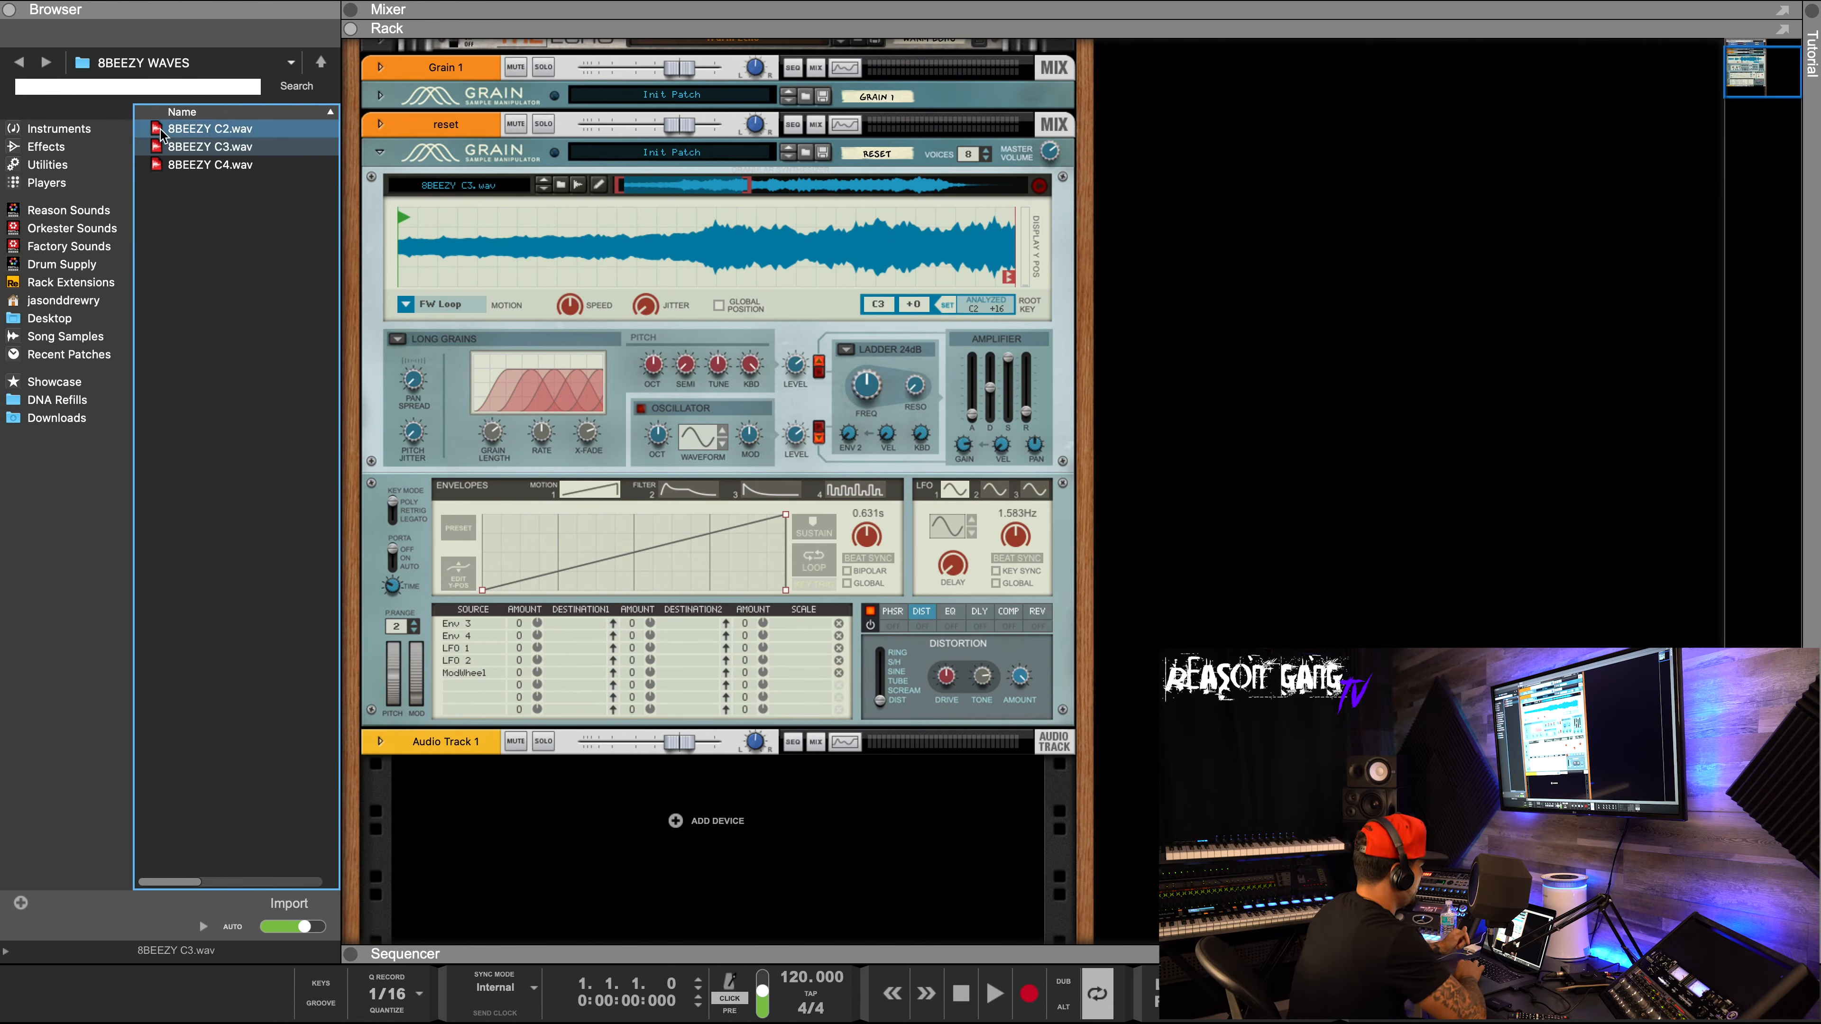
# Audition the 8BEEZY C2 and C4 samples and the AIR MATRIX C4 and C3 samples from the ReFill.
pyautogui.click(174, 130)
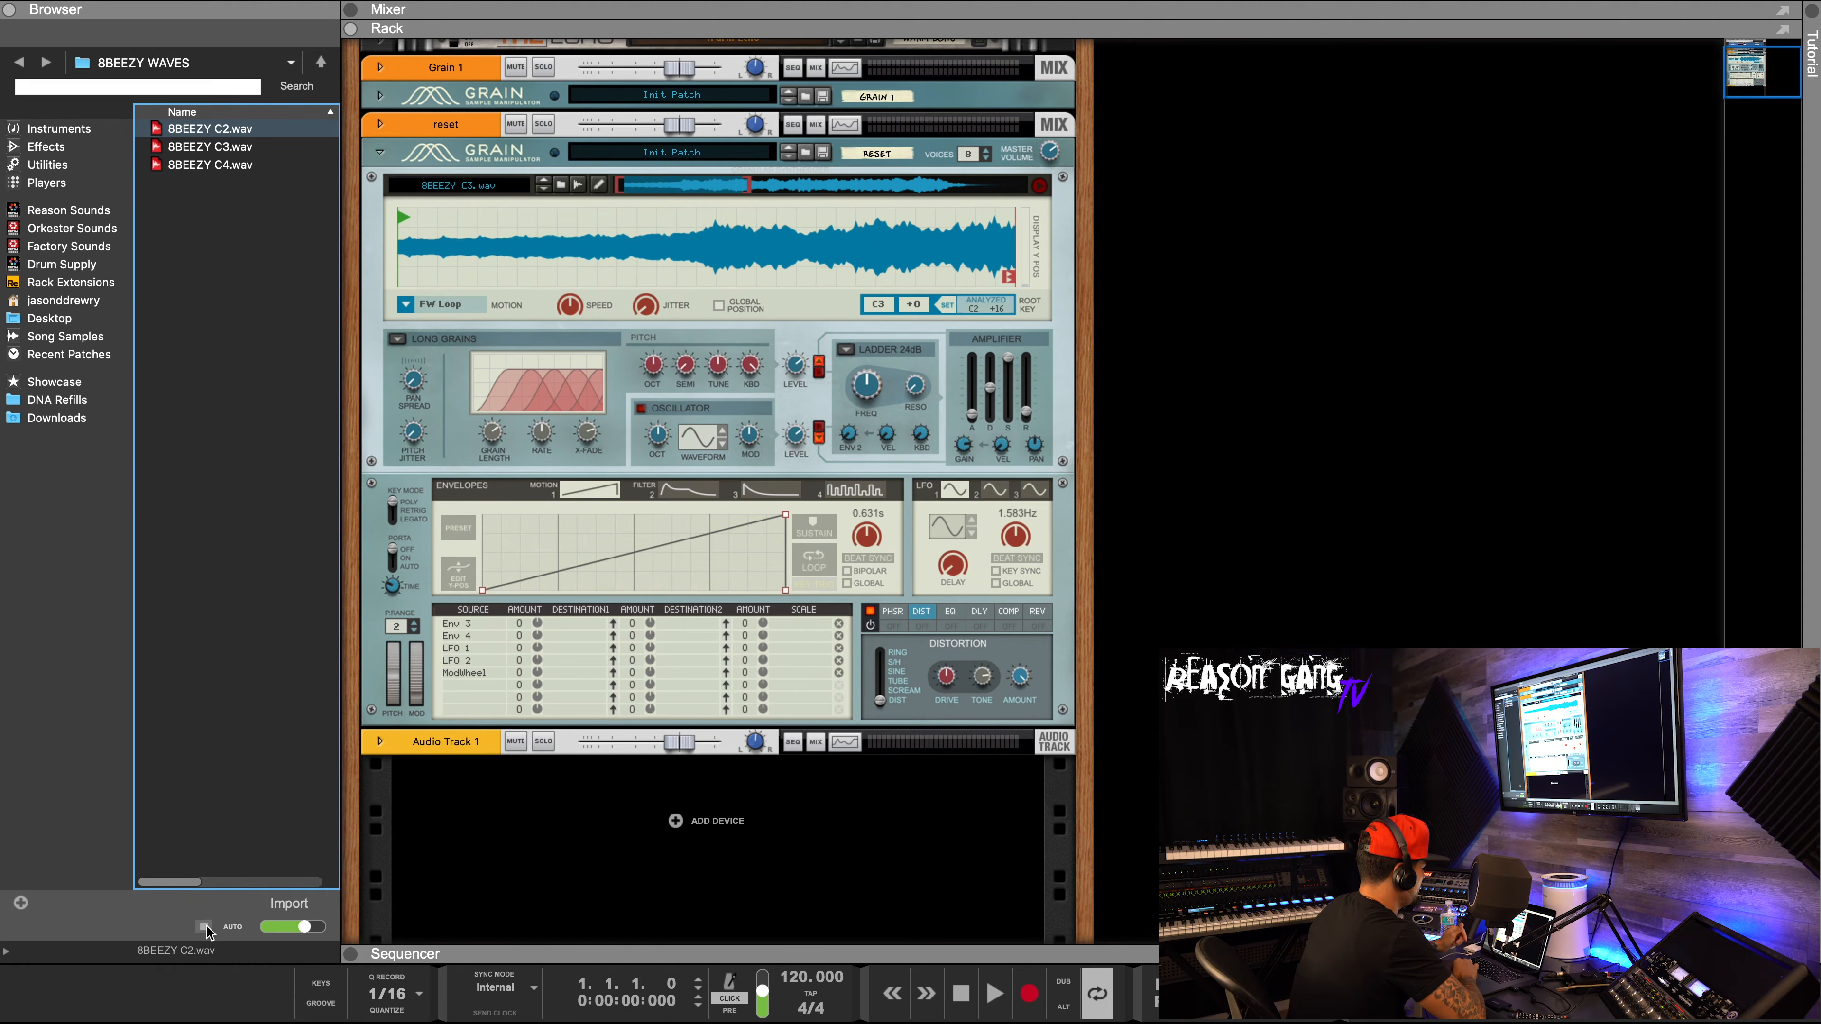
pyautogui.click(215, 167)
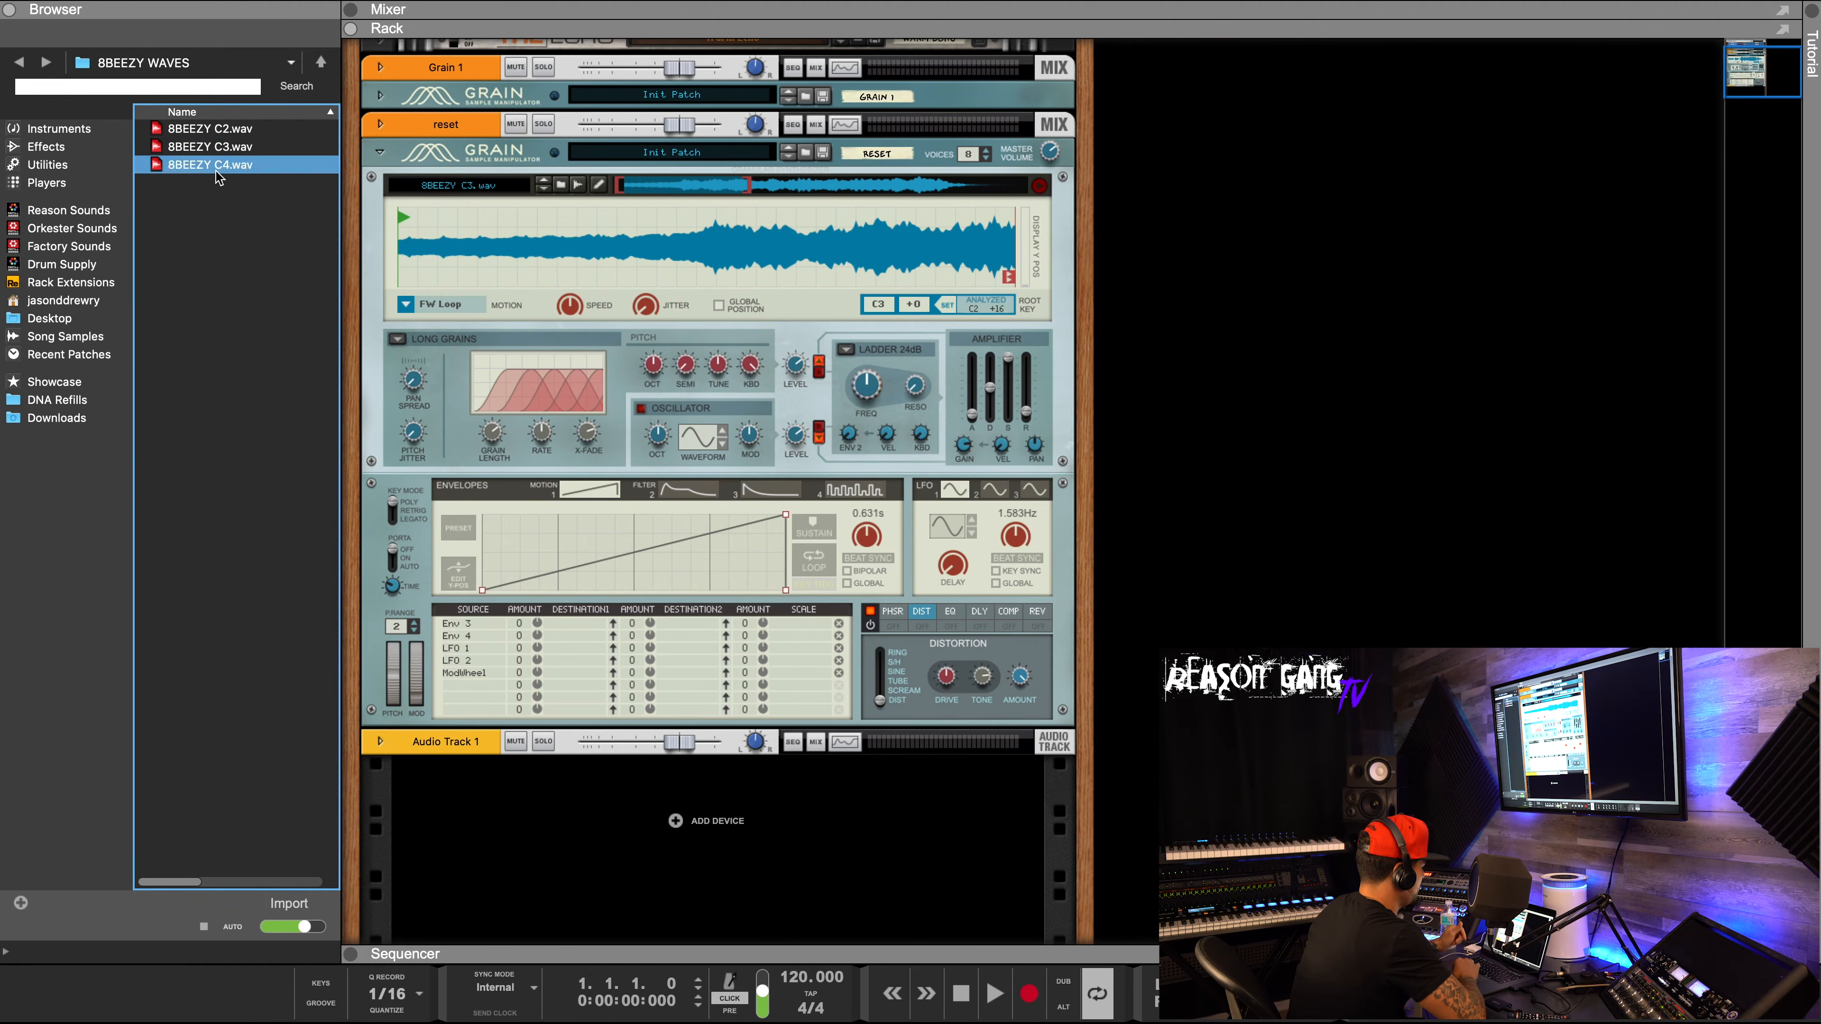
pyautogui.click(18, 63)
pyautogui.doubleClick(190, 203)
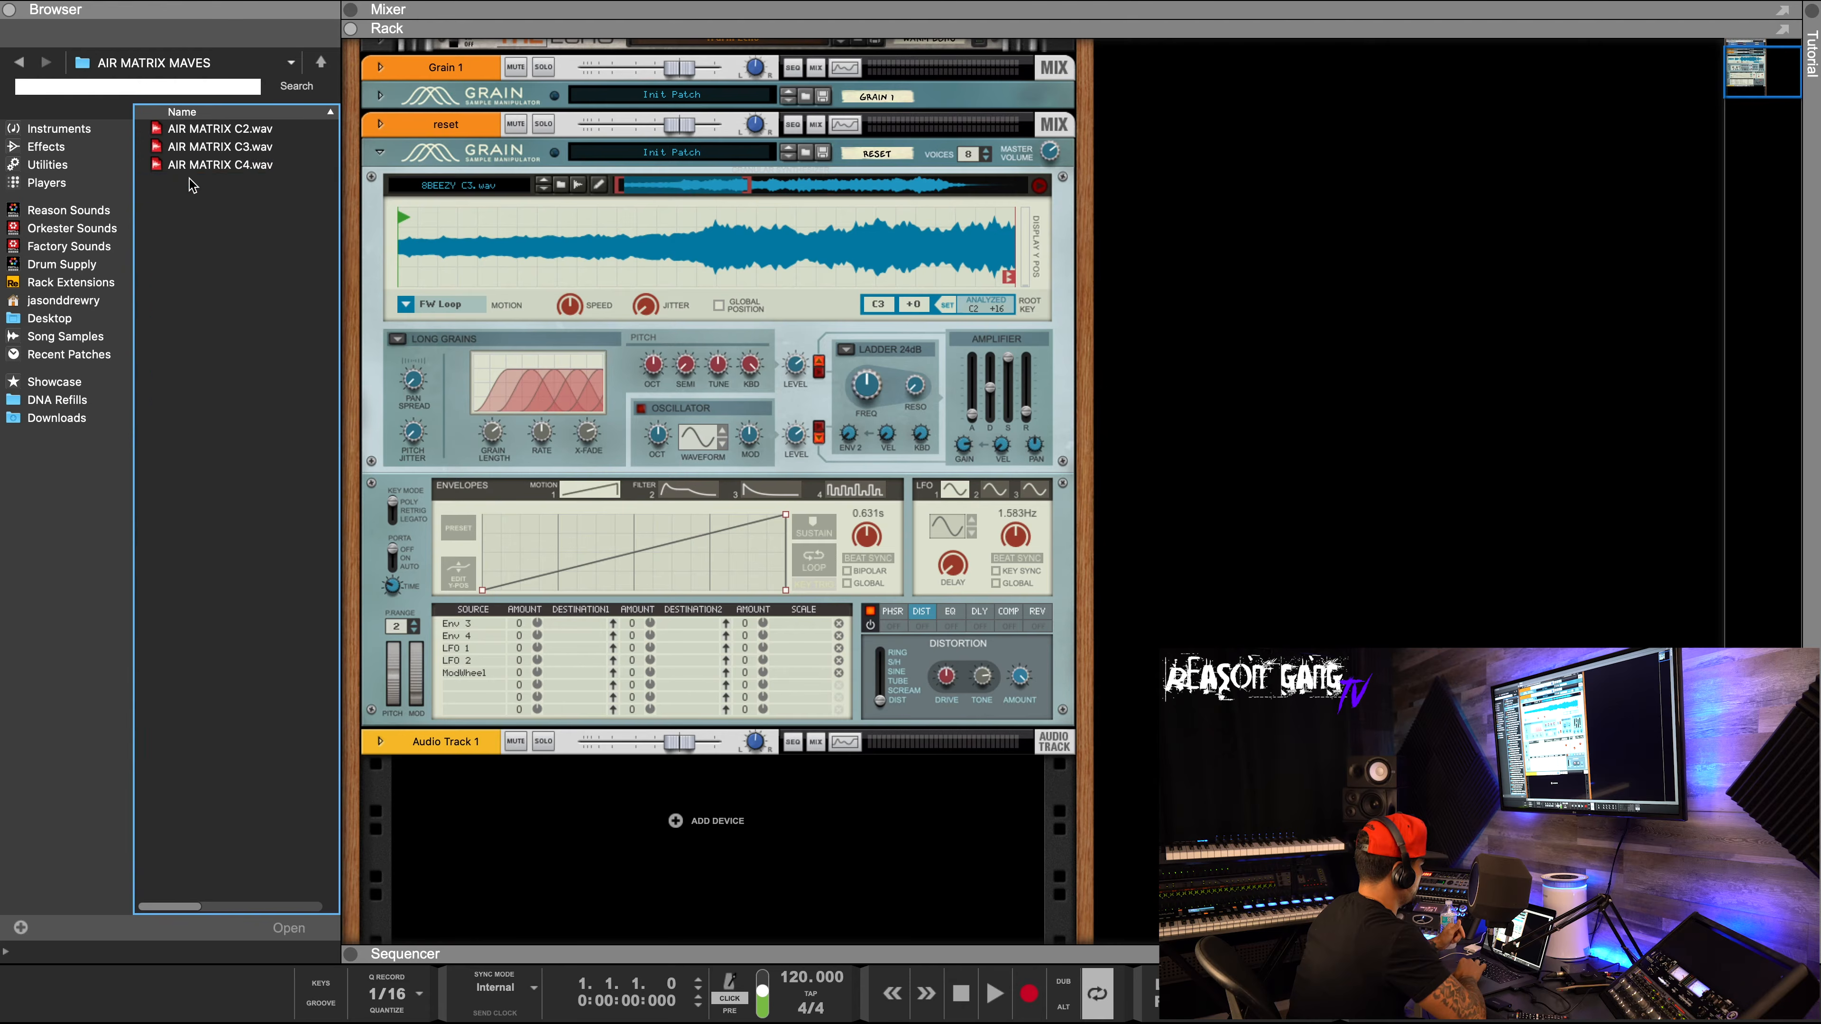
pyautogui.click(189, 165)
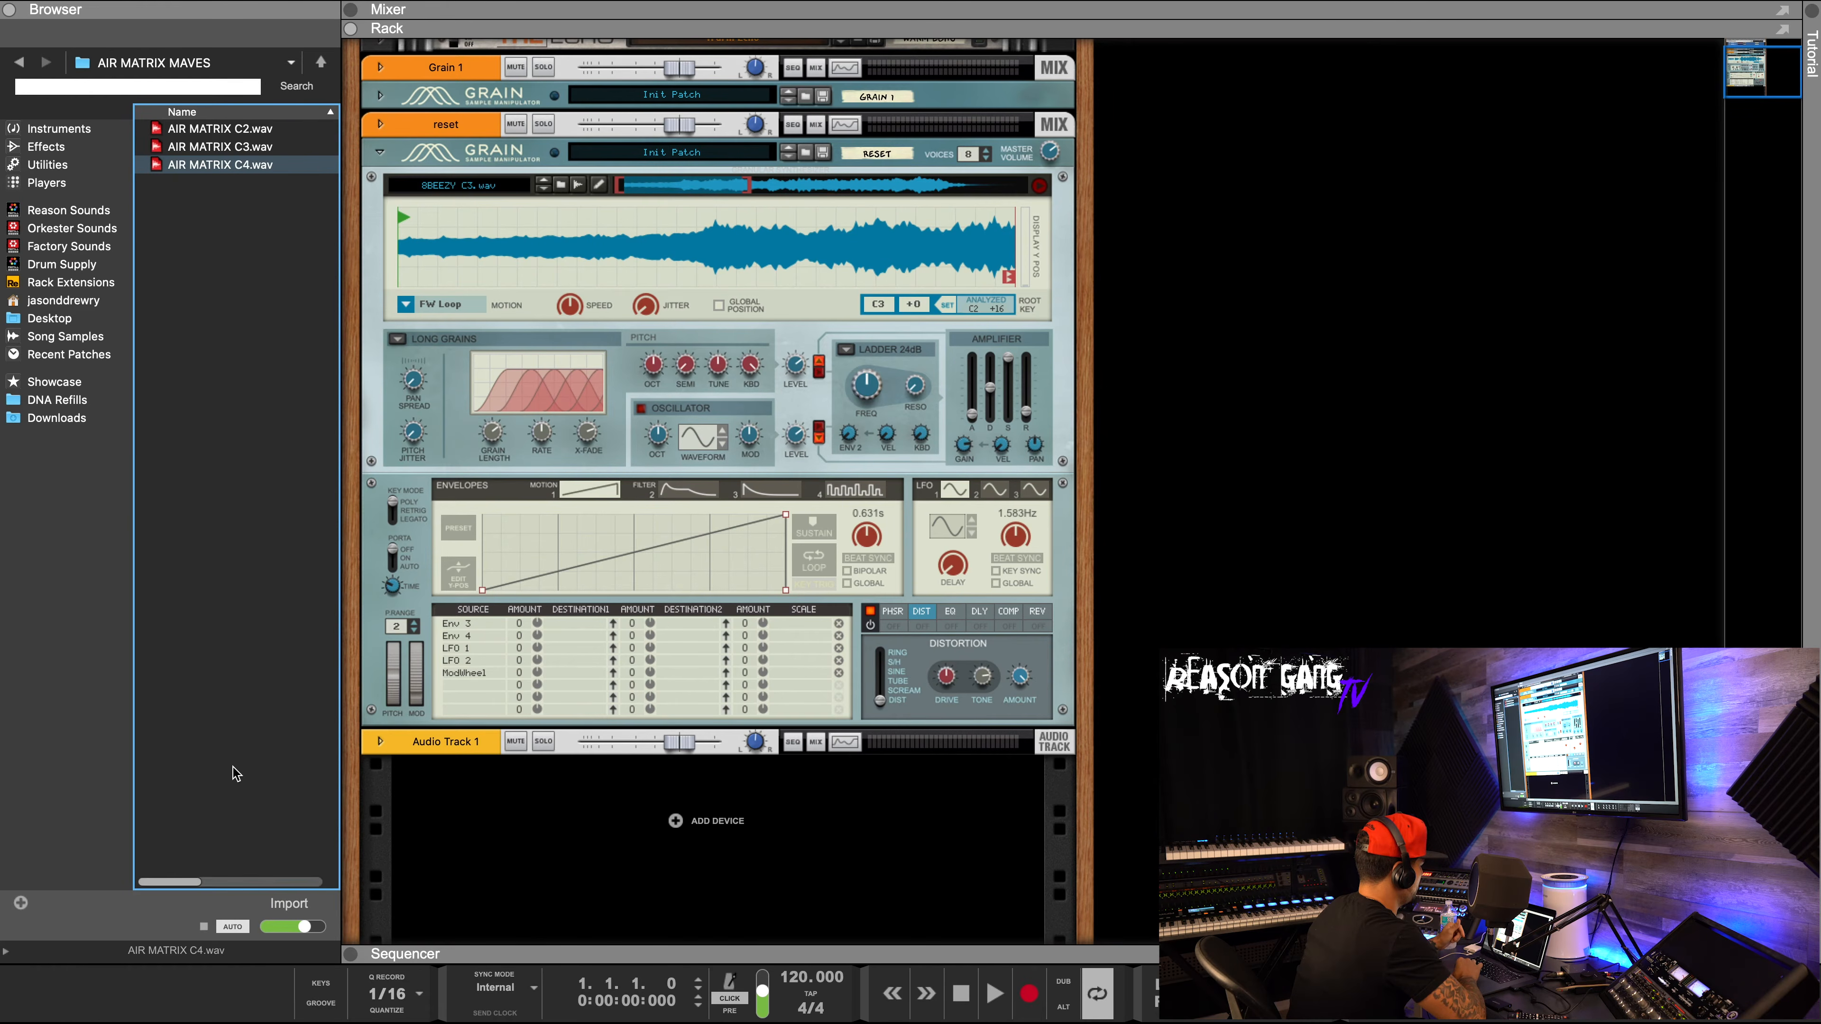
pyautogui.click(211, 147)
# Load ALIEN STRINGS C3.wav from the ALIEN STRINGS WAVES folder into the Grain device named reset.
pyautogui.click(19, 63)
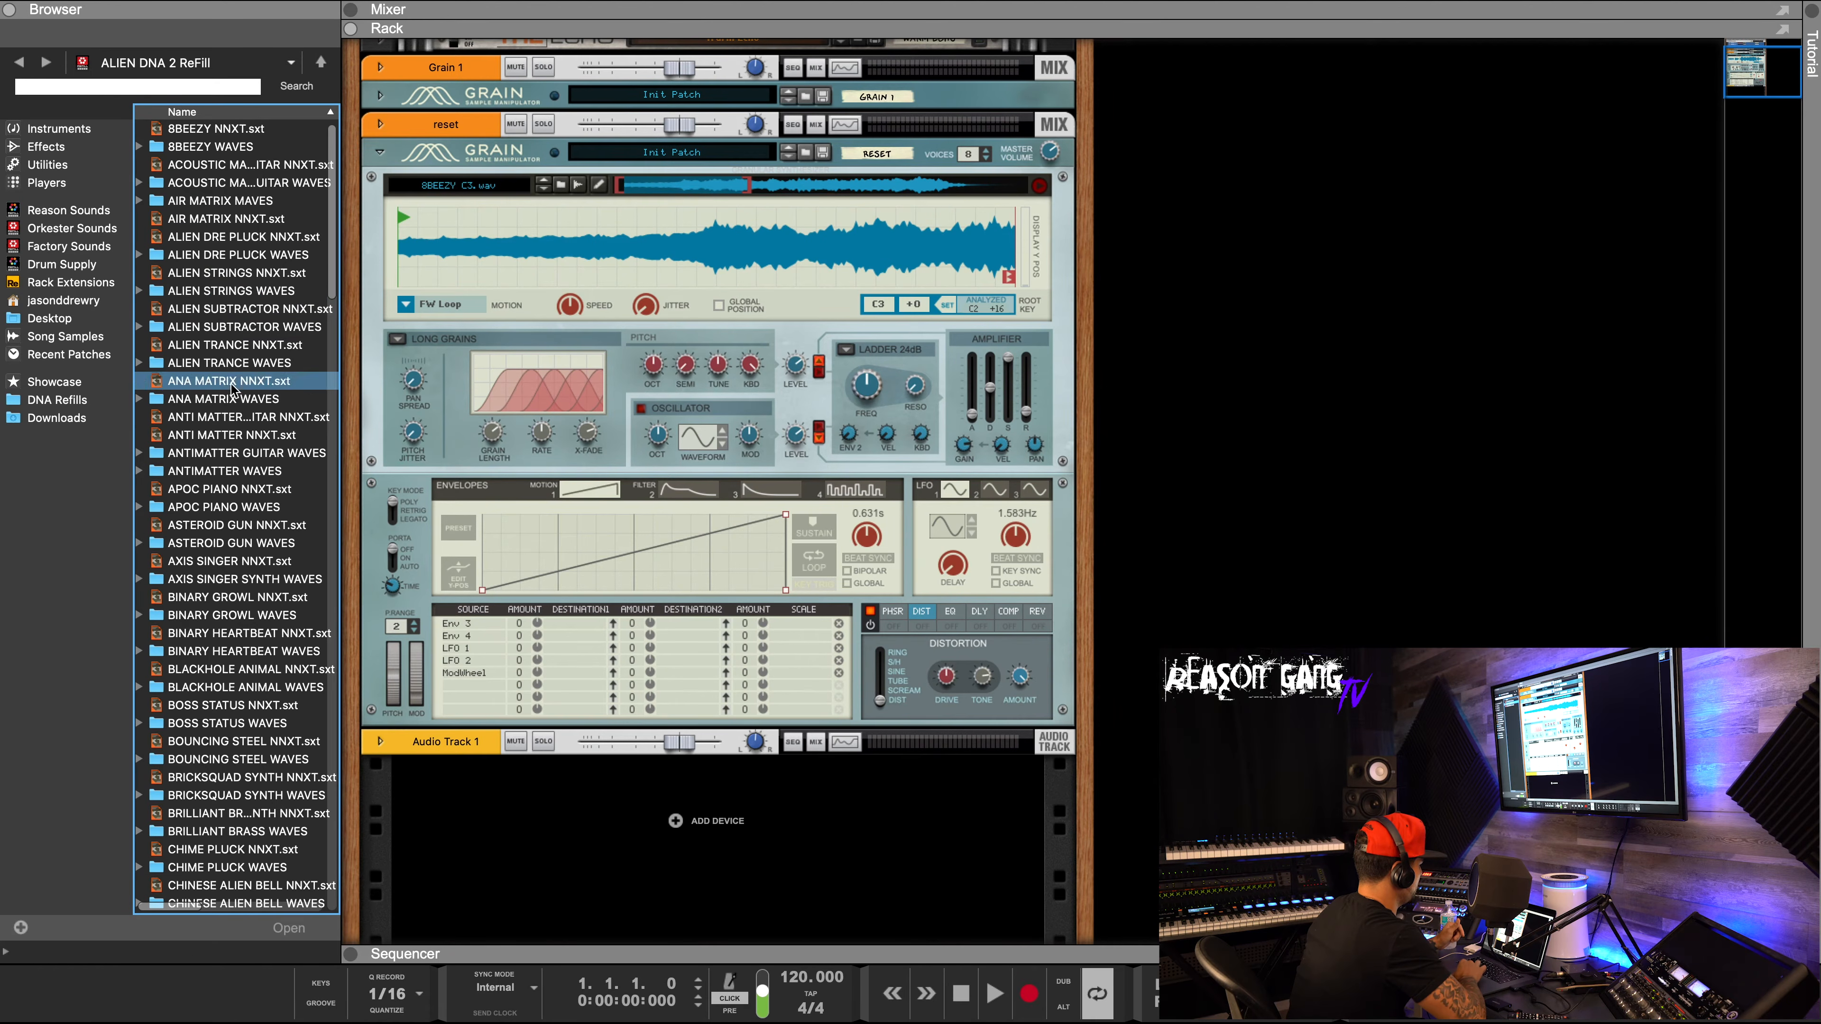
pyautogui.click(169, 278)
pyautogui.click(215, 345)
pyautogui.click(202, 329)
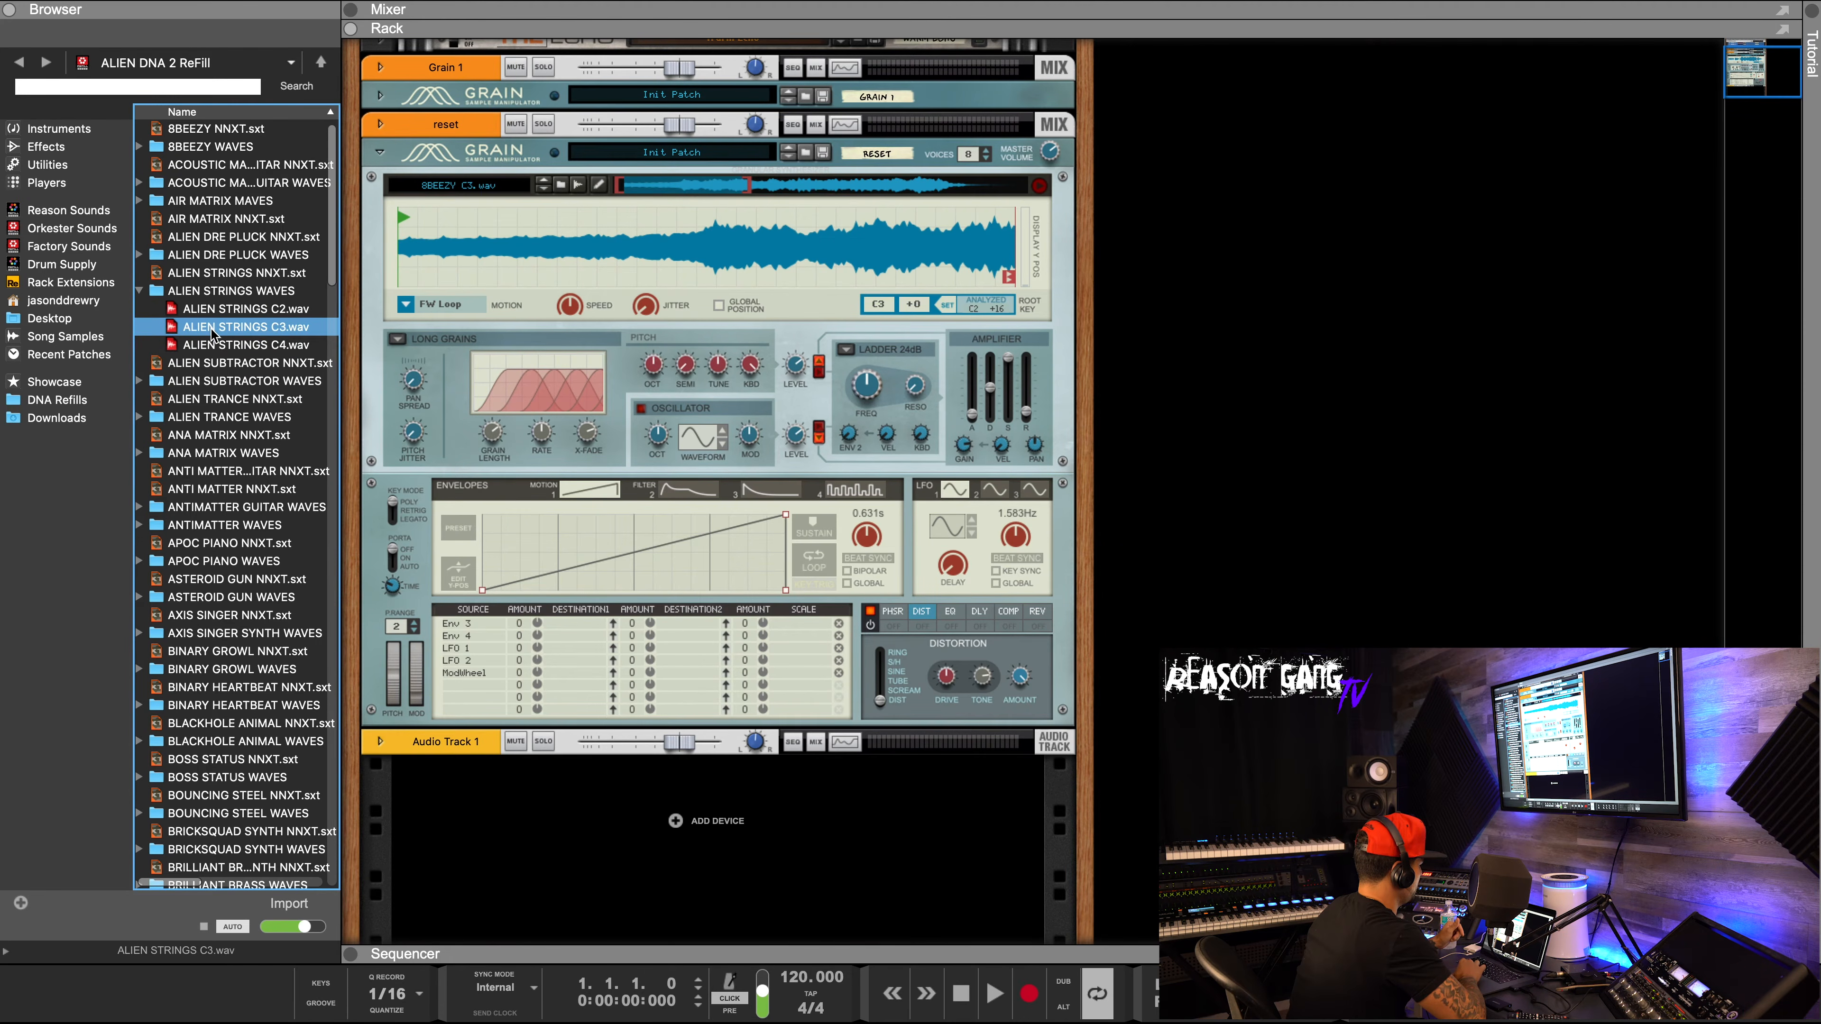
pyautogui.moveTo(211, 329); pyautogui.dragTo(675, 258)
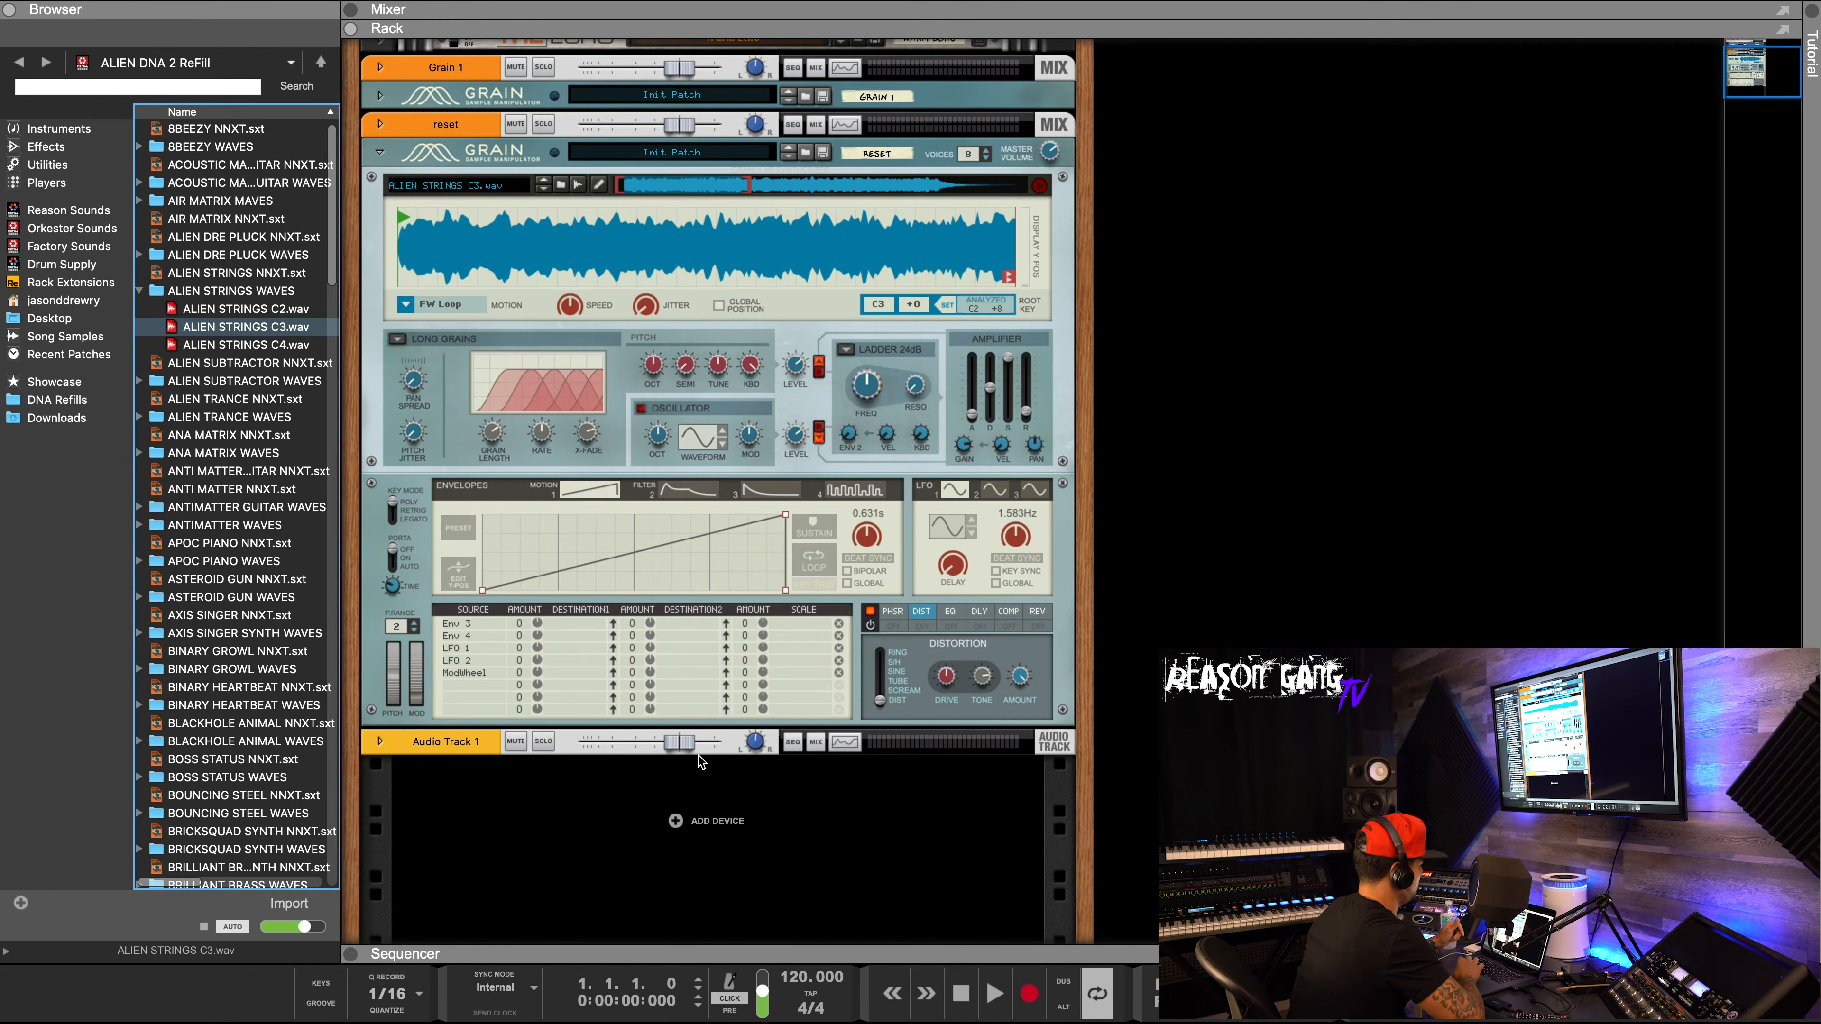
# Reveal the sequencer below the rack and choose FW Loop as the Grain motion mode.
pyautogui.moveTo(702, 716); pyautogui.dragTo(699, 699)
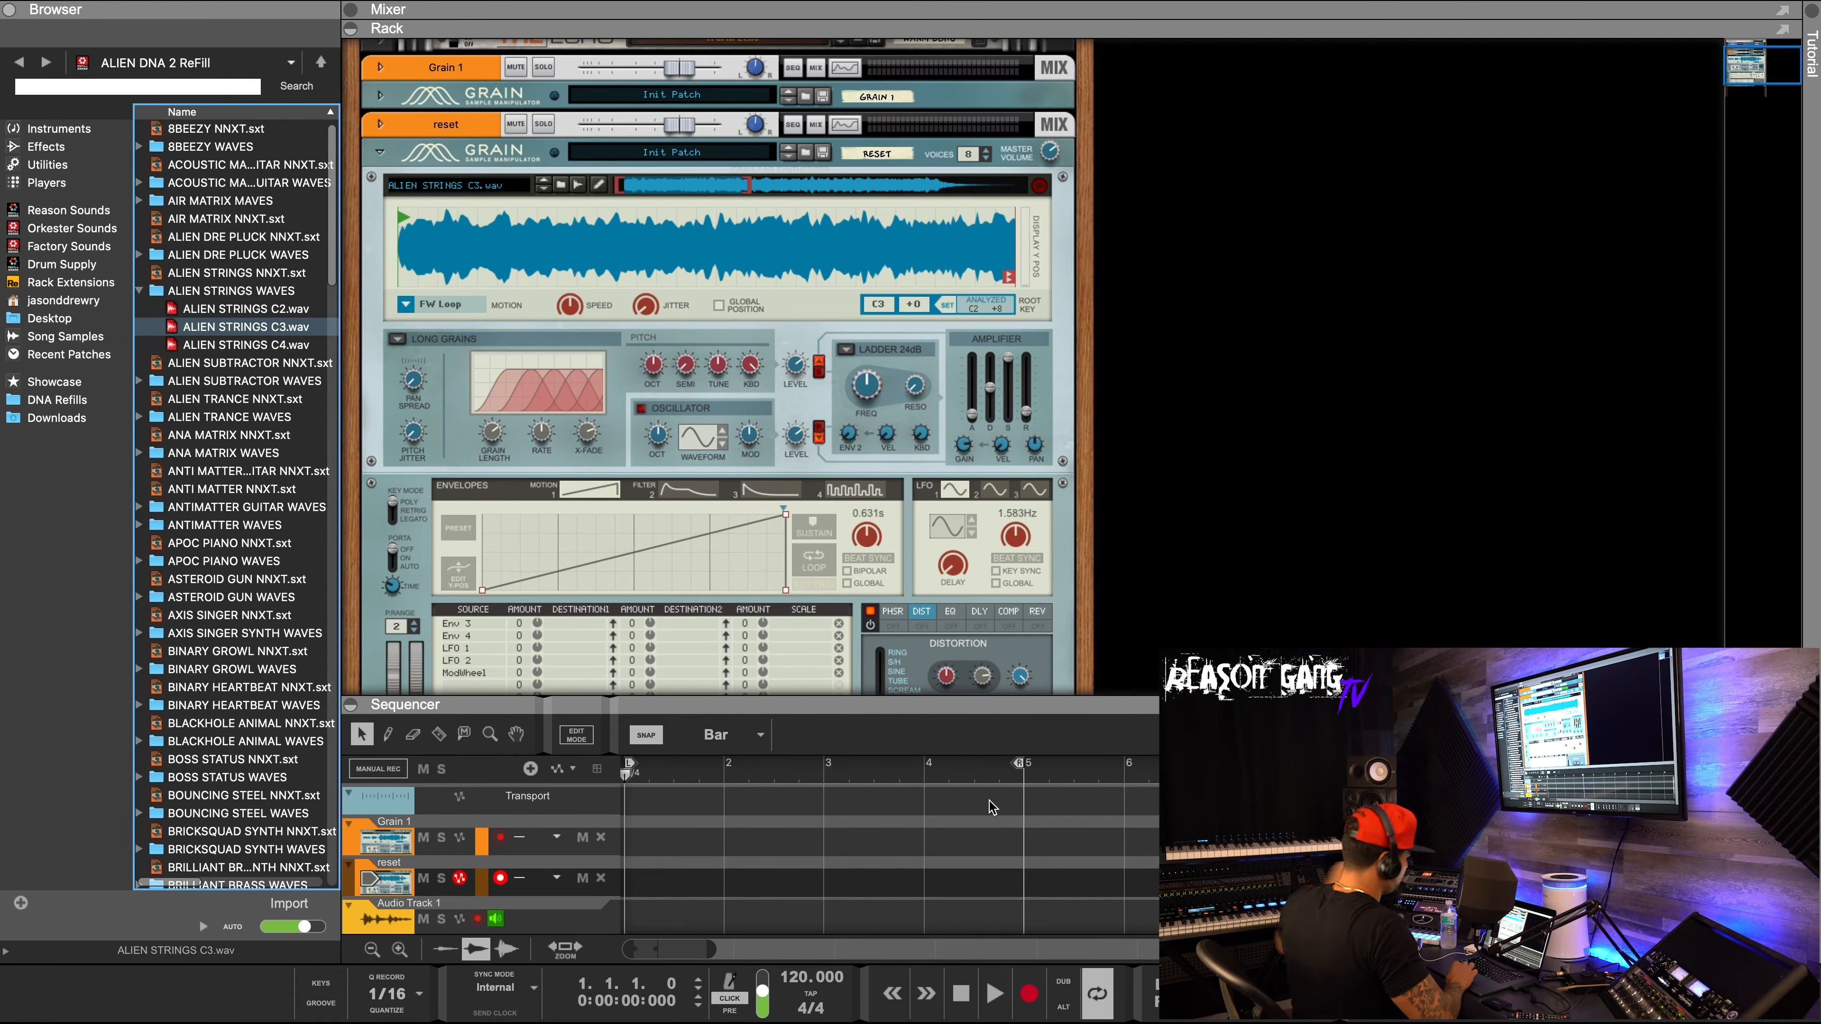
pyautogui.moveTo(1023, 709); pyautogui.dragTo(1024, 784)
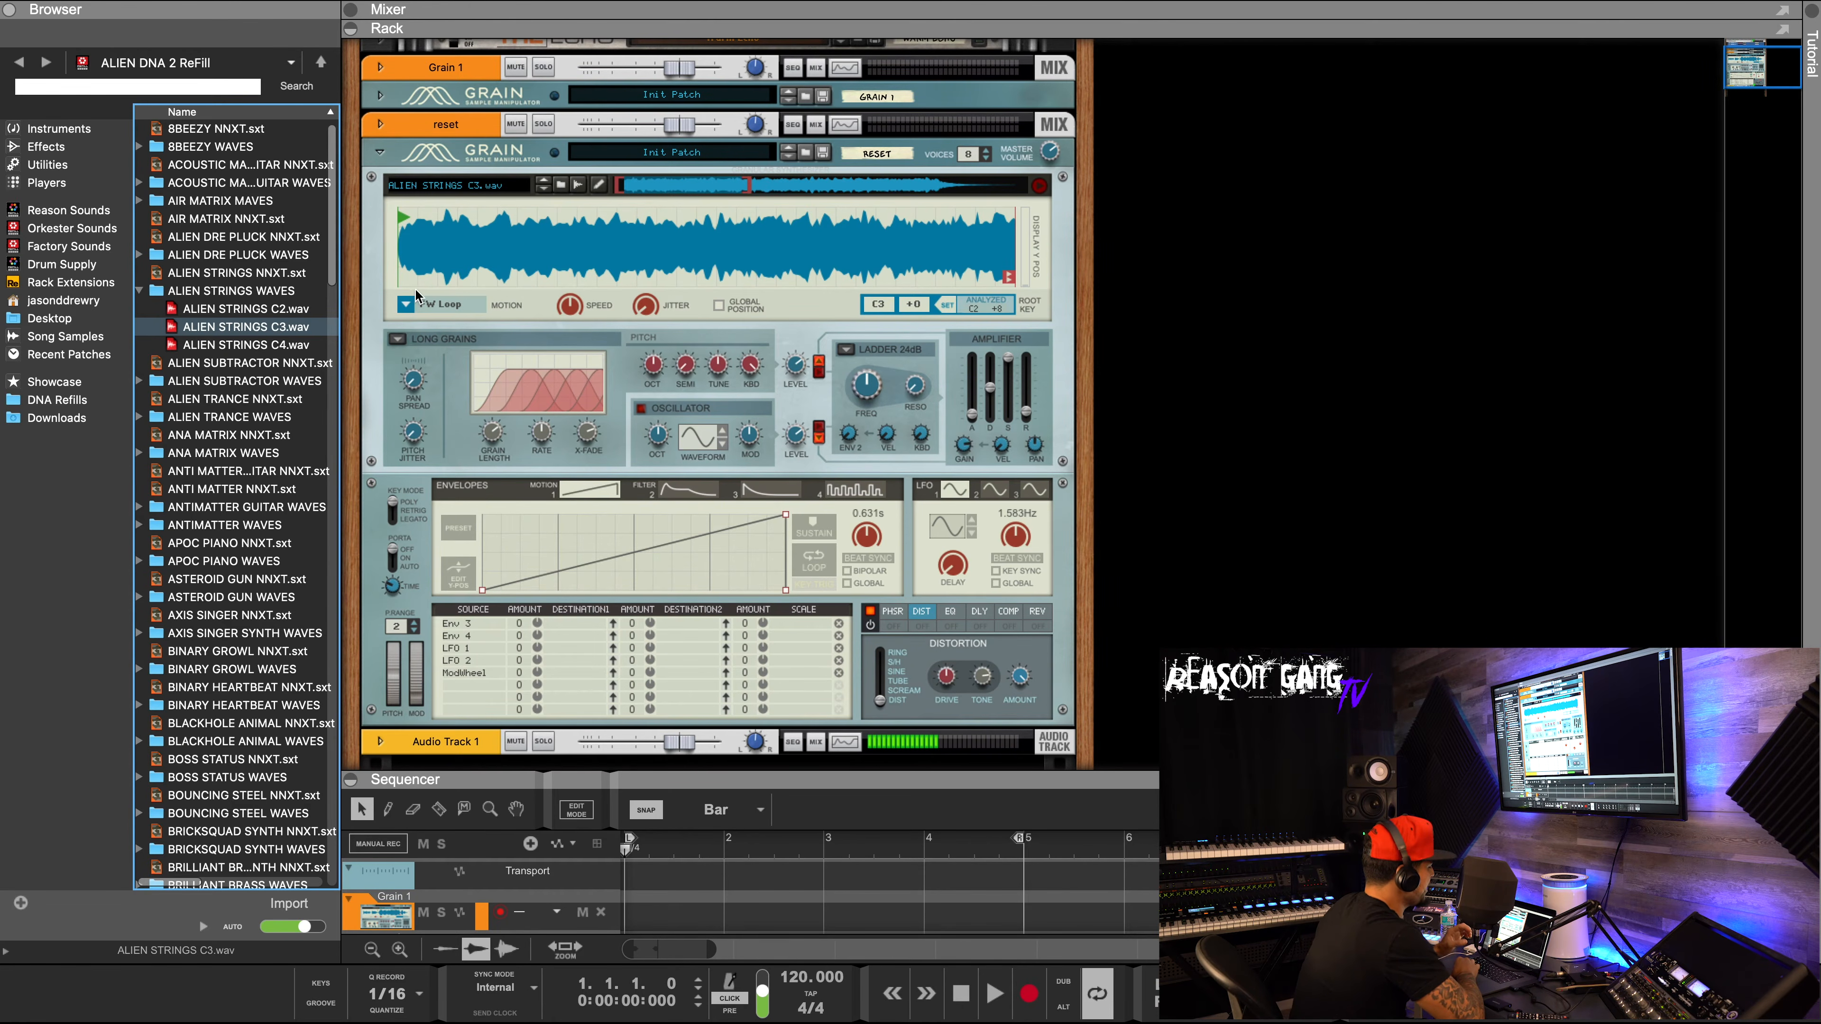
pyautogui.click(439, 308)
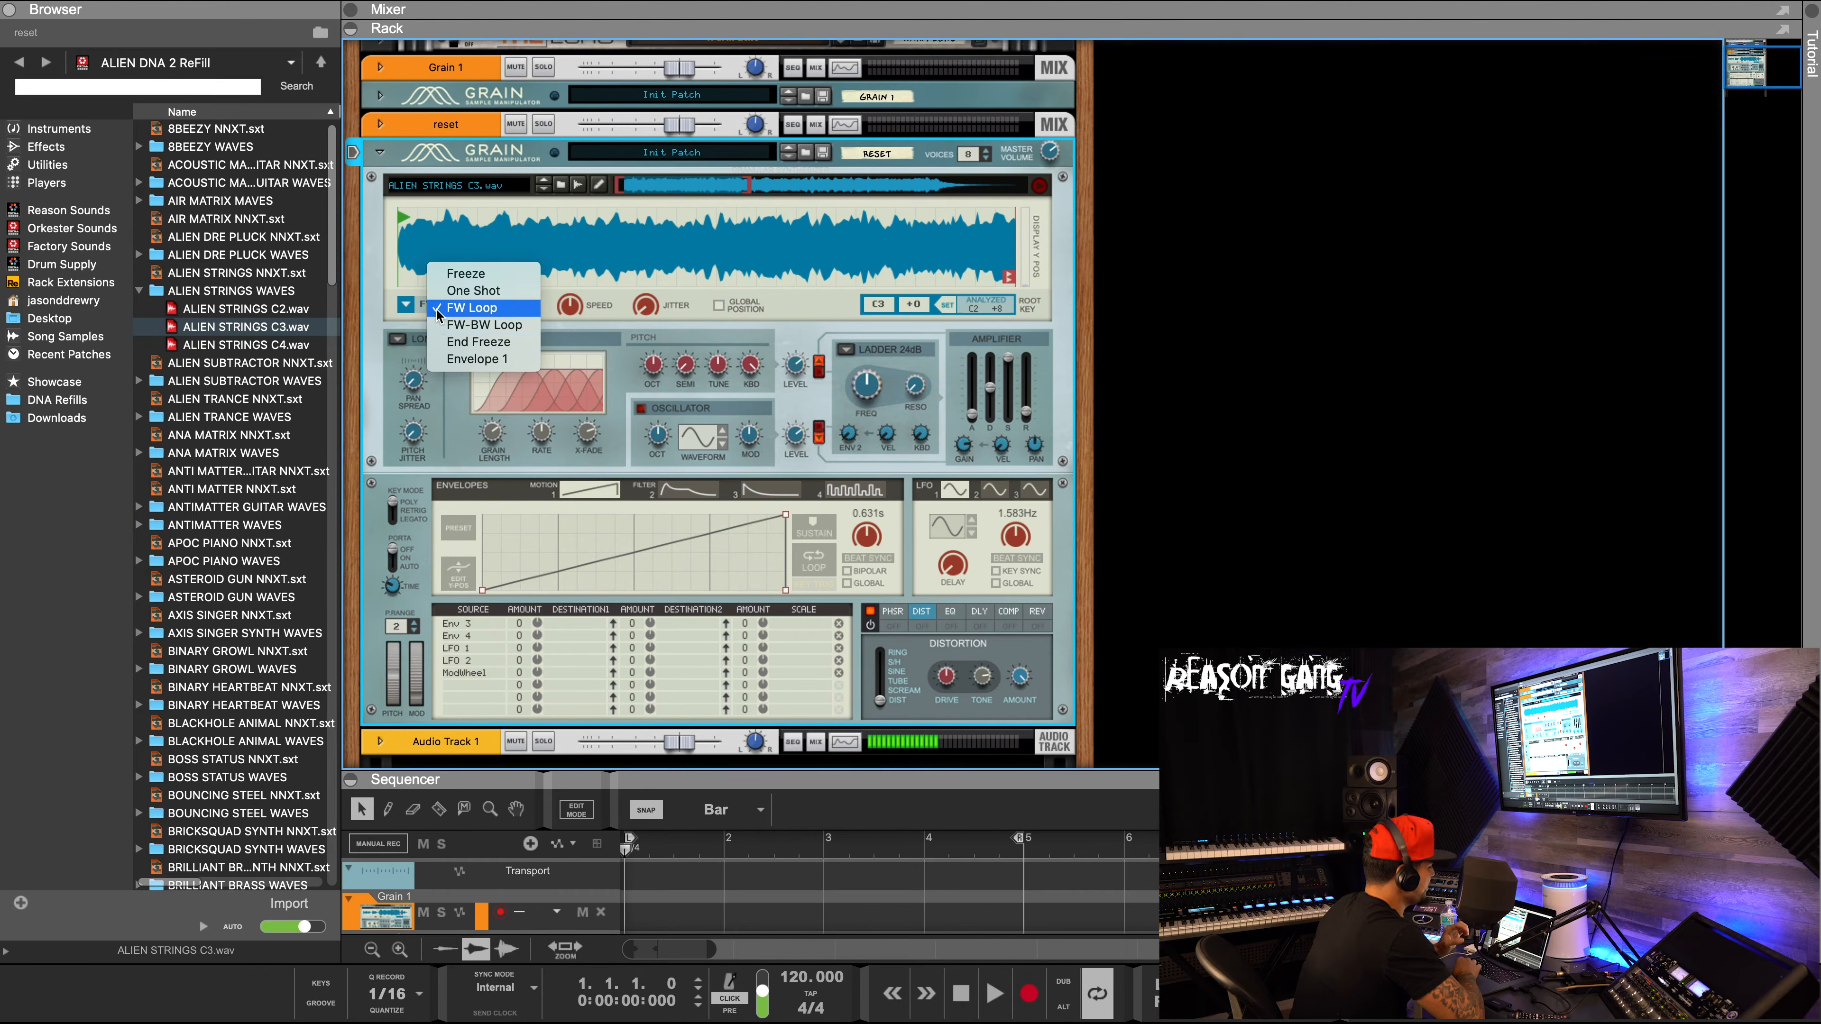
pyautogui.click(475, 308)
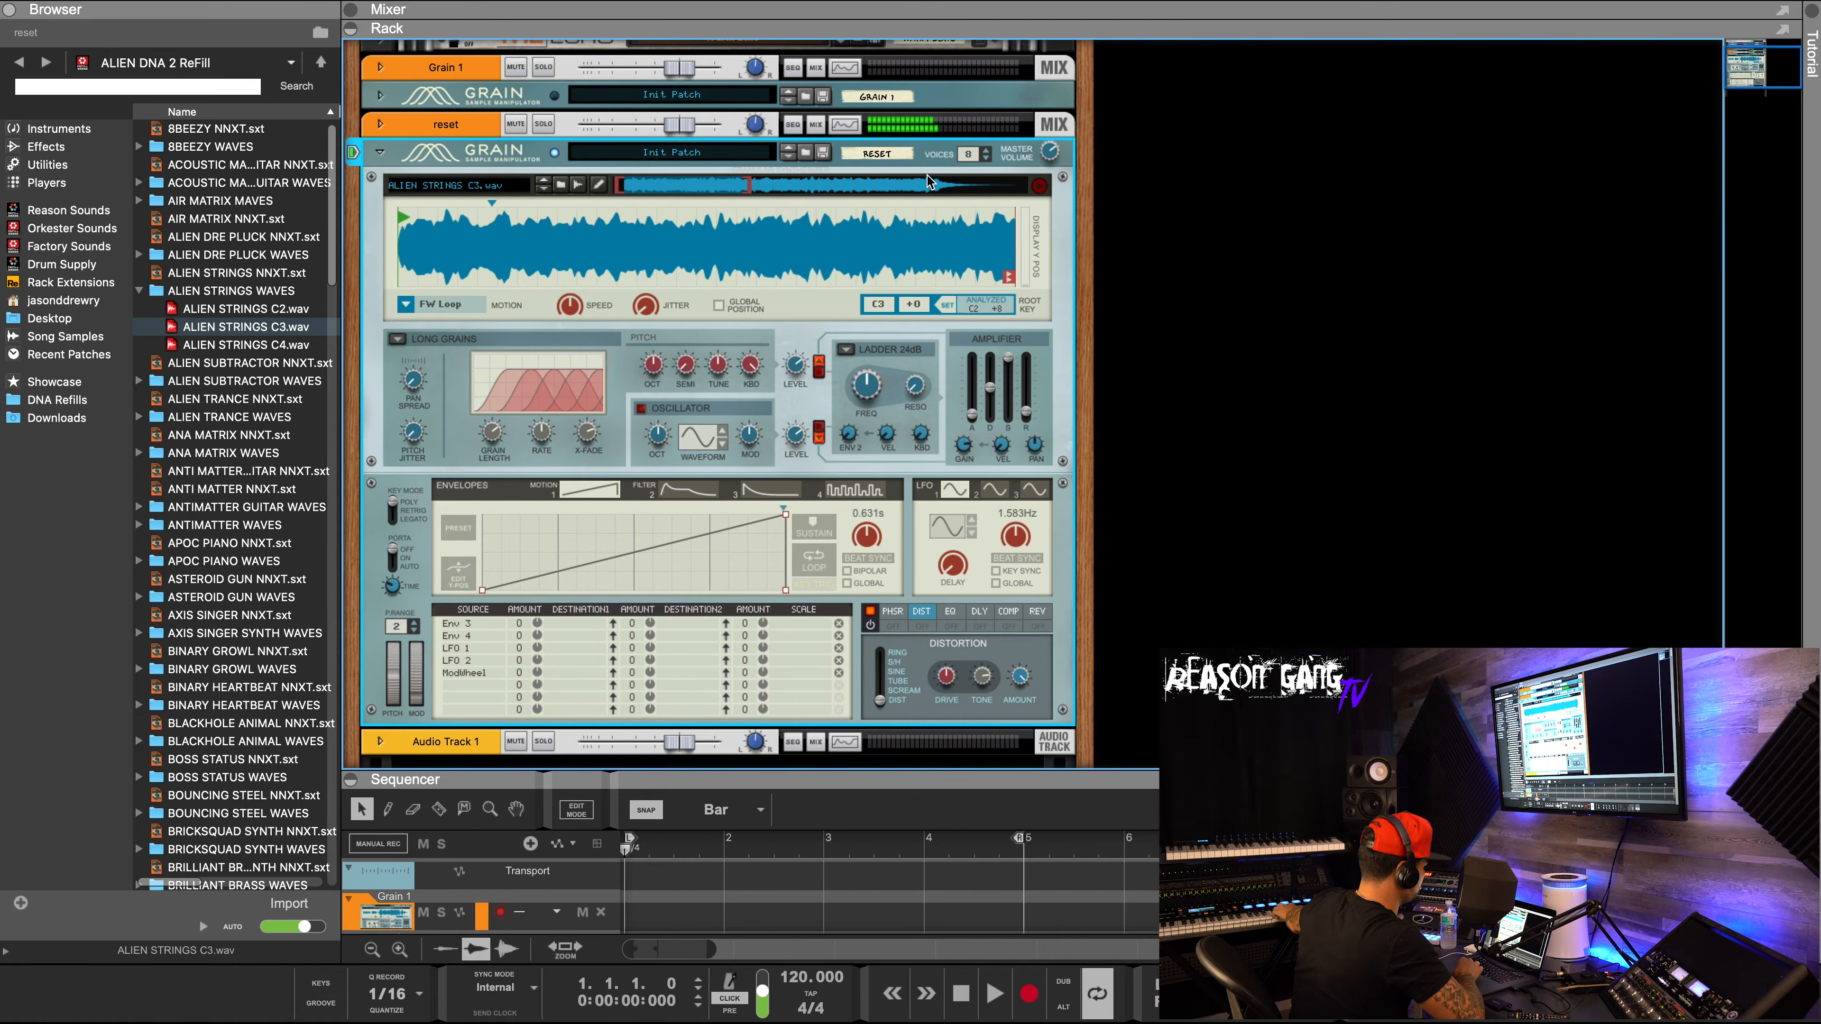
pyautogui.moveTo(573, 316)
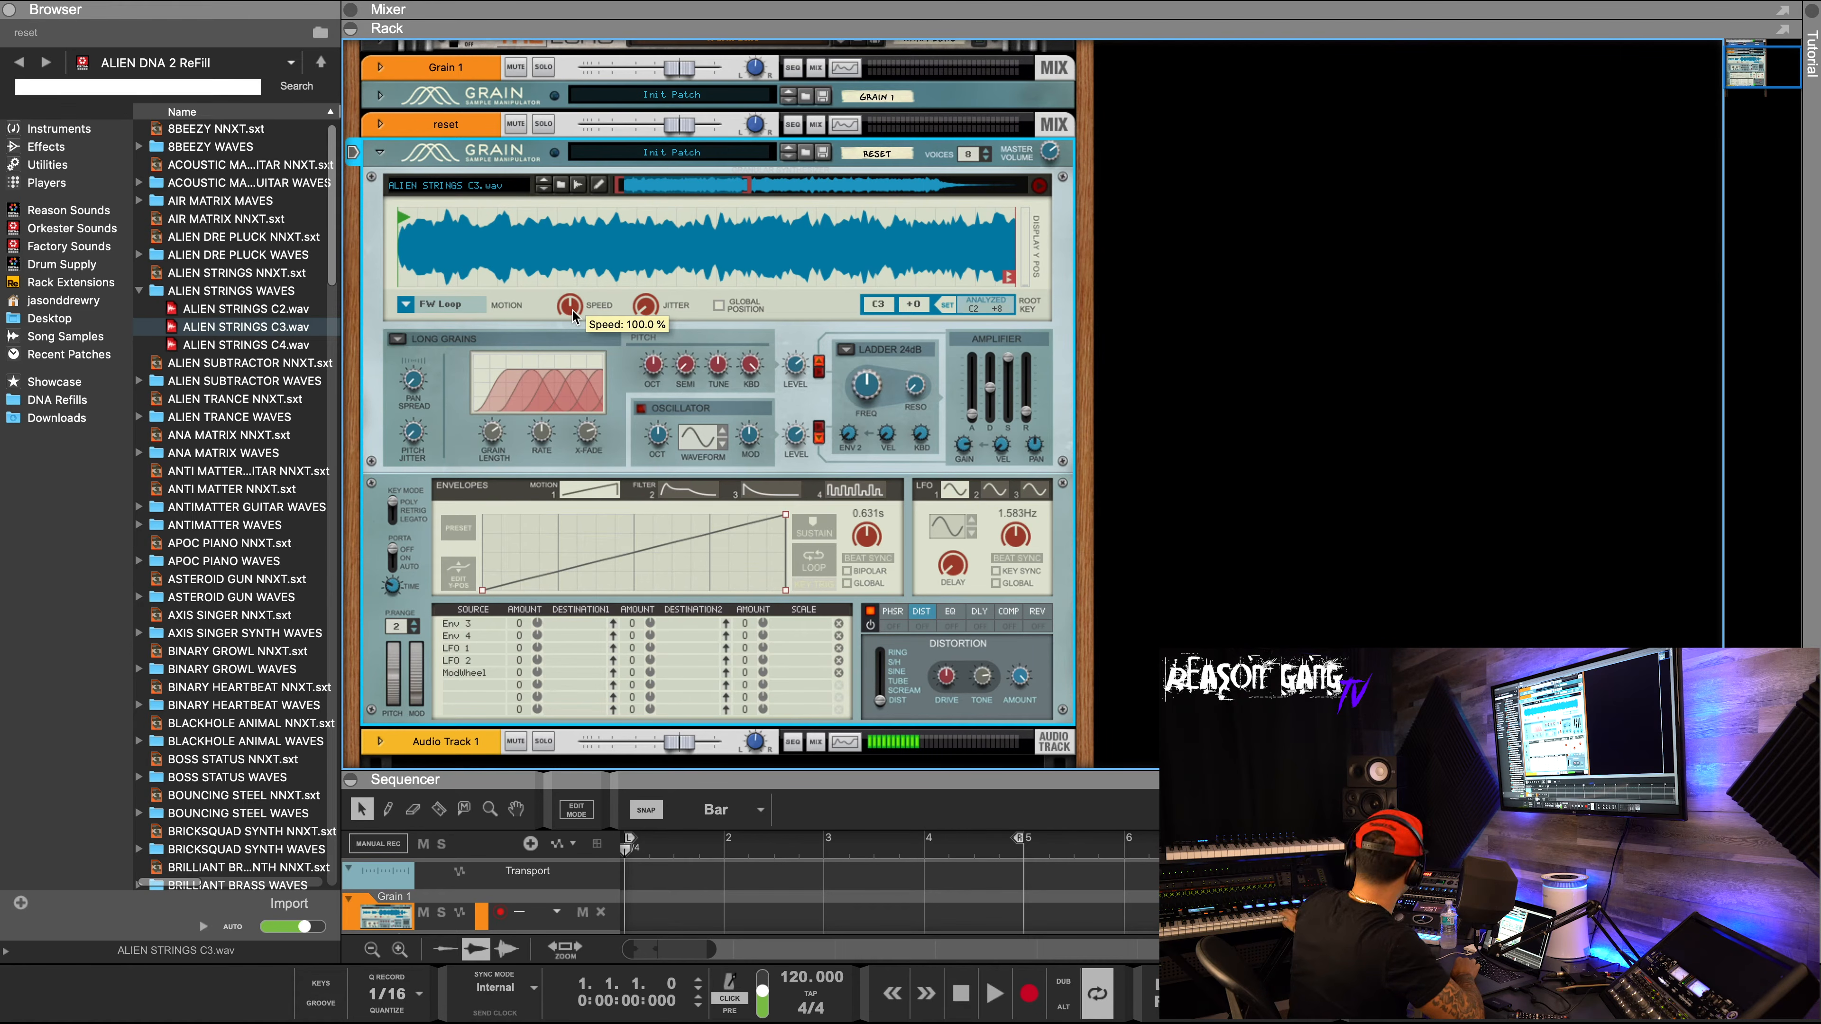
# Enlarge the sequencer area and record a four-bar performance on the reset track.
pyautogui.moveTo(982, 785); pyautogui.dragTo(982, 475)
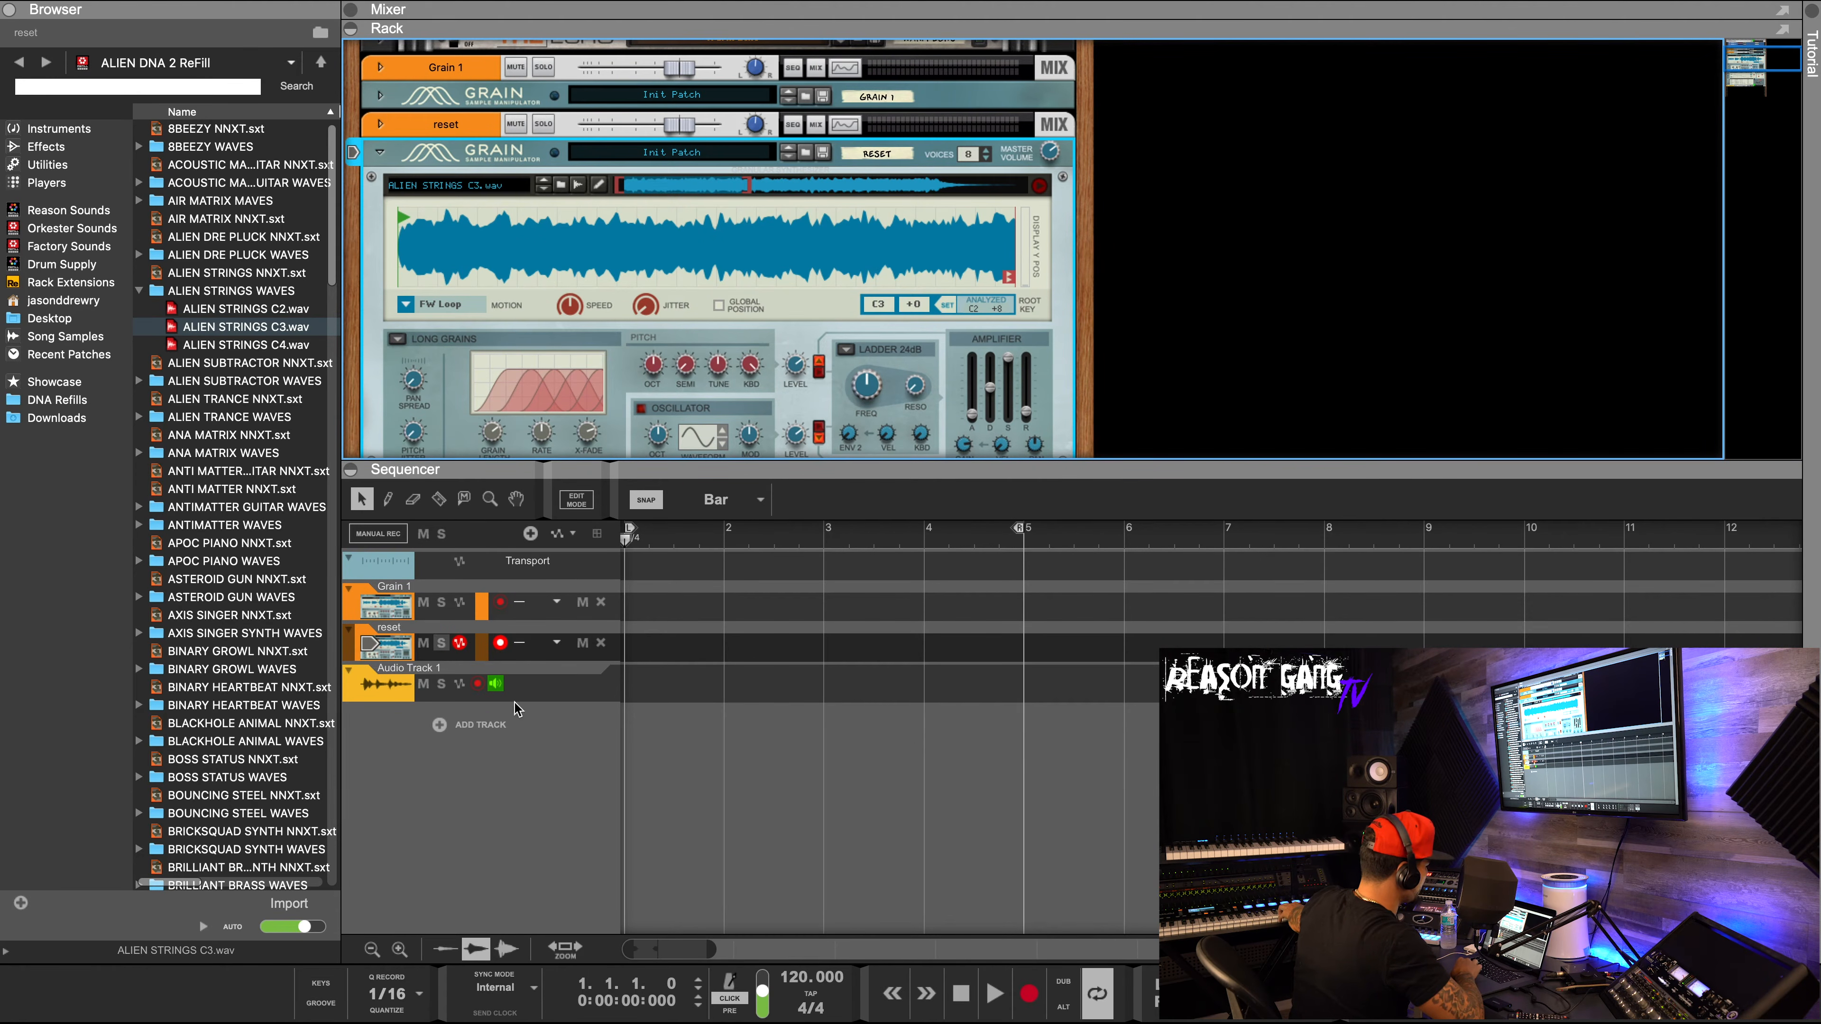
pyautogui.click(1036, 999)
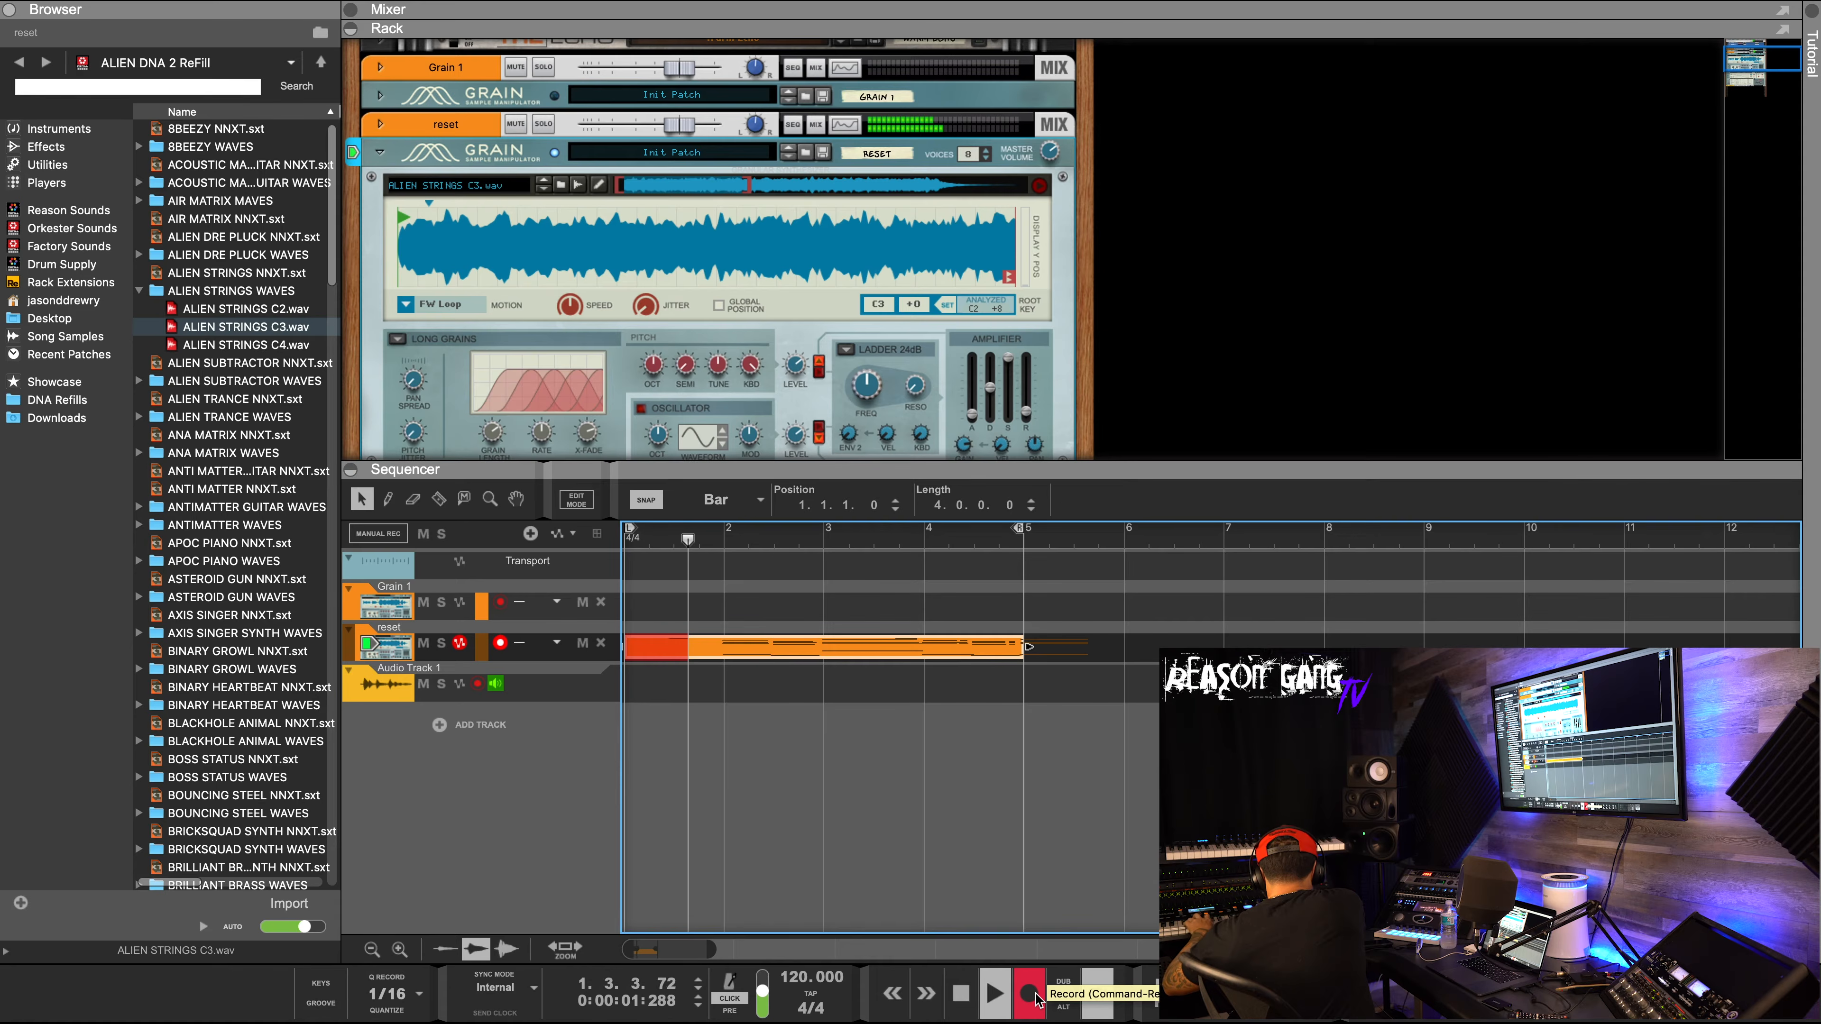
pyautogui.click(1029, 994)
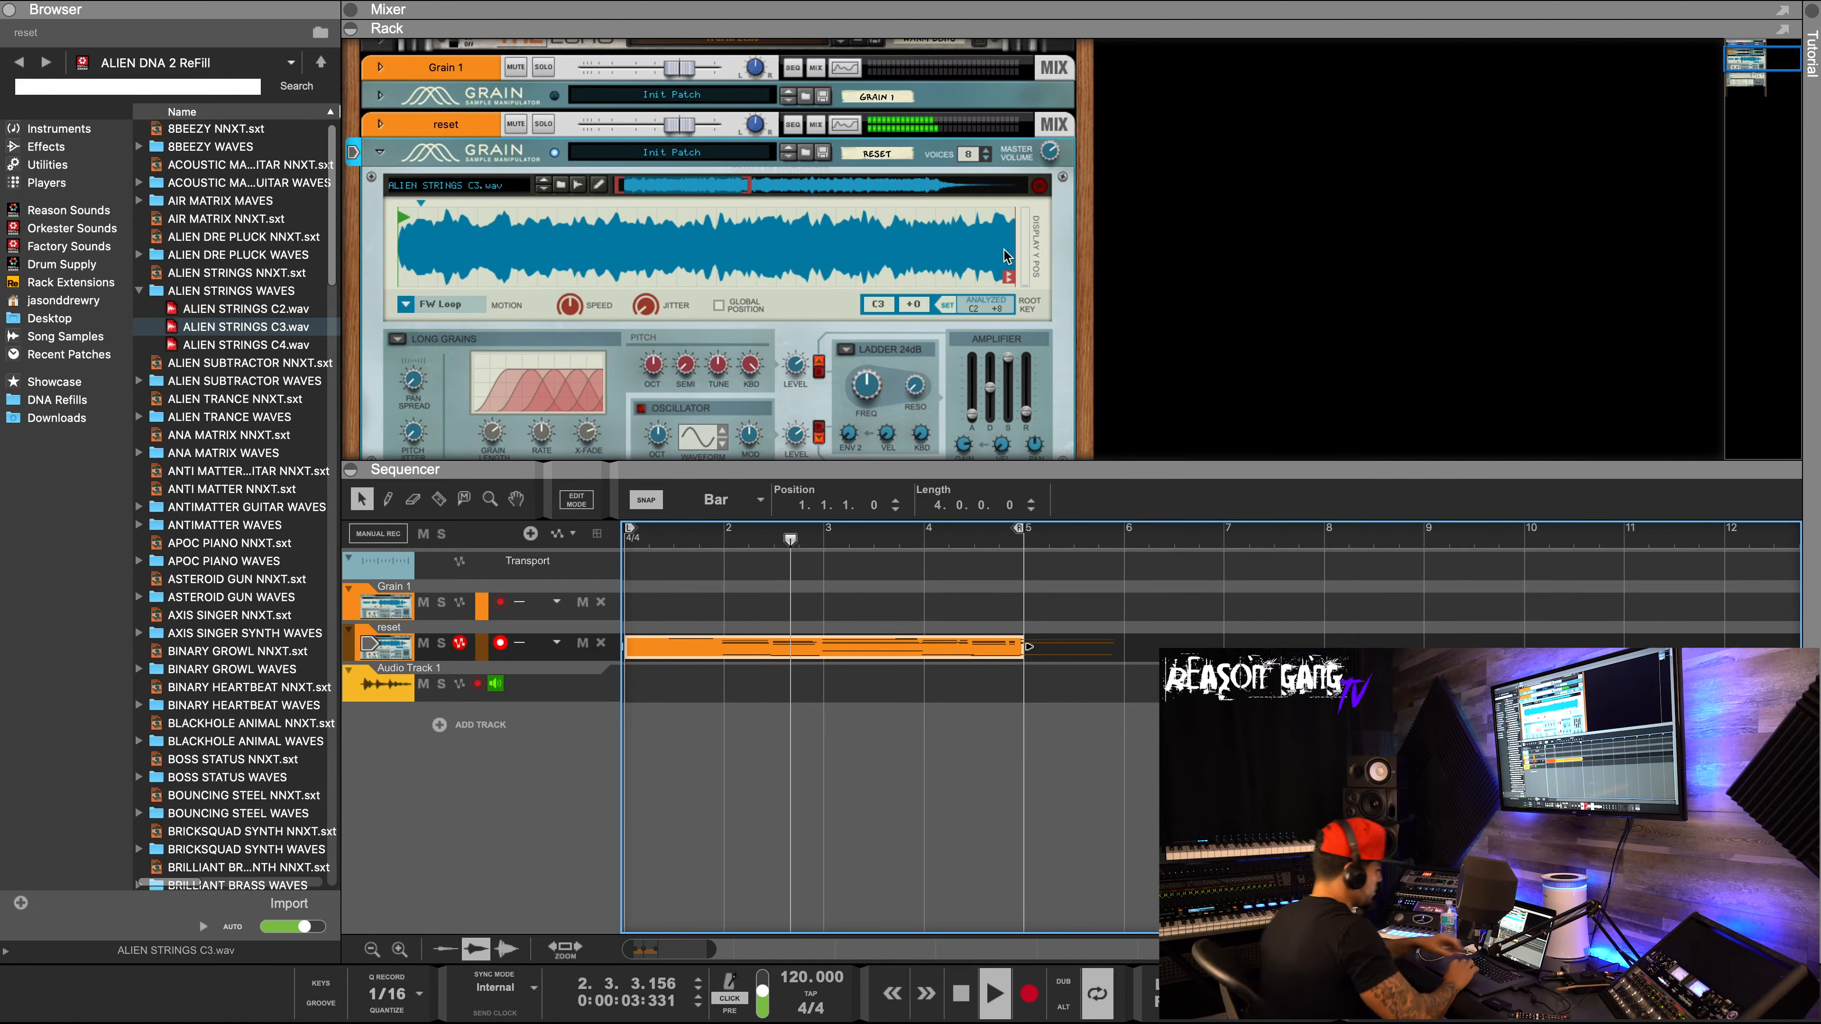
# Quantize the recorded clip to 1/8 with the Tool Window and close that window.
pyautogui.click(344, 10)
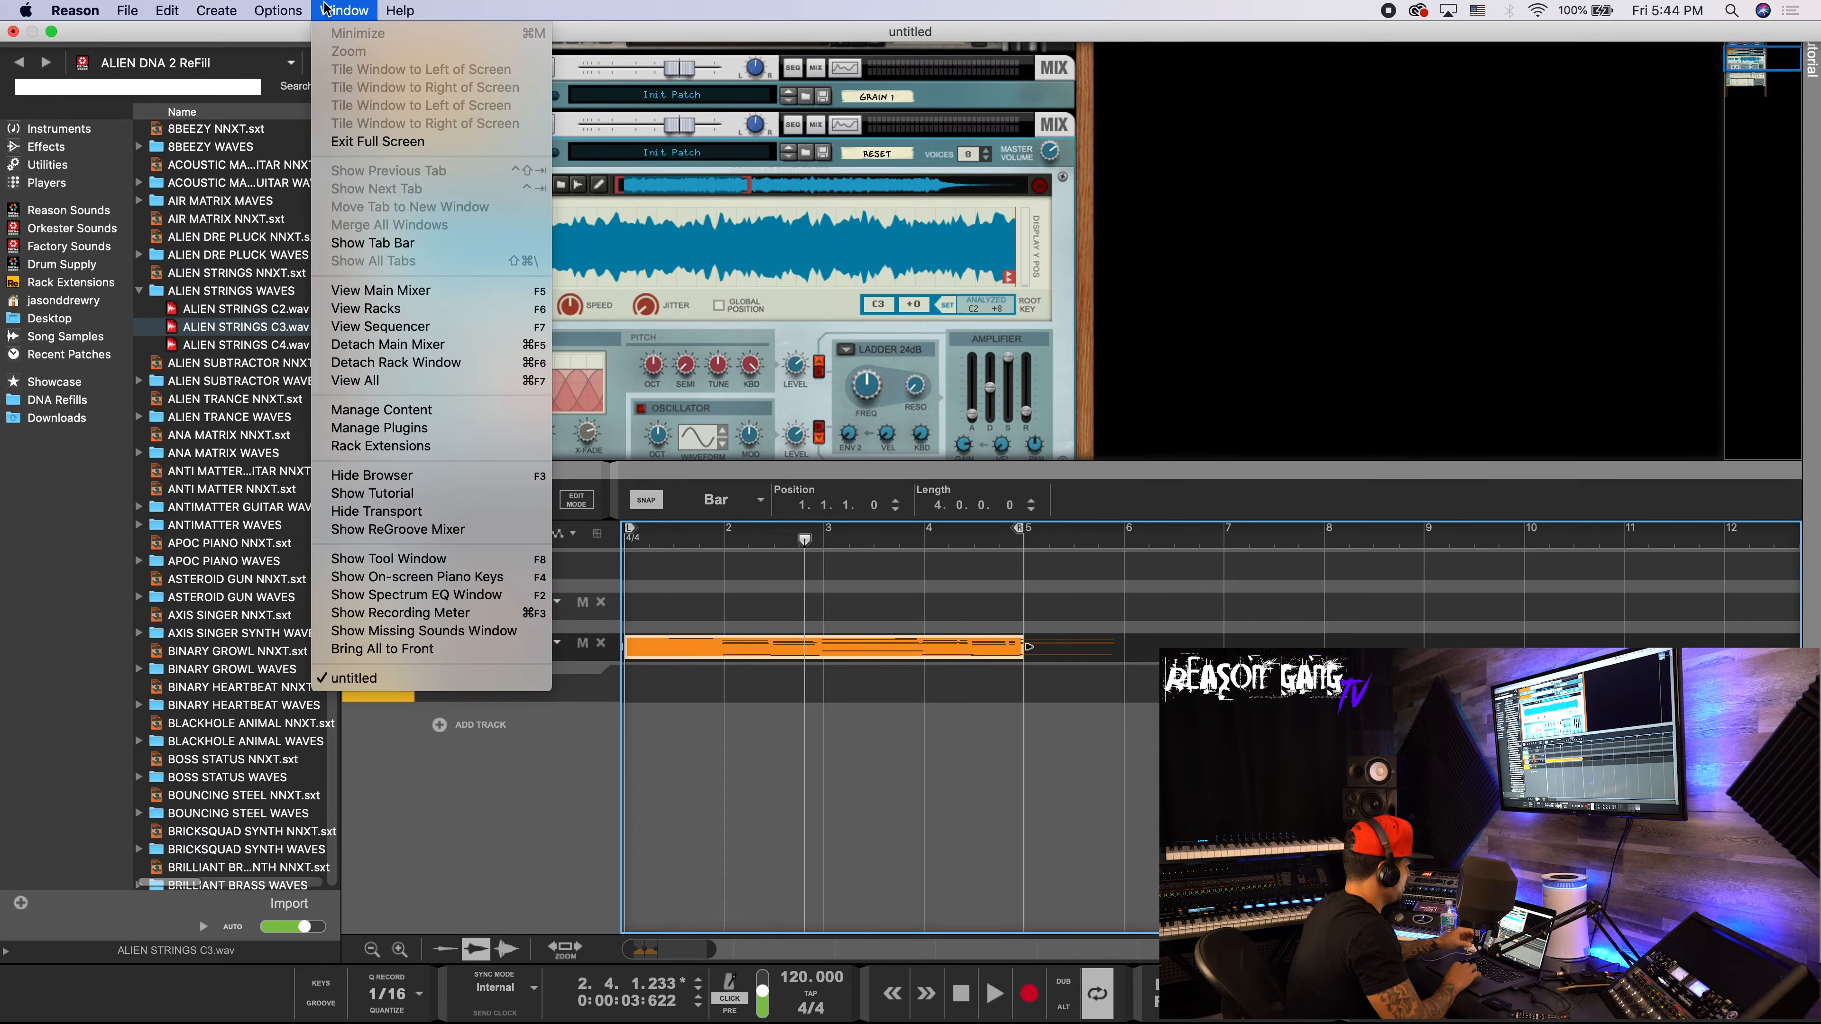
pyautogui.click(448, 560)
pyautogui.click(1704, 182)
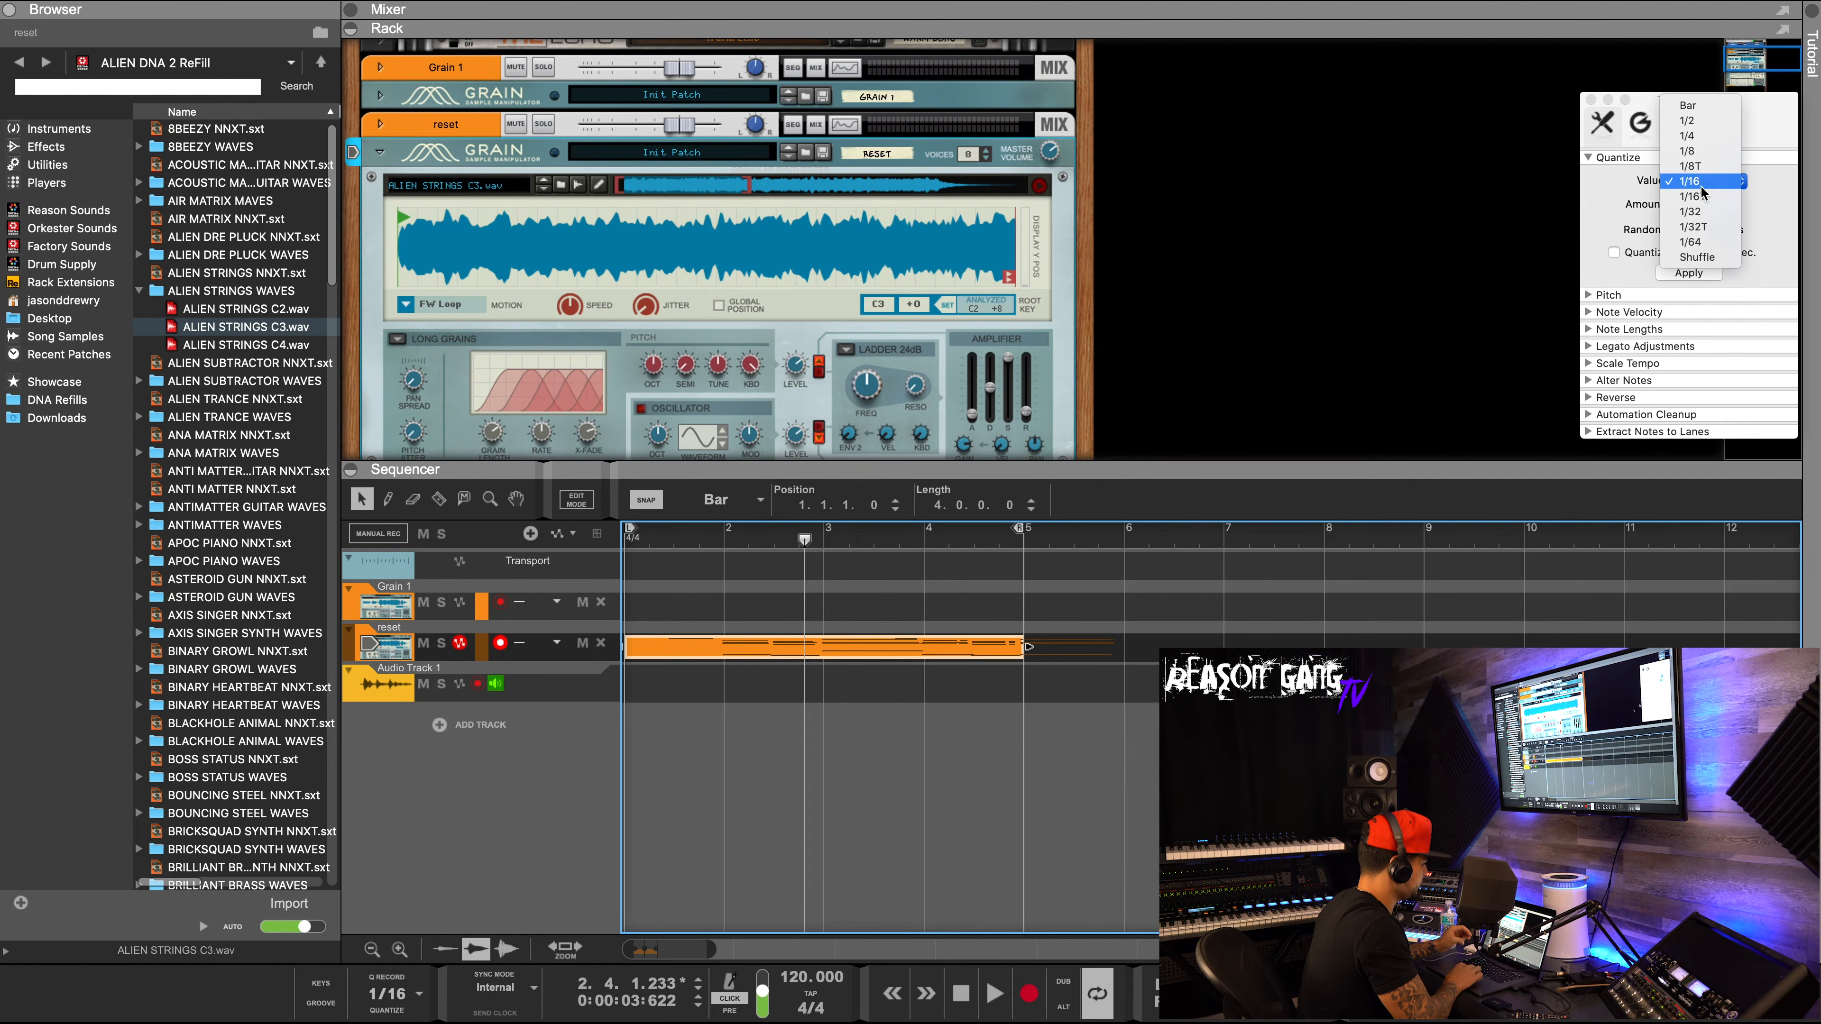
pyautogui.click(1724, 151)
pyautogui.click(1688, 273)
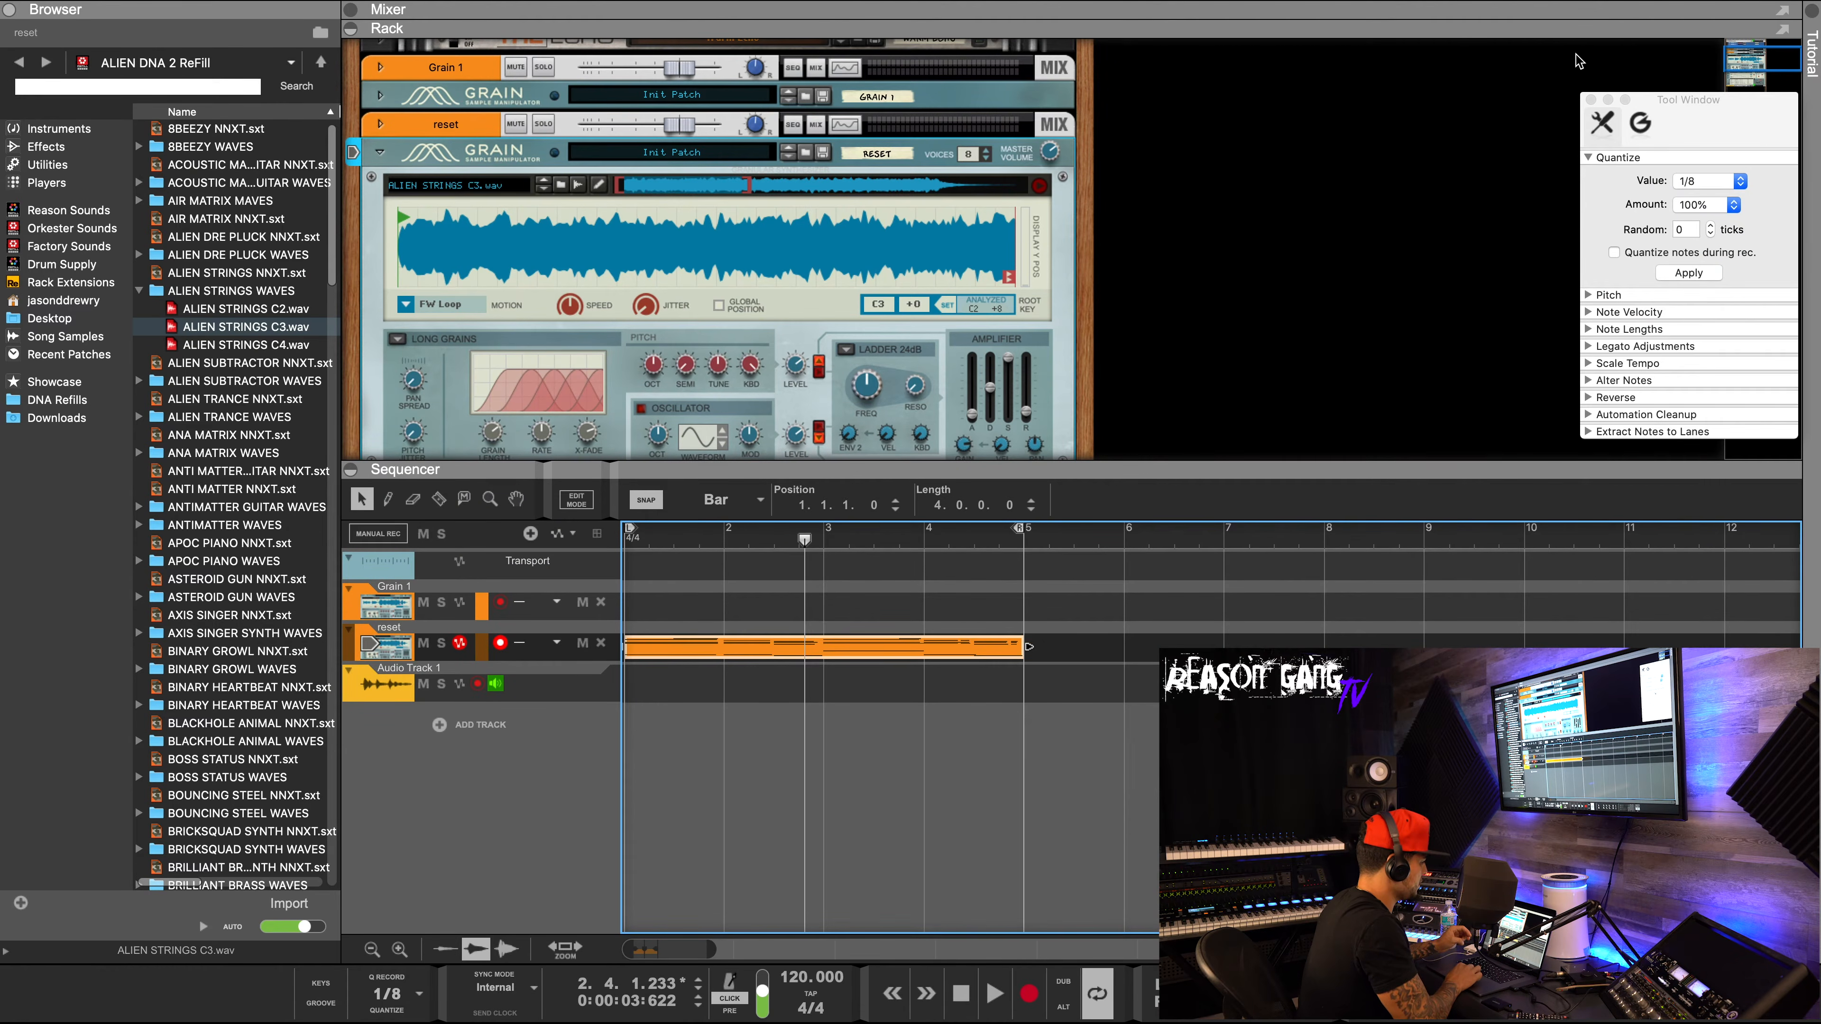
pyautogui.click(1593, 100)
# Reveal the mixer, play the clip from the start and lower the reset channel's fader.
pyautogui.press('Return')
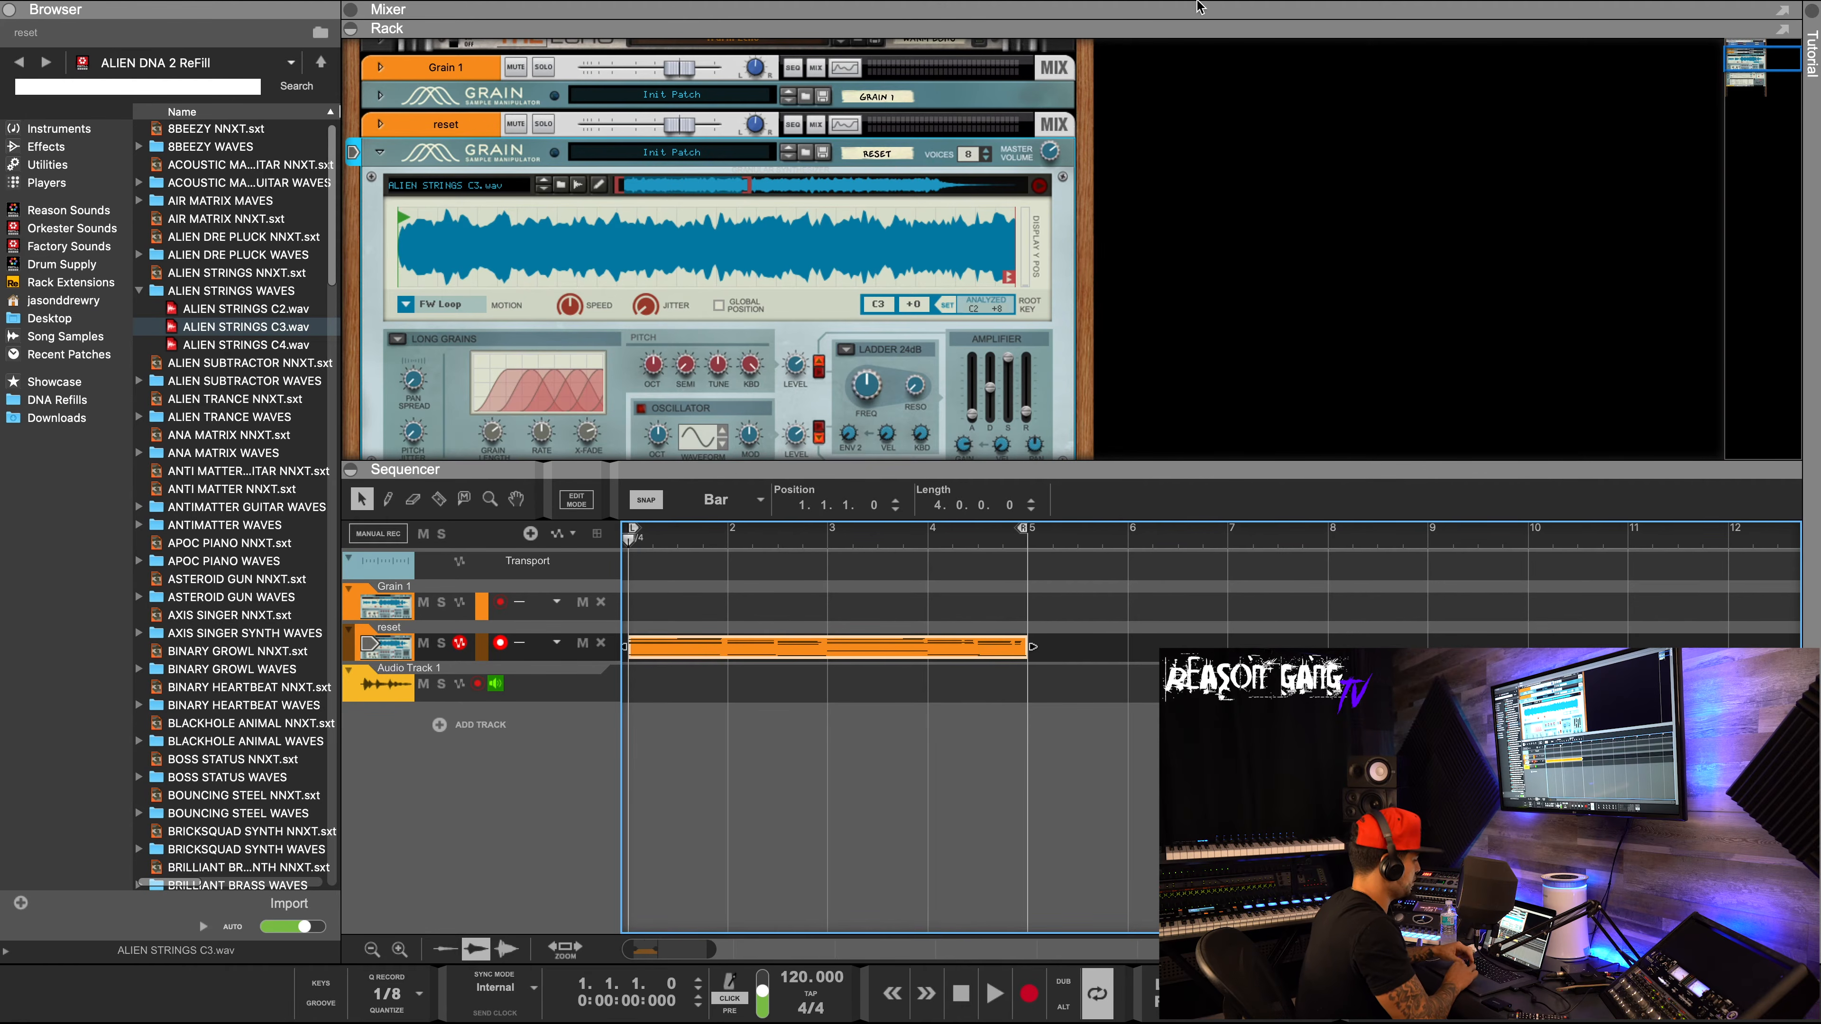
pyautogui.moveTo(1192, 25); pyautogui.dragTo(1189, 298)
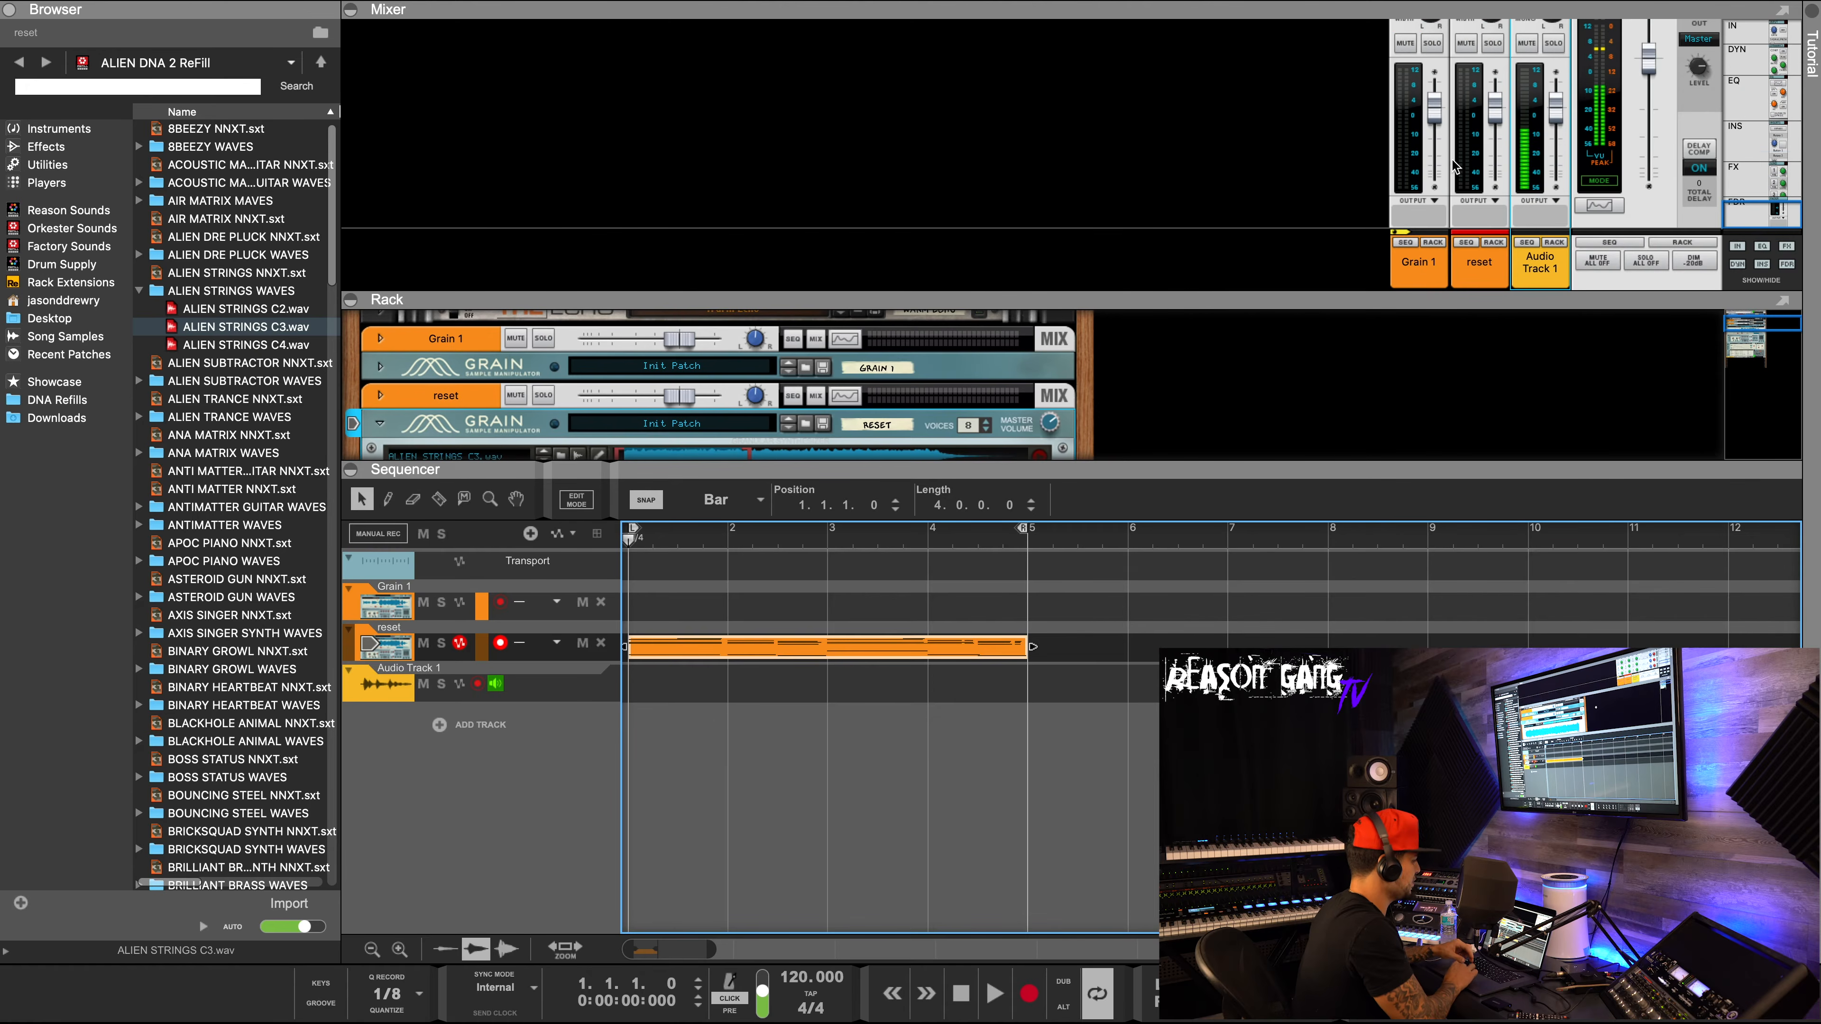
pyautogui.press('space')
pyautogui.click(1466, 123)
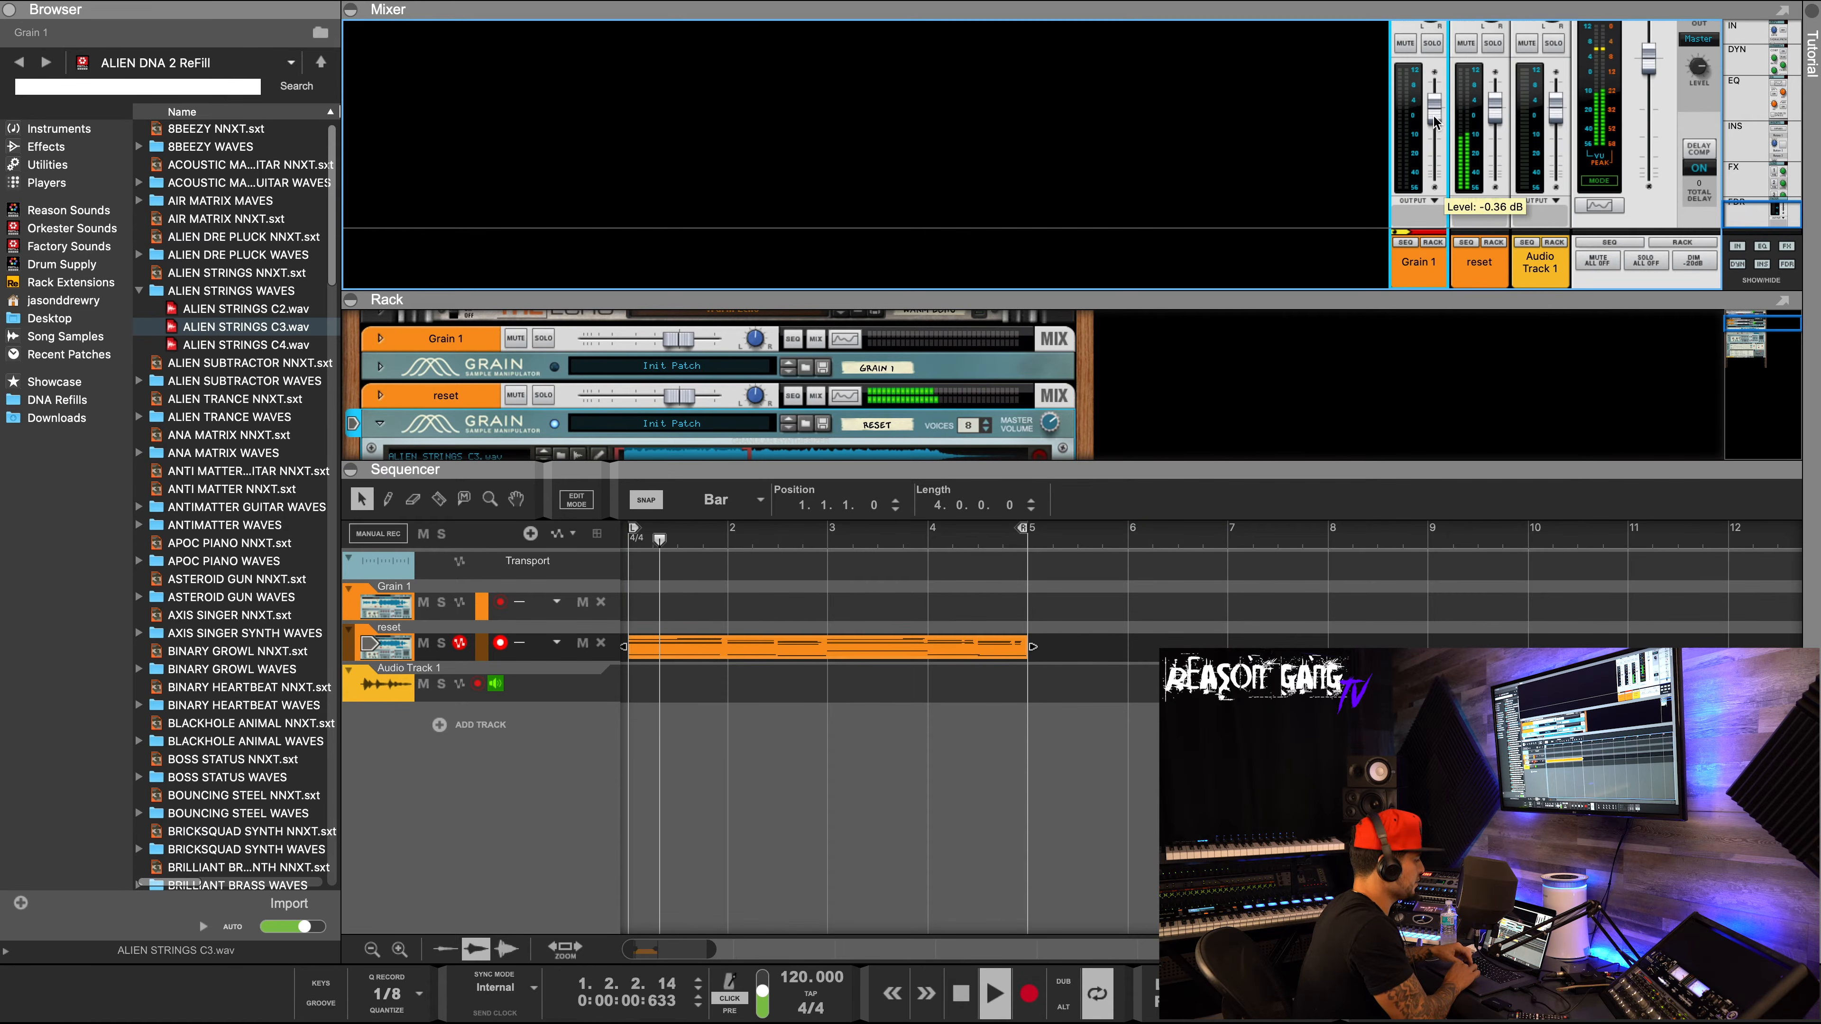
pyautogui.moveTo(1495, 104); pyautogui.dragTo(1494, 140)
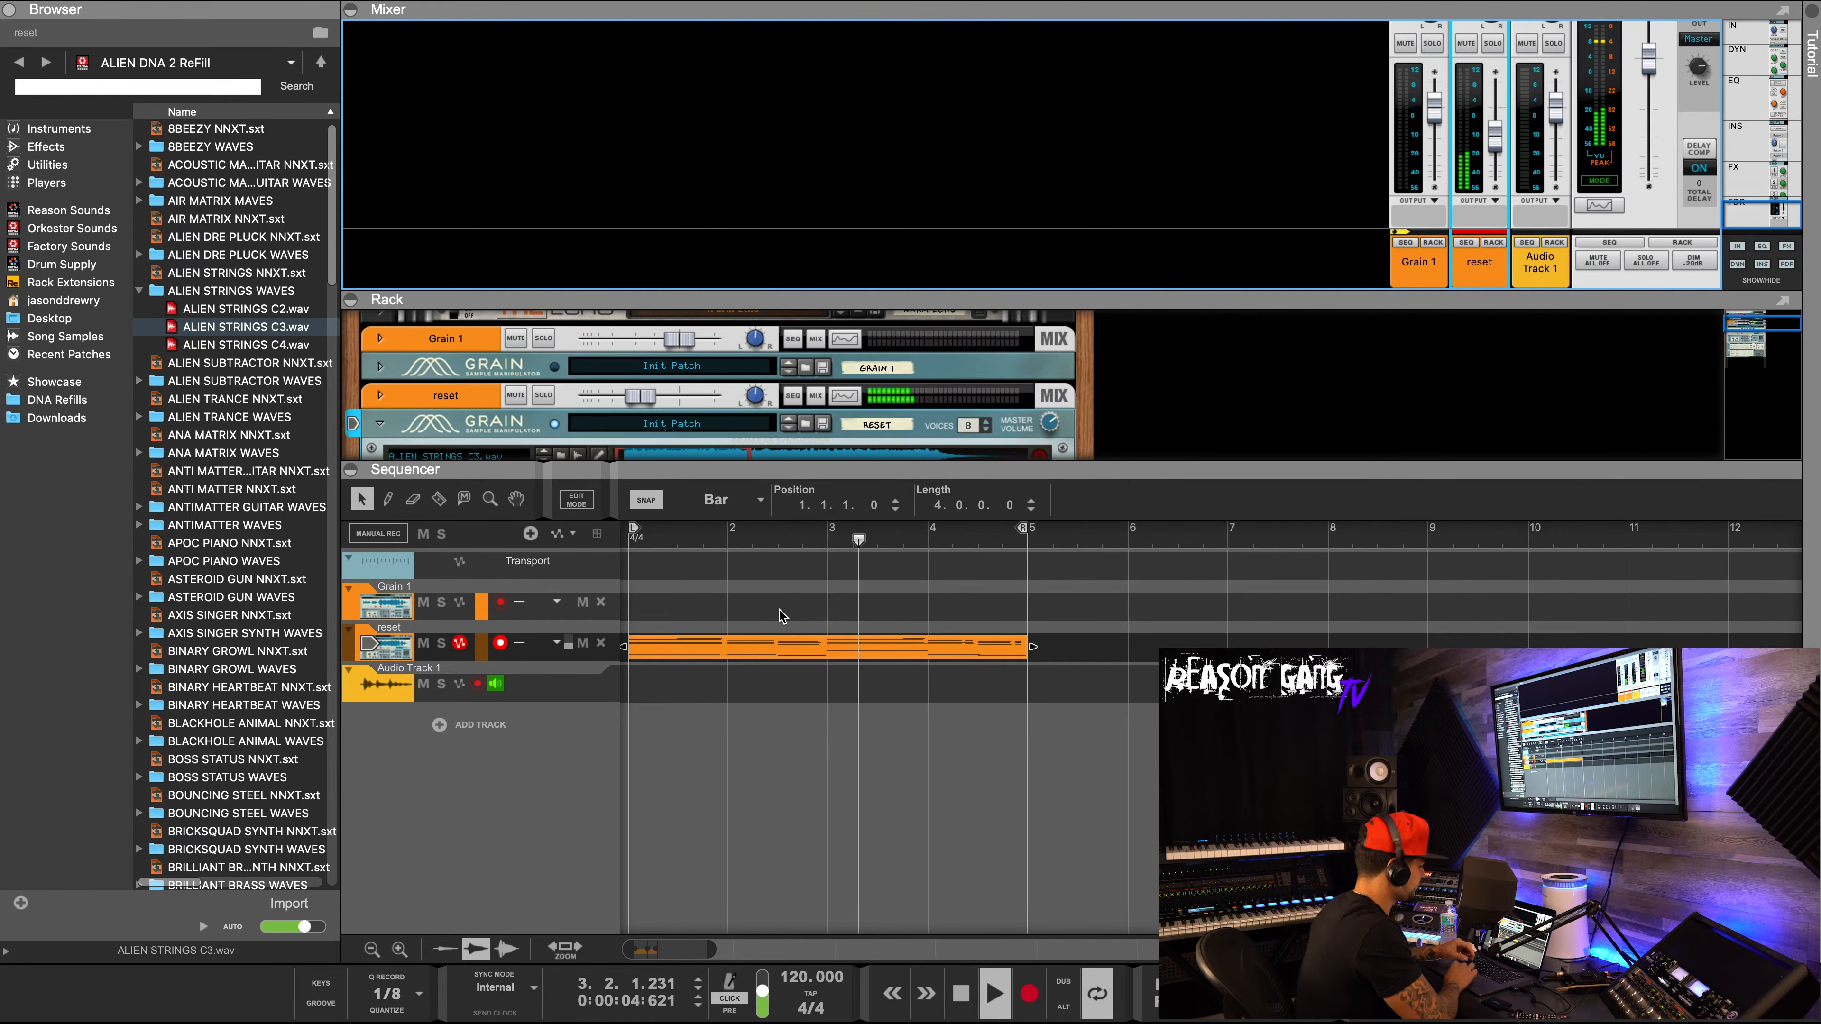
# Enlarge the rack area, lower the Grain motion speed to 0% during playback, raise it again and stop.
pyautogui.moveTo(873, 470); pyautogui.dragTo(891, 907)
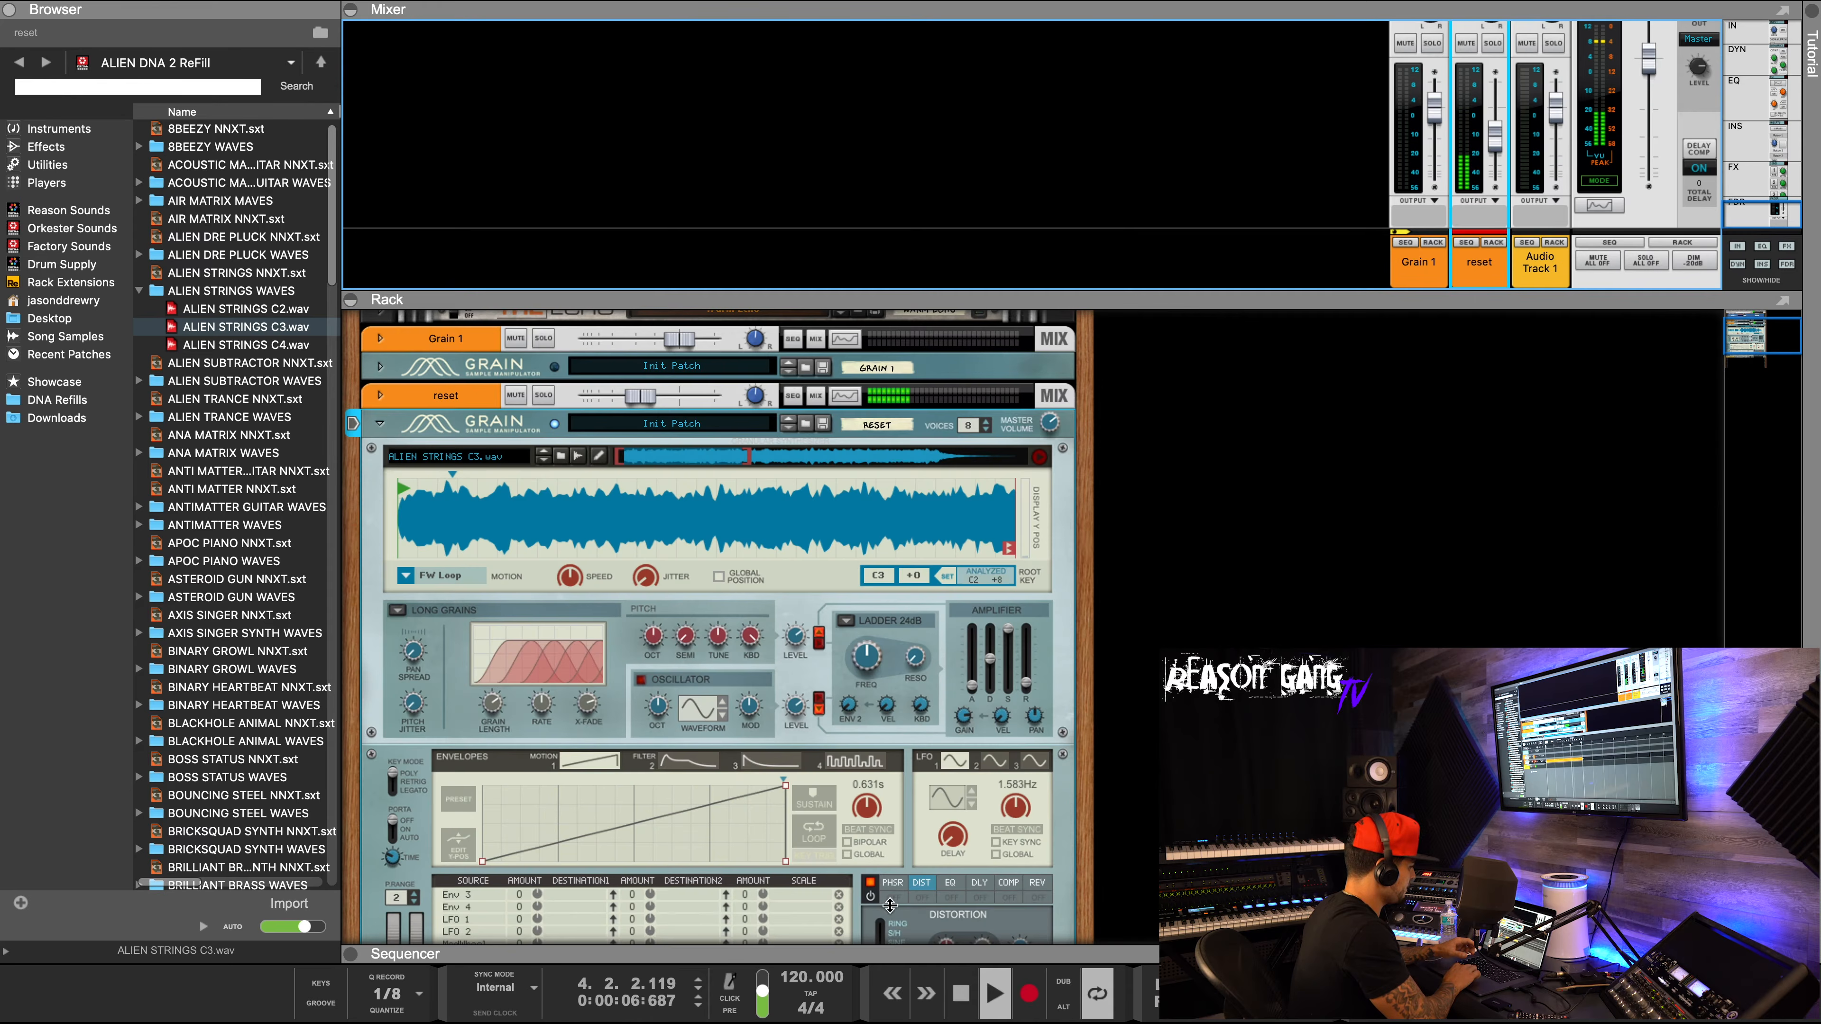
pyautogui.moveTo(969, 307); pyautogui.dragTo(970, 83)
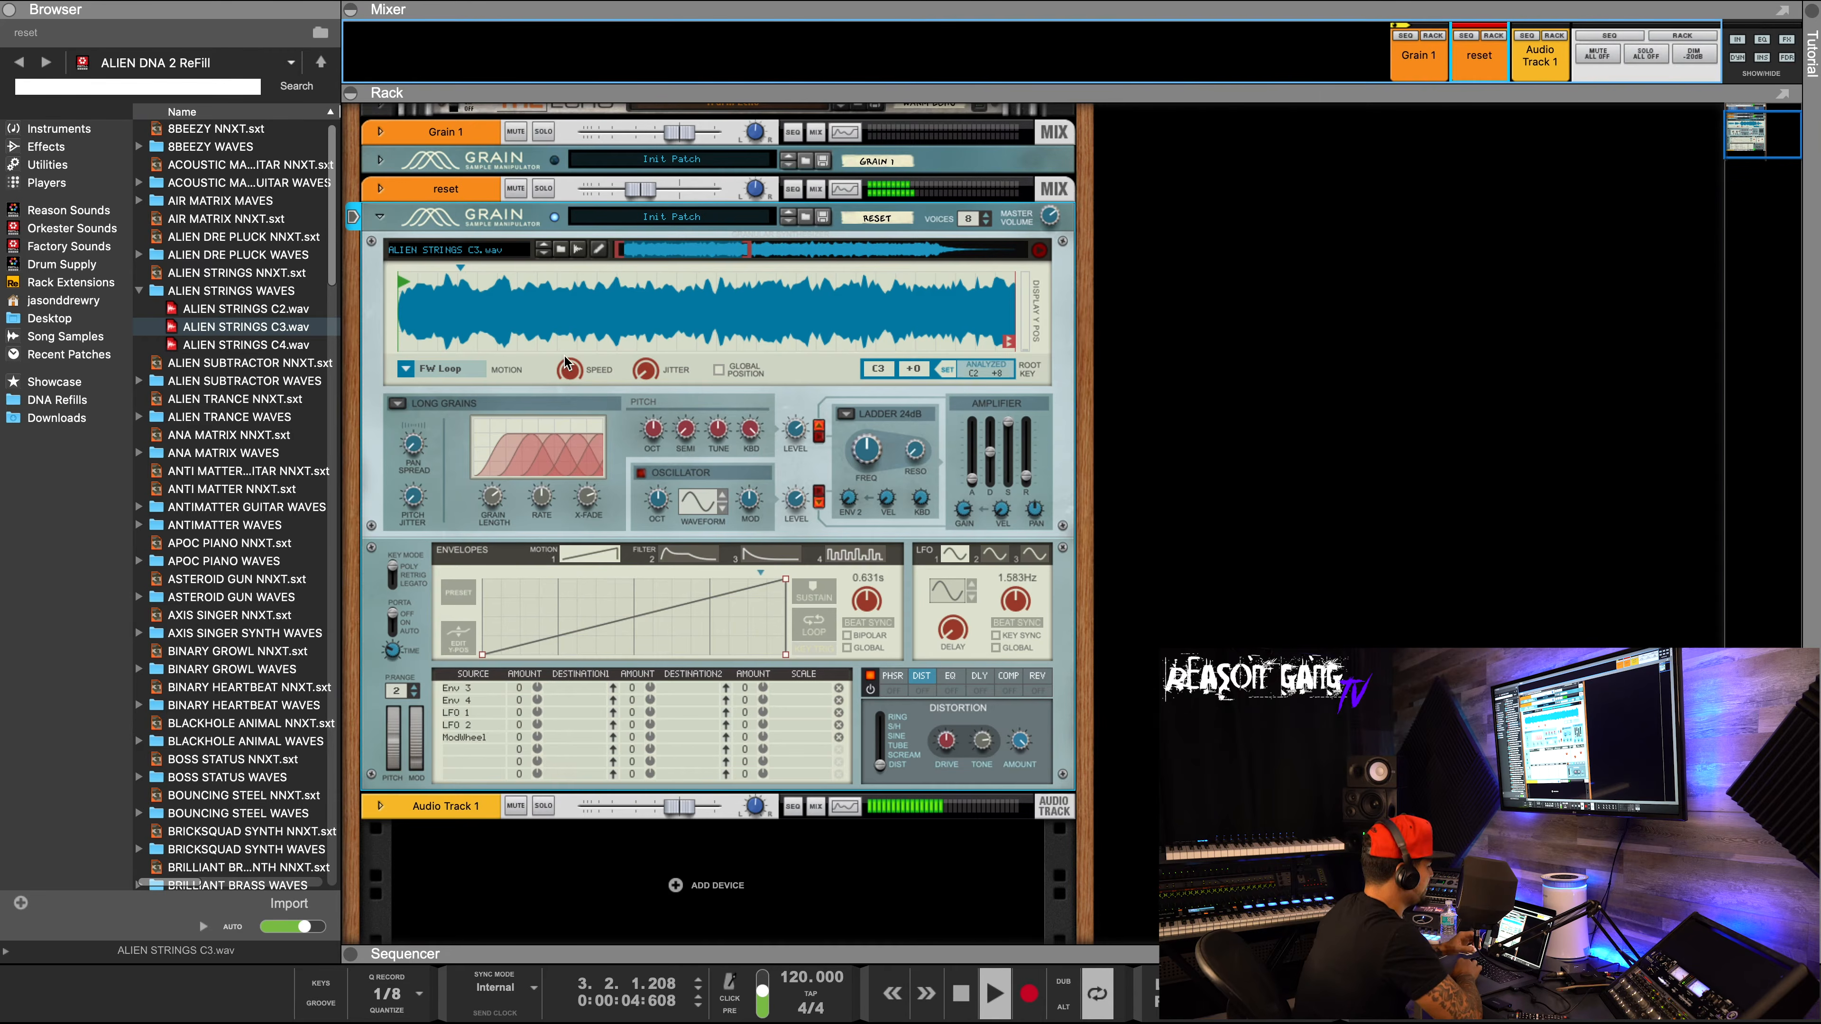
pyautogui.moveTo(566, 363); pyautogui.dragTo(583, 442)
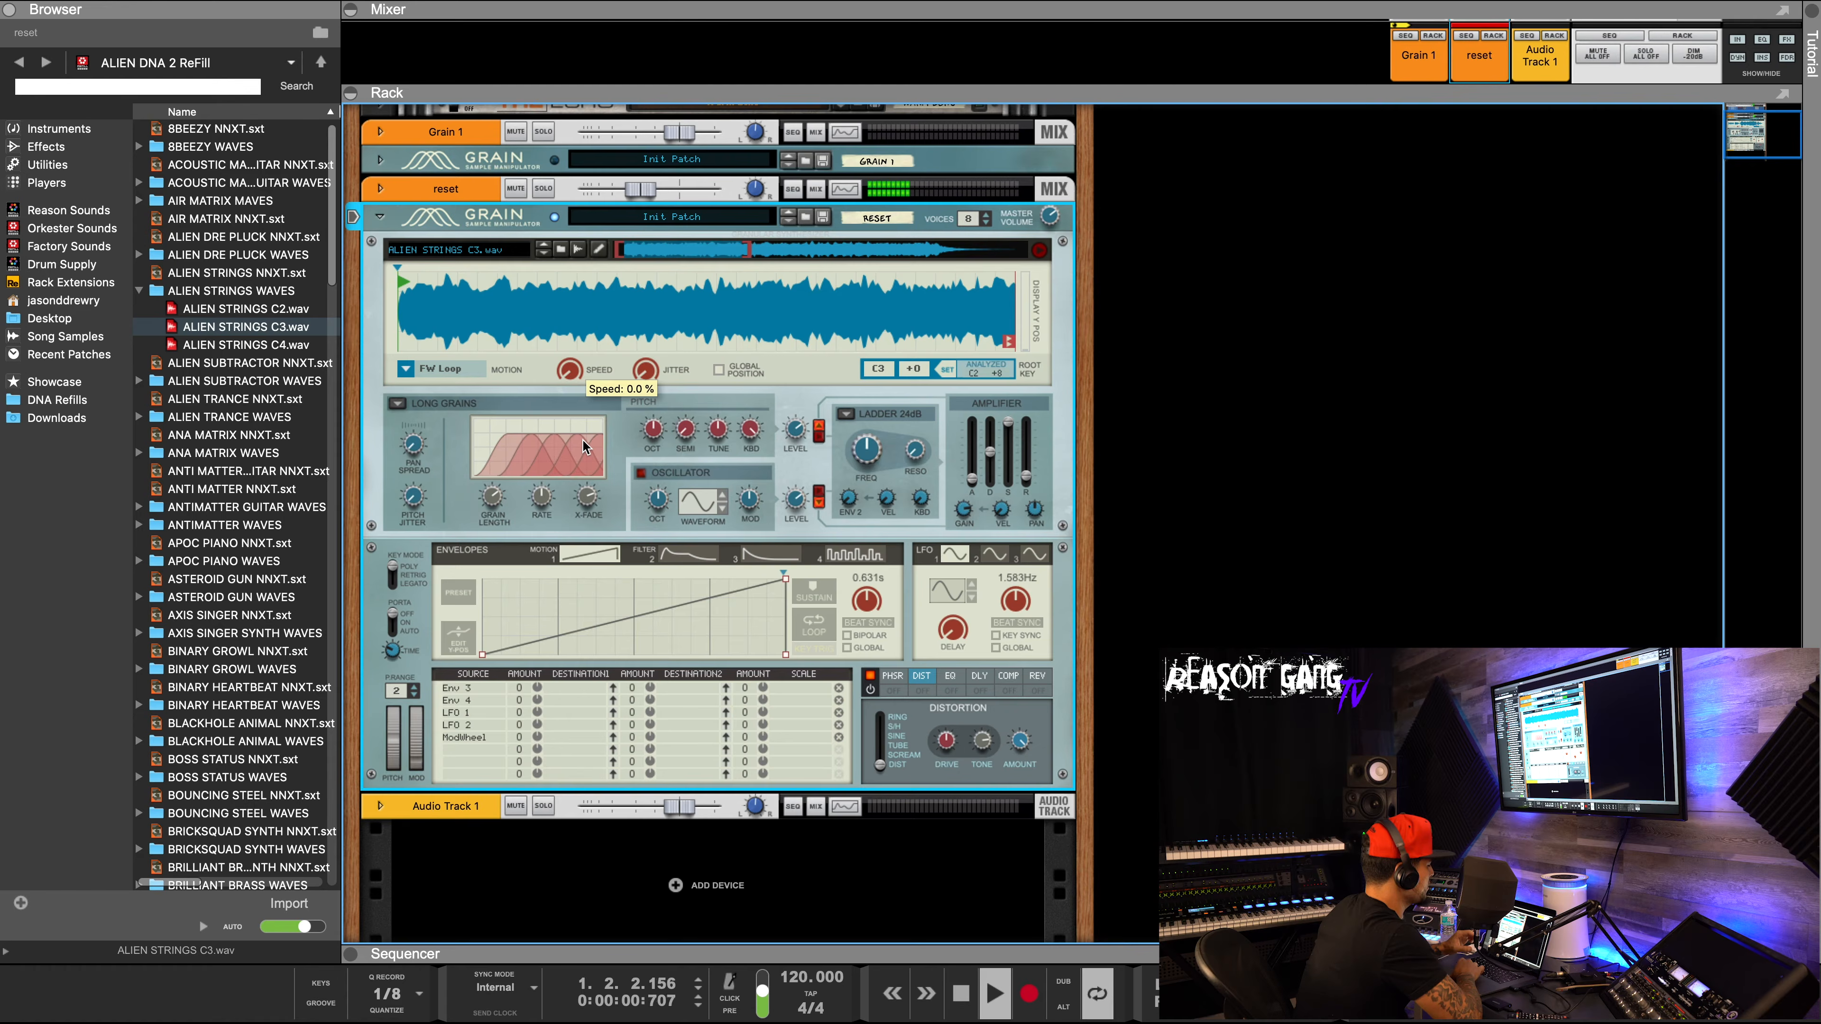
pyautogui.moveTo(585, 371); pyautogui.dragTo(587, 315)
pyautogui.press('space')
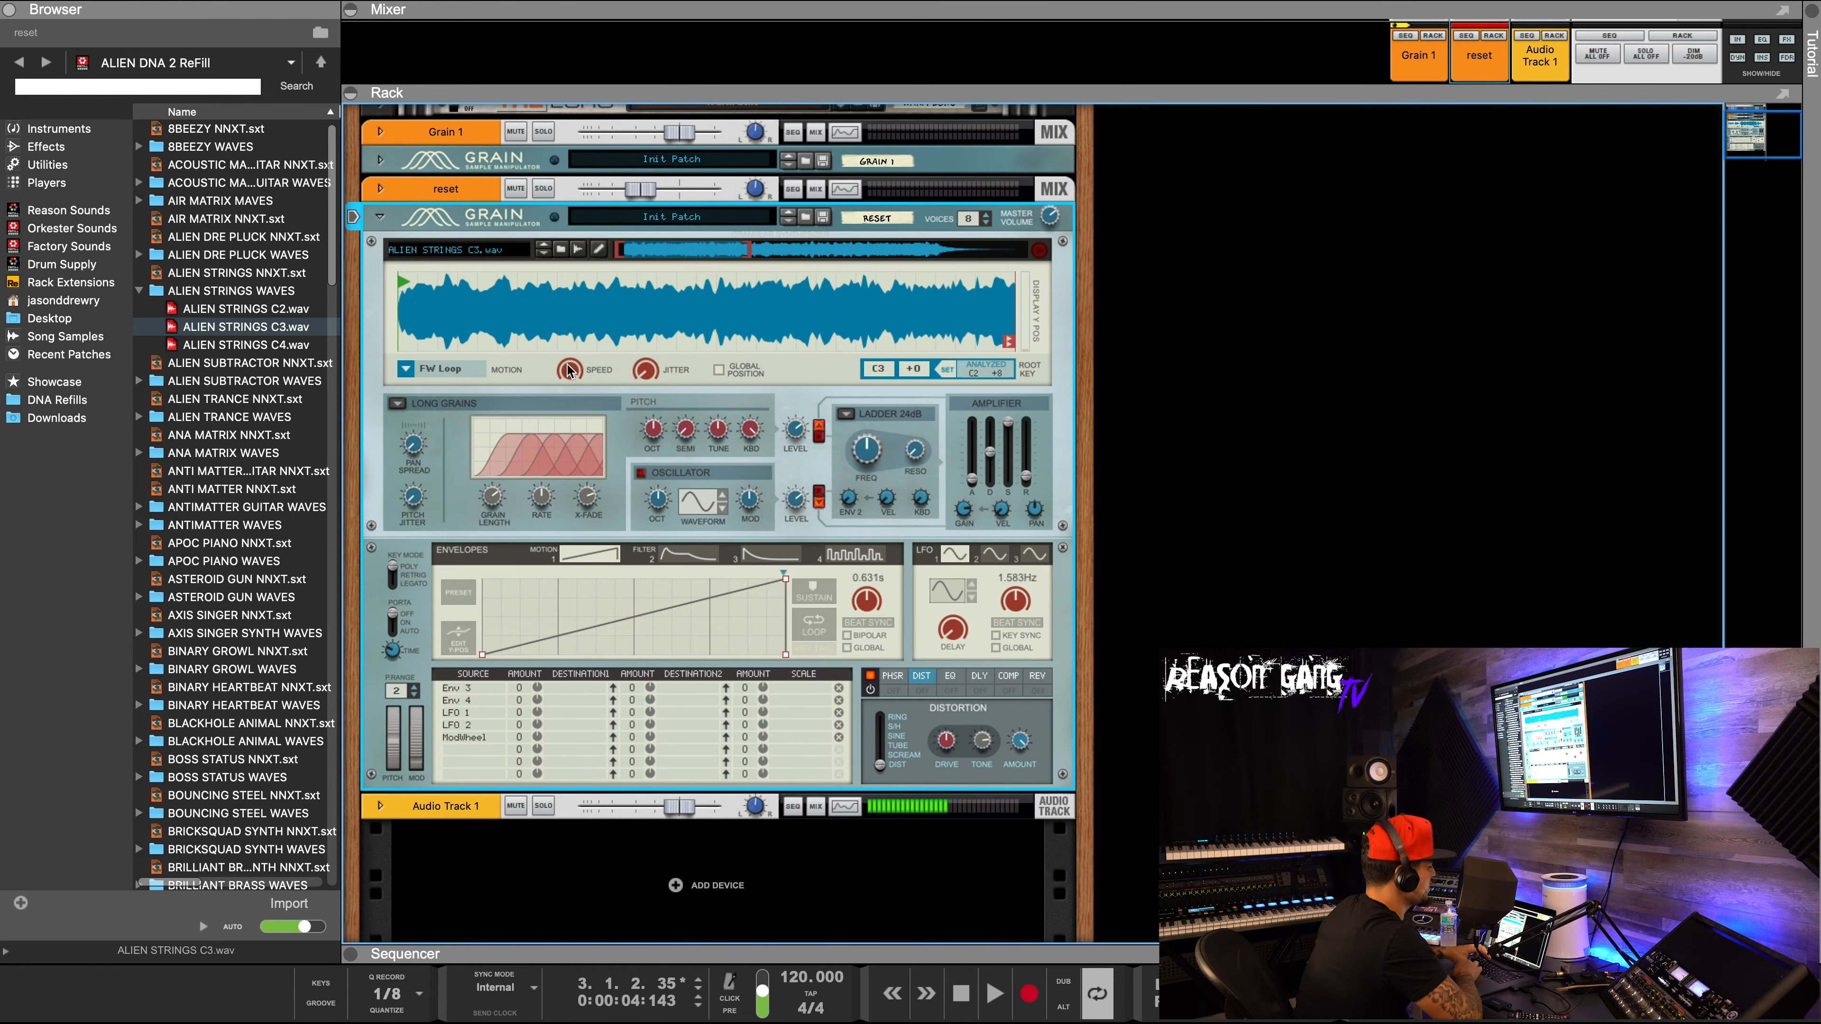
# Set the Grain motion mode to FW-BW Loop and play the clip from the beginning.
pyautogui.click(407, 369)
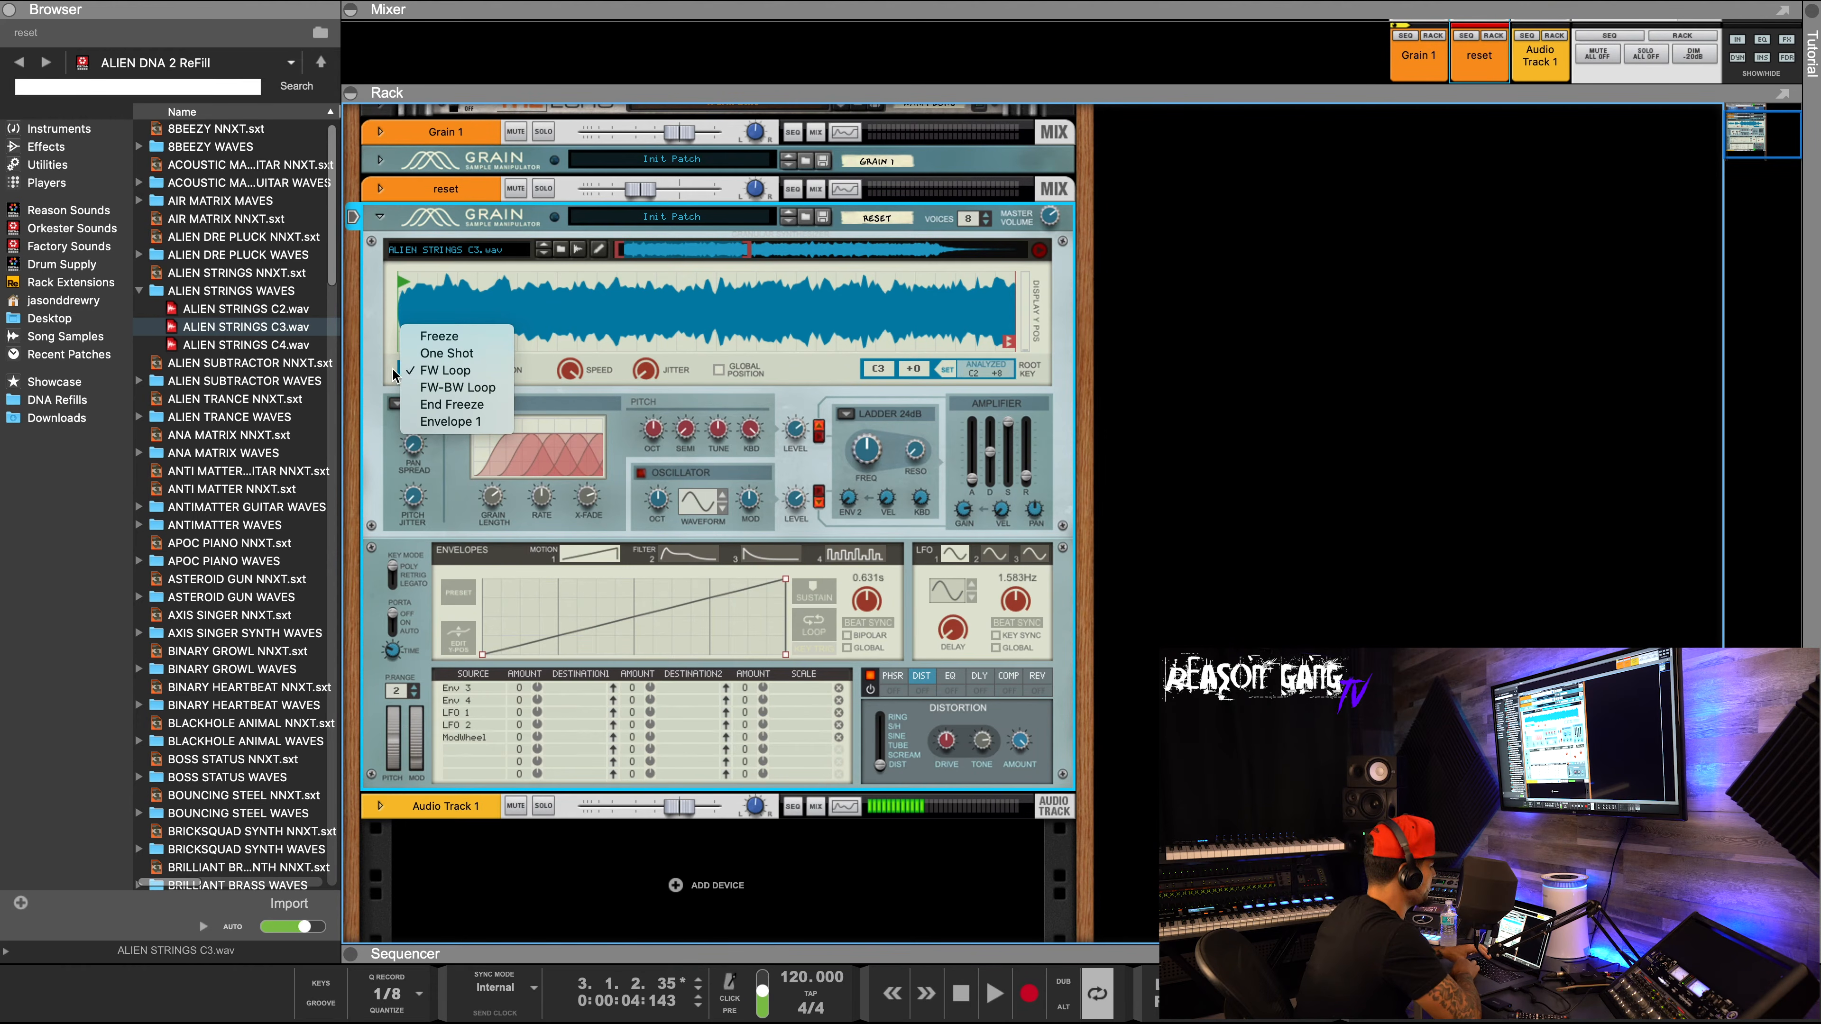
pyautogui.click(413, 389)
pyautogui.press('space')
pyautogui.press('space')
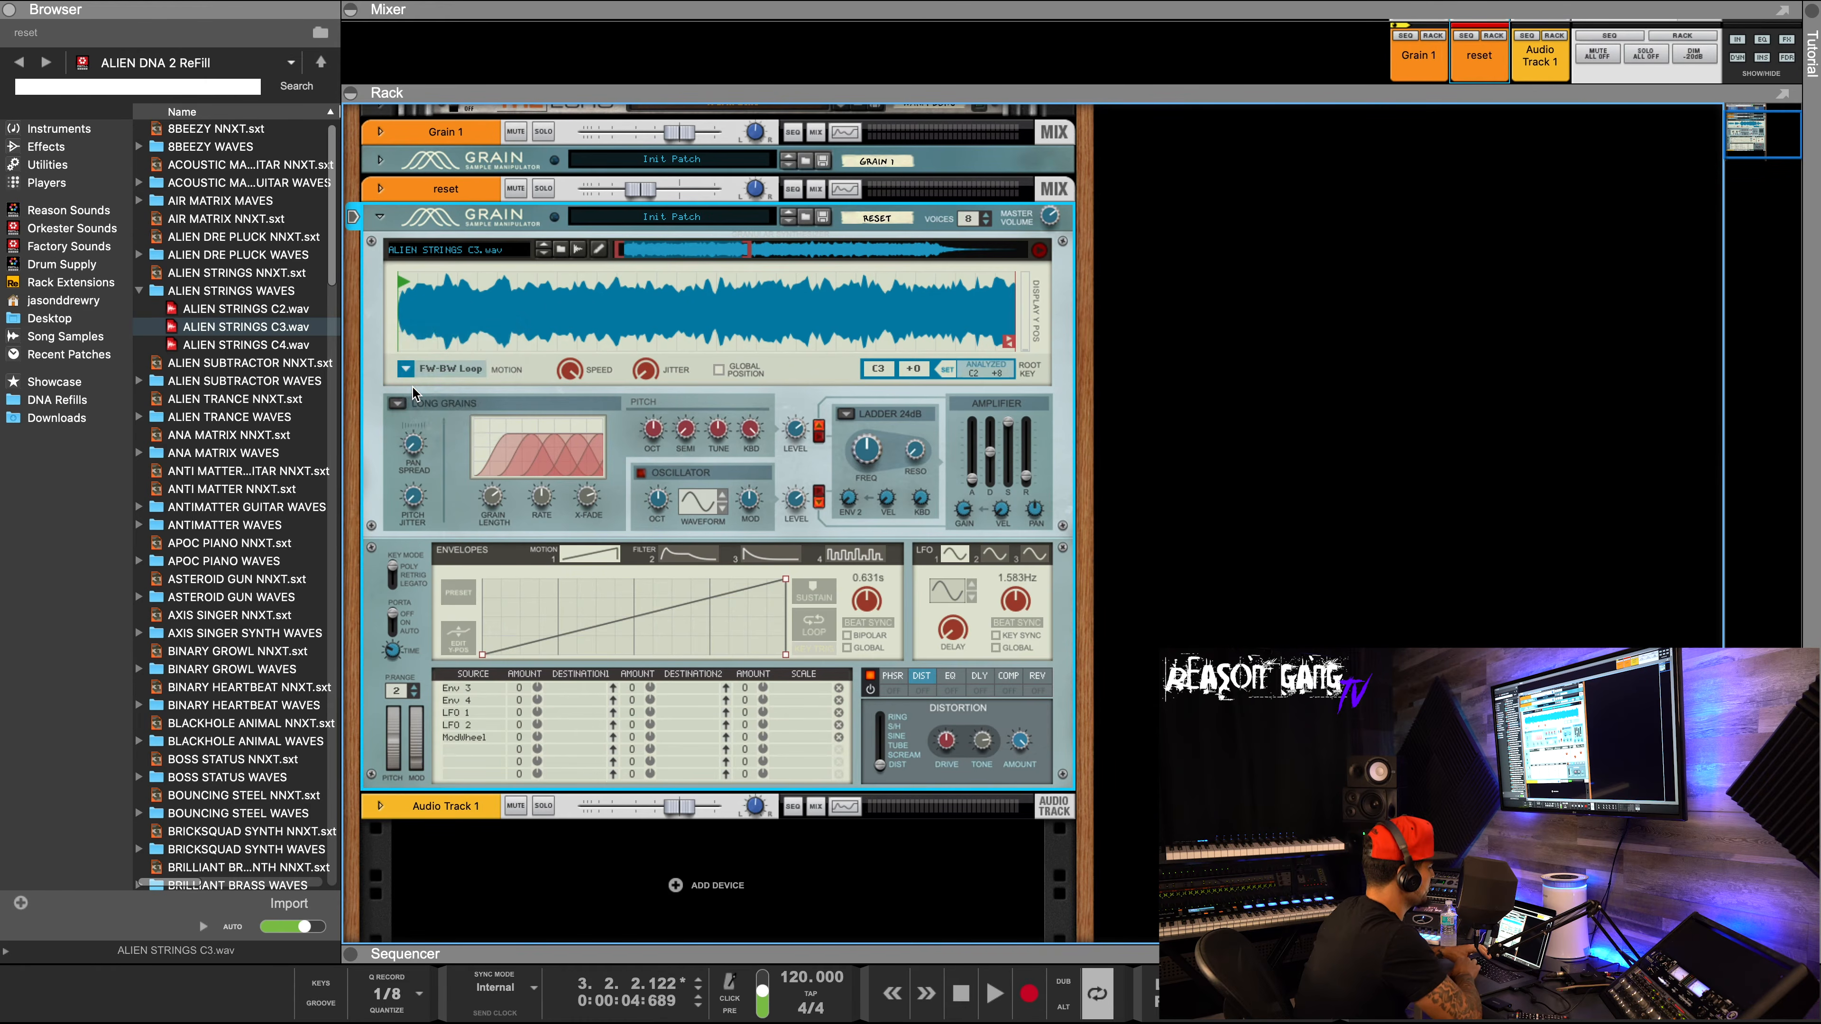
pyautogui.press('space')
pyautogui.click(962, 994)
pyautogui.click(963, 994)
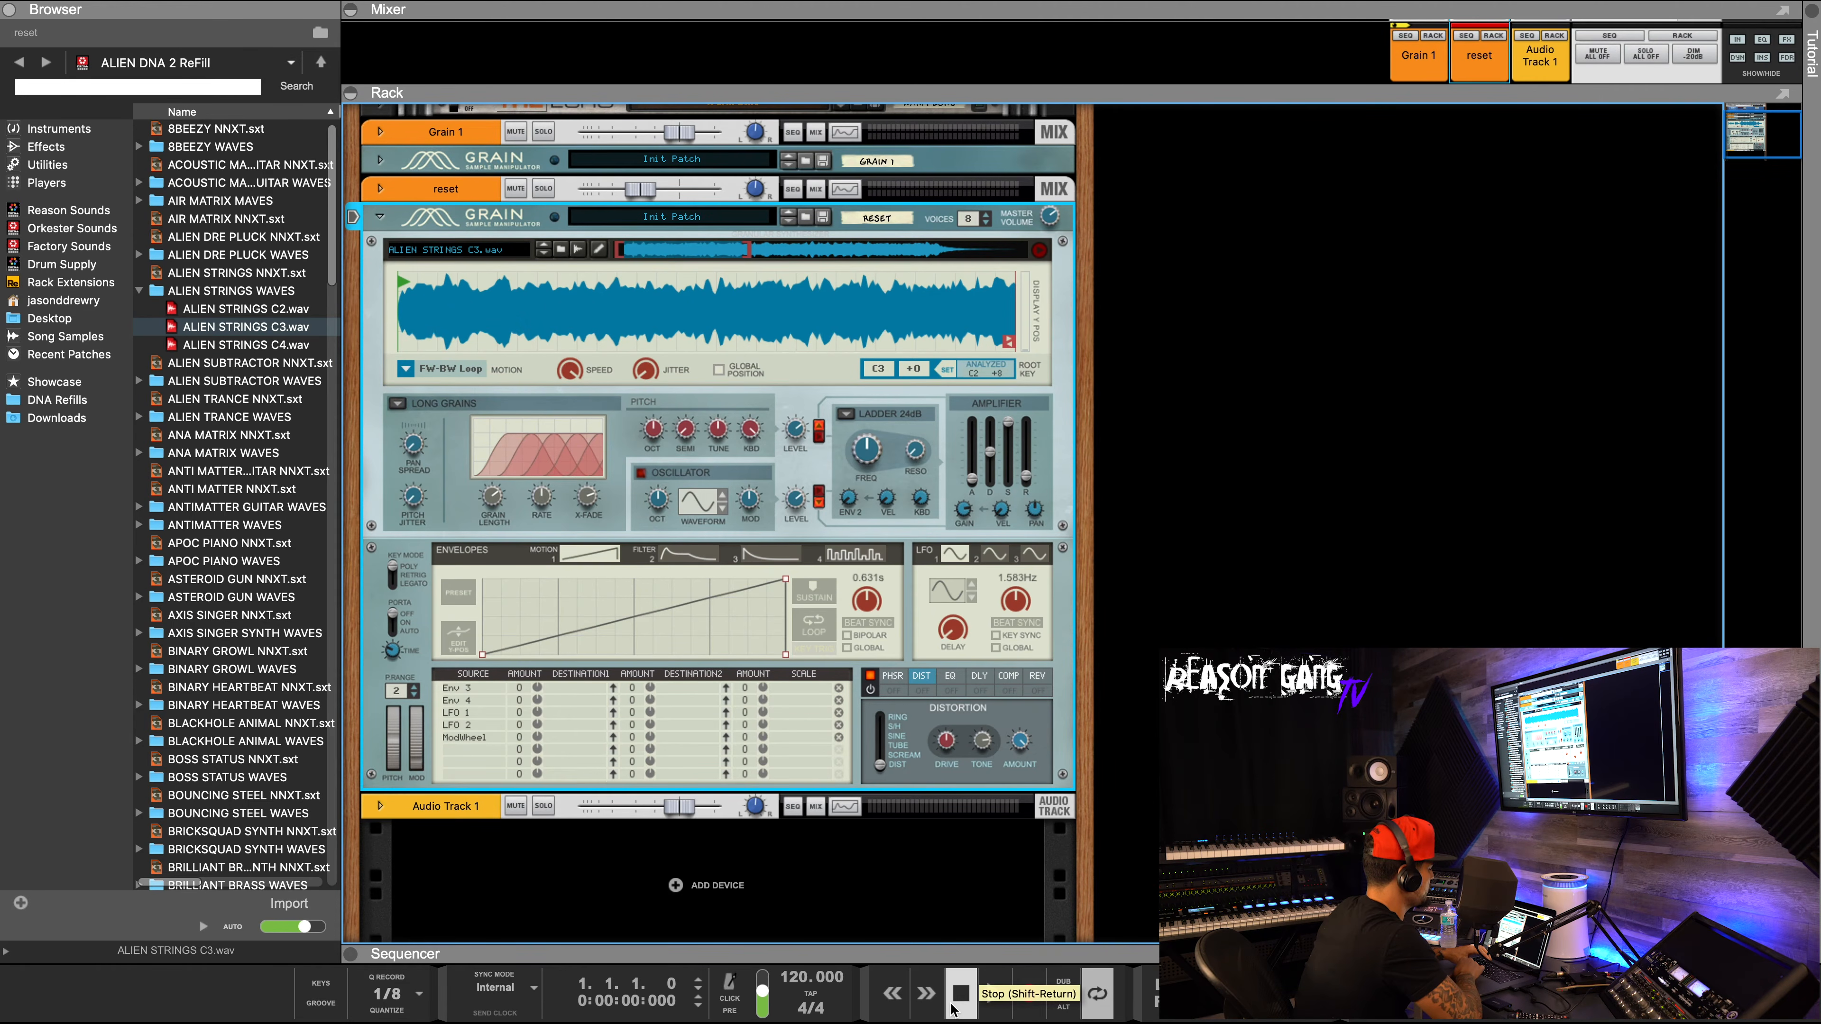
pyautogui.press('space')
# Try the End Freeze and Envelope 1 motion modes on the Grain device.
pyautogui.click(406, 369)
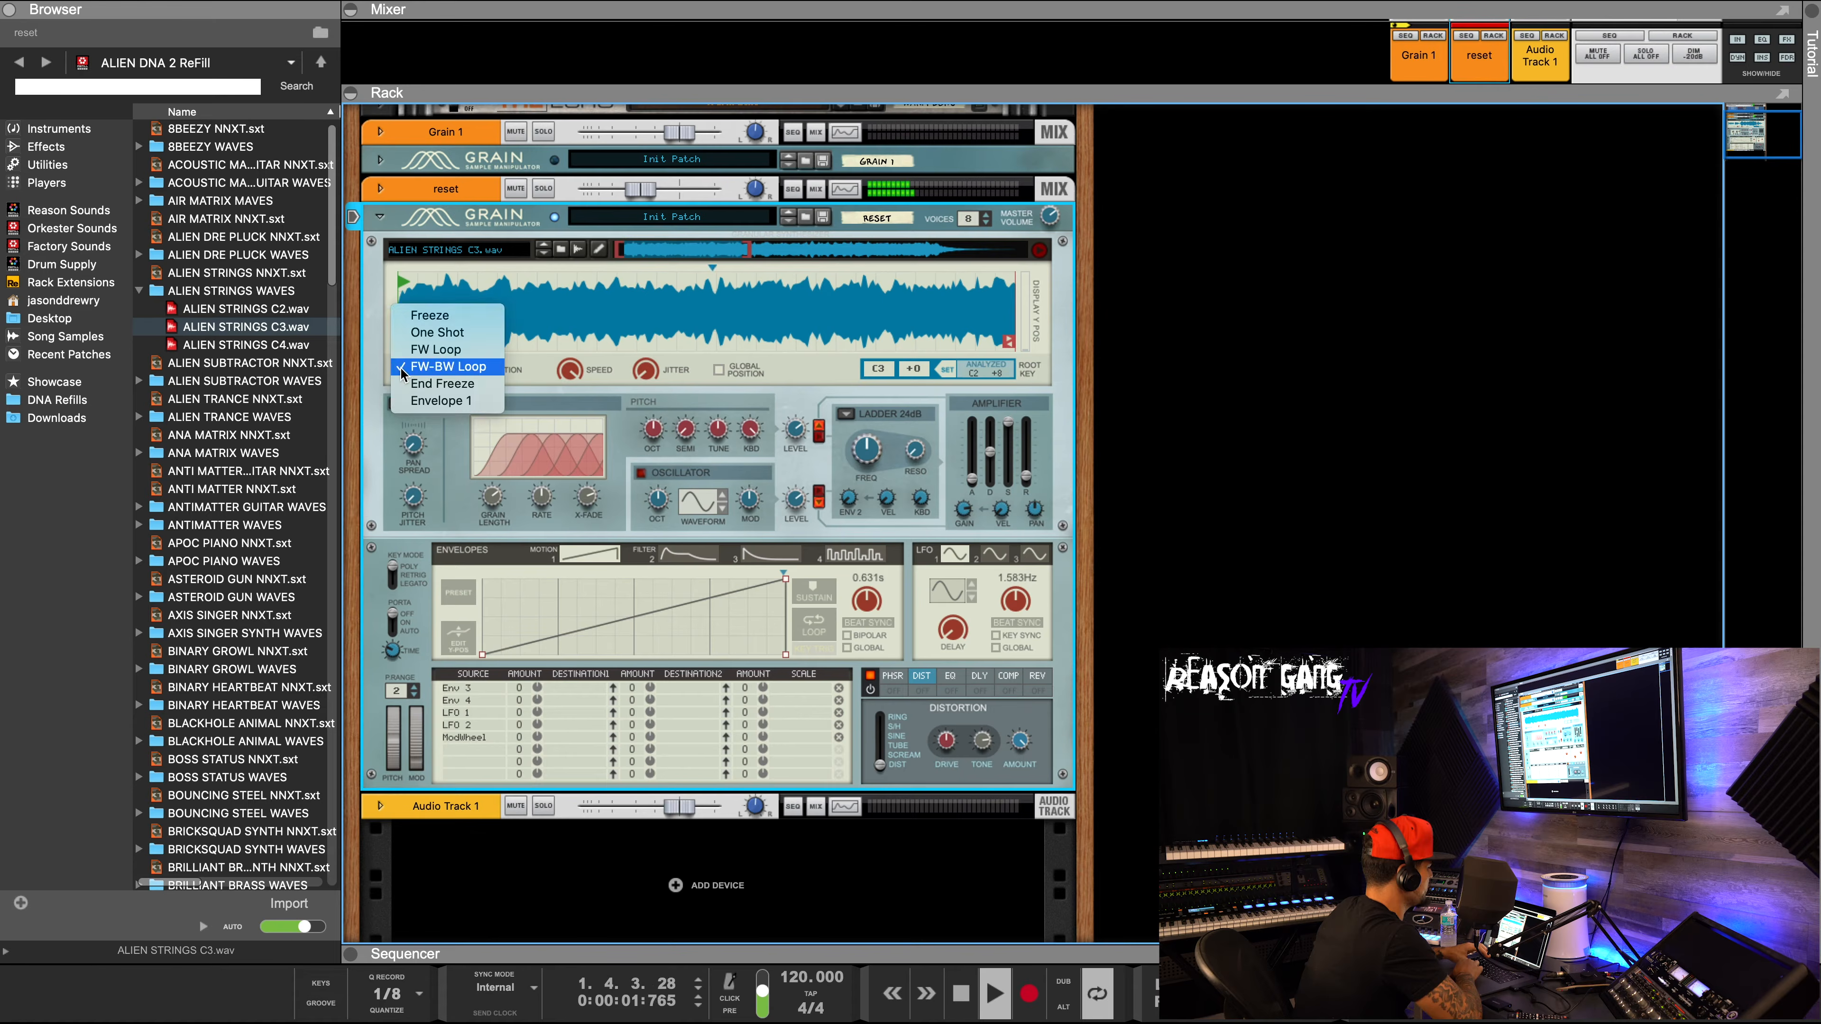
pyautogui.click(406, 383)
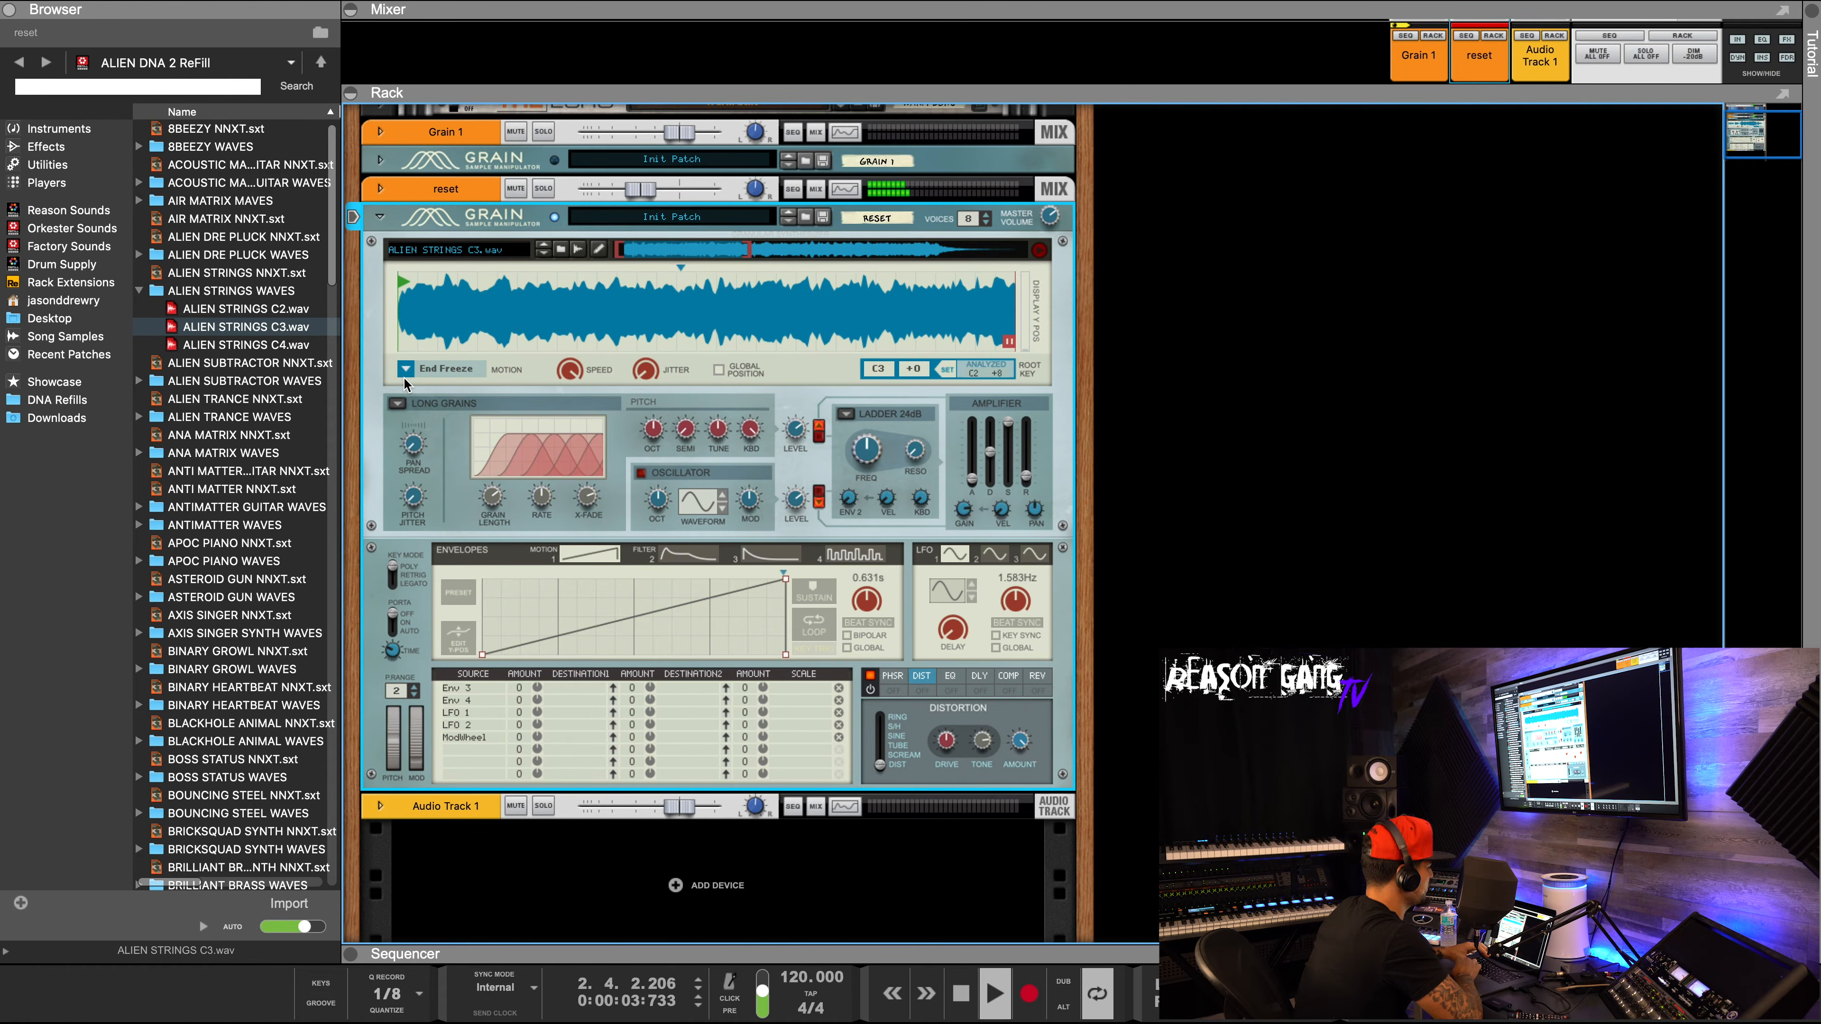
pyautogui.click(411, 371)
pyautogui.click(406, 382)
# Try the One Shot motion mode on the Grain device and set it back to FW Loop.
pyautogui.click(404, 367)
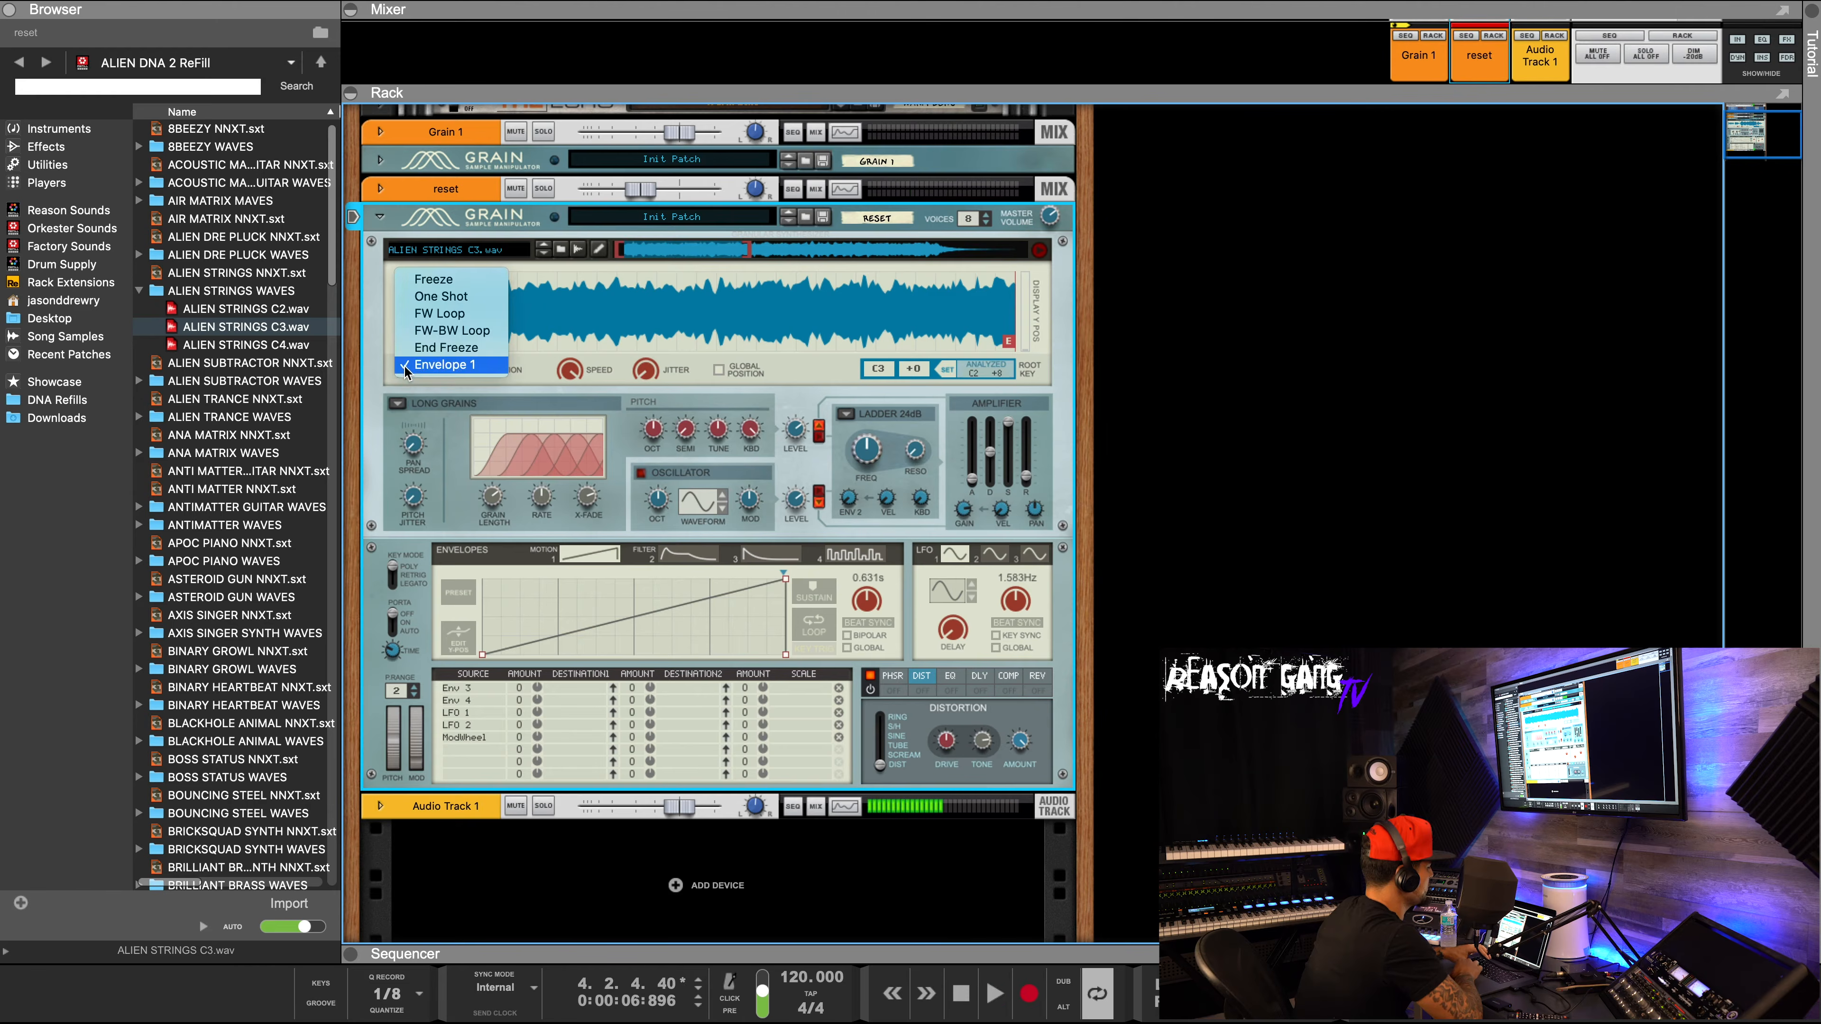
pyautogui.click(440, 304)
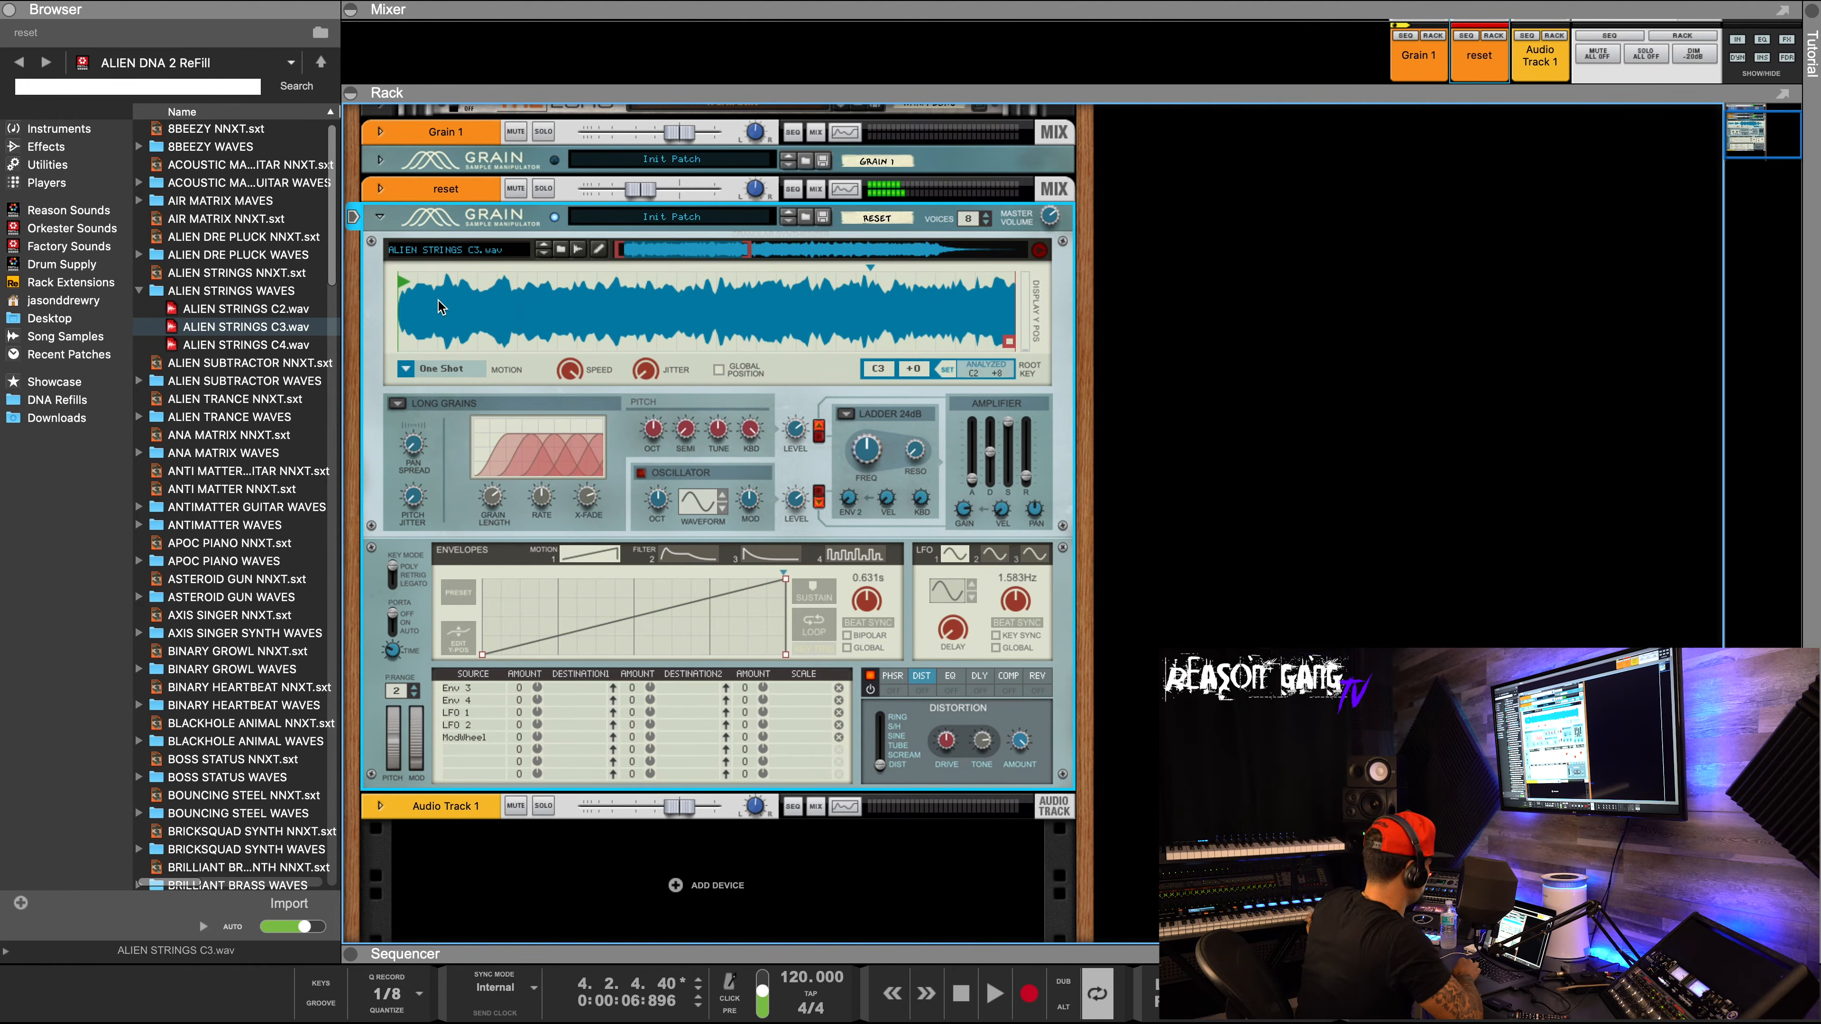
pyautogui.click(413, 369)
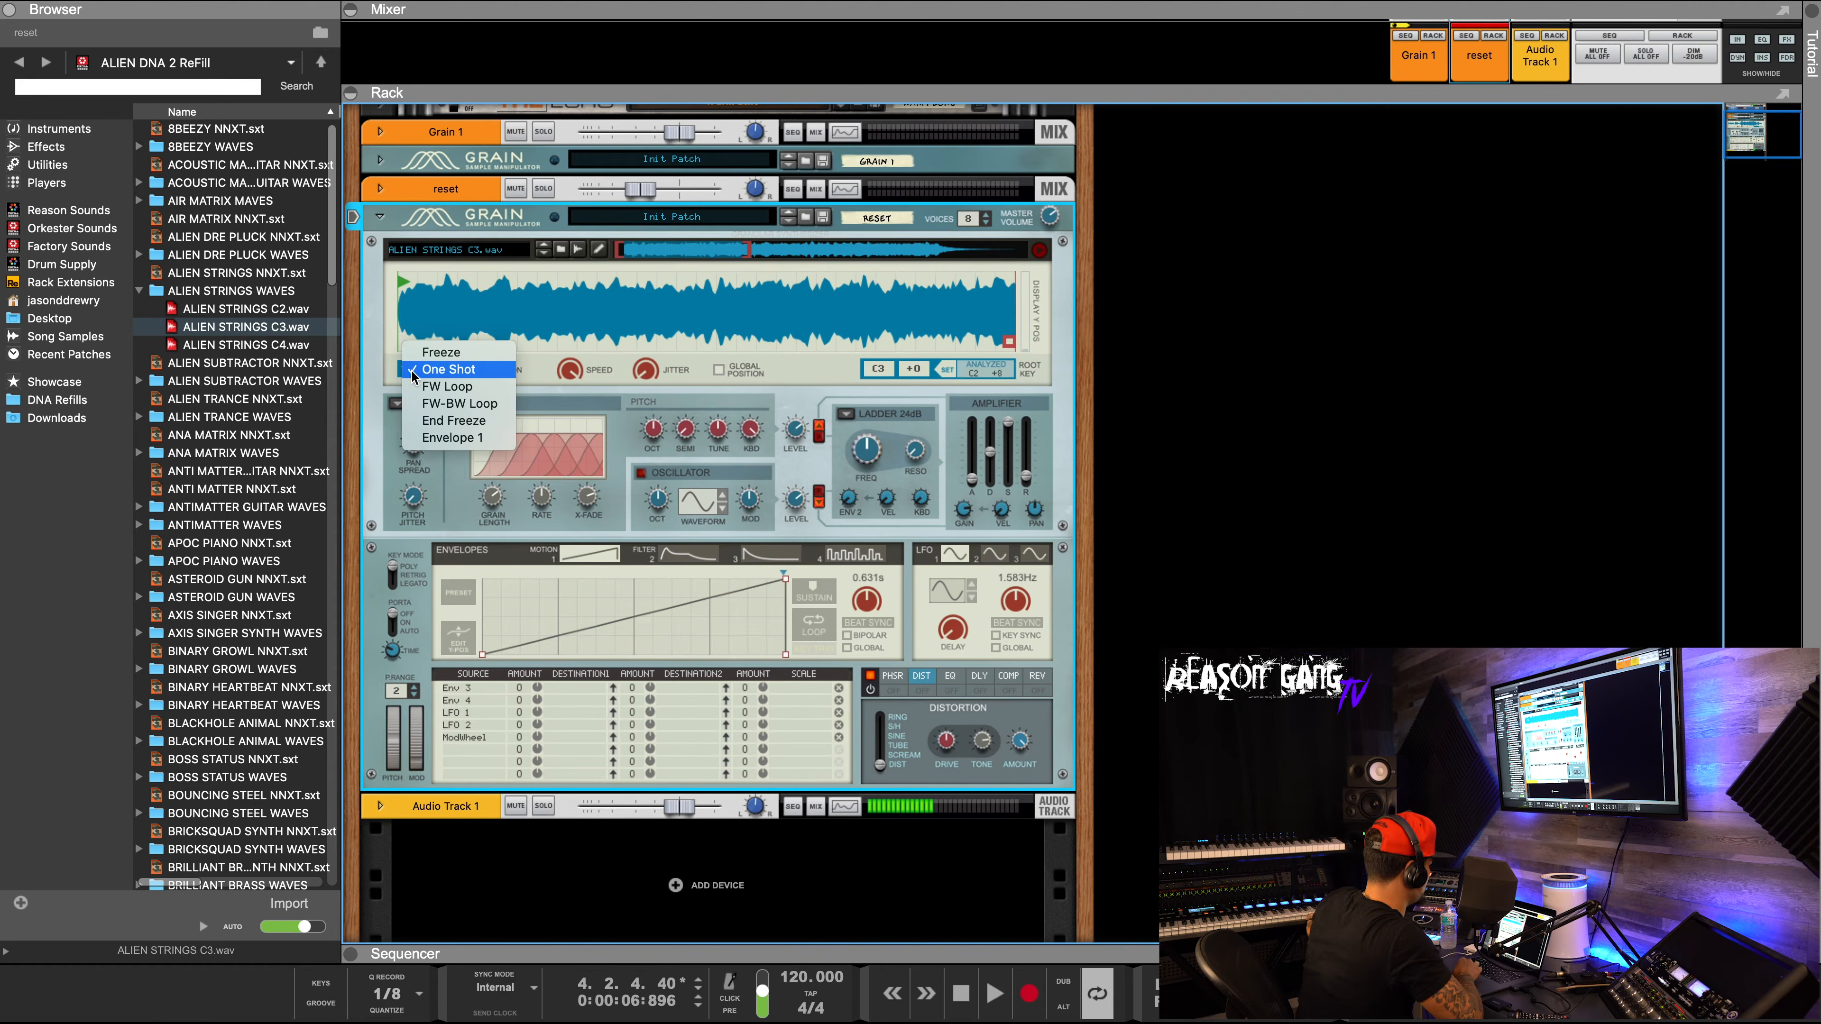
pyautogui.click(416, 395)
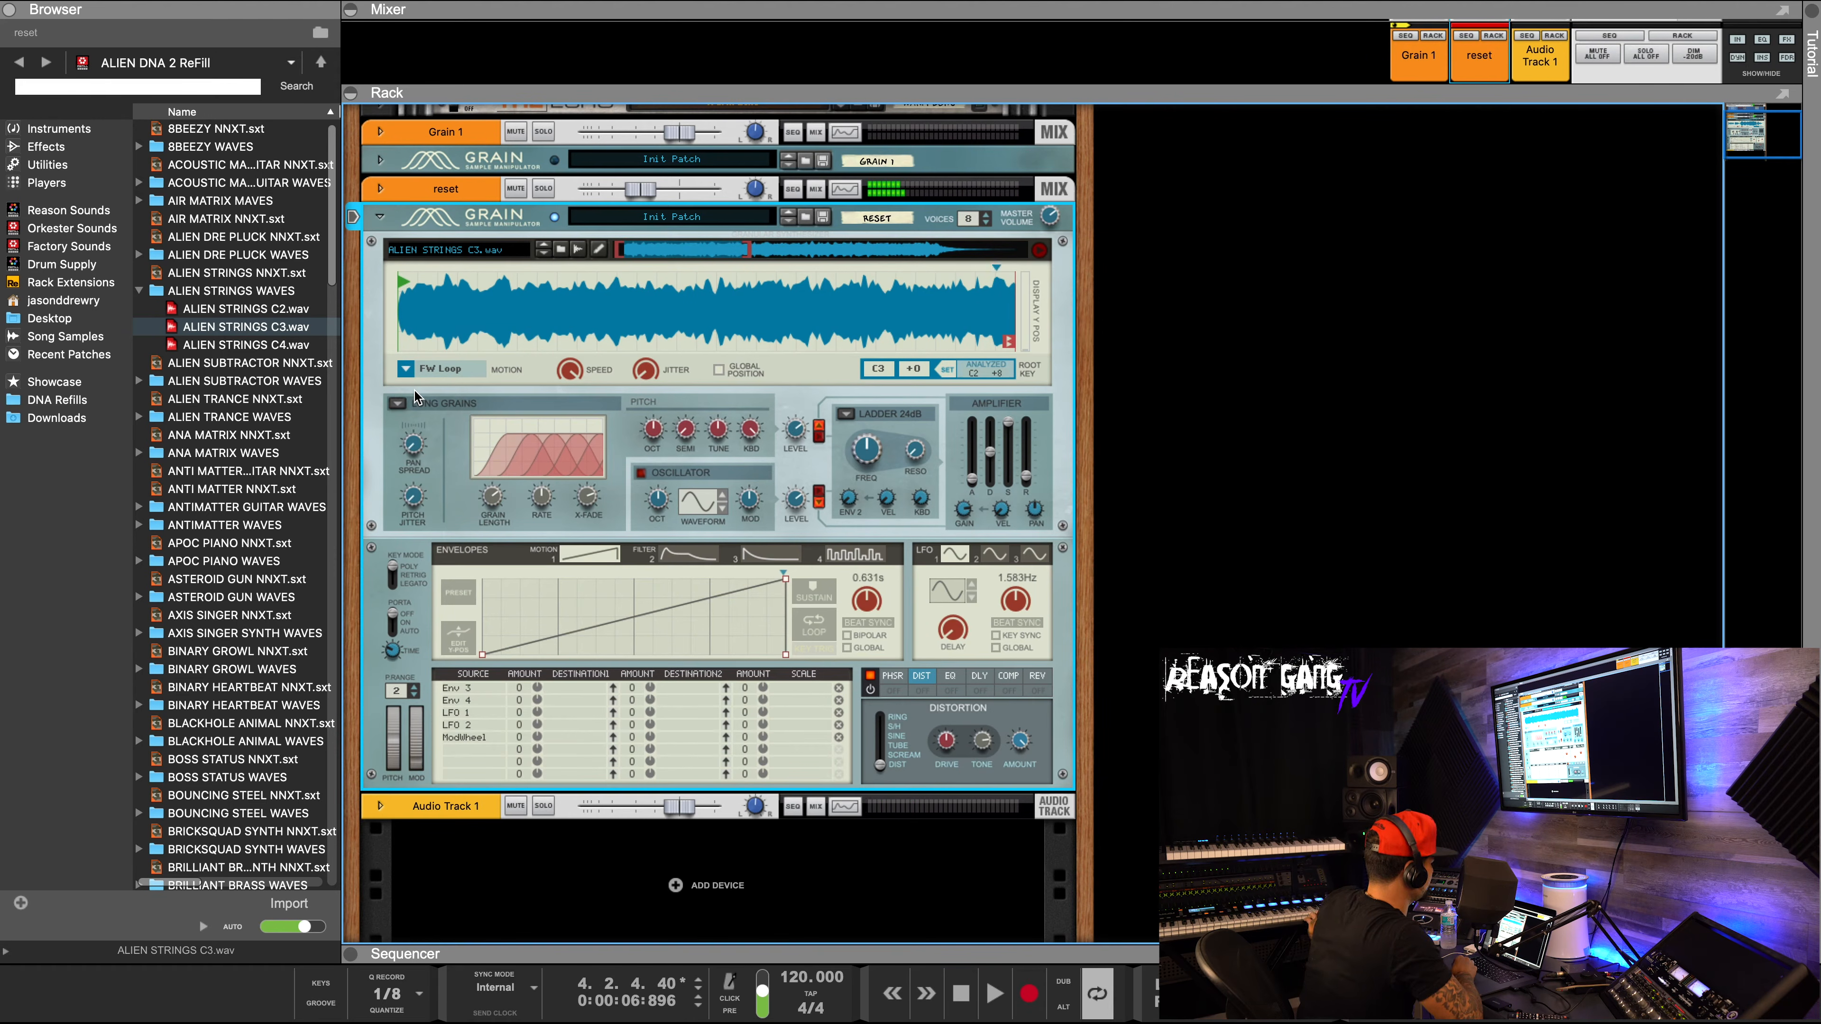
# Try the FW-BW Loop, End Freeze and Envelope 1 motion modes on the Grain device.
pyautogui.click(409, 369)
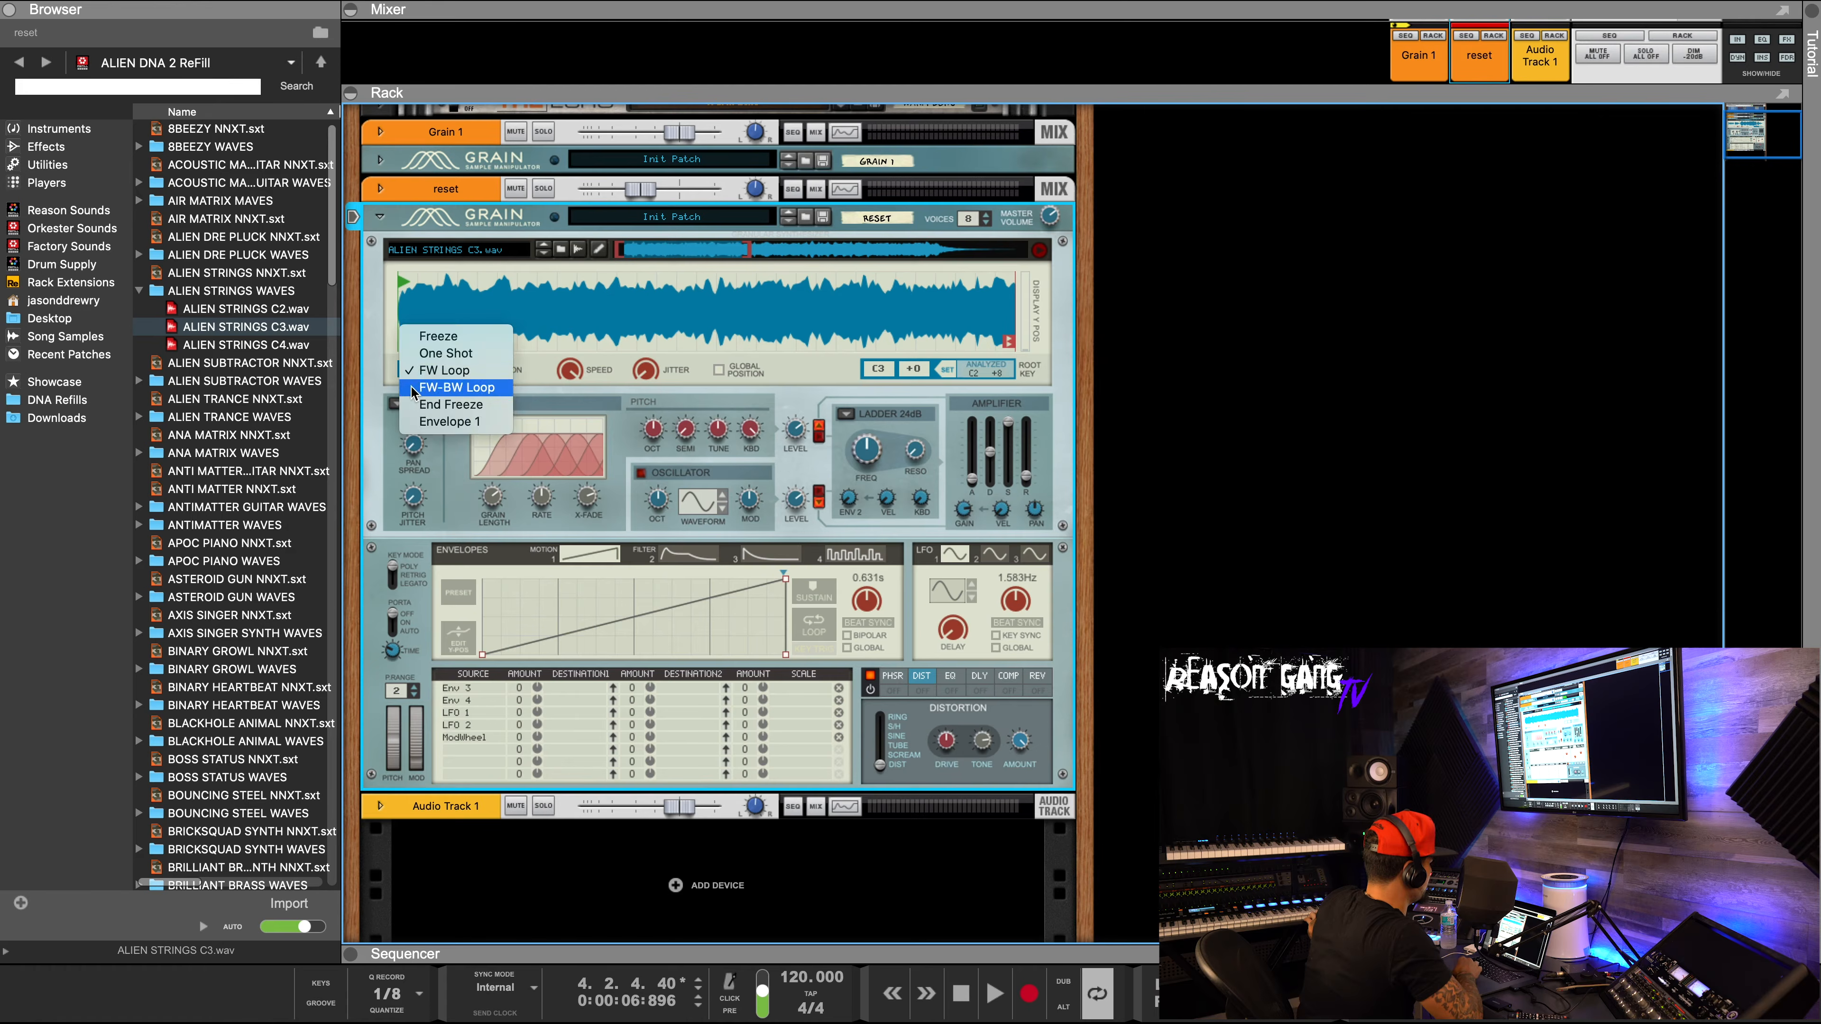
pyautogui.click(412, 392)
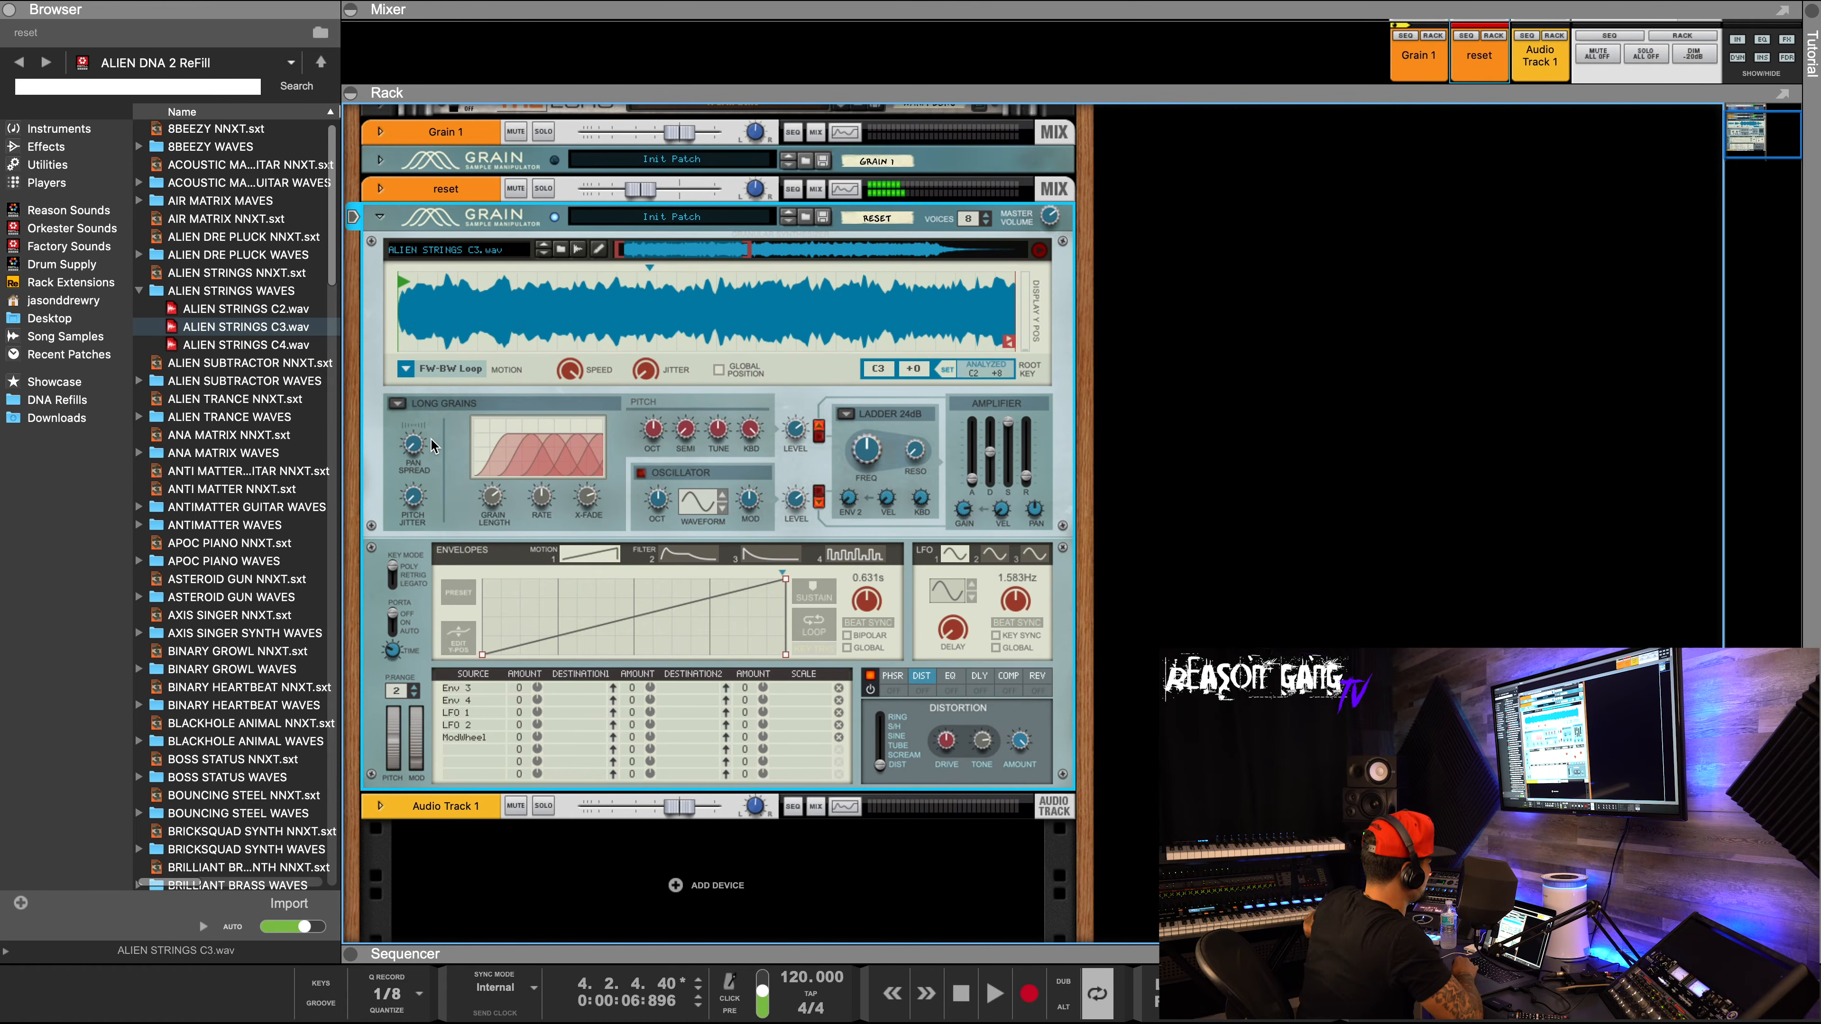
pyautogui.click(403, 370)
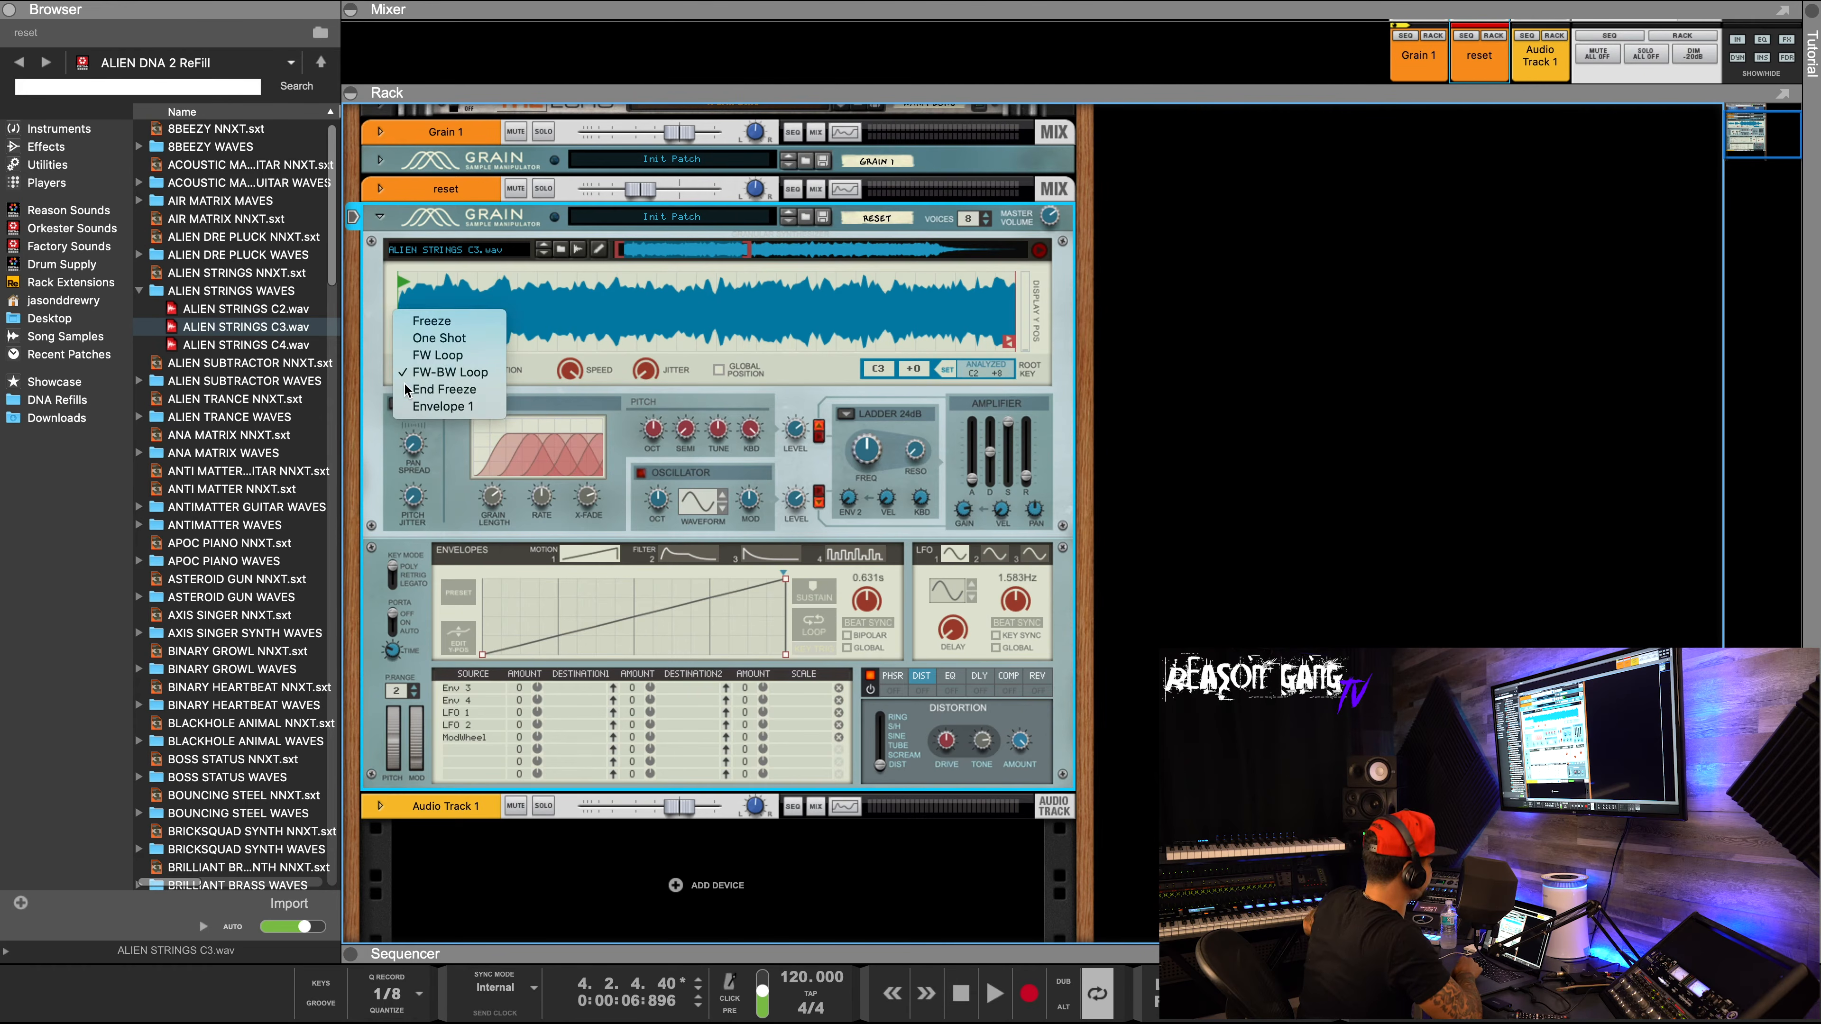
pyautogui.click(406, 390)
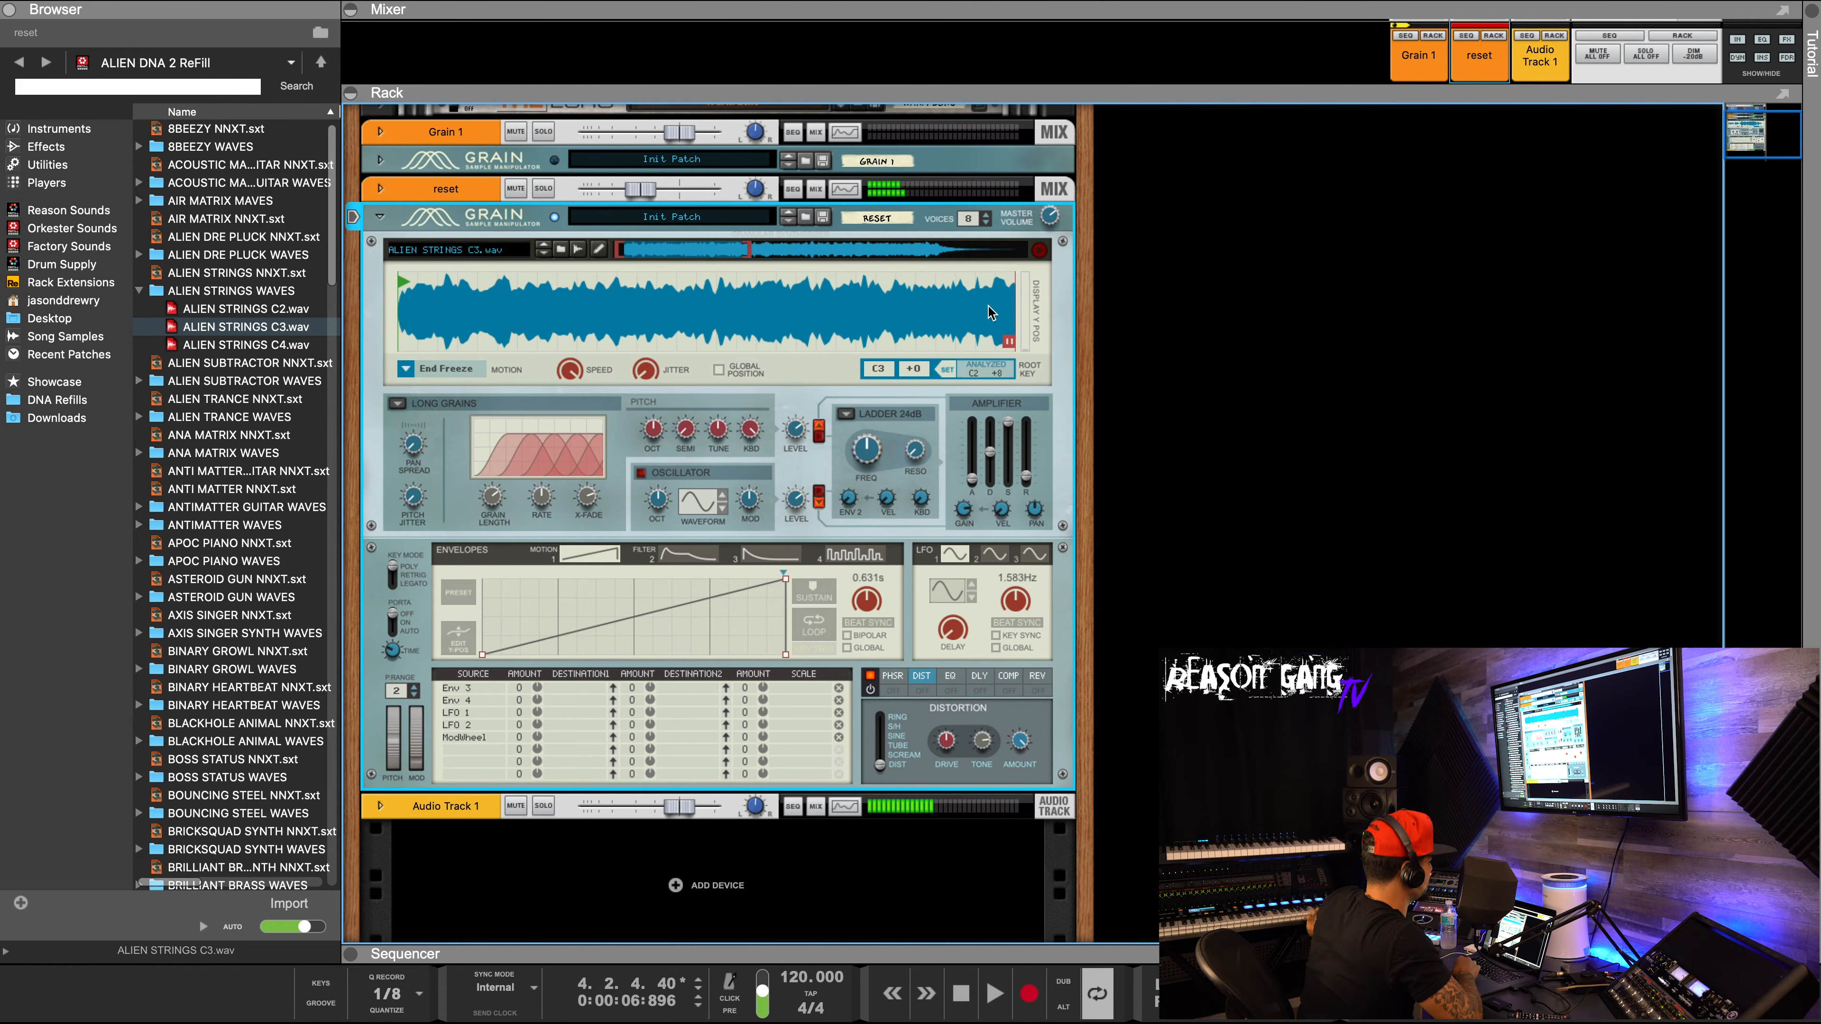
pyautogui.click(406, 369)
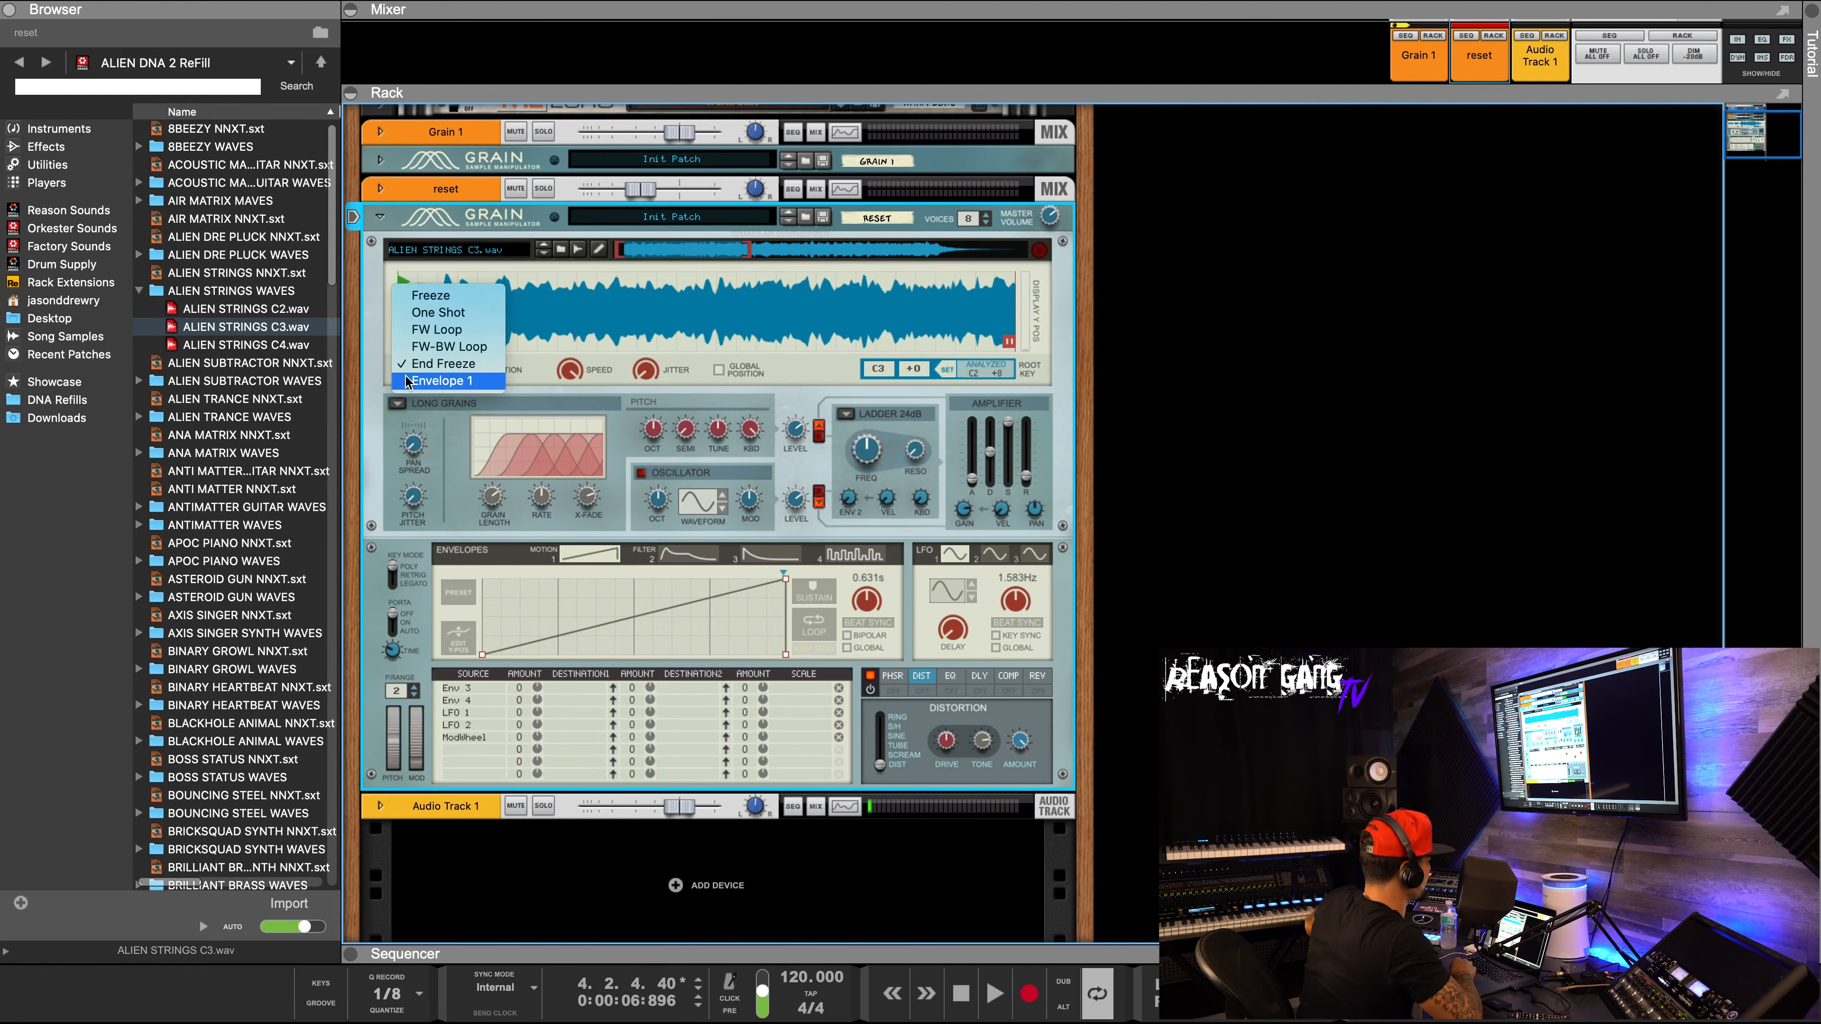
pyautogui.click(407, 386)
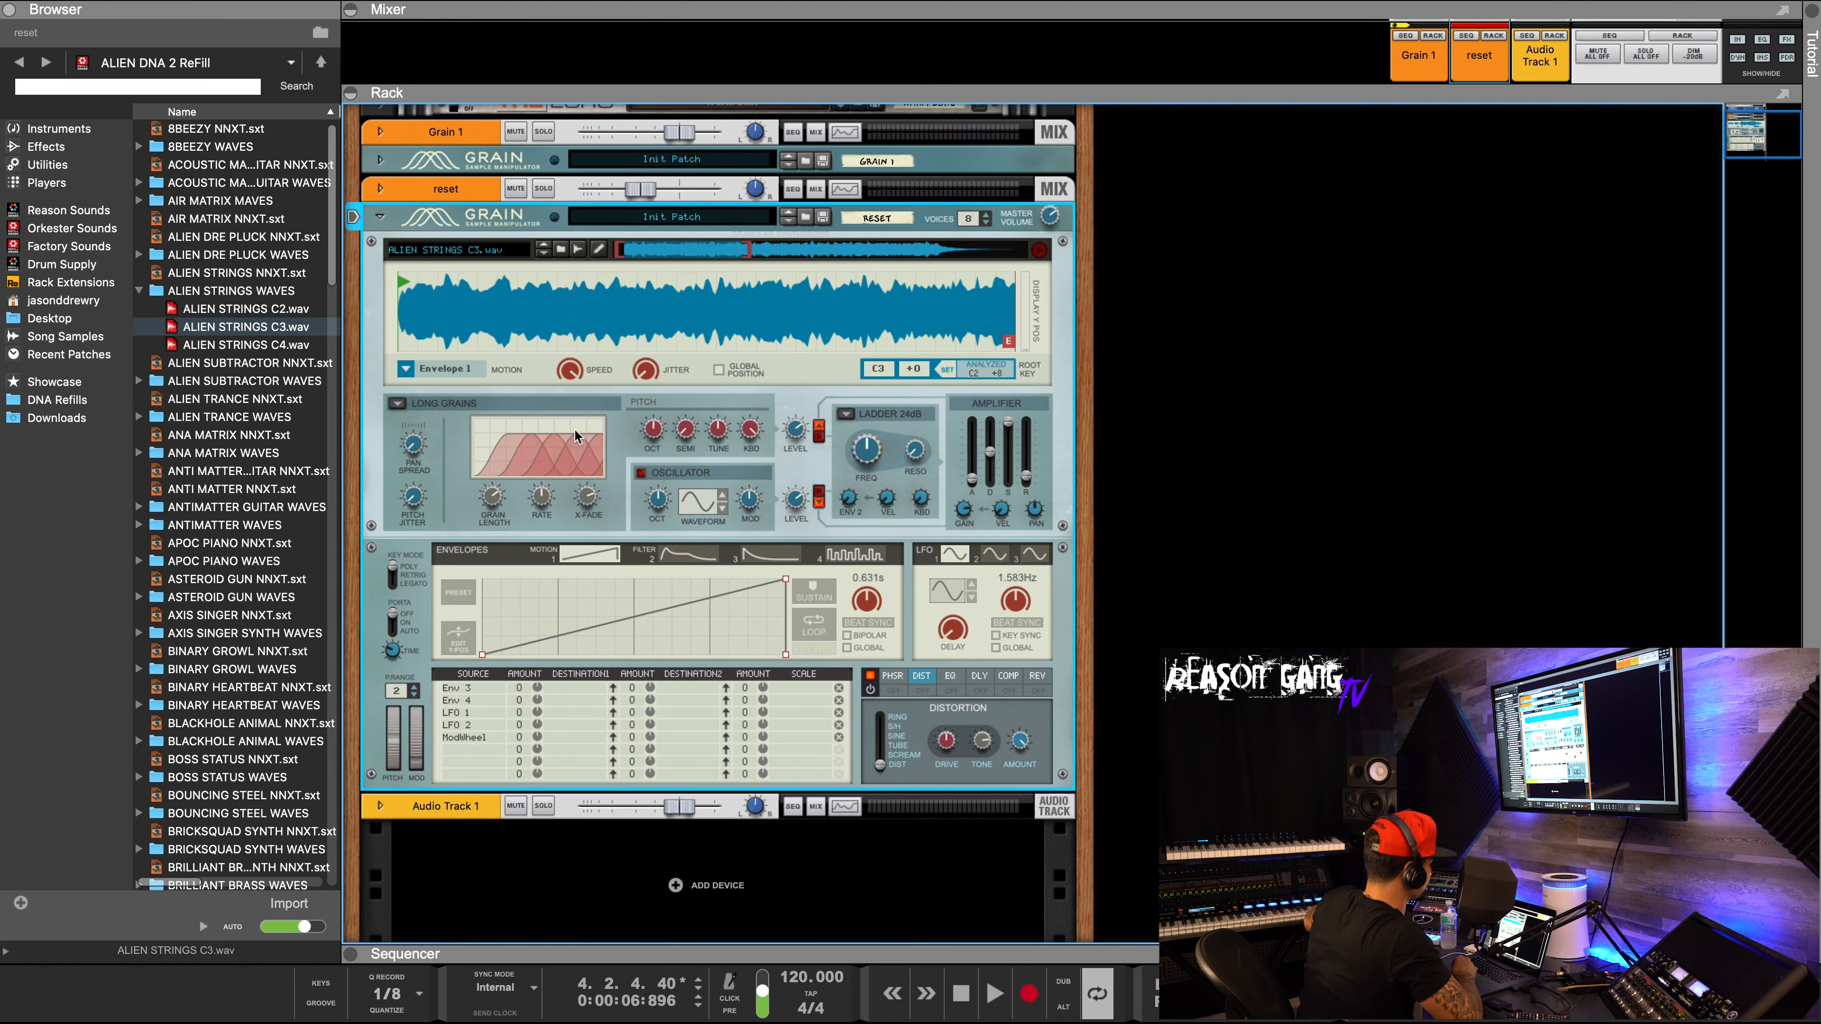
# Try the Freeze motion mode on the Grain device and set it back to FW Loop.
pyautogui.click(405, 368)
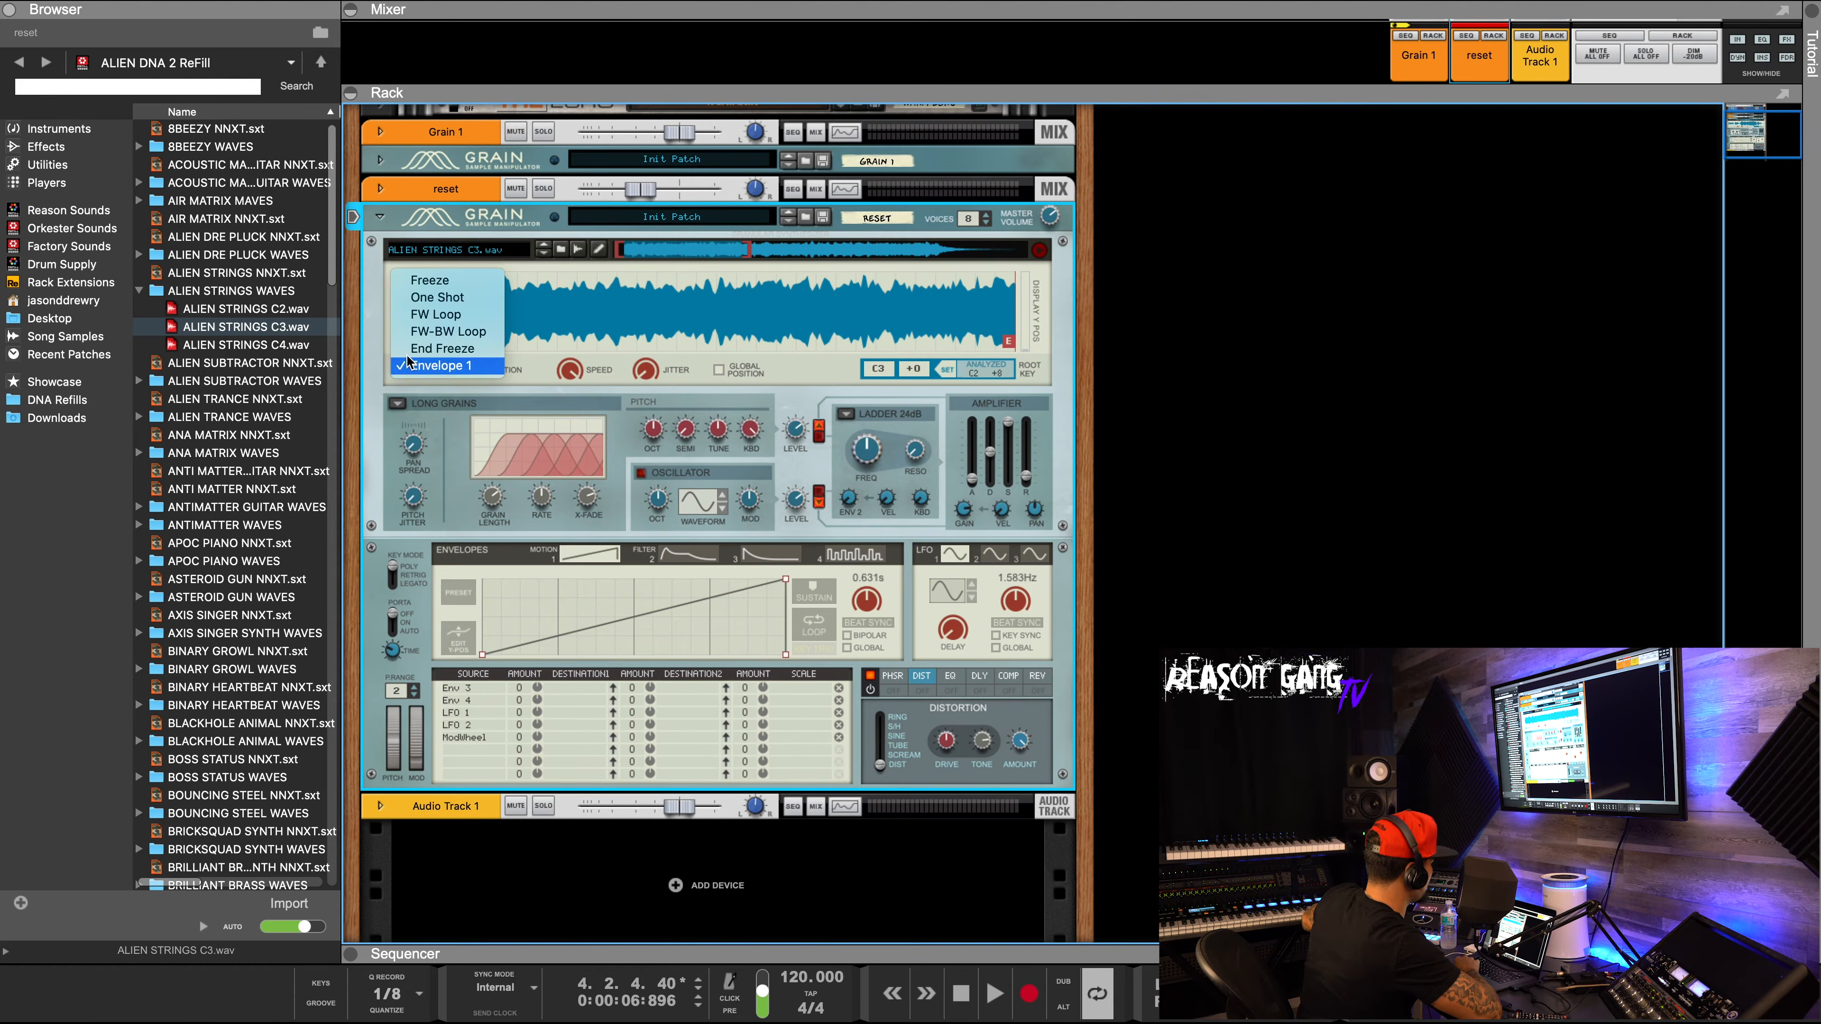
pyautogui.click(433, 281)
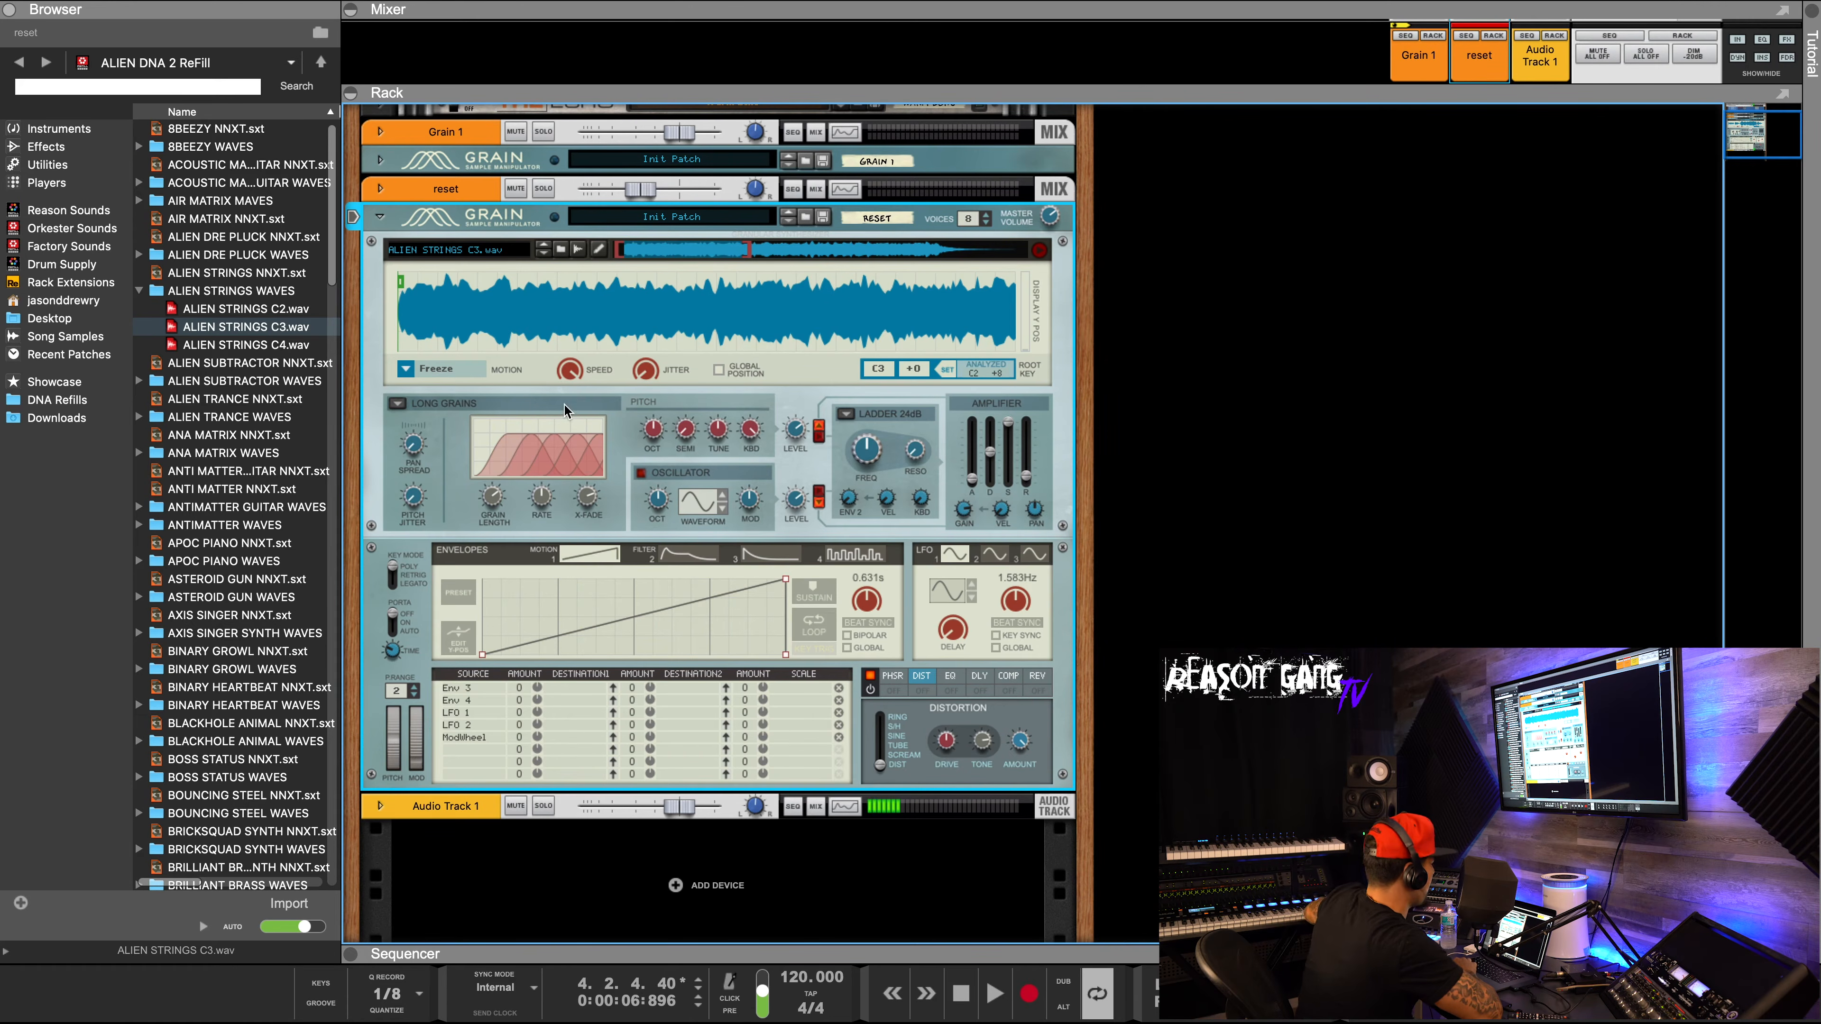
pyautogui.click(407, 368)
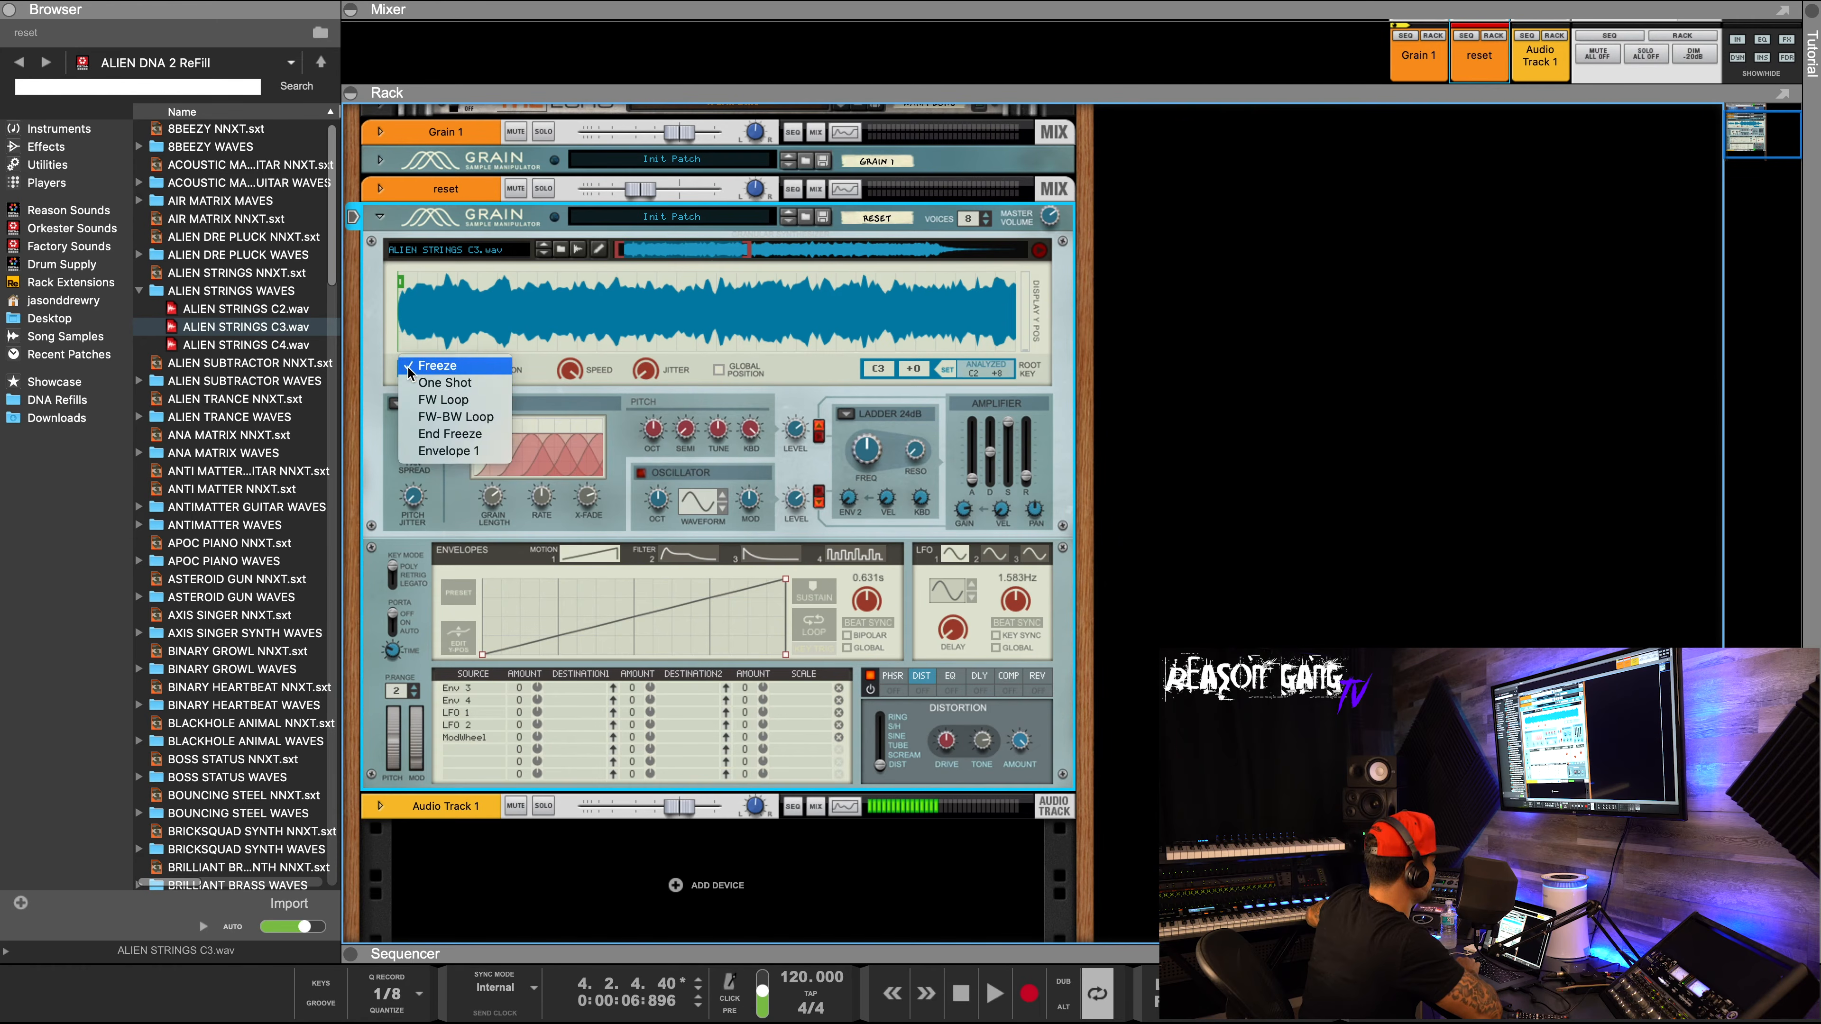
pyautogui.click(418, 399)
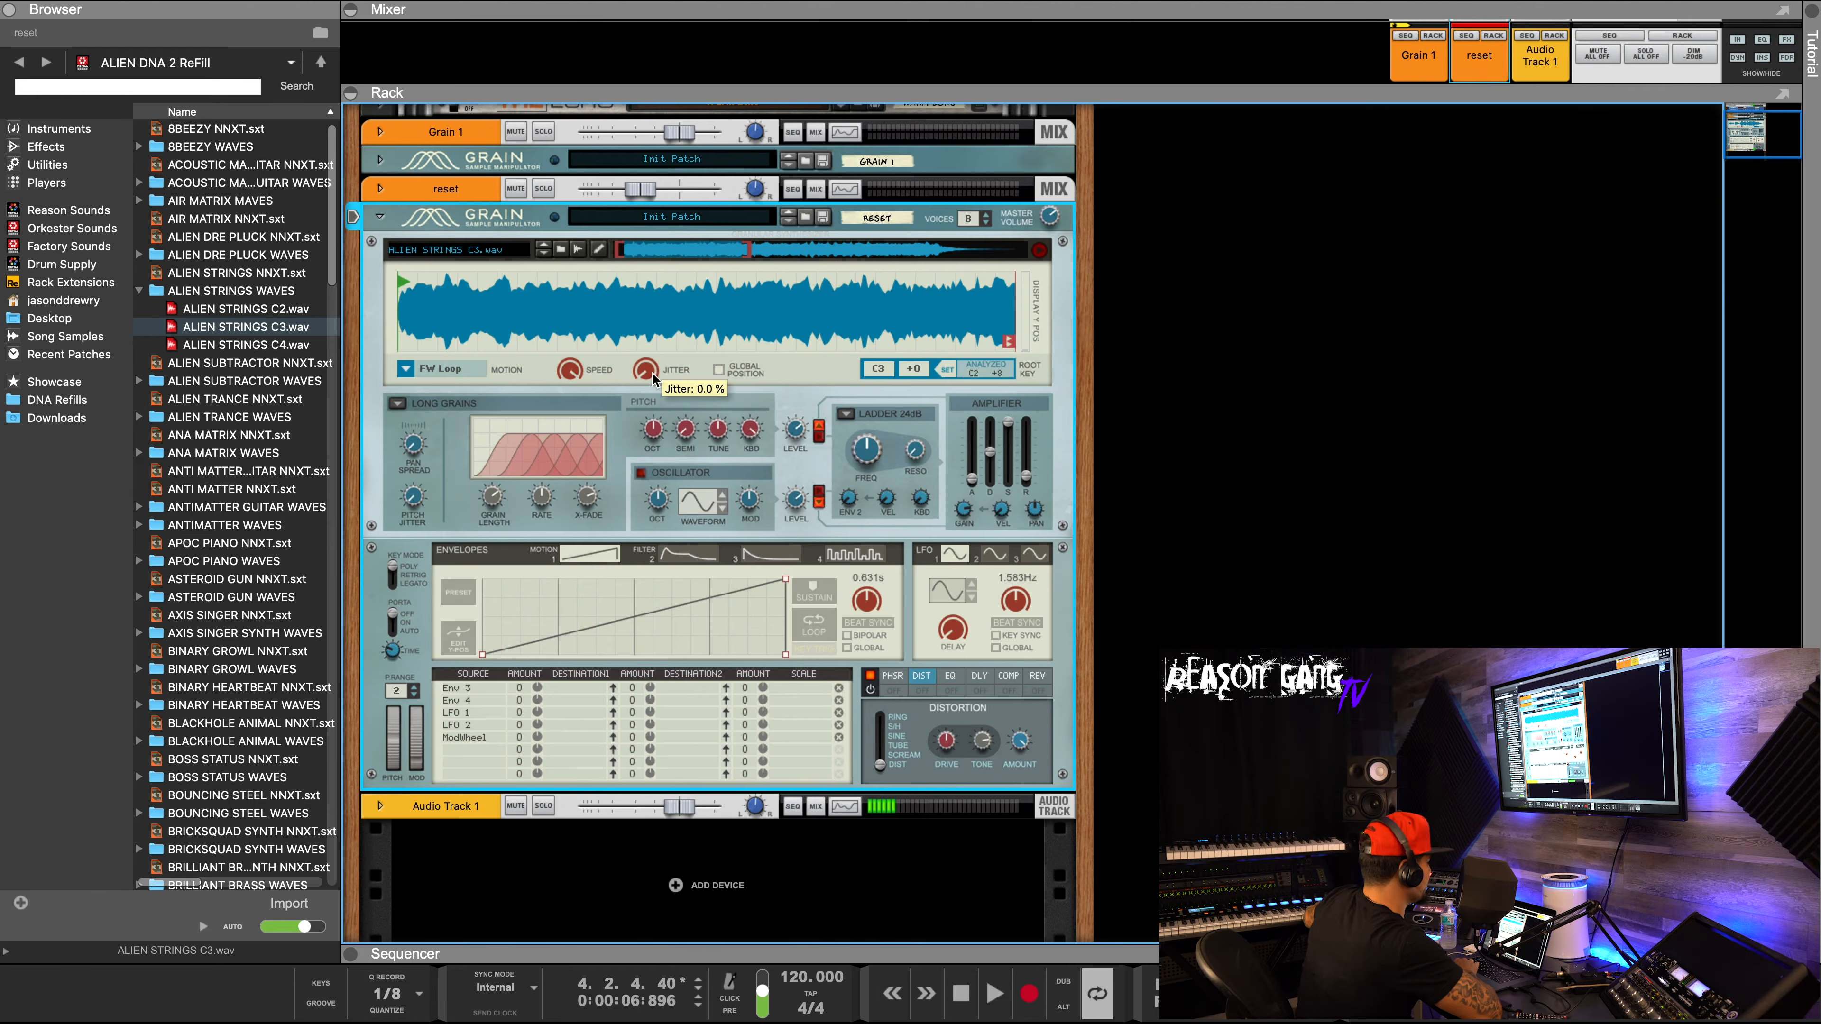
# Play the clip while trying the Grain motion Jitter at 100% and about 67%, stop playback and readjust the Jitter.
pyautogui.press('space')
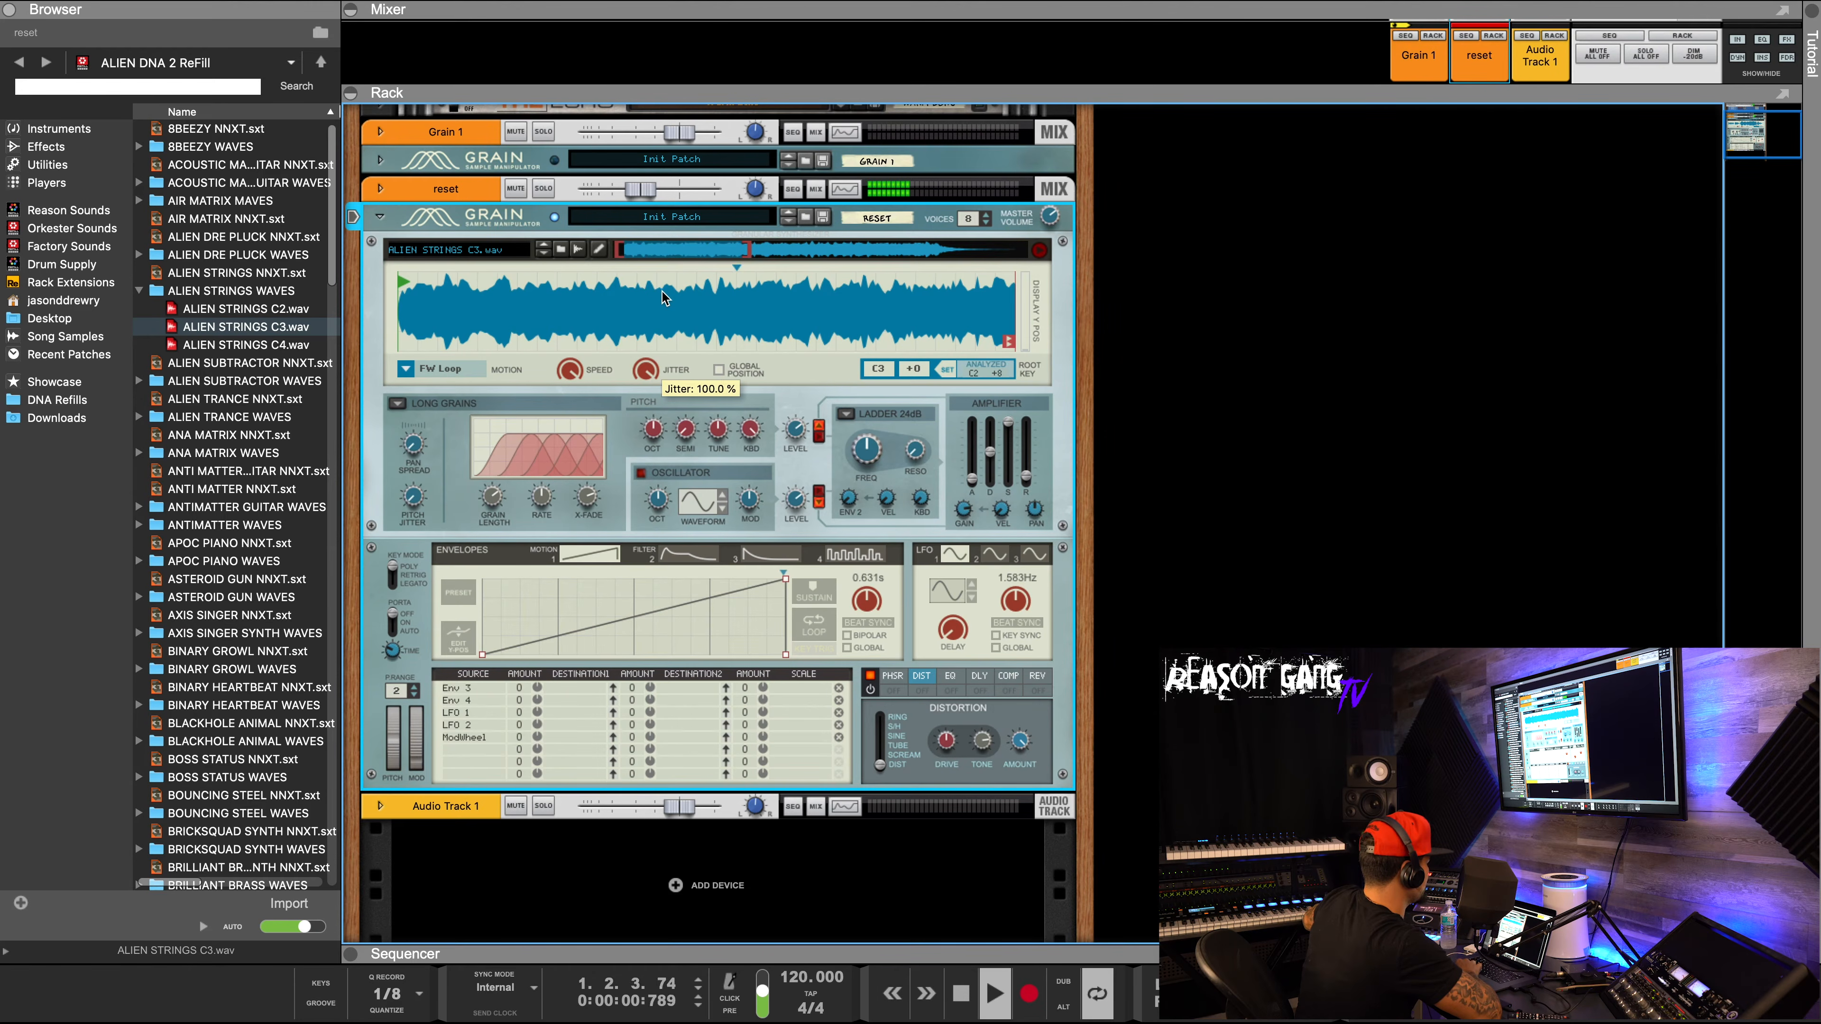
pyautogui.press('space')
pyautogui.moveTo(643, 364)
pyautogui.mouseDown()
pyautogui.moveTo(652, 429)
pyautogui.moveTo(654, 387)
pyautogui.mouseUp()
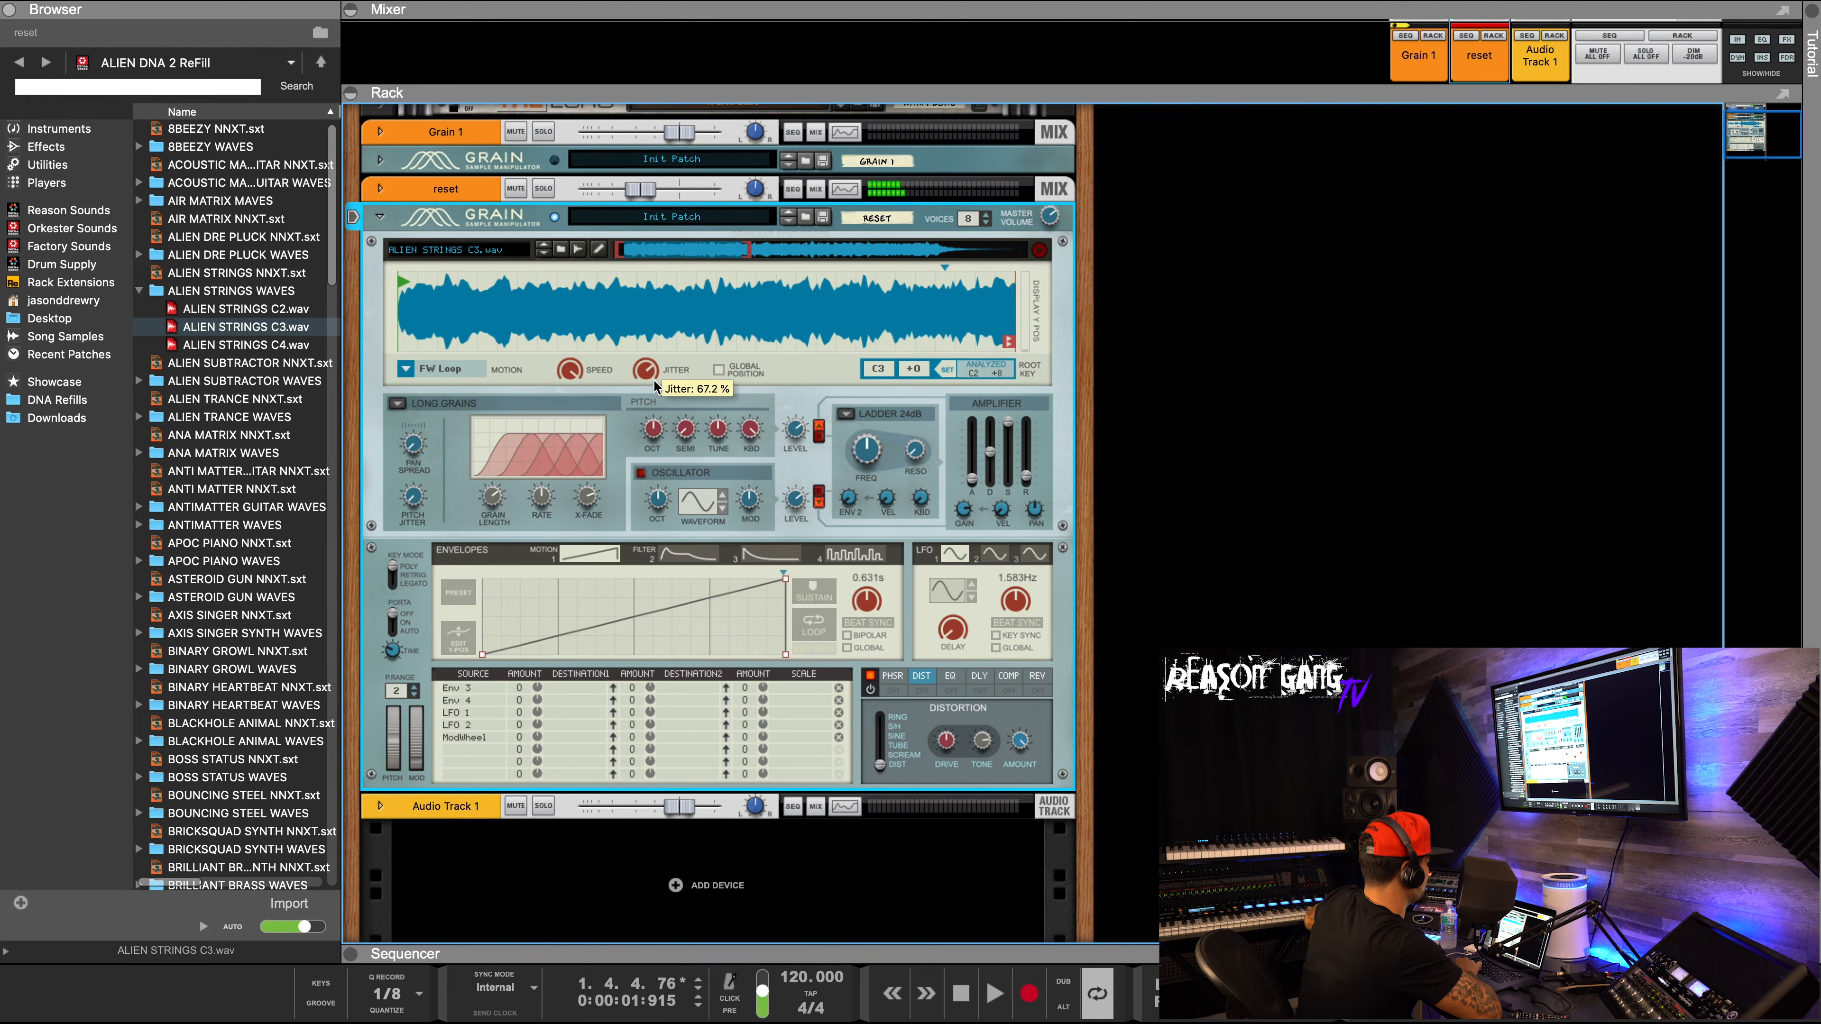
pyautogui.moveTo(655, 377)
pyautogui.mouseDown()
pyautogui.moveTo(658, 409)
pyautogui.moveTo(581, 421)
pyautogui.moveTo(575, 393)
pyautogui.moveTo(638, 327)
pyautogui.moveTo(654, 430)
pyautogui.moveTo(647, 341)
pyautogui.mouseUp()
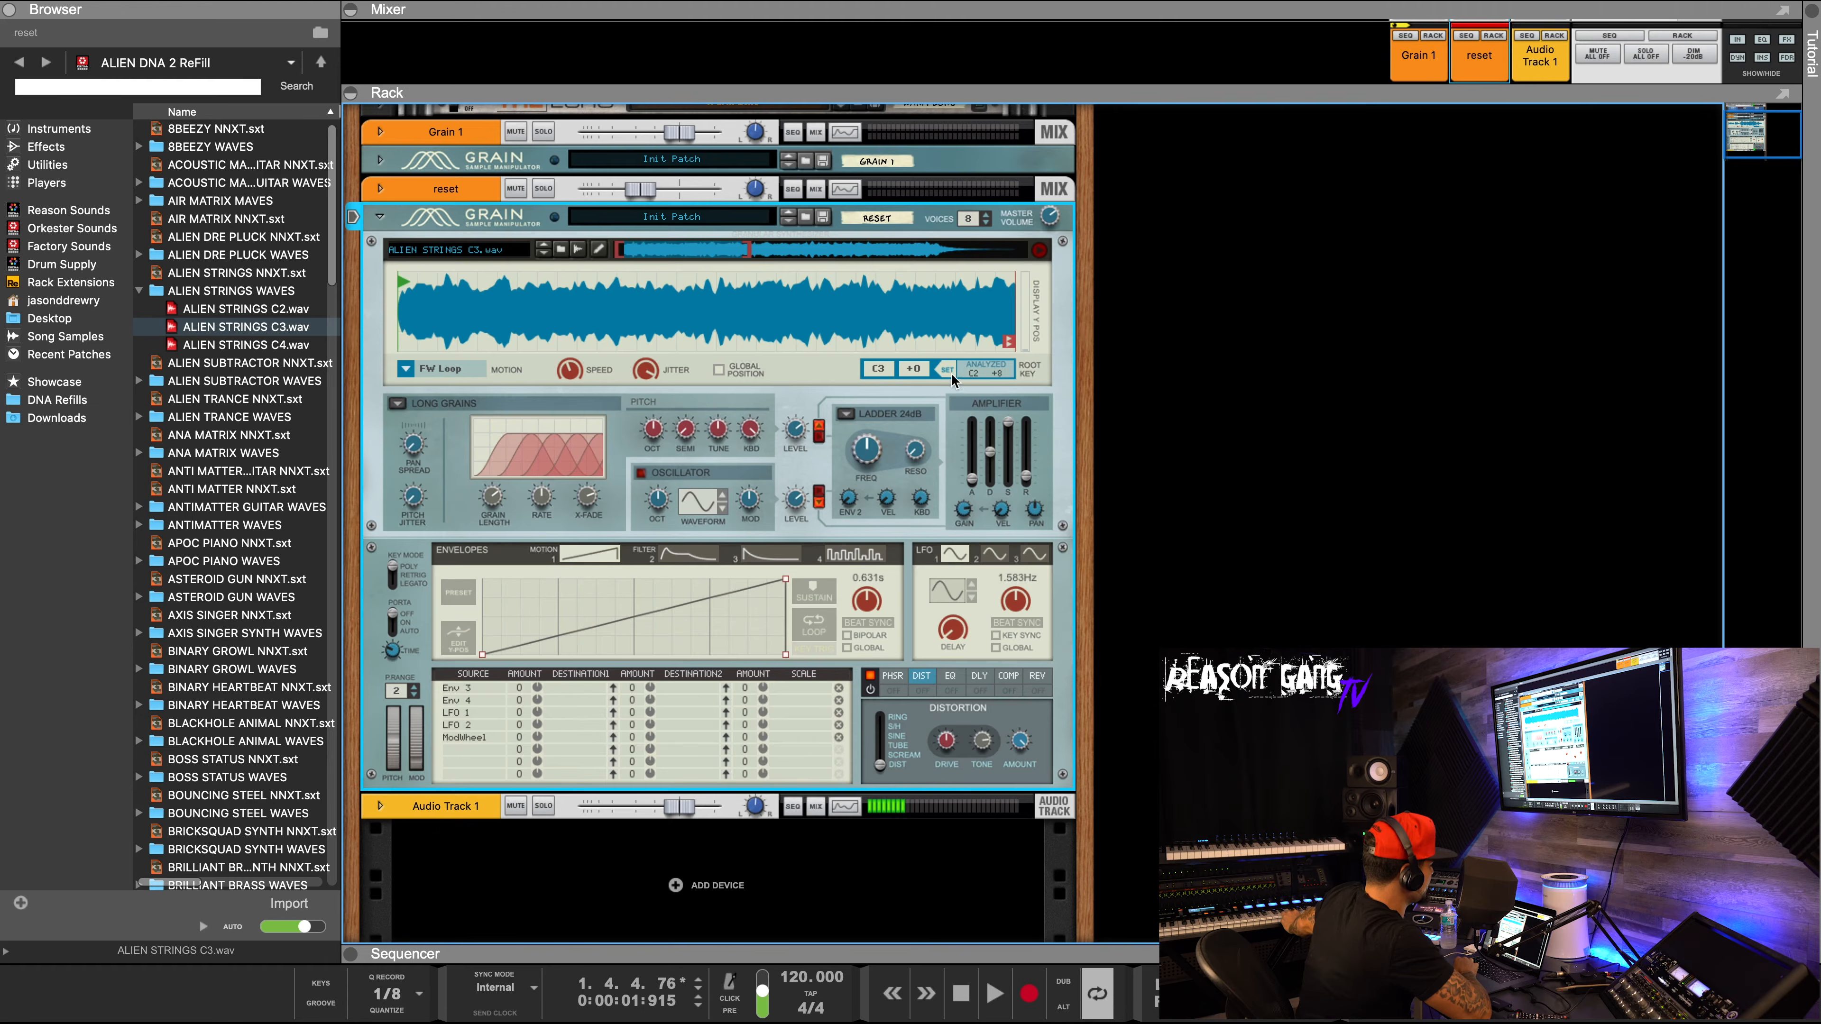
# Play the clip from the beginning, raise the Grain Pan Spread to about 83% and stop playback.
pyautogui.scroll(-2, 434, 403)
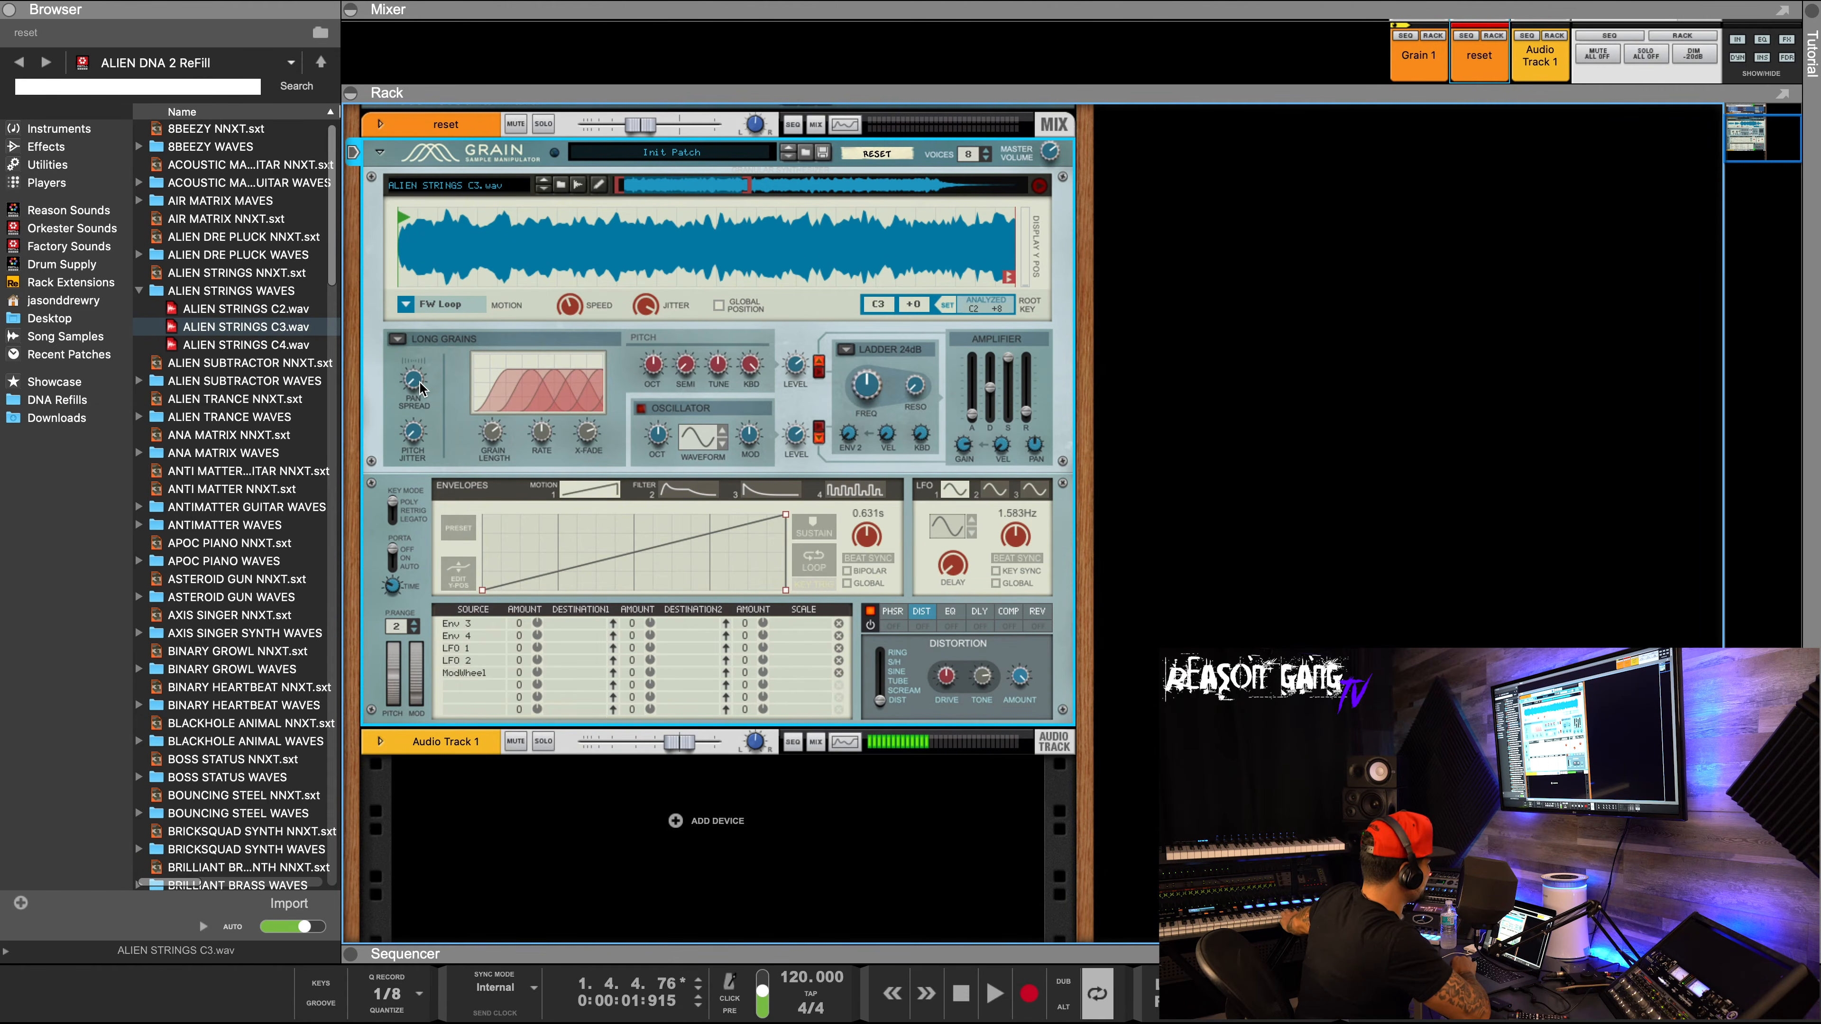
pyautogui.moveTo(416, 389)
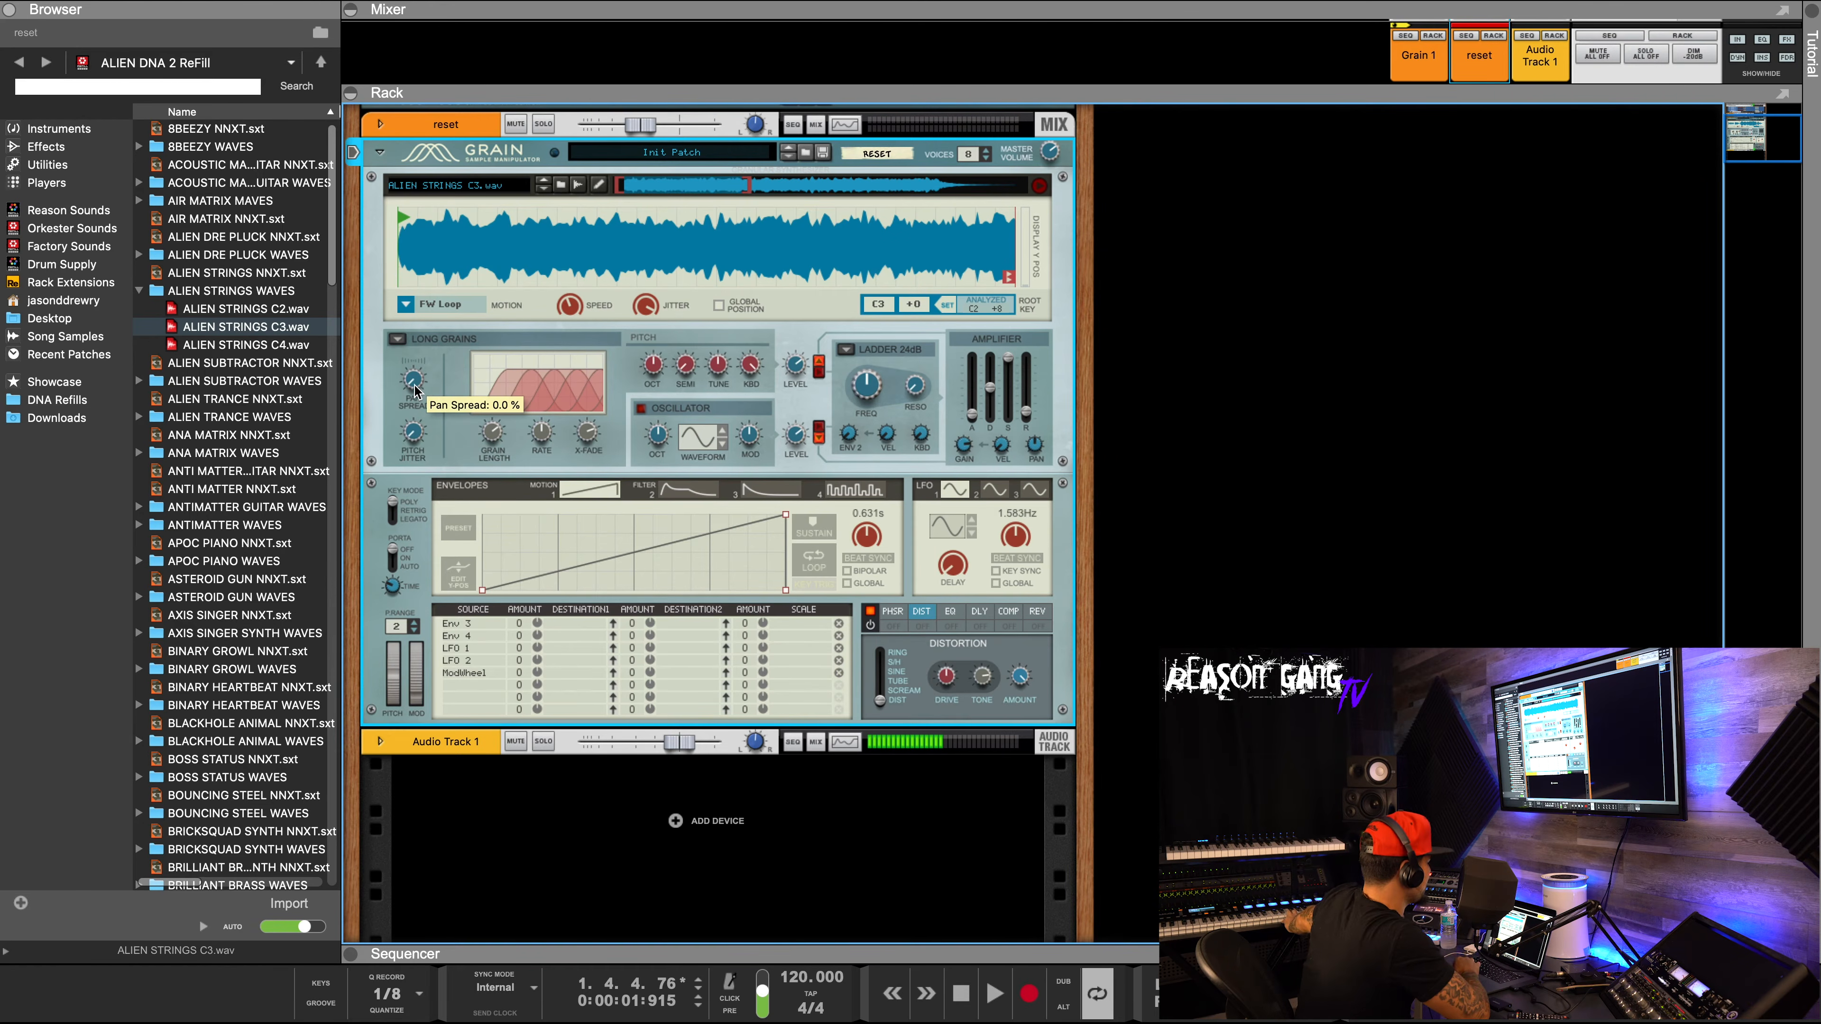
pyautogui.click(952, 1002)
pyautogui.click(994, 1000)
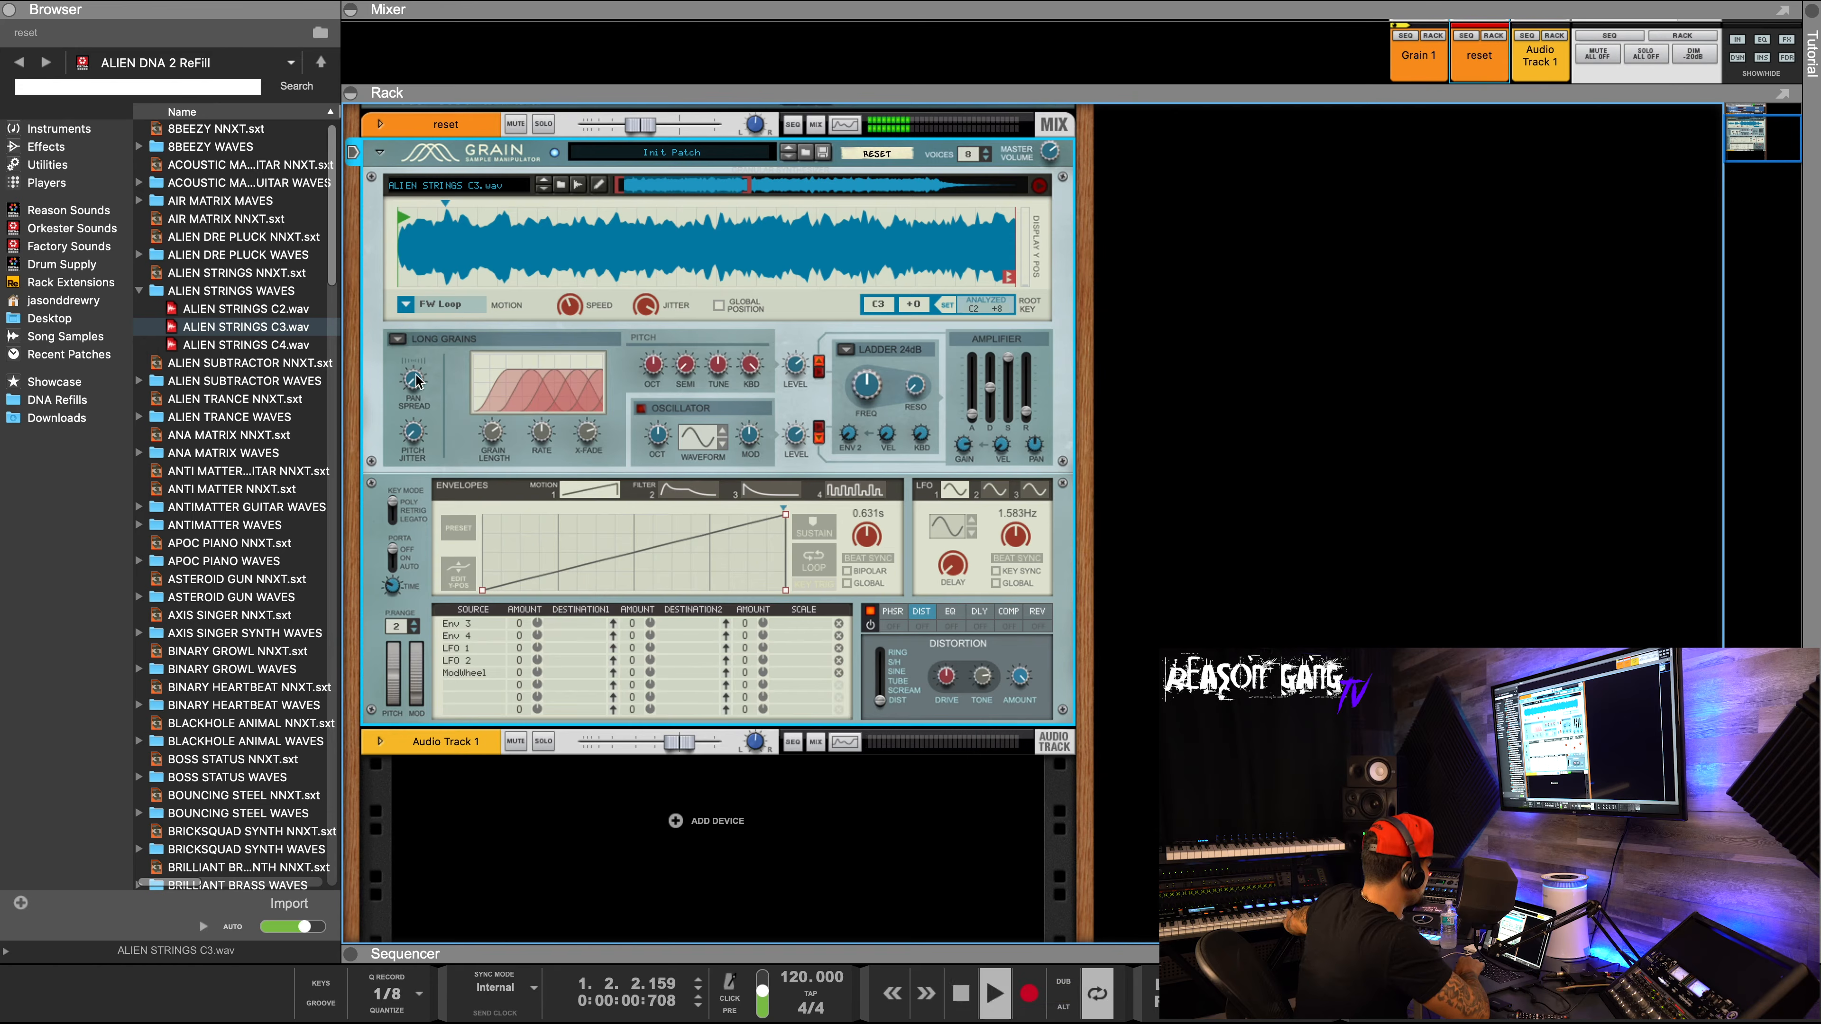
pyautogui.moveTo(409, 373)
pyautogui.moveTo(412, 378); pyautogui.dragTo(417, 327)
pyautogui.press('space')
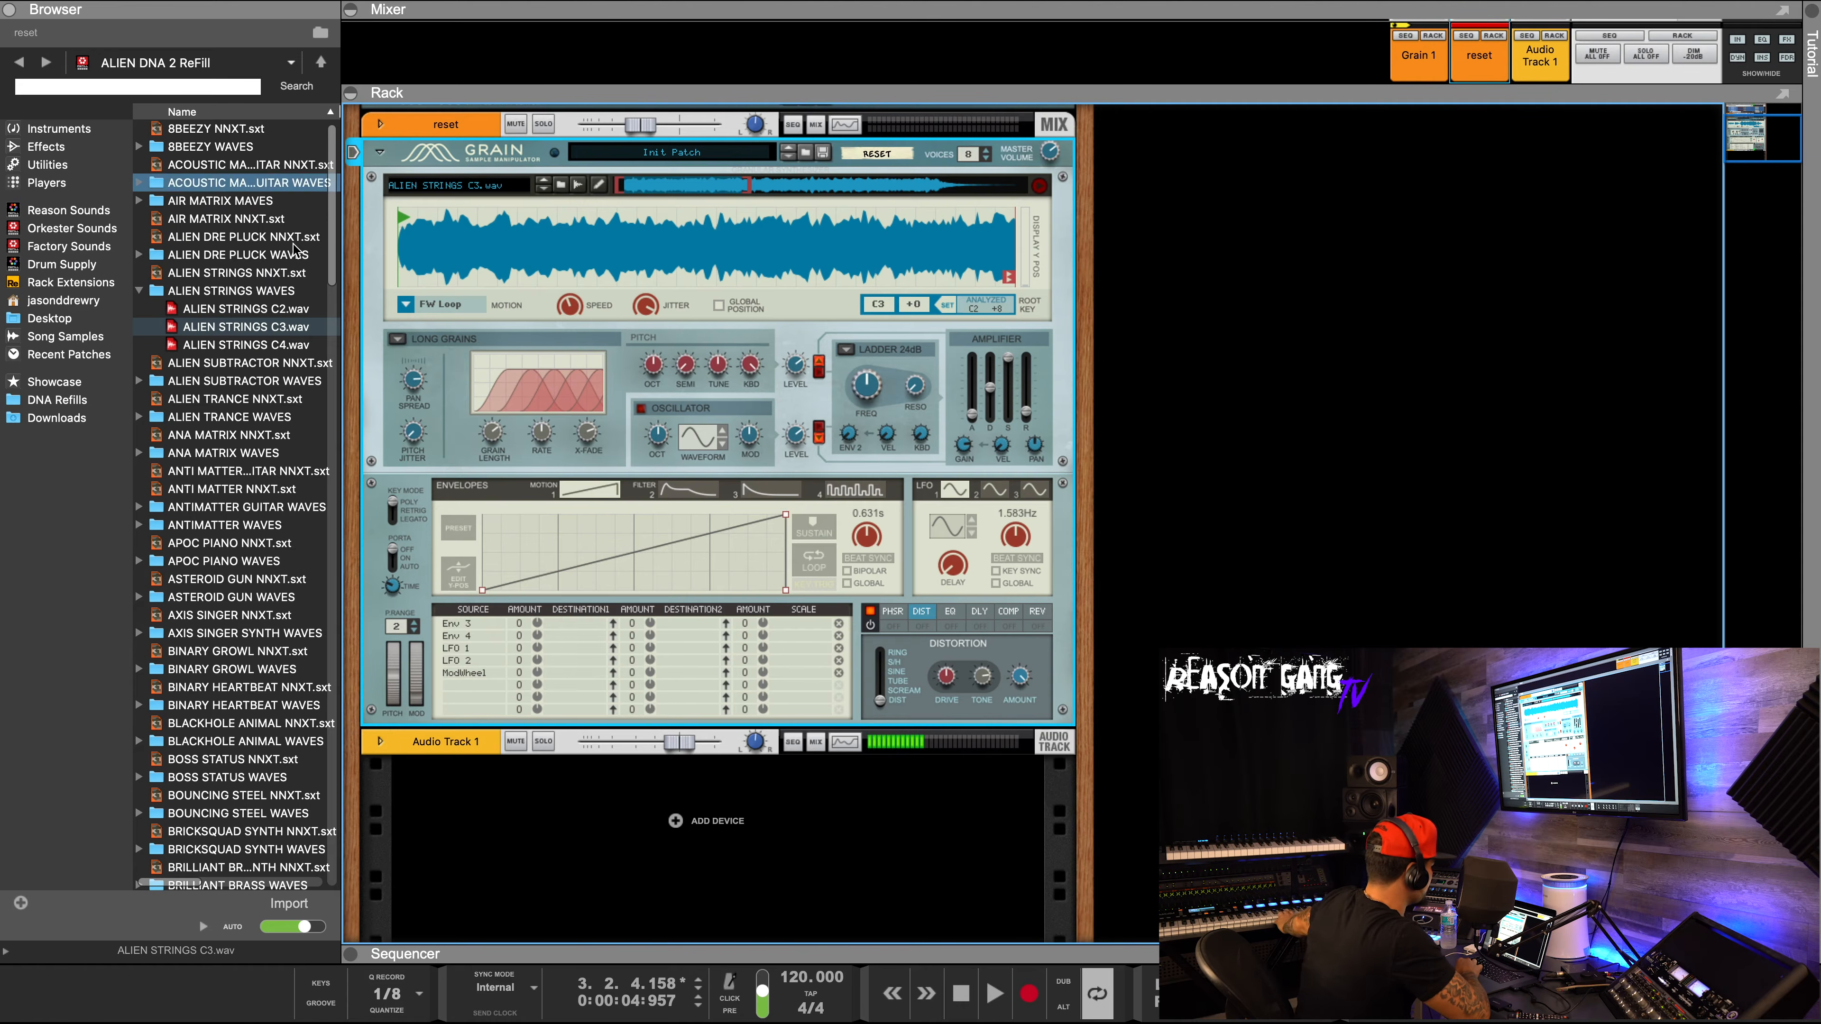
# Audition 8BEEZY C3.wav from the 8BEEZY WAVES folder and load it into the Grain device.
pyautogui.scroll(1, 559, 329)
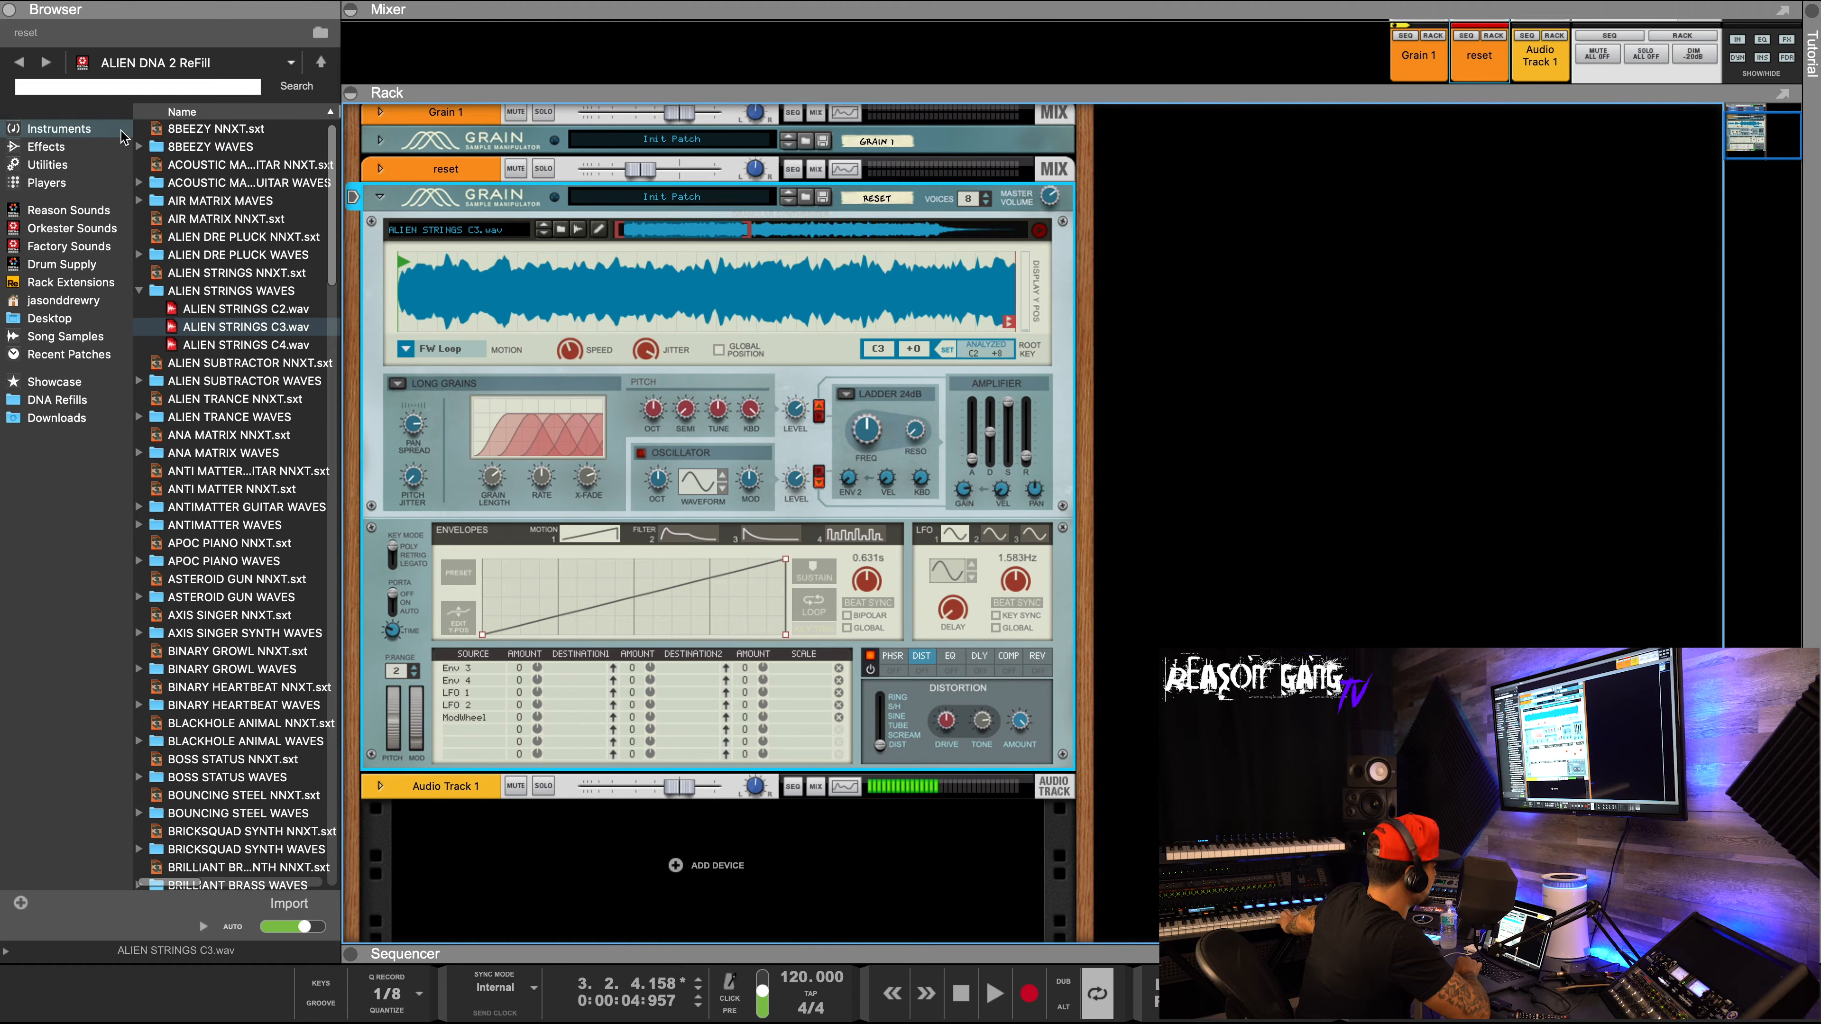
pyautogui.click(138, 147)
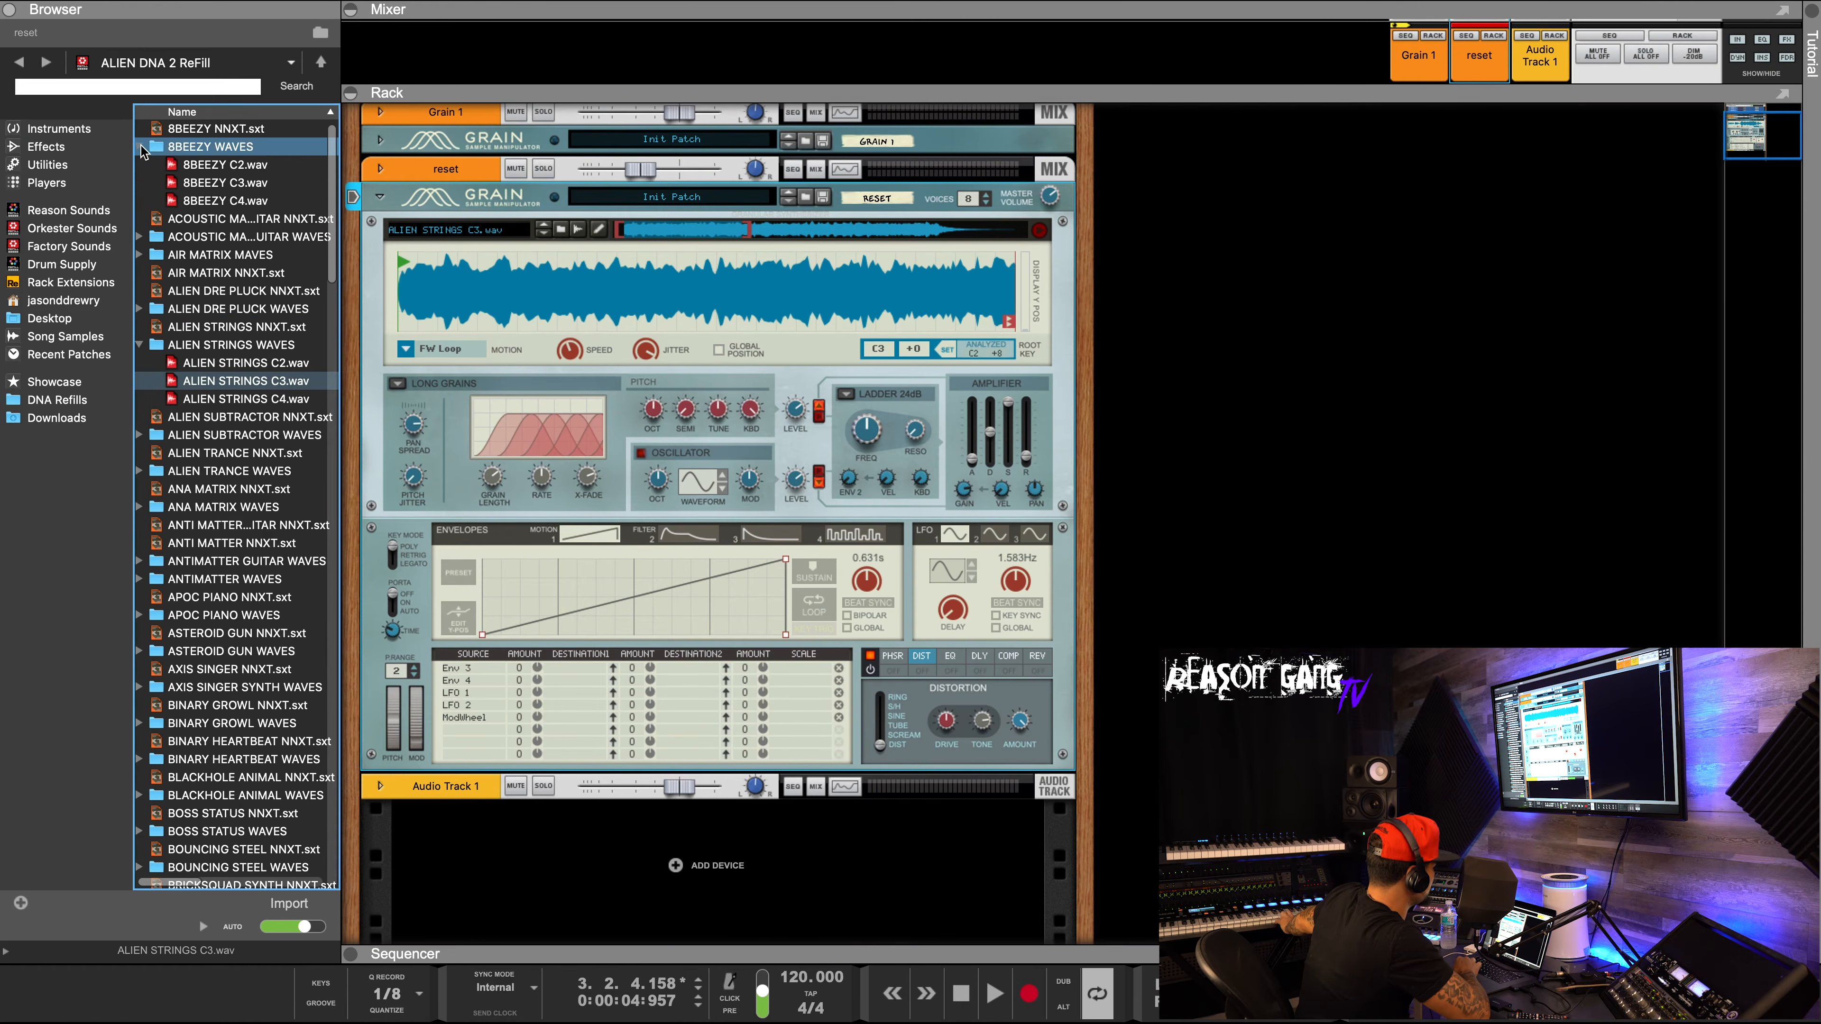
pyautogui.moveTo(207, 183); pyautogui.dragTo(285, 217)
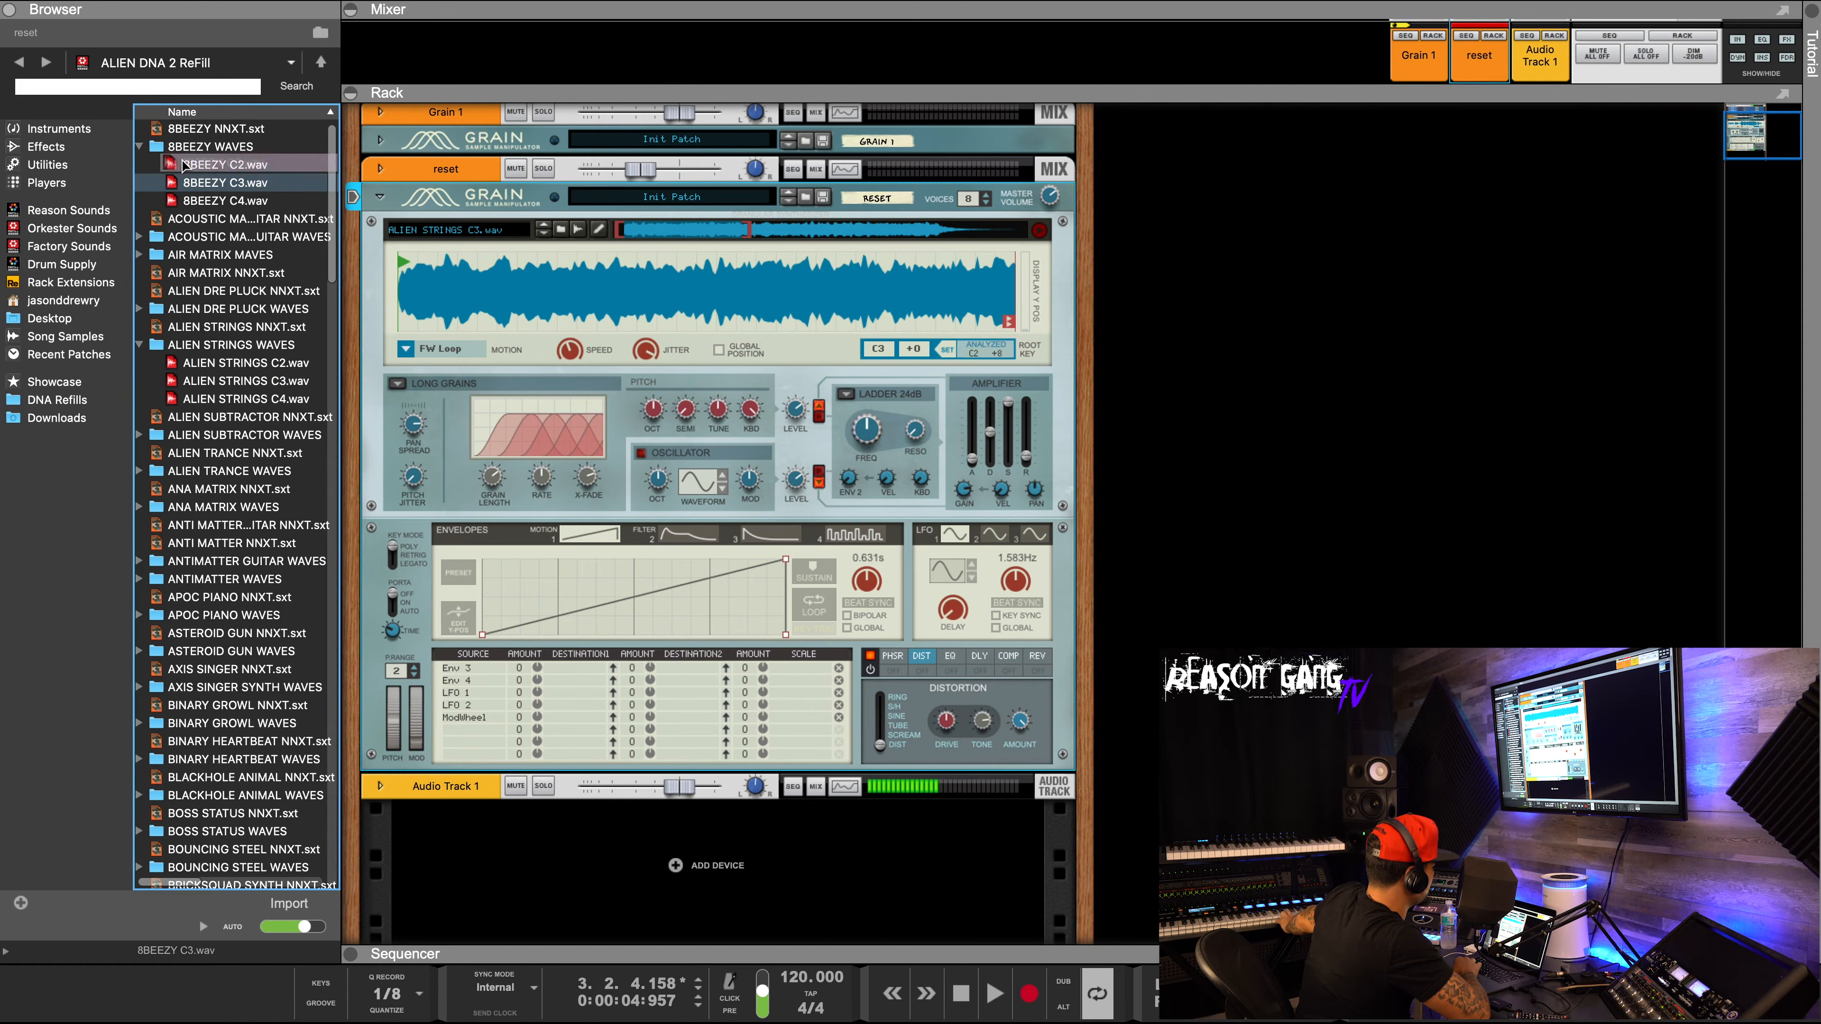
pyautogui.click(205, 927)
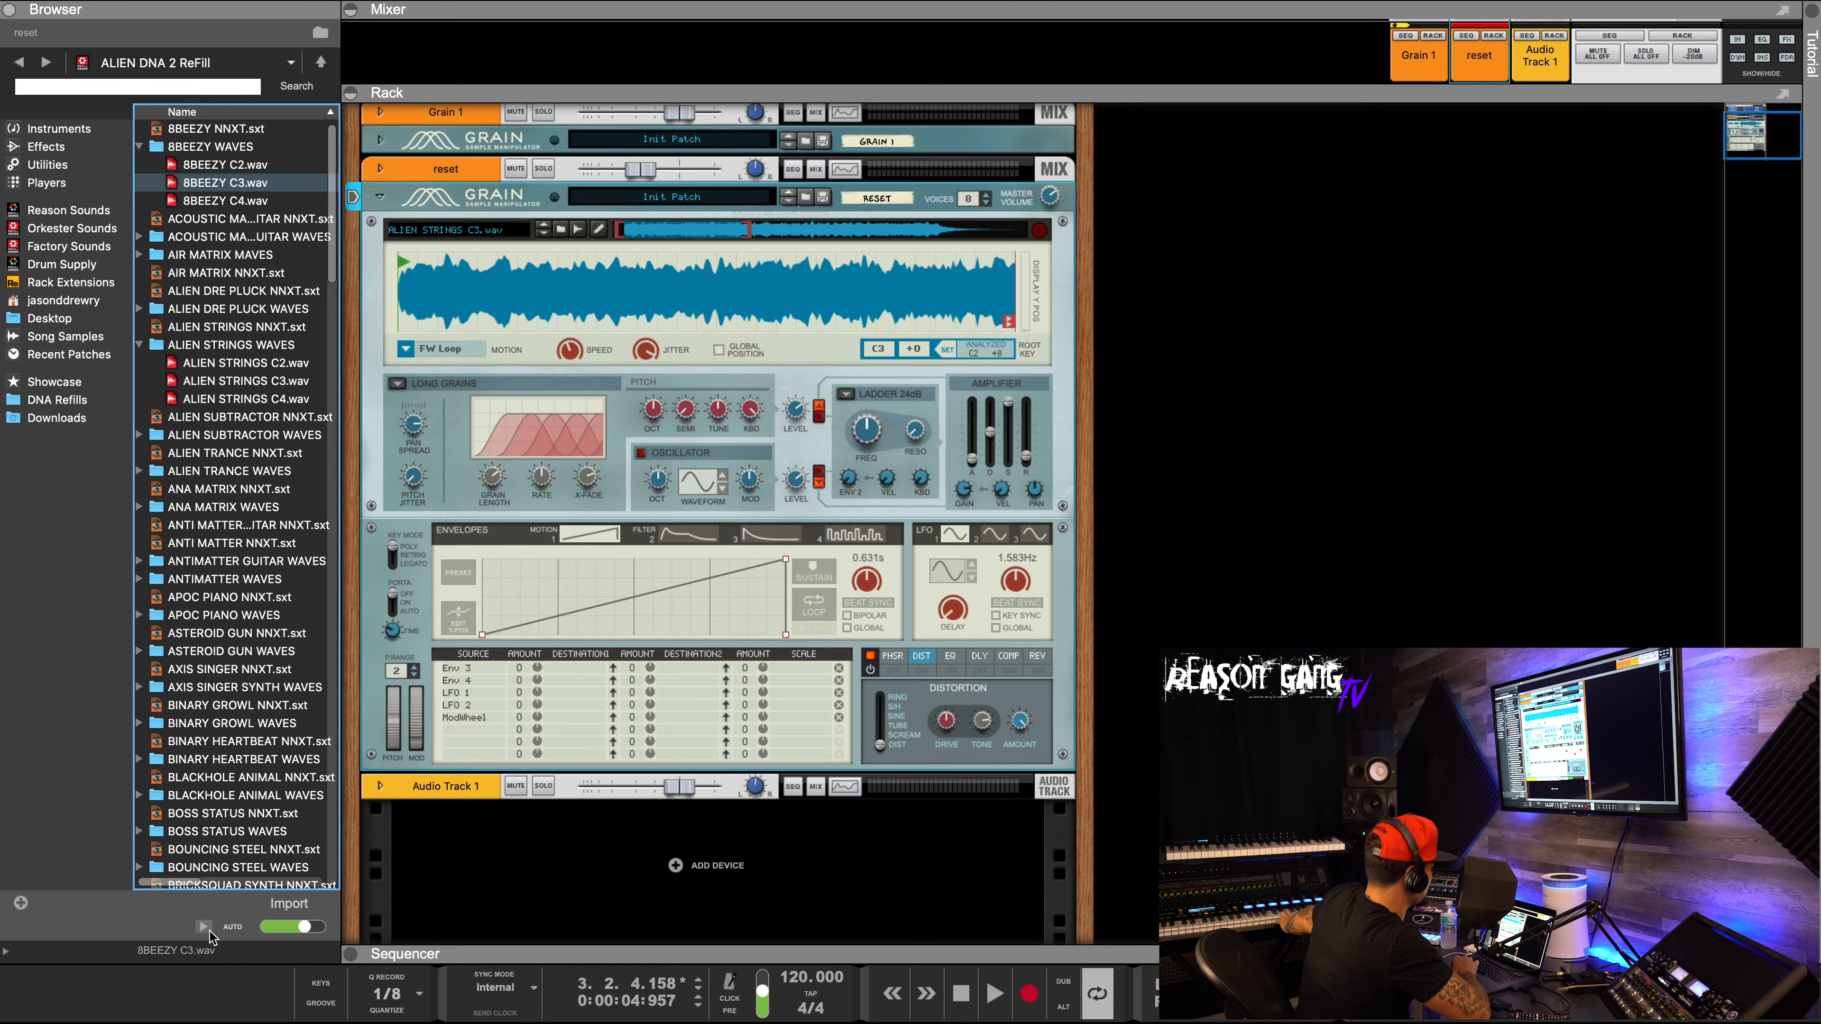
pyautogui.moveTo(225, 182); pyautogui.dragTo(437, 280)
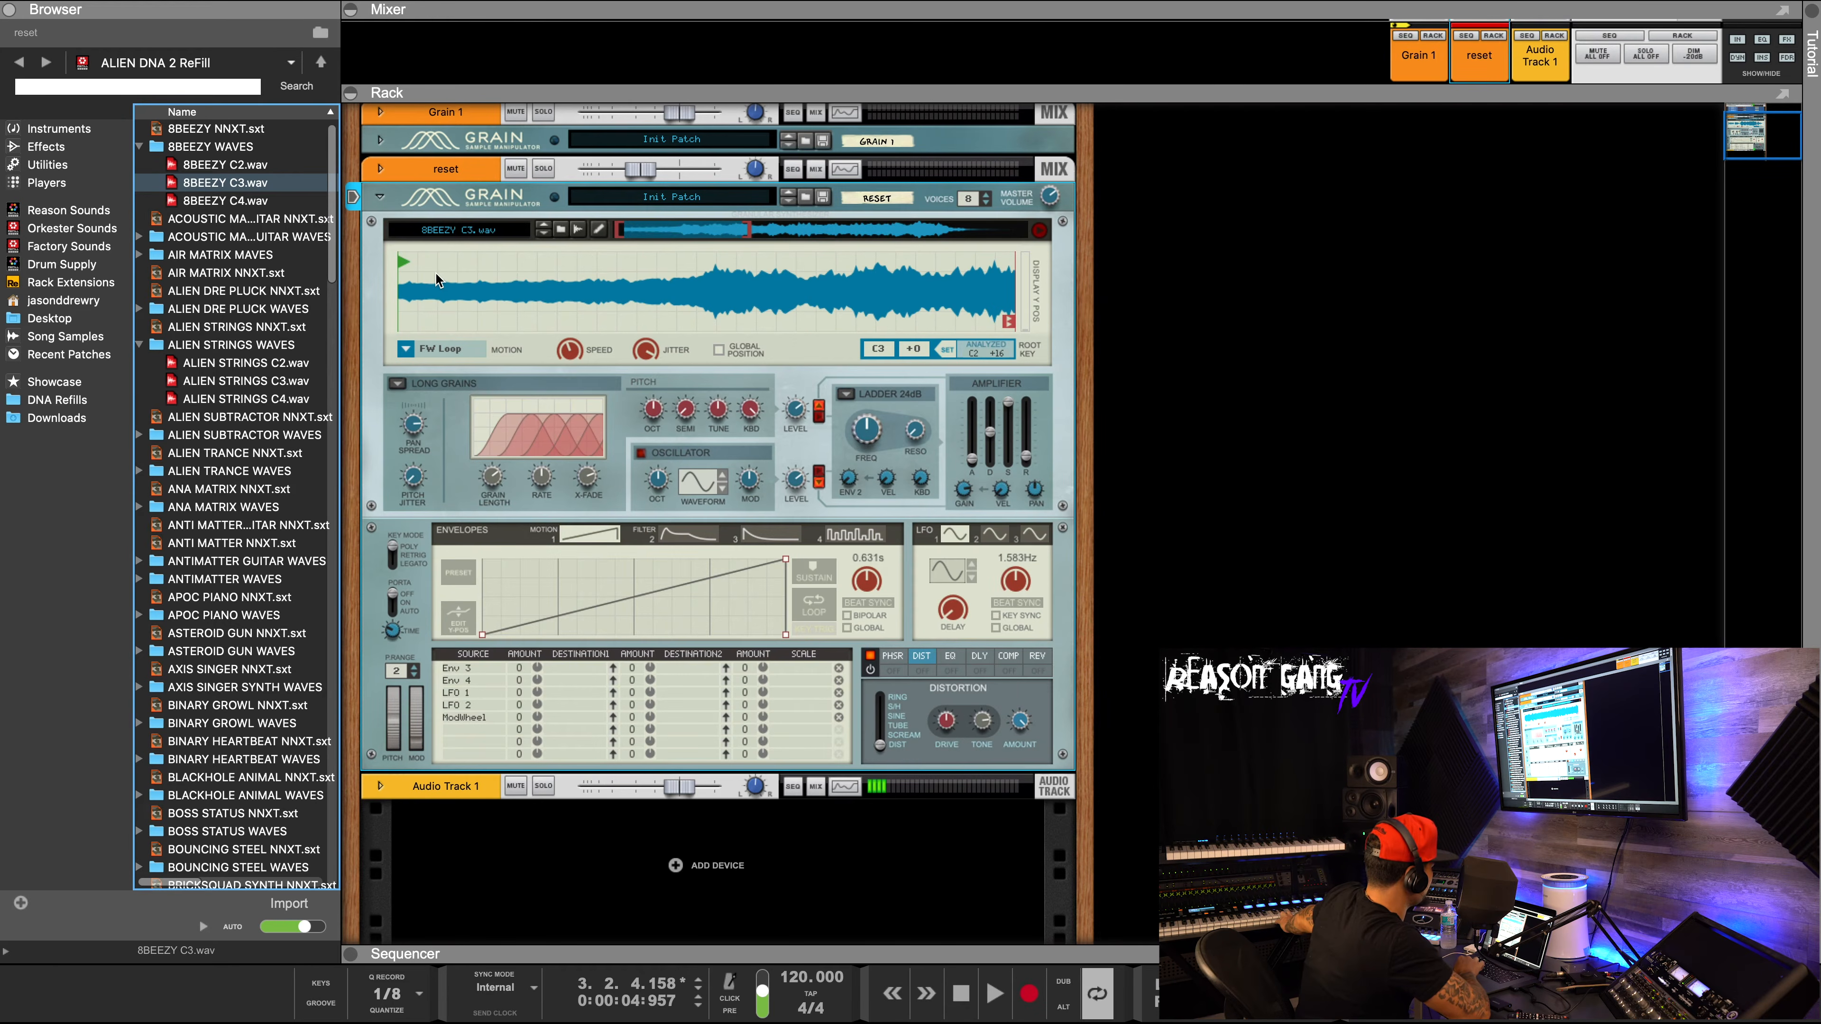
# Play the clip with the new sample, raising the Grain motion Speed and lowering the Pan Spread.
pyautogui.press('space')
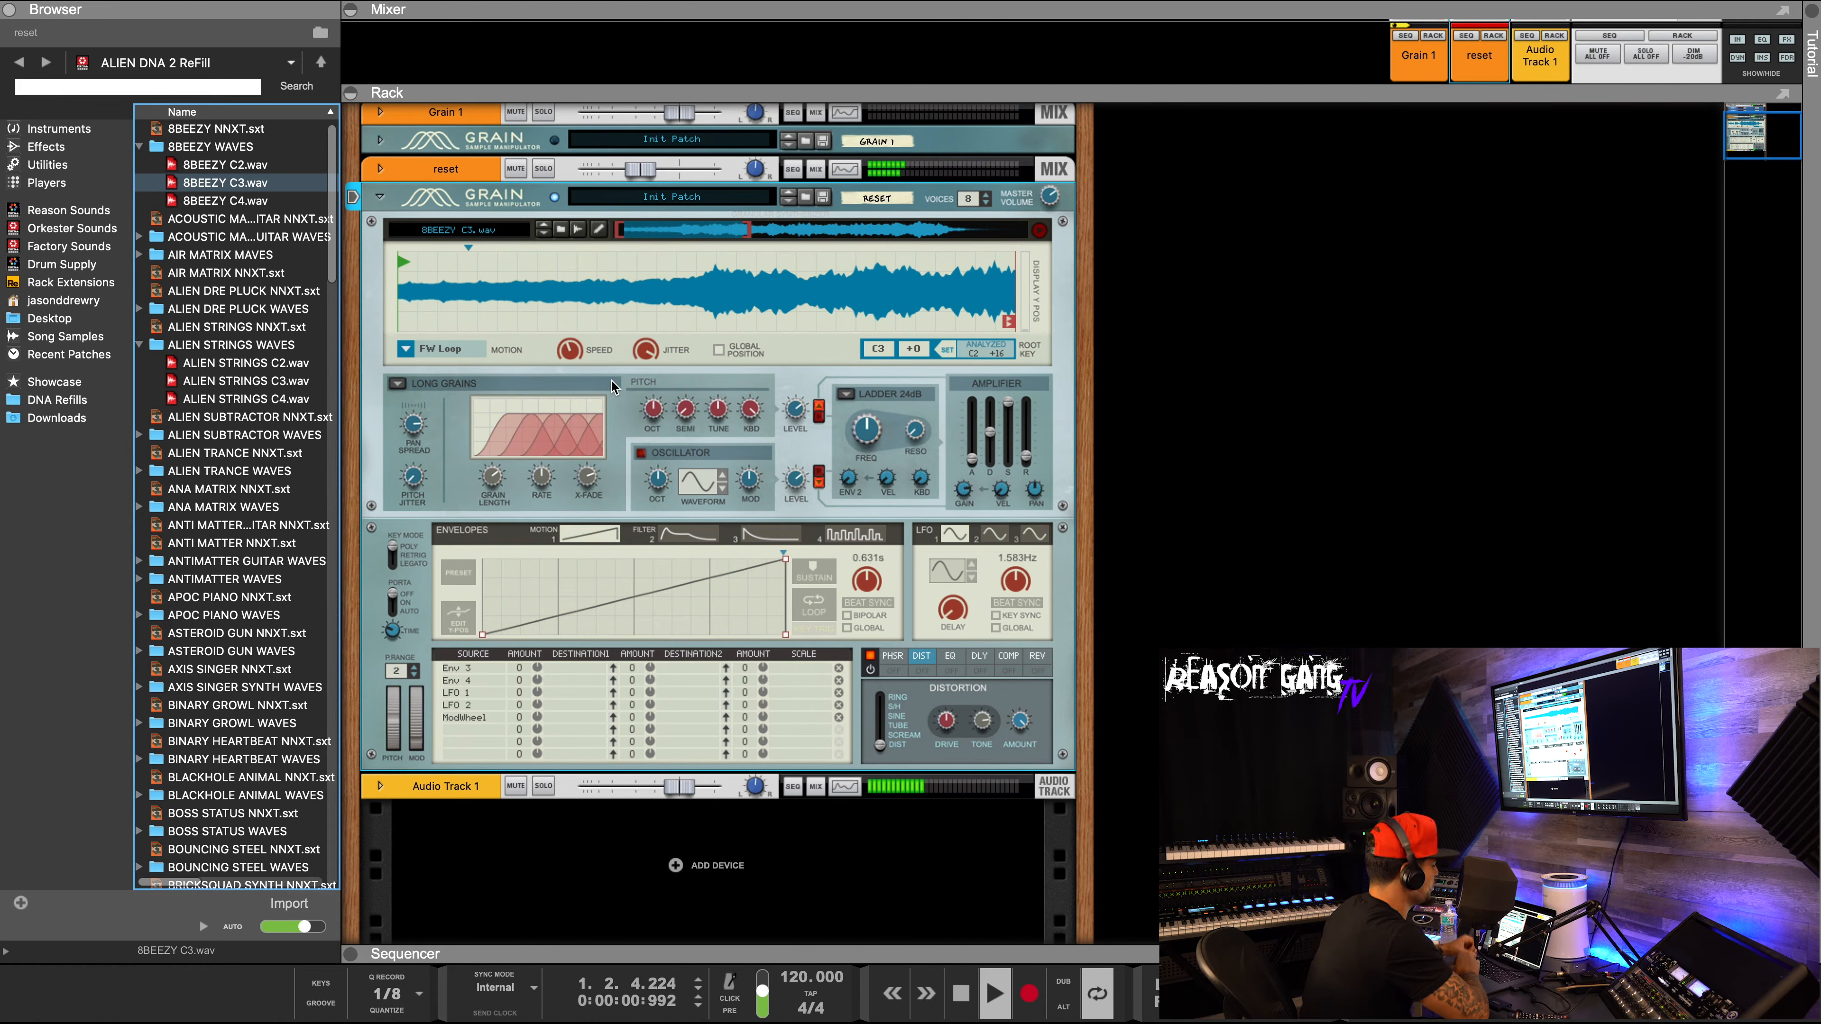
pyautogui.click(574, 351)
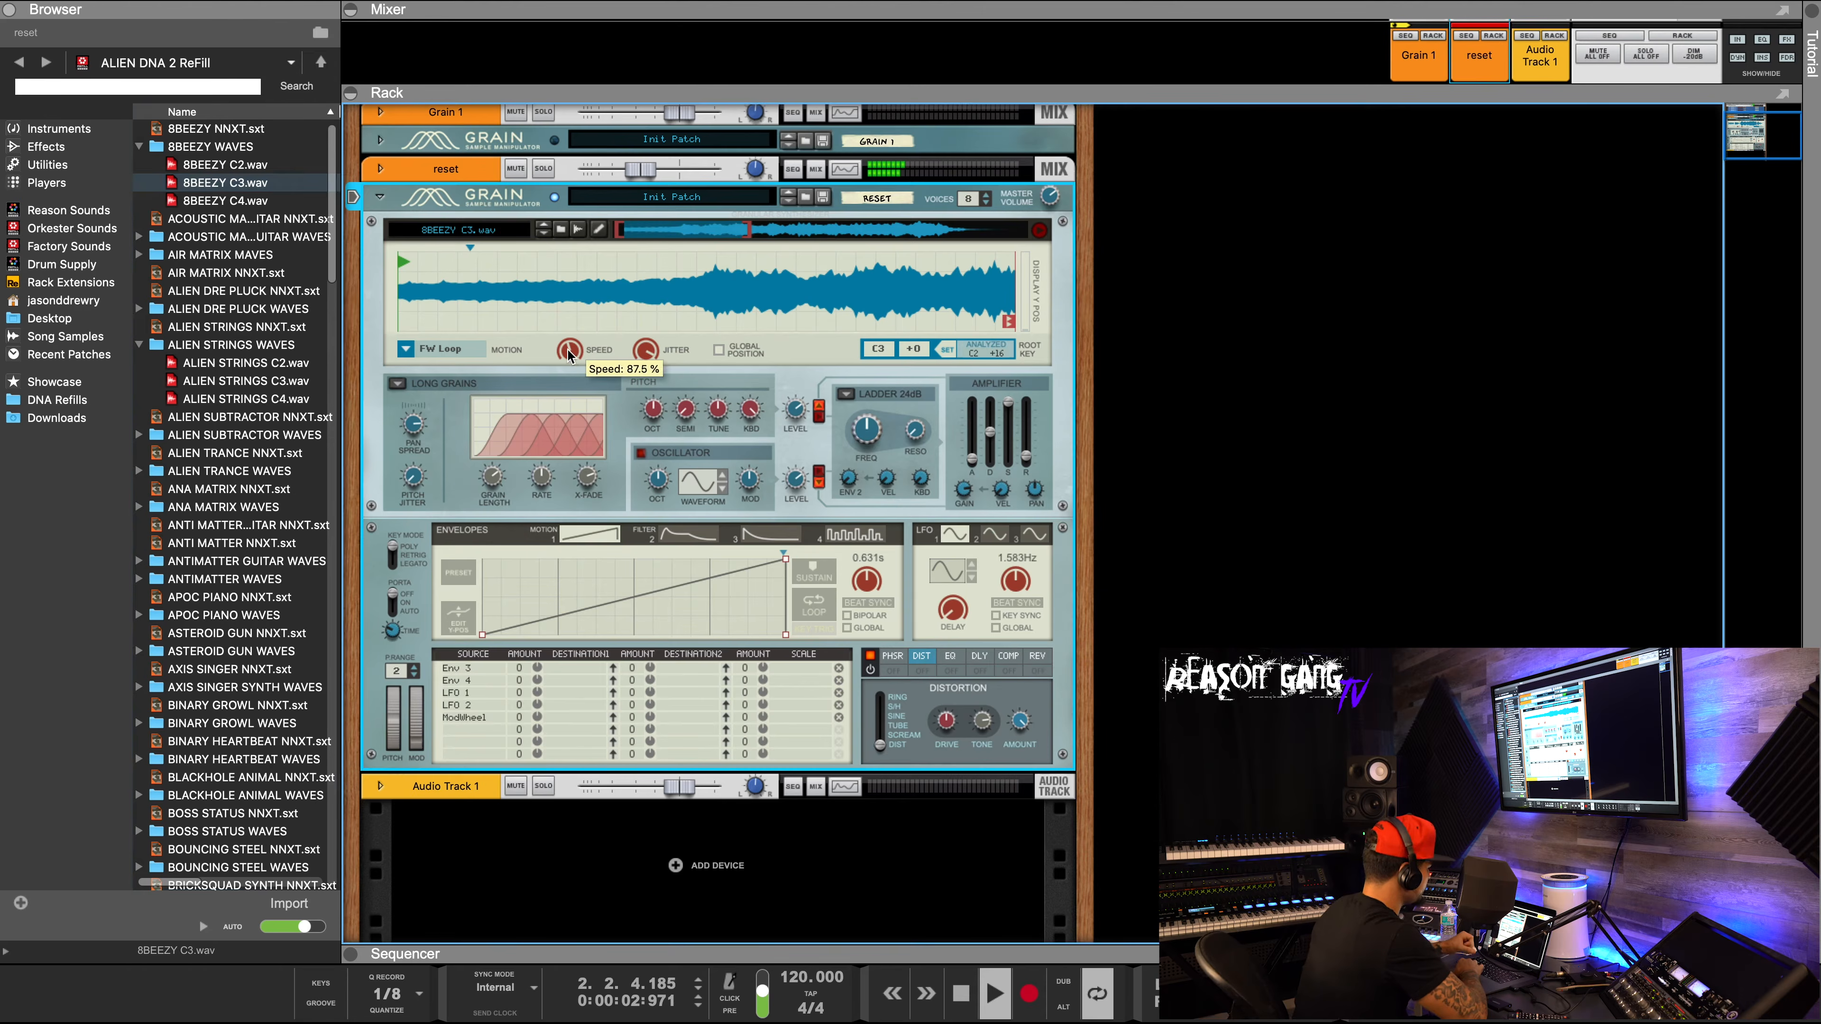
pyautogui.moveTo(566, 356); pyautogui.dragTo(562, 315)
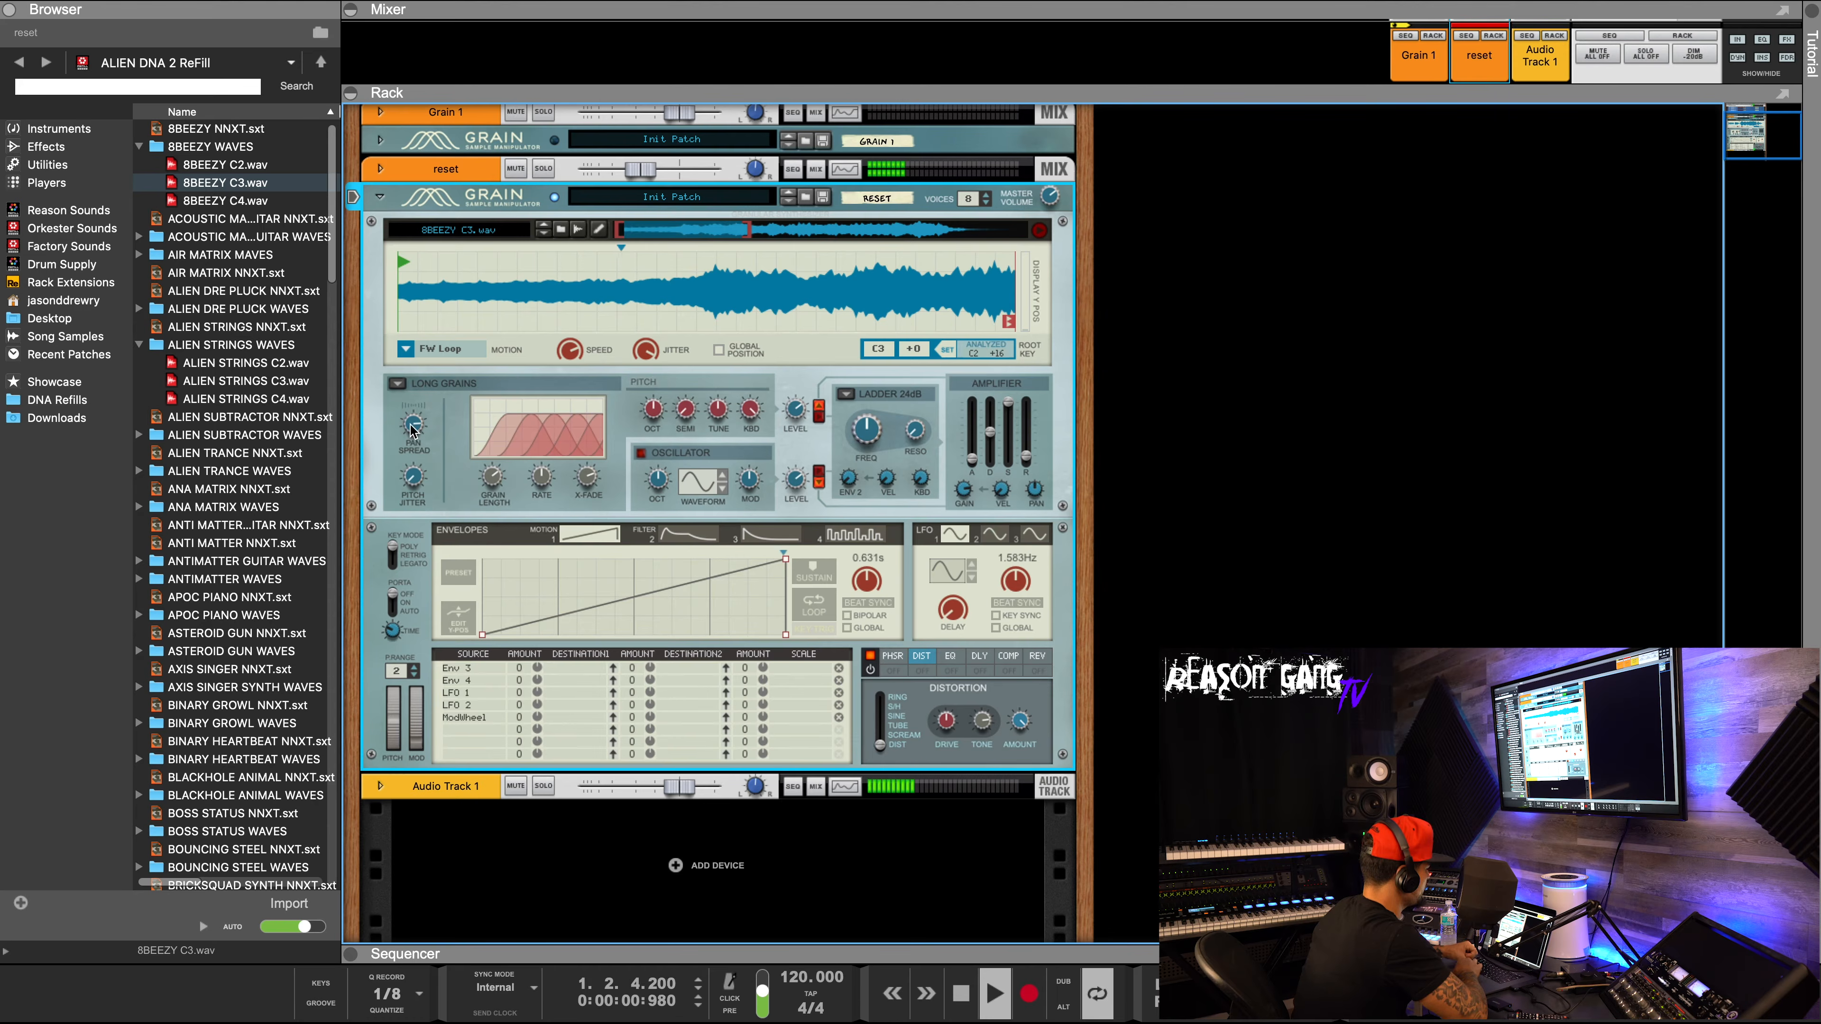
pyautogui.moveTo(411, 424)
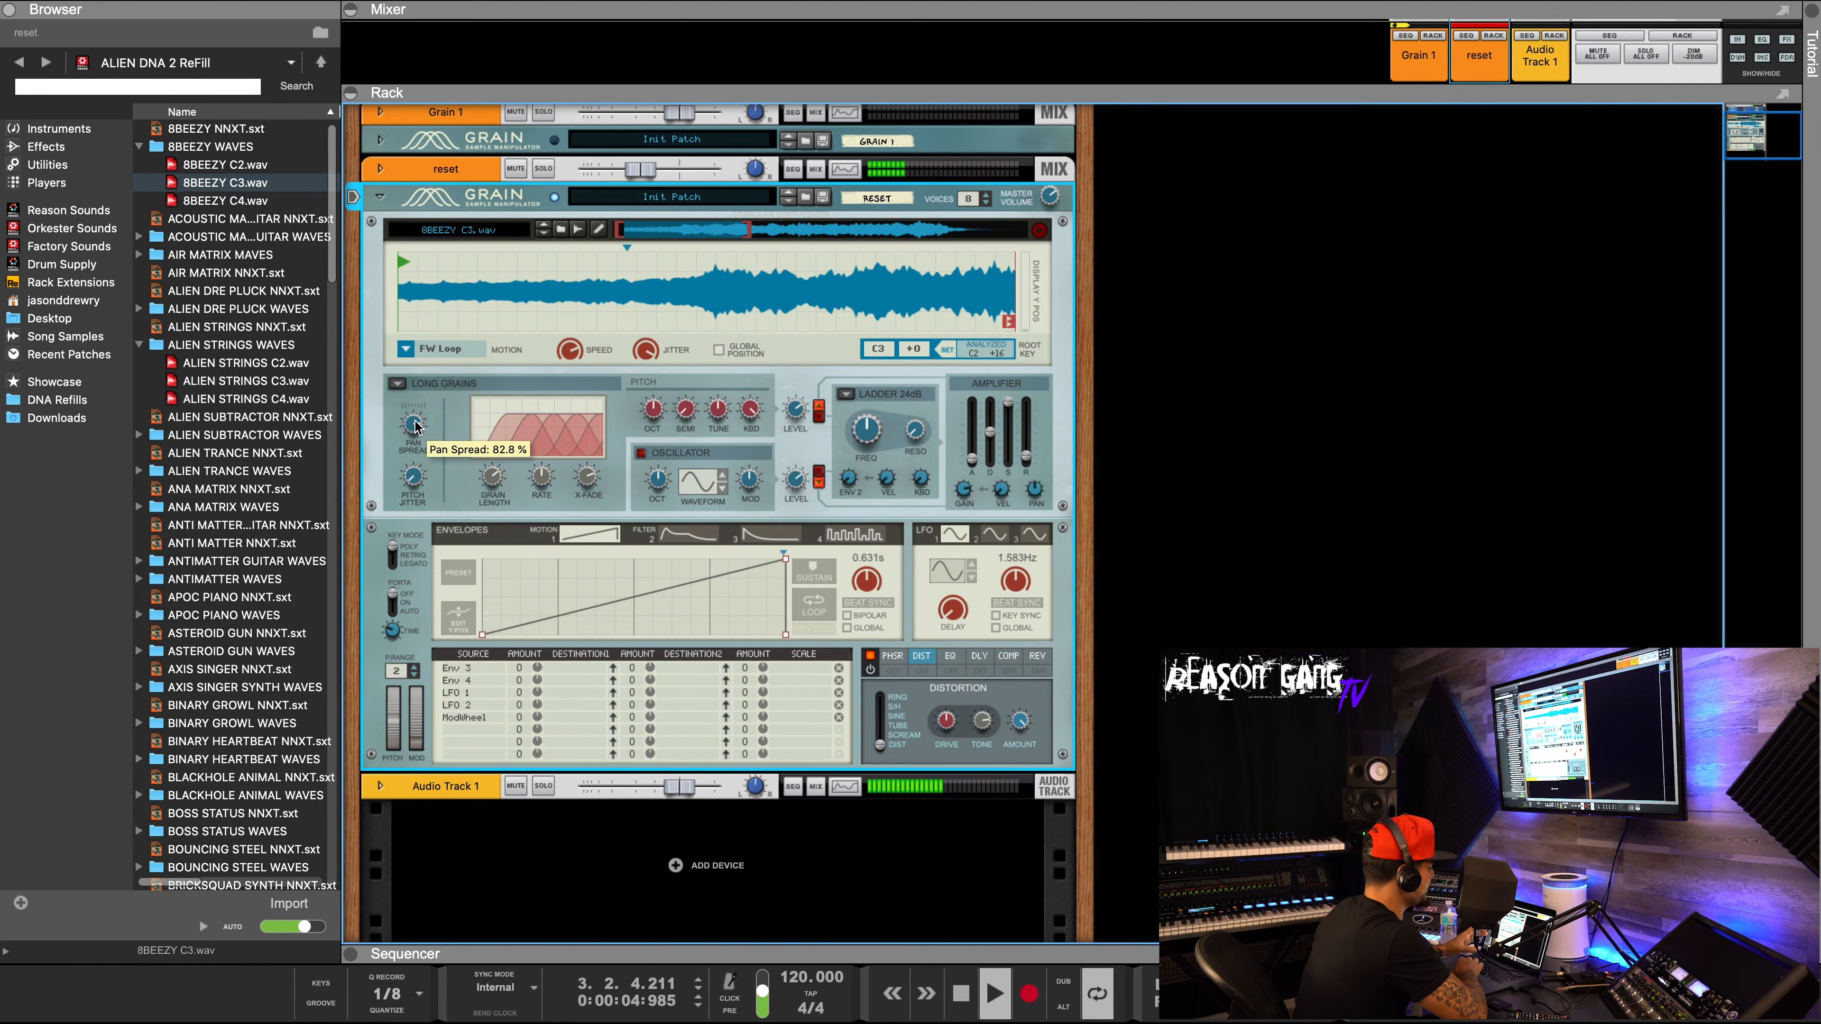
pyautogui.moveTo(416, 427); pyautogui.dragTo(428, 499)
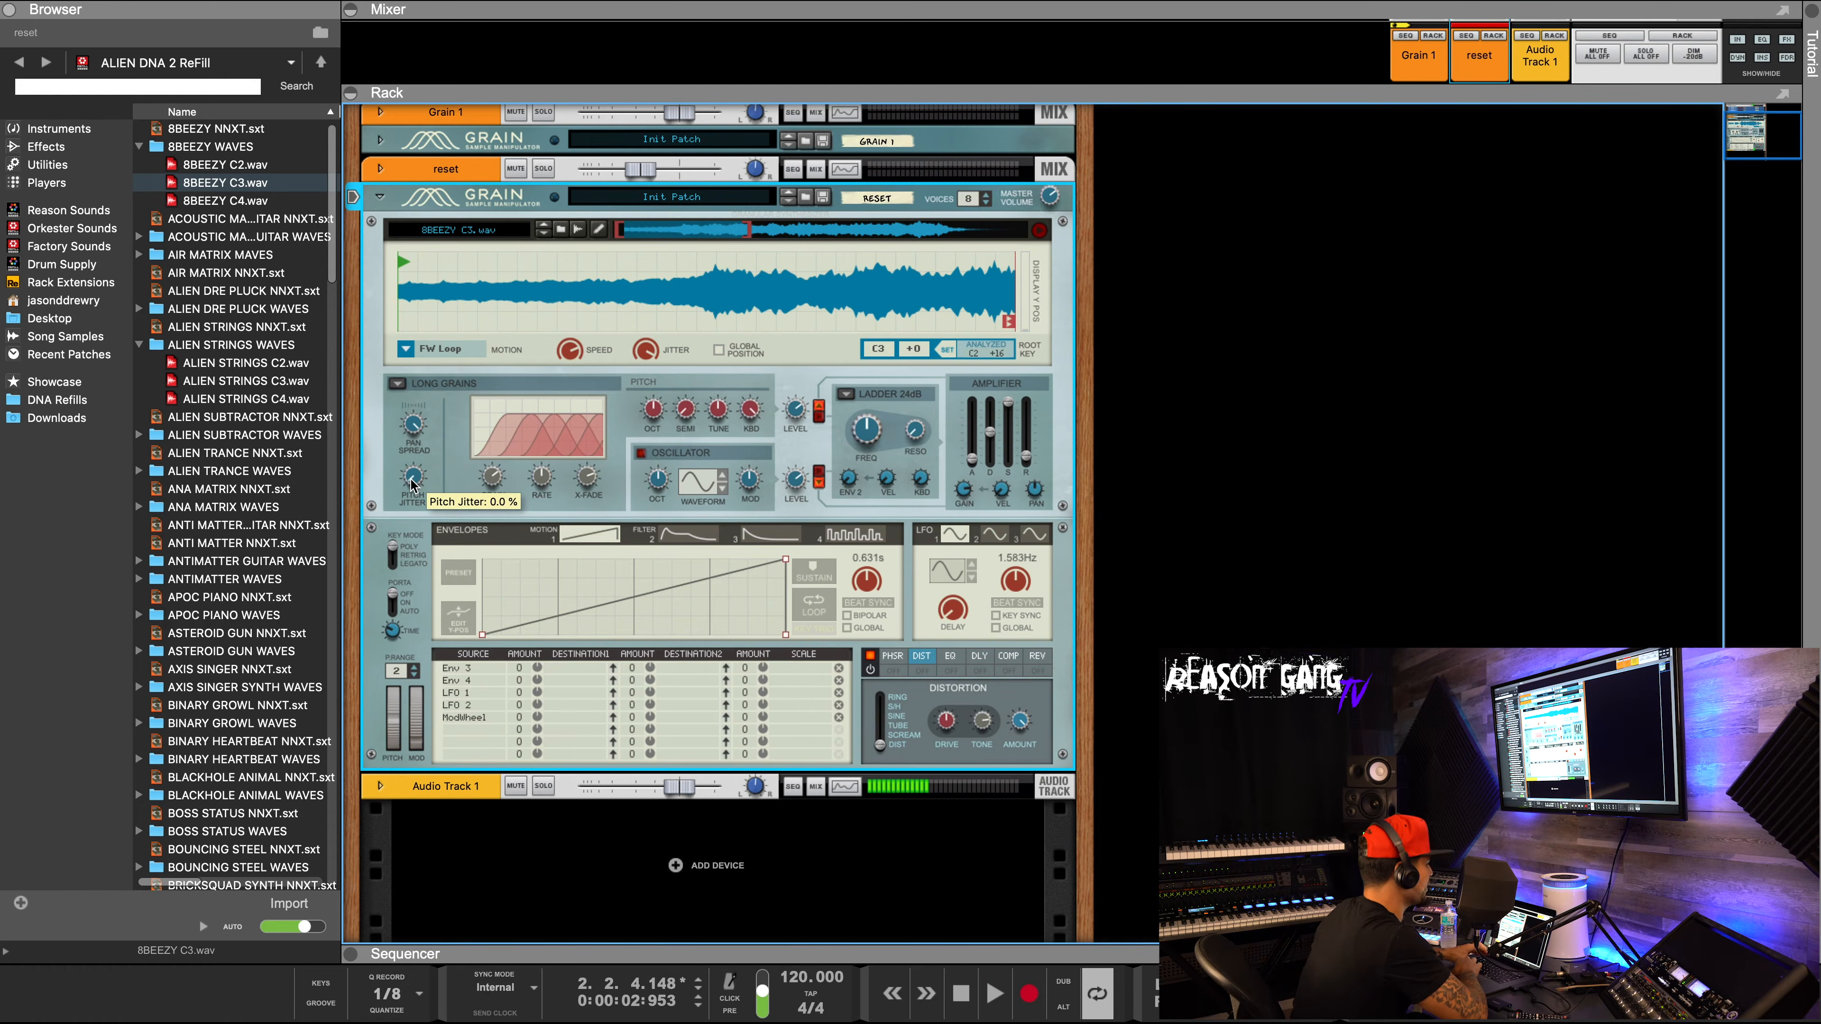
# Try Pitch Jitter settings of 12.5% and 17.2% on the Grain device while playing the clip, and stop playback.
pyautogui.moveTo(412, 485)
pyautogui.mouseDown()
pyautogui.moveTo(413, 413)
pyautogui.moveTo(417, 494)
pyautogui.mouseUp()
pyautogui.press('space')
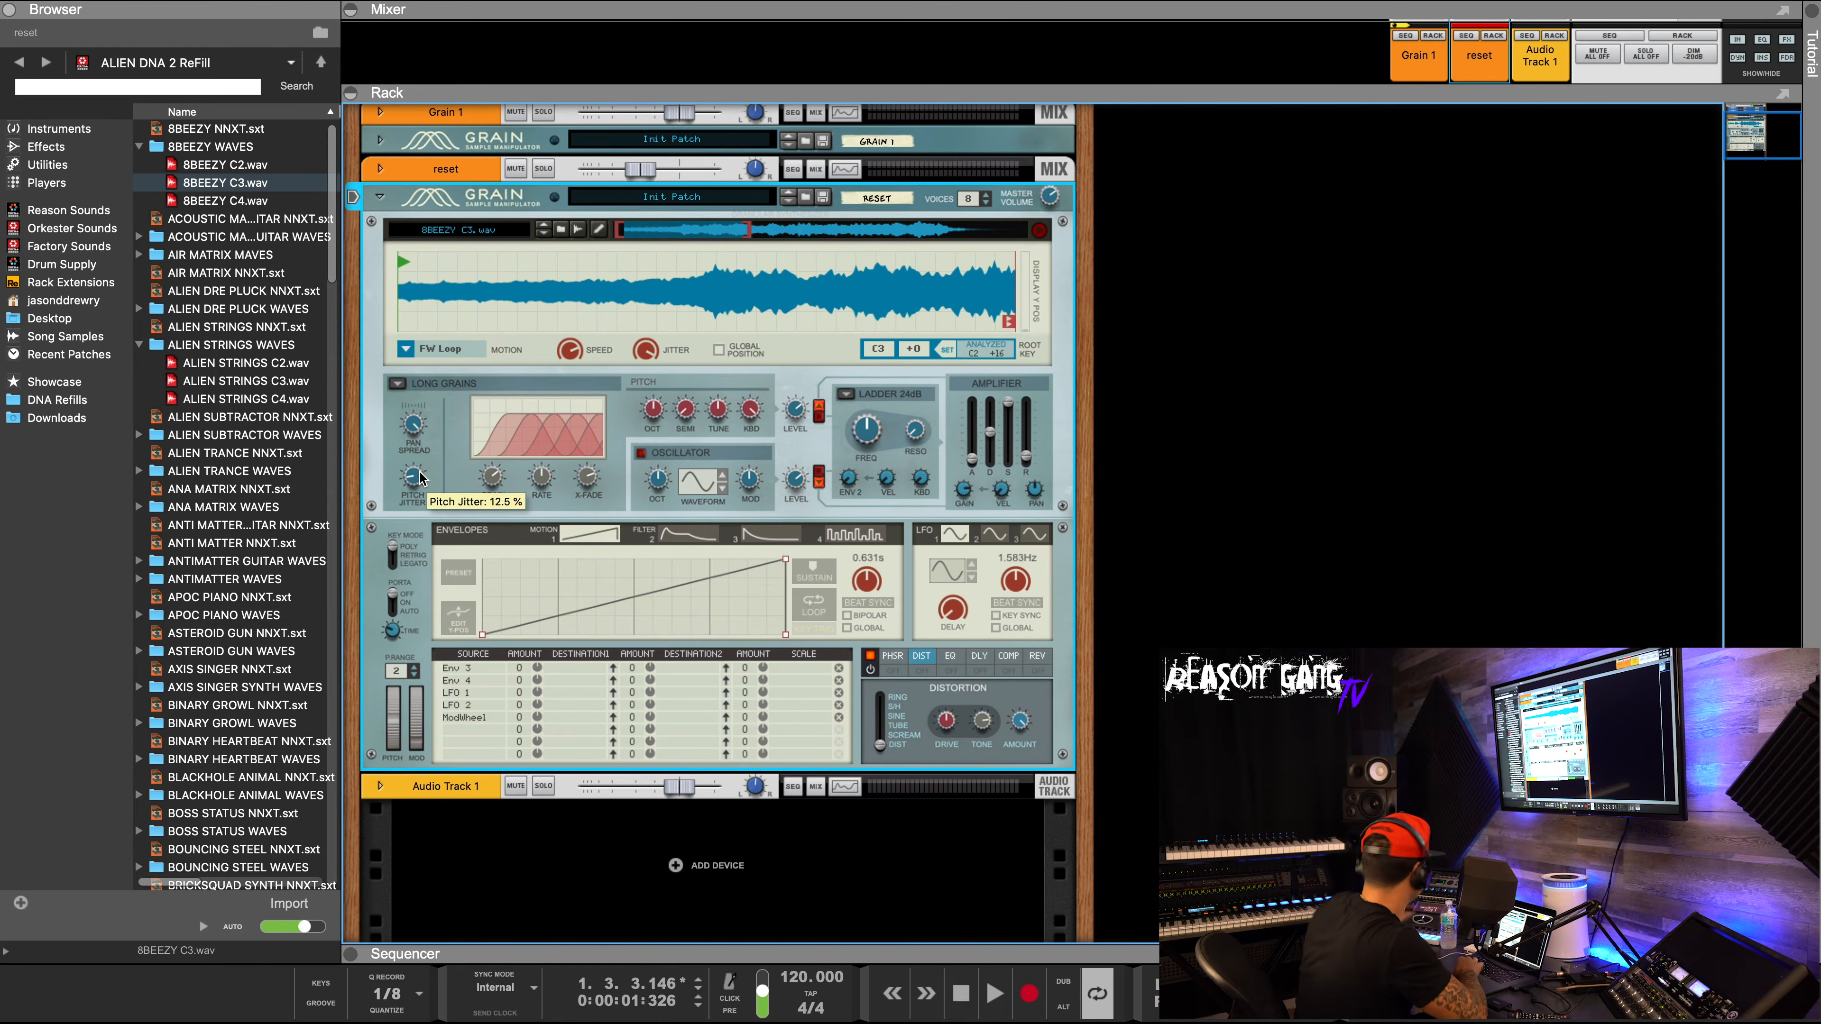
pyautogui.moveTo(418, 481)
pyautogui.mouseDown()
pyautogui.moveTo(421, 467)
pyautogui.moveTo(418, 486)
pyautogui.mouseUp()
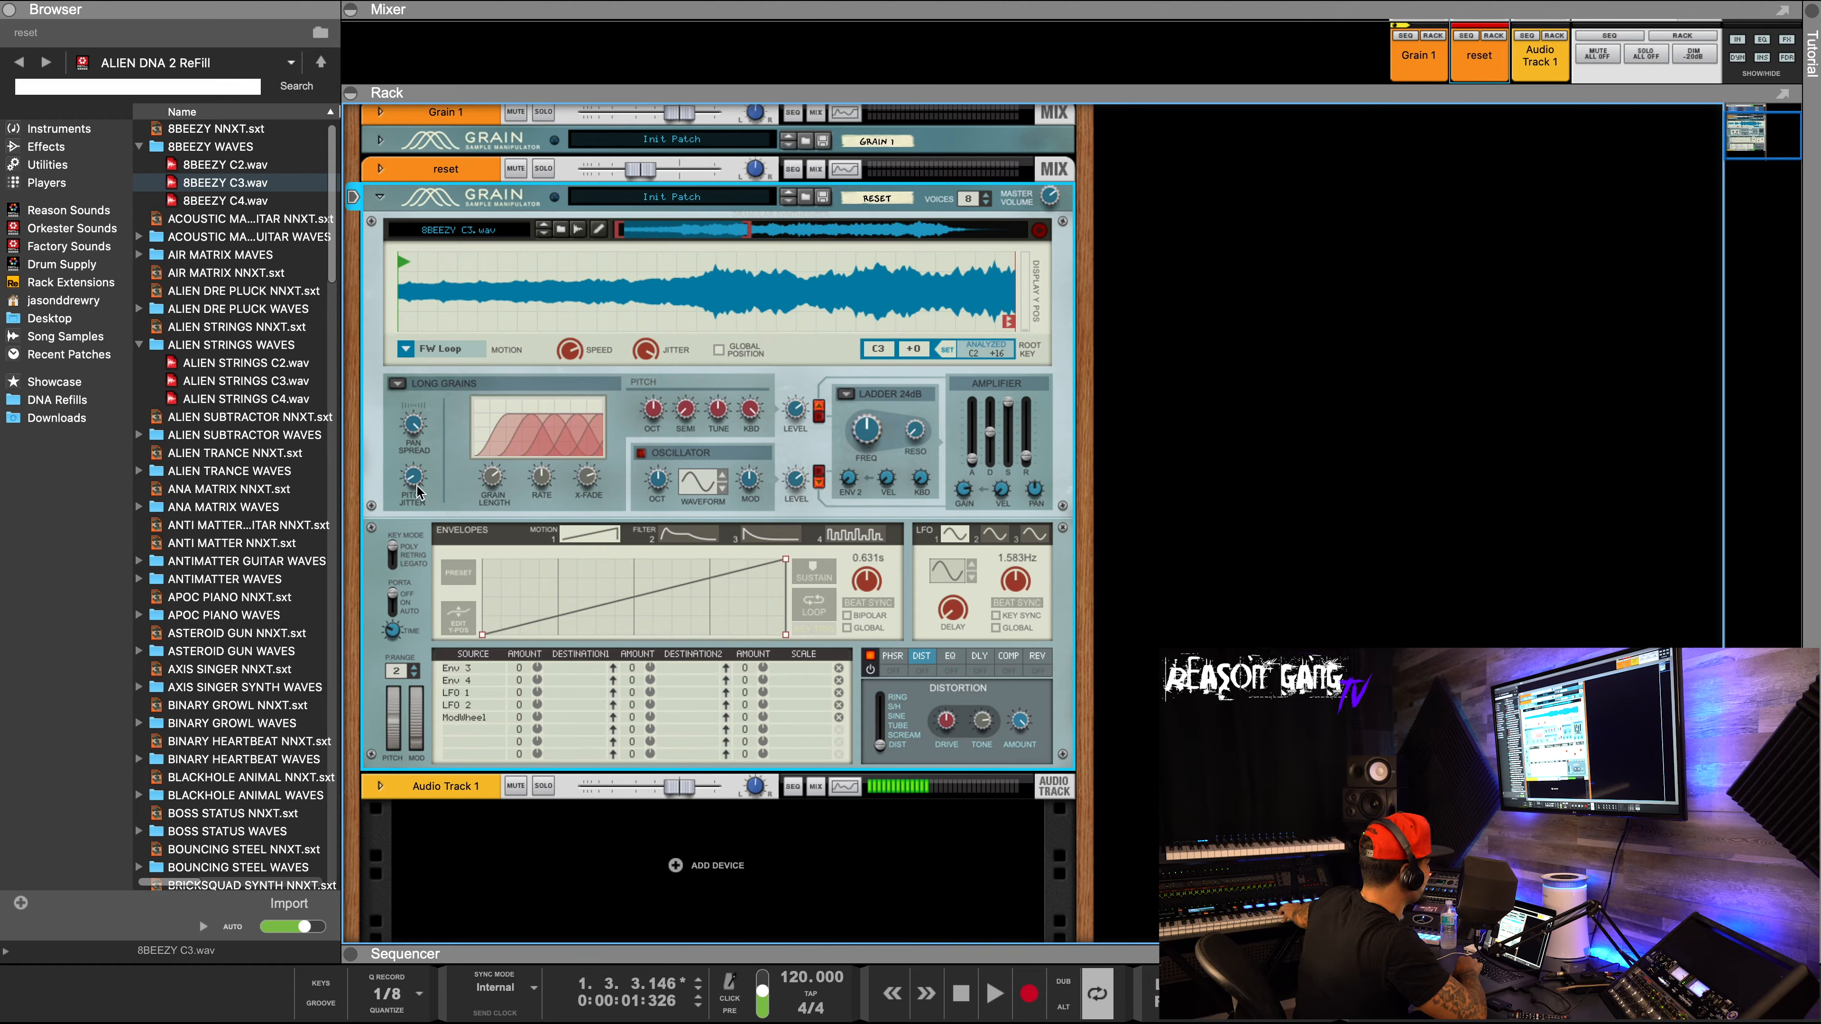
pyautogui.moveTo(418, 491)
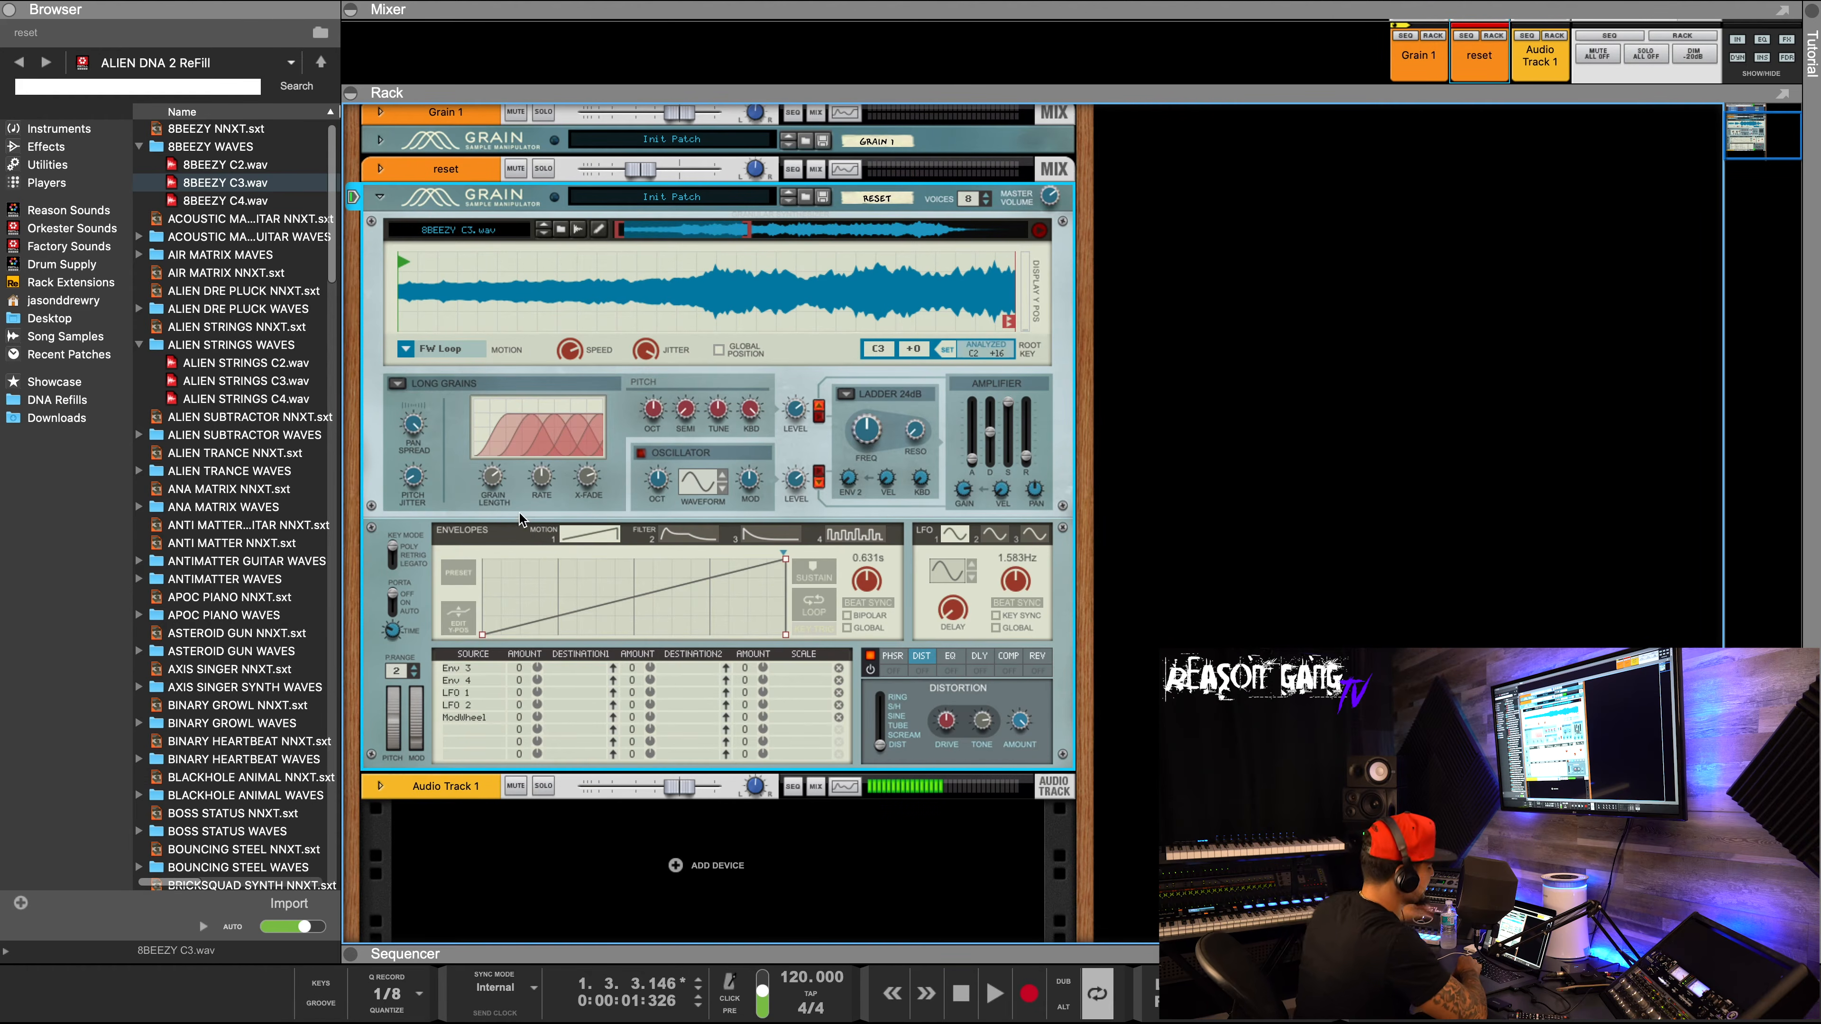
pyautogui.press('space')
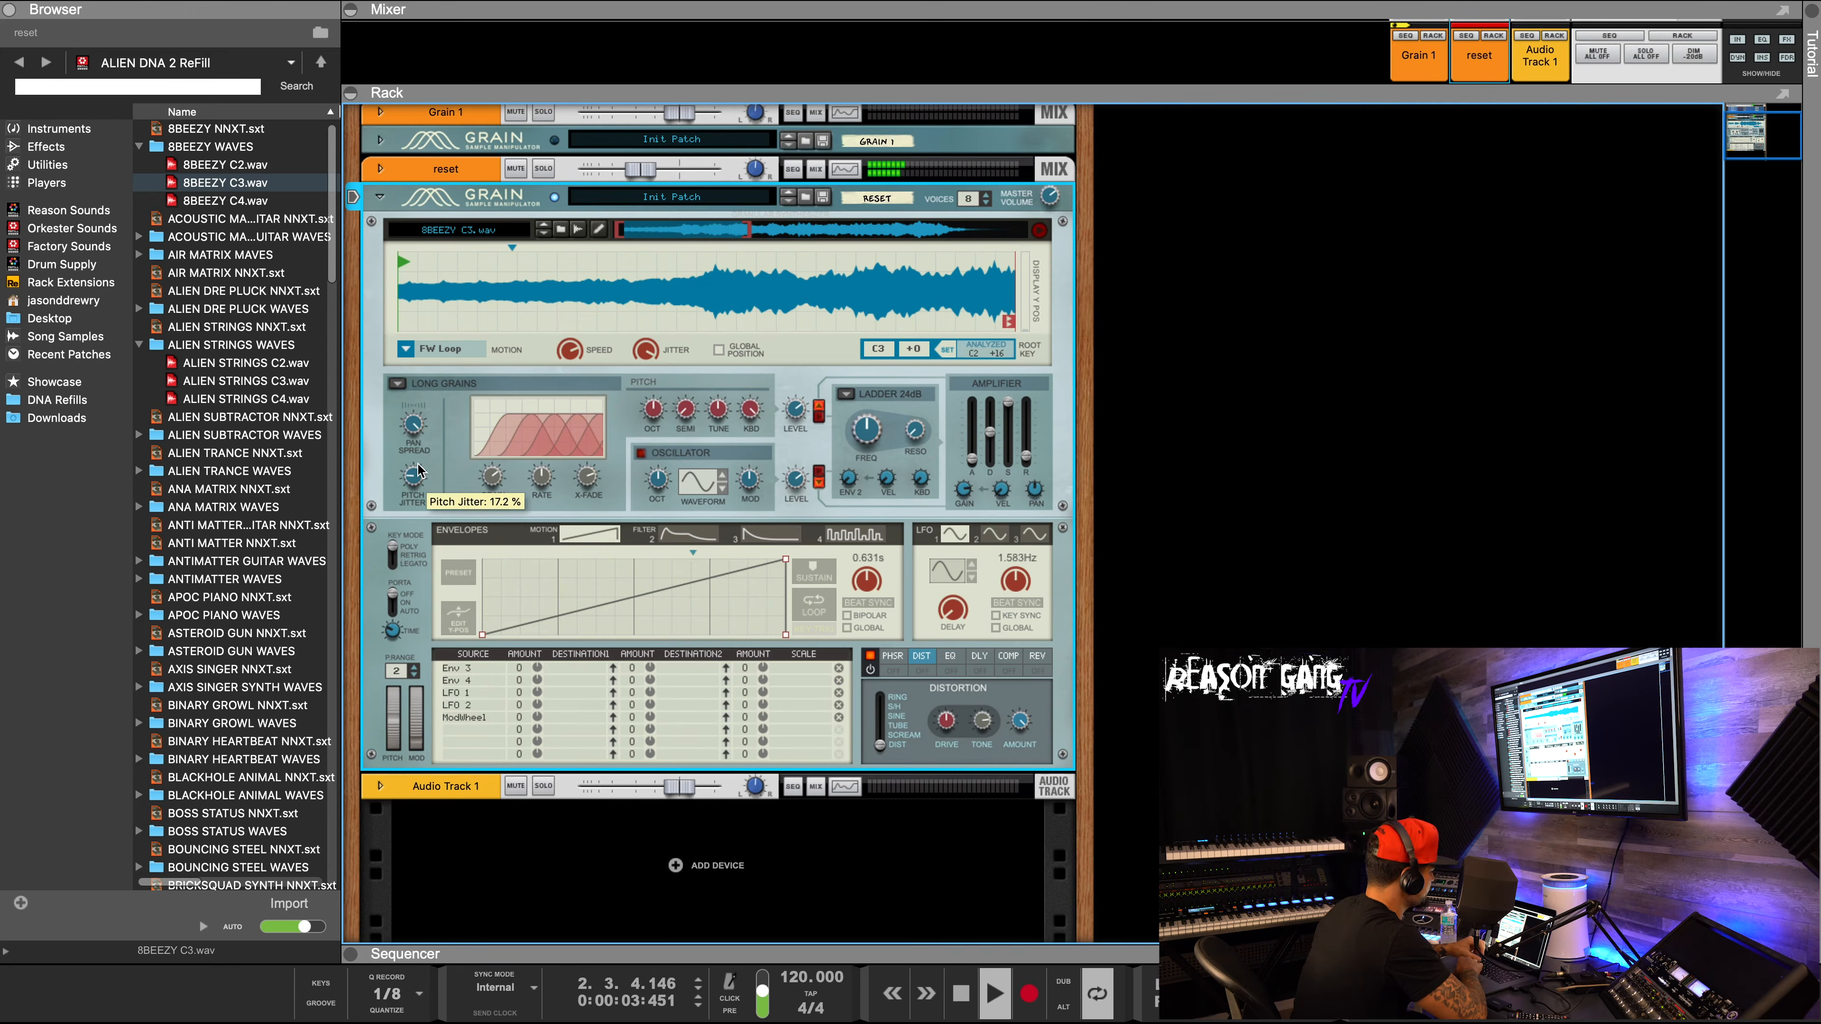
pyautogui.press('space')
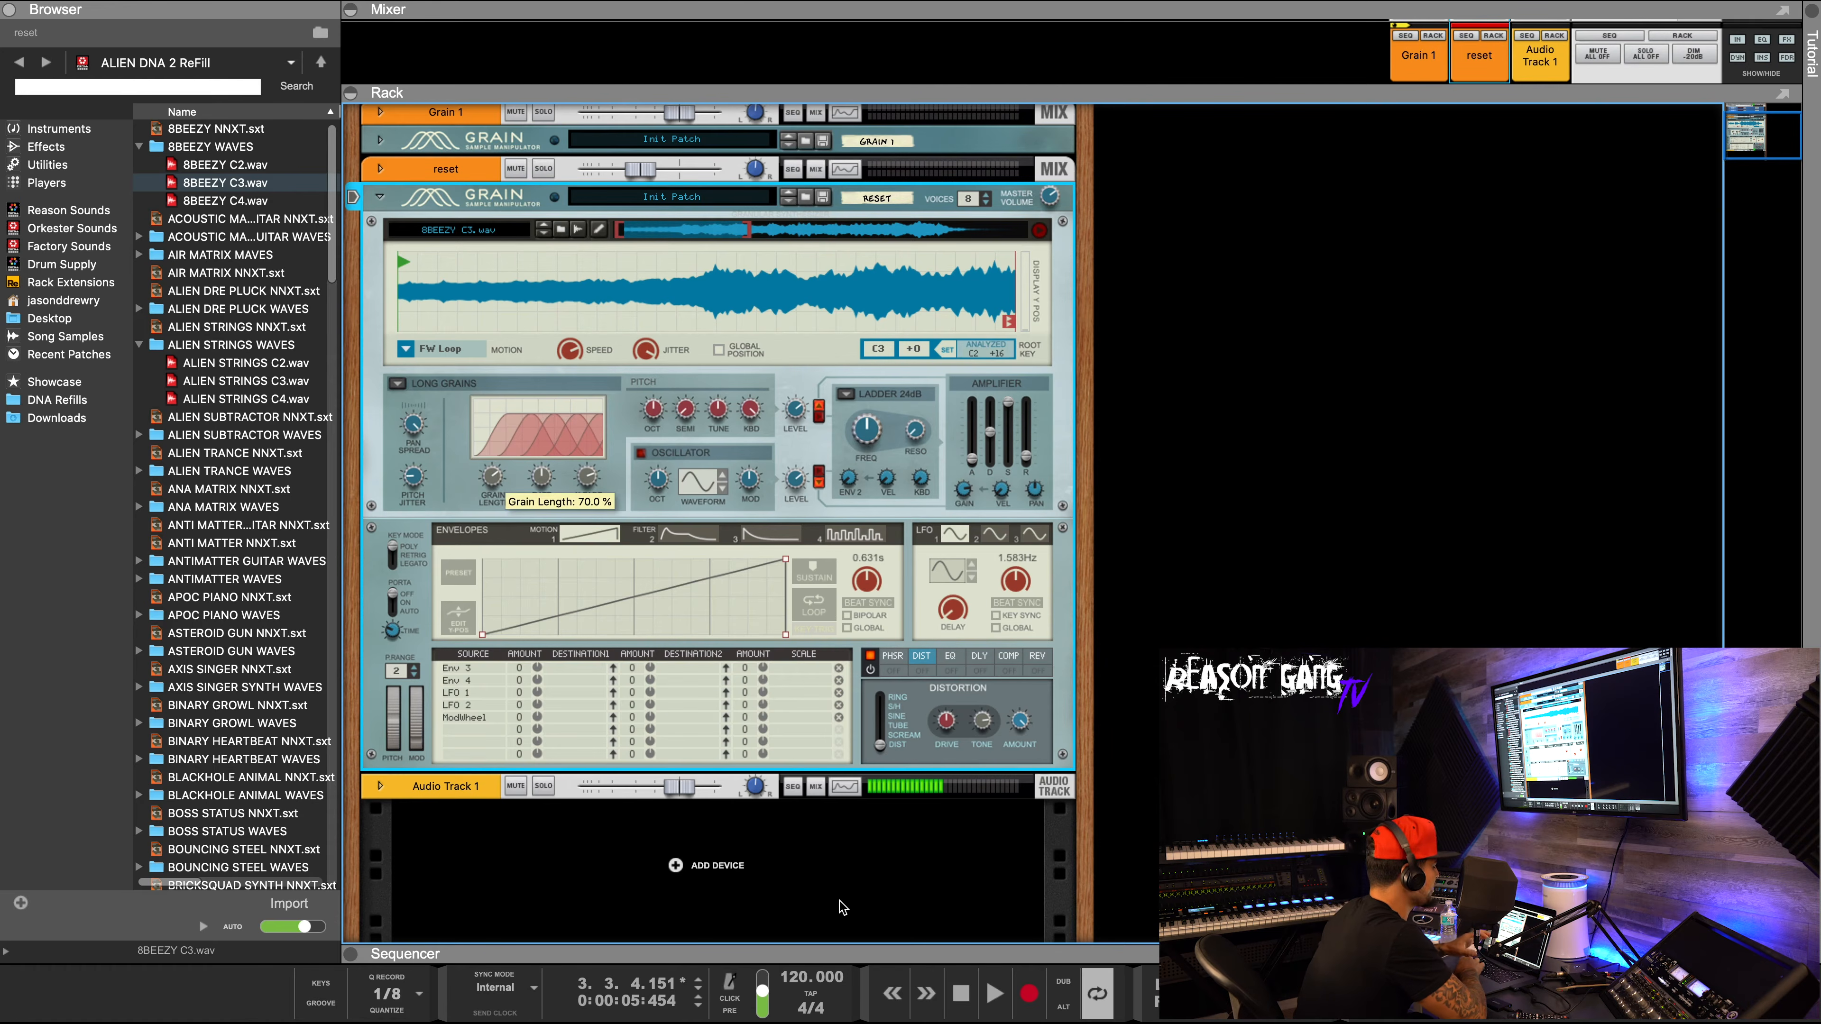
# Play the clip from the beginning and lower the Grain Length to 26.3%.
pyautogui.click(960, 994)
pyautogui.click(994, 994)
pyautogui.moveTo(492, 476)
pyautogui.mouseDown()
pyautogui.moveTo(506, 541)
pyautogui.moveTo(509, 501)
pyautogui.mouseUp()
pyautogui.moveTo(414, 423); pyautogui.dragTo(503, 492)
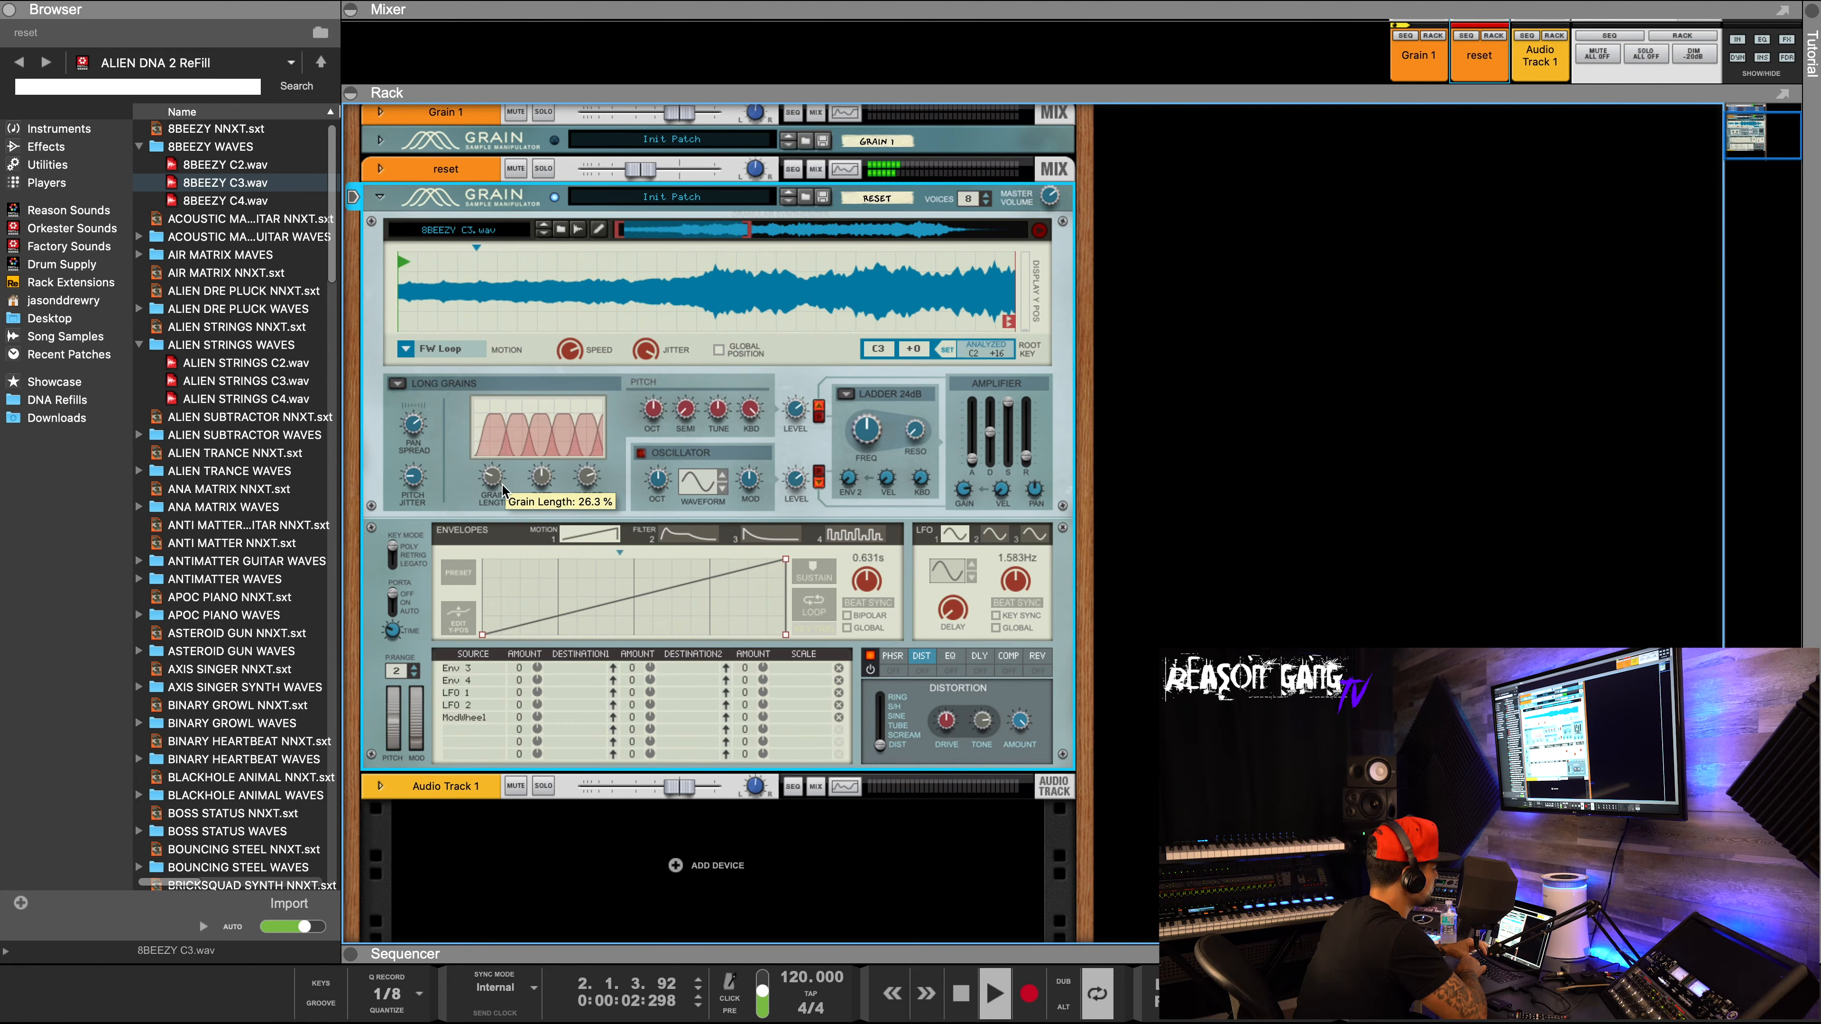
# Adjust the grain Rate and raise the X-Fade to 100% during playback.
pyautogui.moveTo(419, 433); pyautogui.dragTo(423, 447)
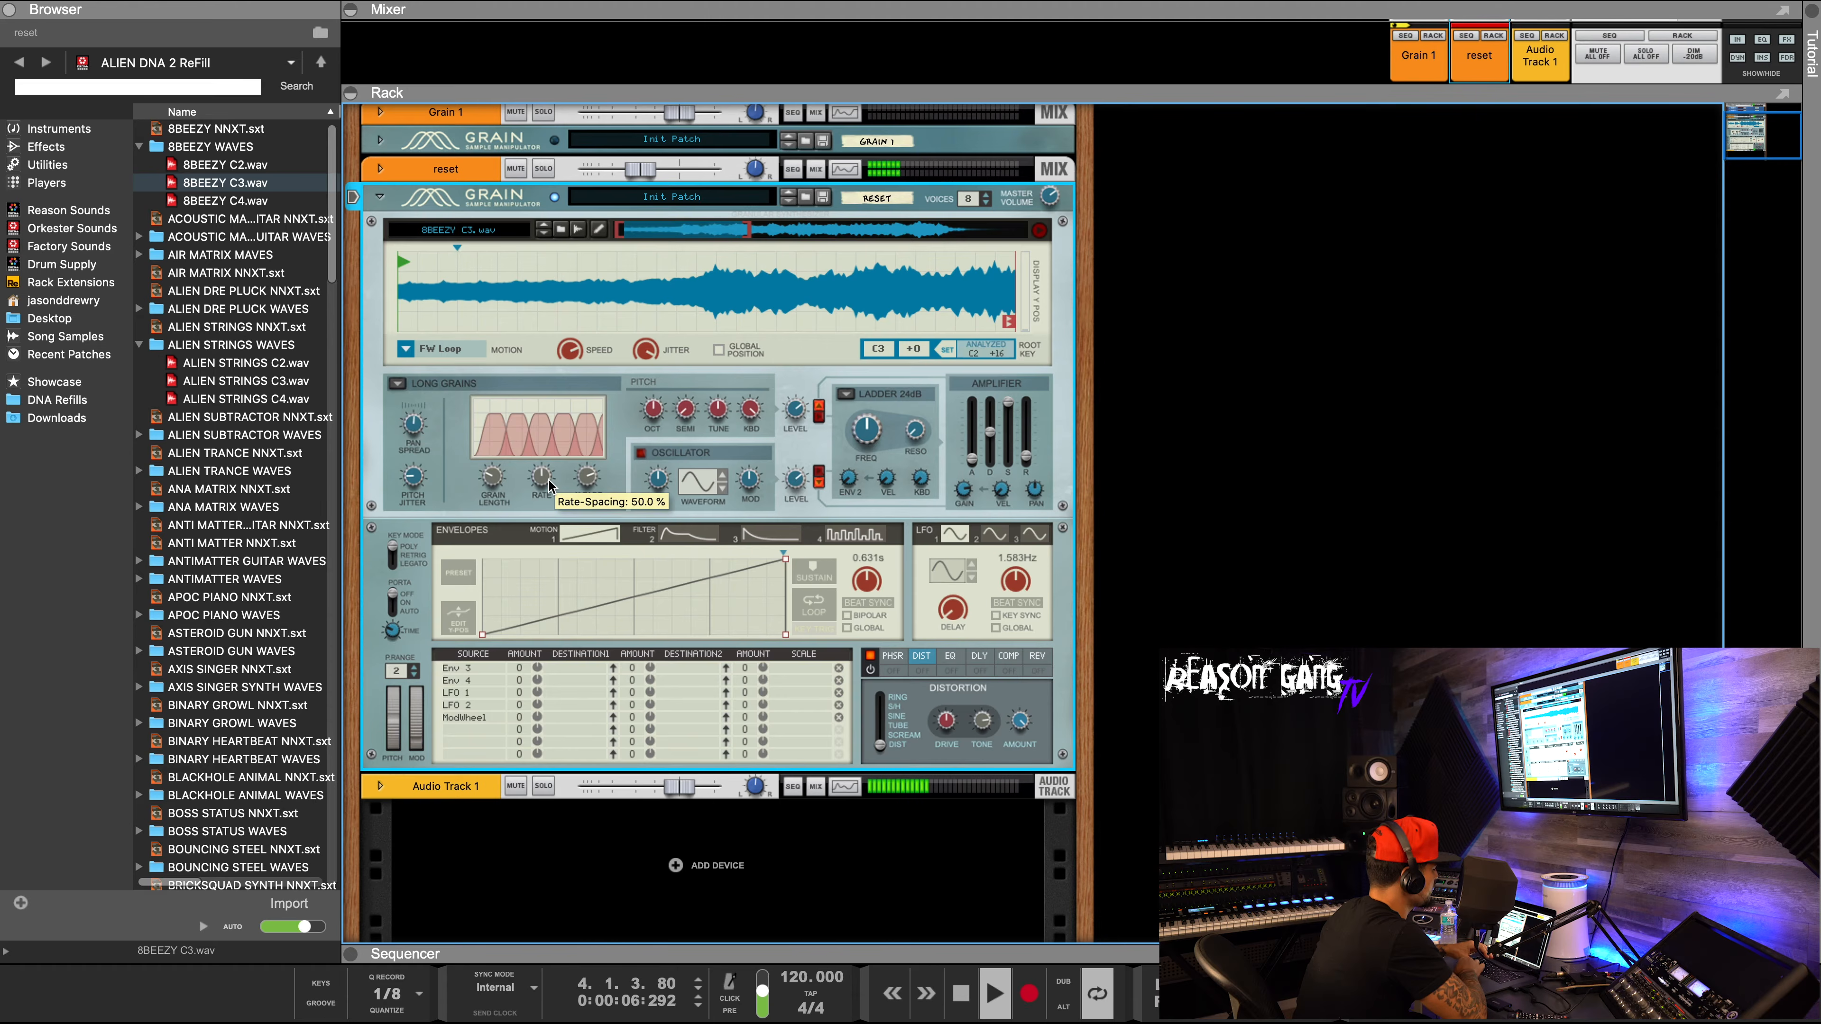
pyautogui.moveTo(551, 487); pyautogui.dragTo(598, 453)
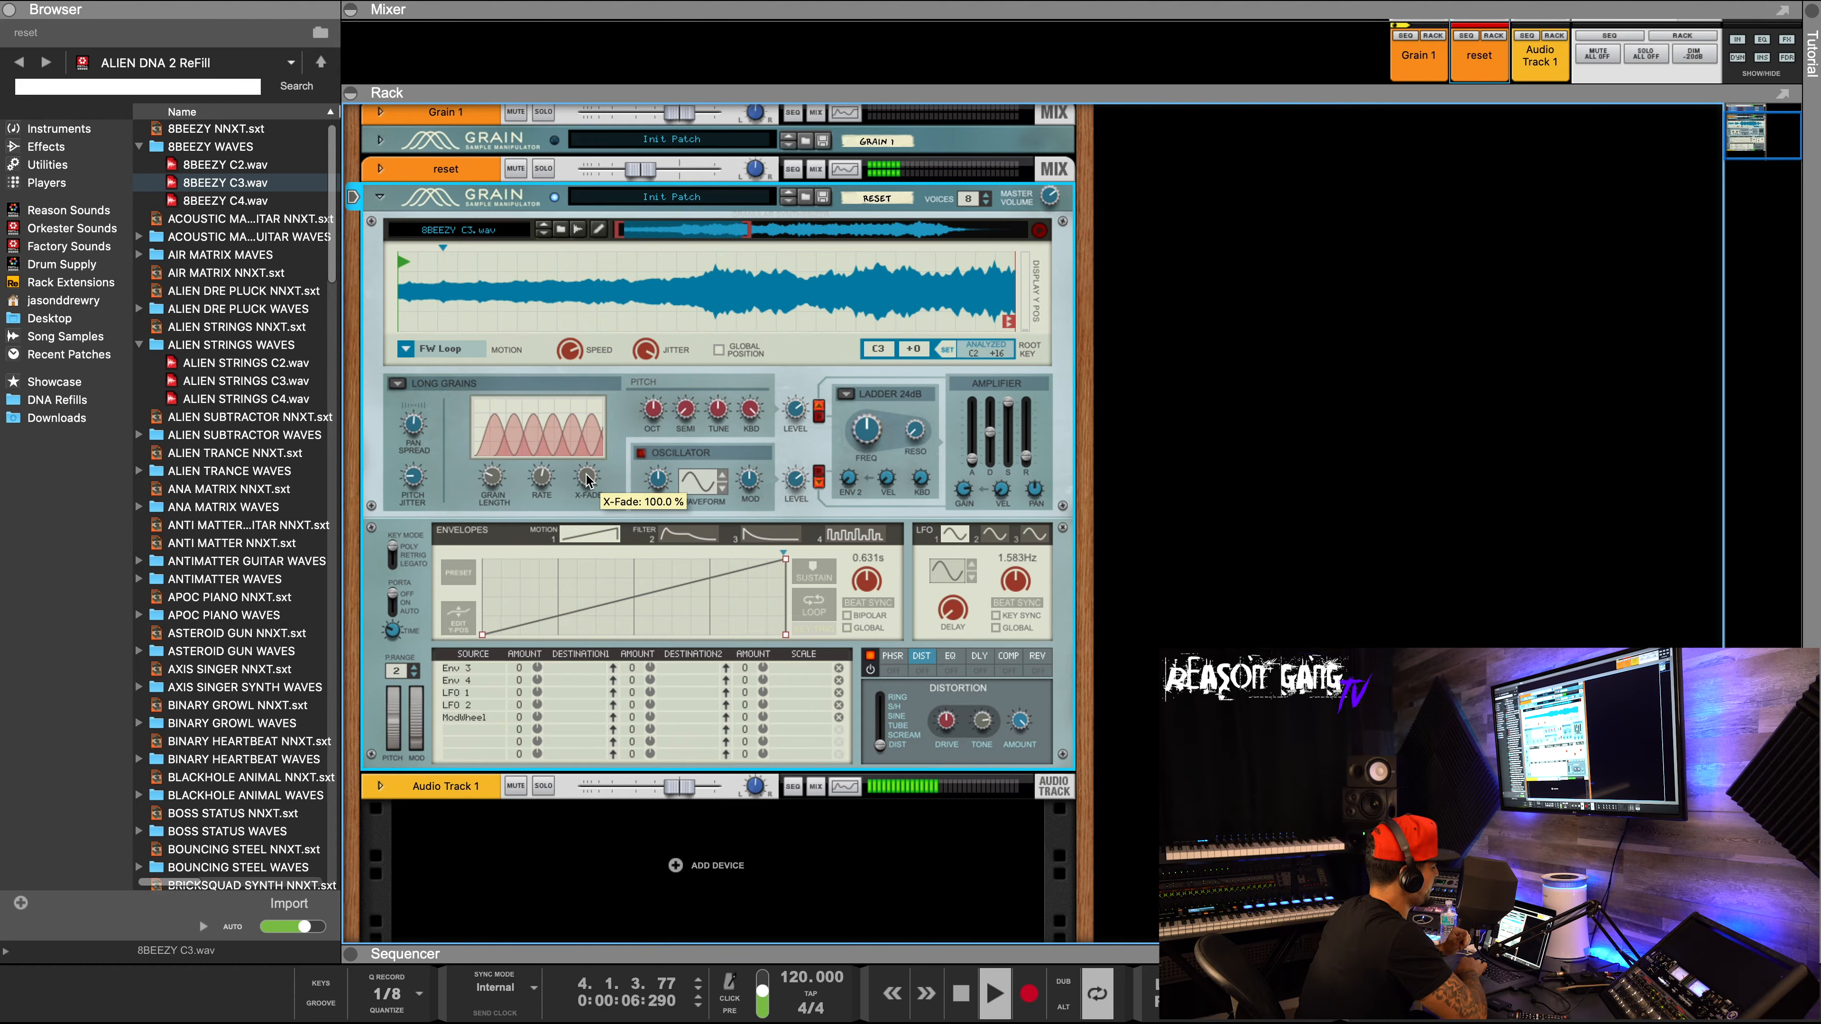
# Try Oct values of 1 and 3 in the sample's Pitch section and adjust the Semi setting during playback.
pyautogui.moveTo(587, 481)
pyautogui.mouseDown()
pyautogui.moveTo(591, 545)
pyautogui.moveTo(596, 477)
pyautogui.mouseUp()
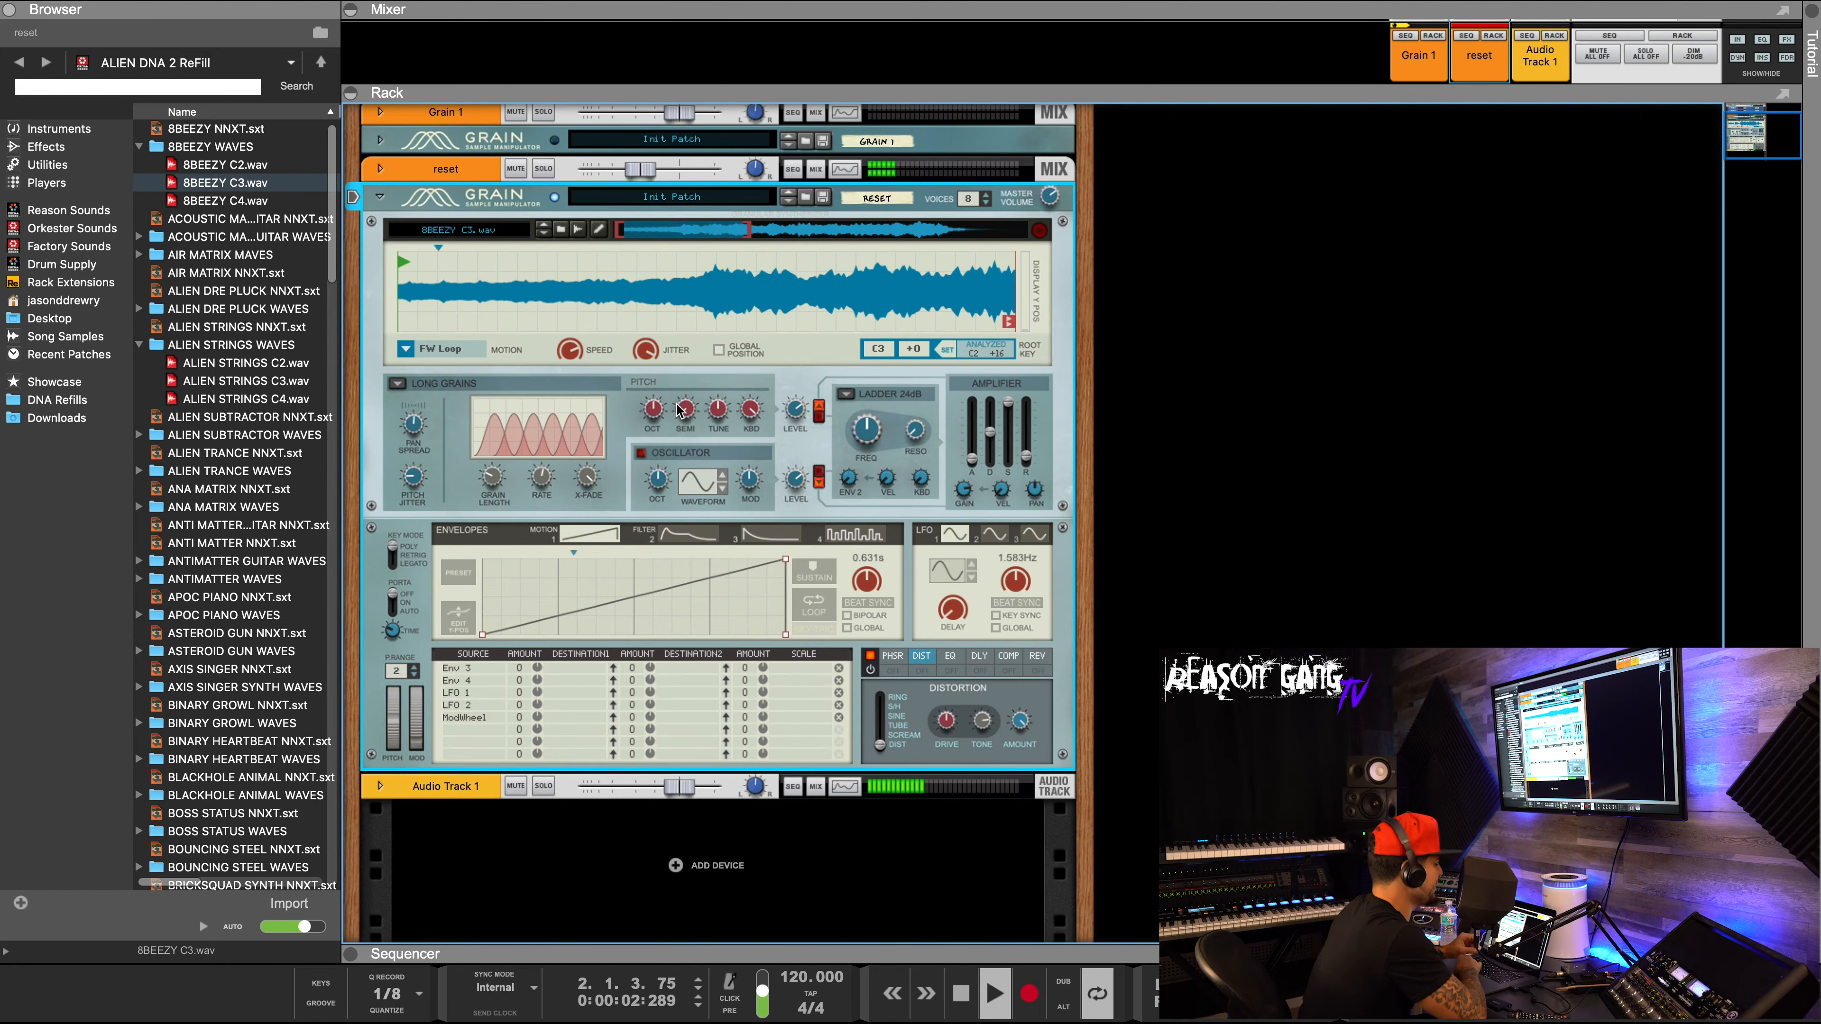
pyautogui.moveTo(654, 418)
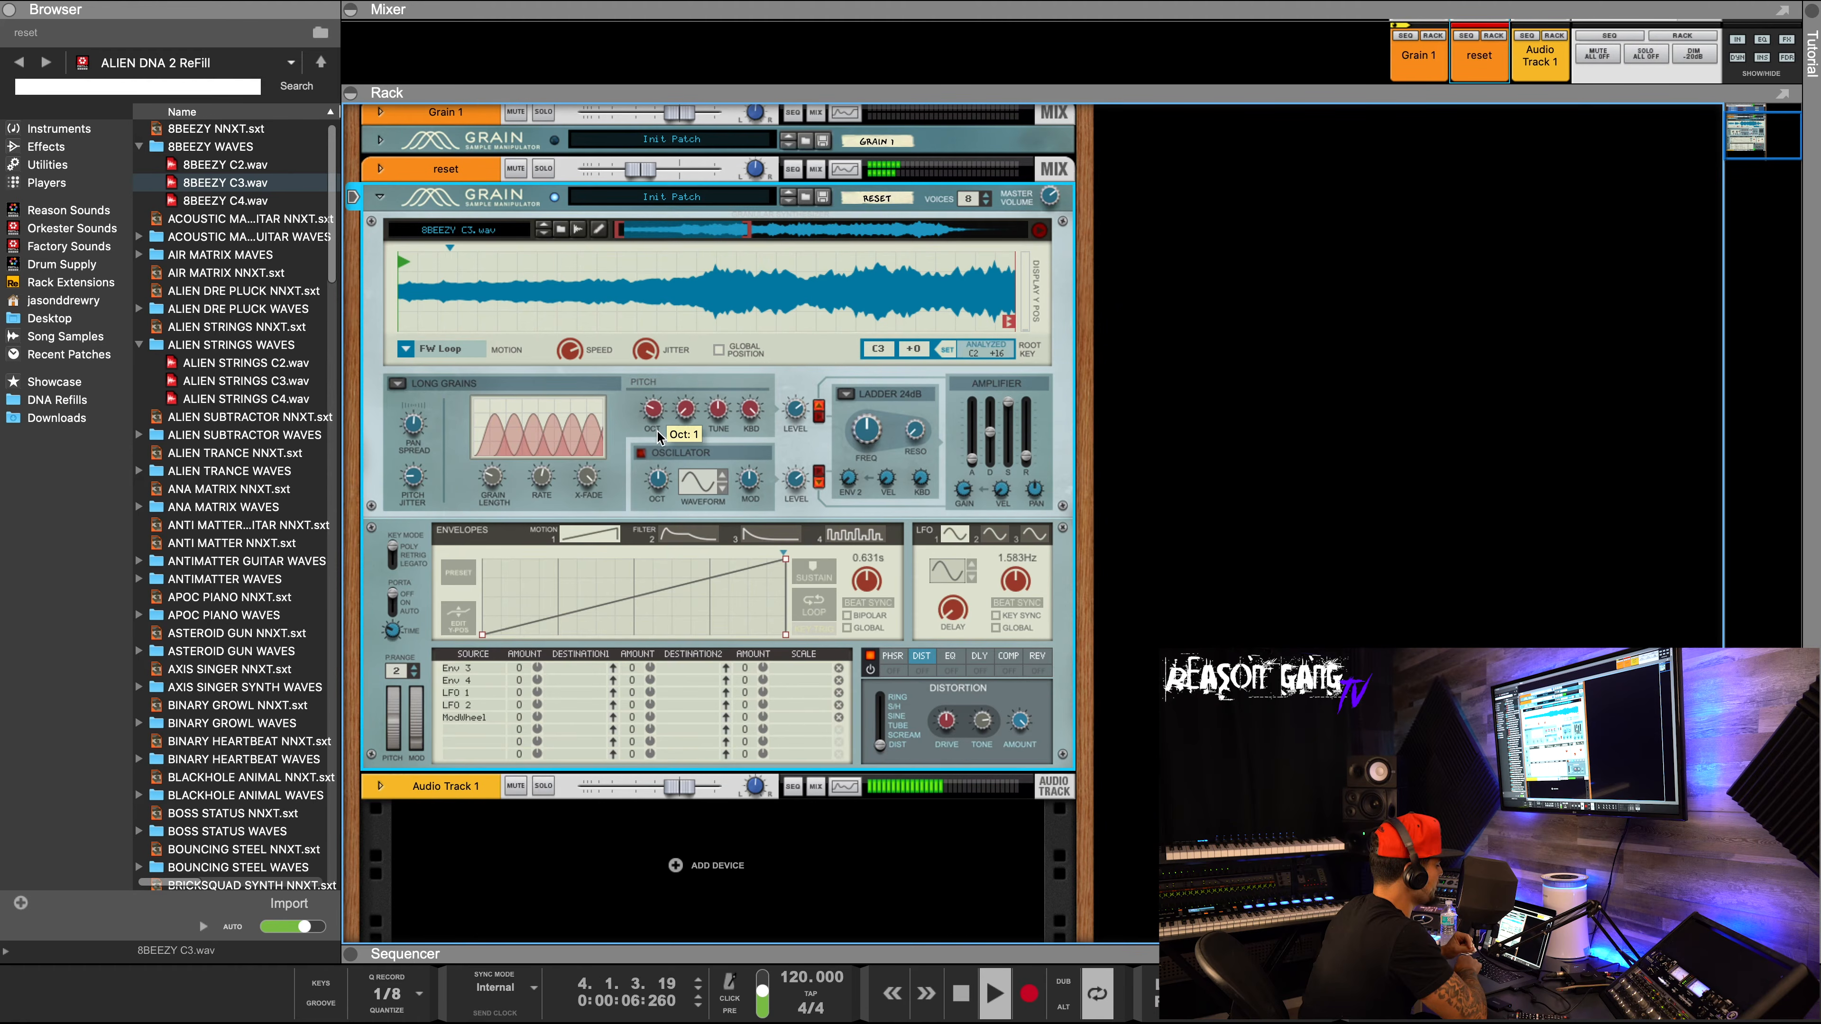
pyautogui.moveTo(657, 431); pyautogui.dragTo(655, 421)
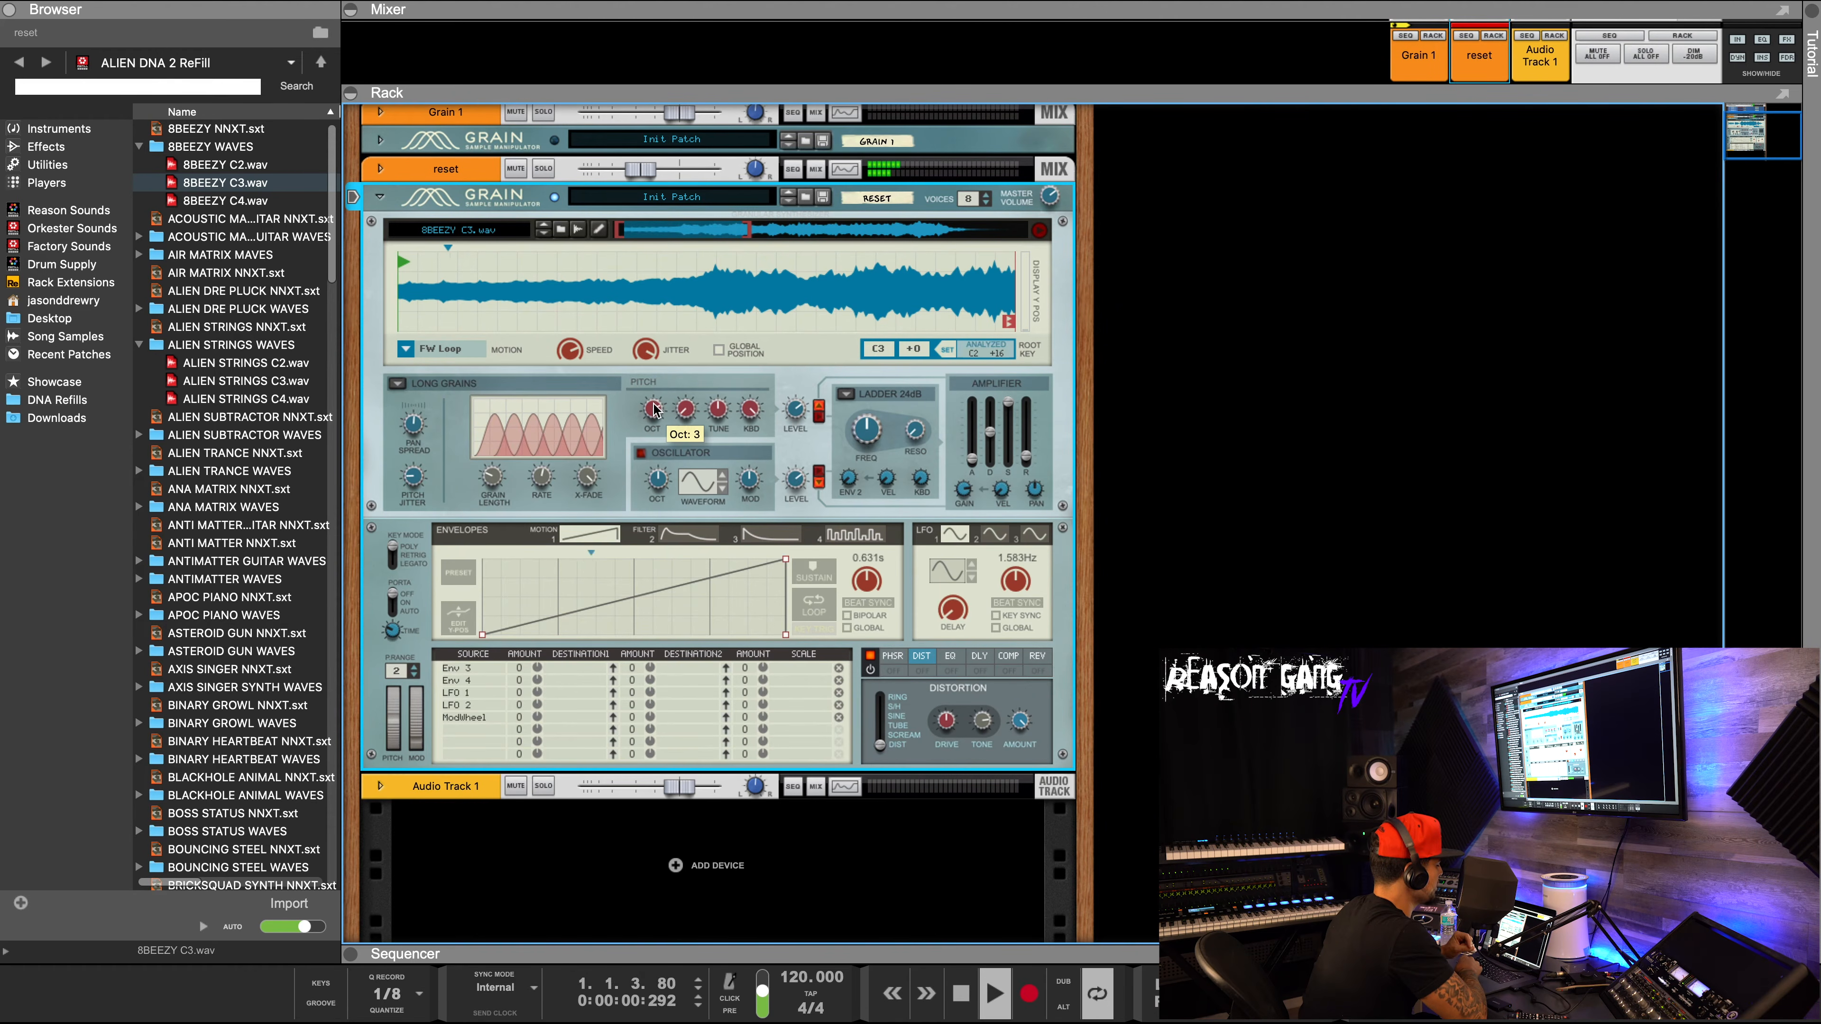
pyautogui.moveTo(684, 416); pyautogui.dragTo(685, 399)
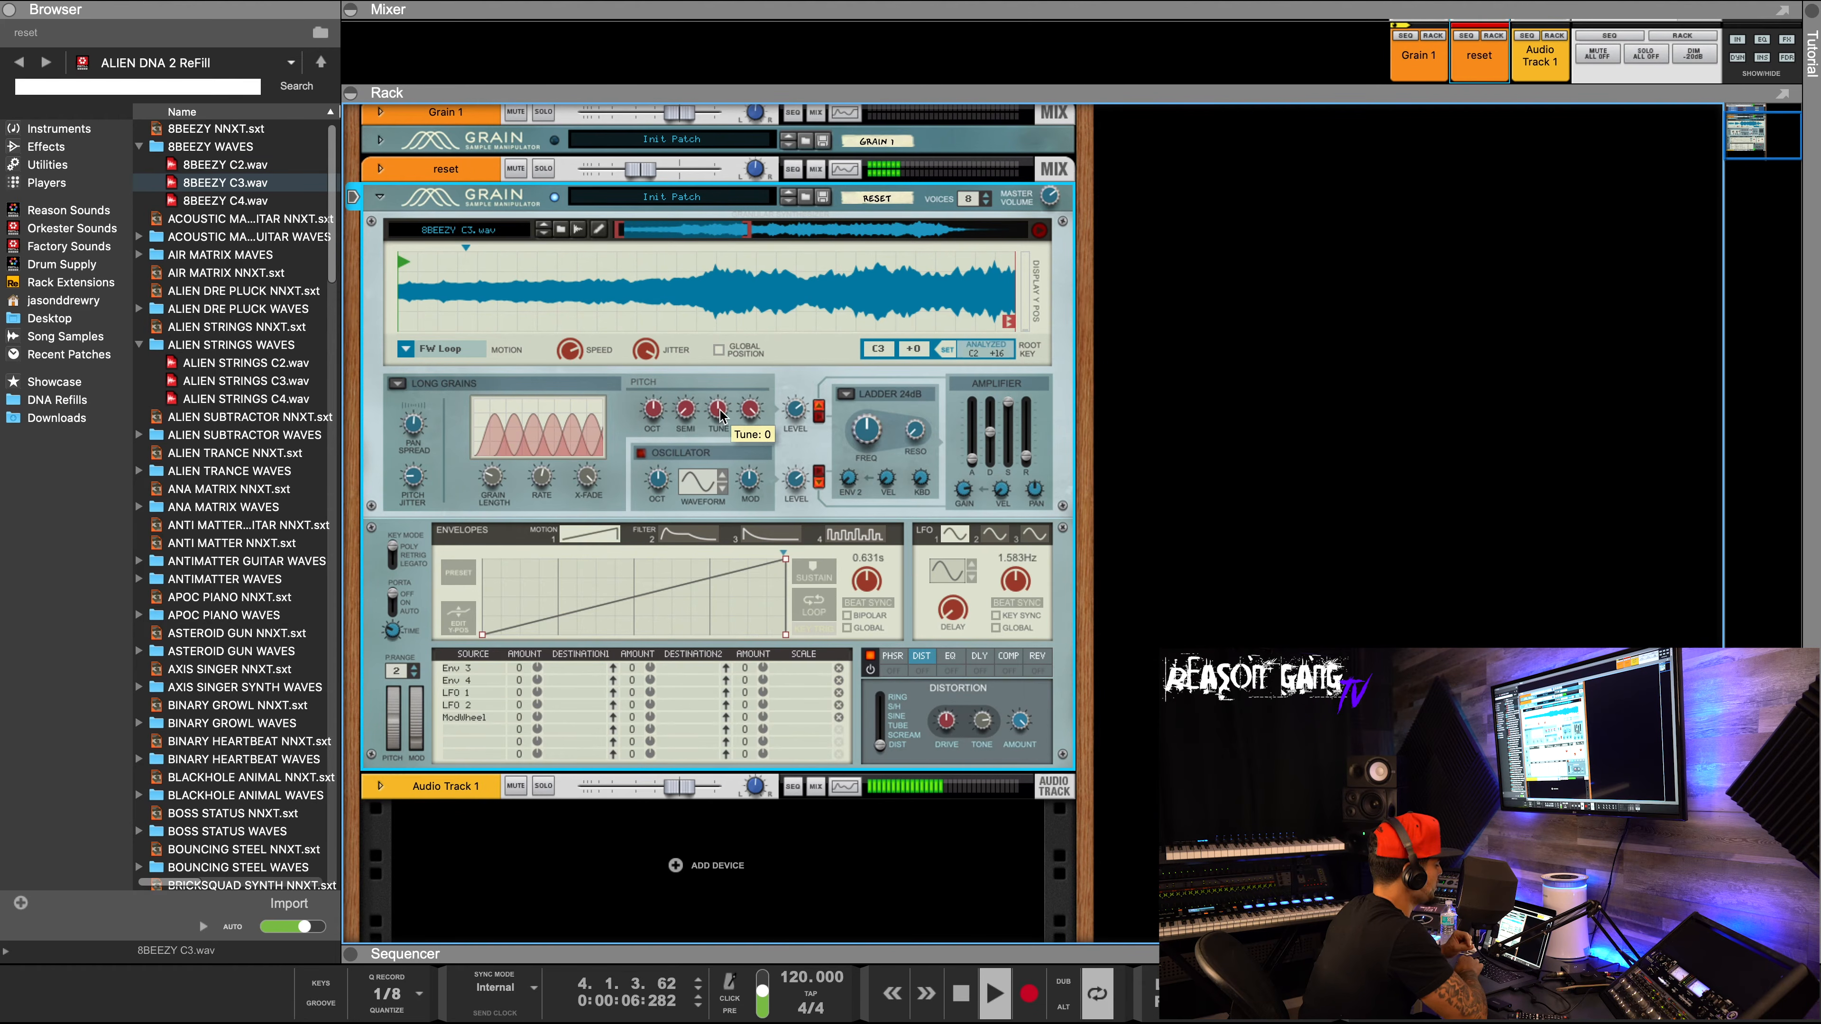
# Try sample Tune values such as 50 and 9 on the Grain device, and stop playback.
pyautogui.moveTo(721, 397); pyautogui.dragTo(720, 428)
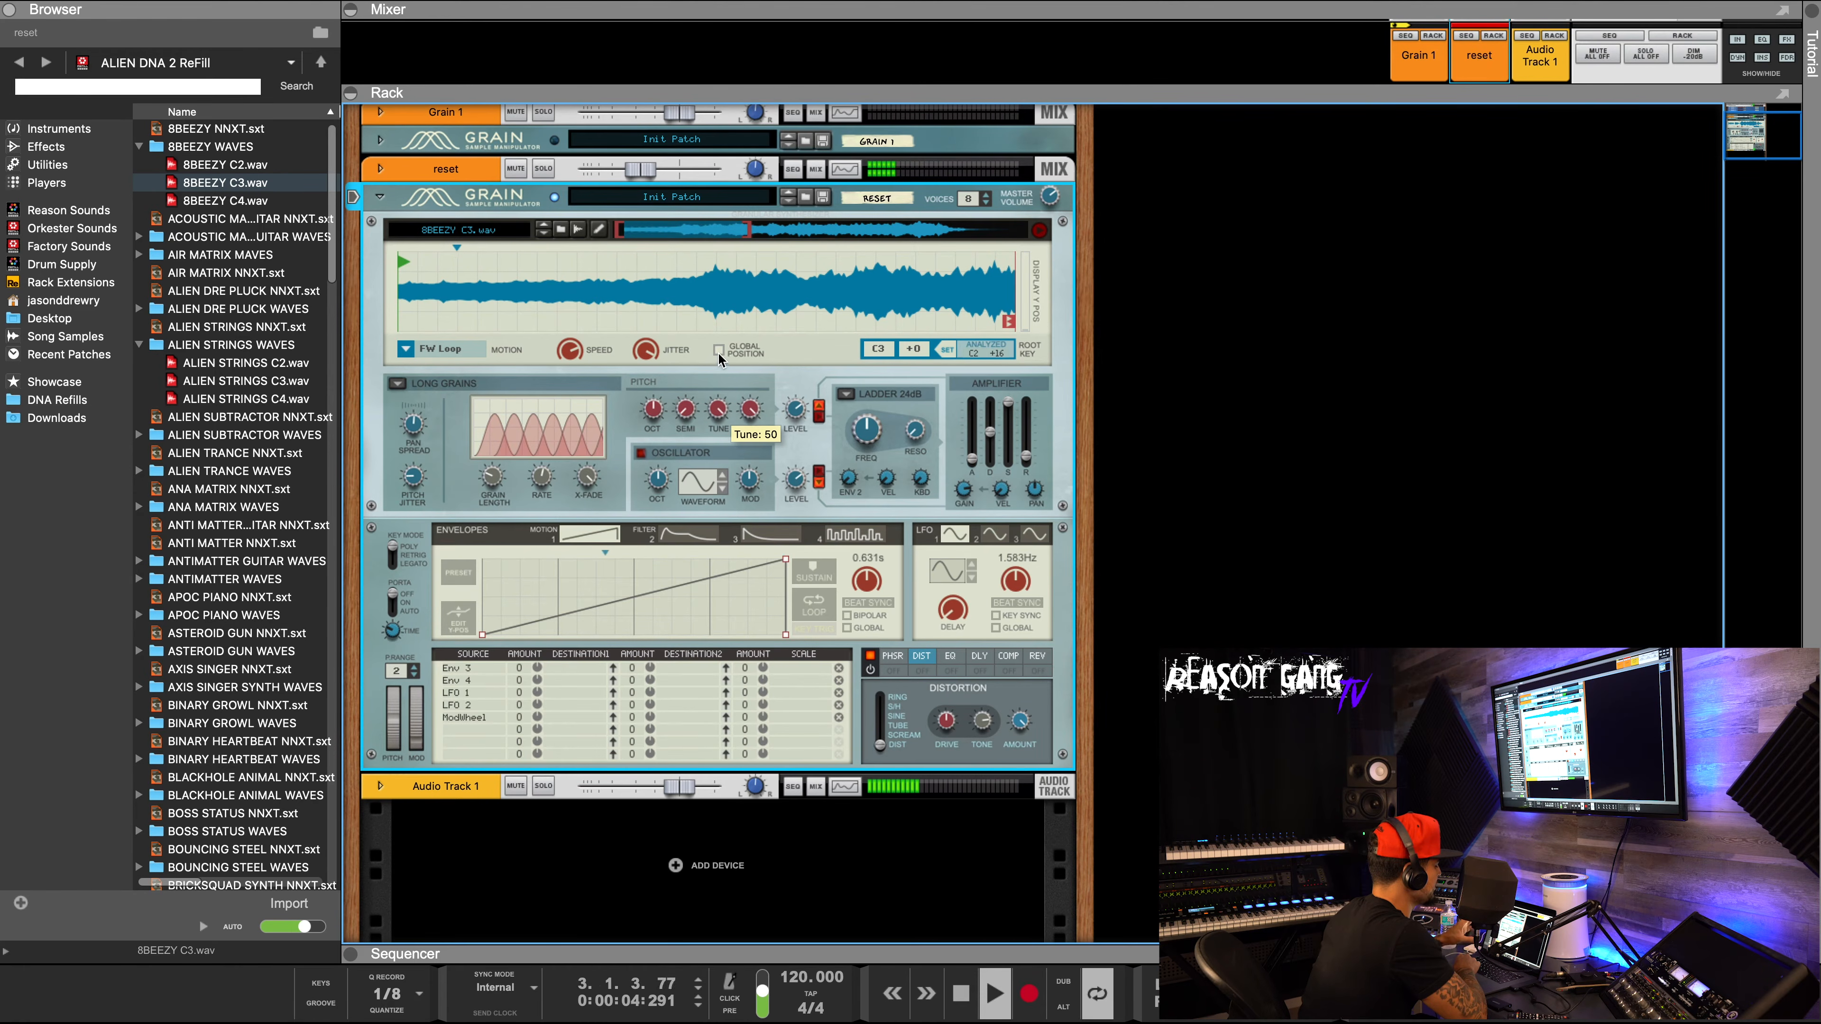
pyautogui.moveTo(713, 378); pyautogui.dragTo(717, 414)
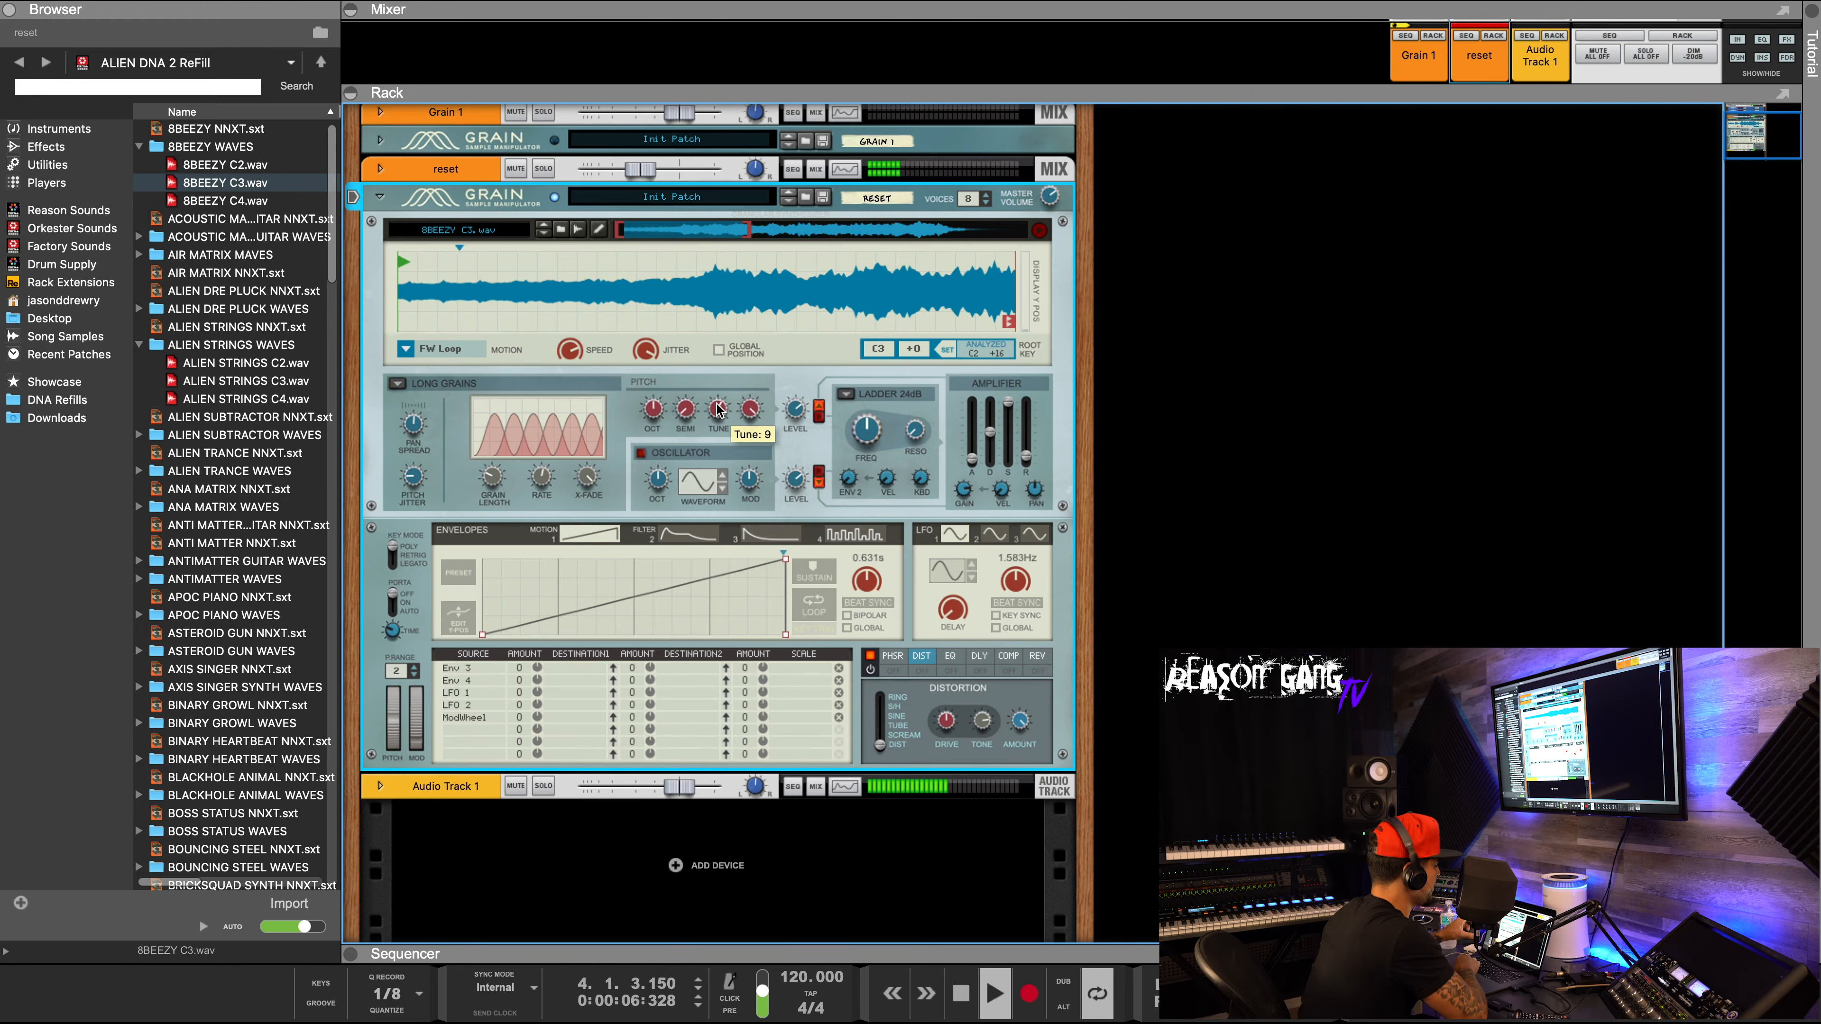
pyautogui.moveTo(717, 419); pyautogui.dragTo(737, 533)
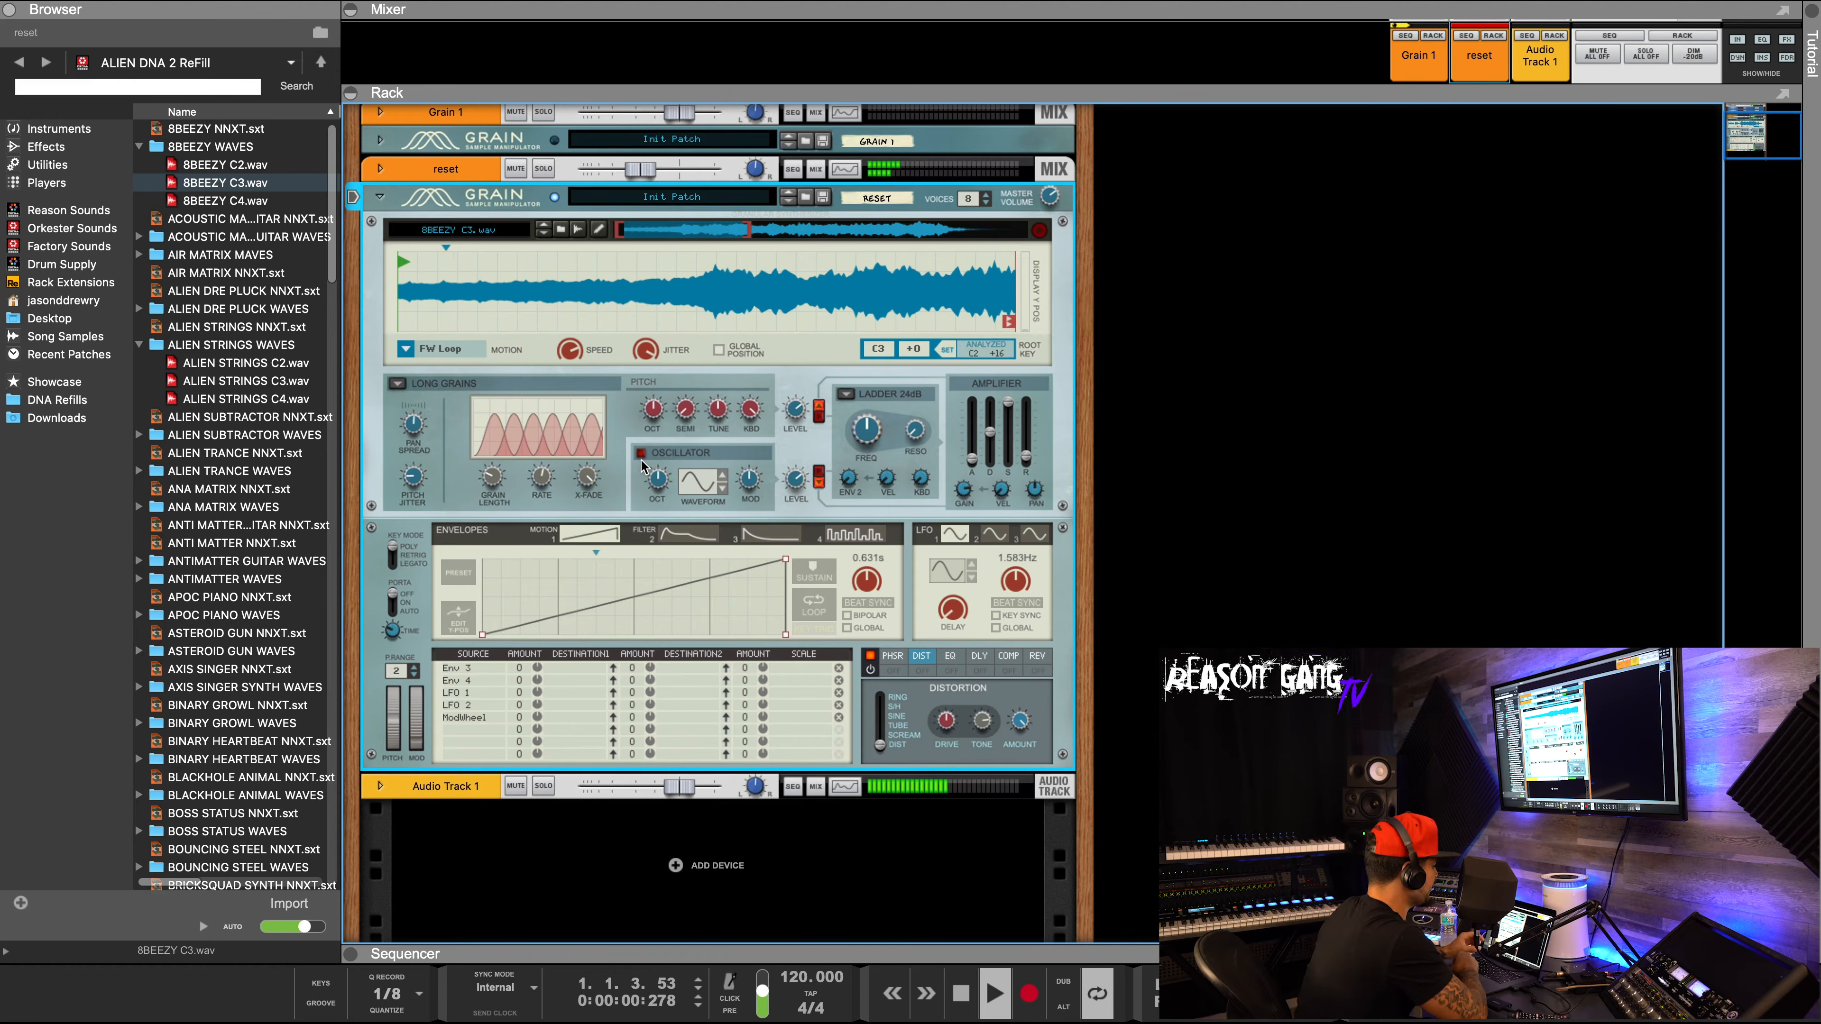
pyautogui.press('space')
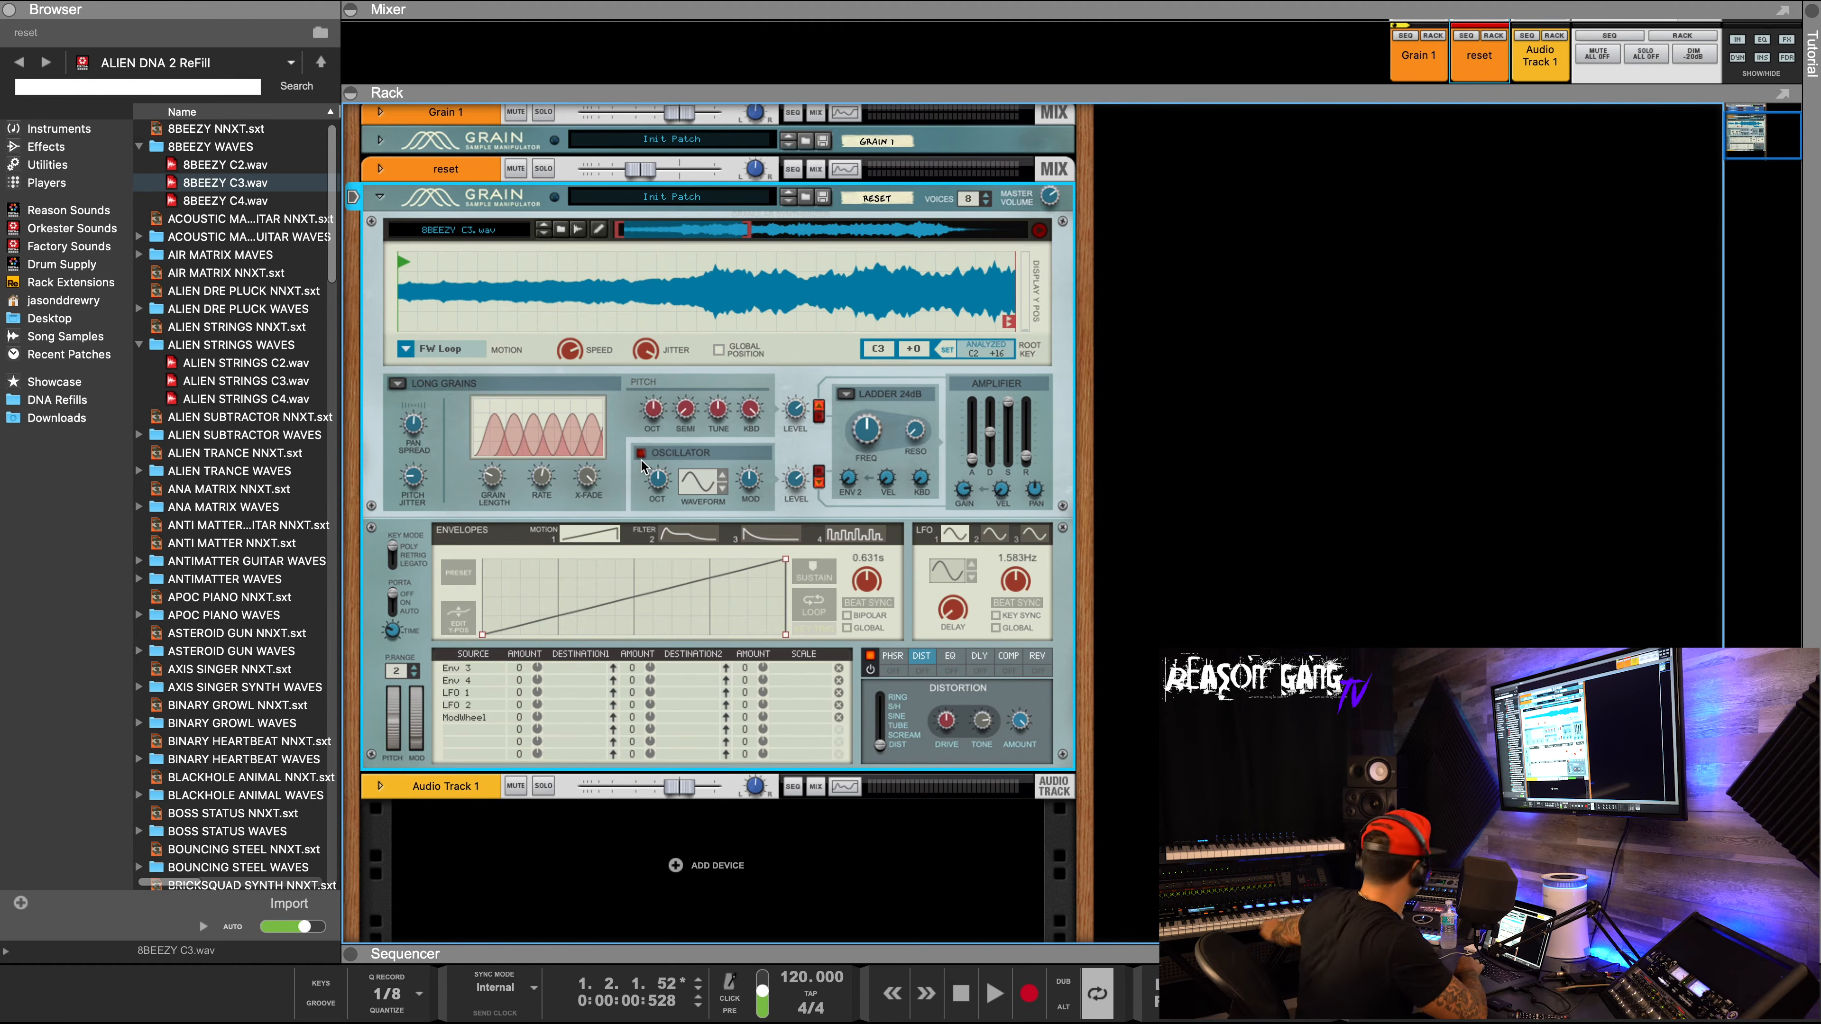
# Turn on the Grain oscillator and sweep its Mod amount down to 0.0% and up to 85.9%.
pyautogui.click(641, 453)
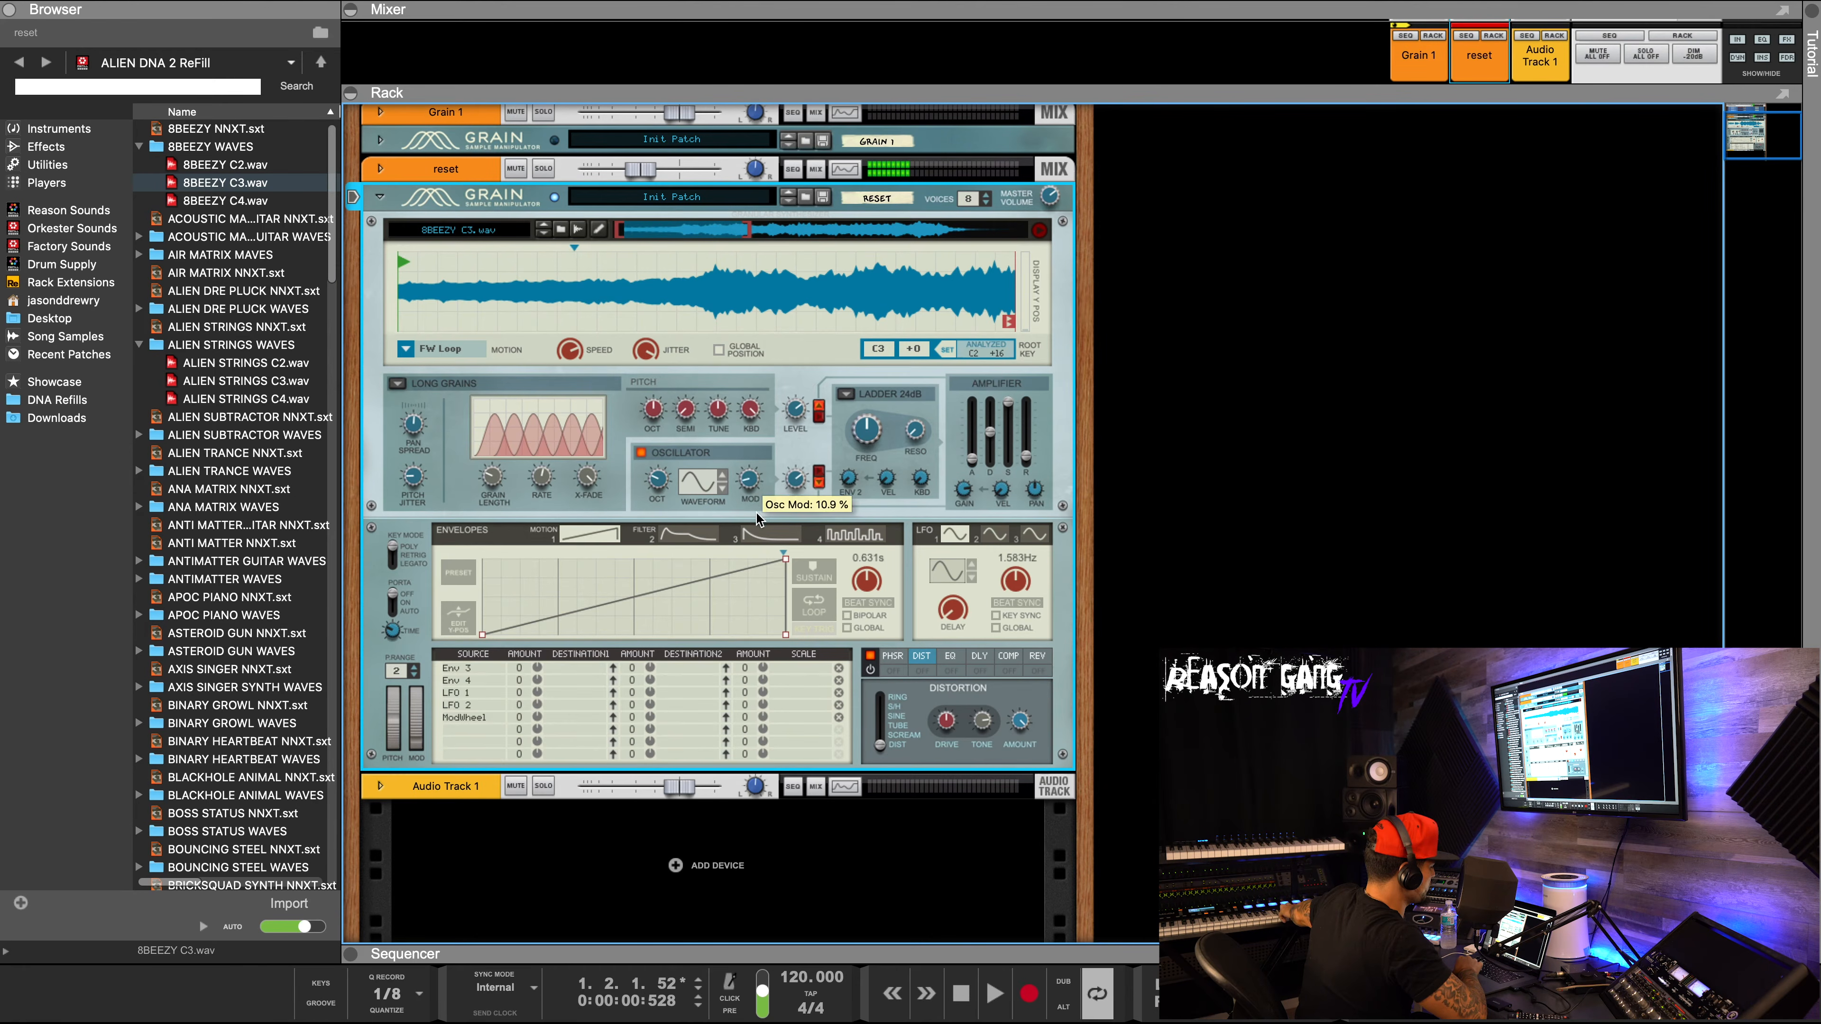
pyautogui.moveTo(753, 489); pyautogui.dragTo(743, 564)
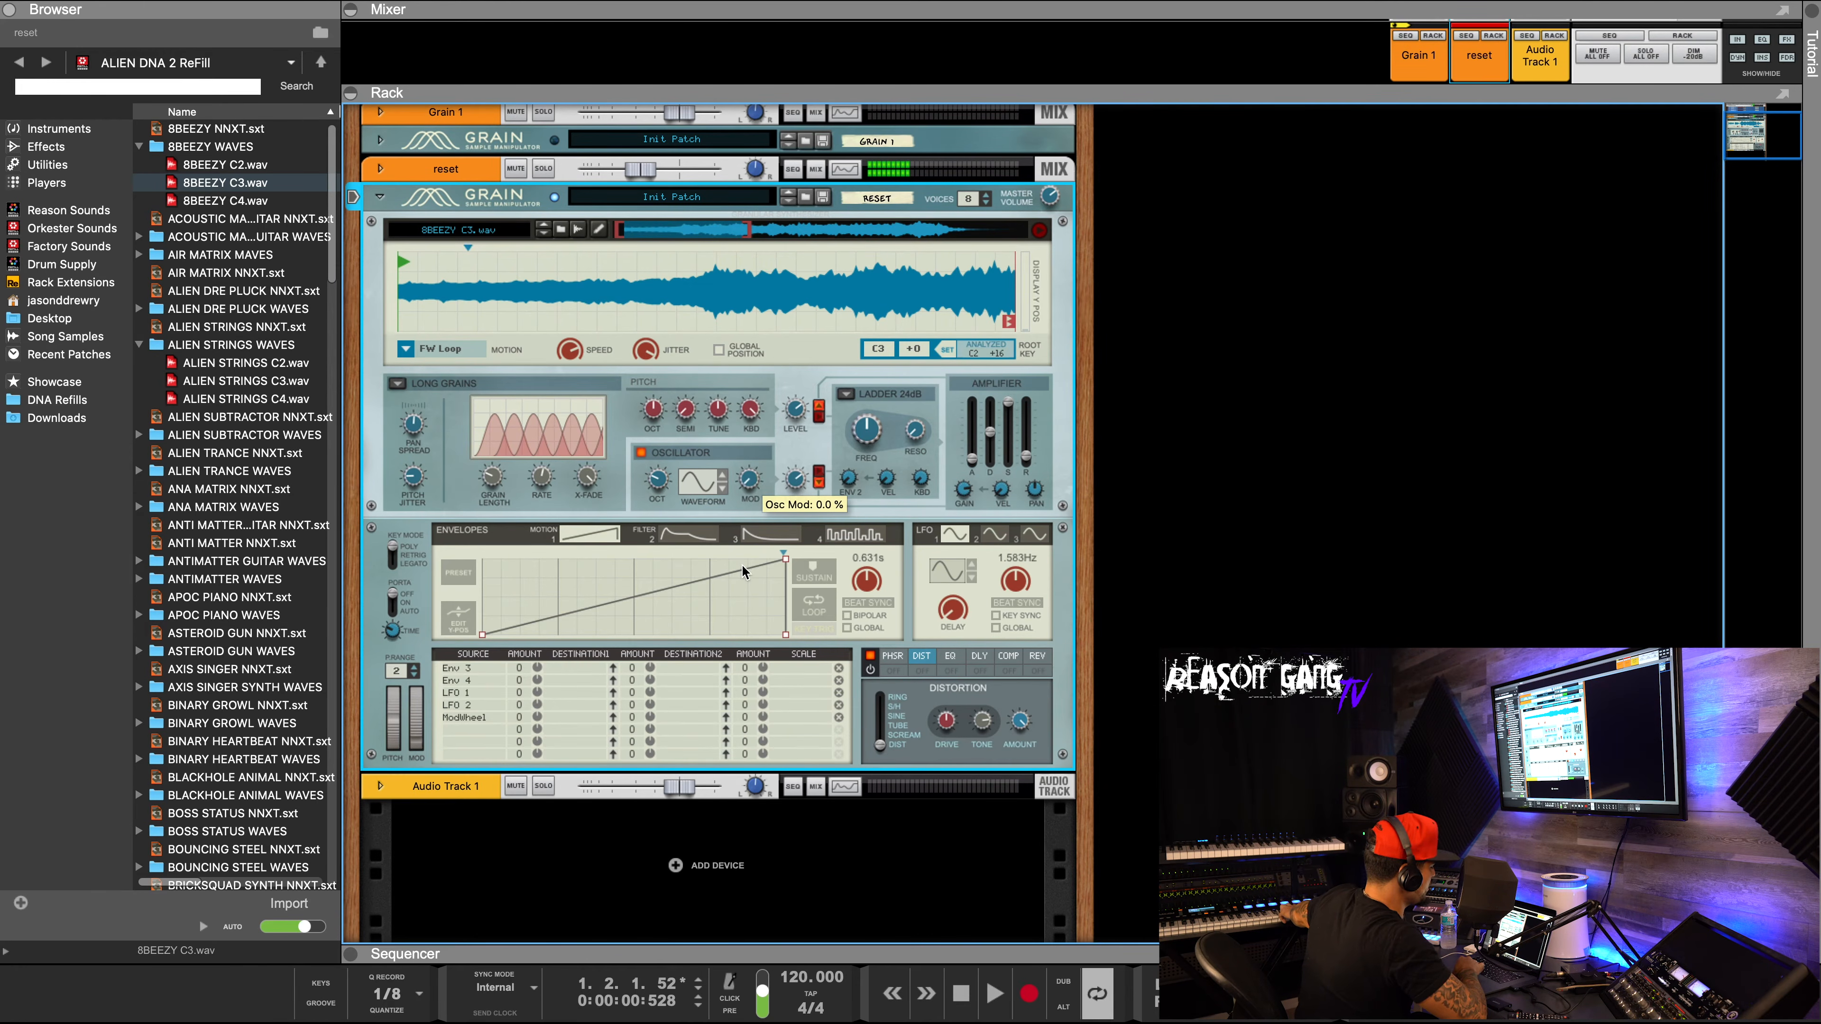
pyautogui.moveTo(741, 564); pyautogui.dragTo(761, 473)
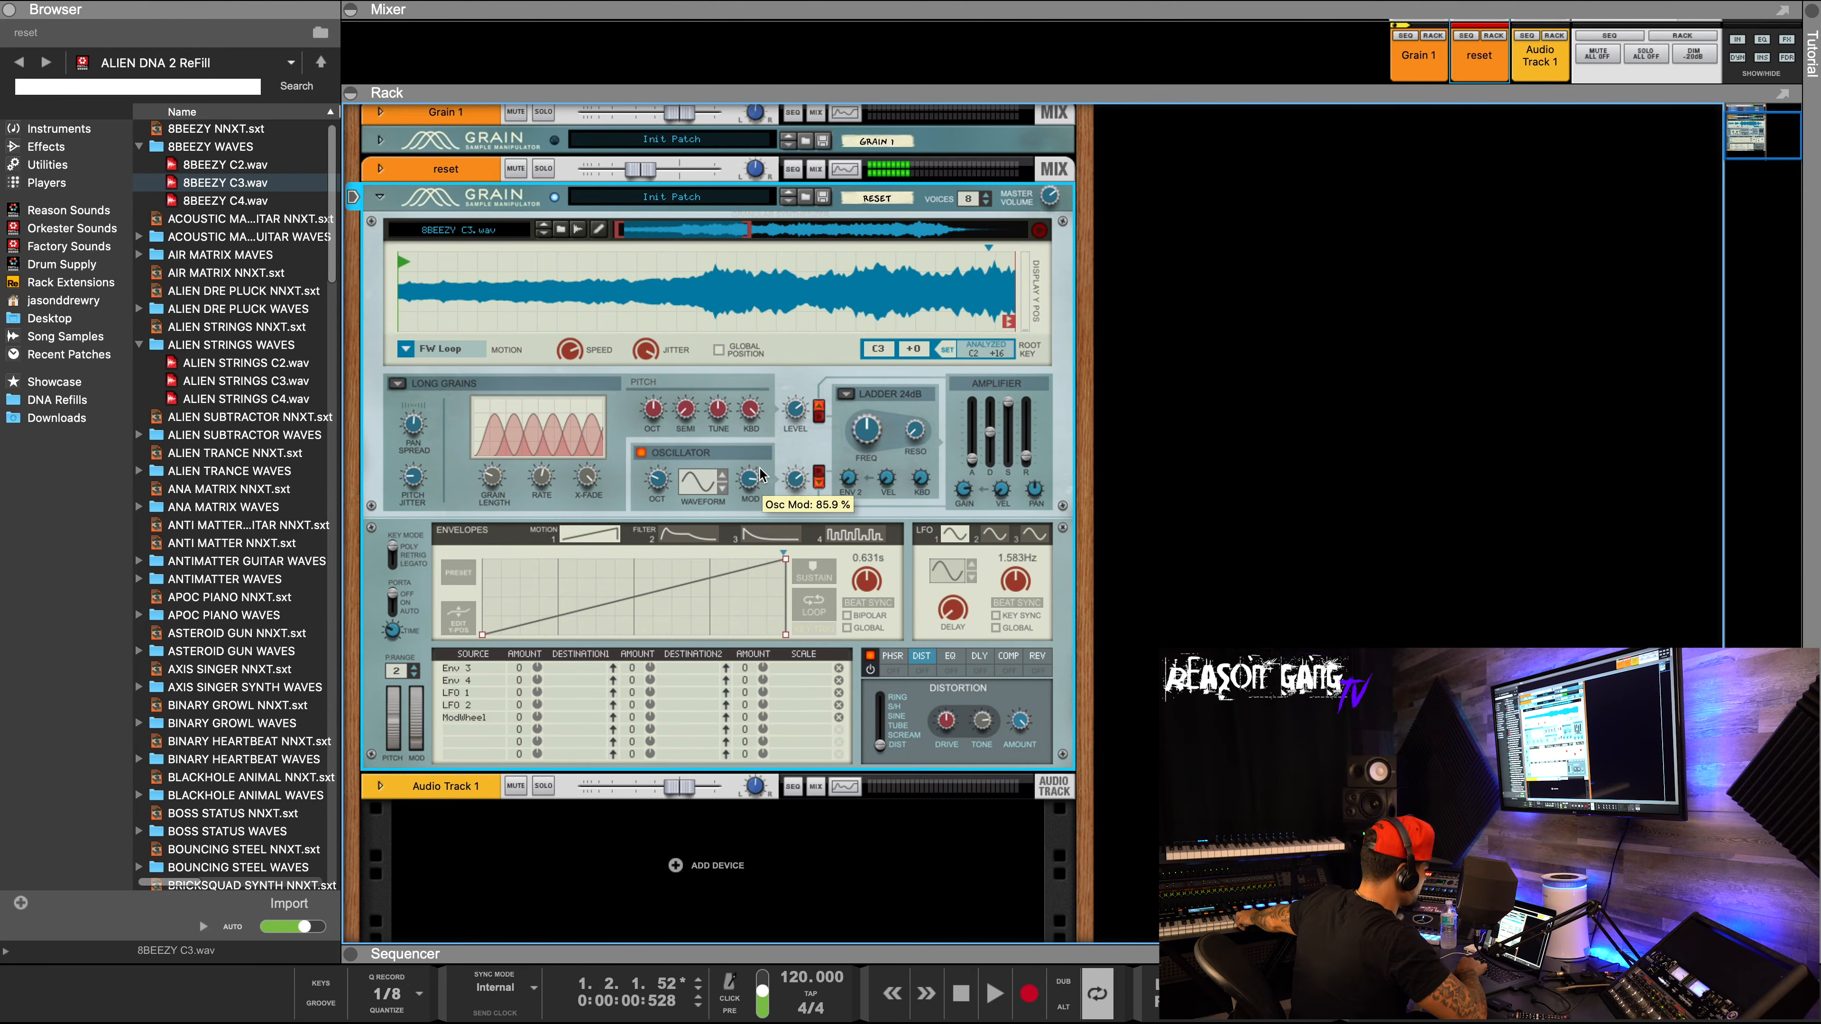
# Audition the other oscillator waveforms and return to the sine wave.
pyautogui.click(722, 476)
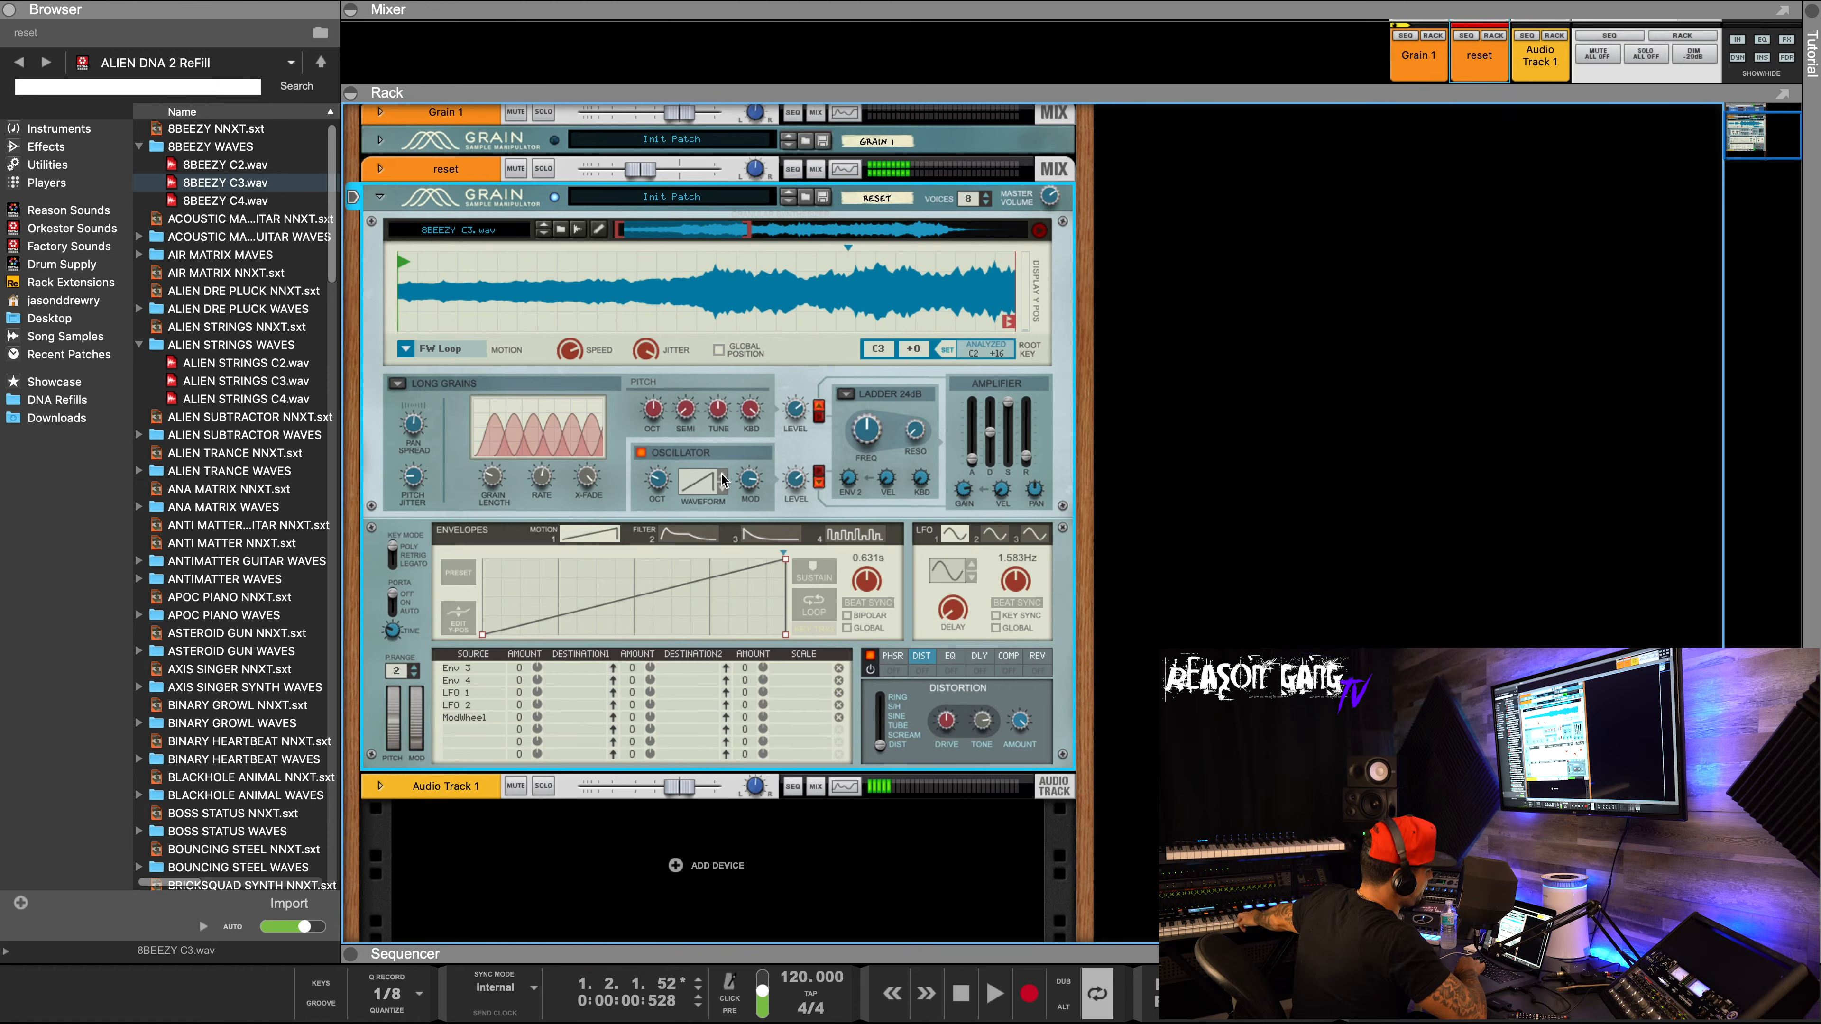
pyautogui.click(721, 476)
pyautogui.click(721, 476)
pyautogui.click(722, 475)
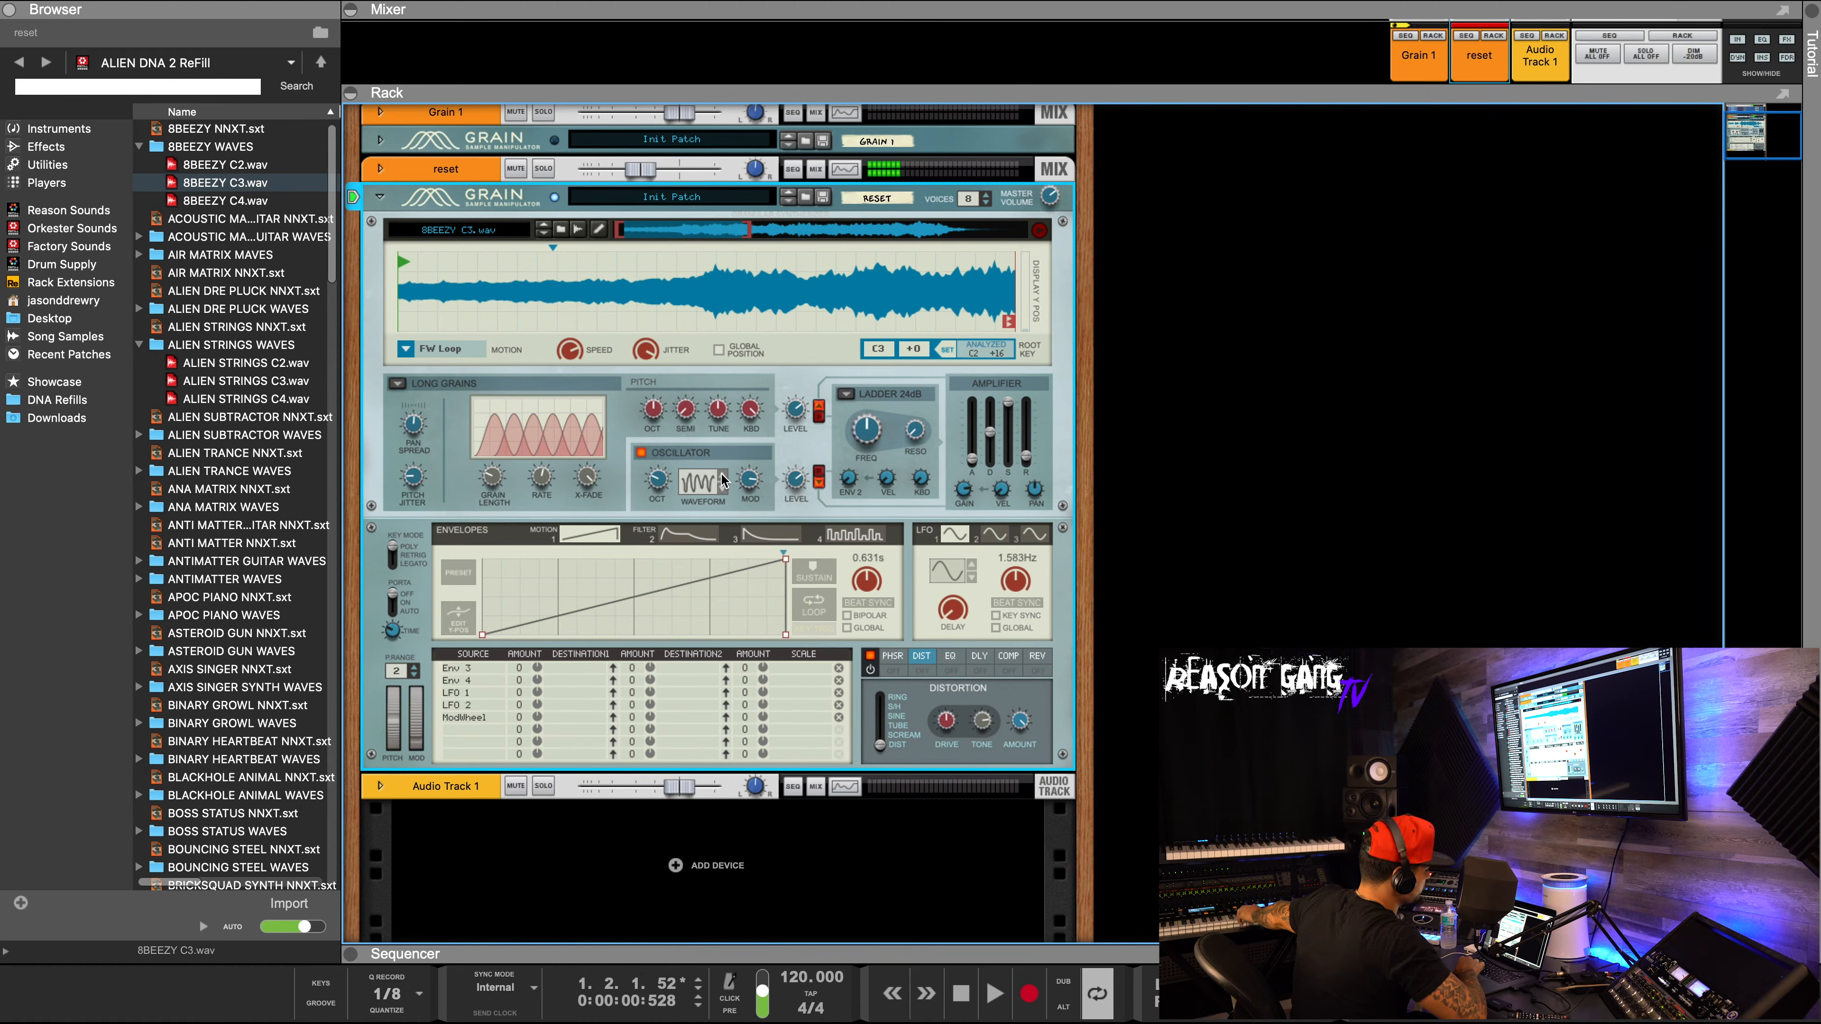
pyautogui.click(721, 488)
pyautogui.click(721, 488)
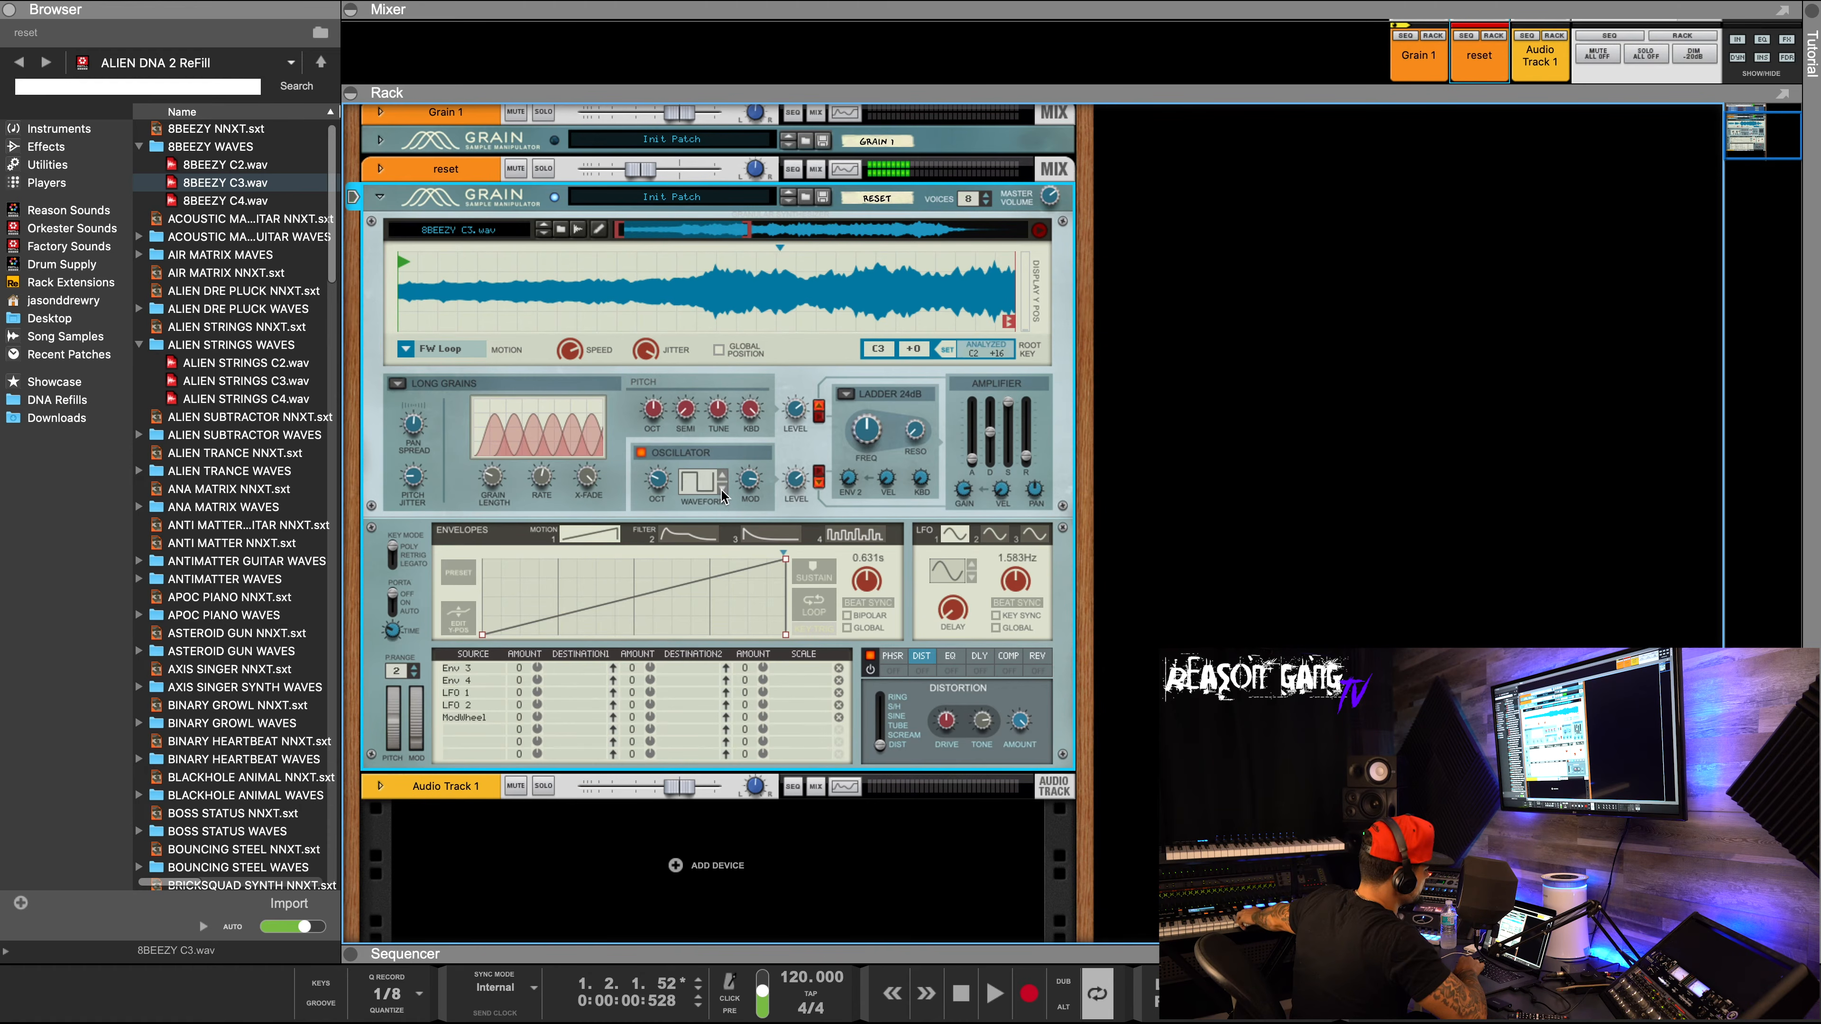
pyautogui.click(721, 489)
pyautogui.click(722, 490)
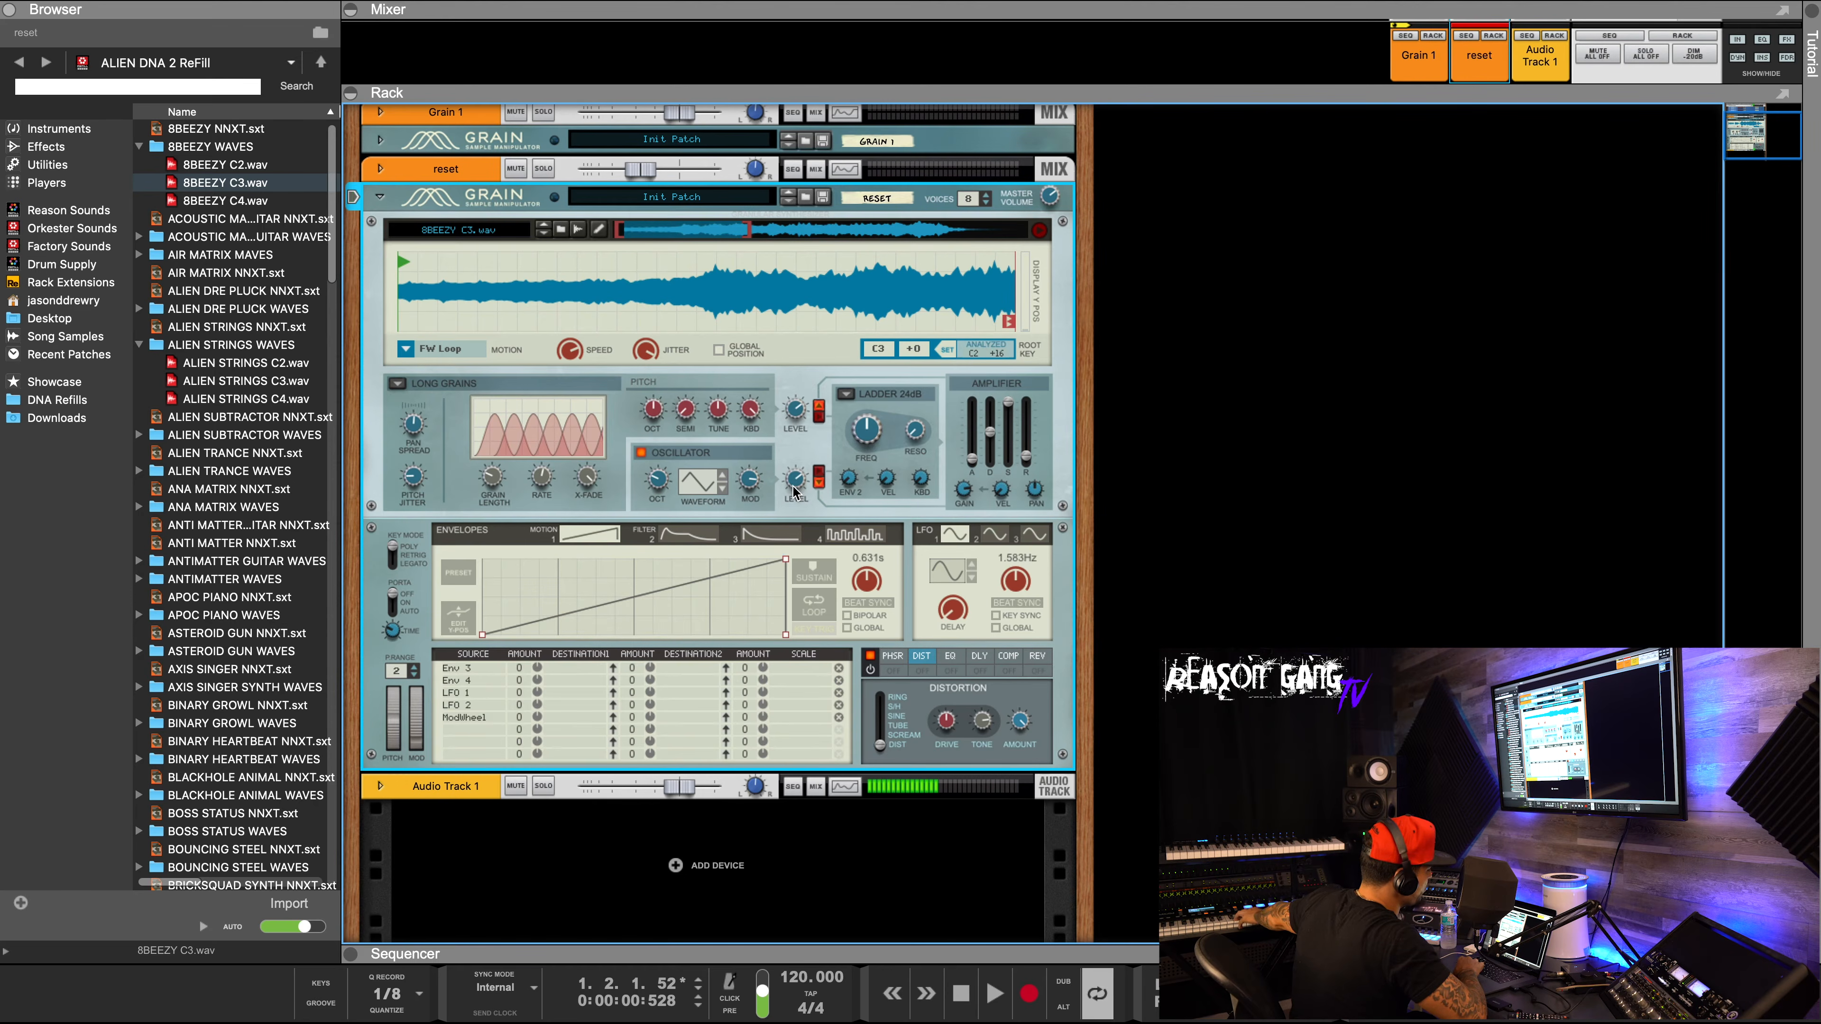
# Lower the oscillator Level to -13.9 dB and compare the sound with the oscillator off and on.
pyautogui.moveTo(794, 490)
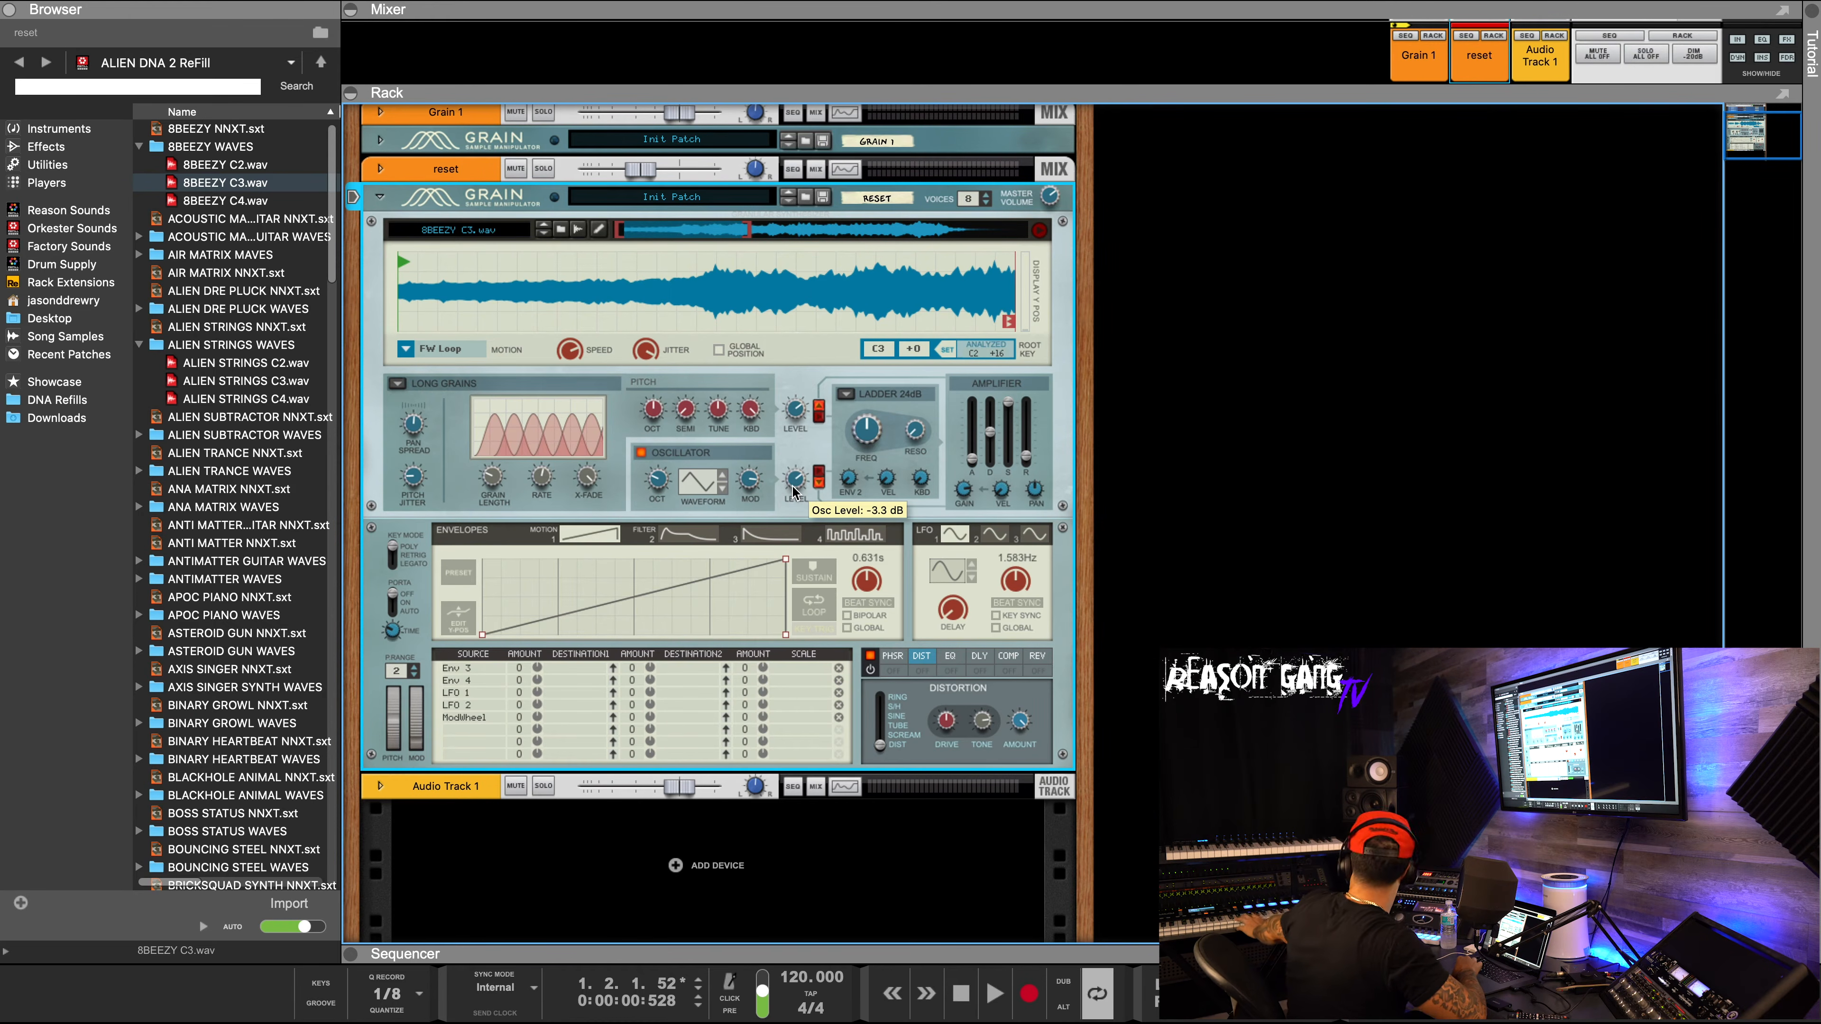
pyautogui.moveTo(798, 486); pyautogui.dragTo(807, 498)
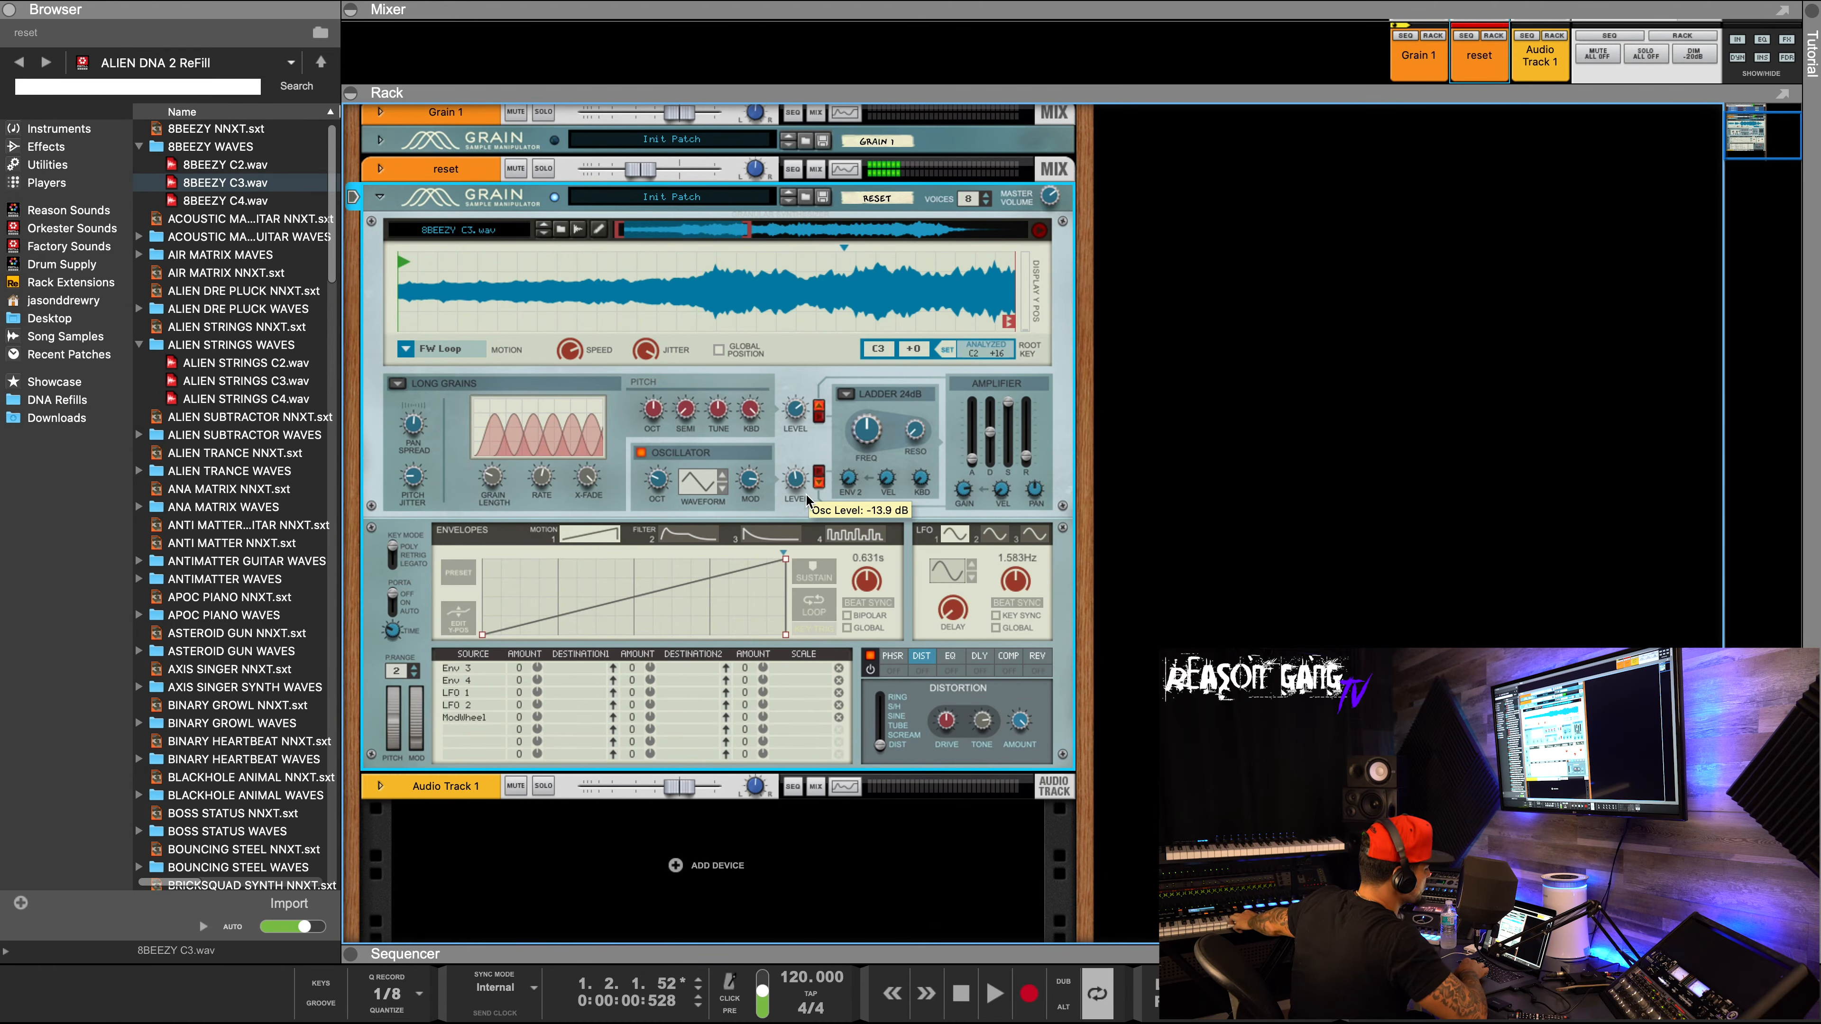
pyautogui.click(640, 455)
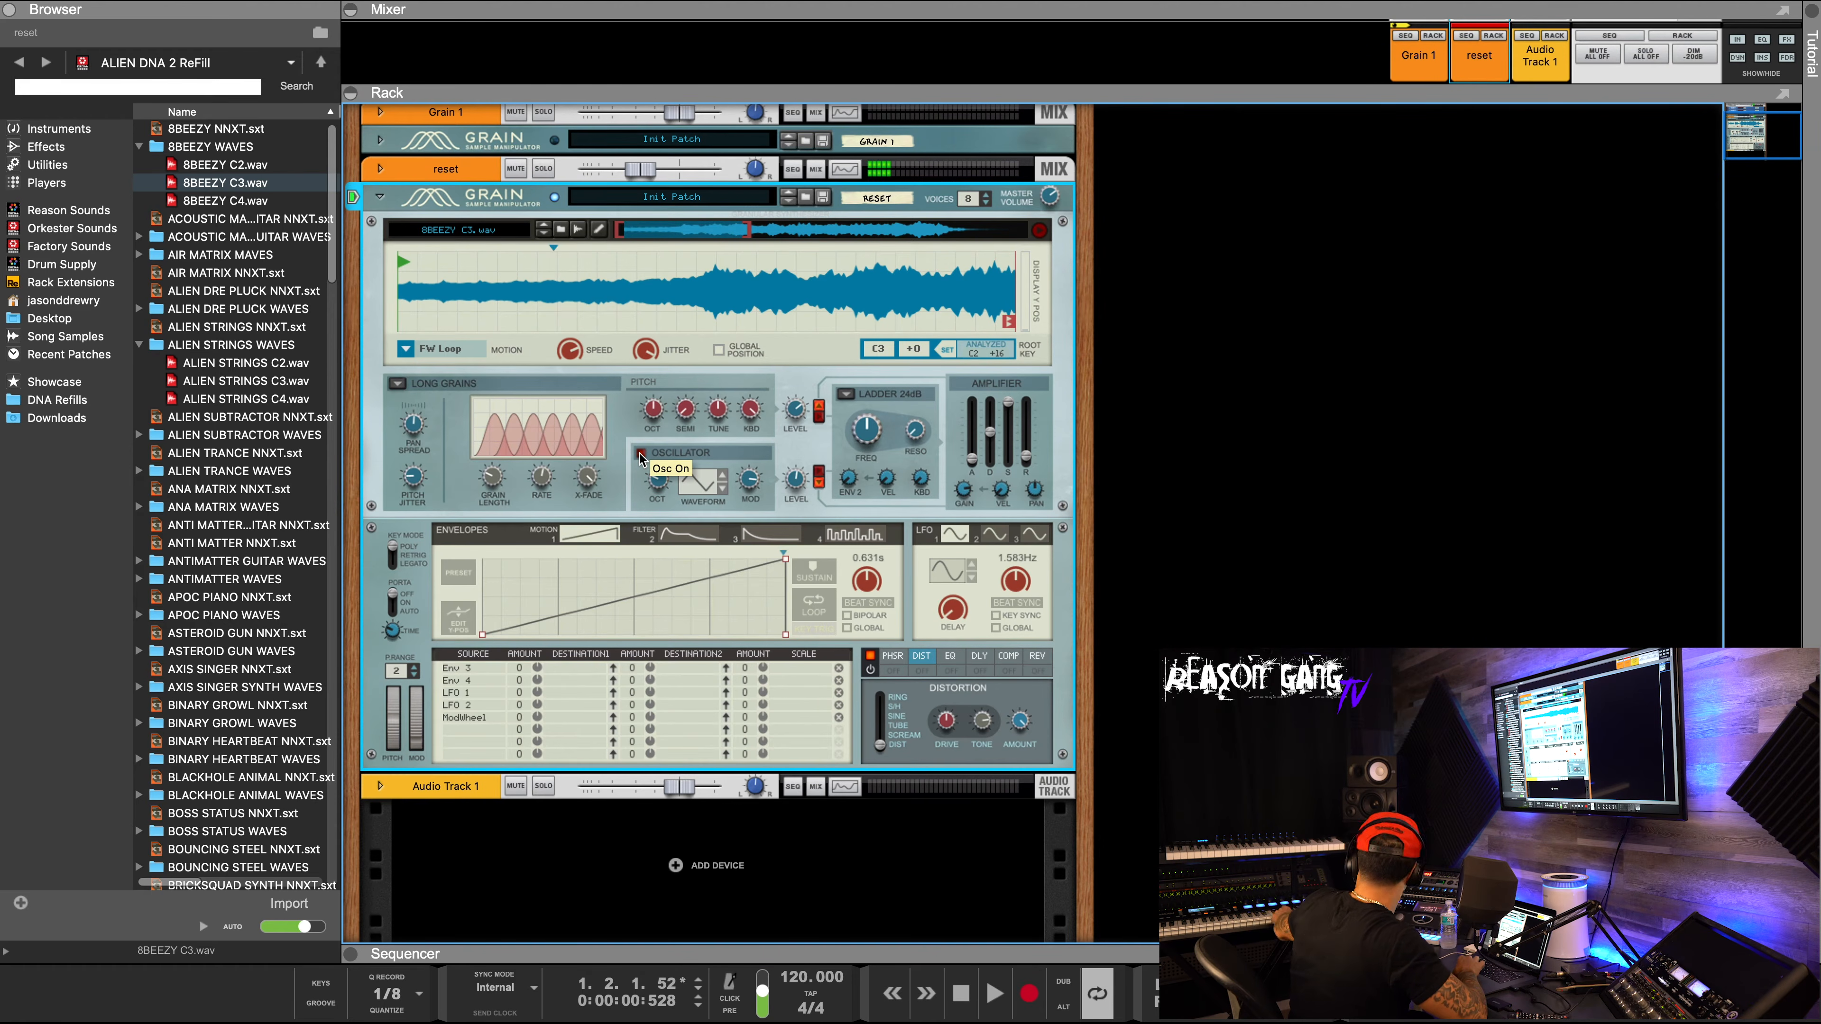
pyautogui.click(641, 455)
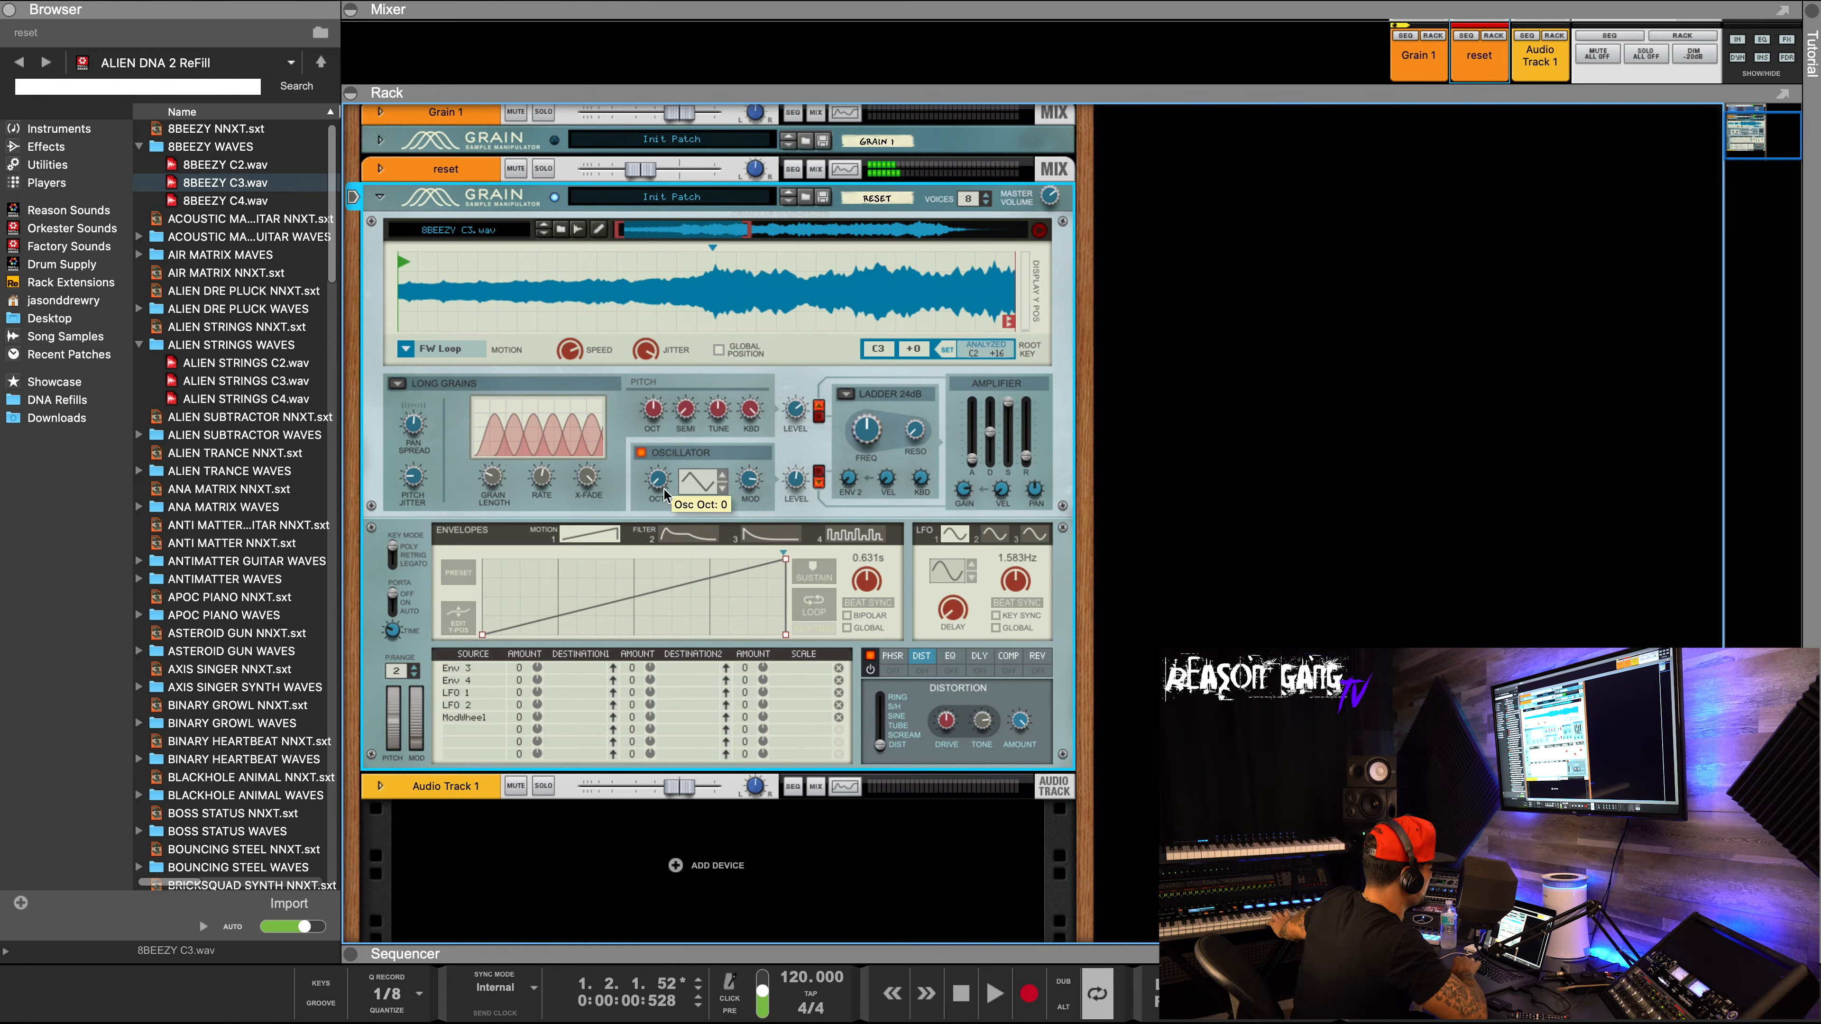
pyautogui.scroll(3, 795, 479)
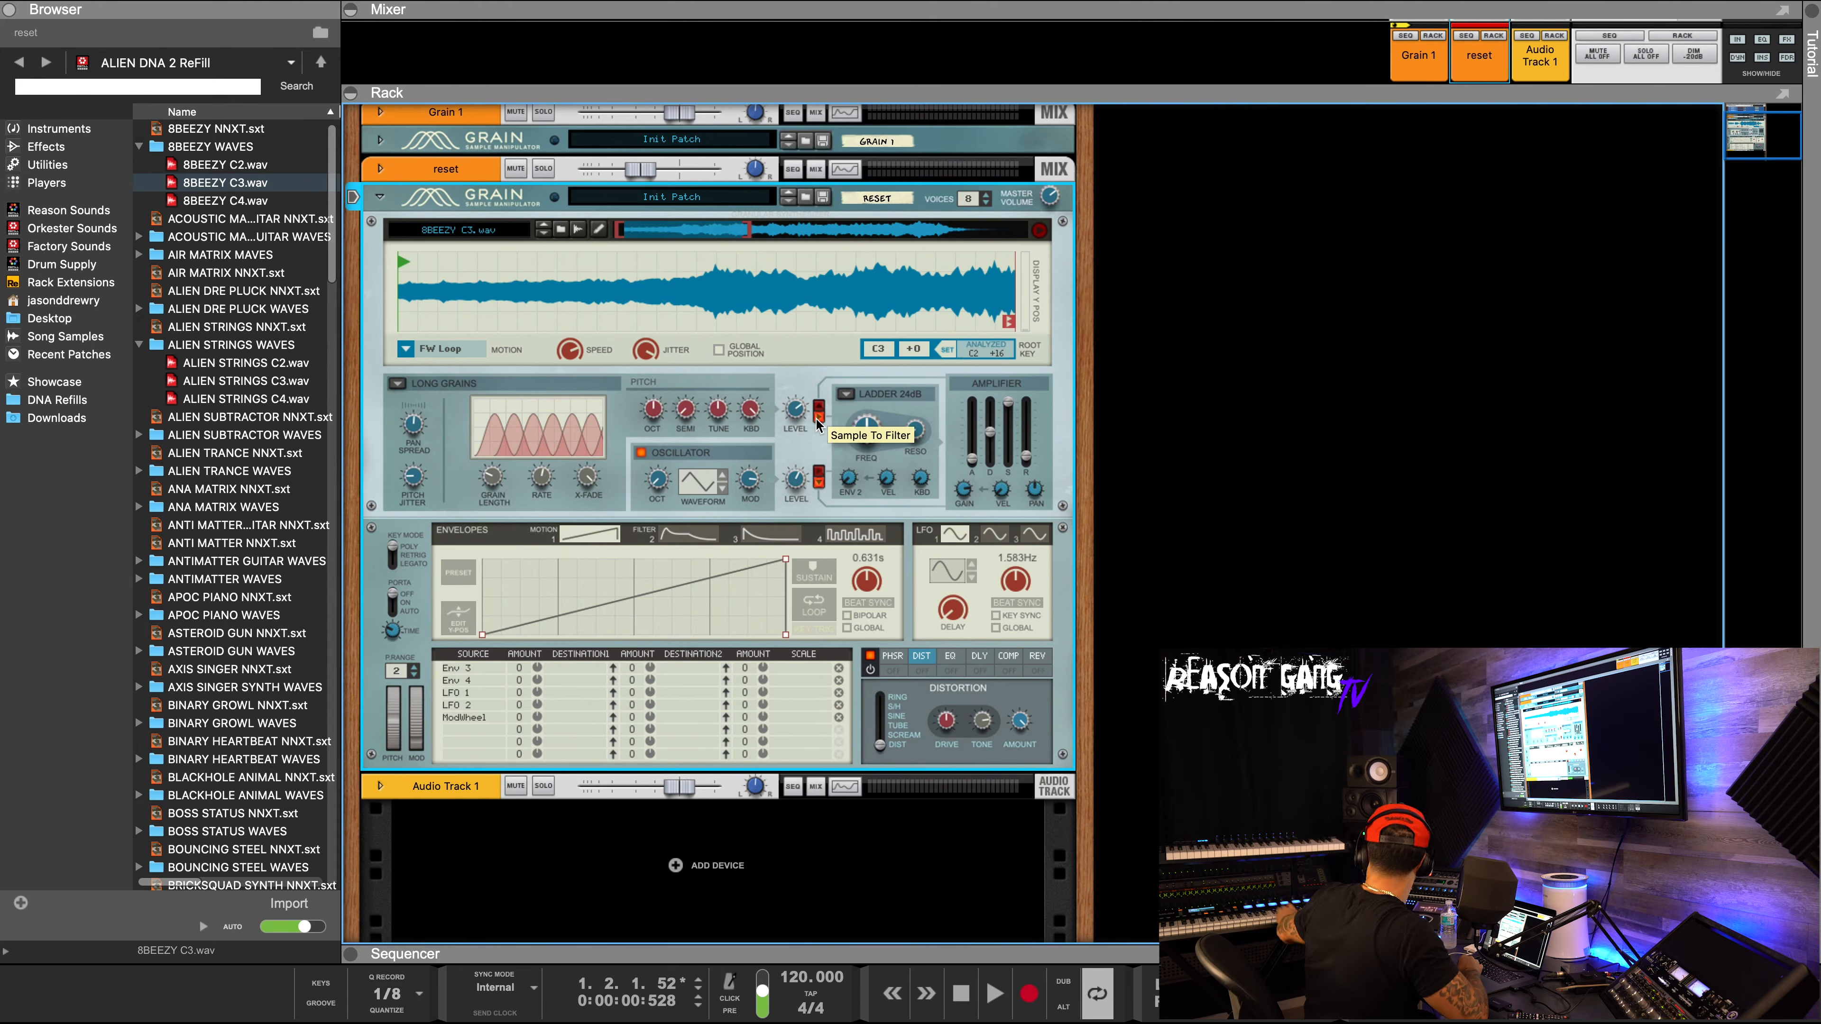
# Play the clip, toggle the Sample To Filter routing and review the filter types, keeping LP Ladder 24dB.
pyautogui.press('space')
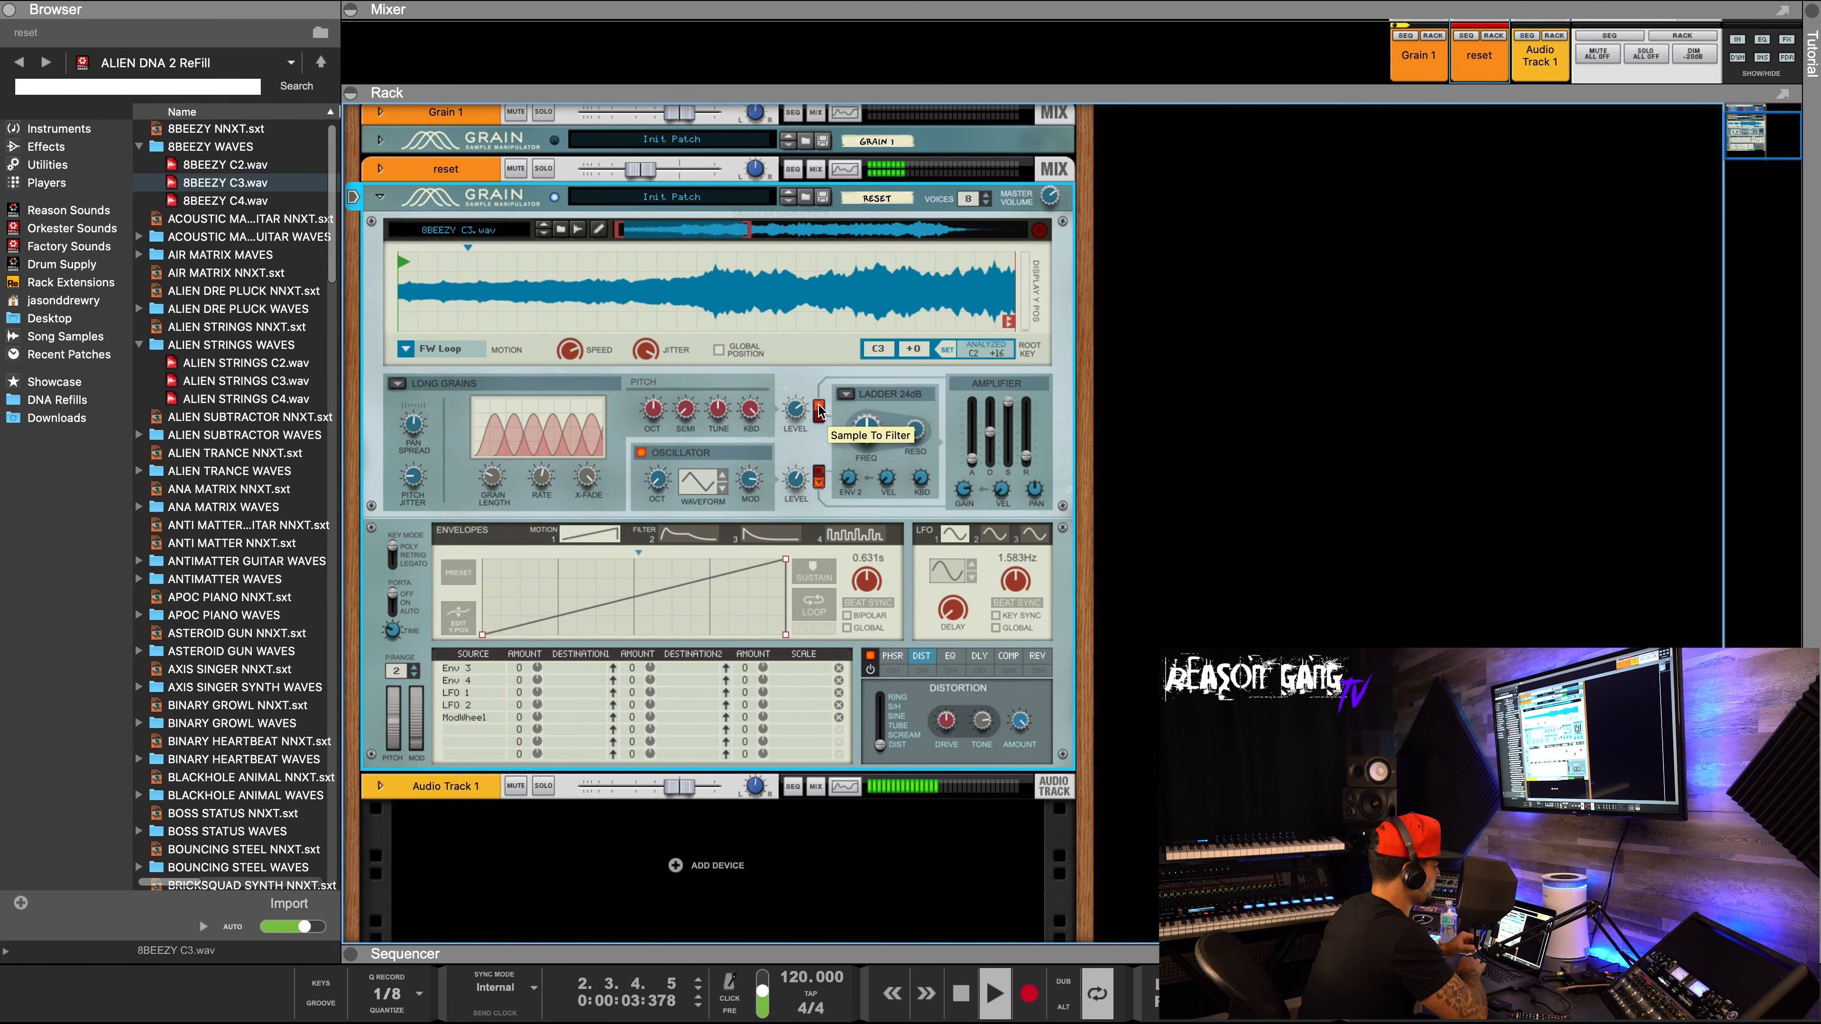
pyautogui.click(821, 419)
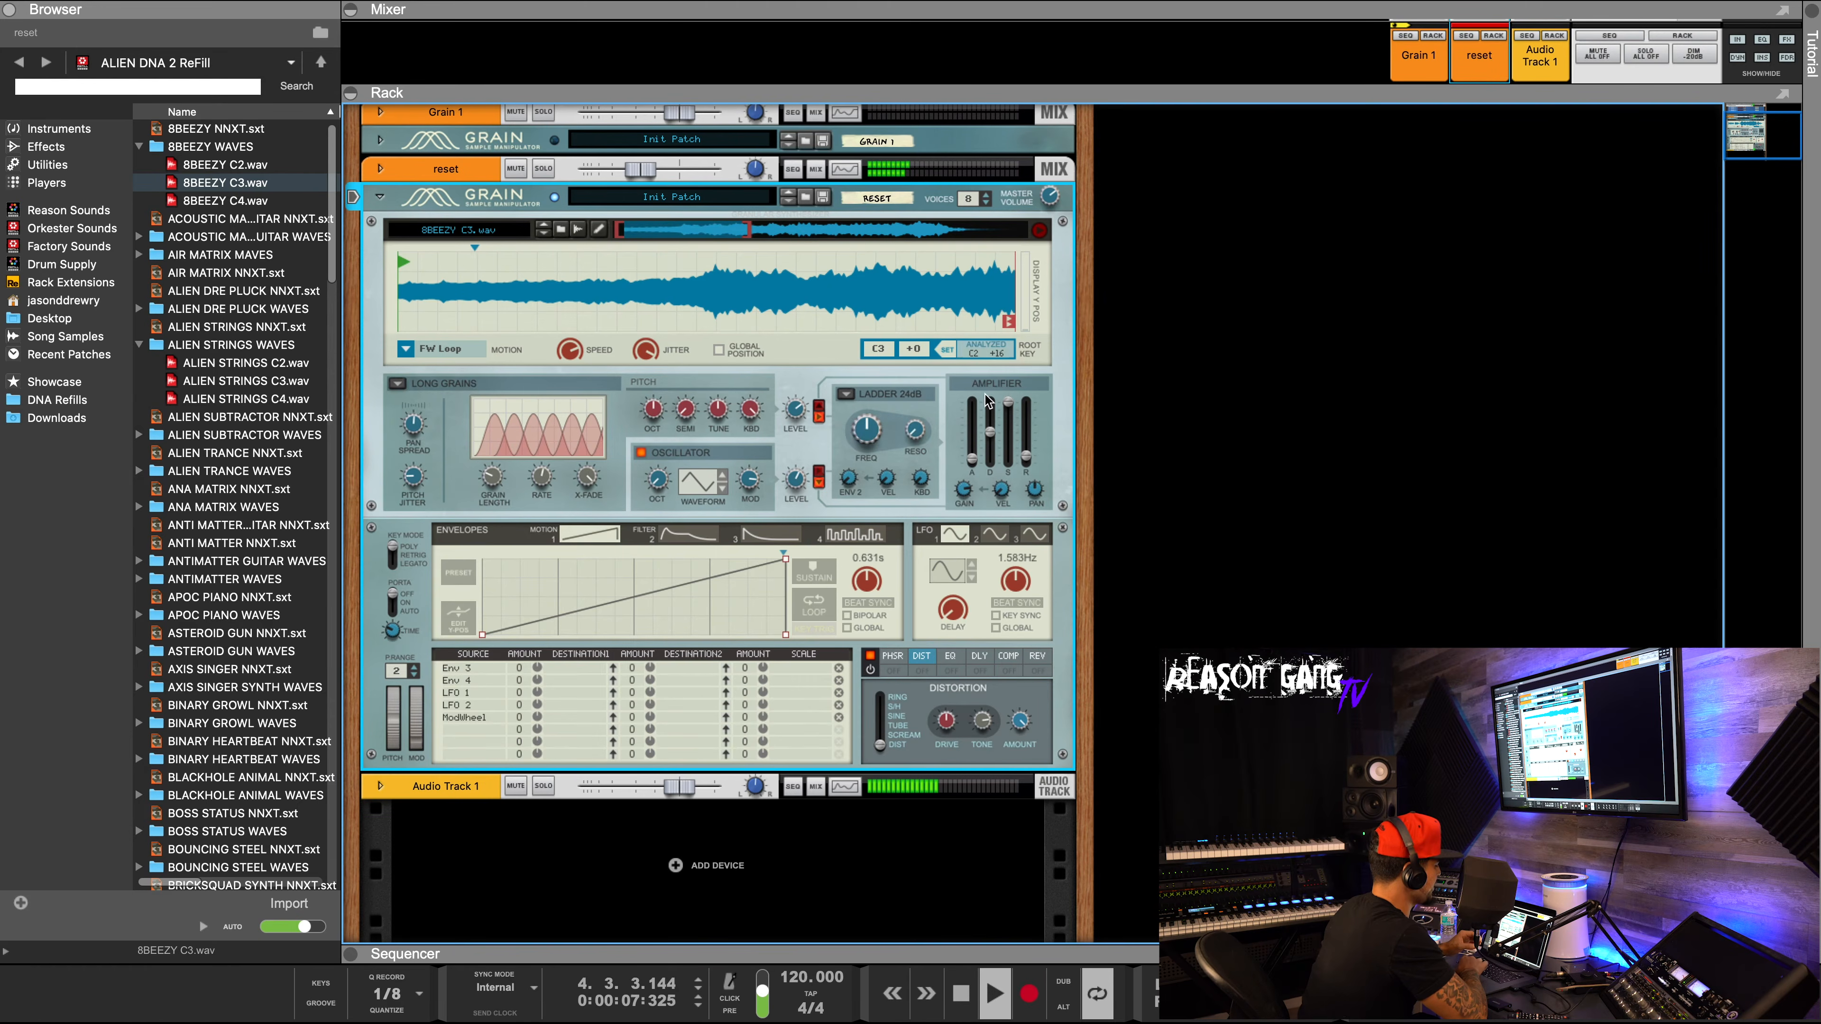
pyautogui.click(849, 397)
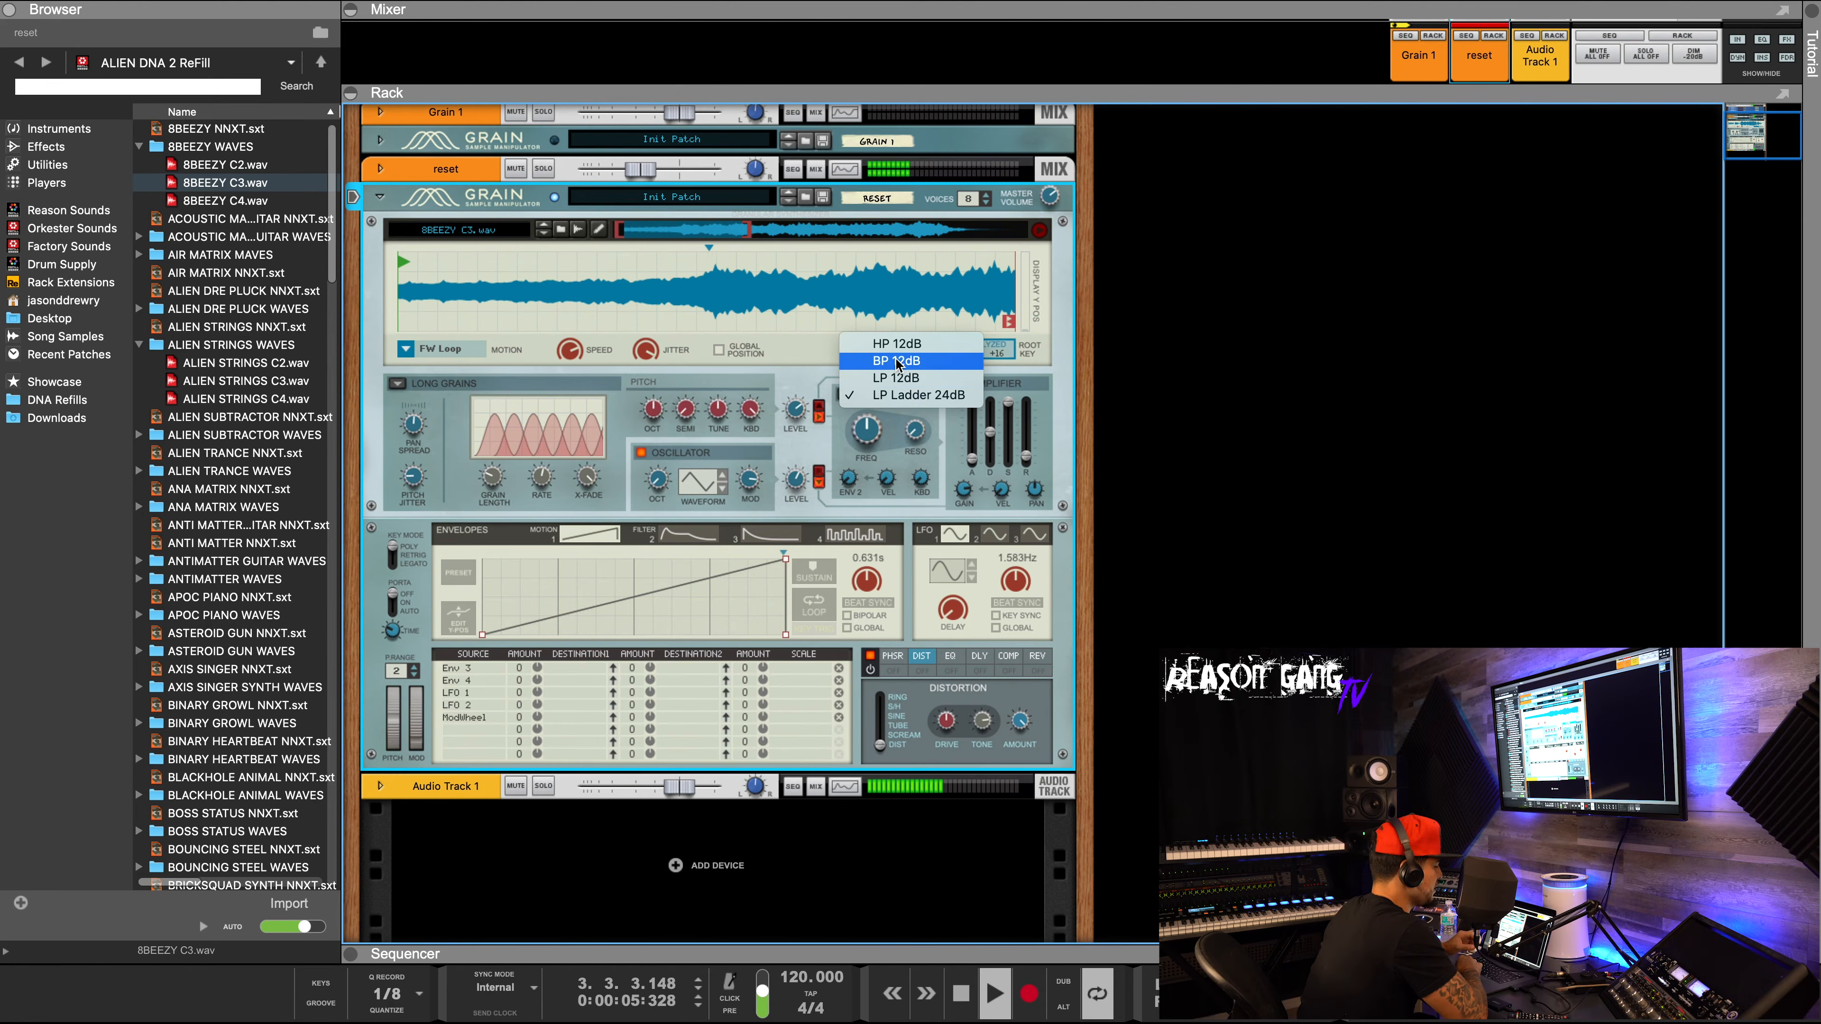
pyautogui.click(825, 395)
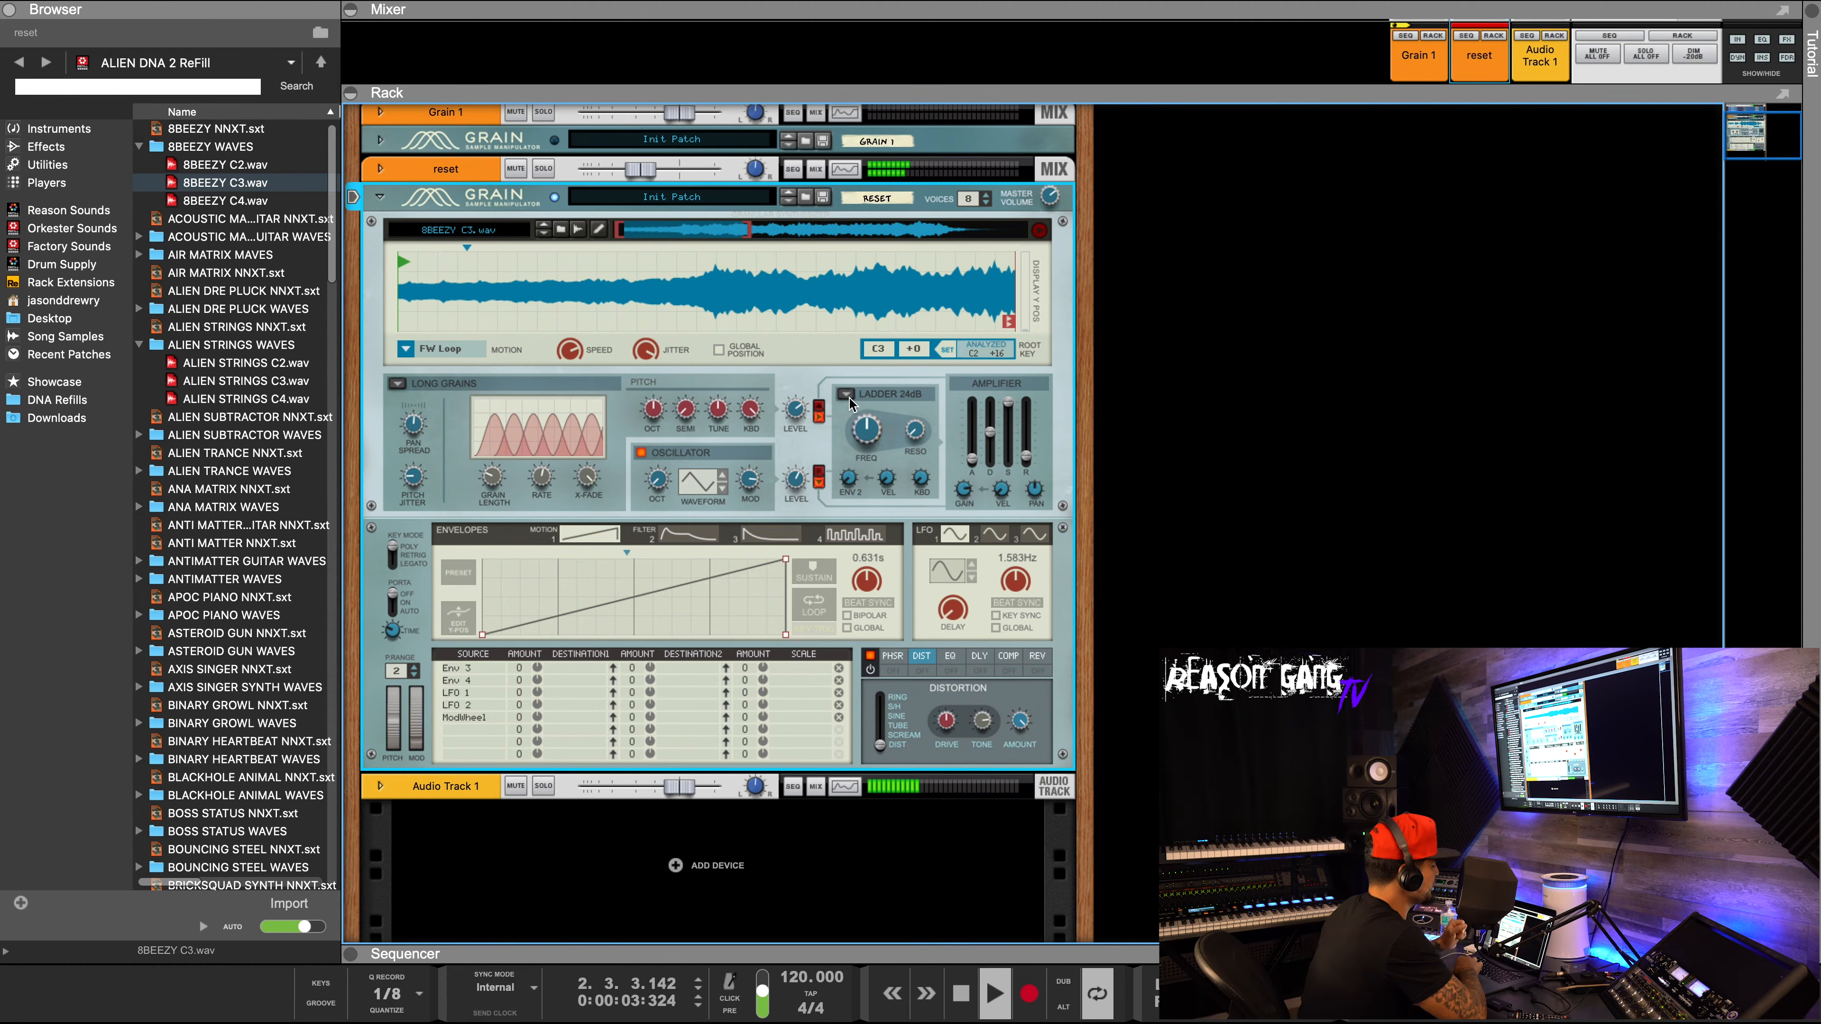
# Sweep the ladder filter's Freq to hear its effect on the playing clip.
pyautogui.scroll(-1, 869, 431)
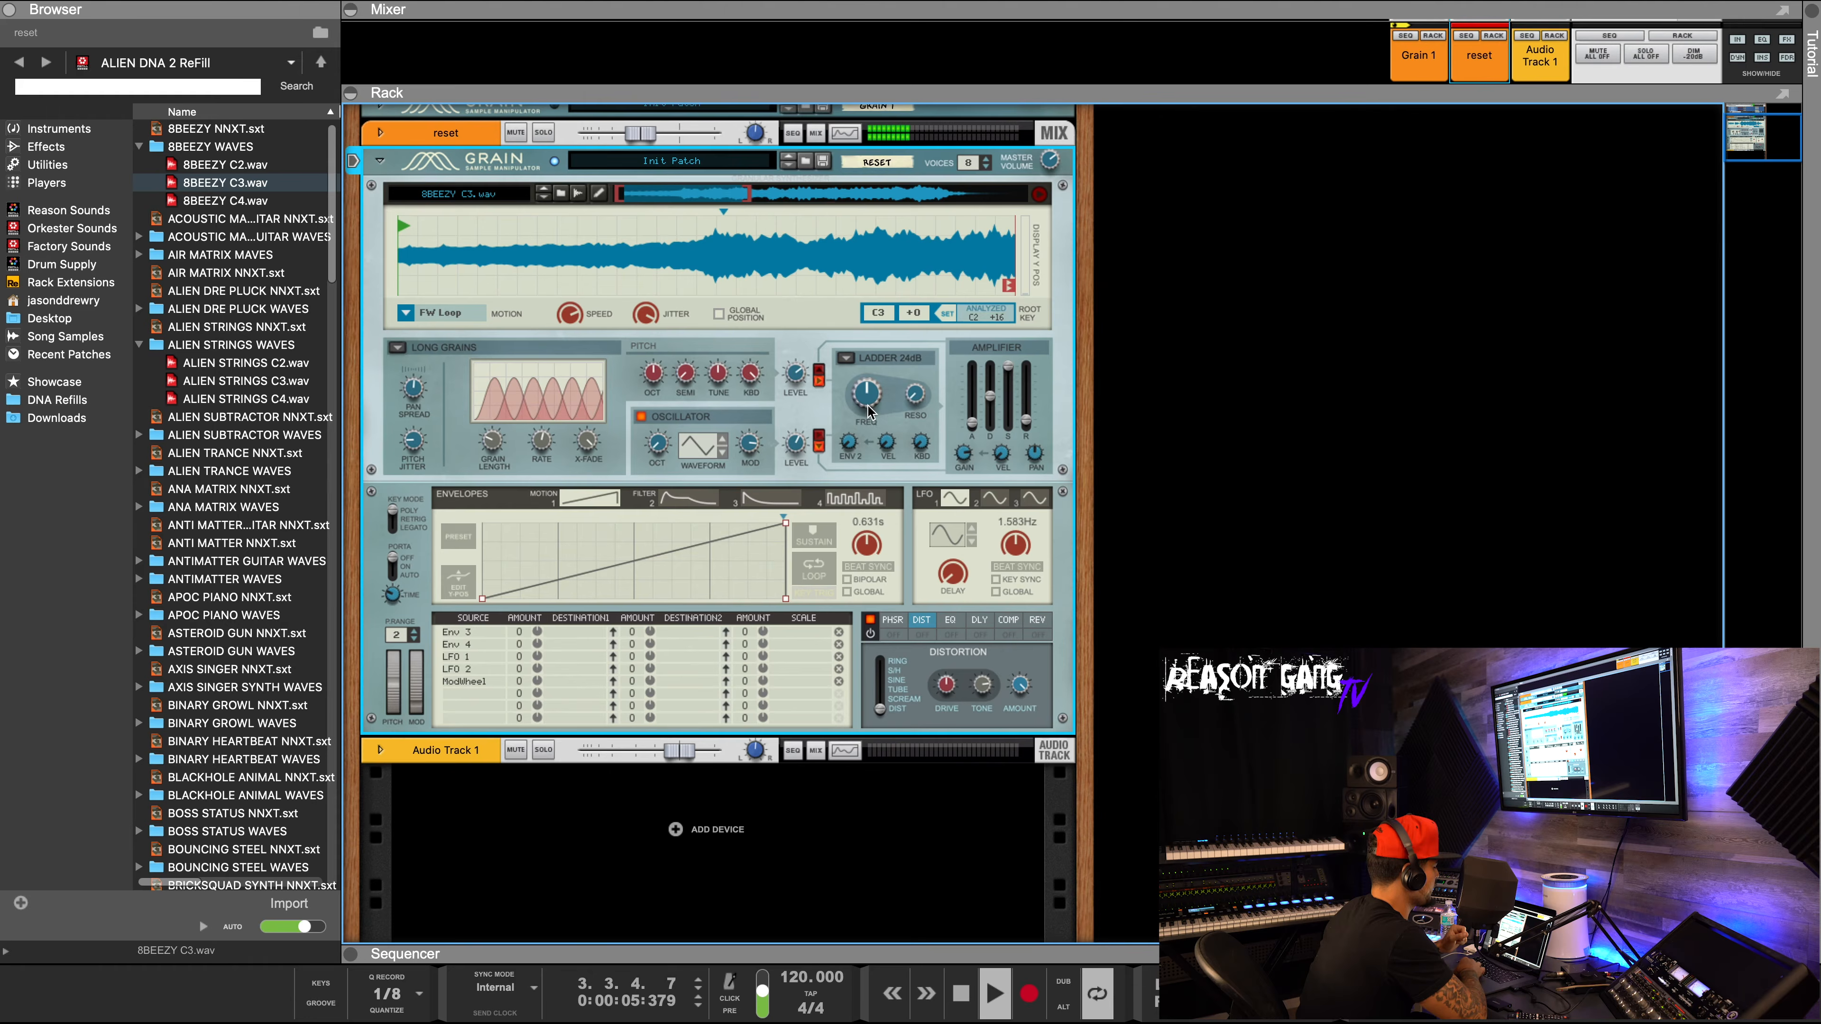
pyautogui.moveTo(868, 410); pyautogui.dragTo(917, 382)
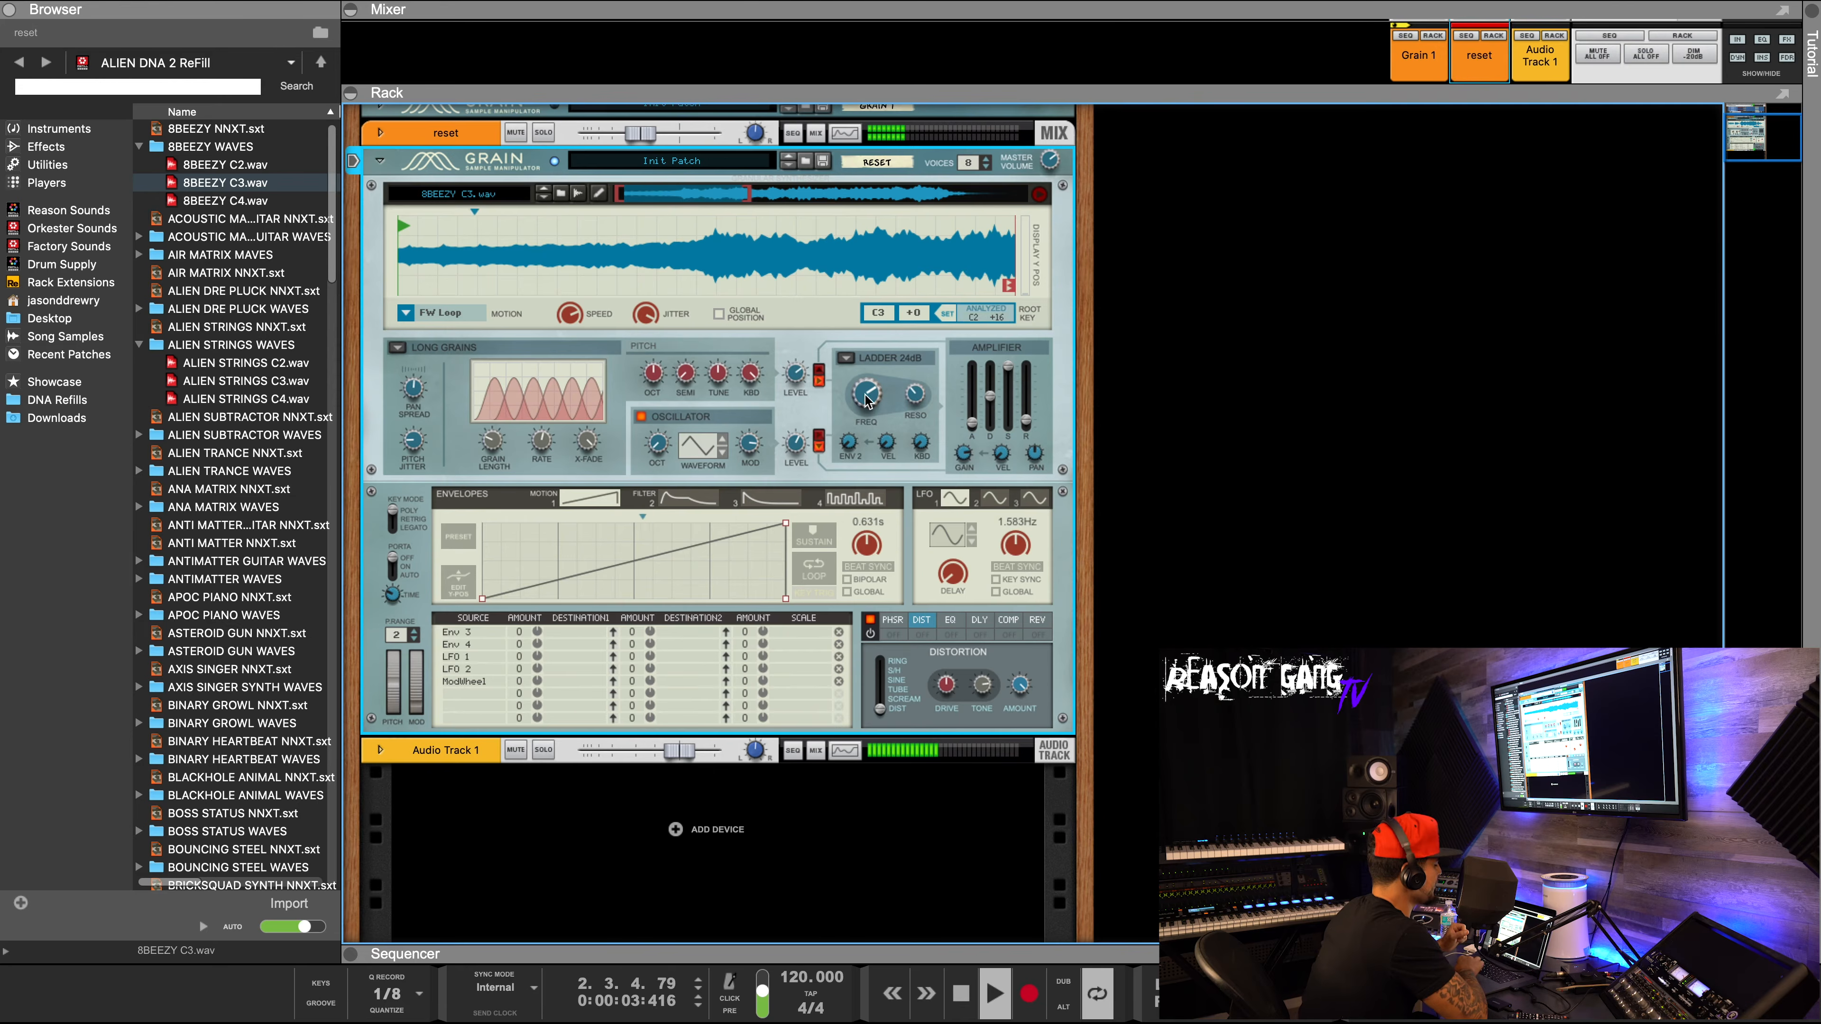
pyautogui.moveTo(878, 396); pyautogui.dragTo(878, 393)
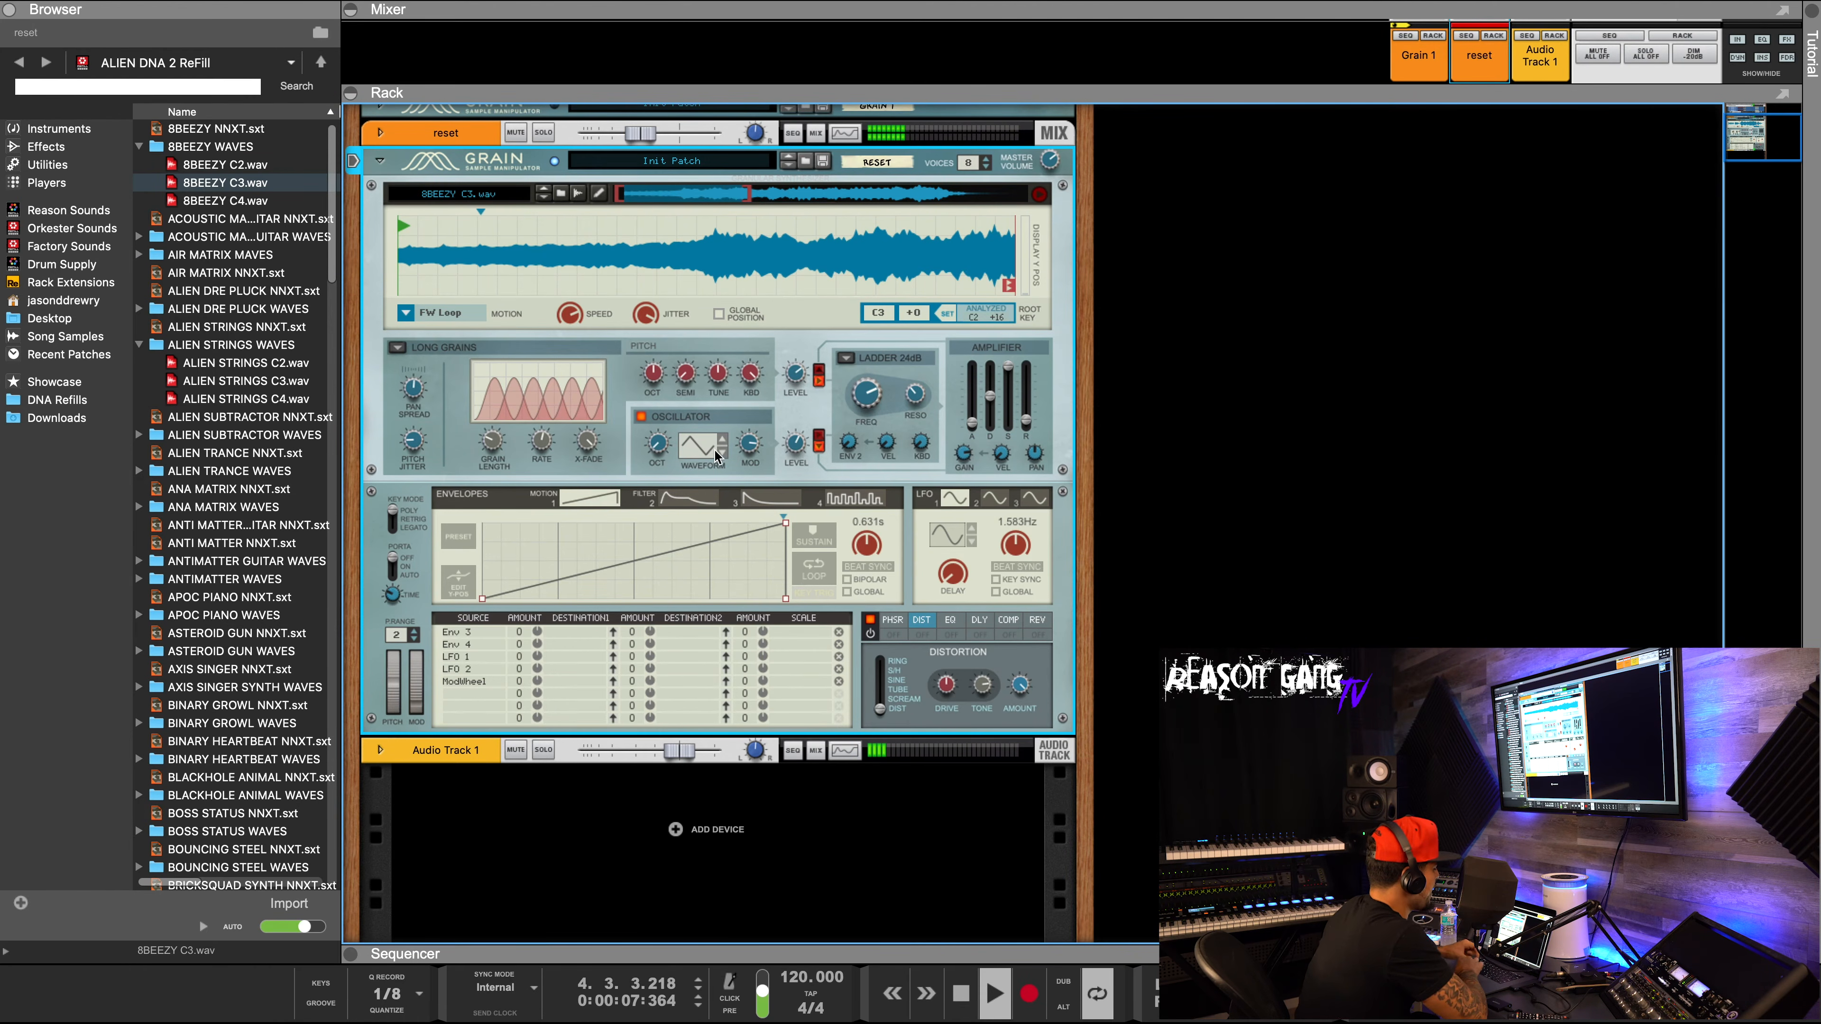
# Route the oscillator to the filter and adjust the filter's Freq and Reso settings.
pyautogui.click(820, 440)
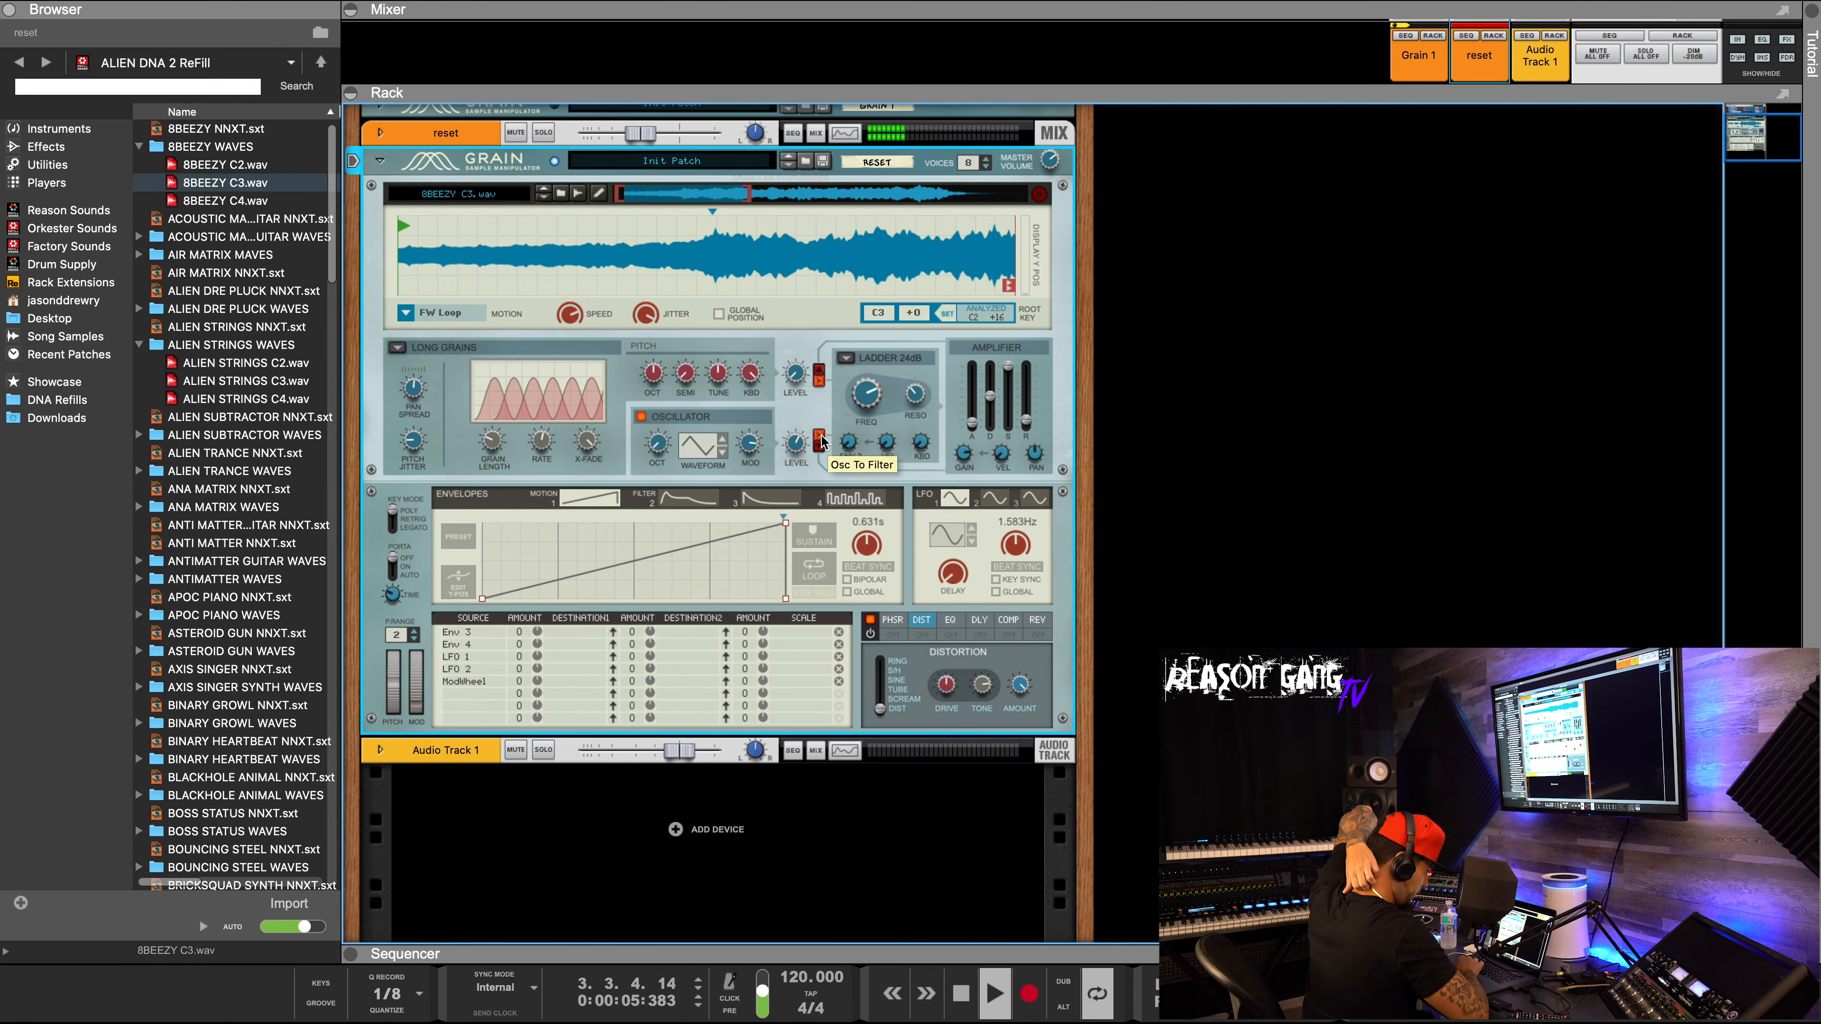
pyautogui.moveTo(865, 384); pyautogui.dragTo(866, 410)
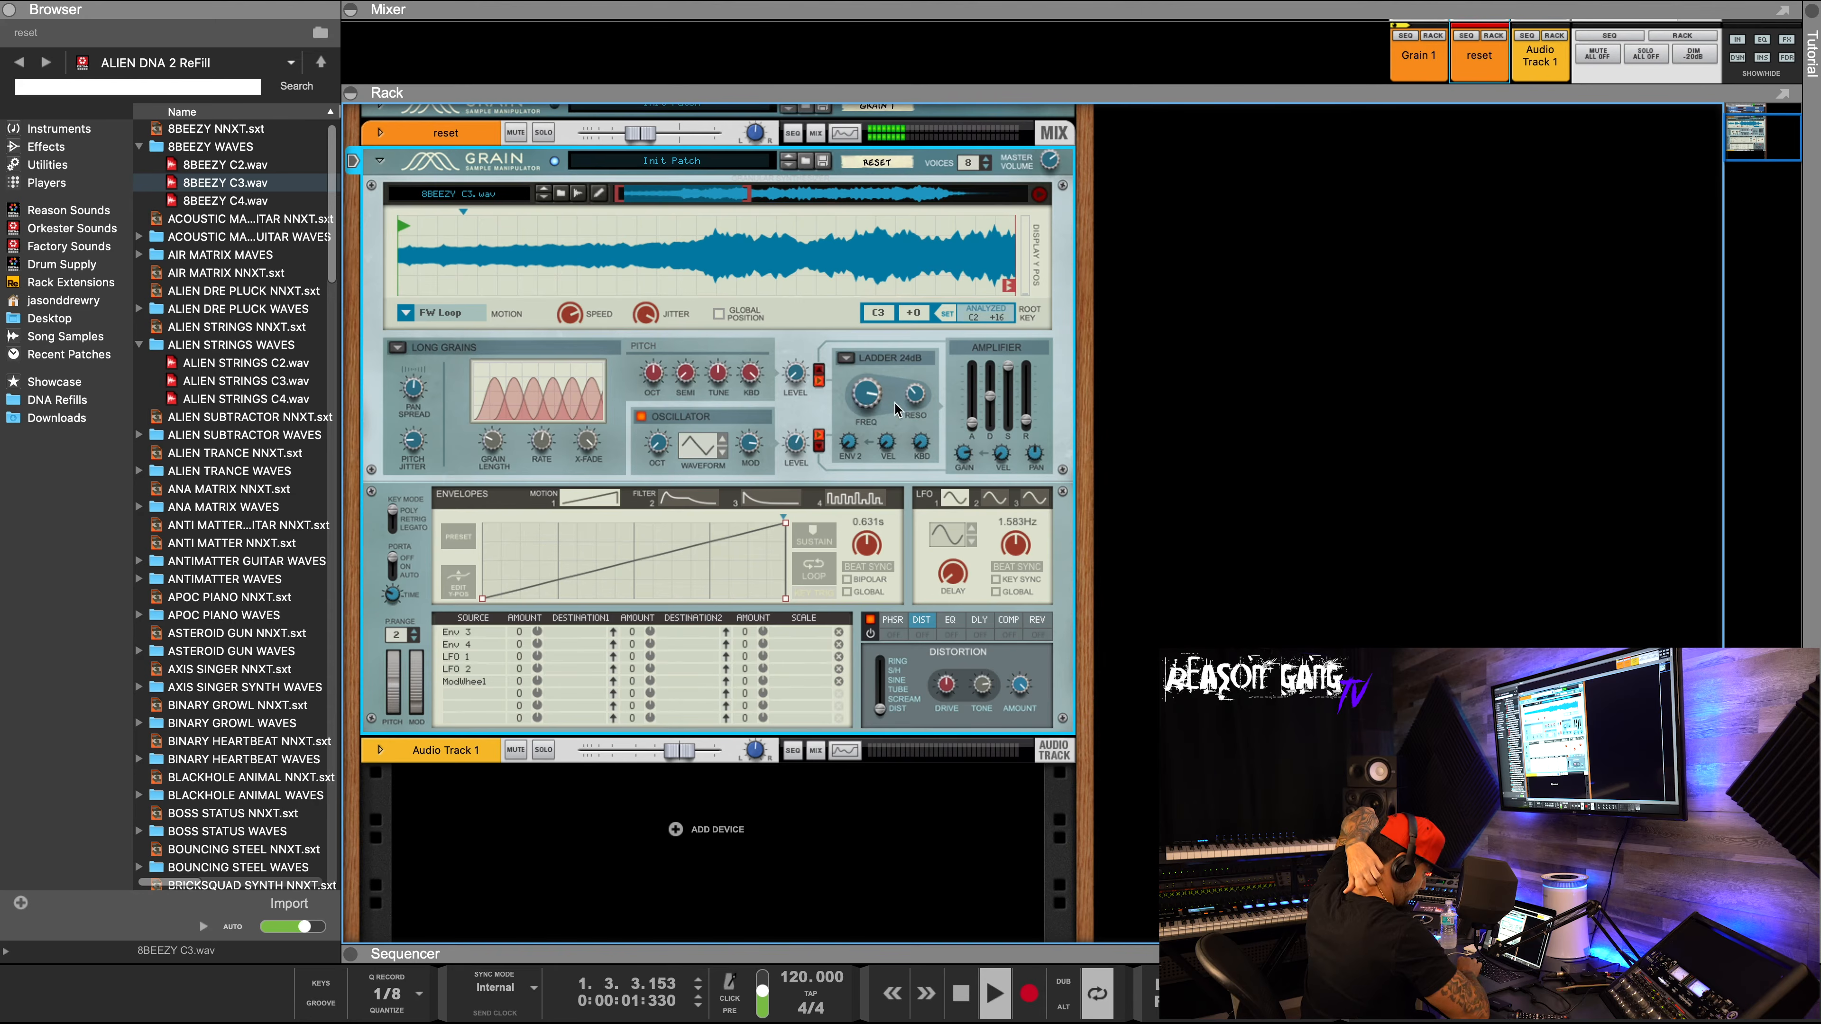
pyautogui.moveTo(911, 398); pyautogui.dragTo(909, 391)
pyautogui.scroll(5, 912, 397)
pyautogui.scroll(2, 918, 399)
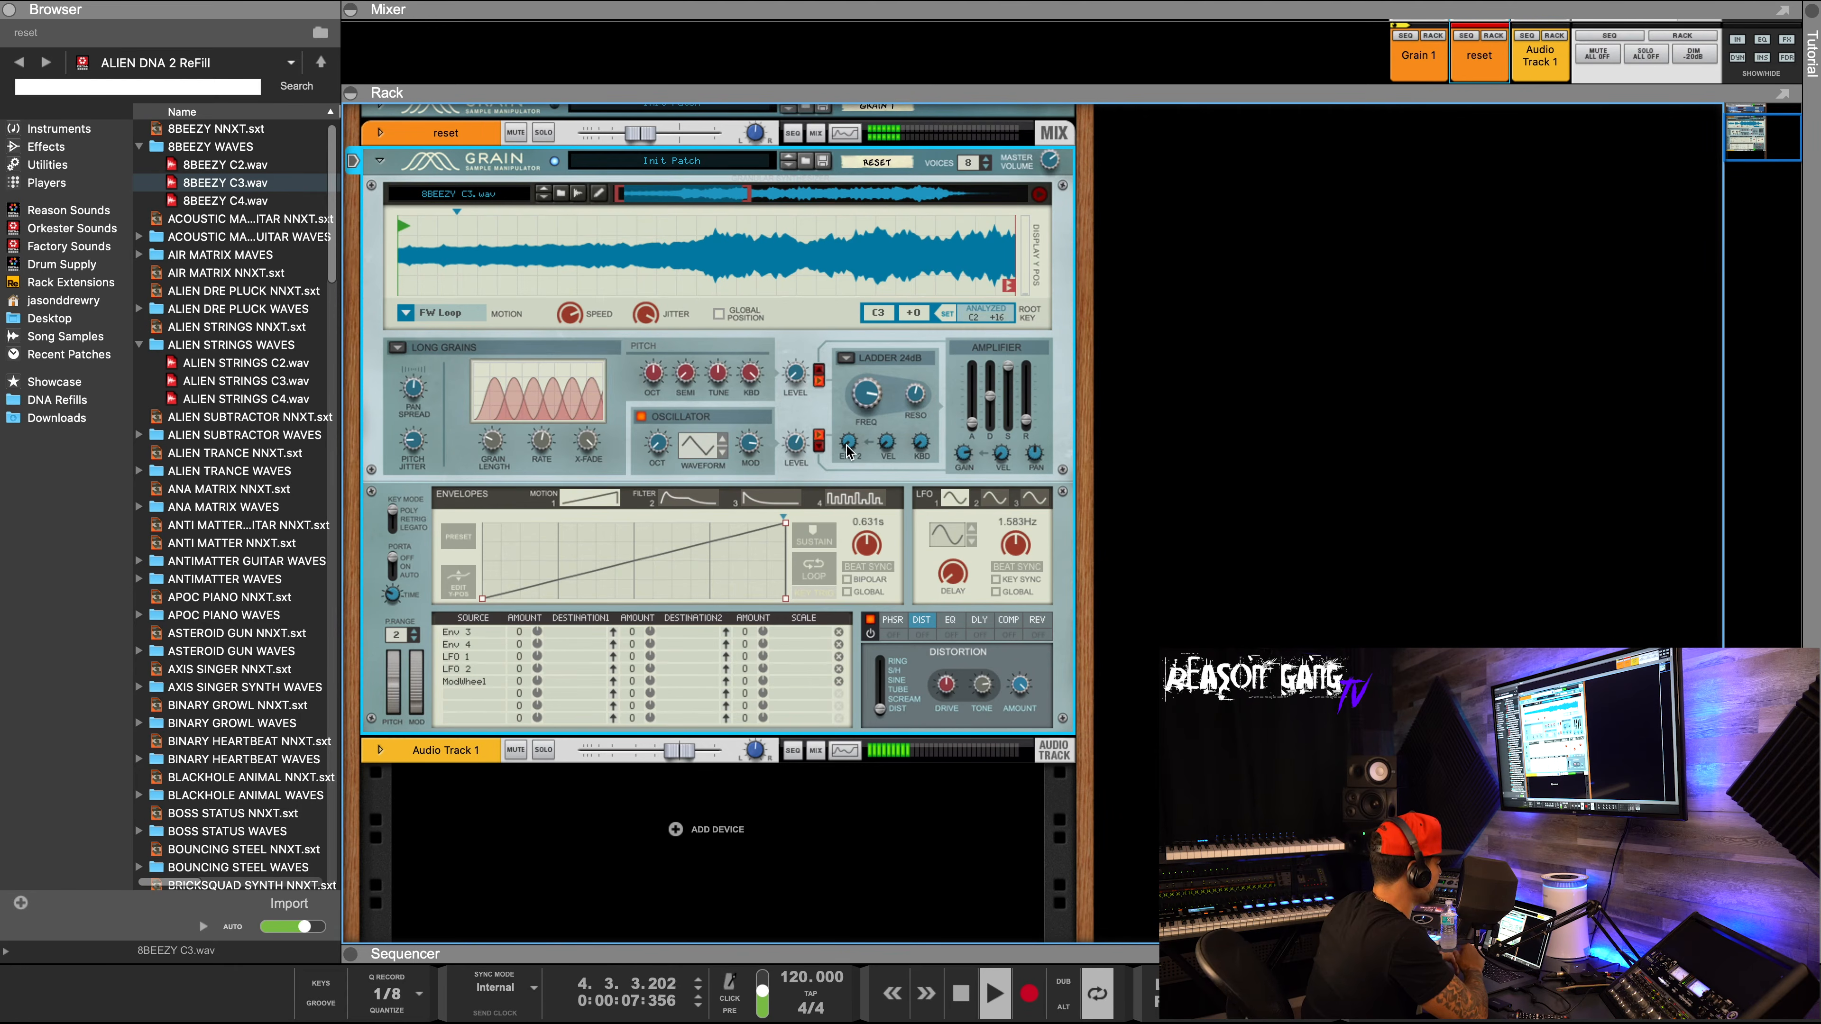
pyautogui.scroll(5, 850, 446)
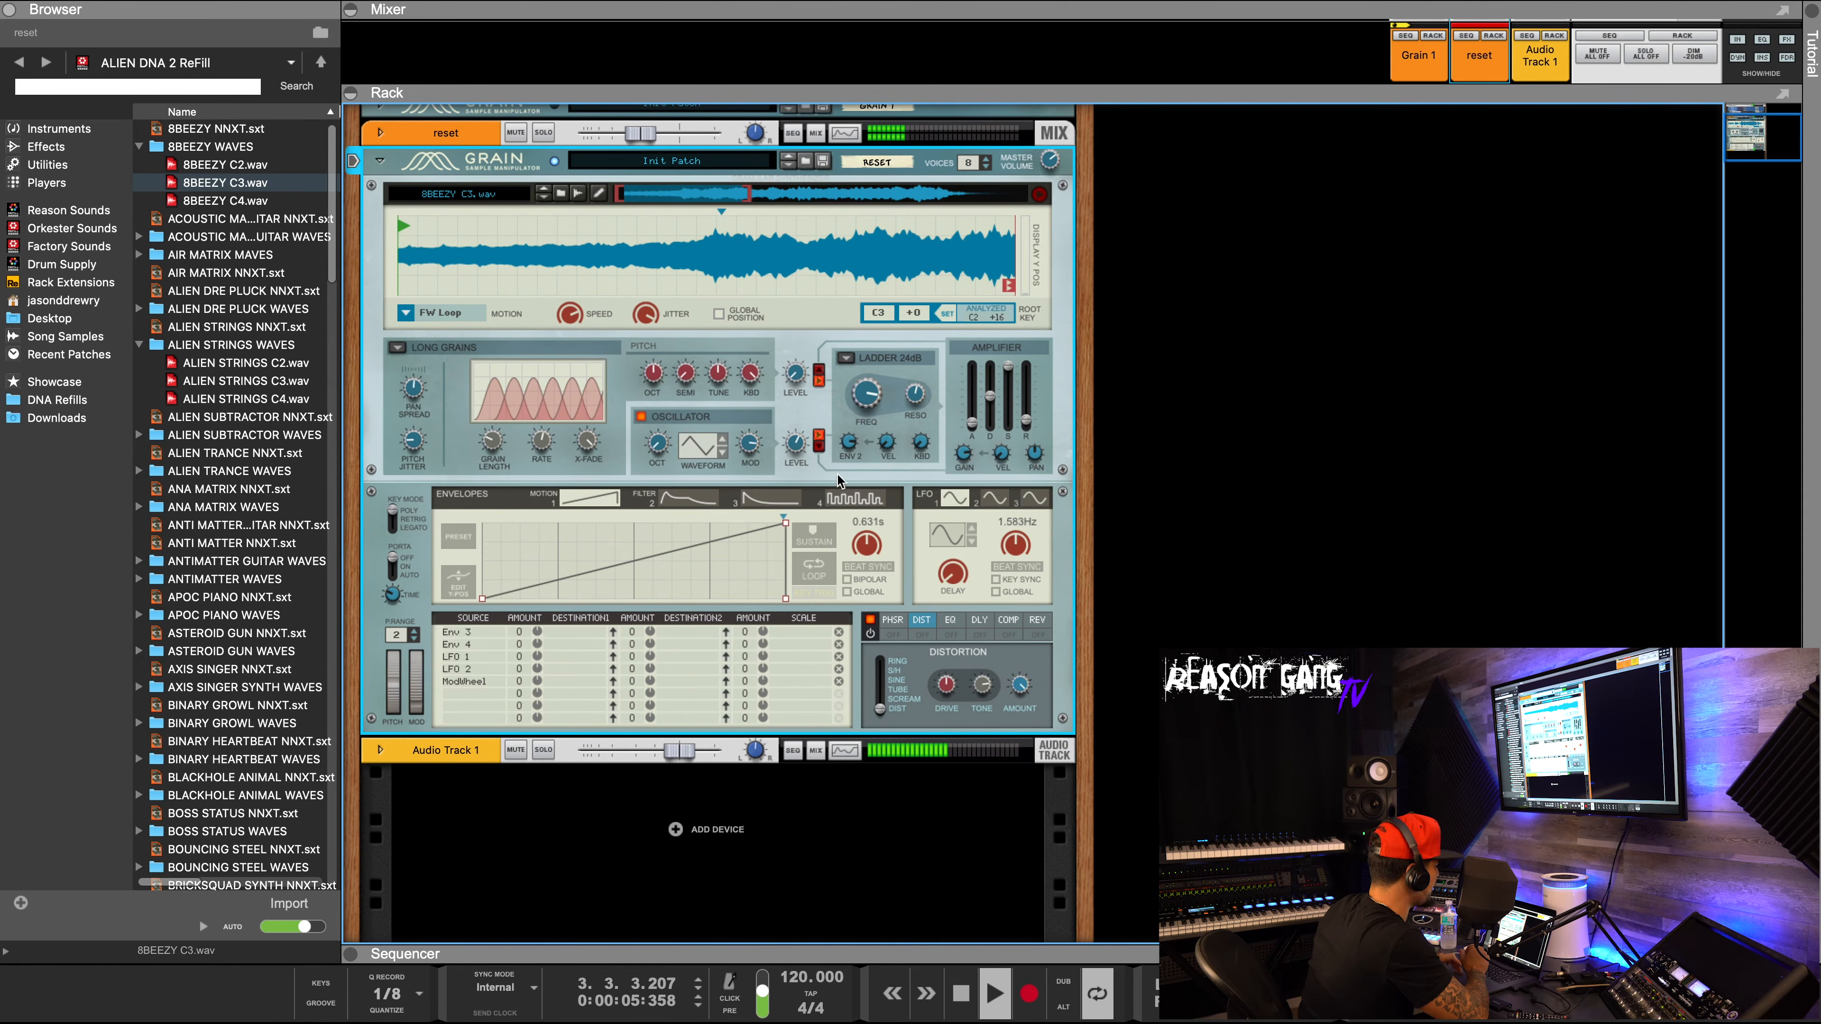
# Reshape the Filter envelope into a low start with a late rise, and set the filter's Env 2 amount to 100%.
pyautogui.click(685, 502)
pyautogui.moveTo(513, 523); pyautogui.dragTo(806, 490)
pyautogui.moveTo(618, 535); pyautogui.dragTo(678, 586)
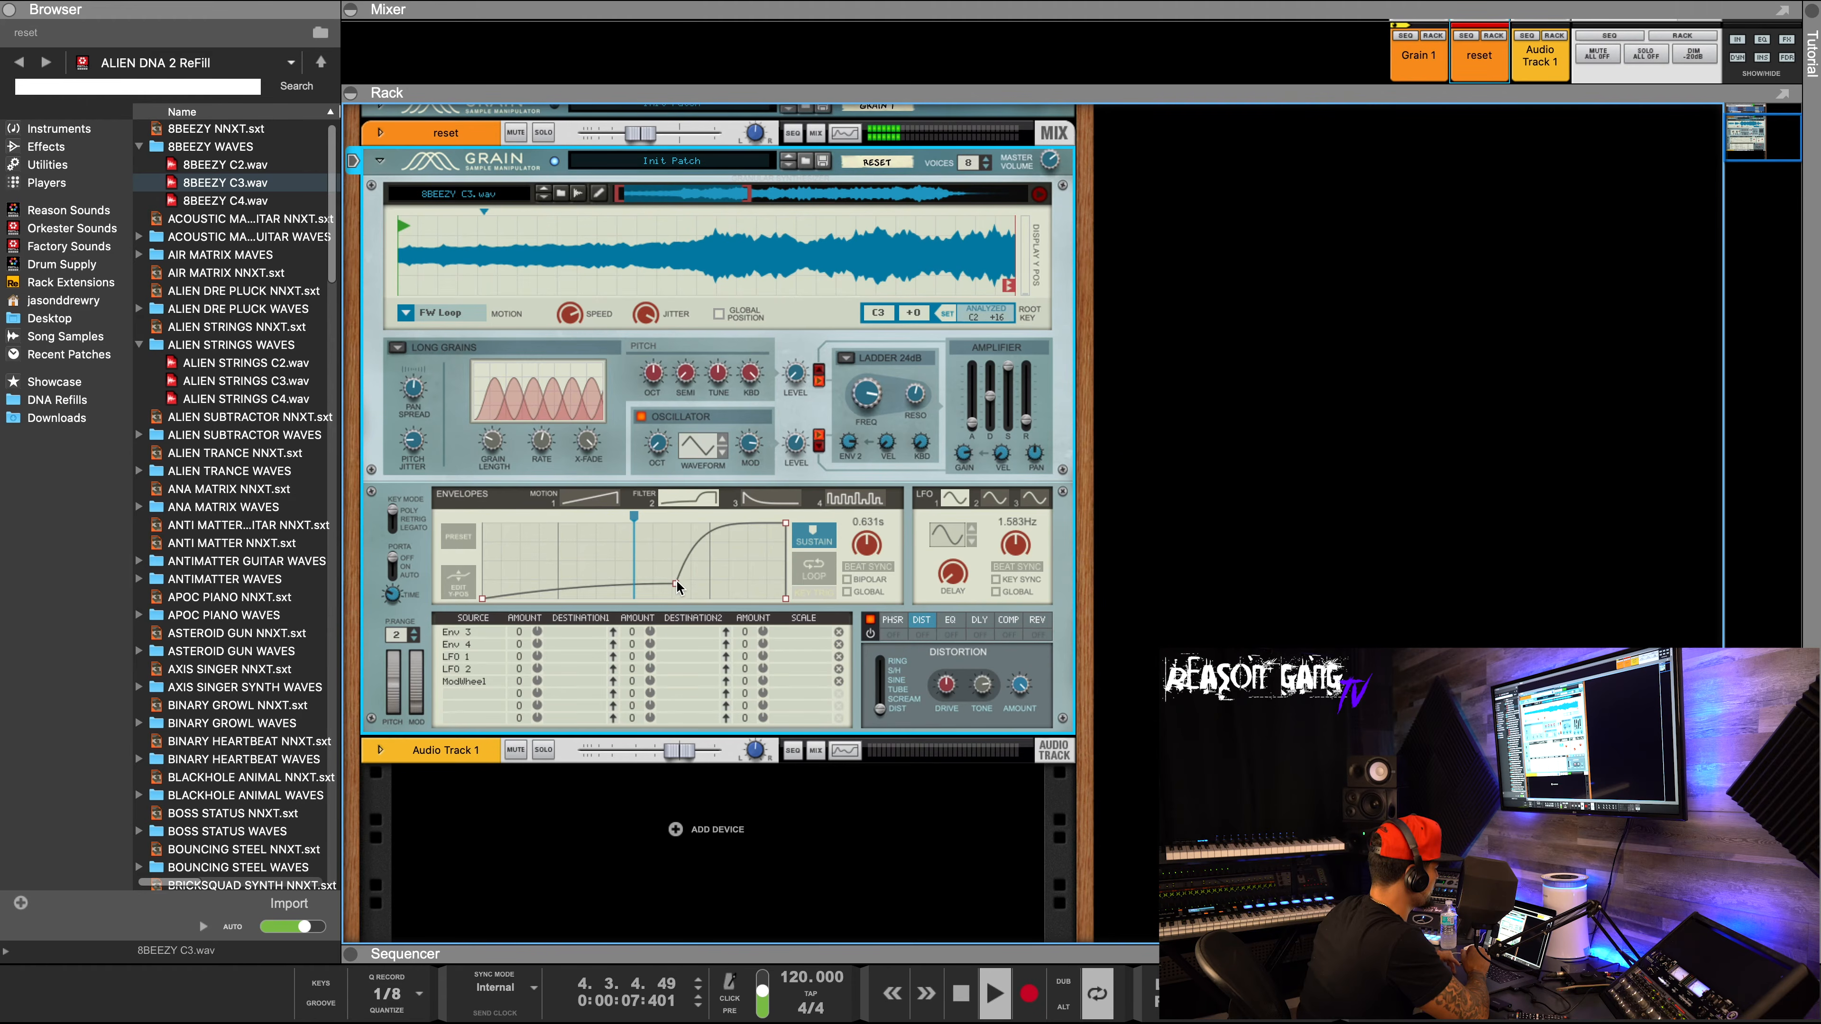
pyautogui.moveTo(849, 442); pyautogui.dragTo(848, 422)
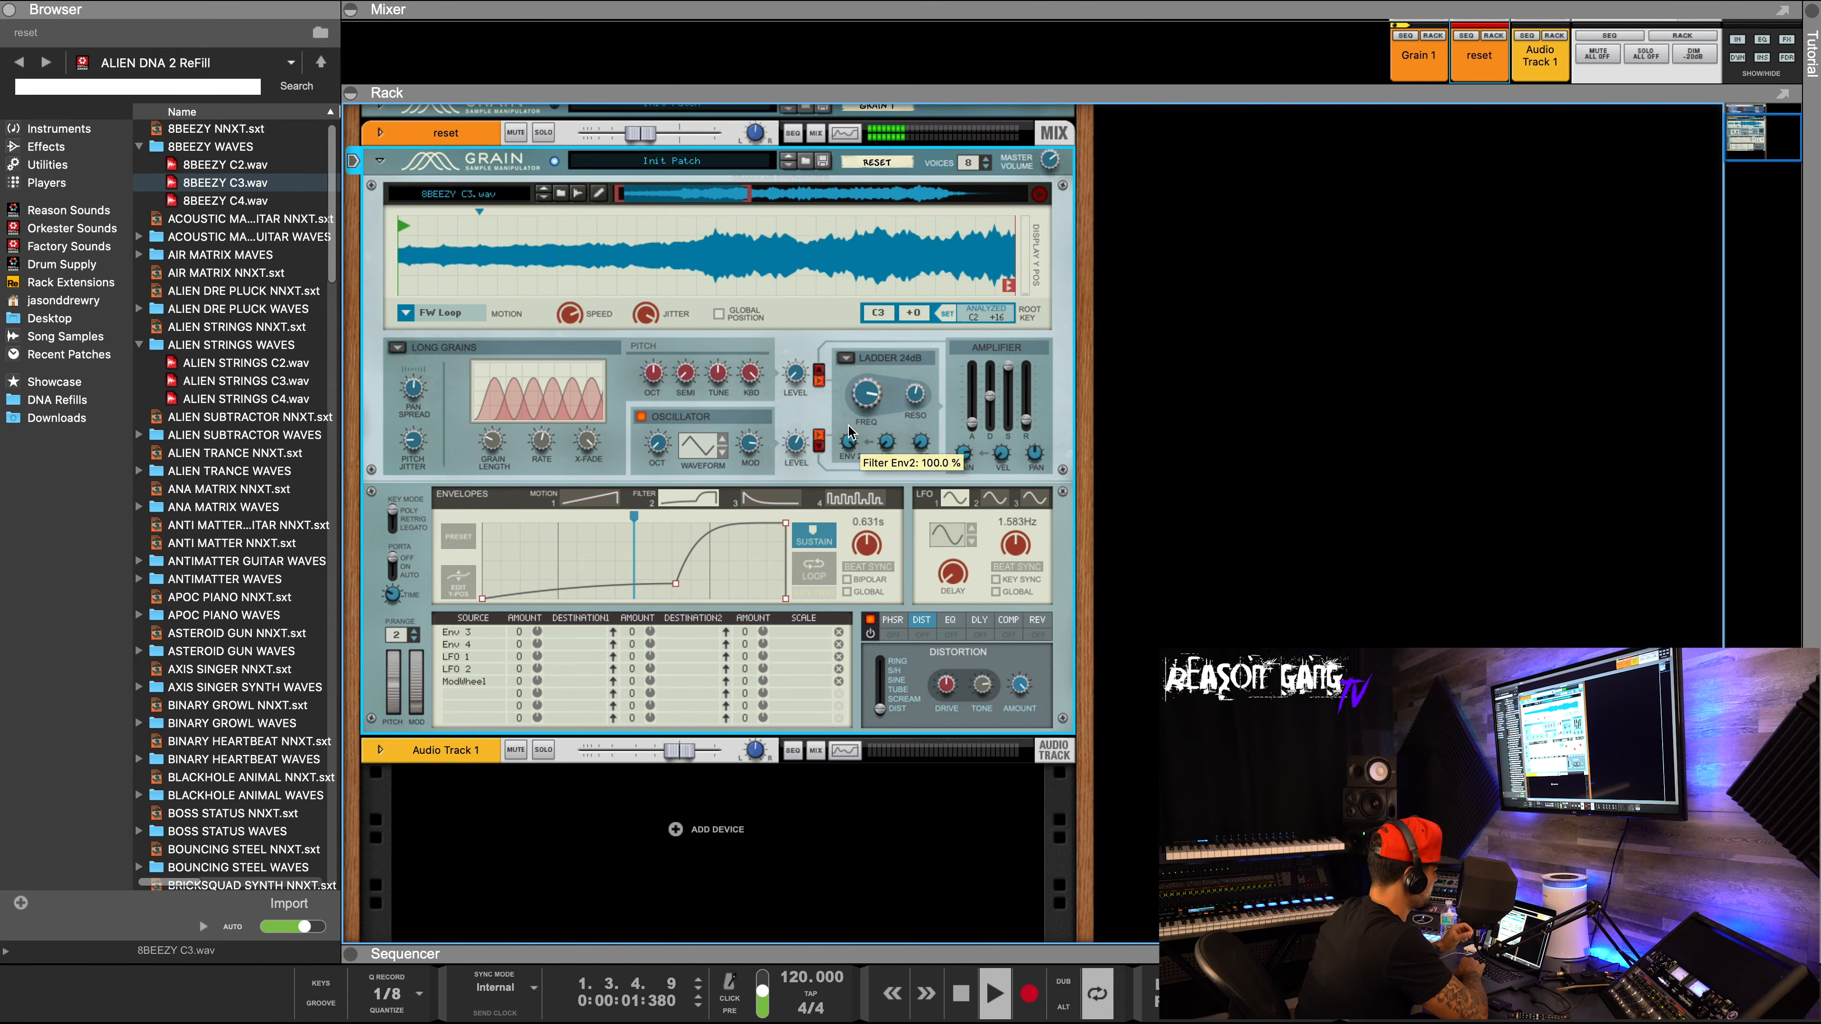
# Set the filter Freq to 1.51 kHz and move the Filter envelope's middle point earlier and higher.
pyautogui.moveTo(889, 445)
pyautogui.mouseDown()
pyautogui.moveTo(892, 410)
pyautogui.moveTo(880, 421)
pyautogui.mouseUp()
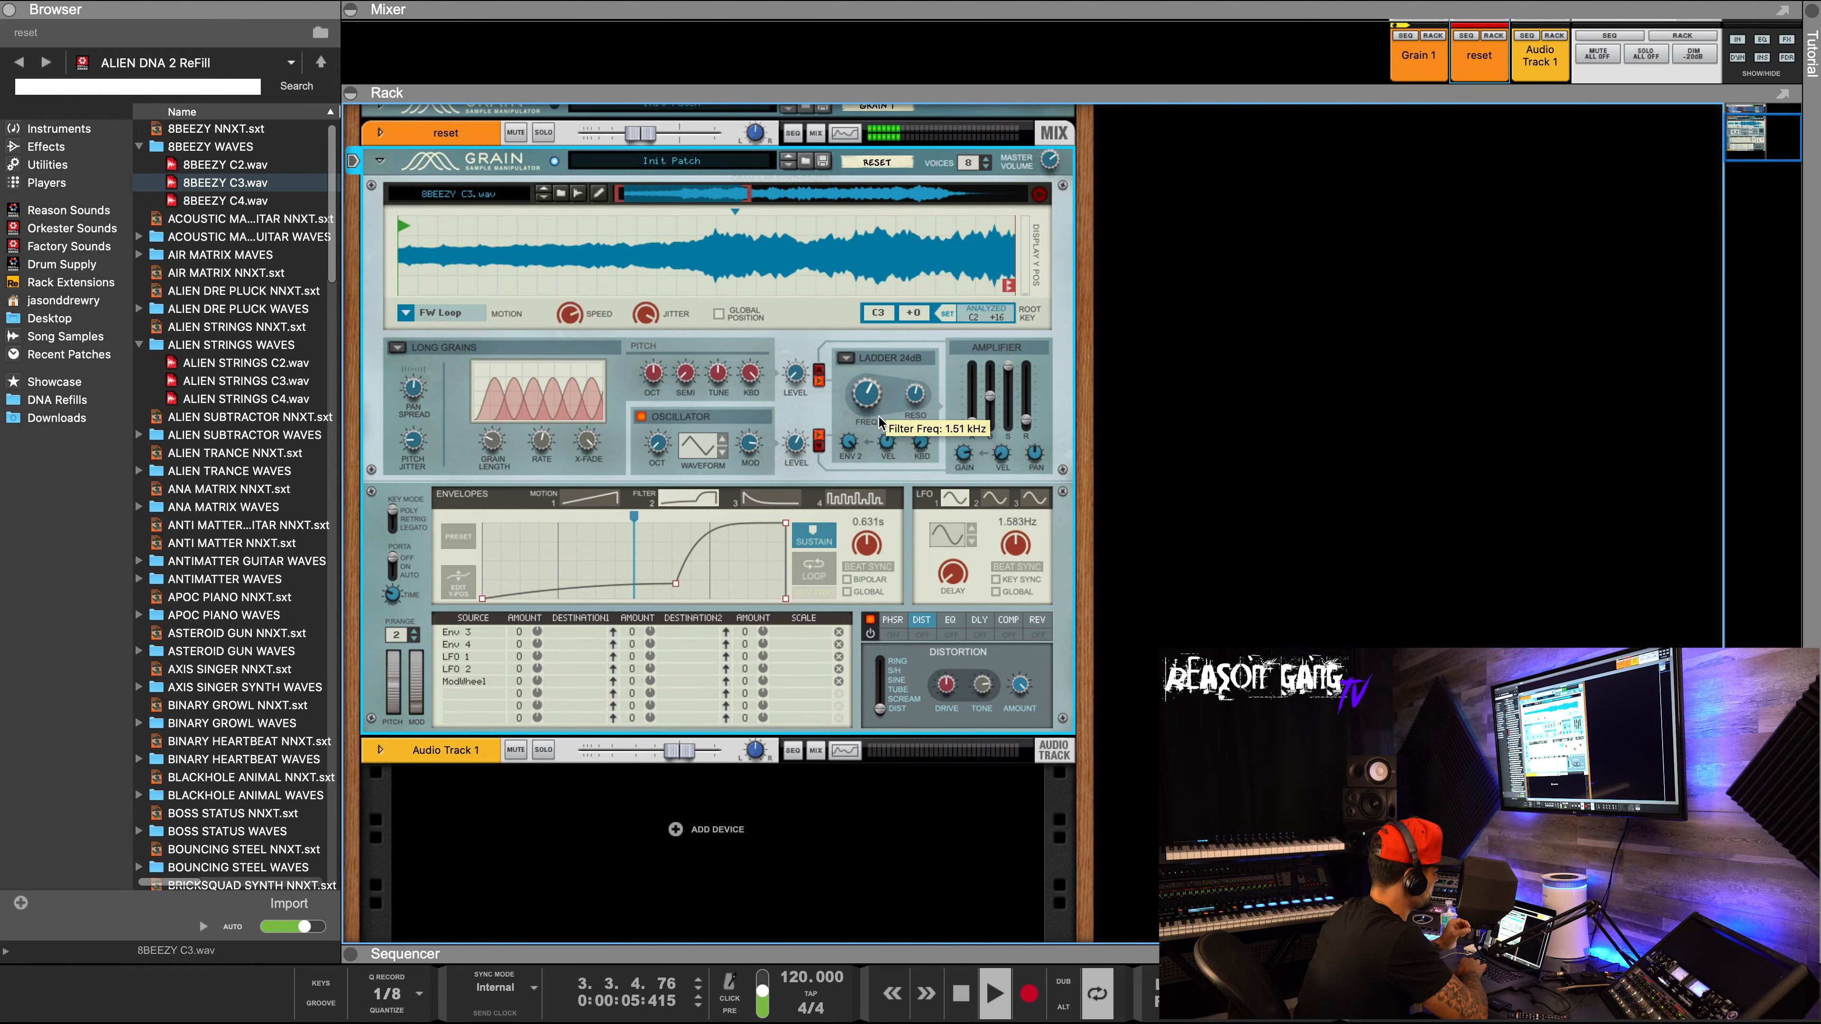
pyautogui.moveTo(678, 583); pyautogui.dragTo(630, 551)
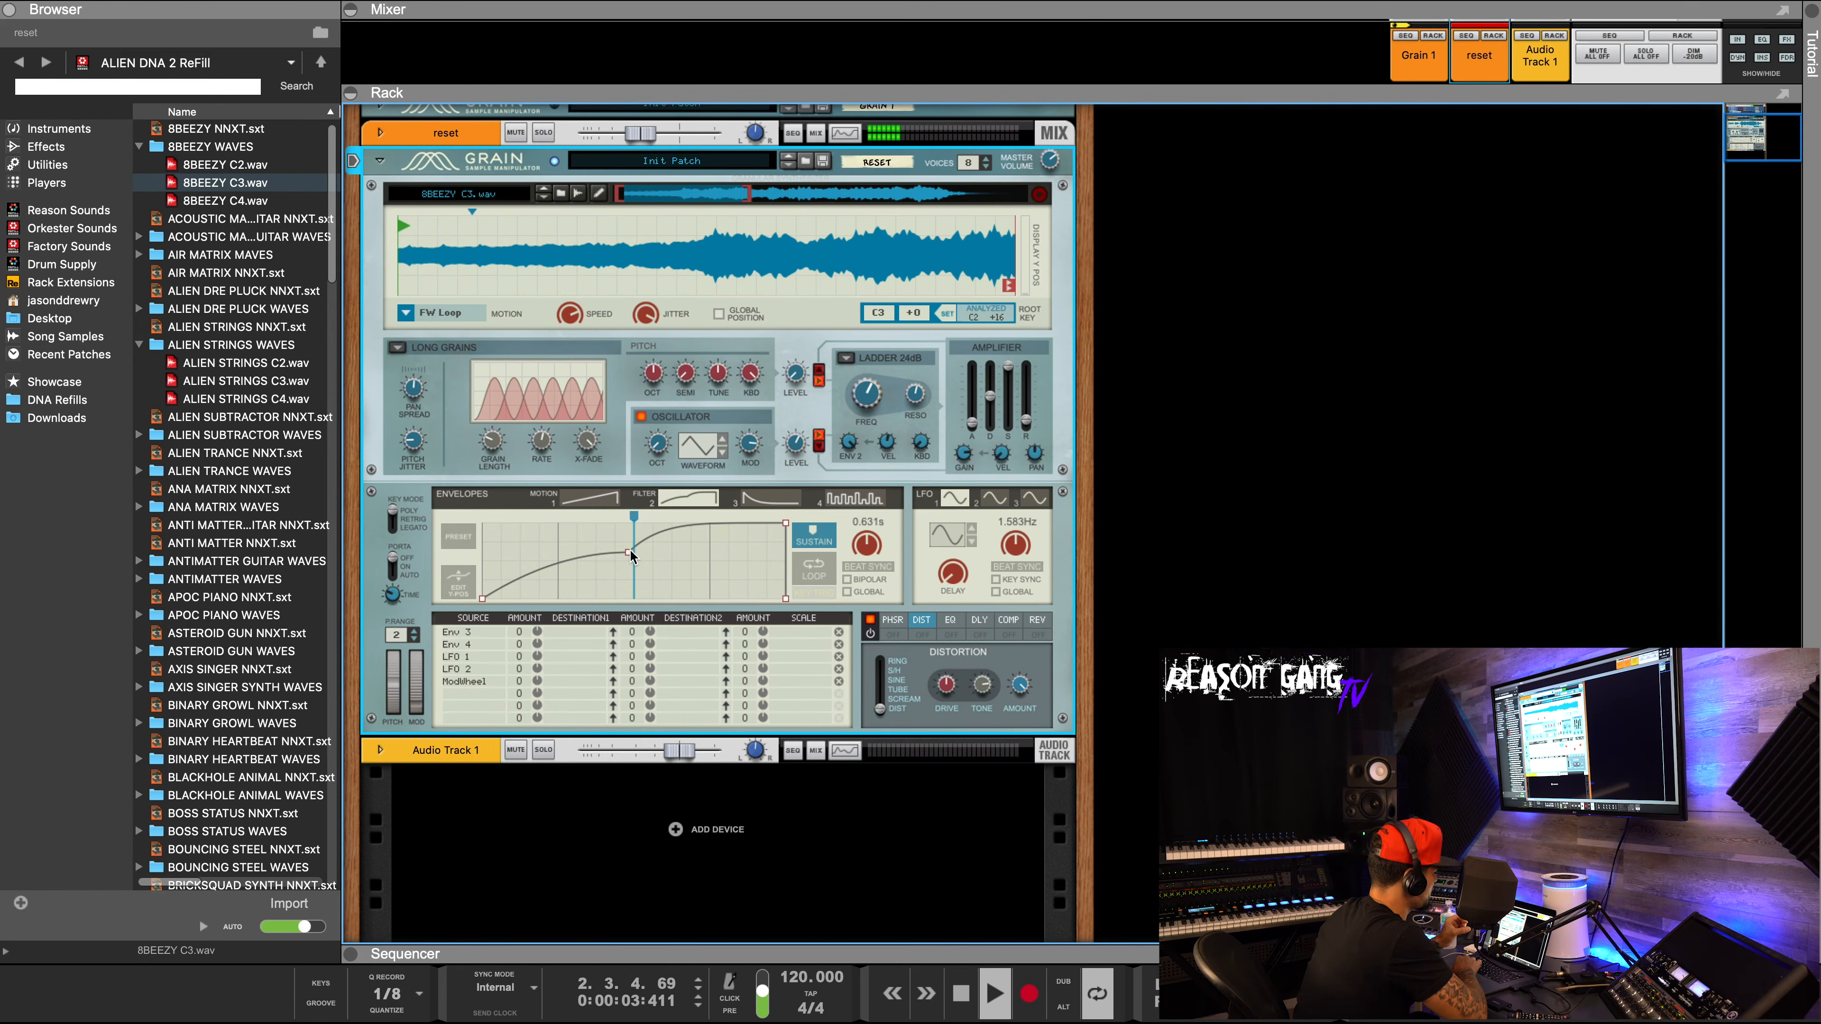
# Apply a falling decay preset curve to the Filter envelope and set its time to 1.381 s.
pyautogui.click(465, 537)
pyautogui.click(525, 538)
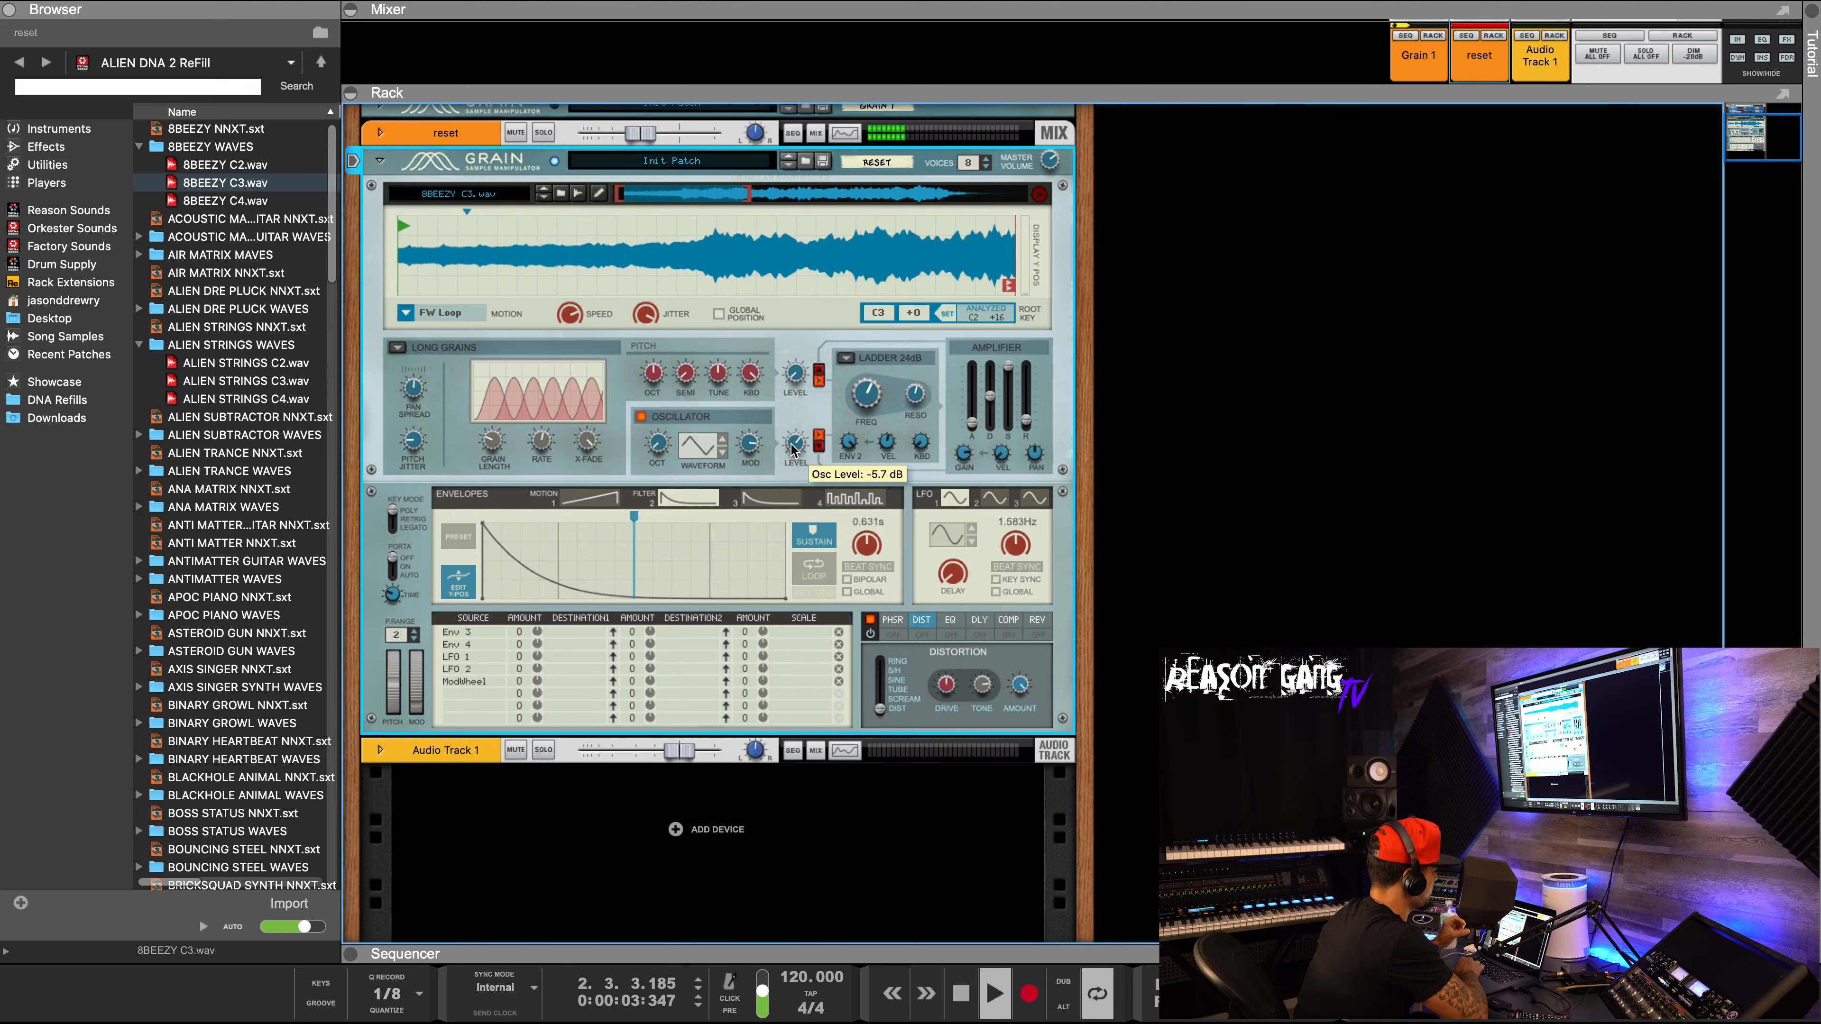
pyautogui.moveTo(865, 526); pyautogui.dragTo(870, 506)
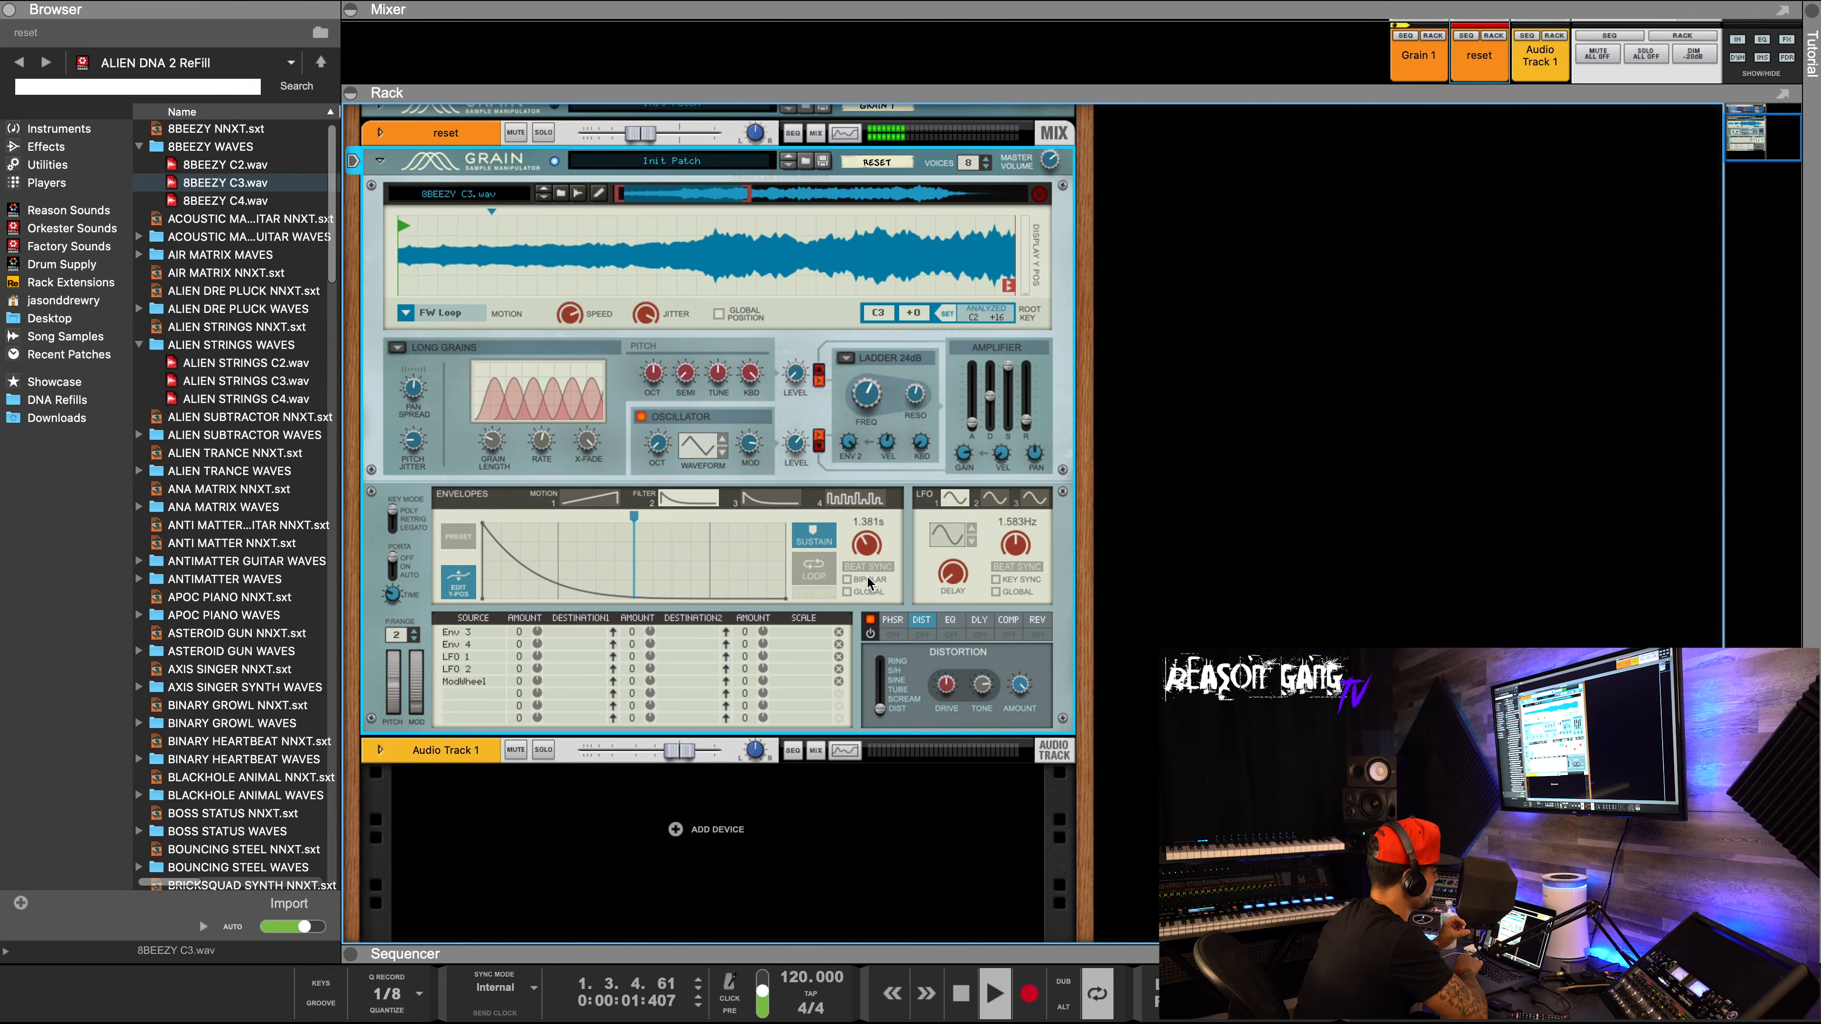
# Balance the oscillator against the sample by muting the oscillator, adjusting the sample level, and bringing the oscillator back in.
pyautogui.moveTo(801, 455)
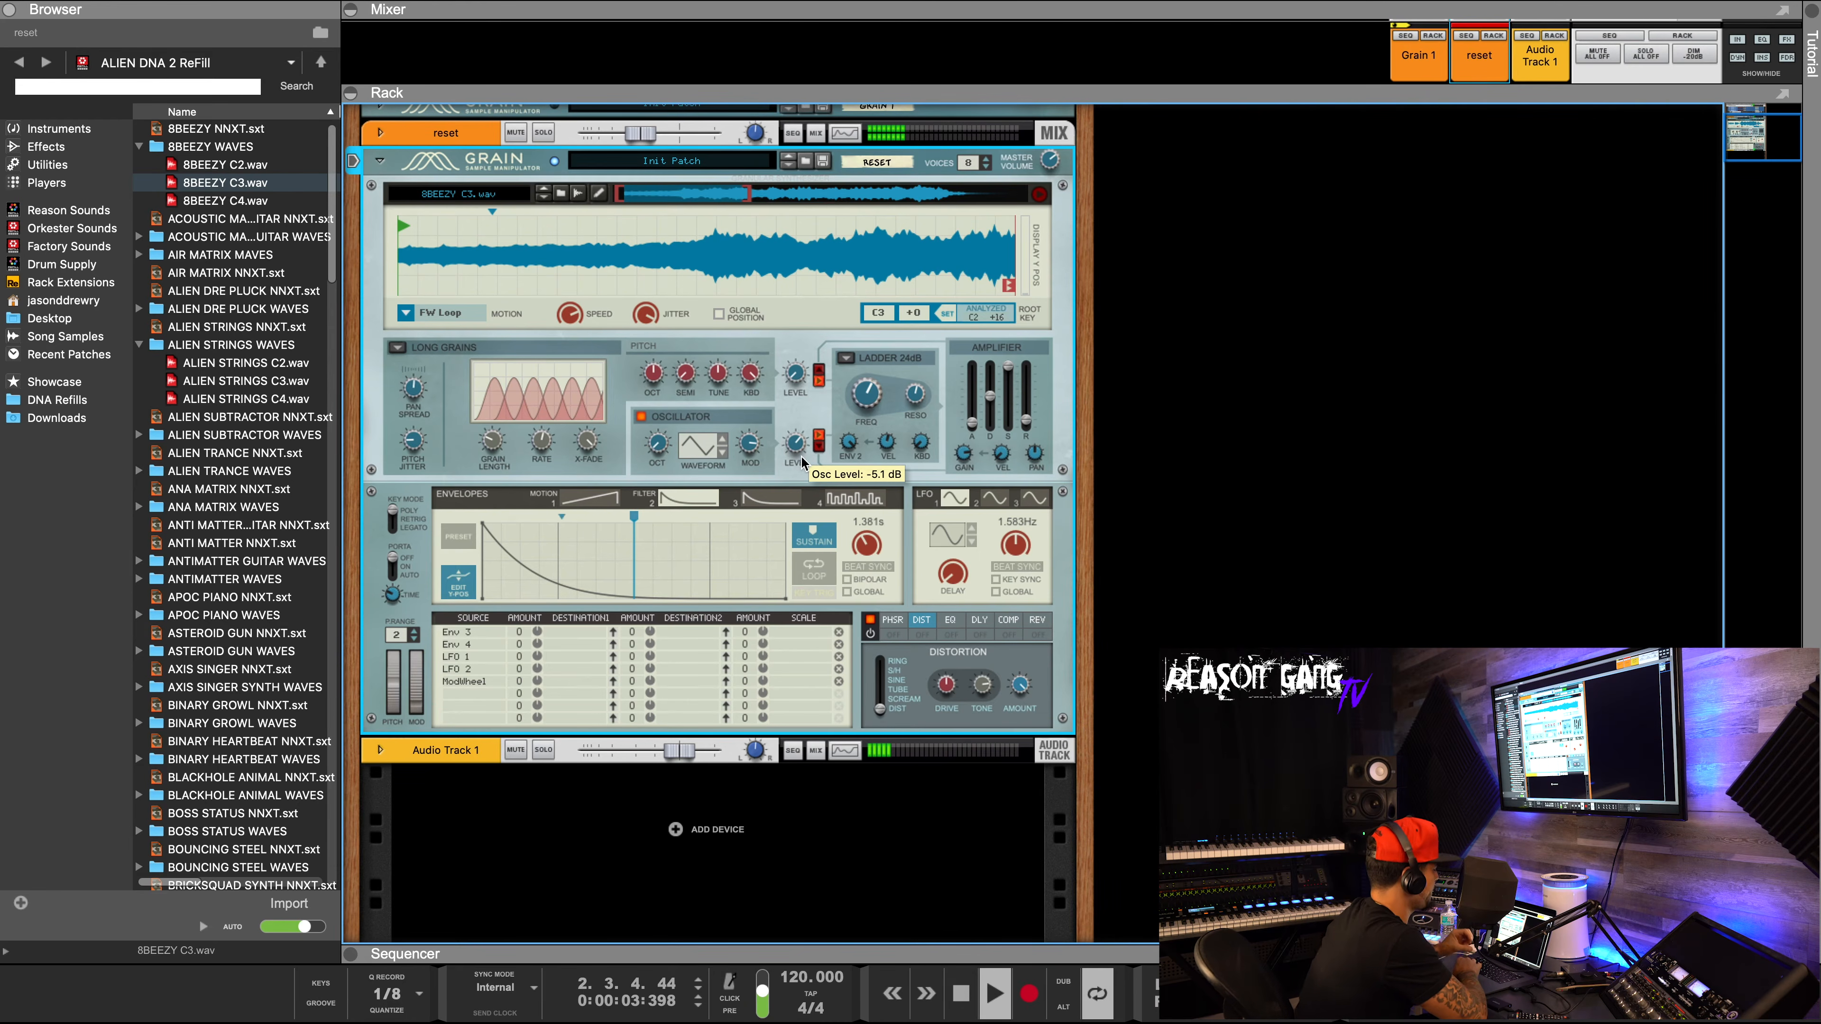
pyautogui.moveTo(799, 454); pyautogui.dragTo(797, 426)
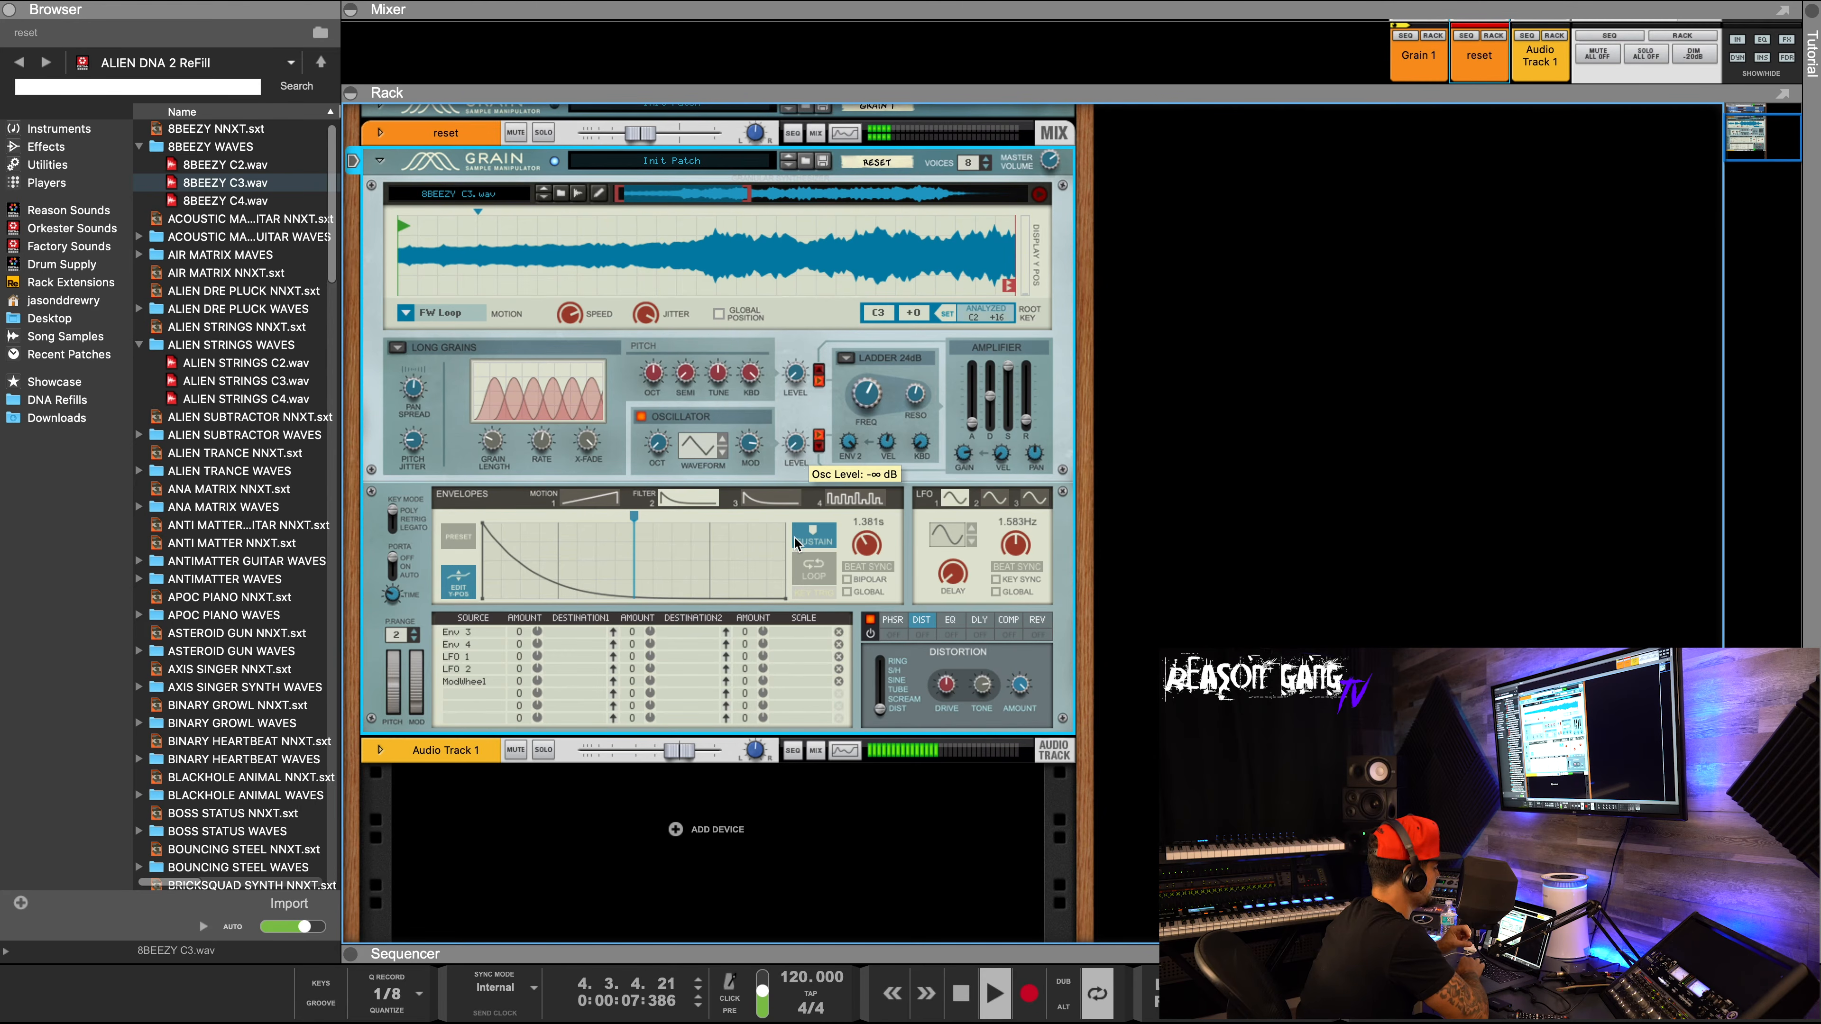
pyautogui.moveTo(803, 378)
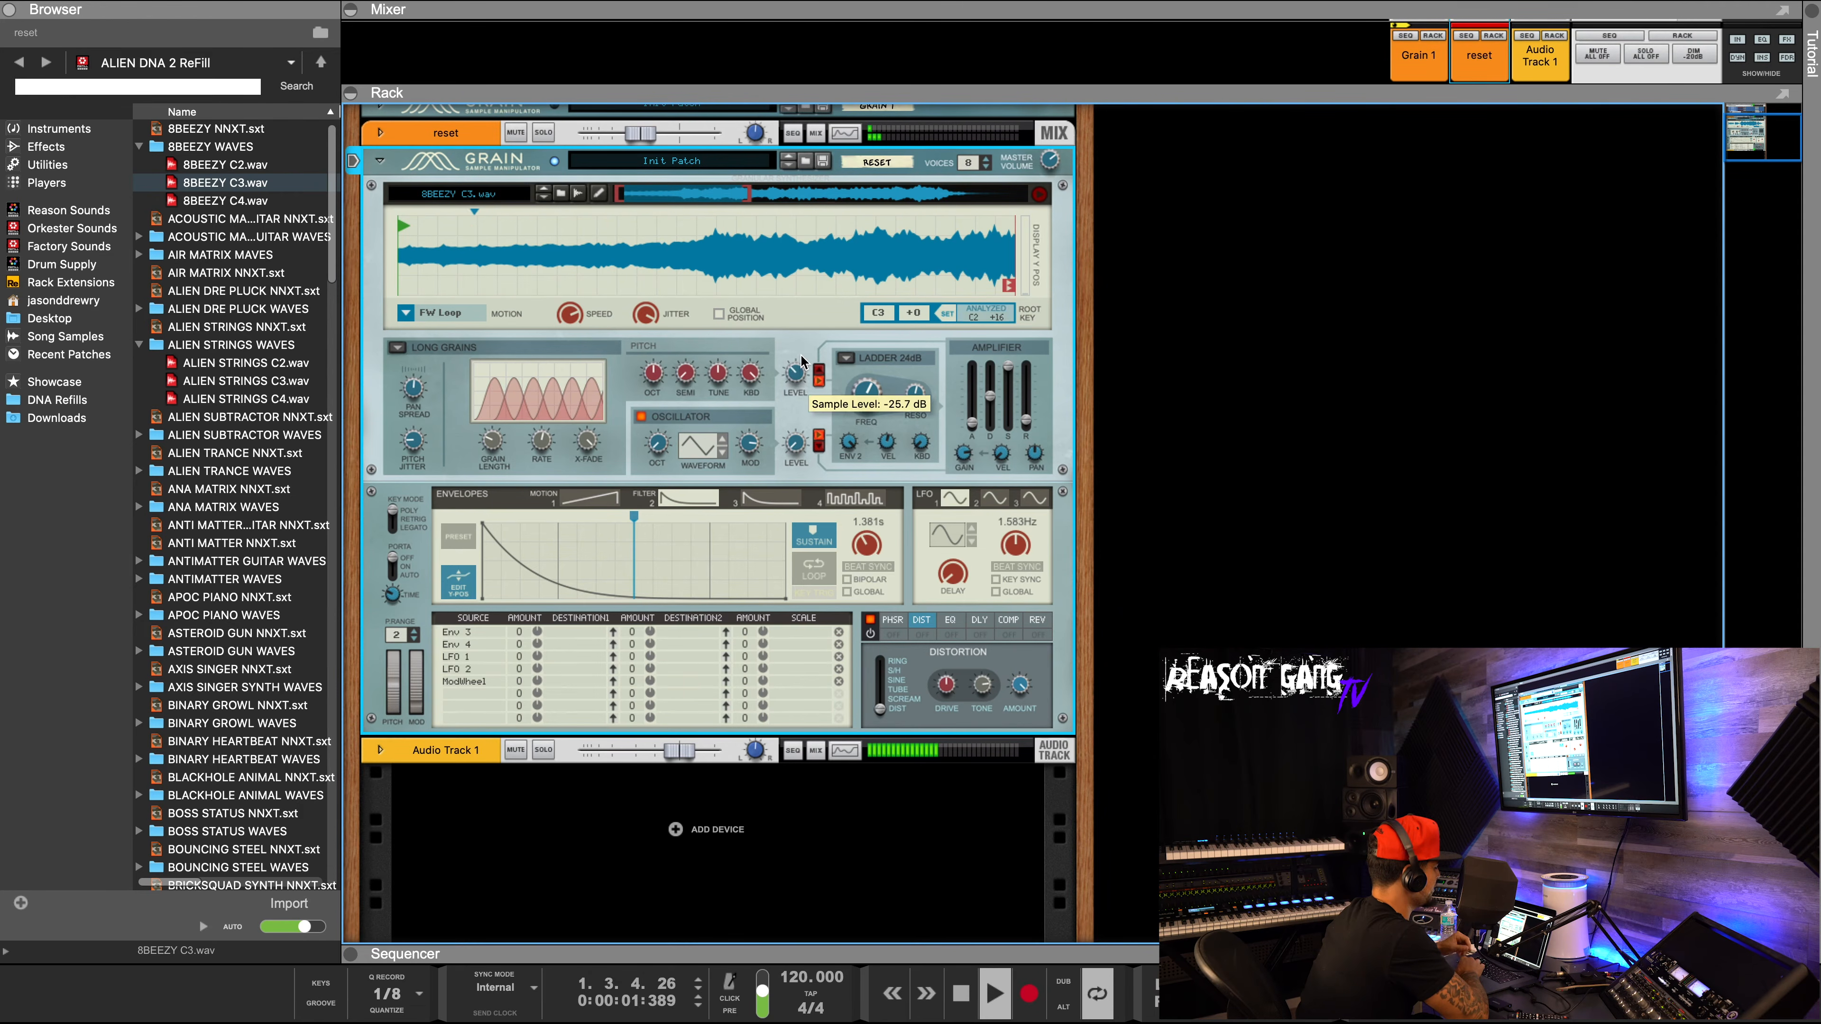
pyautogui.moveTo(801, 354); pyautogui.dragTo(801, 330)
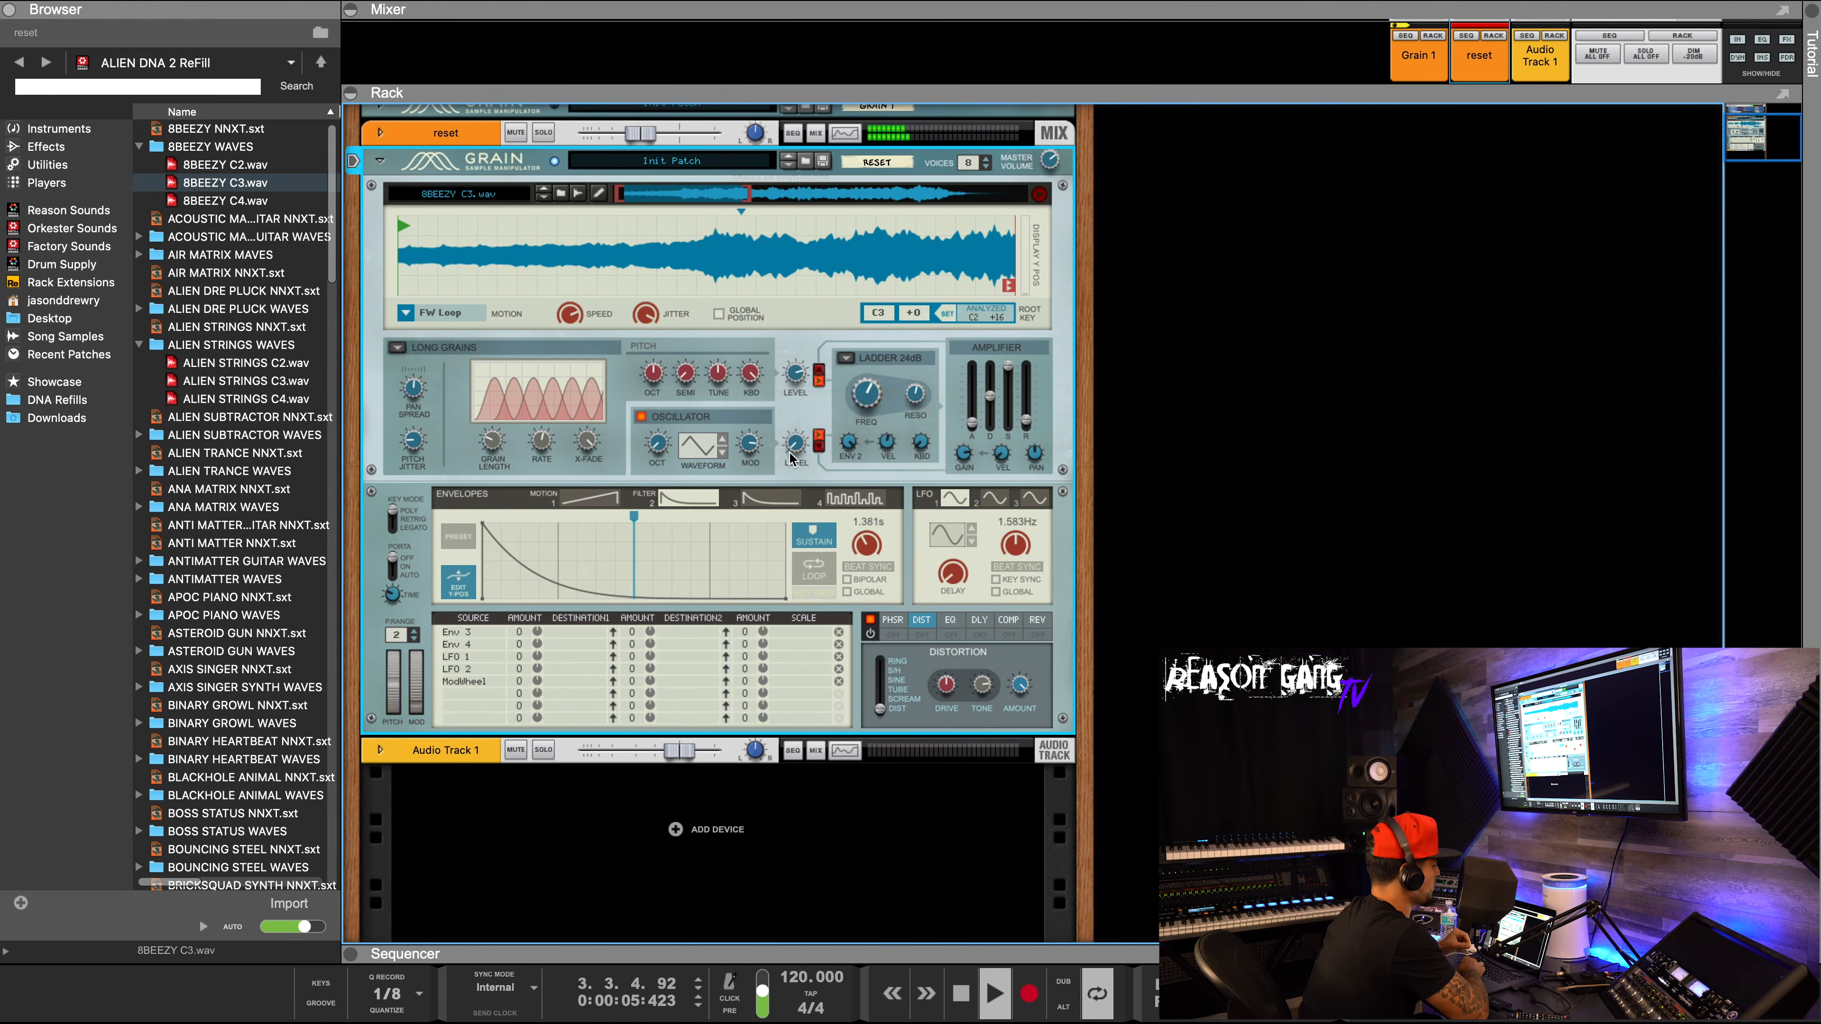
pyautogui.moveTo(798, 450)
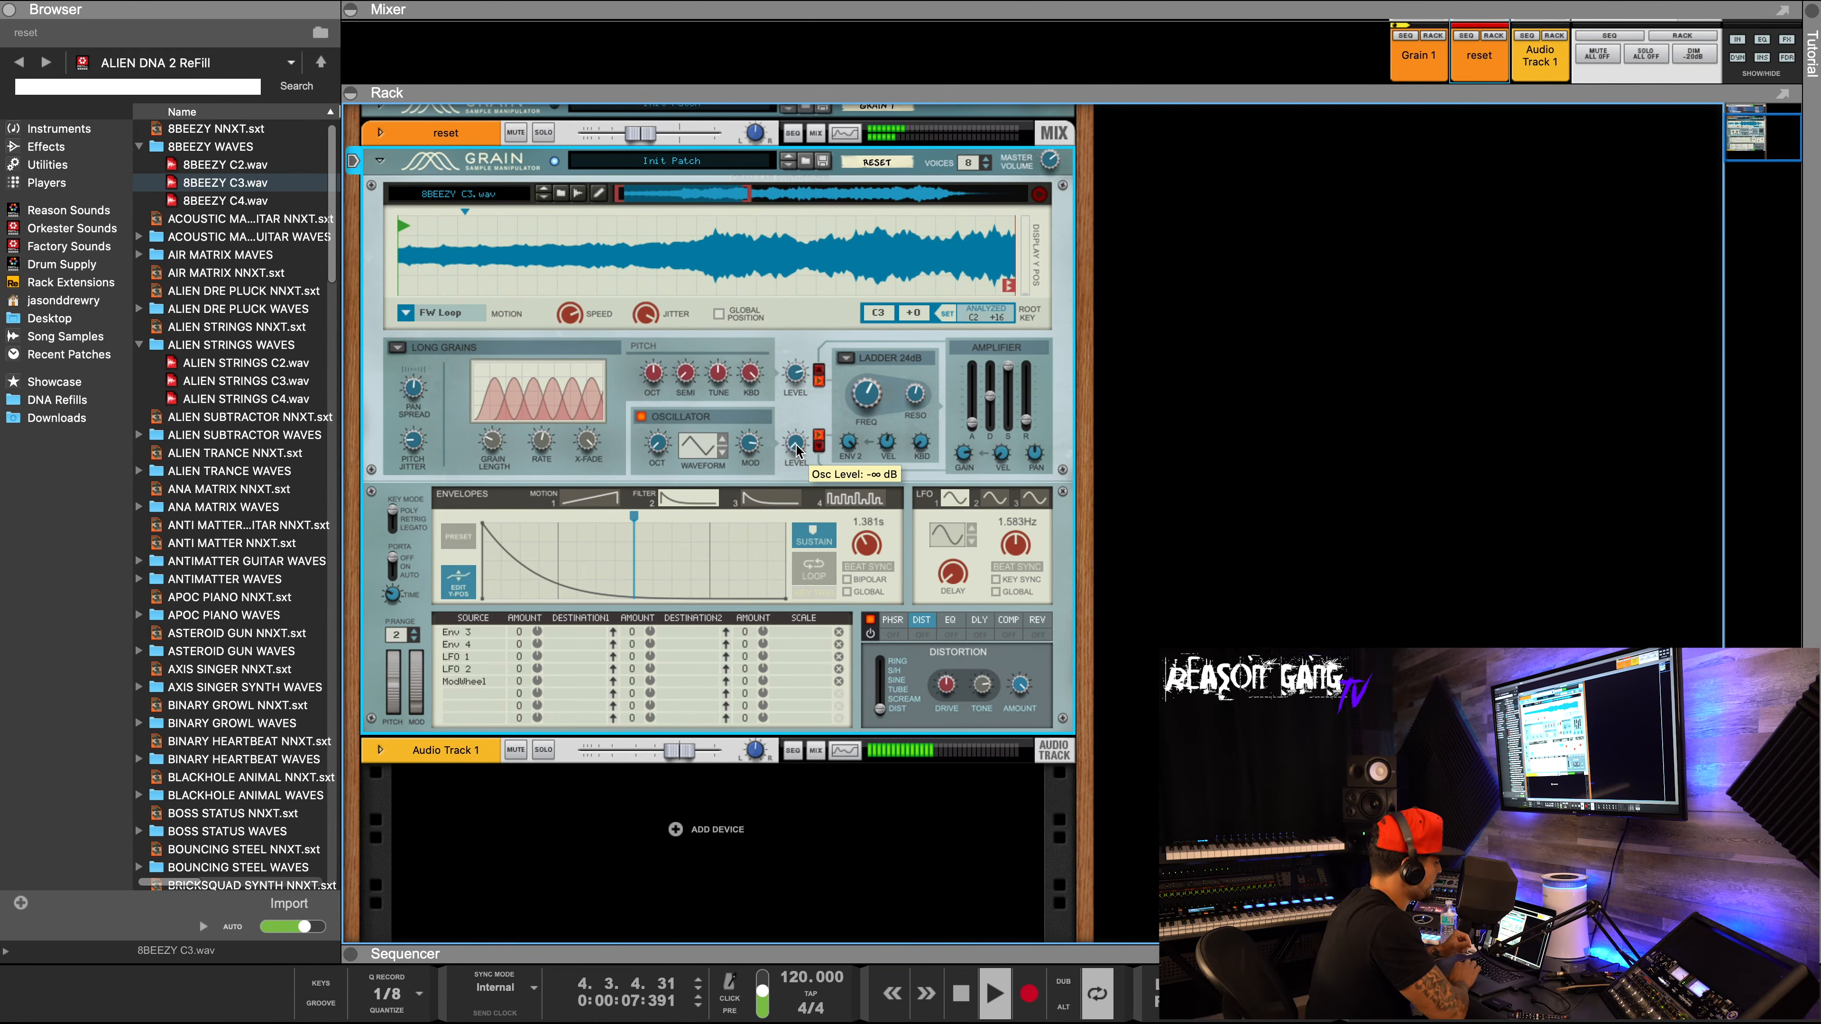
pyautogui.moveTo(798, 451); pyautogui.dragTo(802, 404)
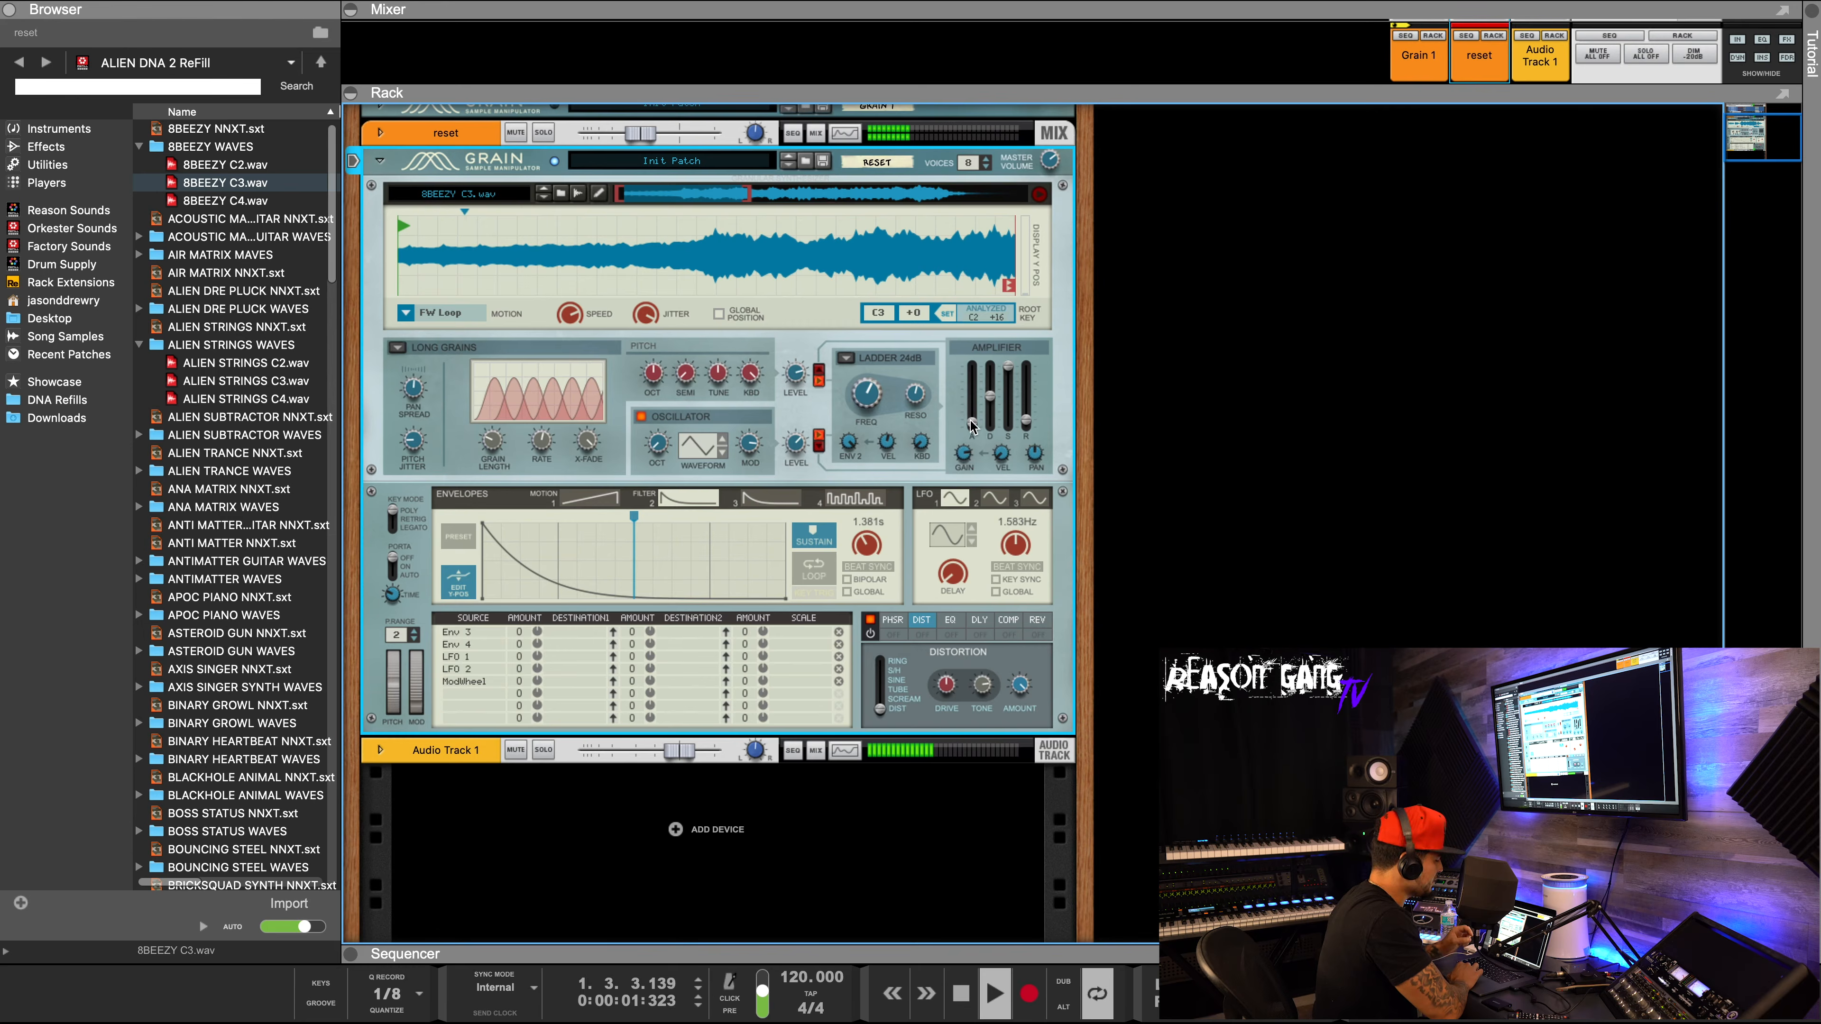
# Set the amplifier's Release to 2.84 s and try its Sustain and Vel controls.
pyautogui.moveTo(1025, 394)
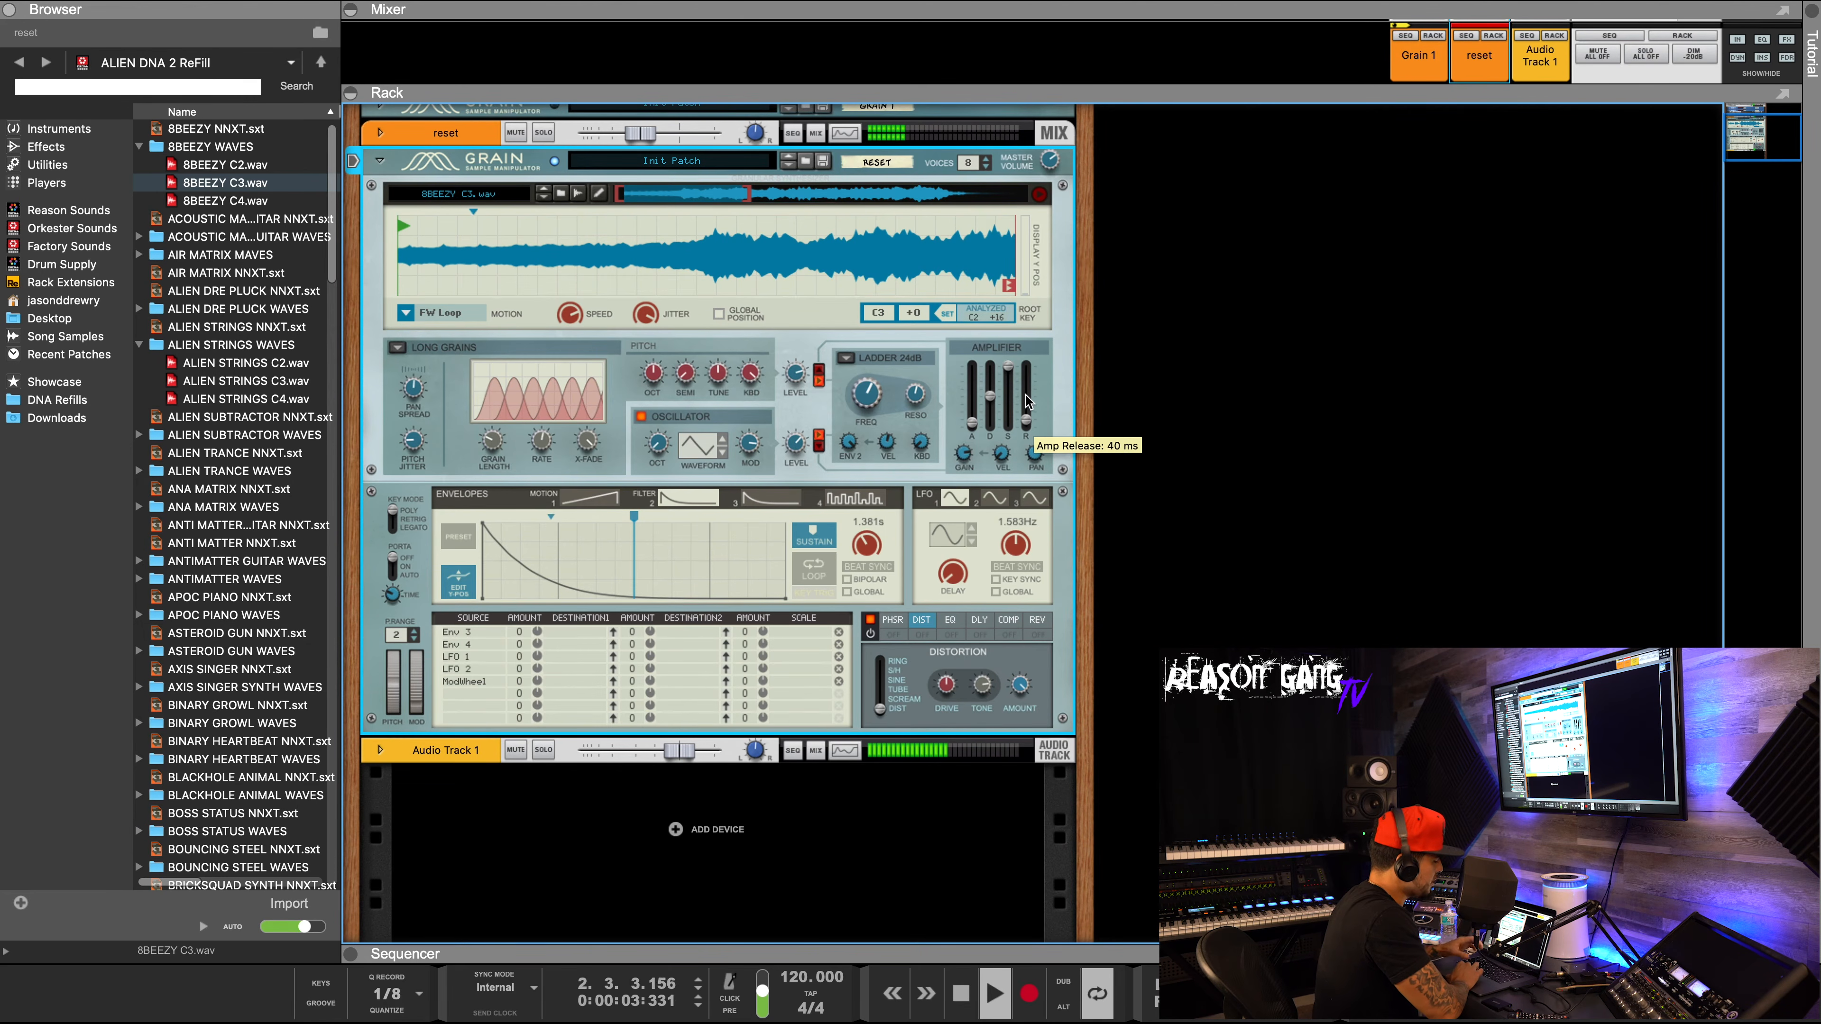
pyautogui.moveTo(1028, 400); pyautogui.dragTo(1028, 372)
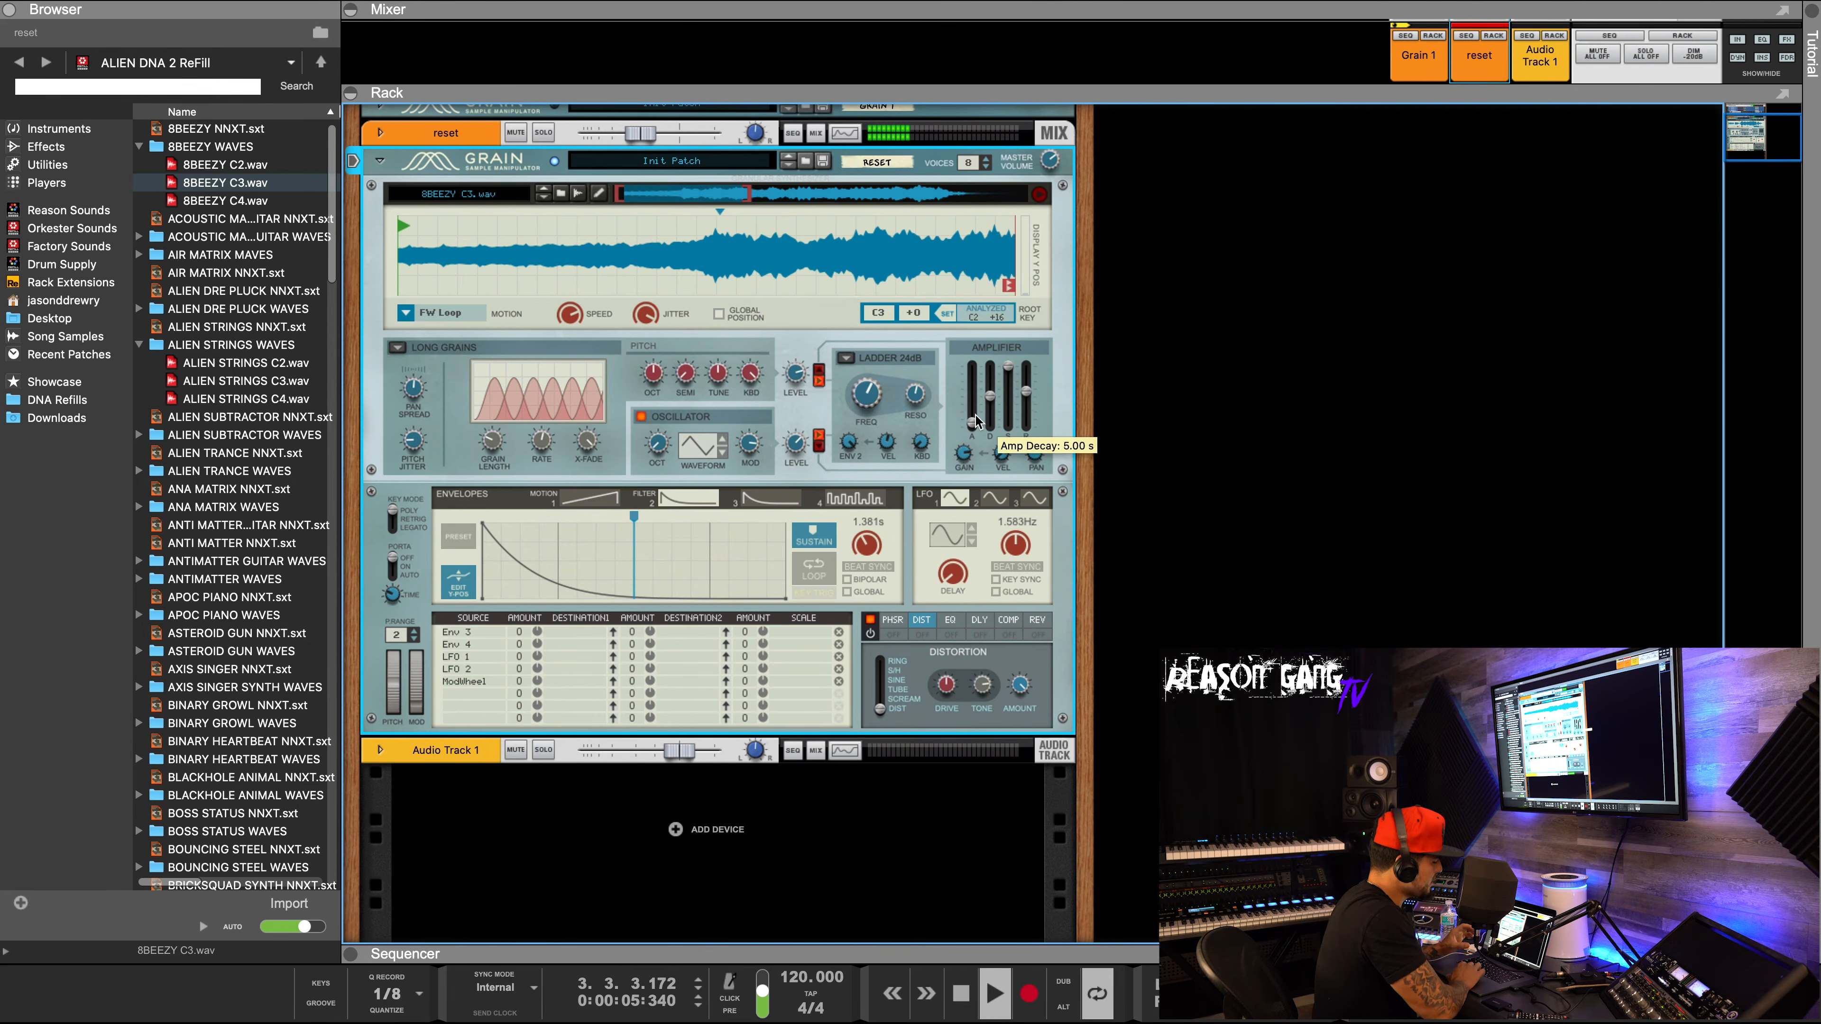
pyautogui.moveTo(1025, 394); pyautogui.dragTo(1025, 397)
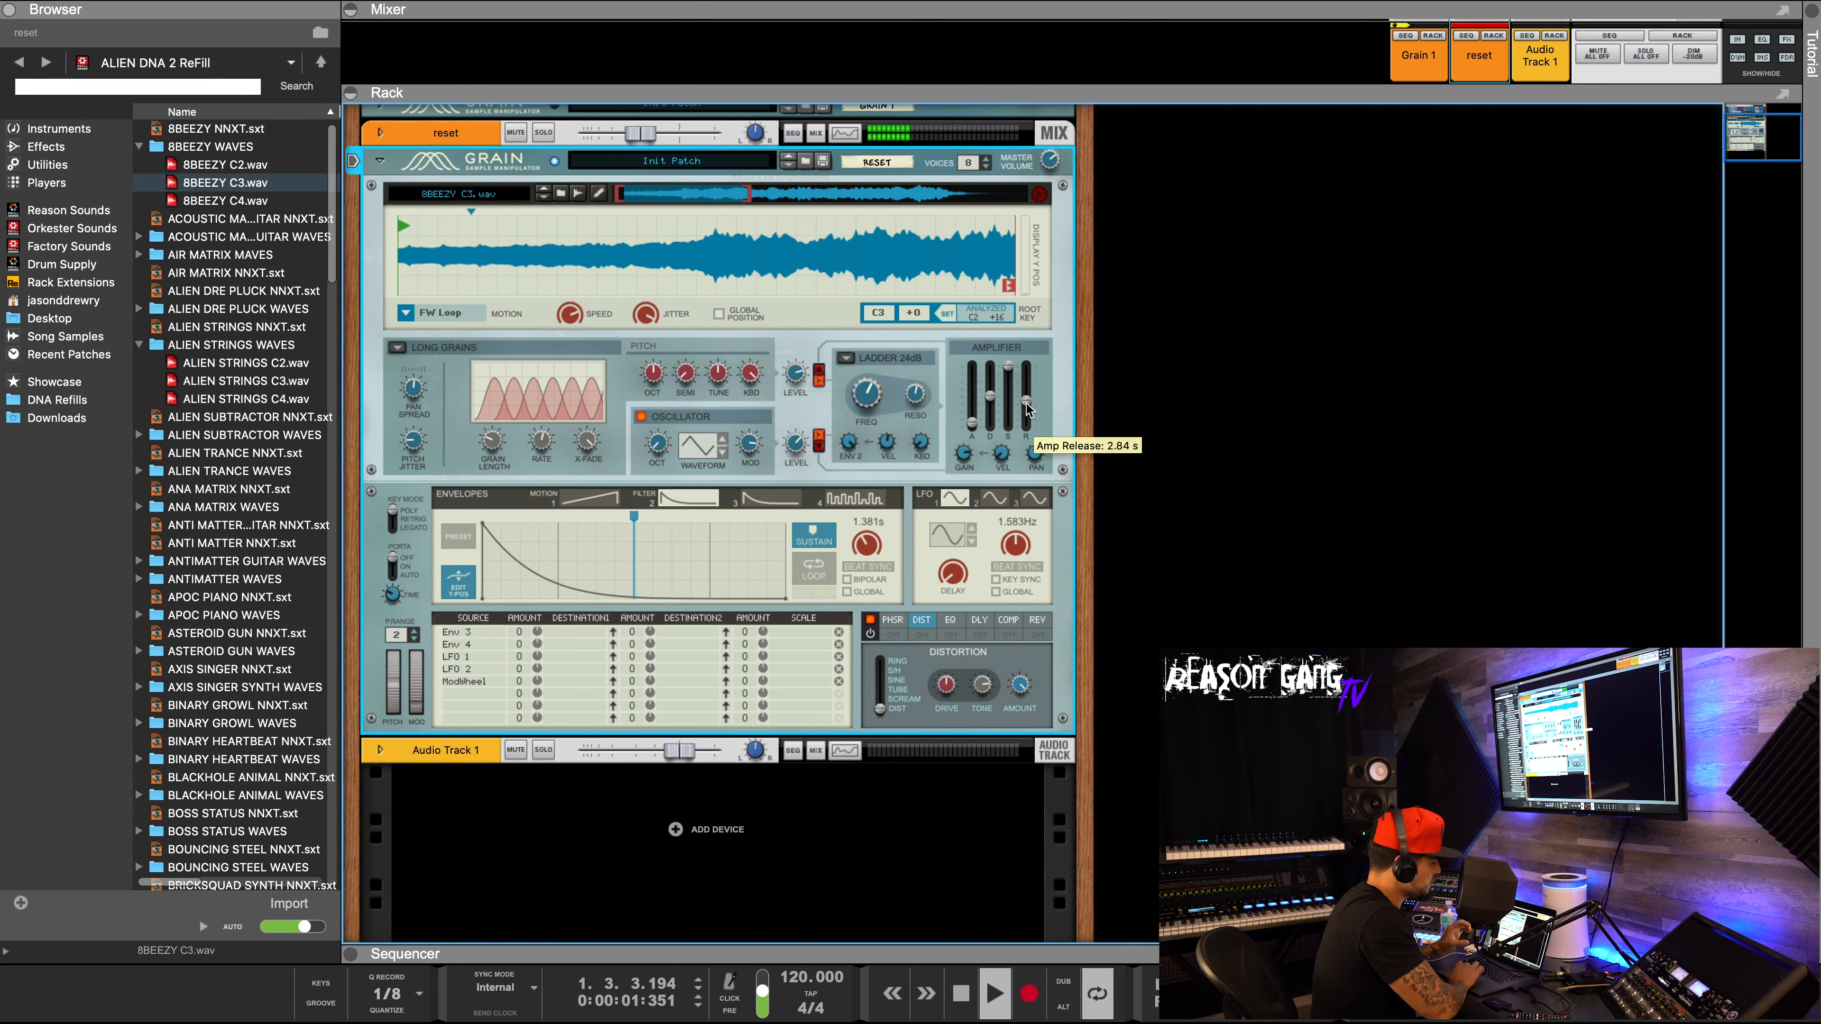
pyautogui.moveTo(1008, 367); pyautogui.dragTo(988, 403)
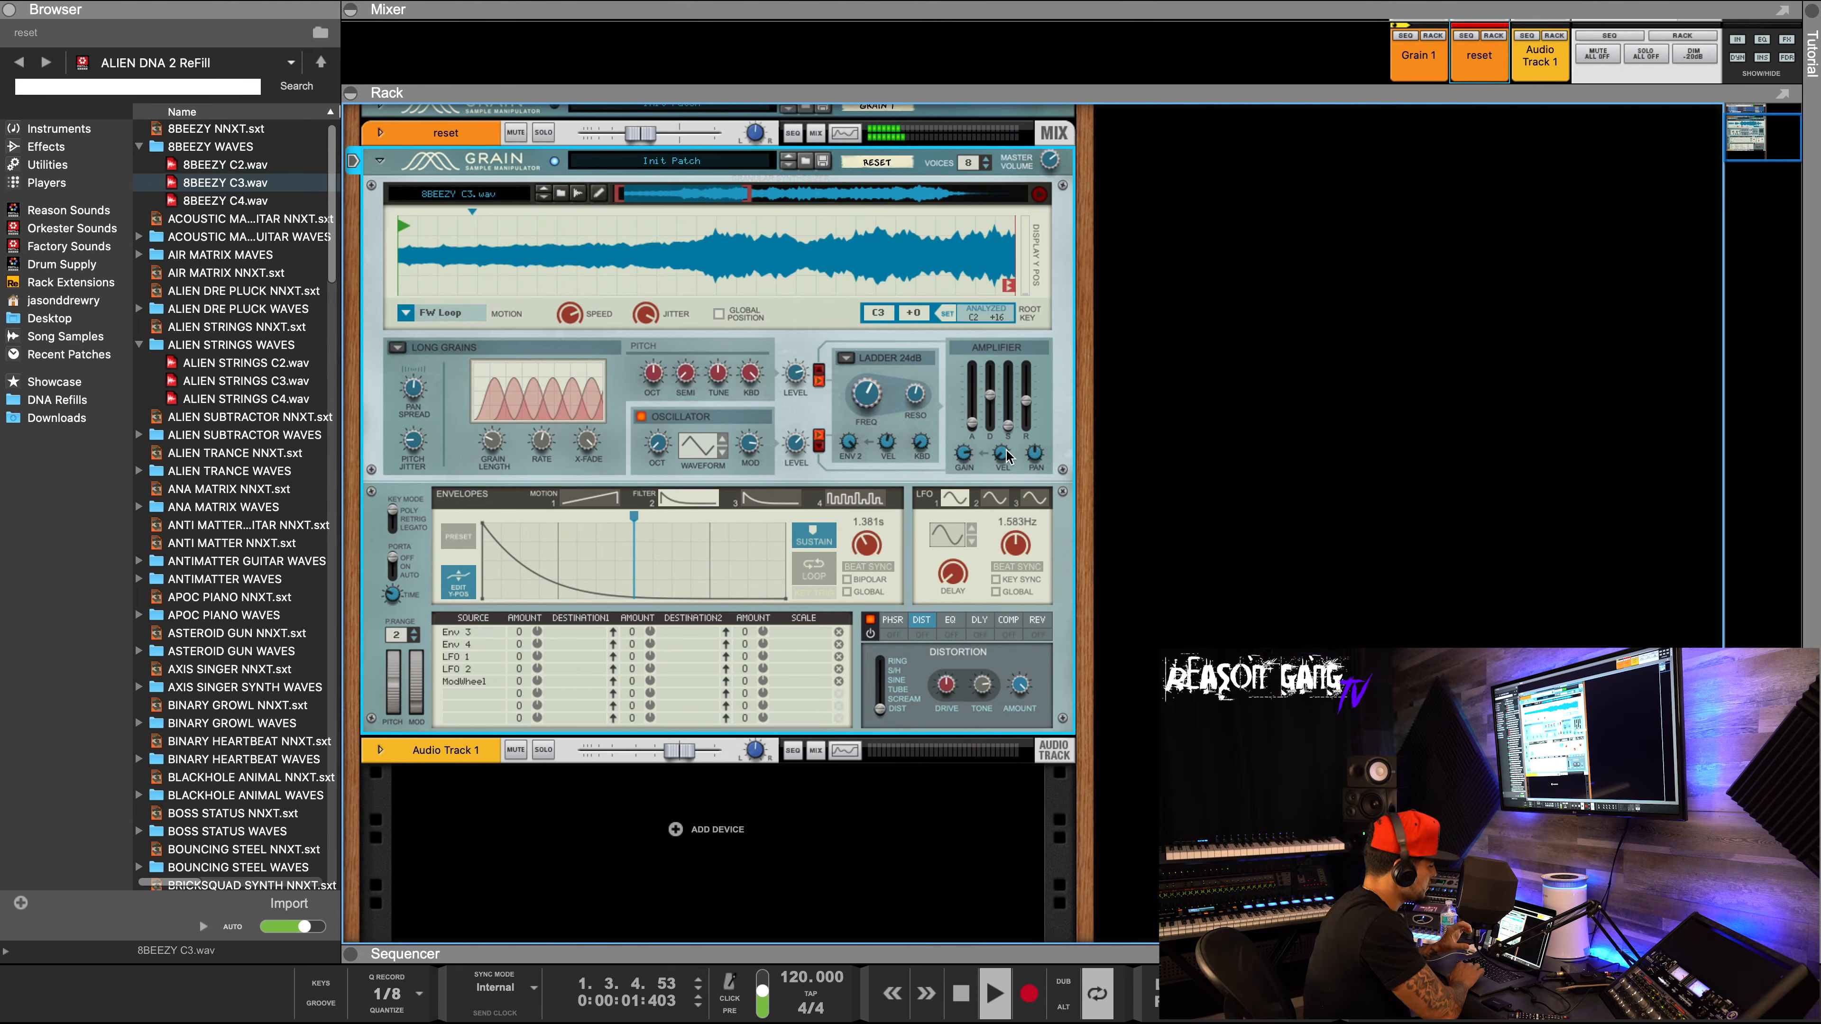
pyautogui.moveTo(1004, 452)
pyautogui.mouseDown()
pyautogui.moveTo(995, 406)
pyautogui.moveTo(1002, 439)
pyautogui.mouseUp()
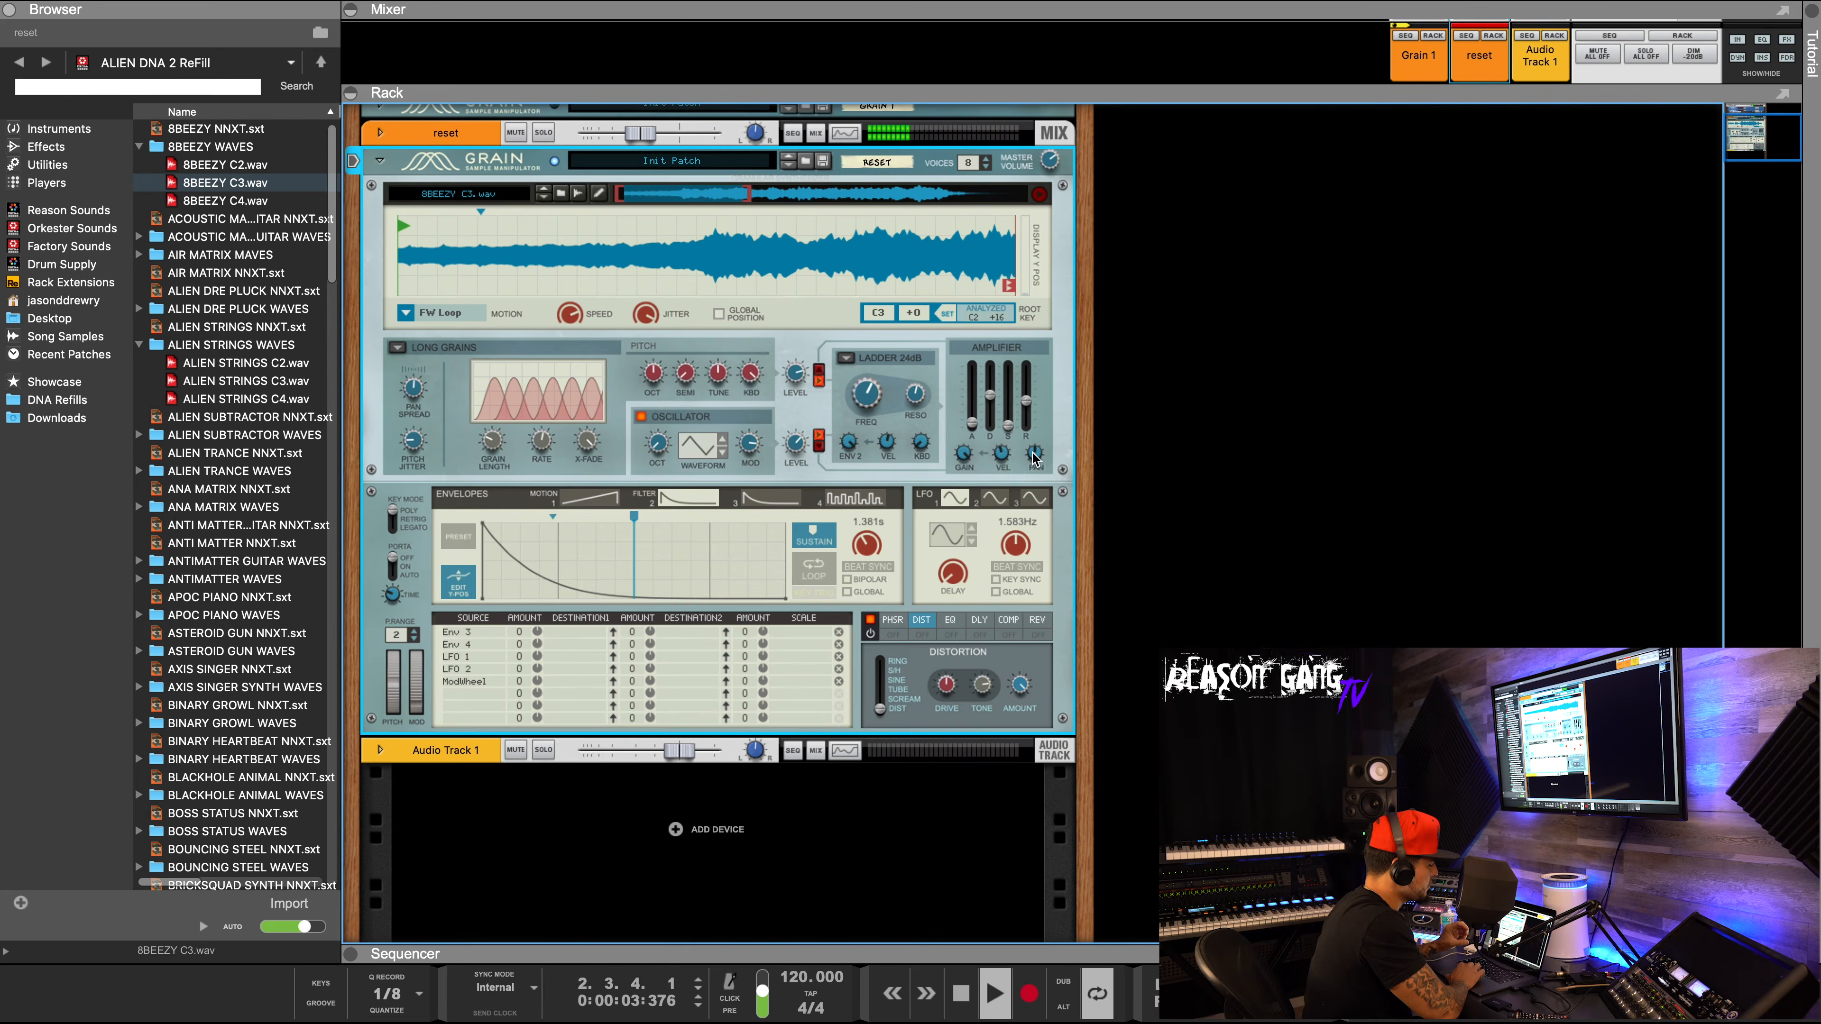
pyautogui.moveTo(1035, 457)
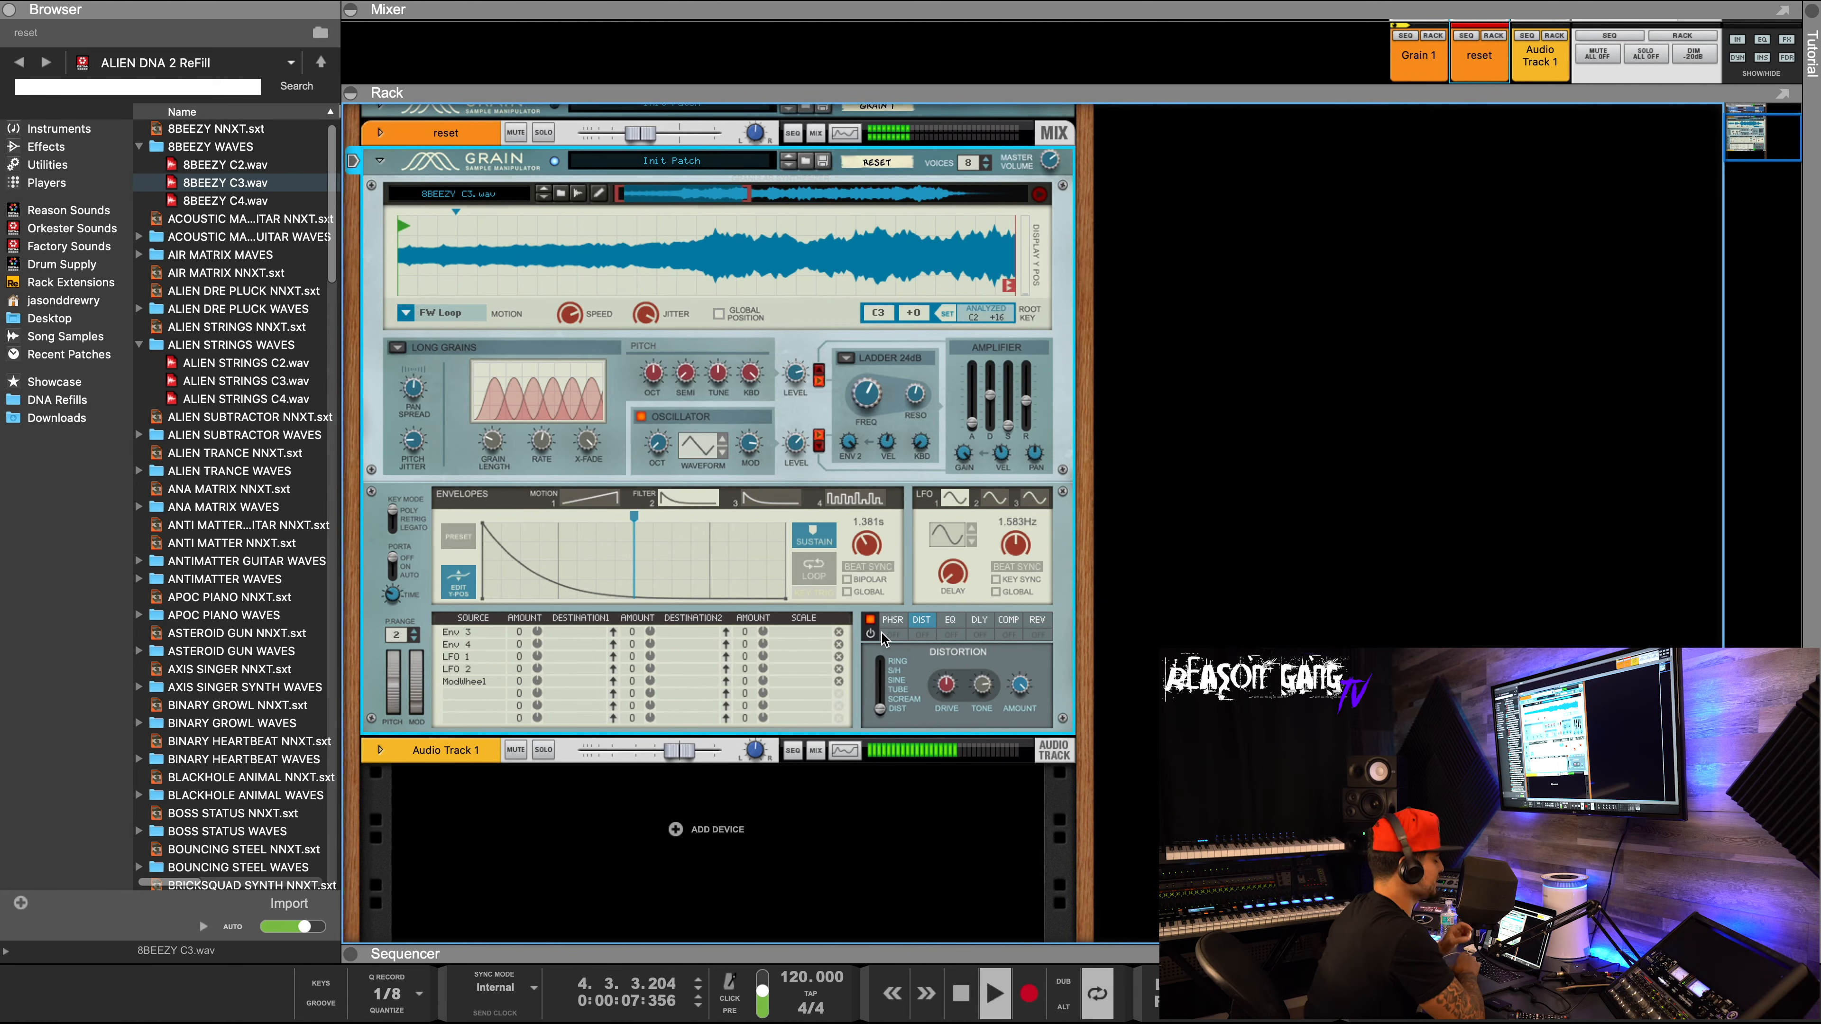
# Turn on the phaser and the distortion, with the distortion type set to Tube and its Amount to 25%.
pyautogui.click(894, 625)
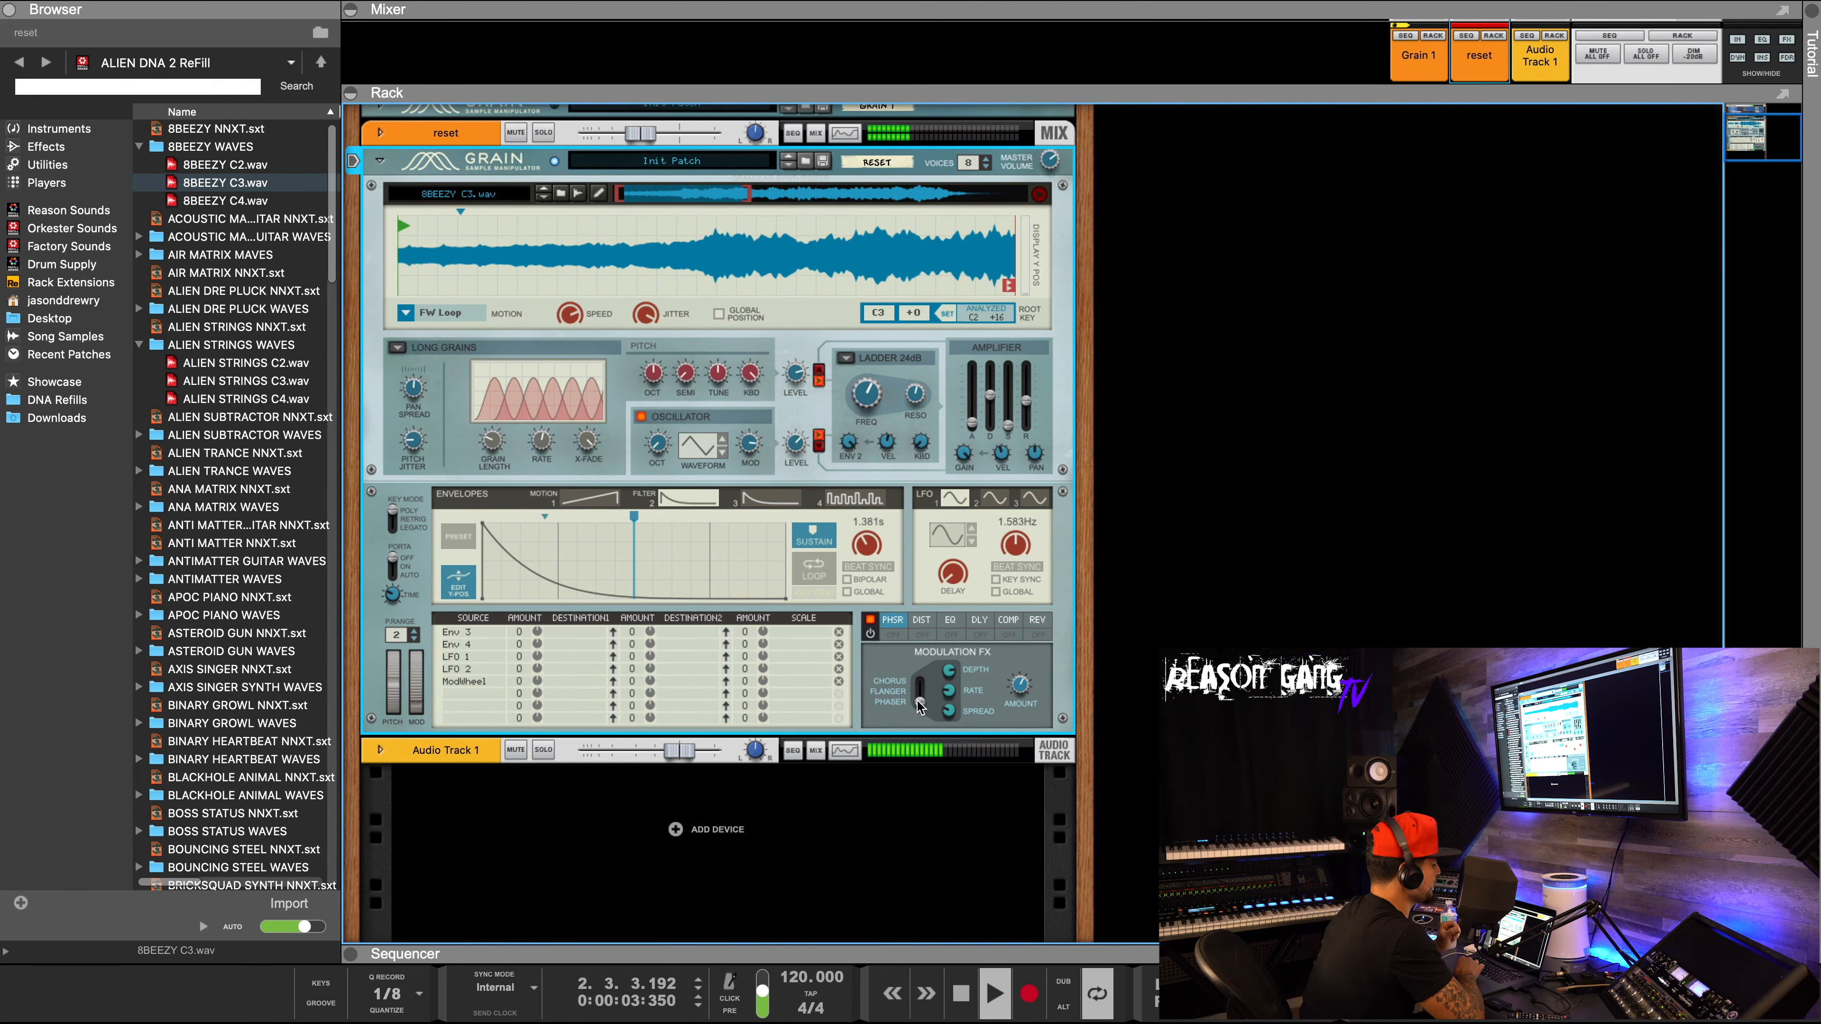
pyautogui.click(894, 635)
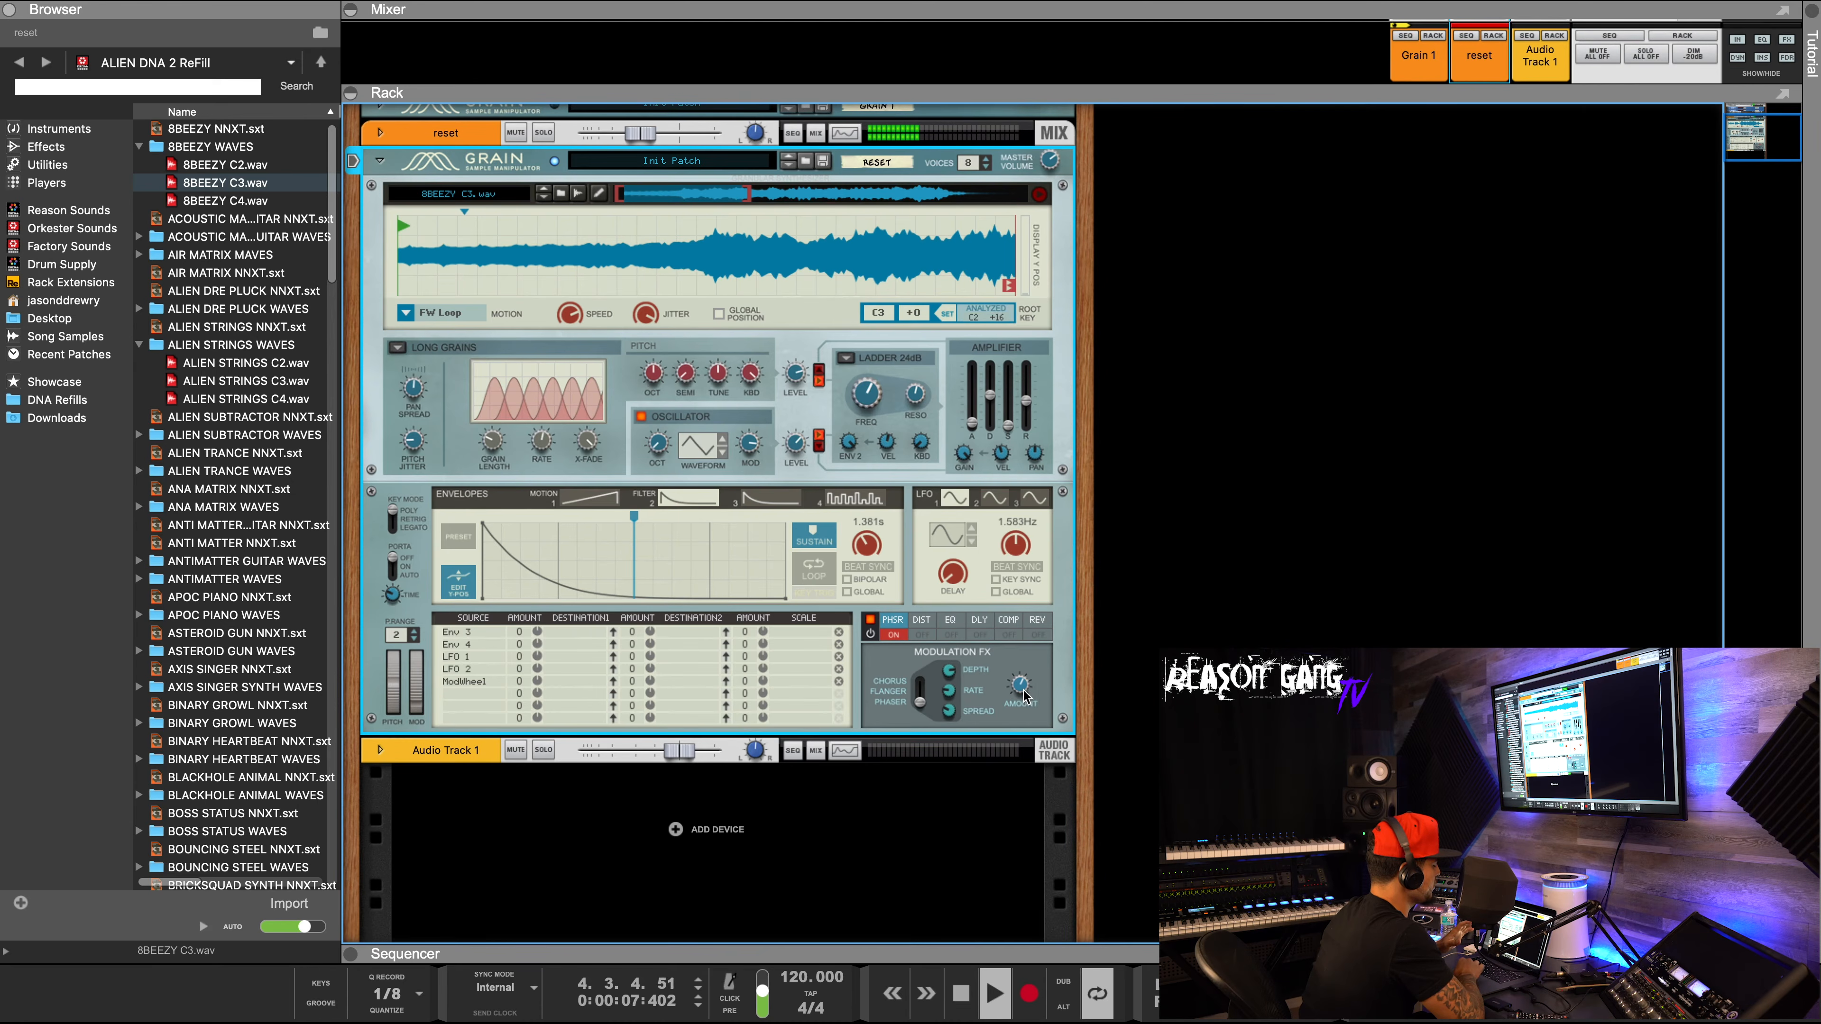
pyautogui.click(922, 621)
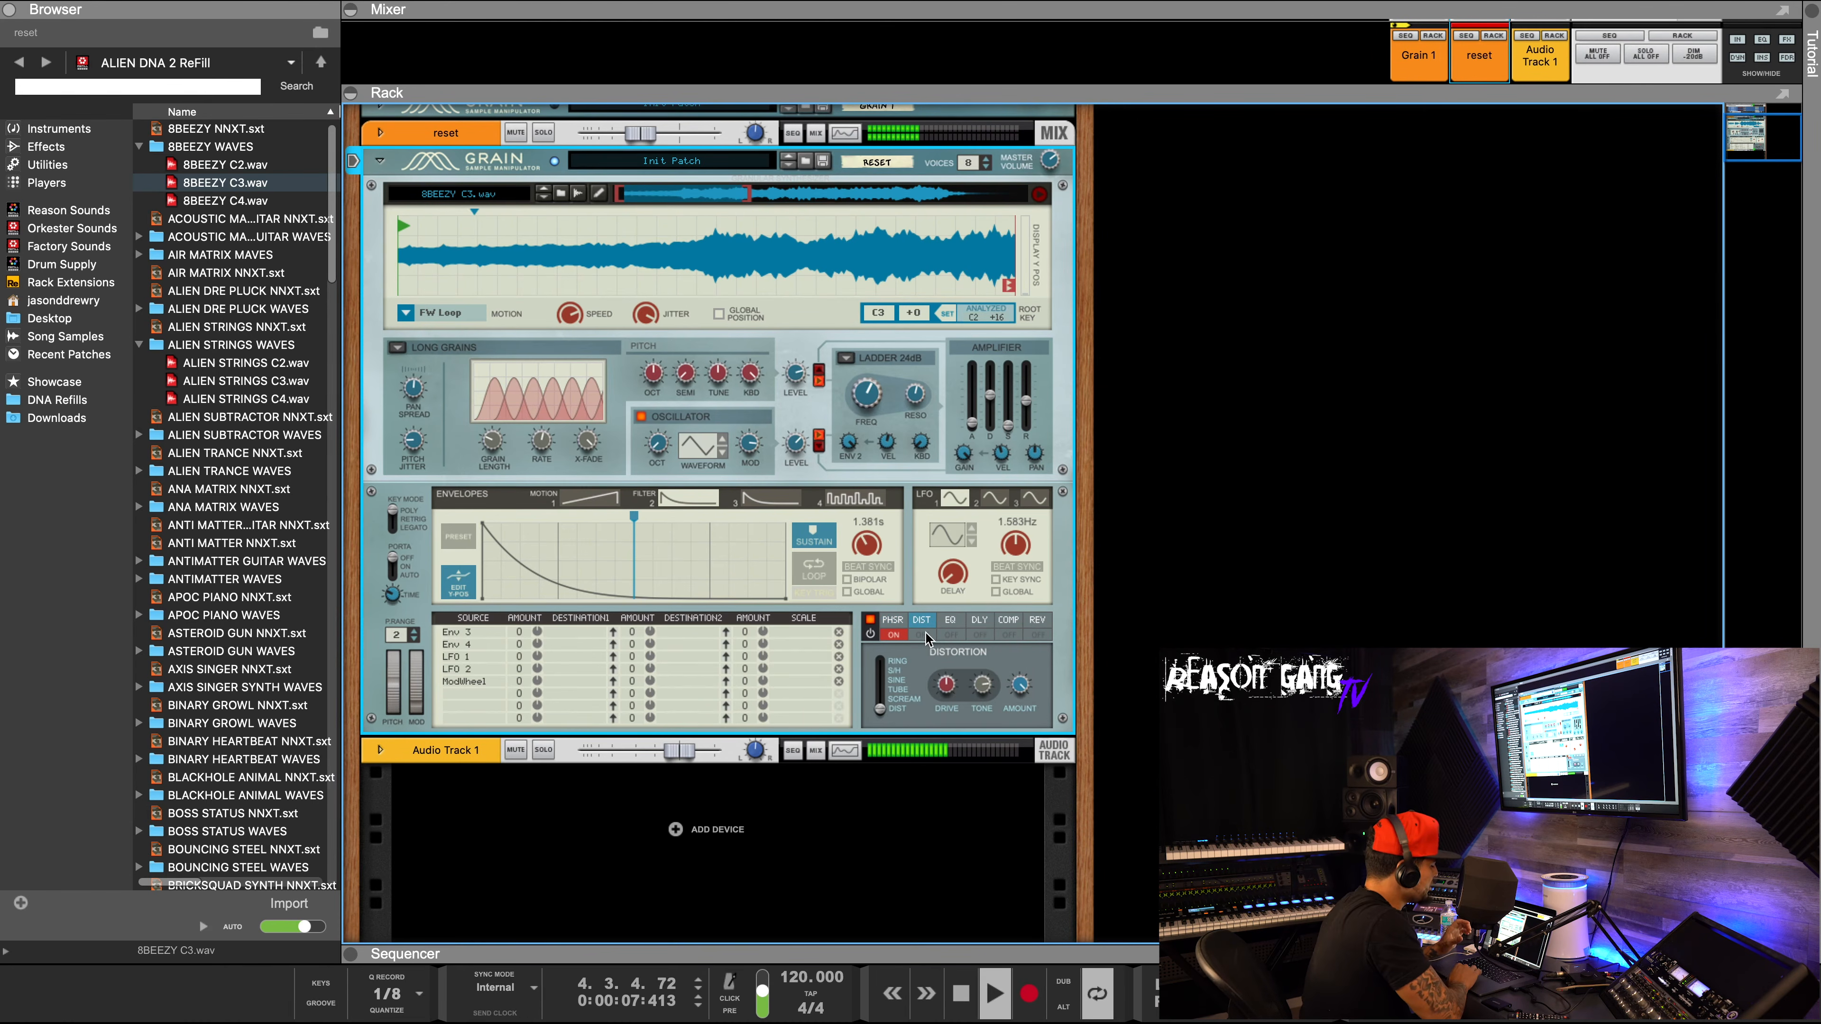
pyautogui.click(924, 635)
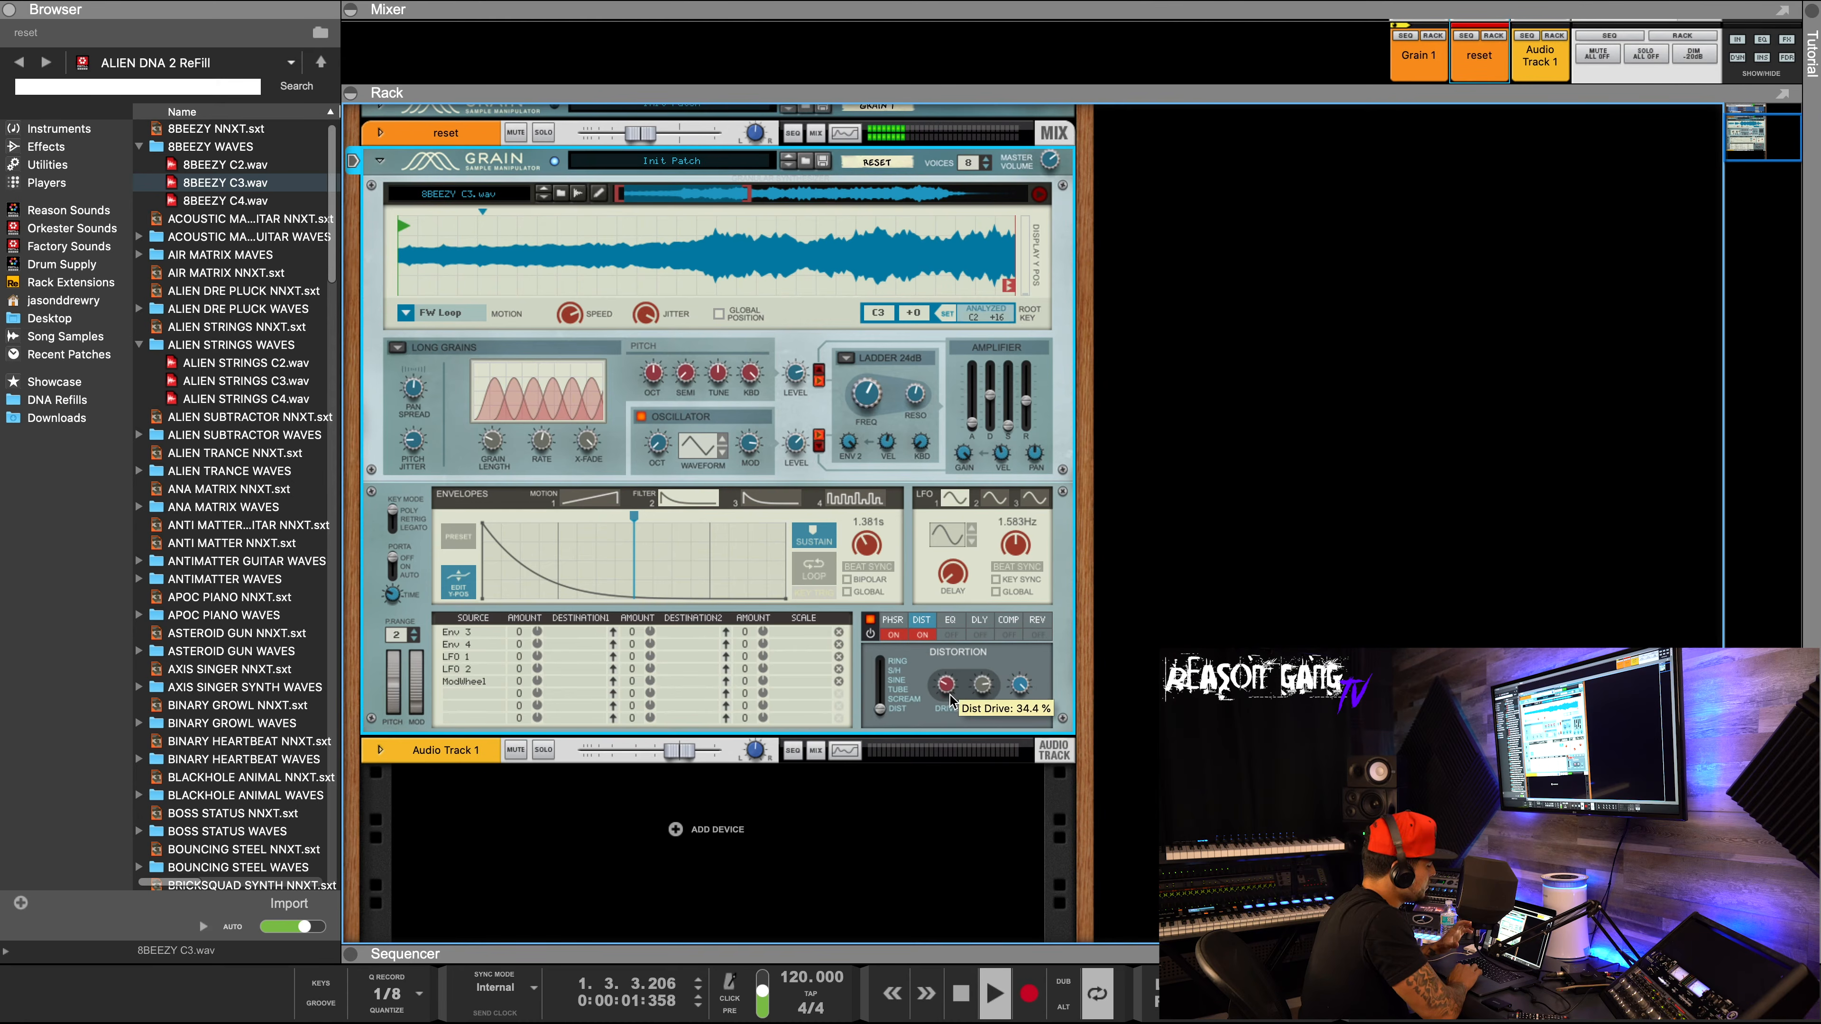
pyautogui.moveTo(879, 707)
pyautogui.mouseDown()
pyautogui.moveTo(882, 675)
pyautogui.moveTo(886, 696)
pyautogui.mouseUp()
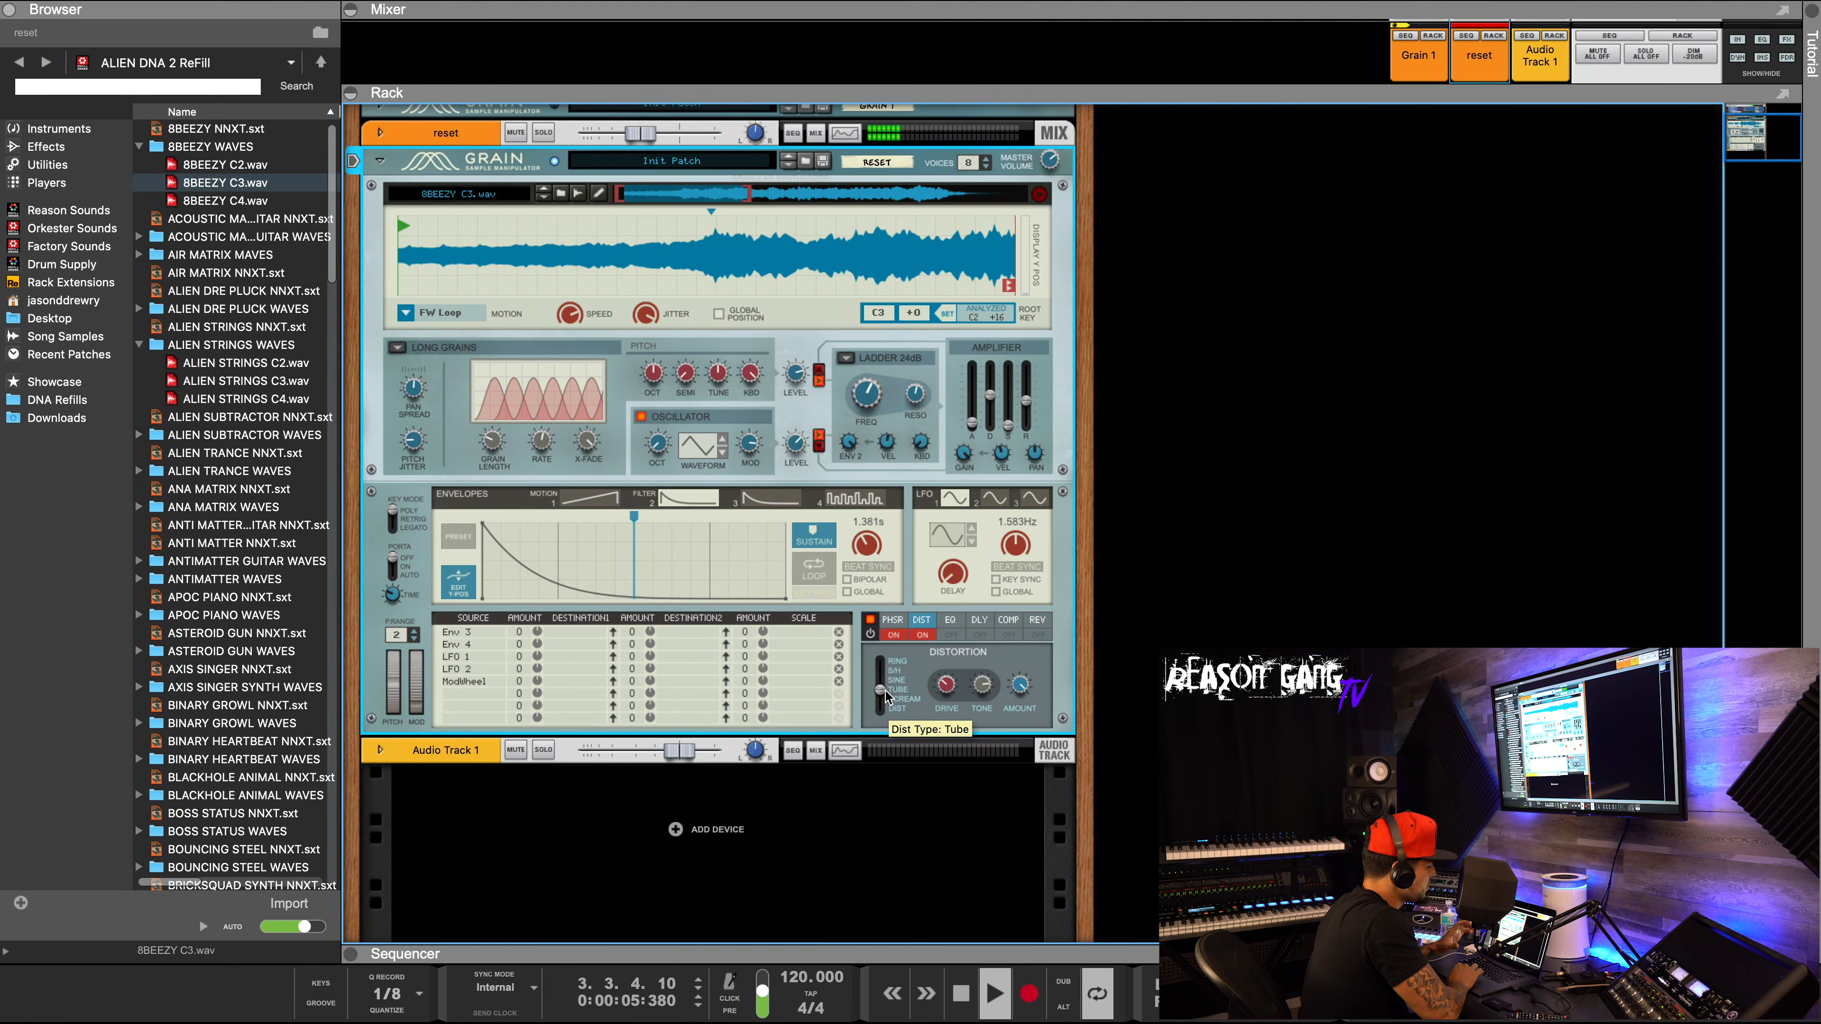
pyautogui.moveTo(1021, 690); pyautogui.dragTo(1025, 730)
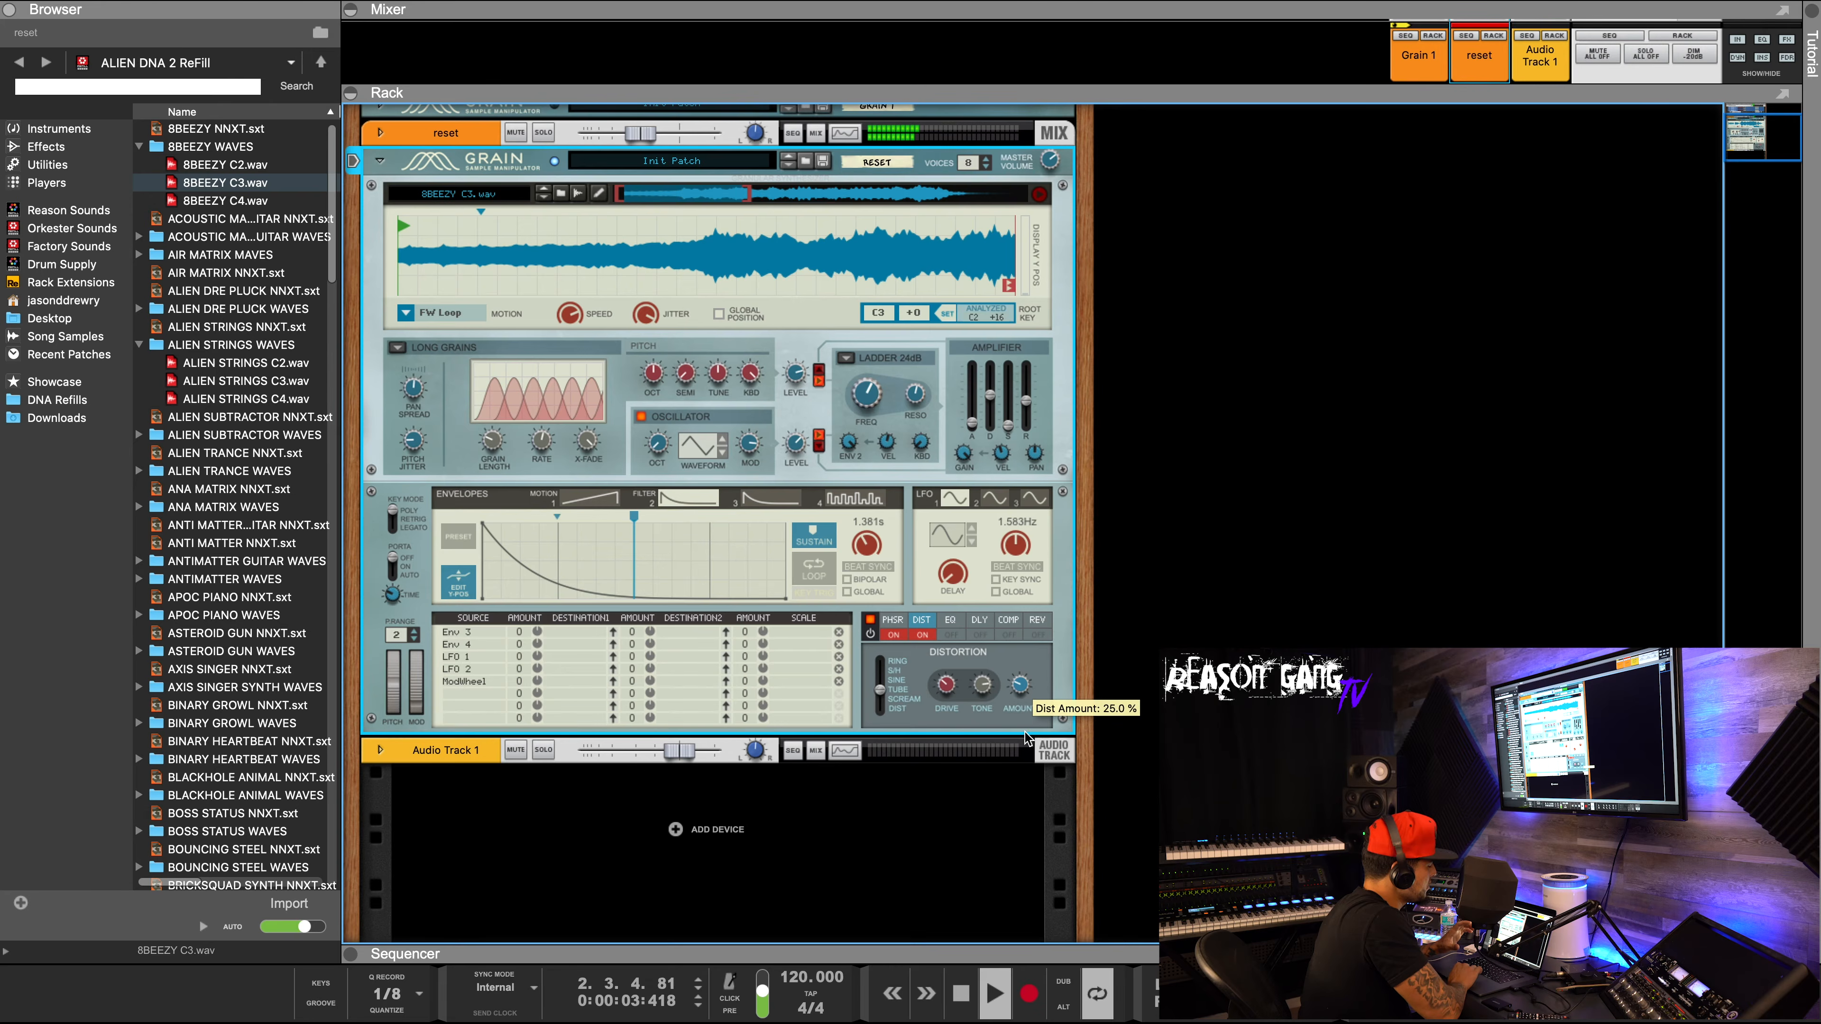
# Turn on the EQ, adjust its Freq, and set Q to 49.1% and Gain to 6.8 dB.
pyautogui.click(951, 622)
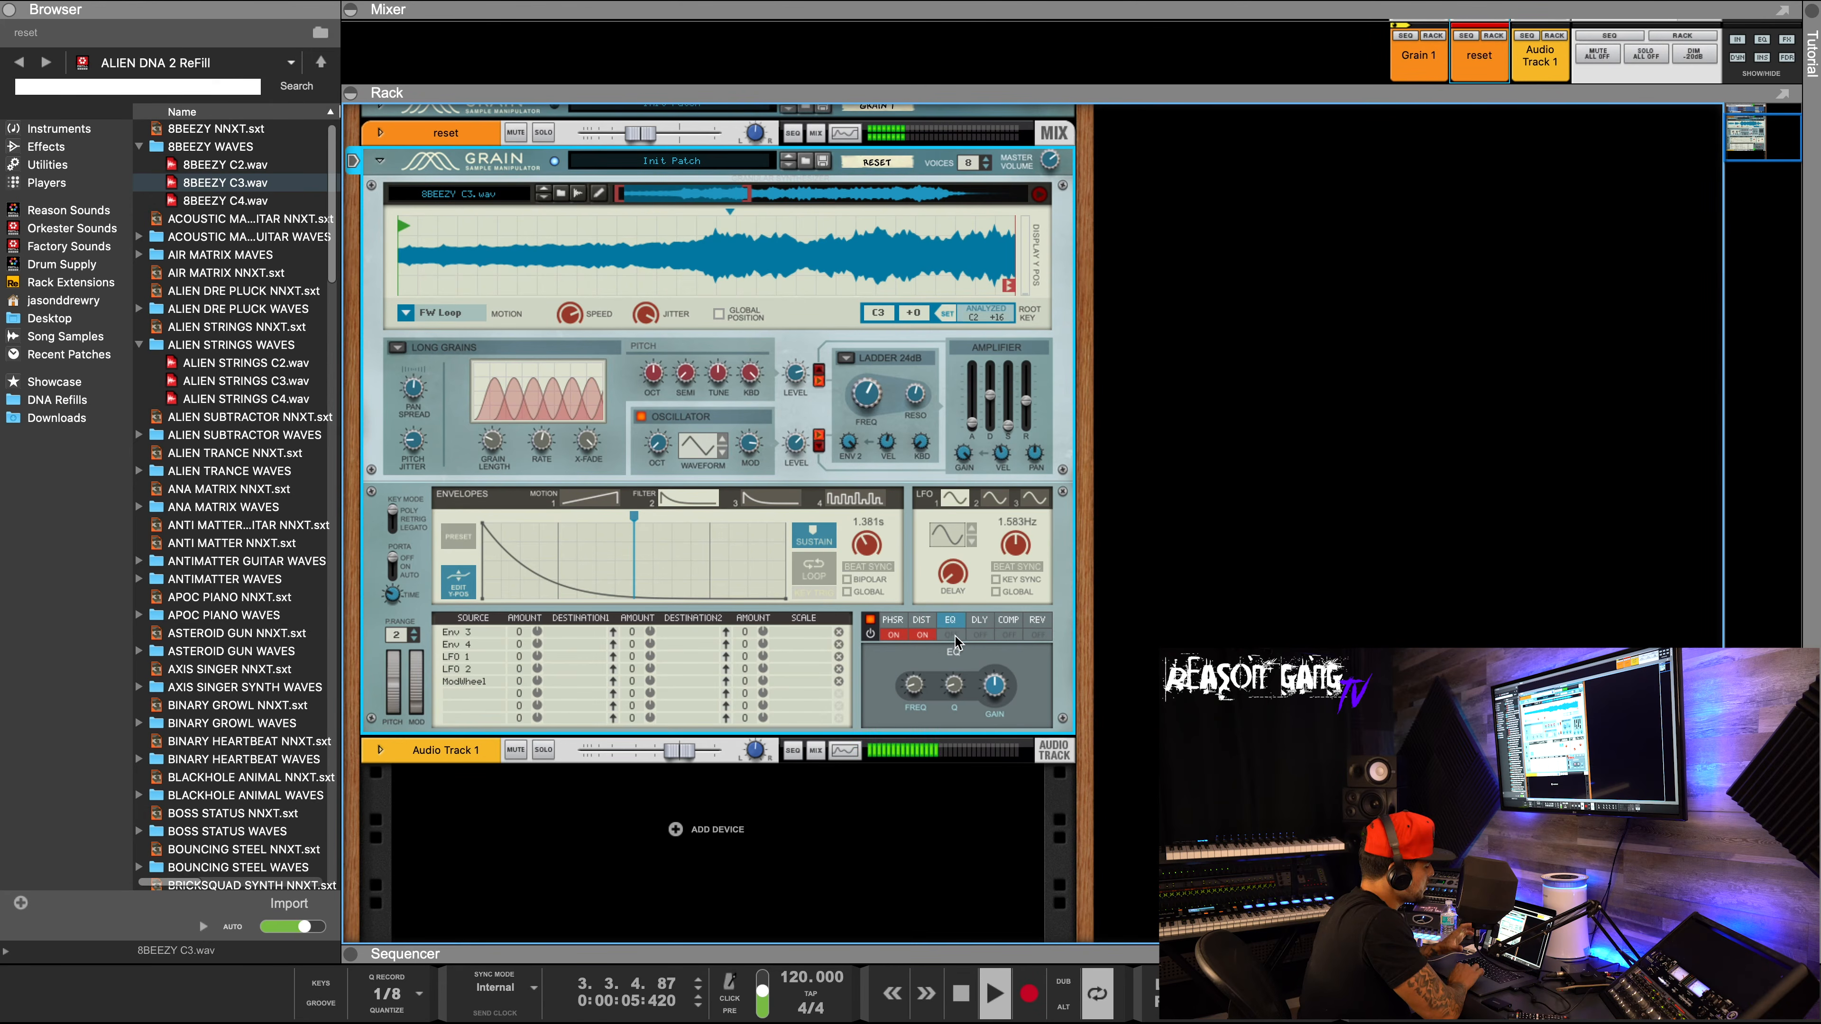
pyautogui.click(953, 635)
pyautogui.moveTo(919, 661); pyautogui.dragTo(994, 675)
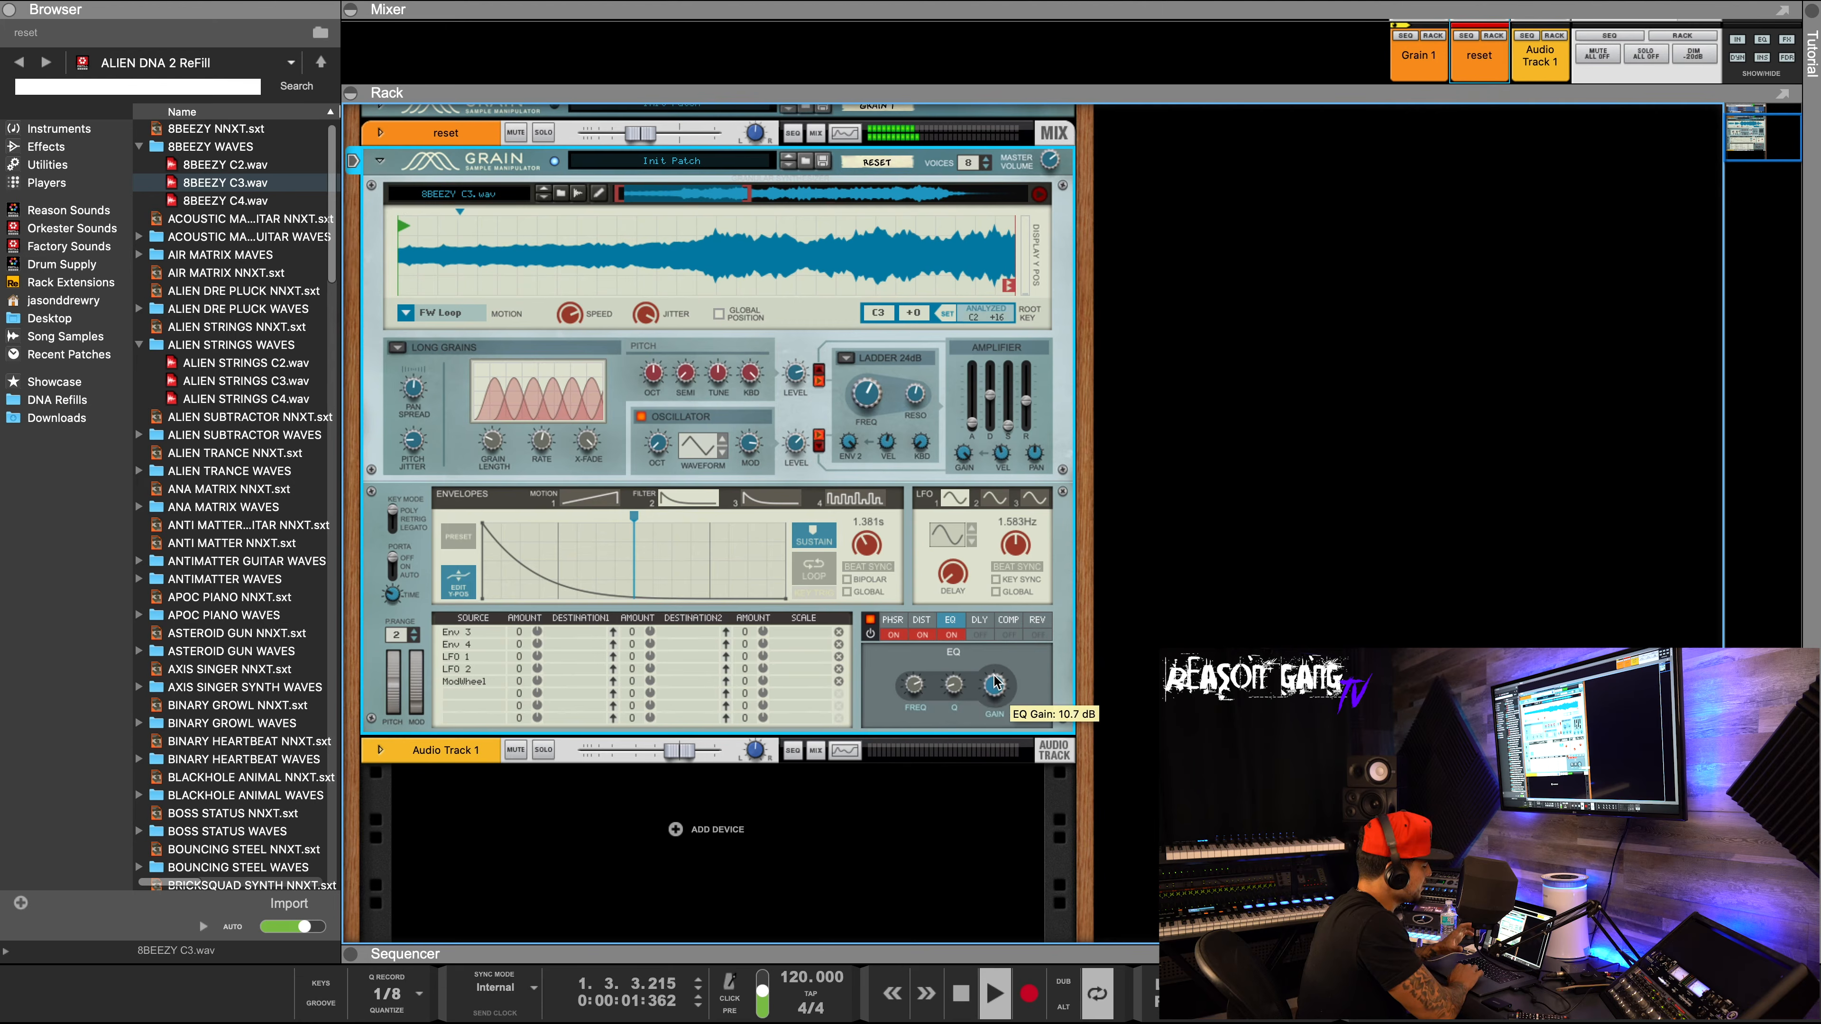
pyautogui.moveTo(908, 667); pyautogui.dragTo(914, 692)
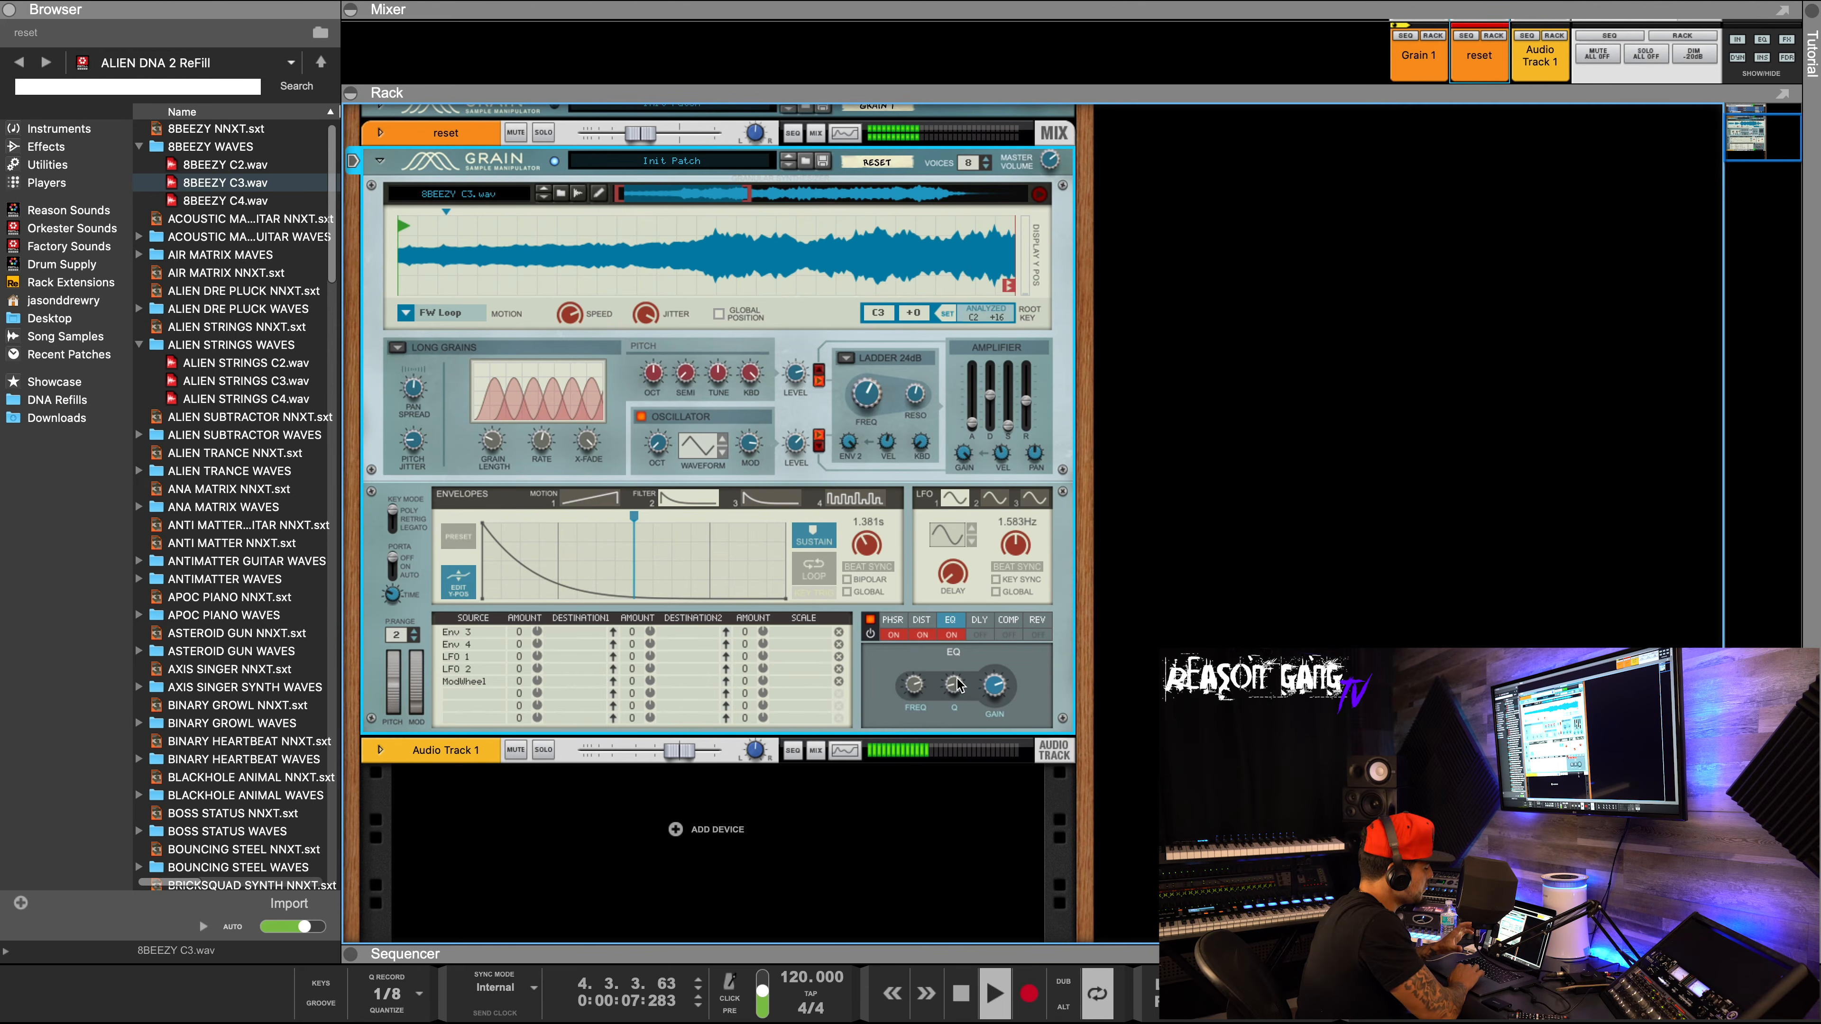
pyautogui.moveTo(955, 684); pyautogui.dragTo(957, 661)
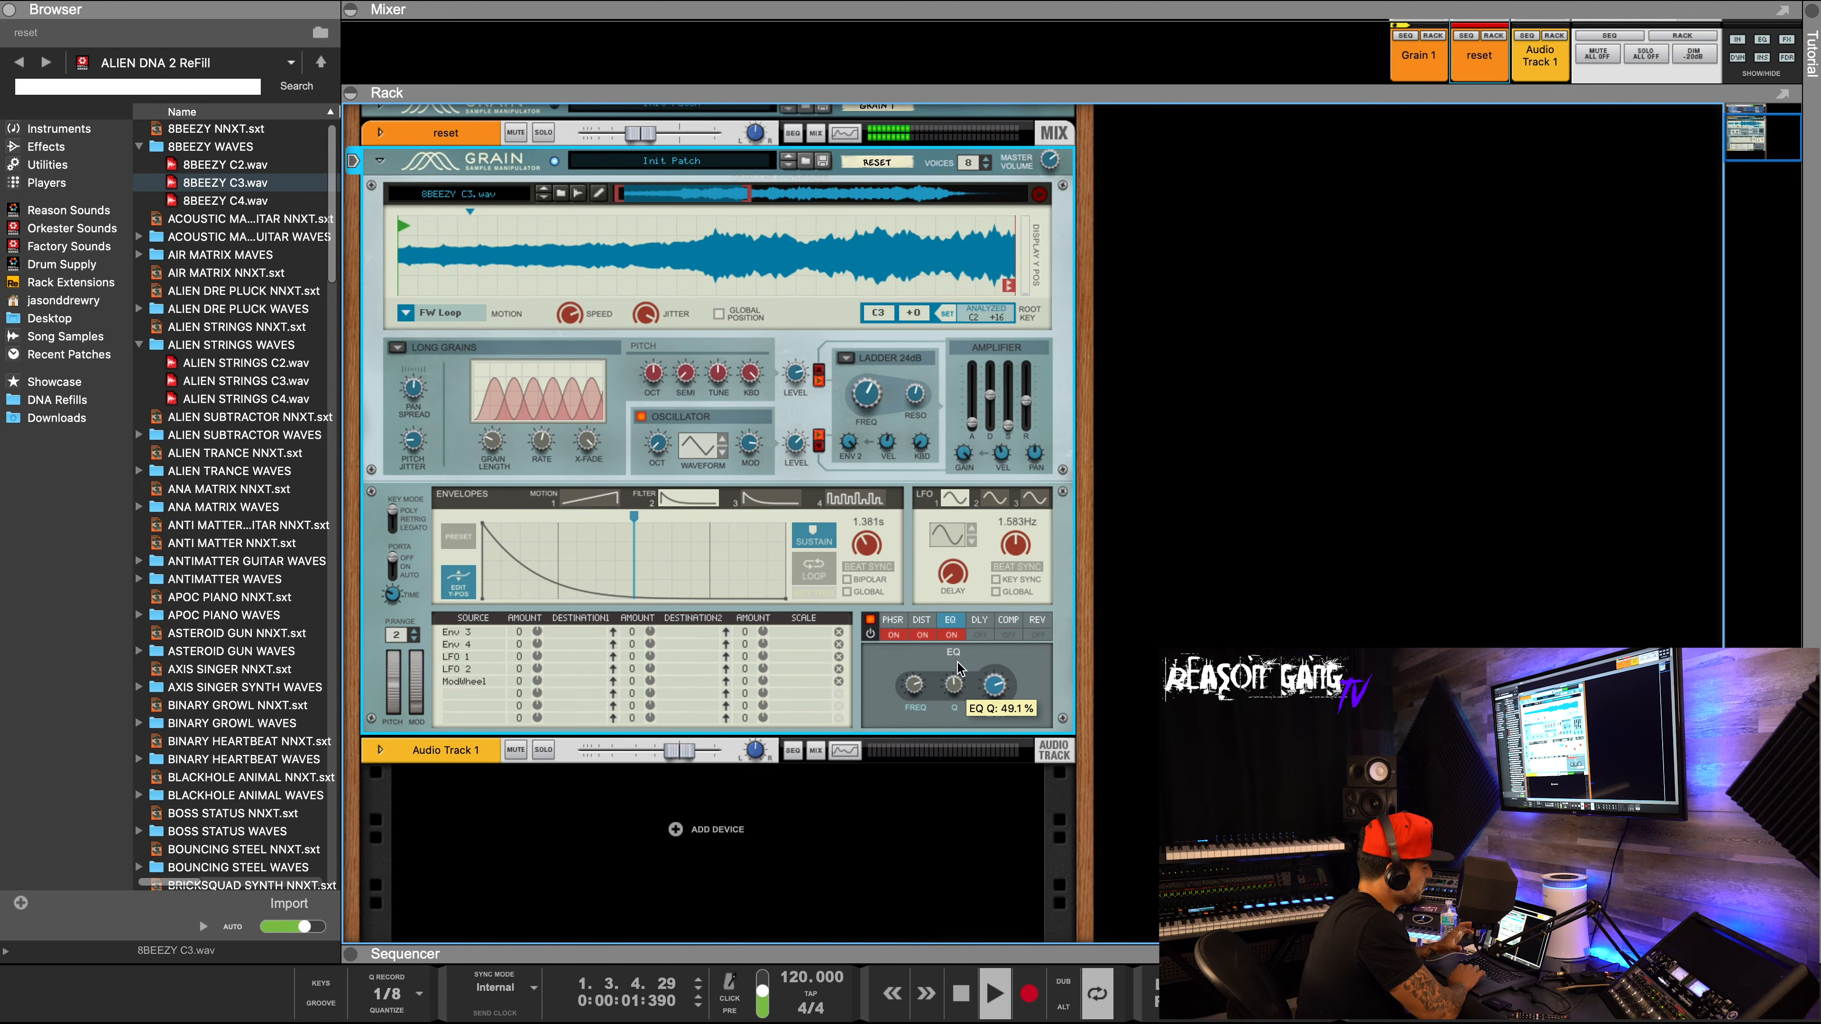
pyautogui.moveTo(993, 683); pyautogui.dragTo(993, 689)
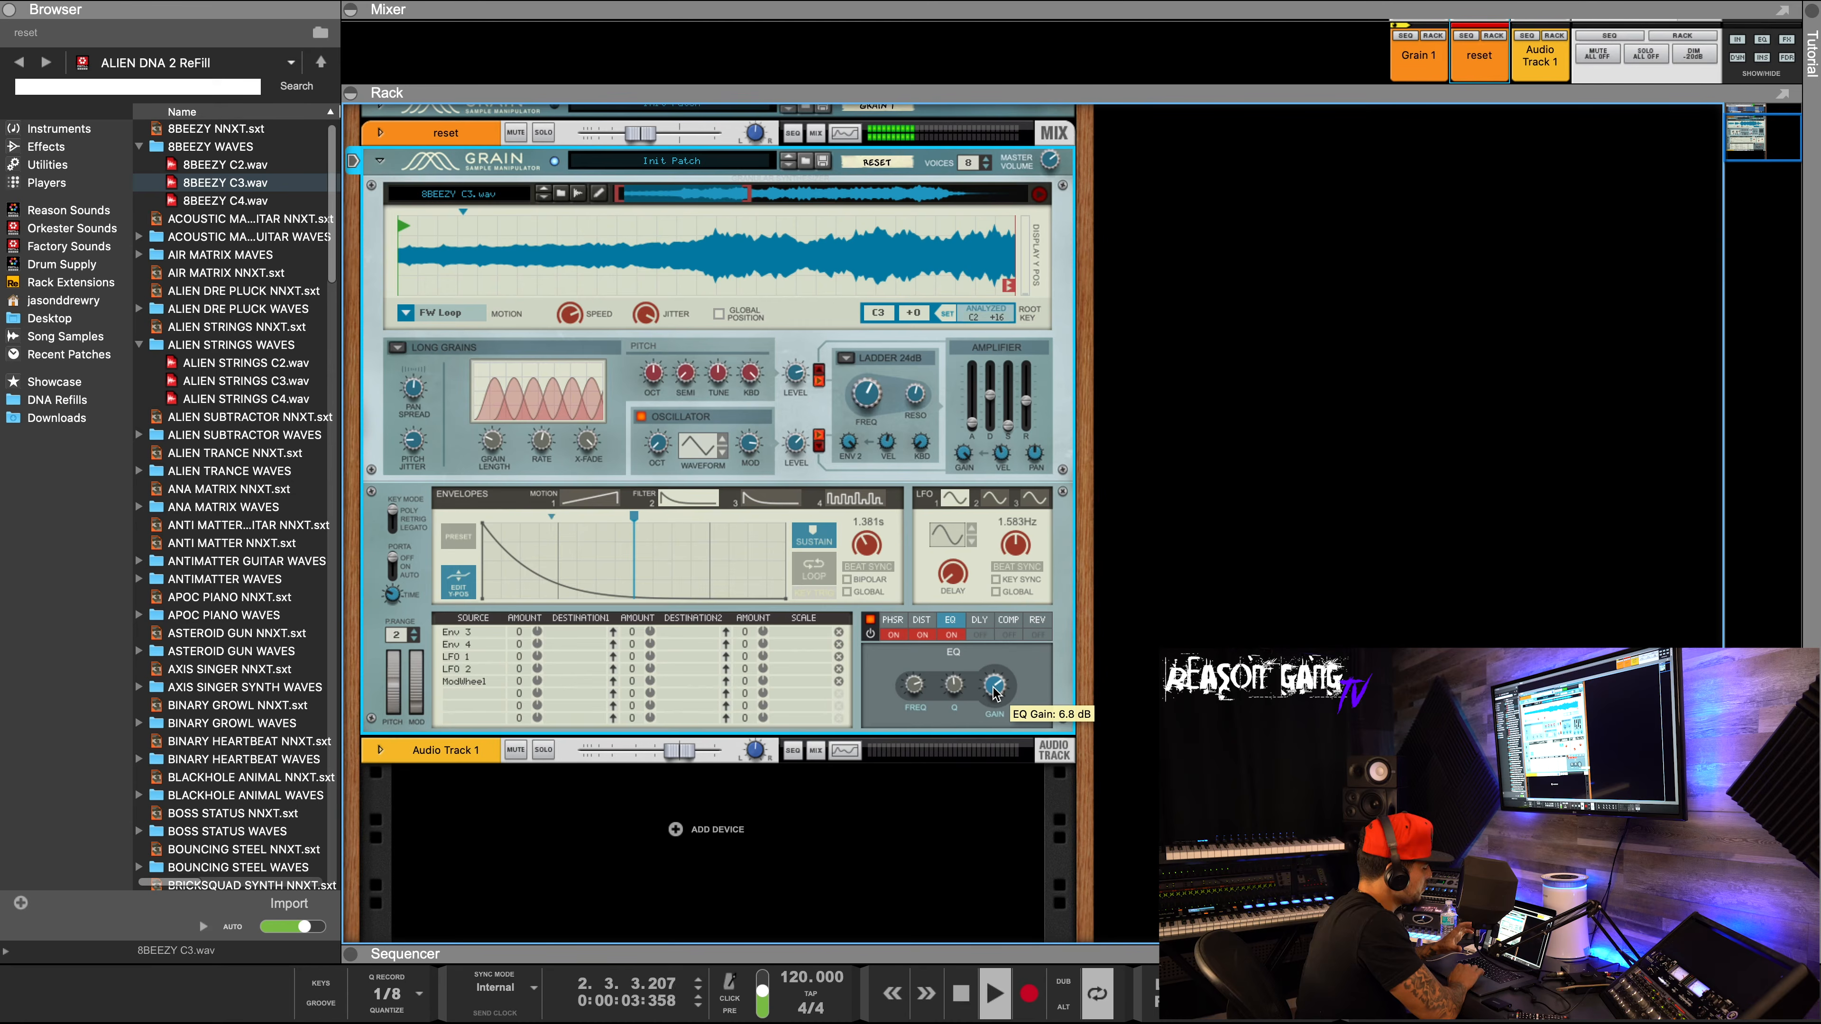
# Turn on the delay, disable Ping Pong, and set the delay Amount to 20.9%.
pyautogui.click(979, 619)
pyautogui.click(980, 635)
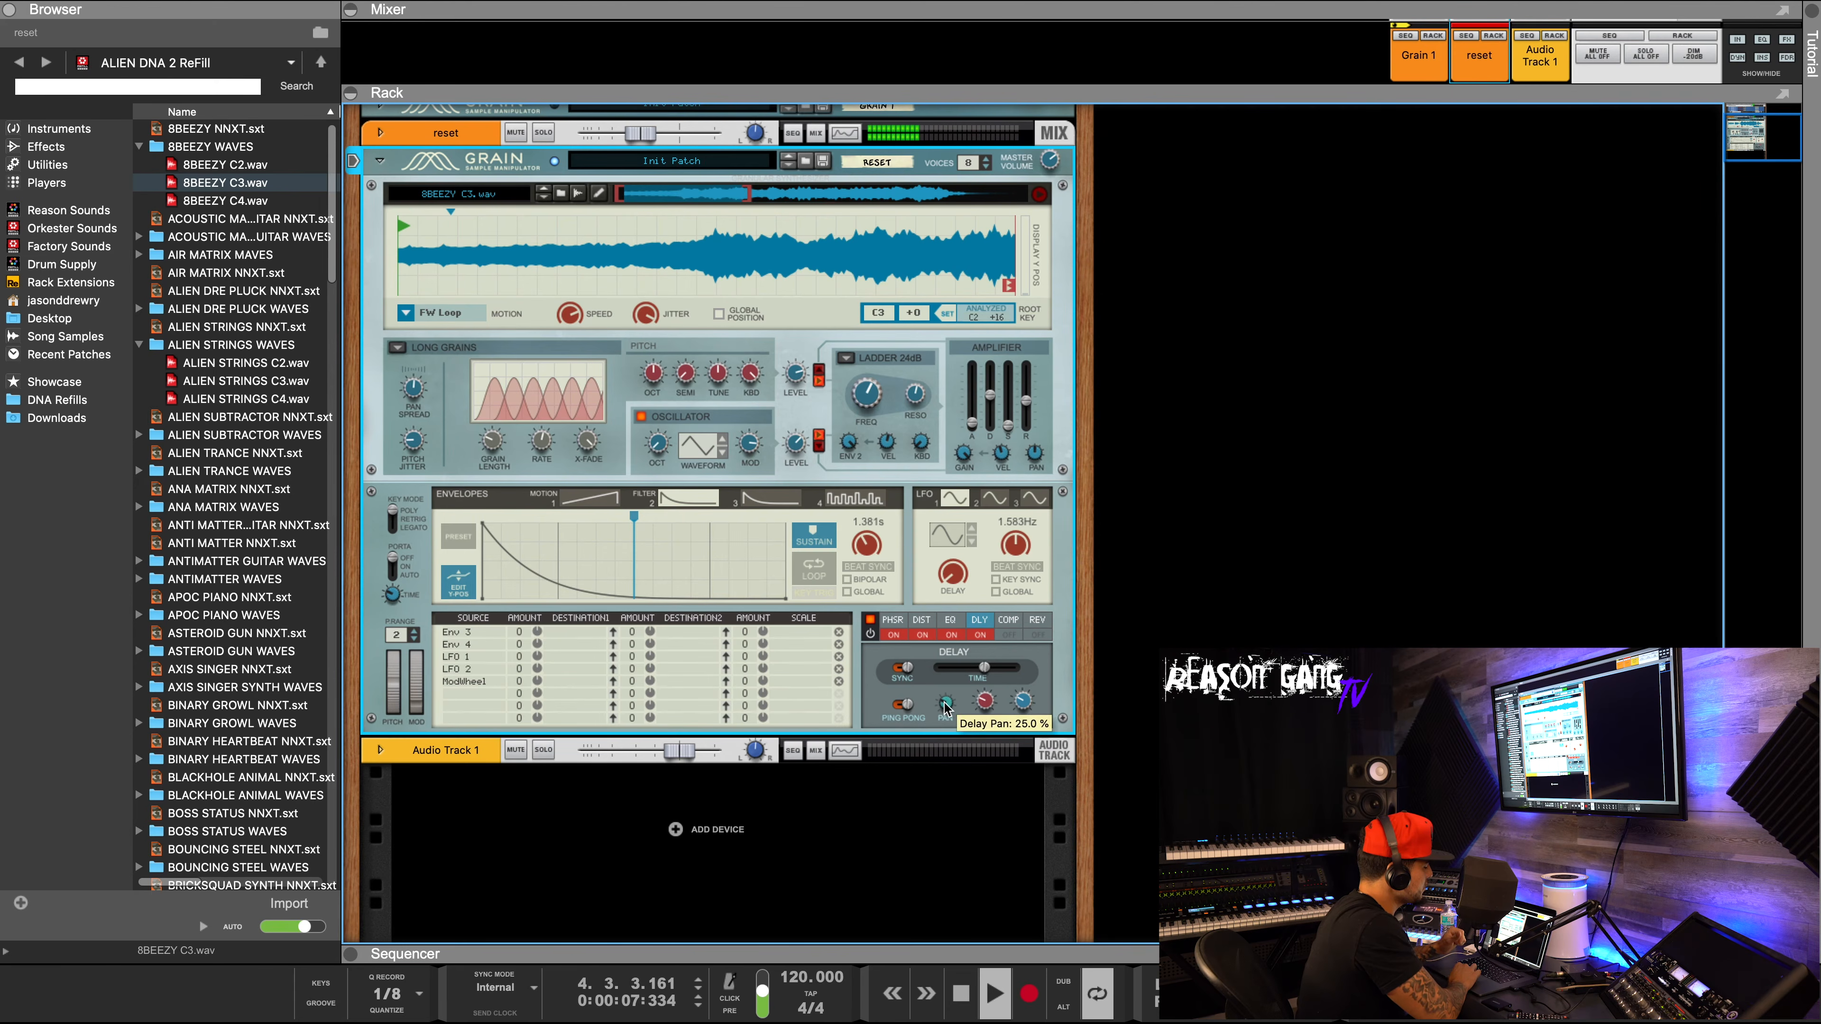
pyautogui.click(900, 709)
pyautogui.scroll(-3, 1027, 706)
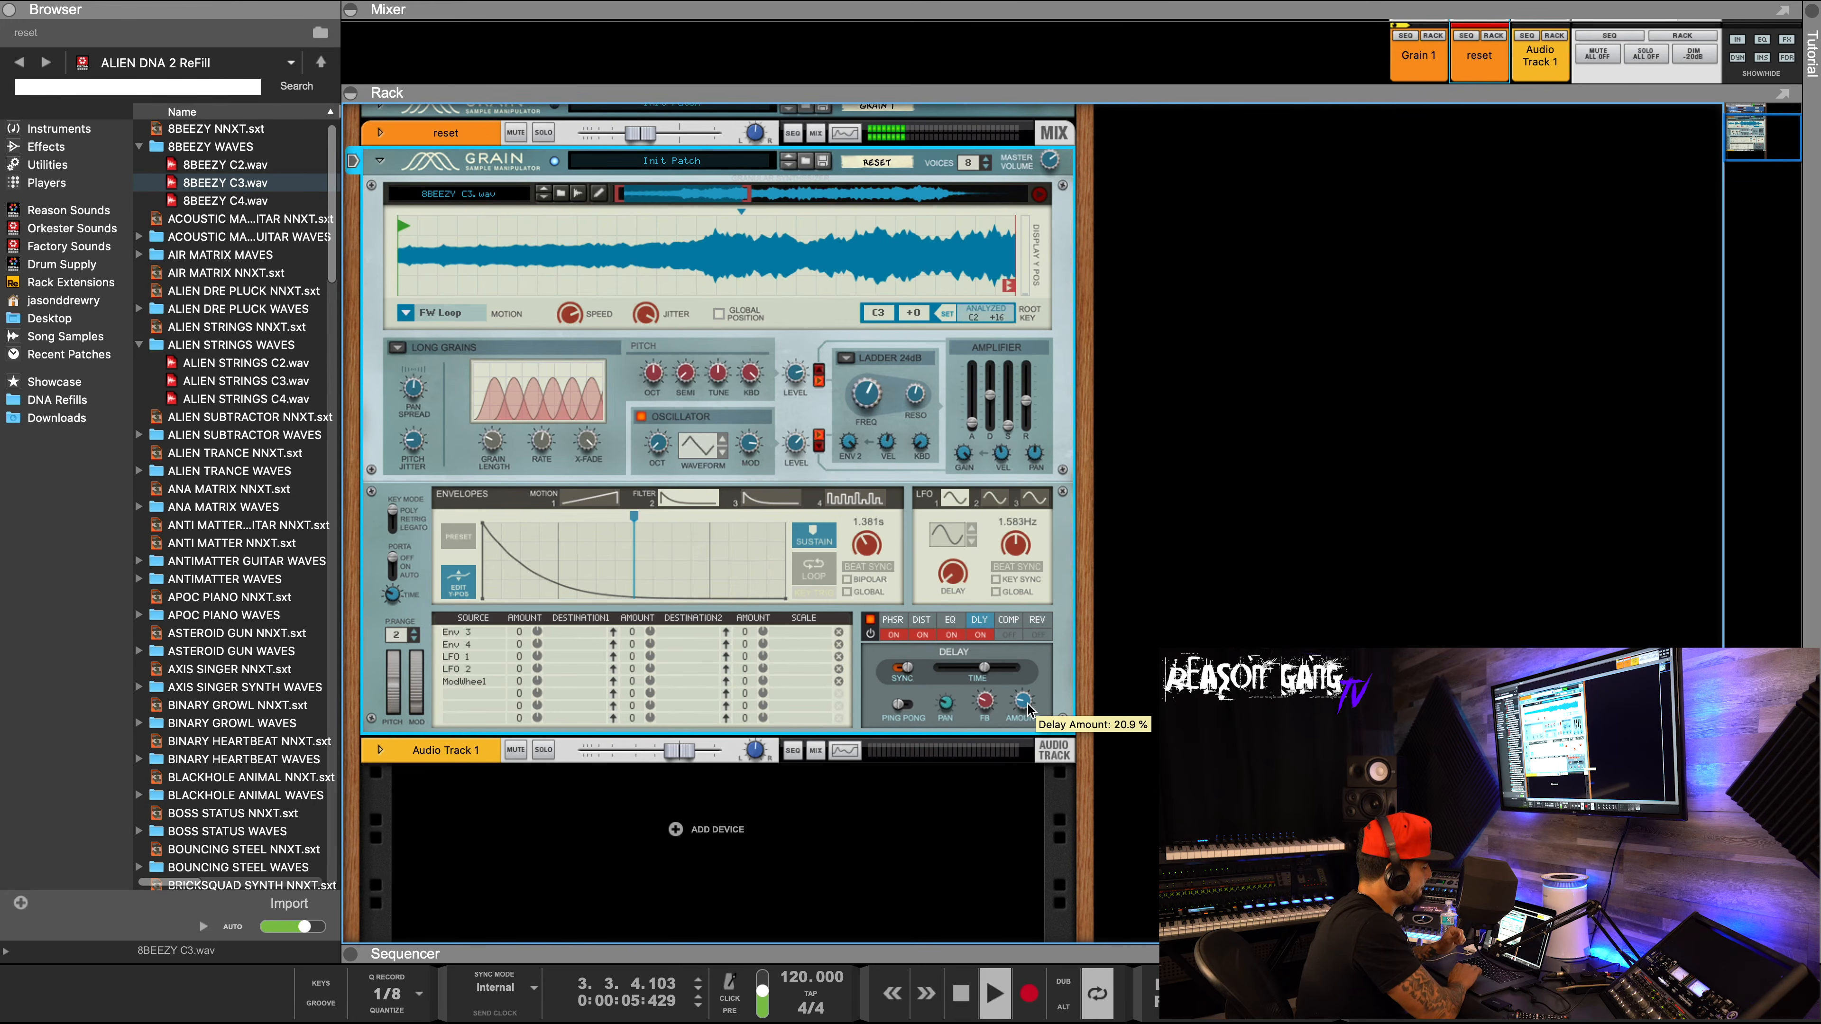
# Turn on the compressor, adjust its threshold and set its Ratio to 3.05:1, and set the distortion Amount to 9.4%.
pyautogui.click(1011, 621)
pyautogui.click(1013, 635)
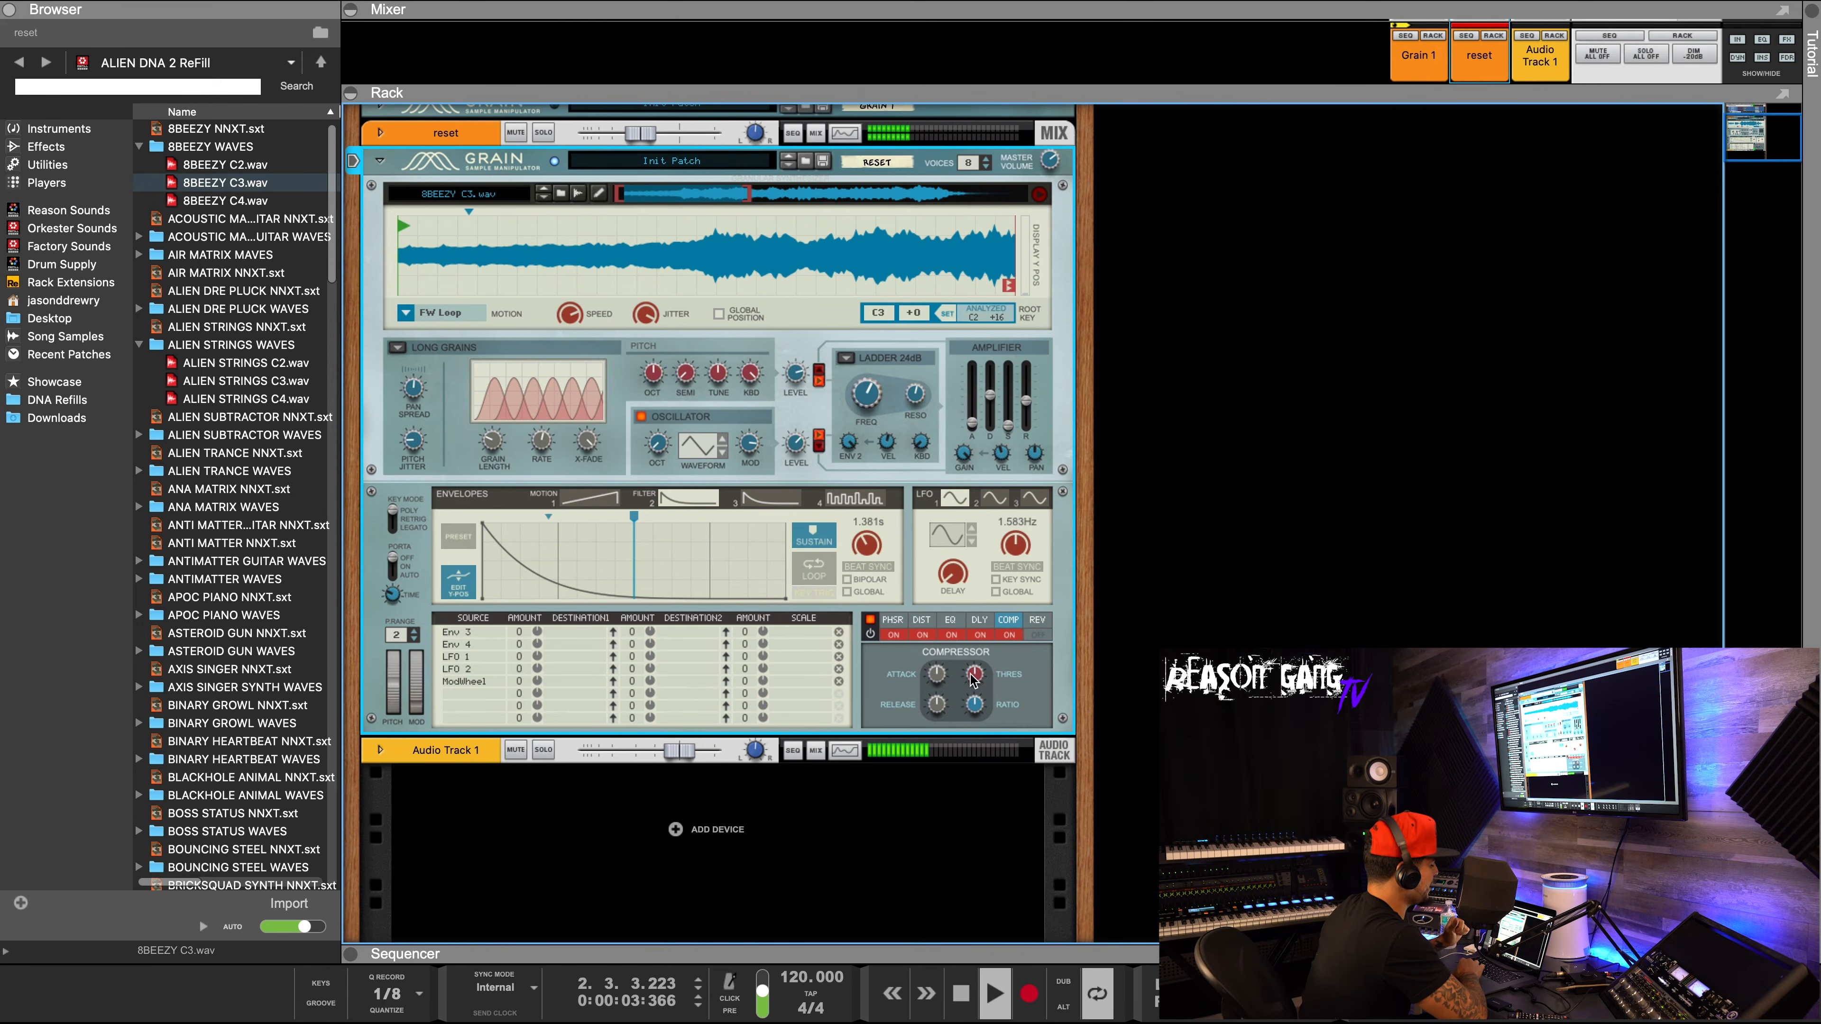
pyautogui.moveTo(971, 676)
pyautogui.moveTo(972, 679); pyautogui.dragTo(975, 694)
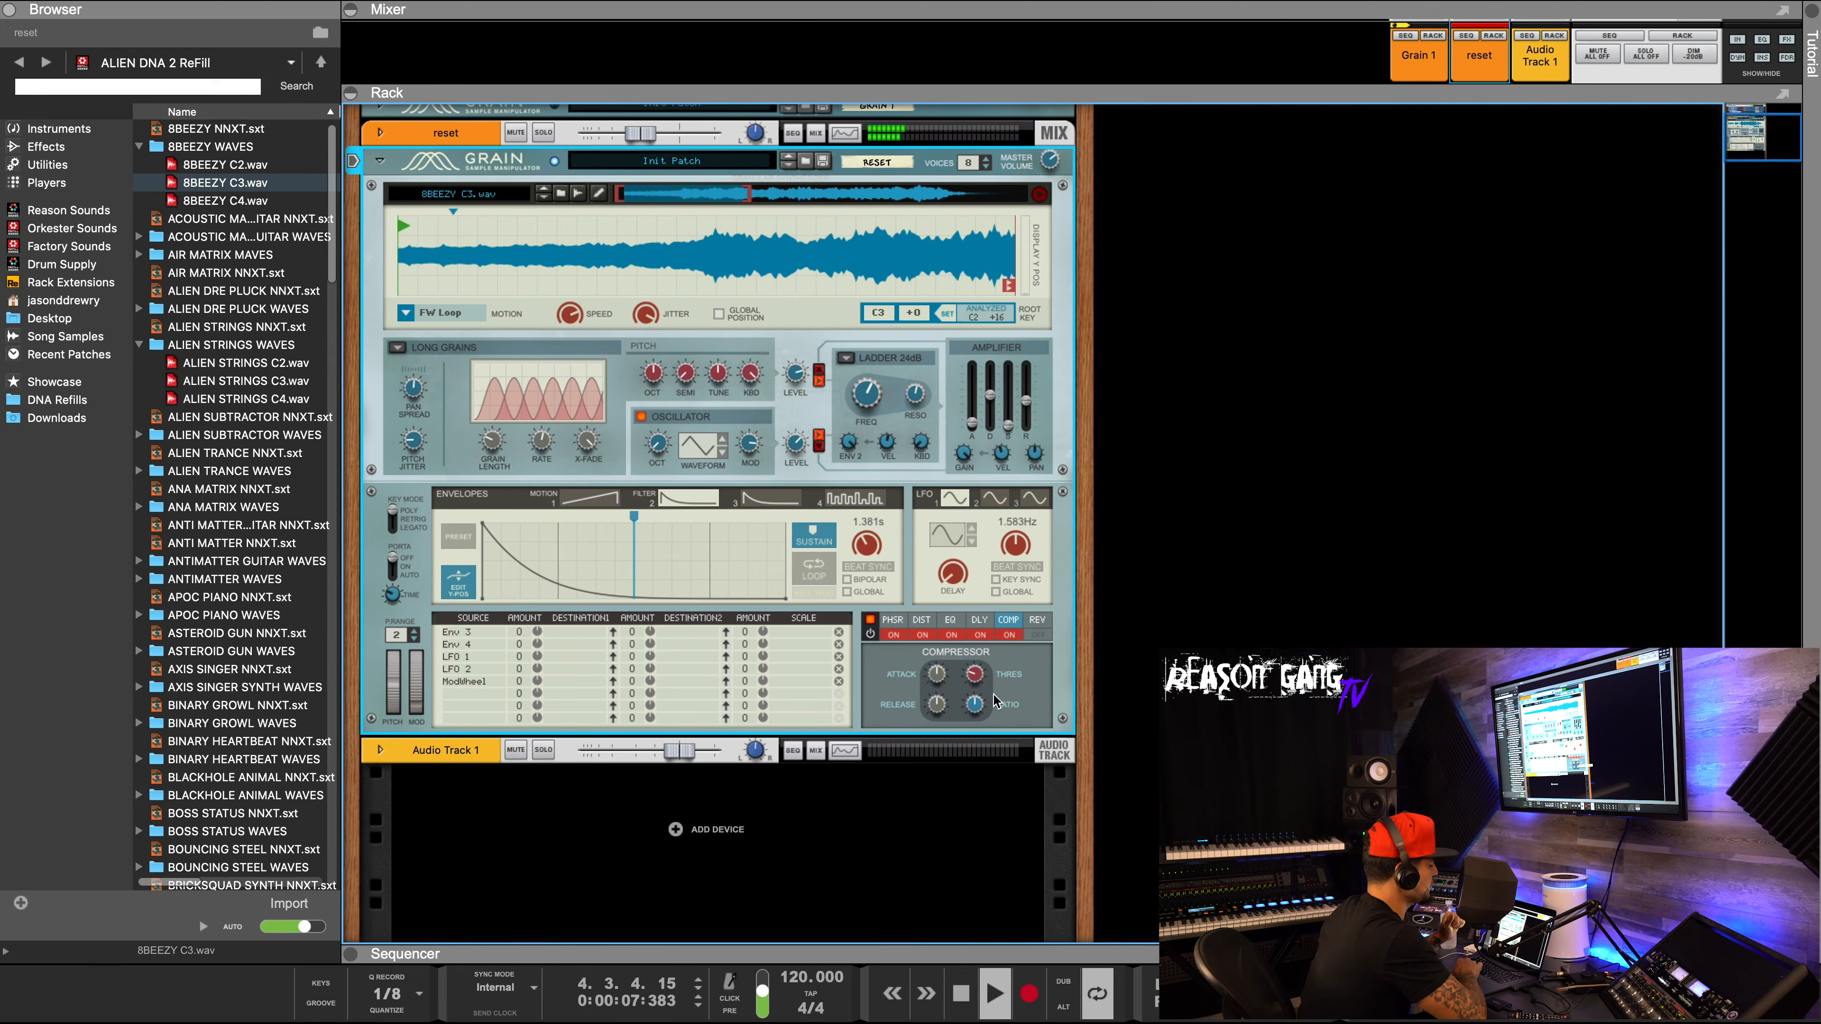
pyautogui.moveTo(982, 703); pyautogui.dragTo(984, 693)
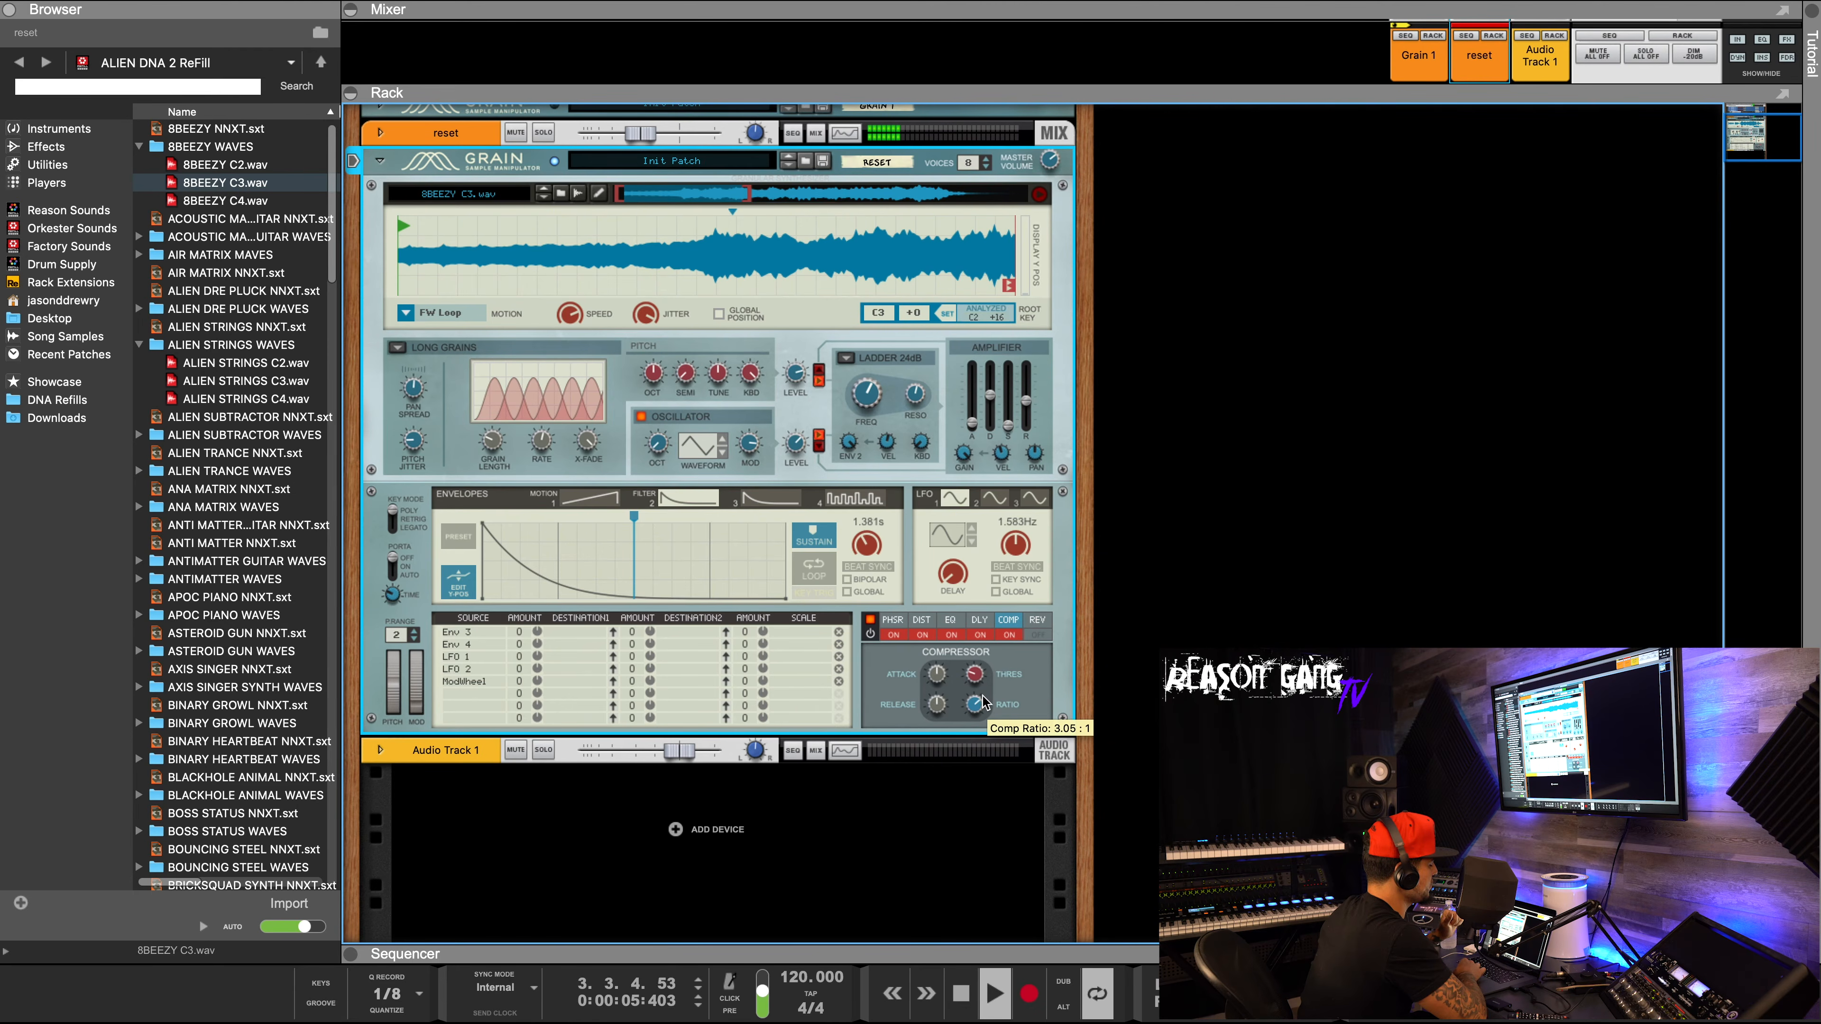
pyautogui.click(924, 622)
pyautogui.moveTo(1020, 686); pyautogui.dragTo(1023, 697)
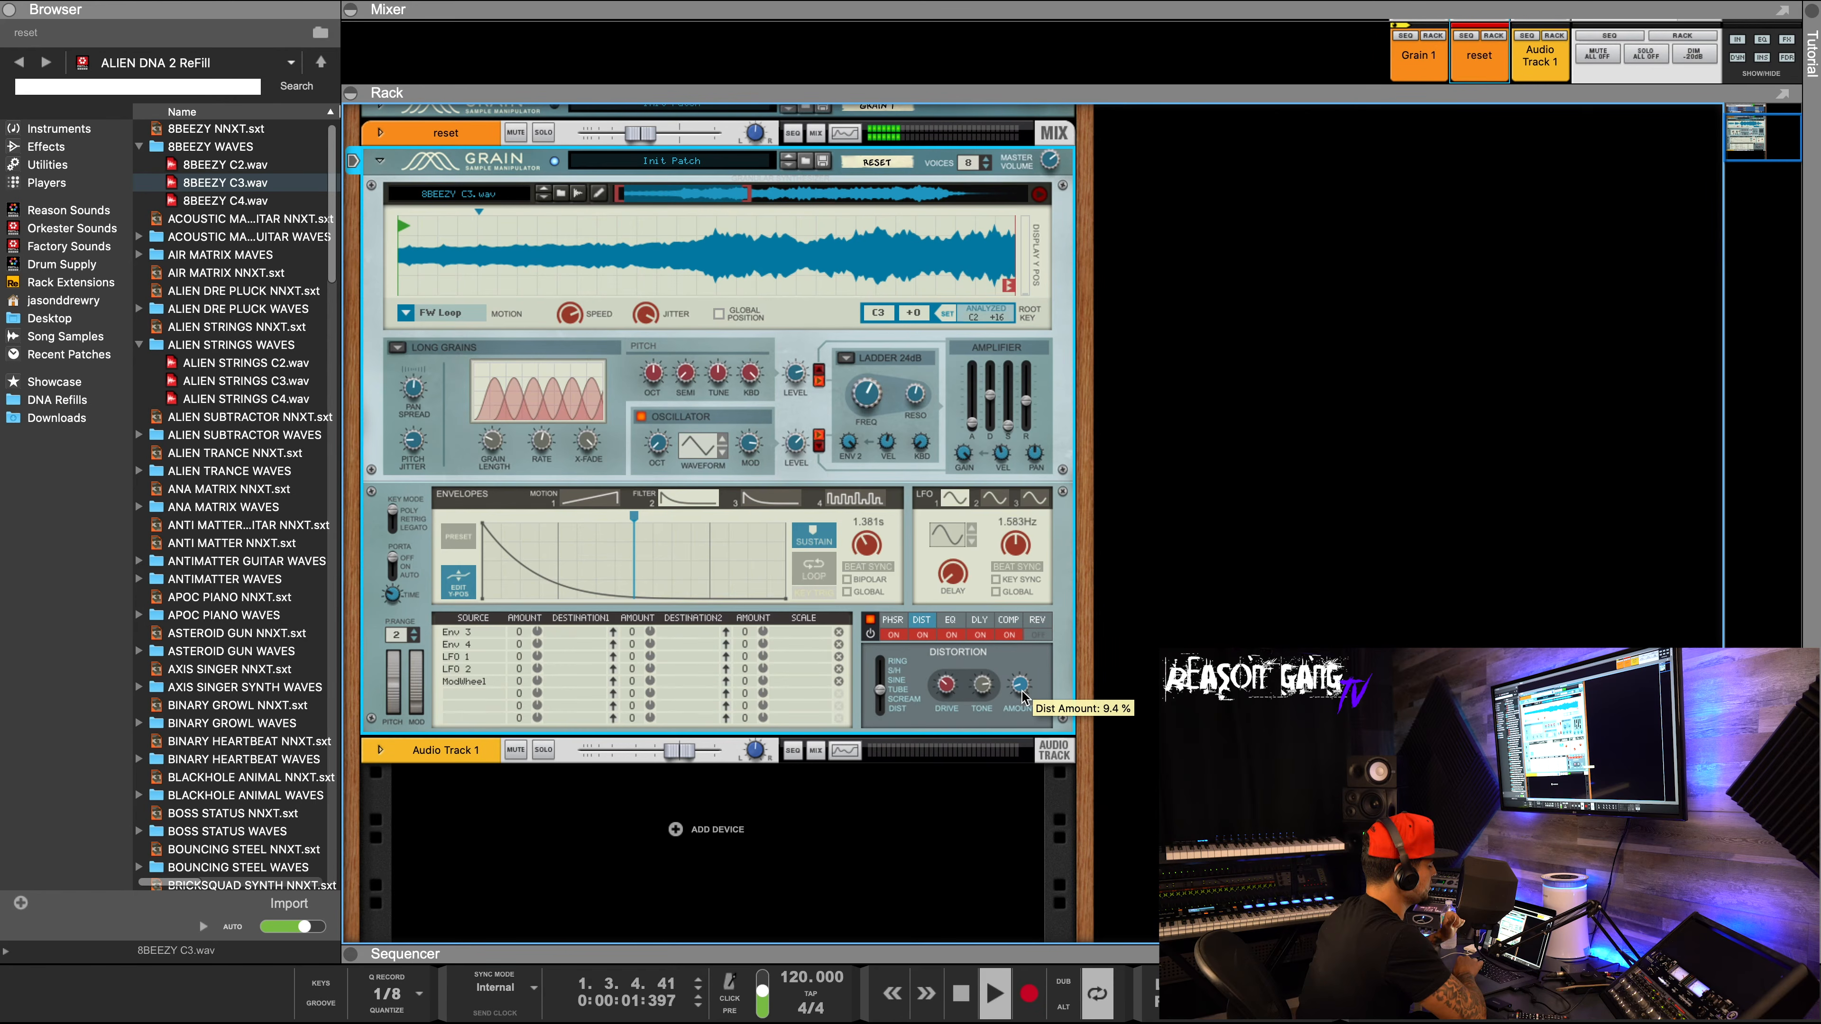
# Turn on the reverb with Decay at 69.7%, adjust its Amount, and fine-tune Grain's master volume.
pyautogui.click(1038, 621)
pyautogui.click(1039, 637)
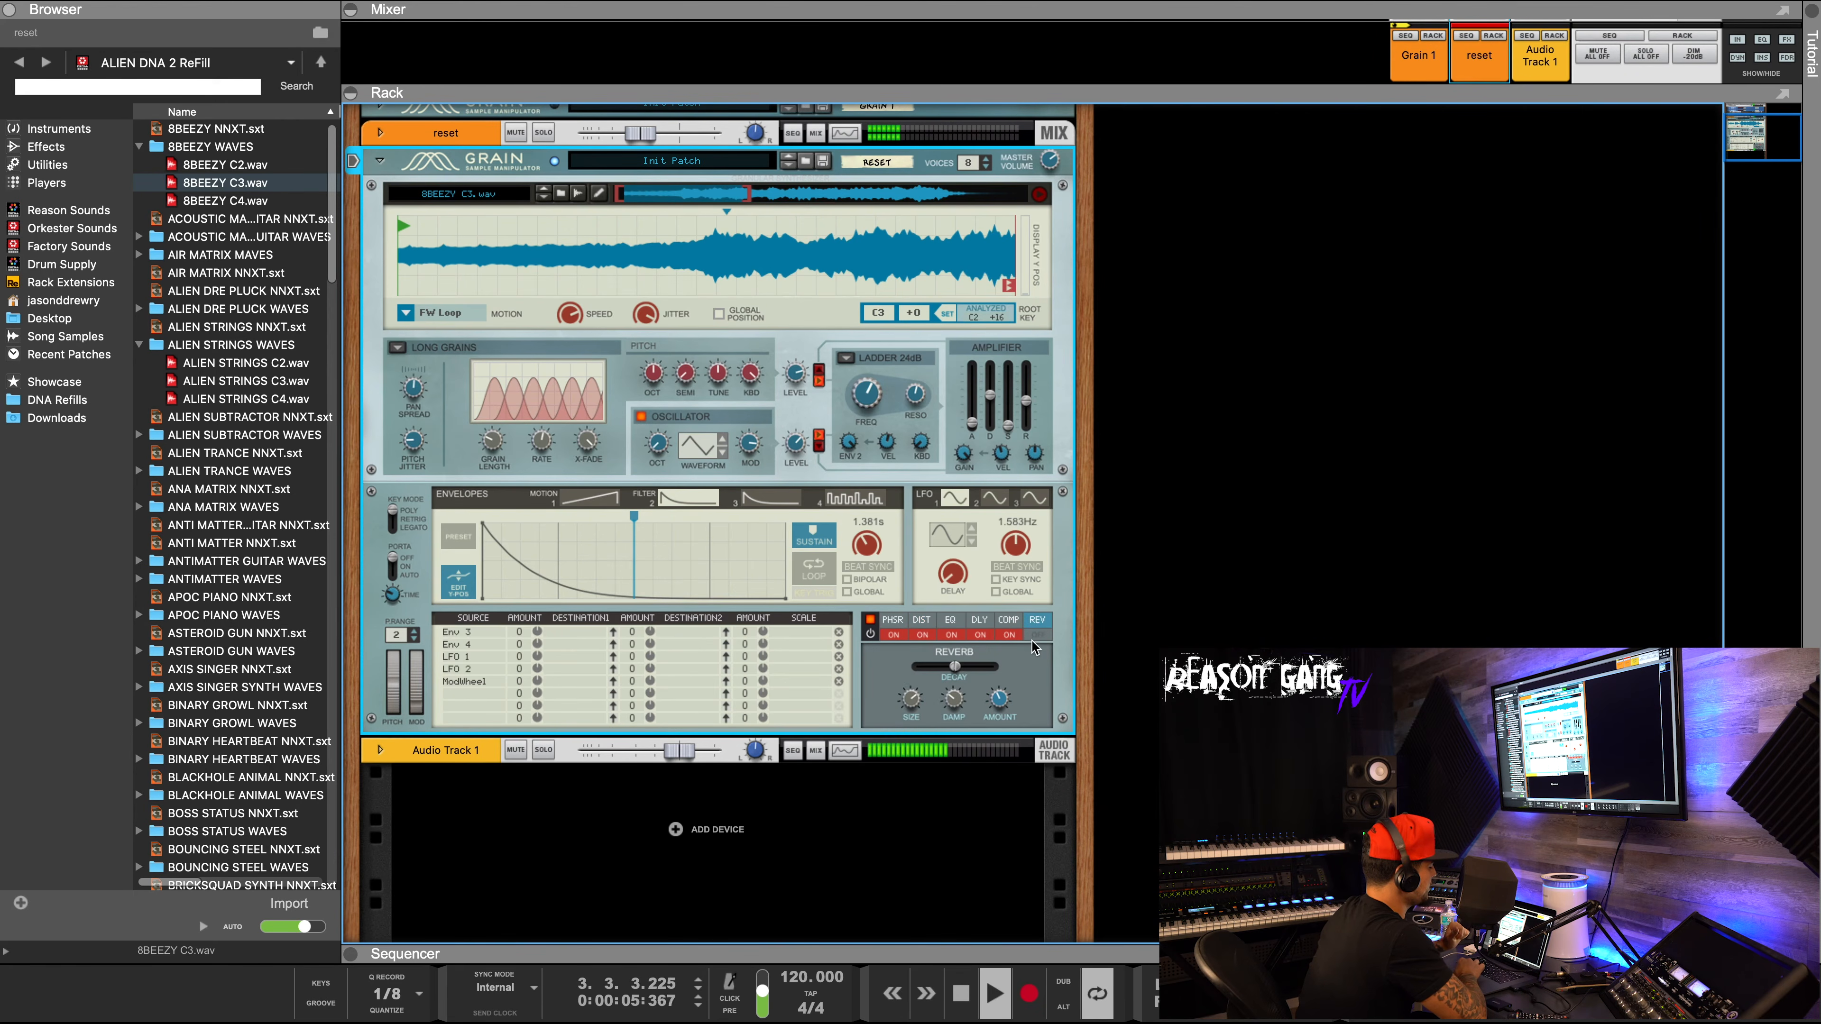
pyautogui.moveTo(995, 698); pyautogui.dragTo(966, 668)
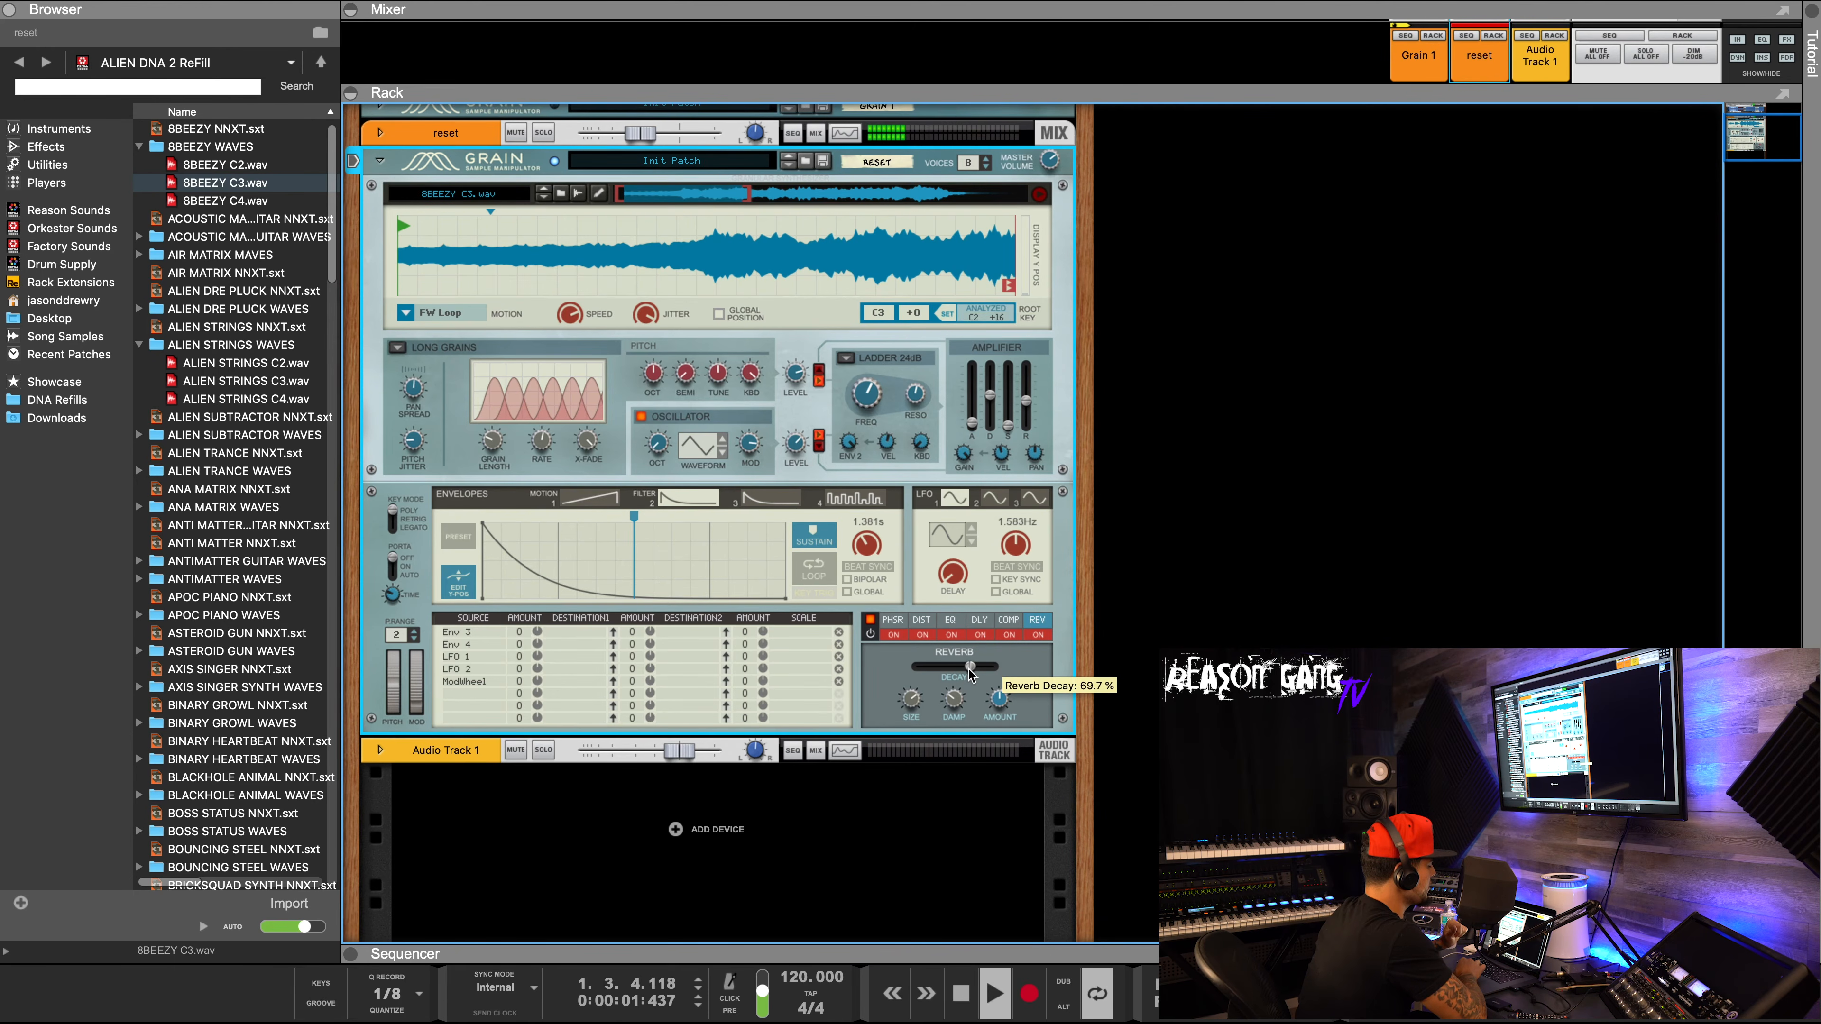
pyautogui.moveTo(999, 707); pyautogui.dragTo(999, 709)
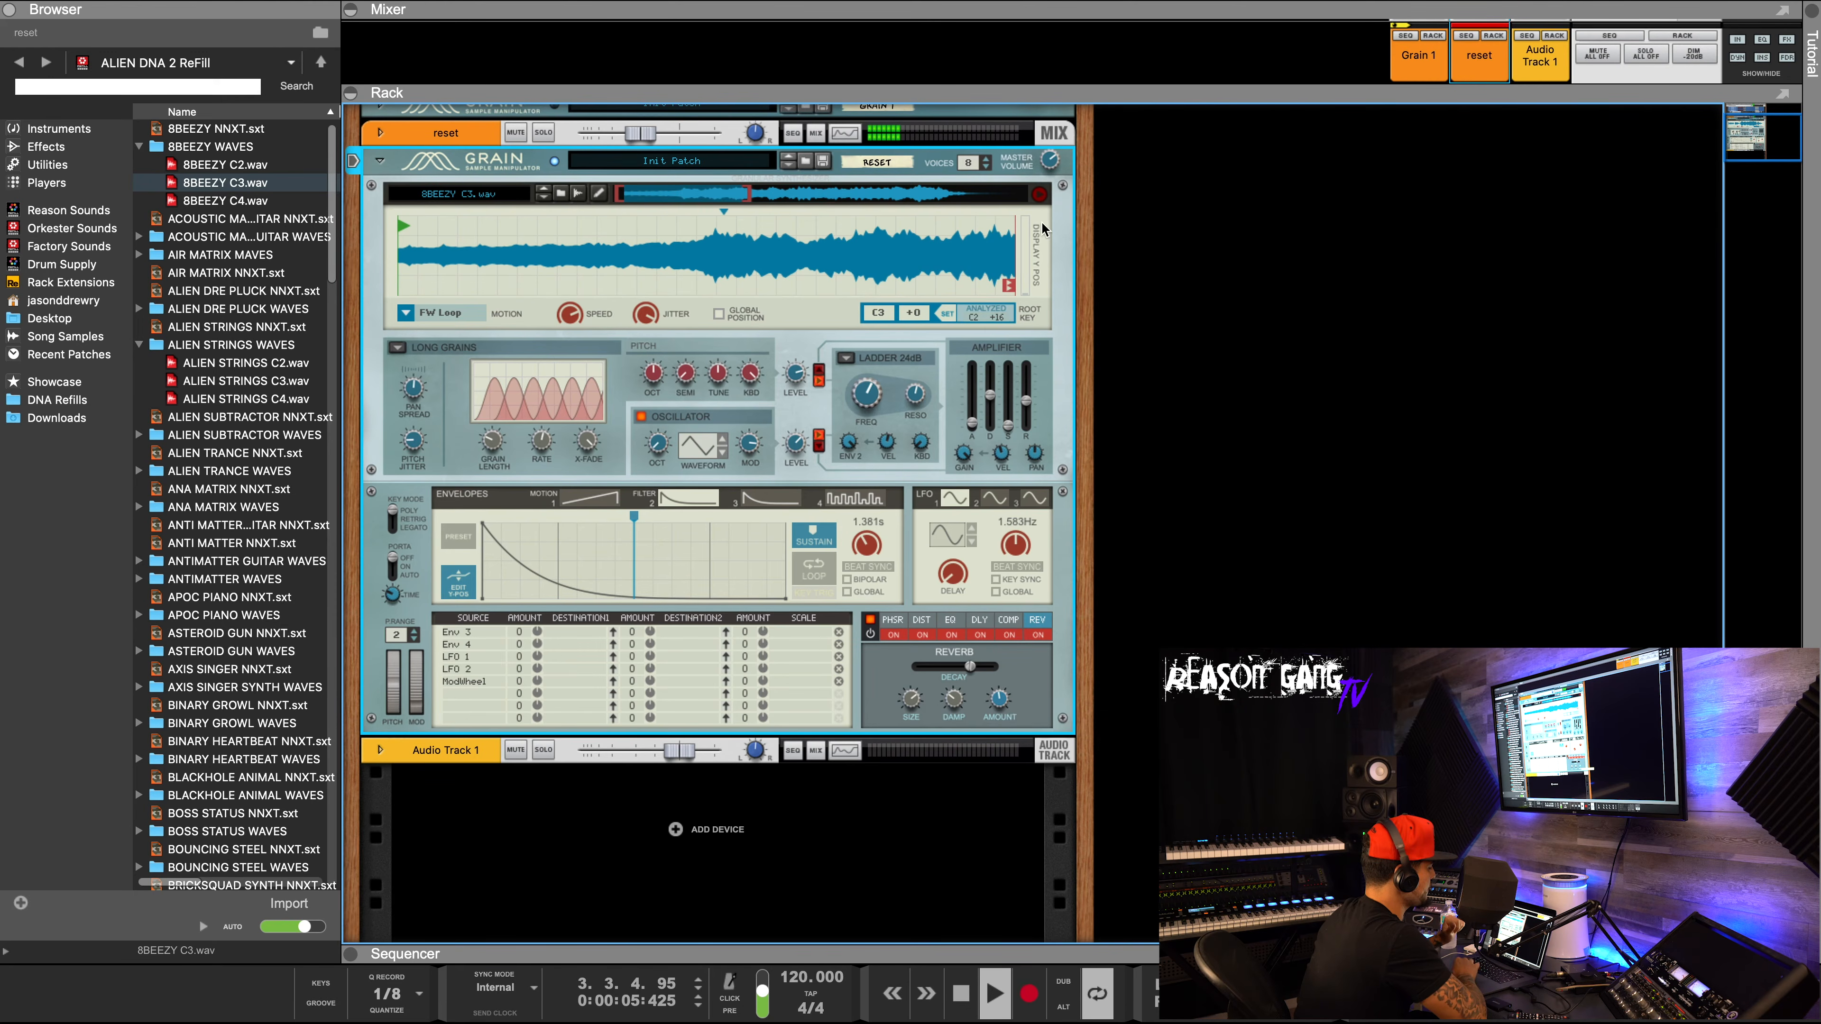
pyautogui.moveTo(1047, 167); pyautogui.dragTo(1049, 160)
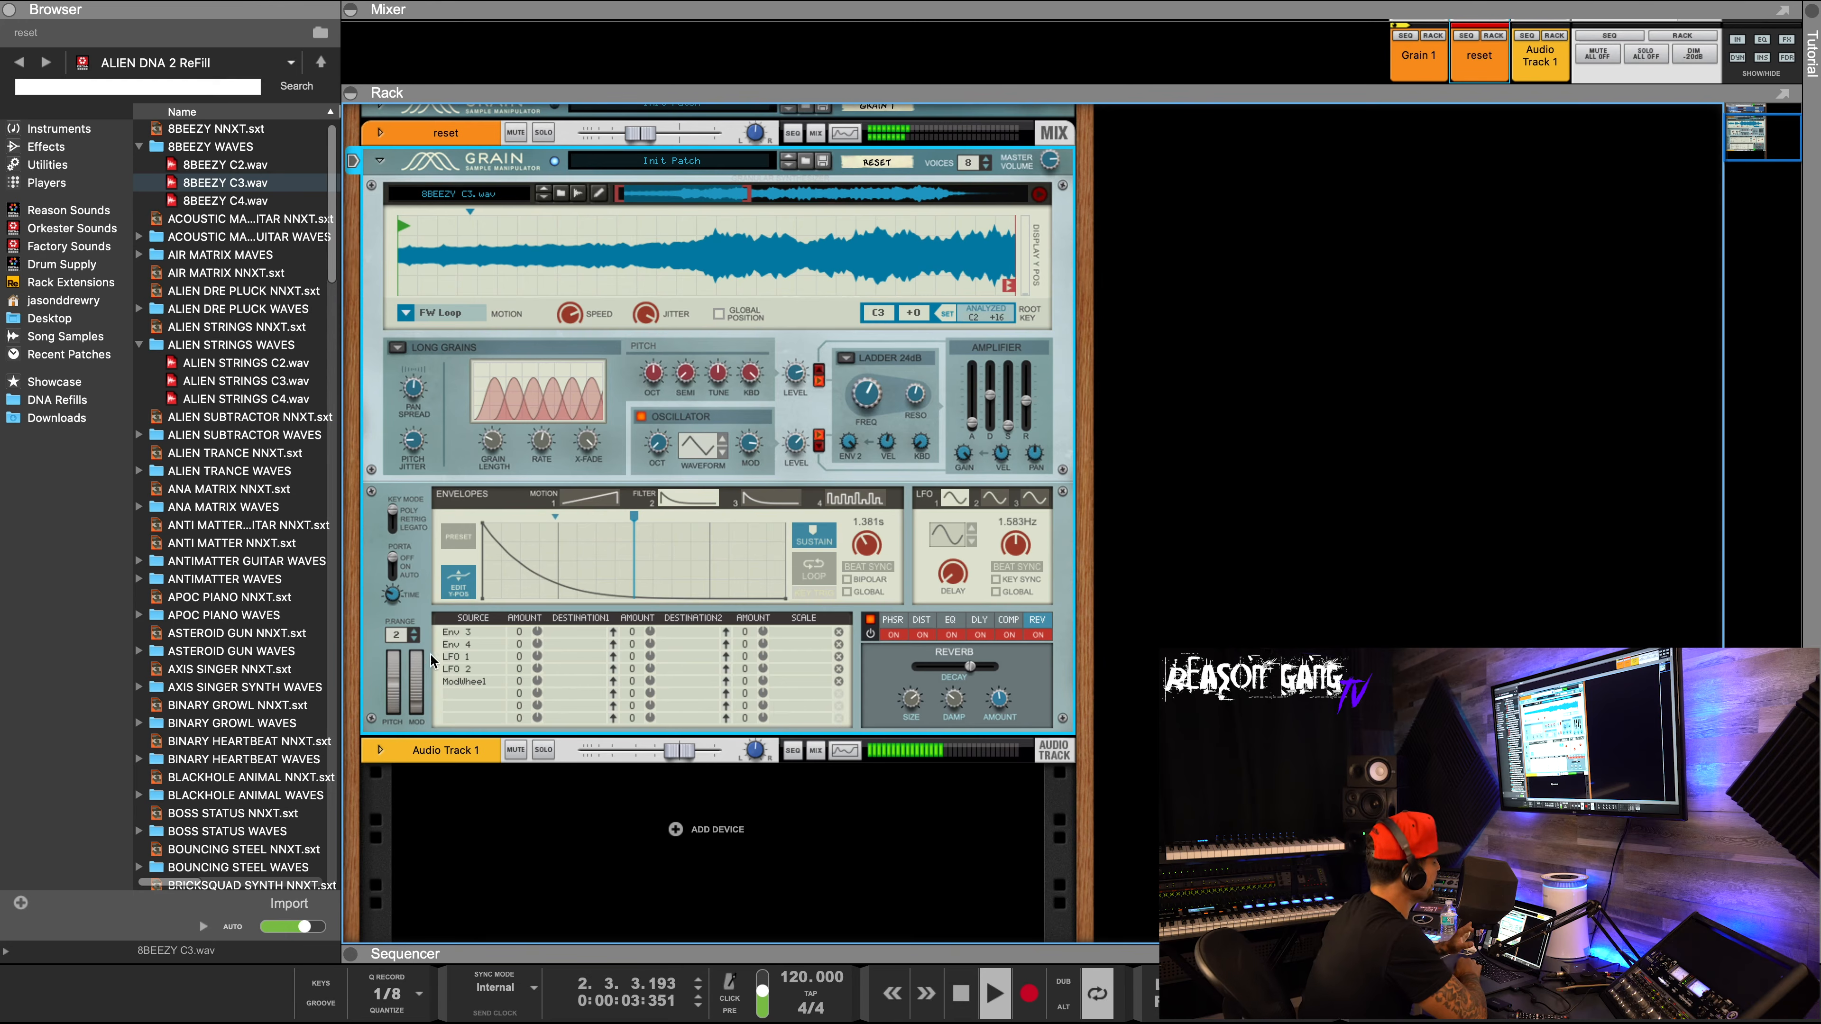
# Clear the Env 3, Env 4, LFO 1, LFO 2 and ModWheel rows from the modulation matrix.
pyautogui.click(838, 632)
pyautogui.click(837, 644)
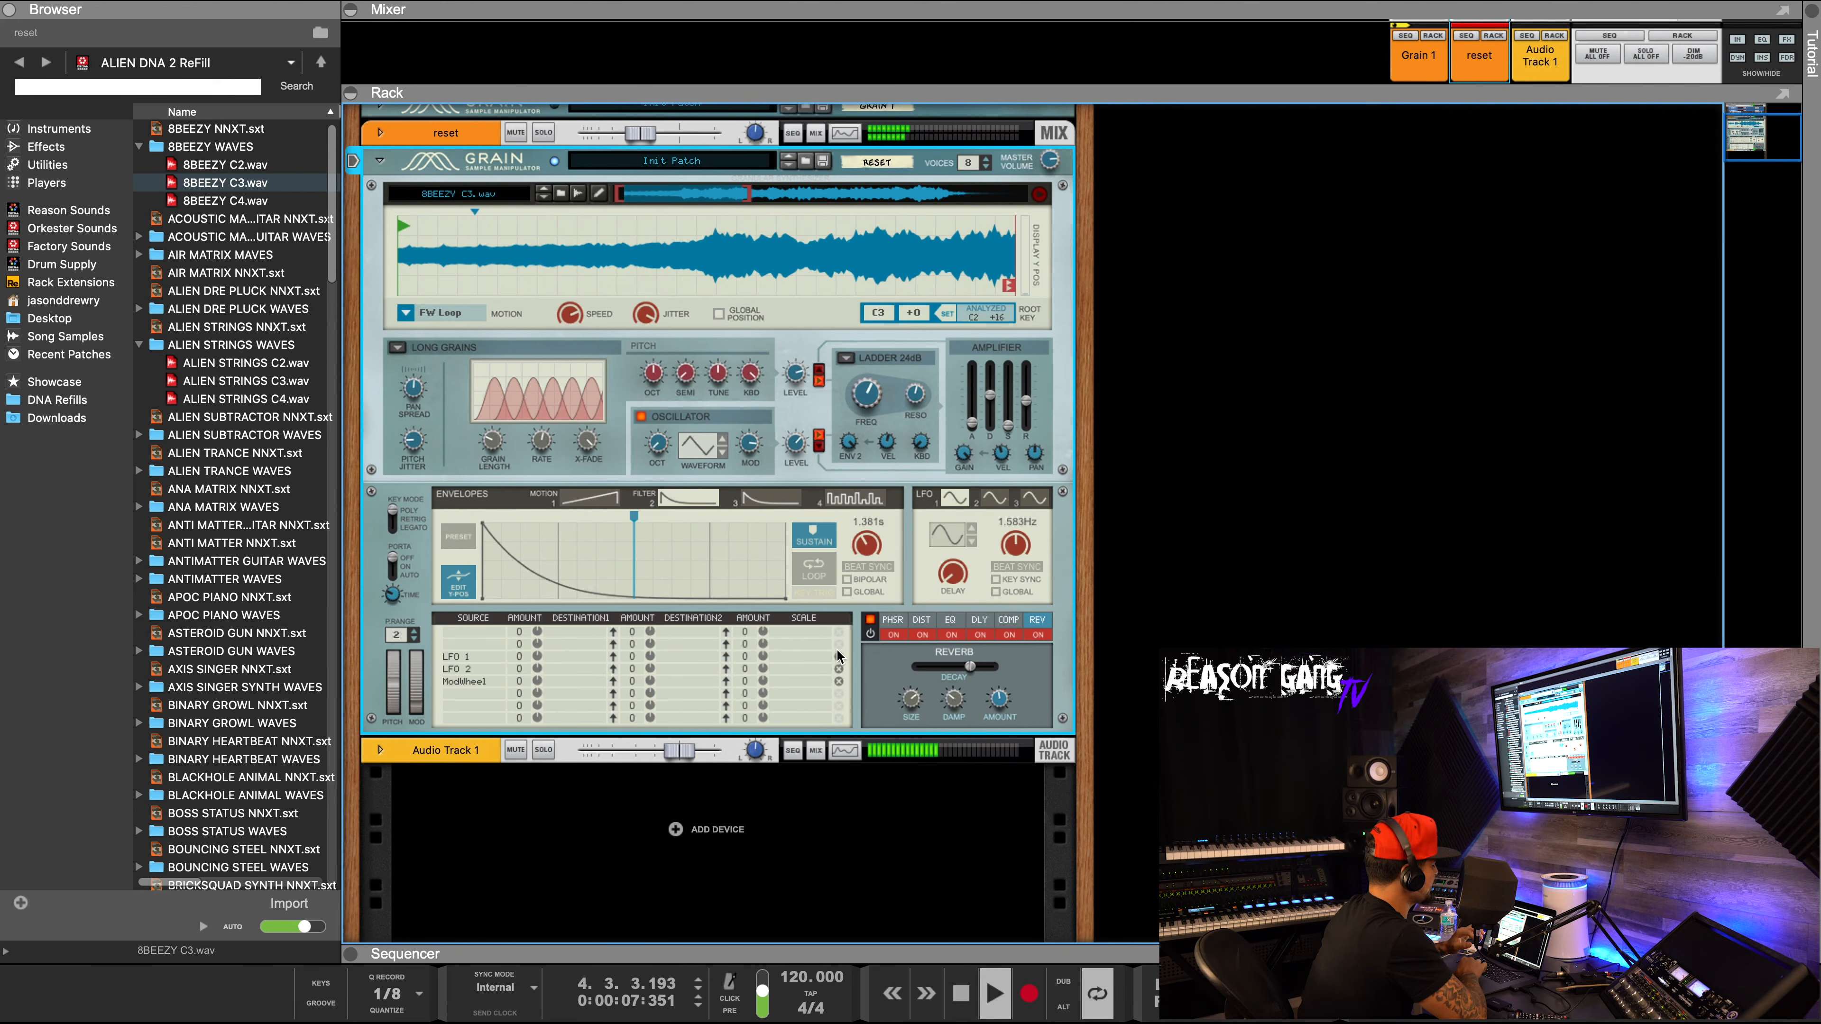
pyautogui.click(837, 682)
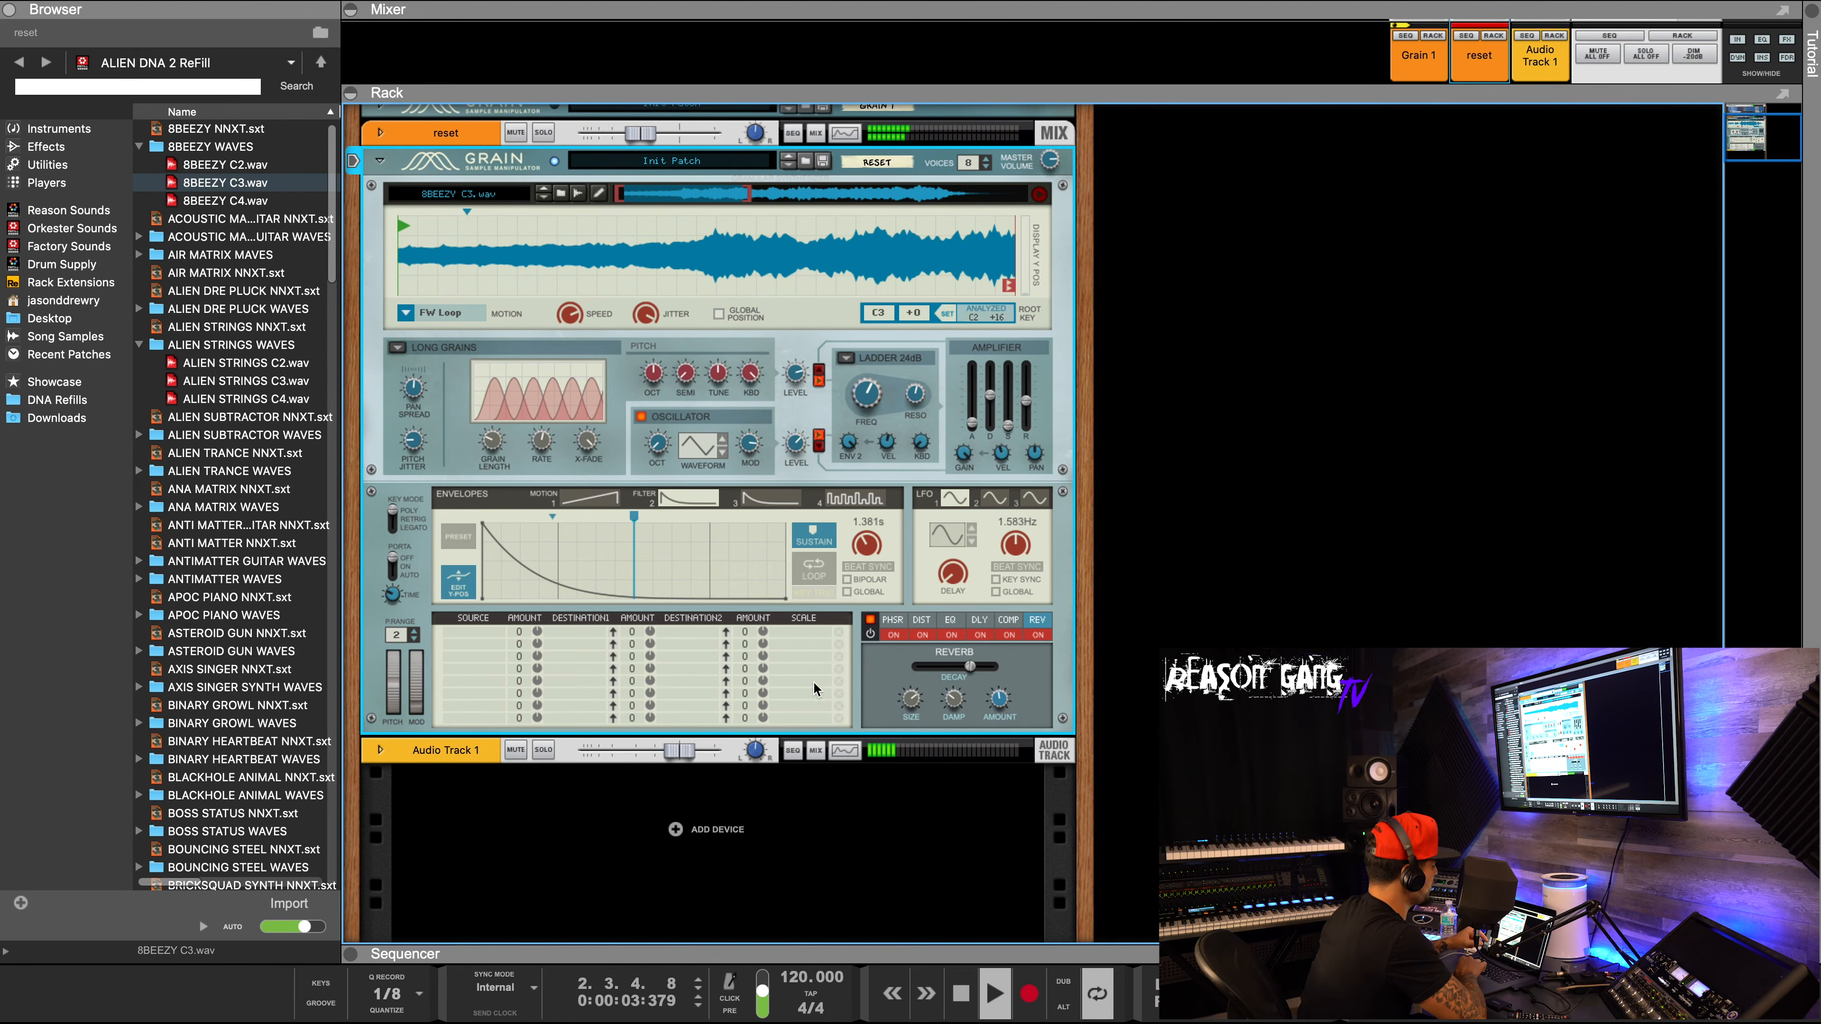
# Assign LFO 1 as the source of the first modulation matrix row.
pyautogui.click(490, 631)
pyautogui.moveTo(545, 659)
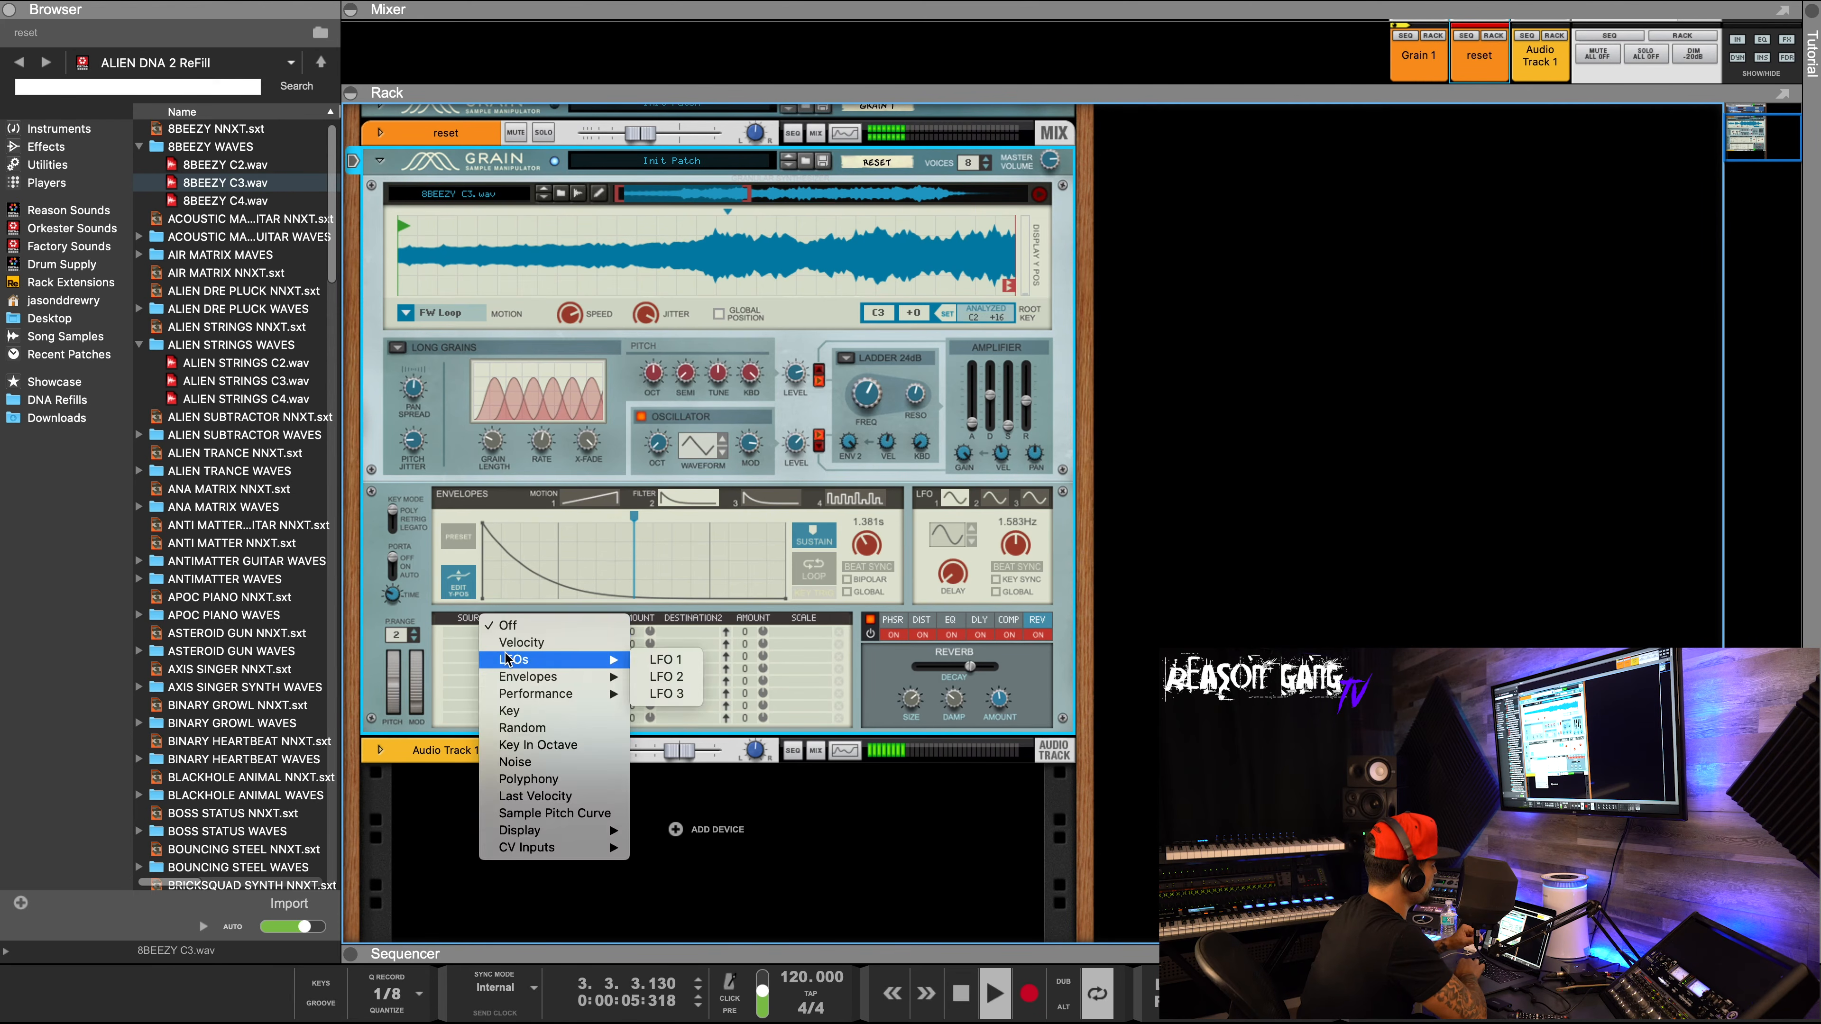
pyautogui.click(655, 660)
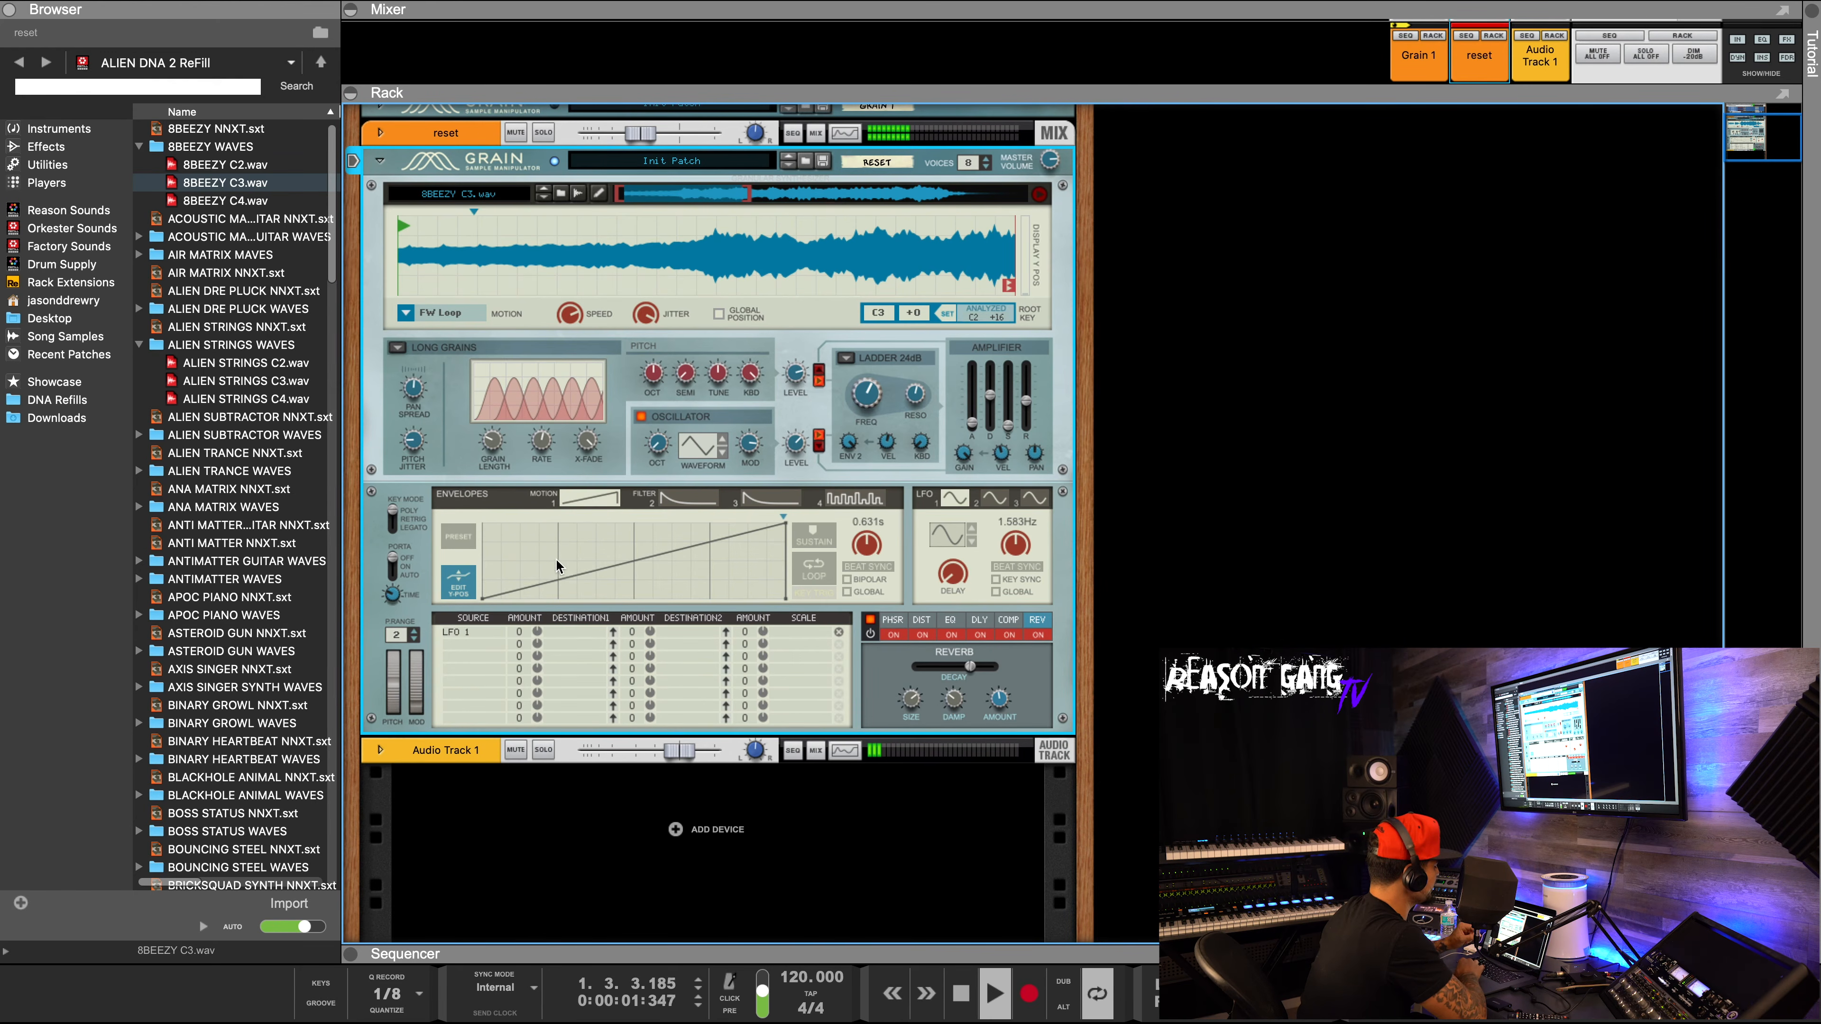
# Apply the irregular zigzag preset curve to the Motion envelope (Envelope 1) and turn on its Loop mode.
pyautogui.click(462, 543)
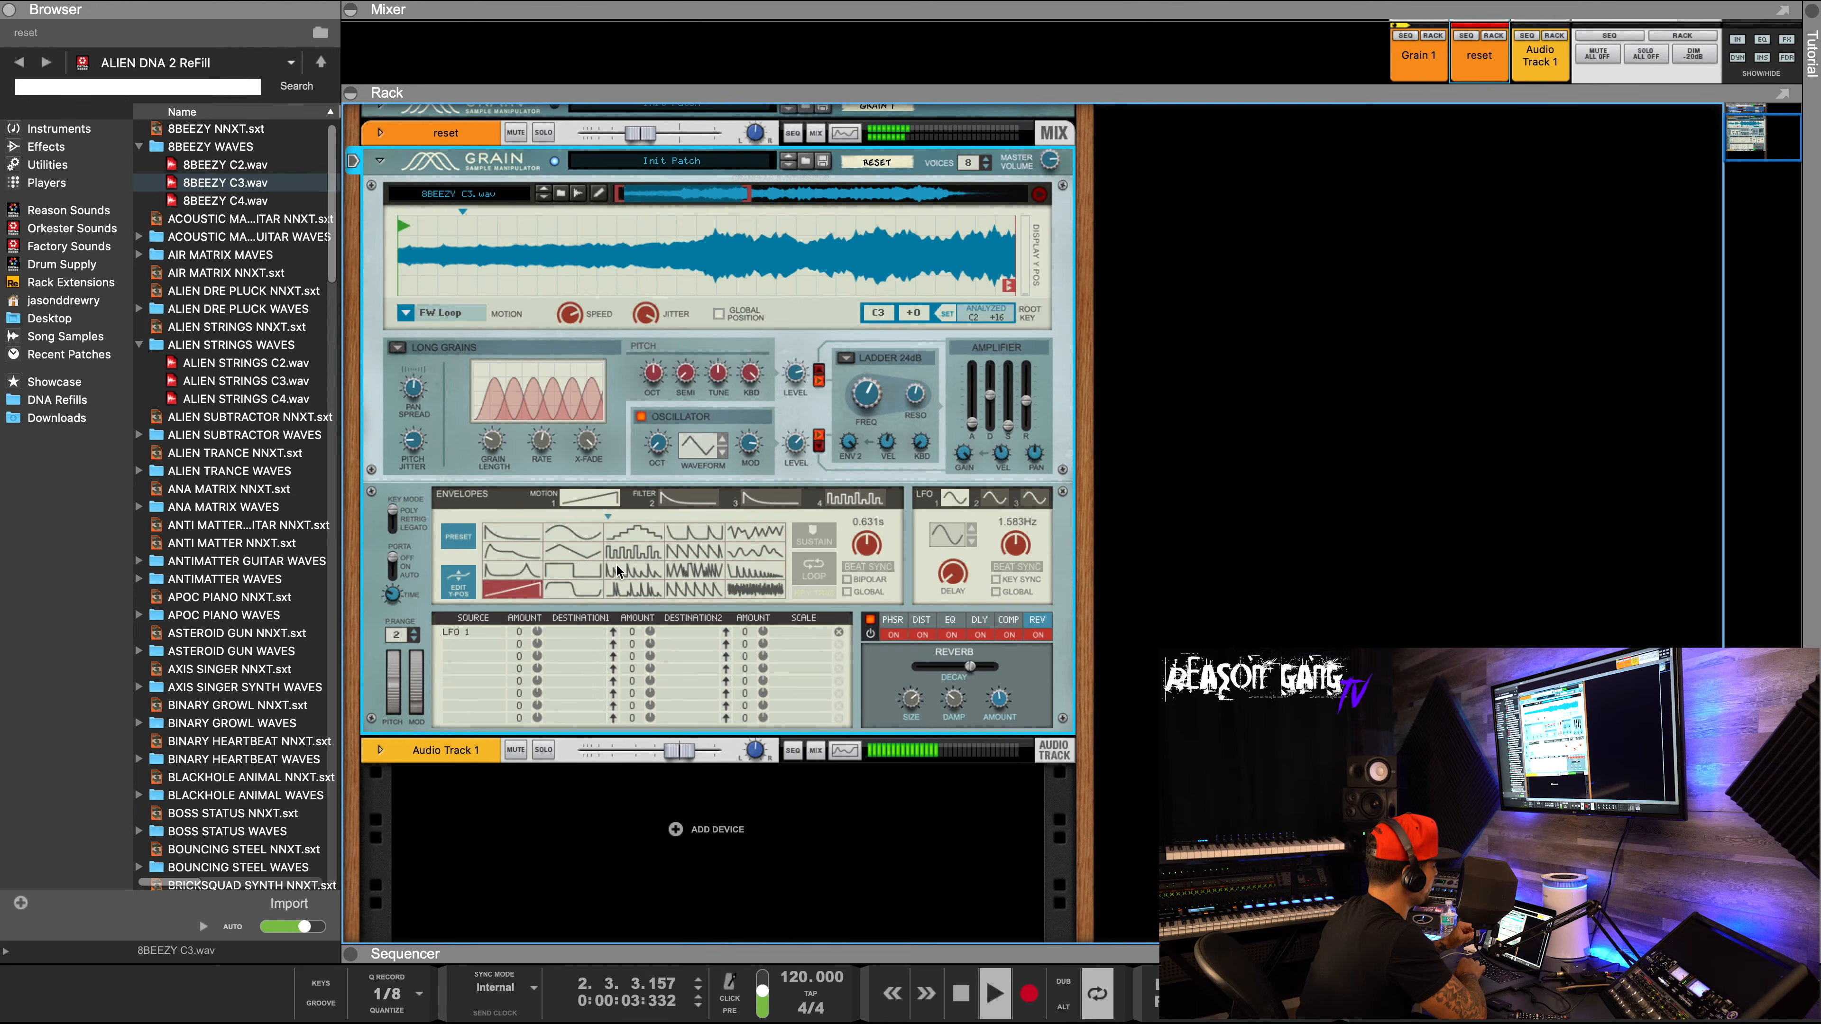
pyautogui.click(757, 535)
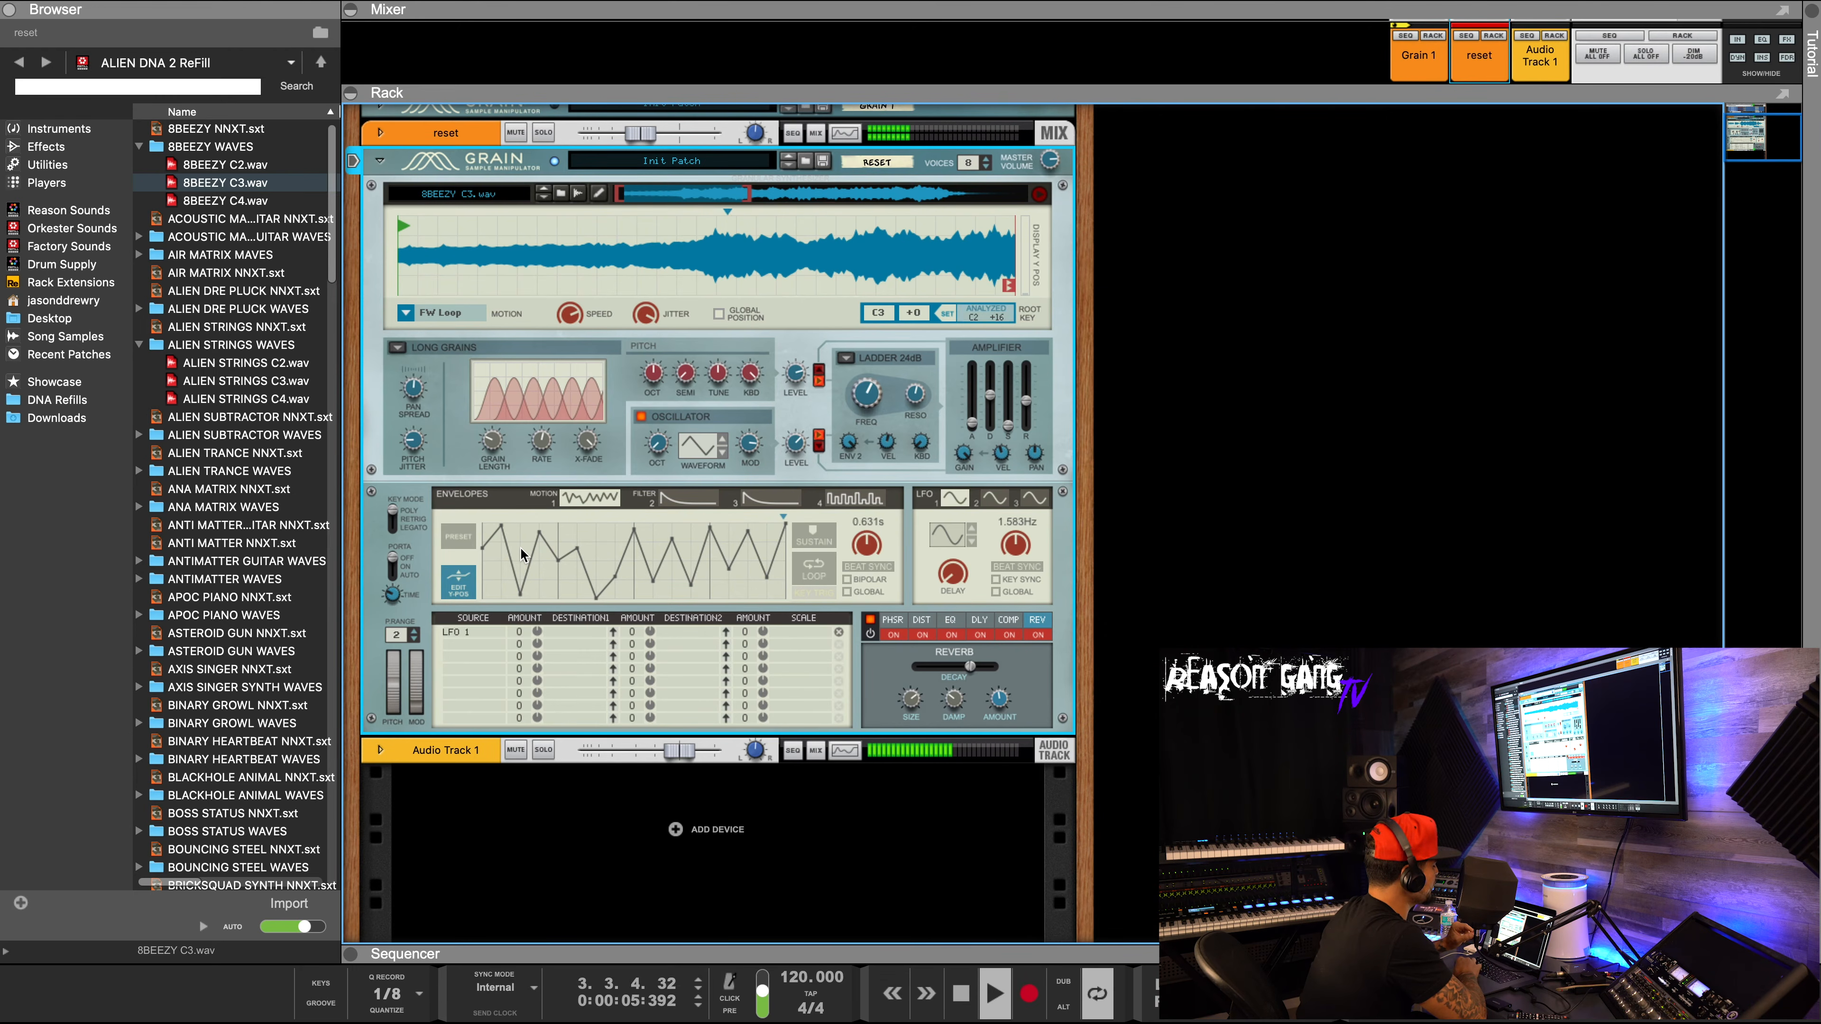
pyautogui.click(801, 574)
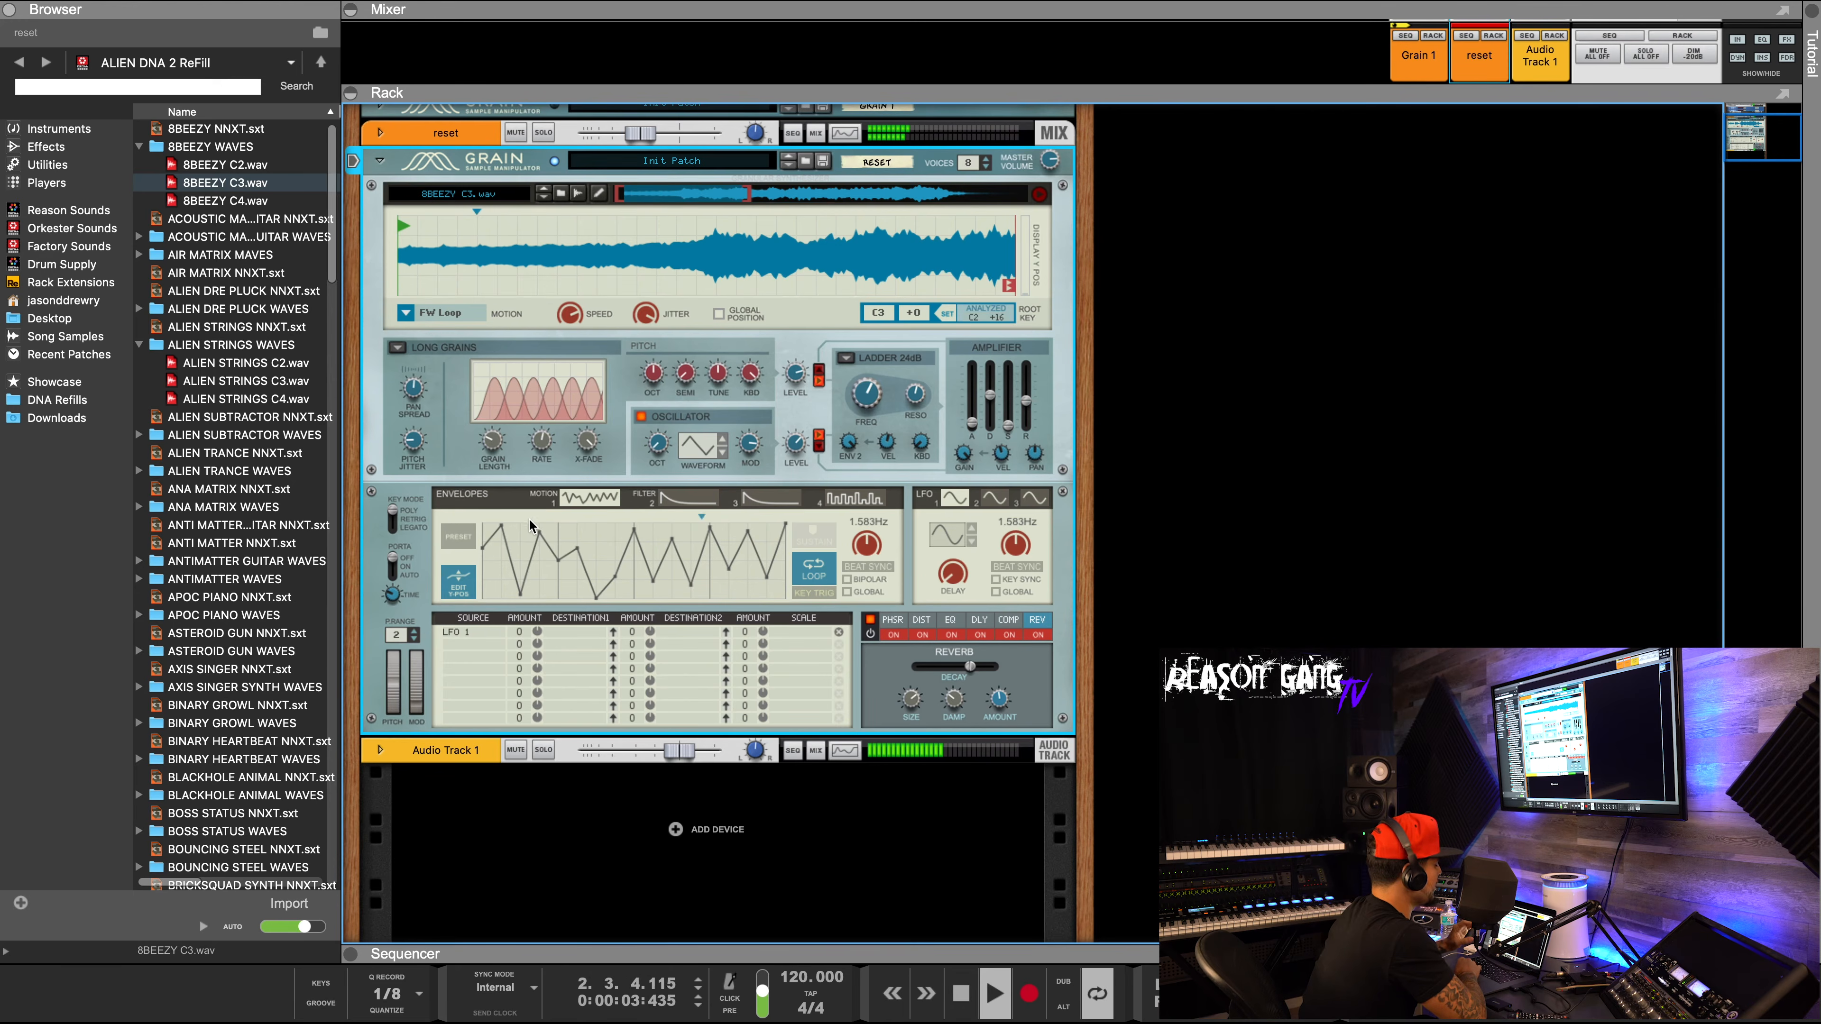
# Change the source of the first modulation matrix row to Envelope 1.
pyautogui.click(560, 631)
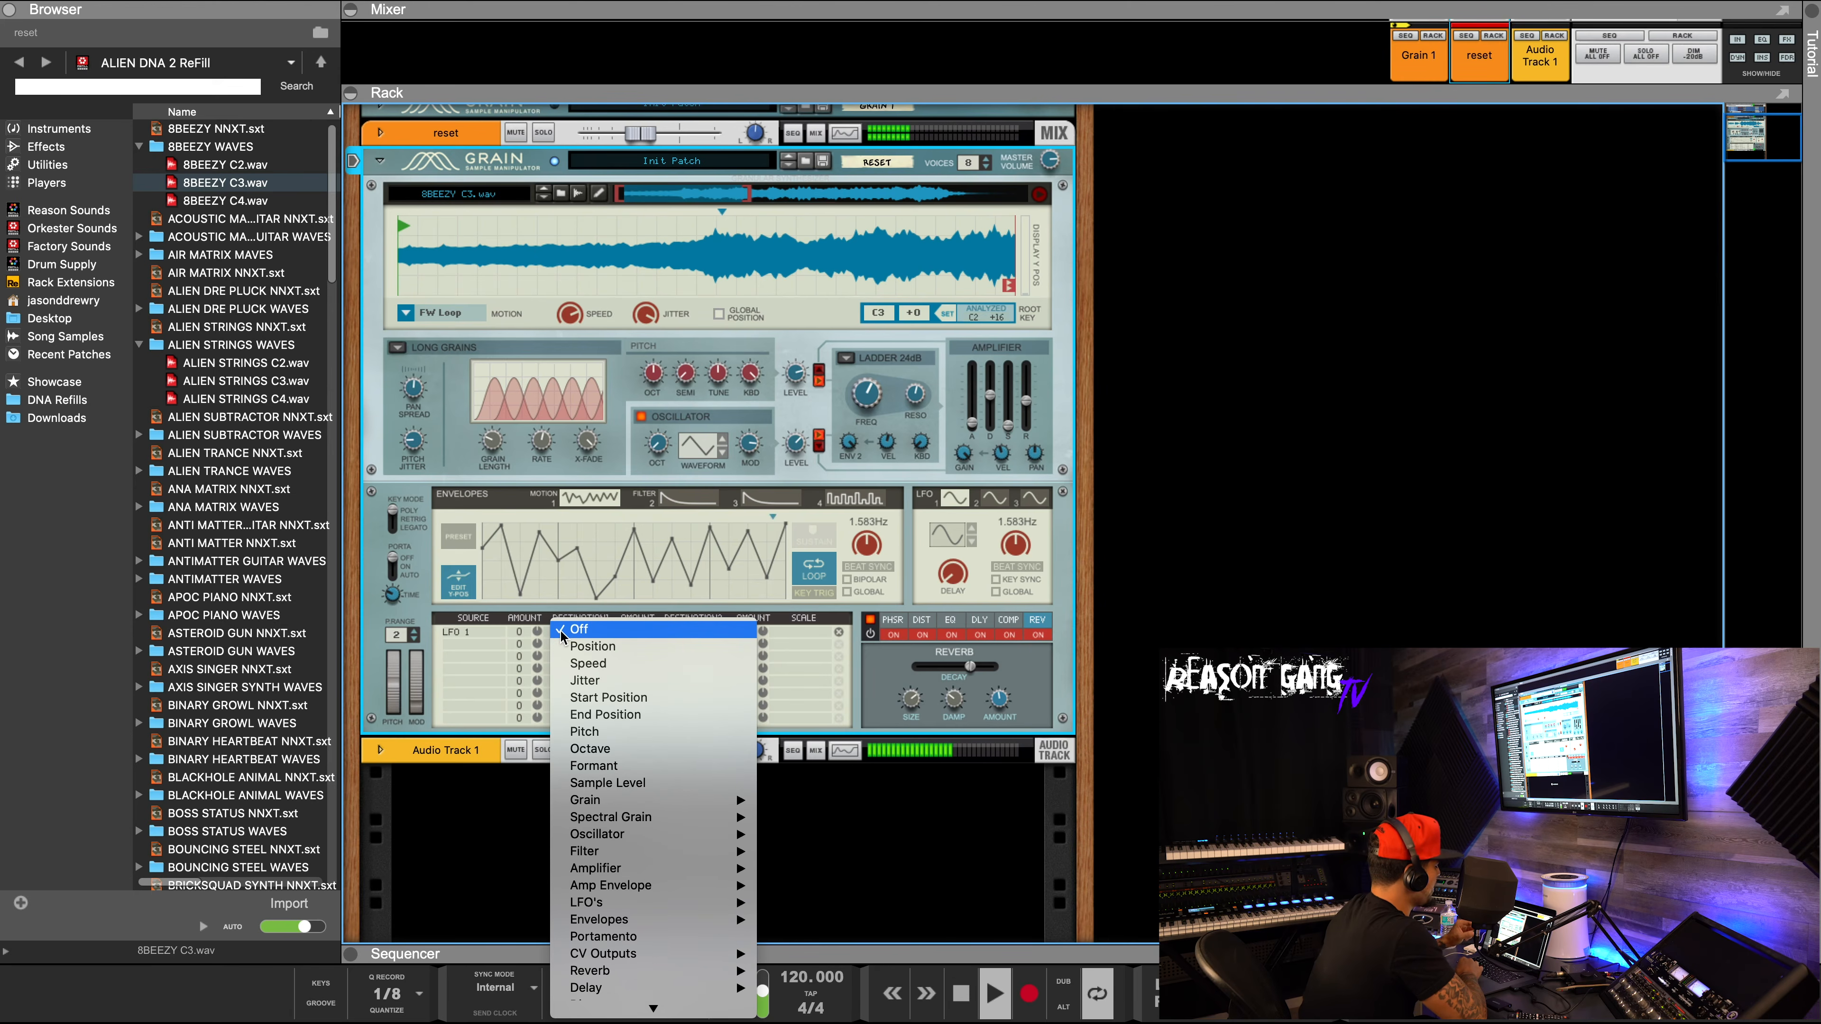
pyautogui.click(478, 634)
pyautogui.click(476, 632)
pyautogui.moveTo(476, 632)
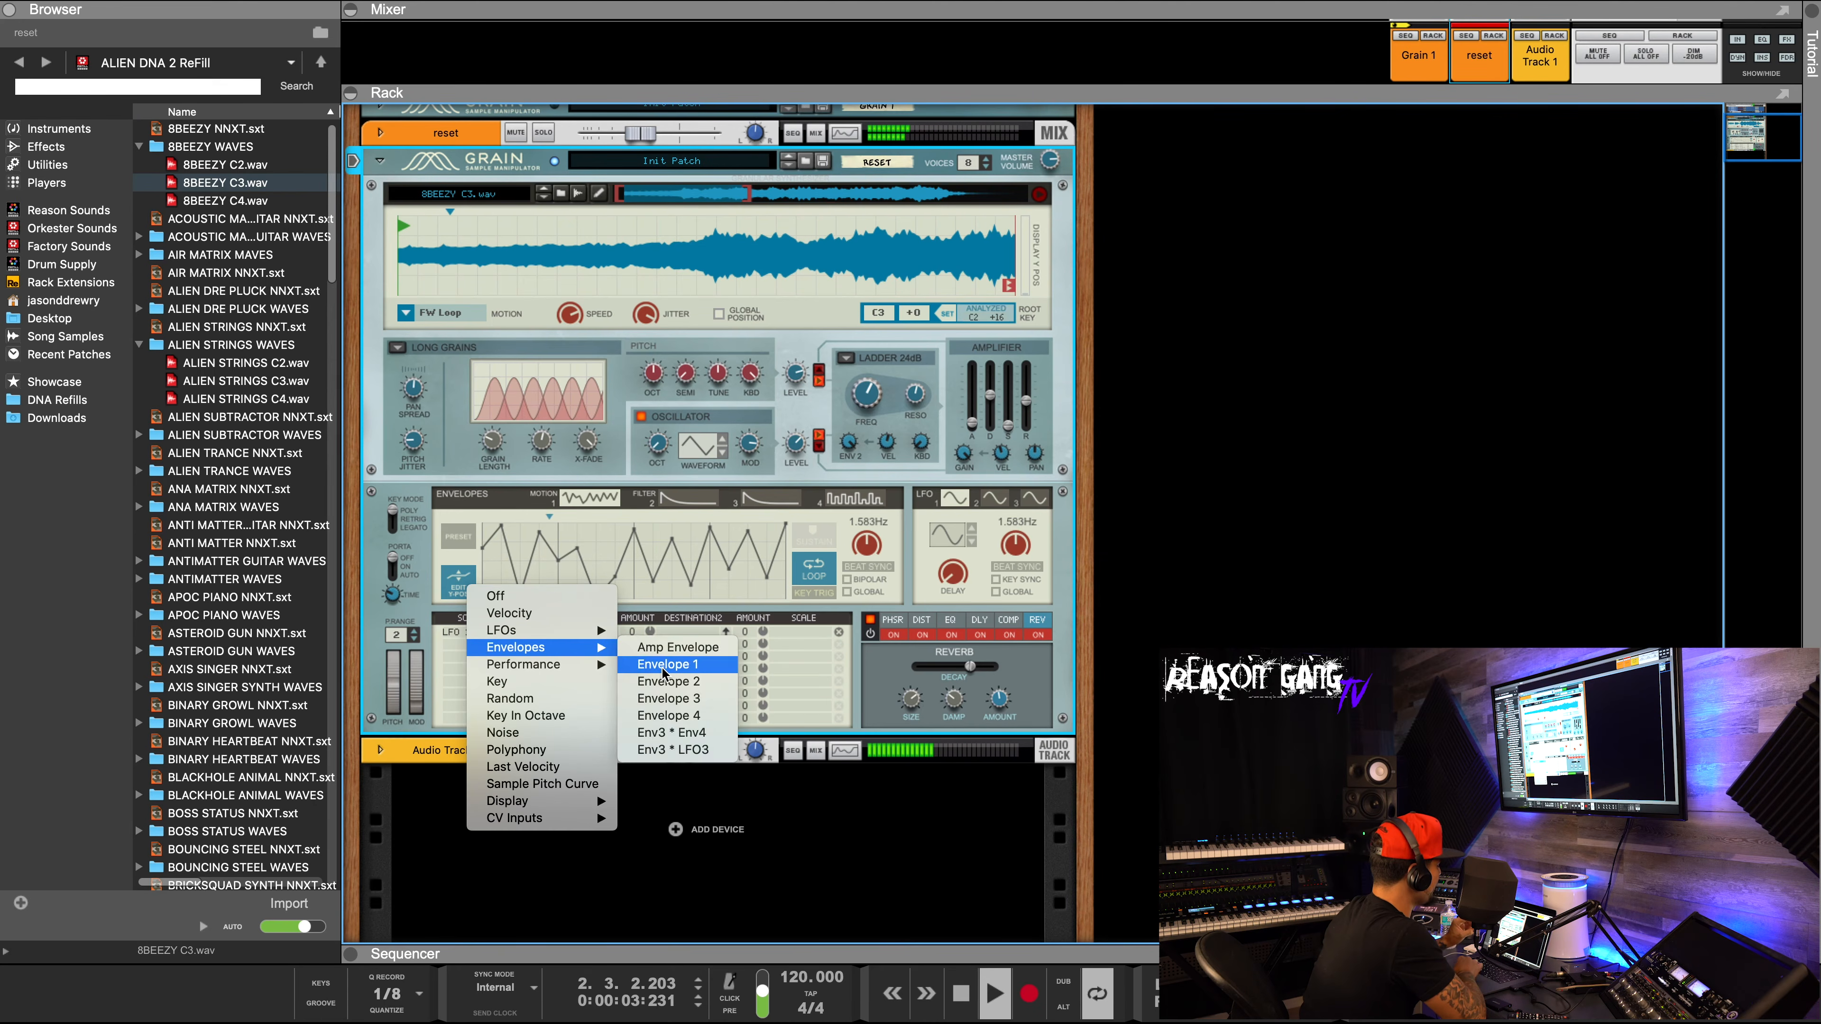
pyautogui.click(663, 673)
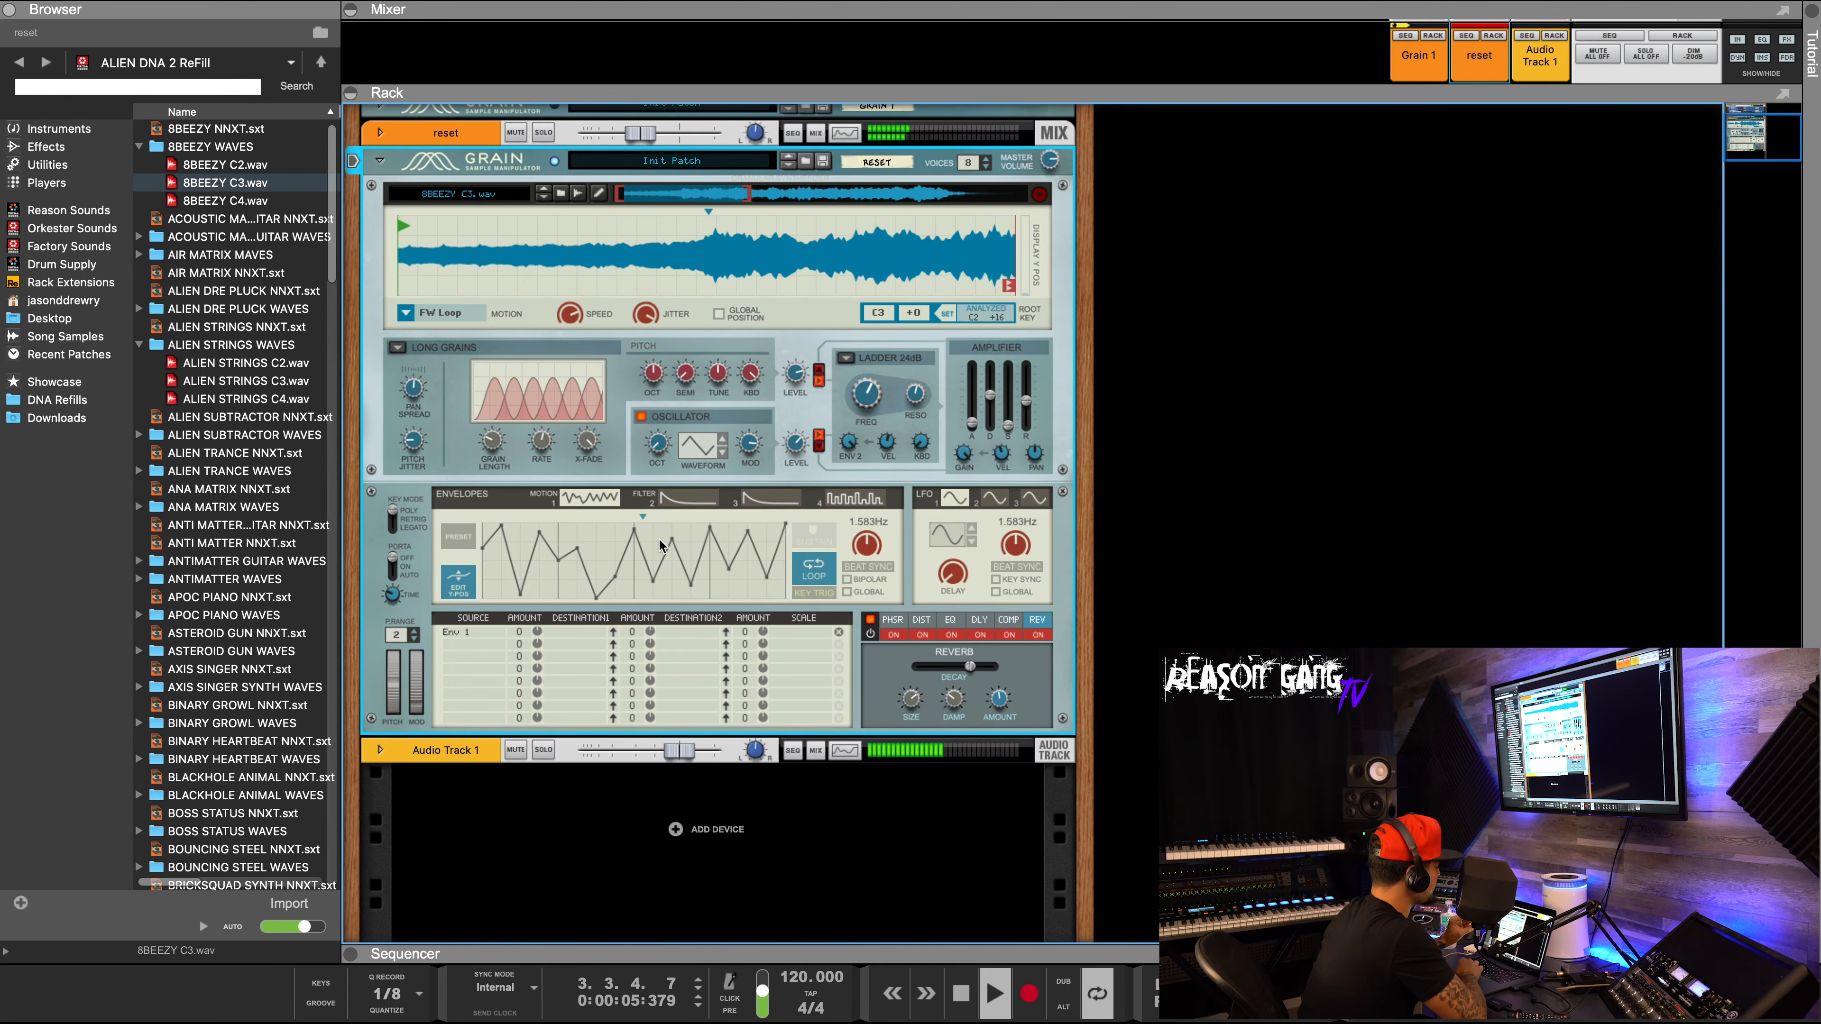
# Route Envelope 1 to the filter frequency with an amount of 100 and slow the envelope rate to 0.106 Hz.
pyautogui.click(579, 633)
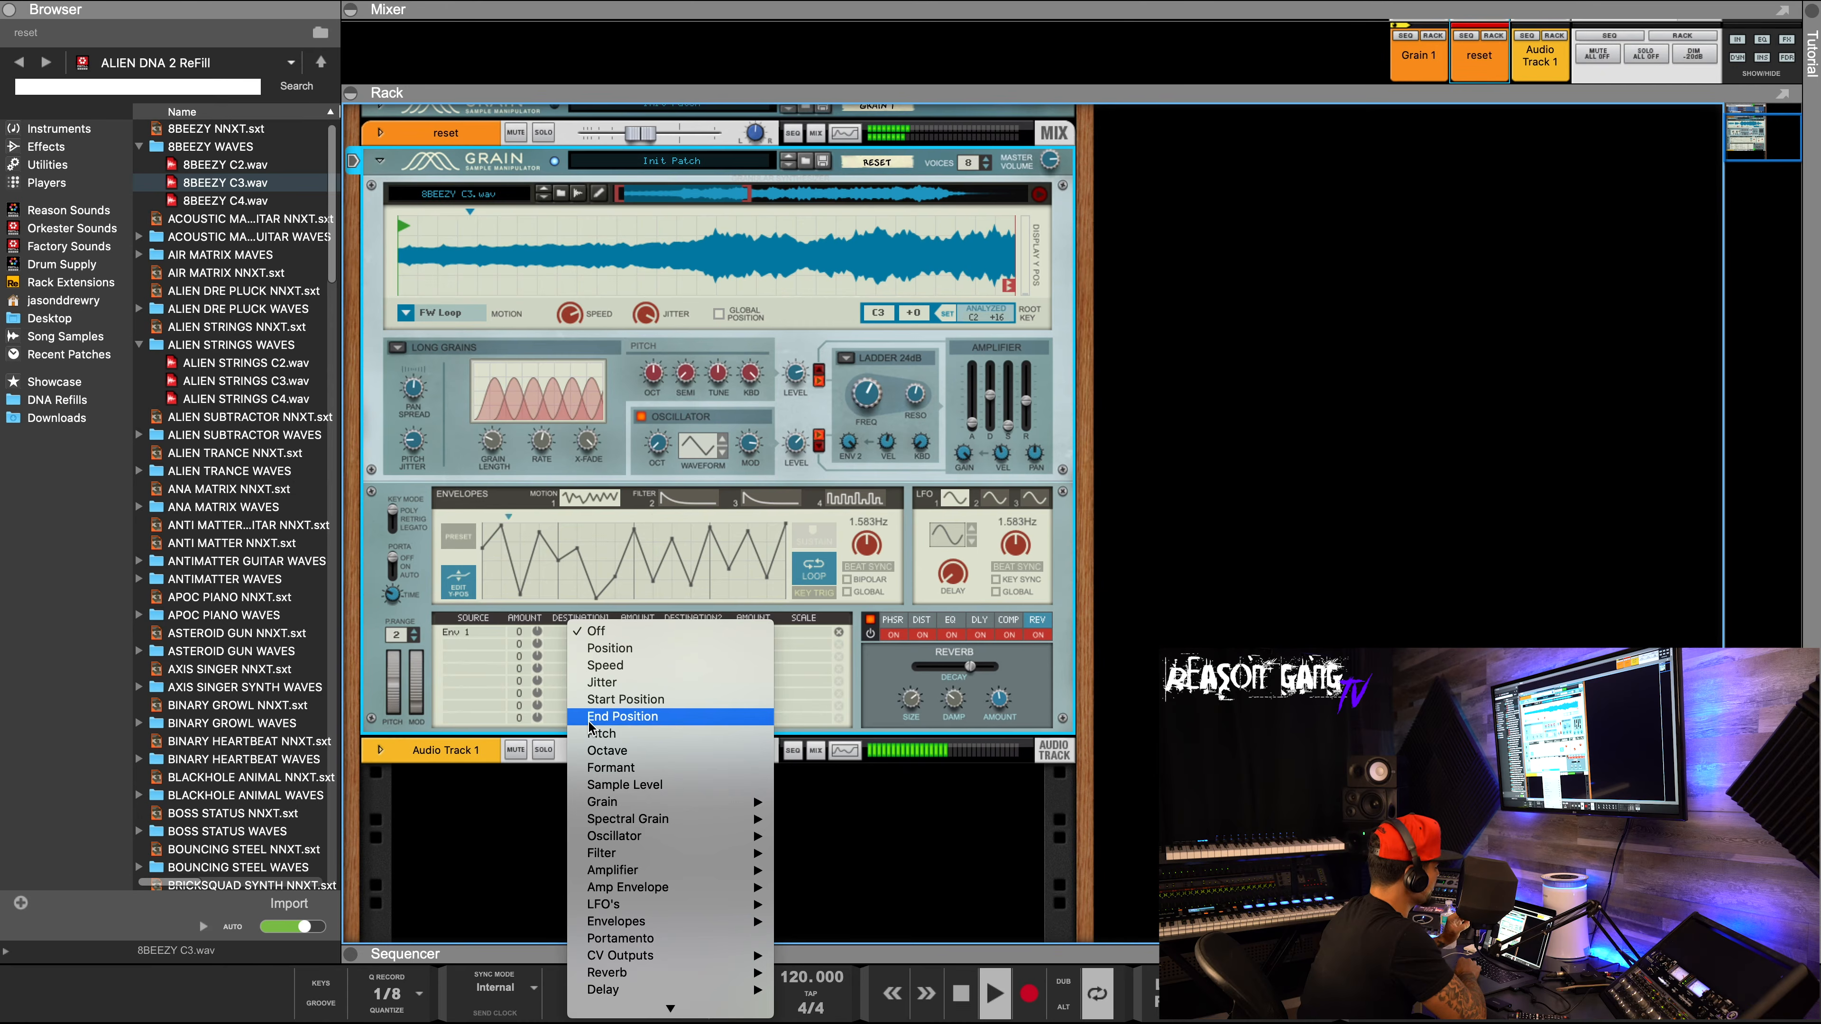
pyautogui.moveTo(620, 853)
pyautogui.click(796, 856)
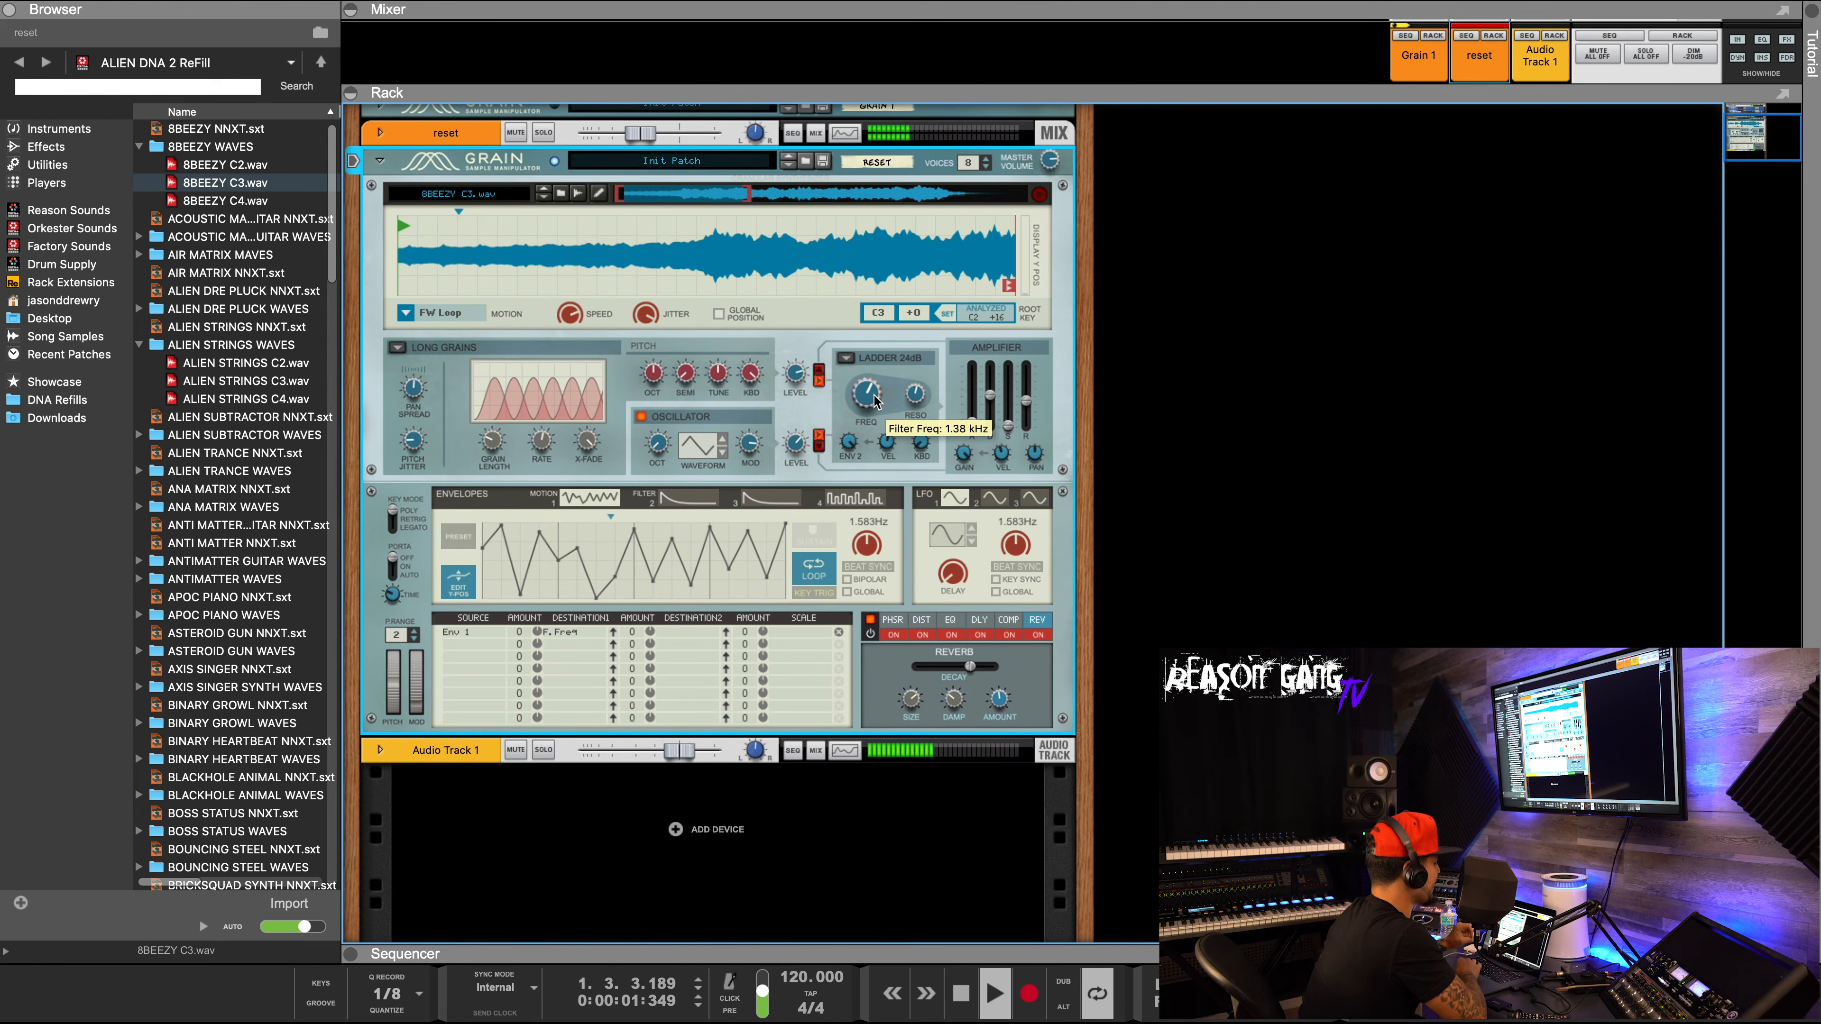
pyautogui.moveTo(539, 637); pyautogui.dragTo(542, 609)
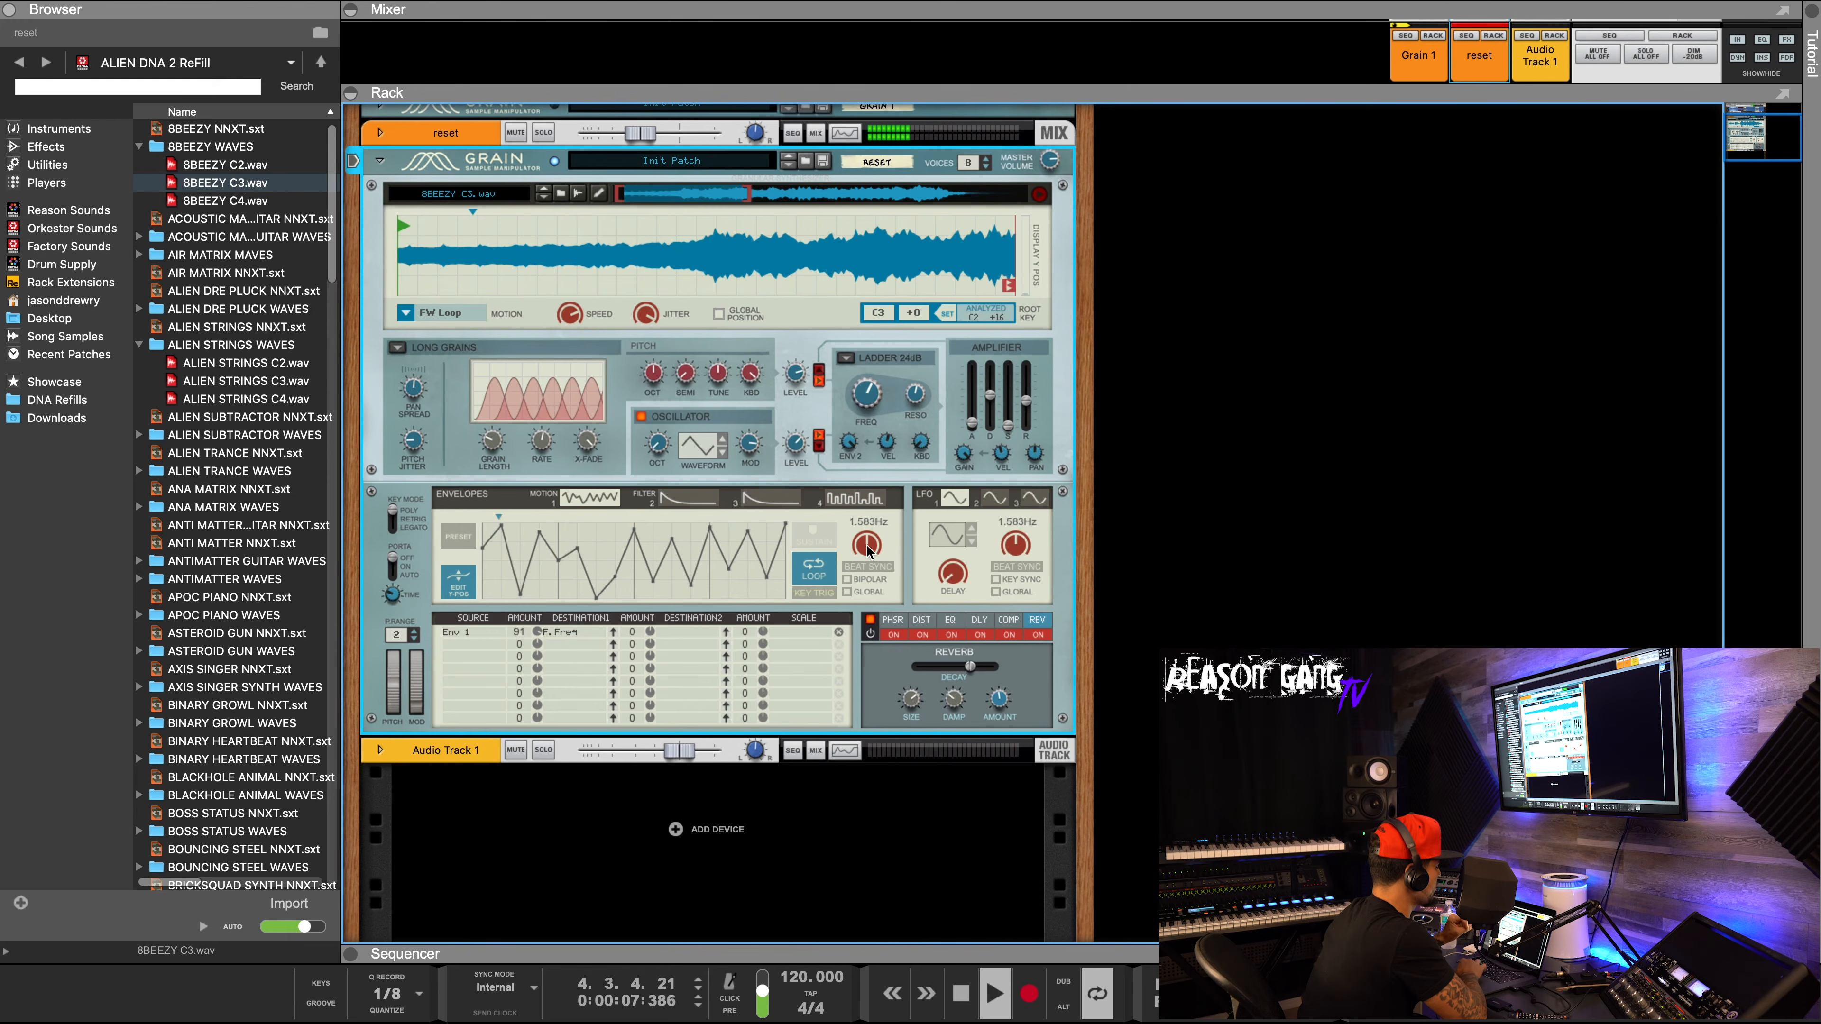
pyautogui.moveTo(871, 553); pyautogui.dragTo(884, 640)
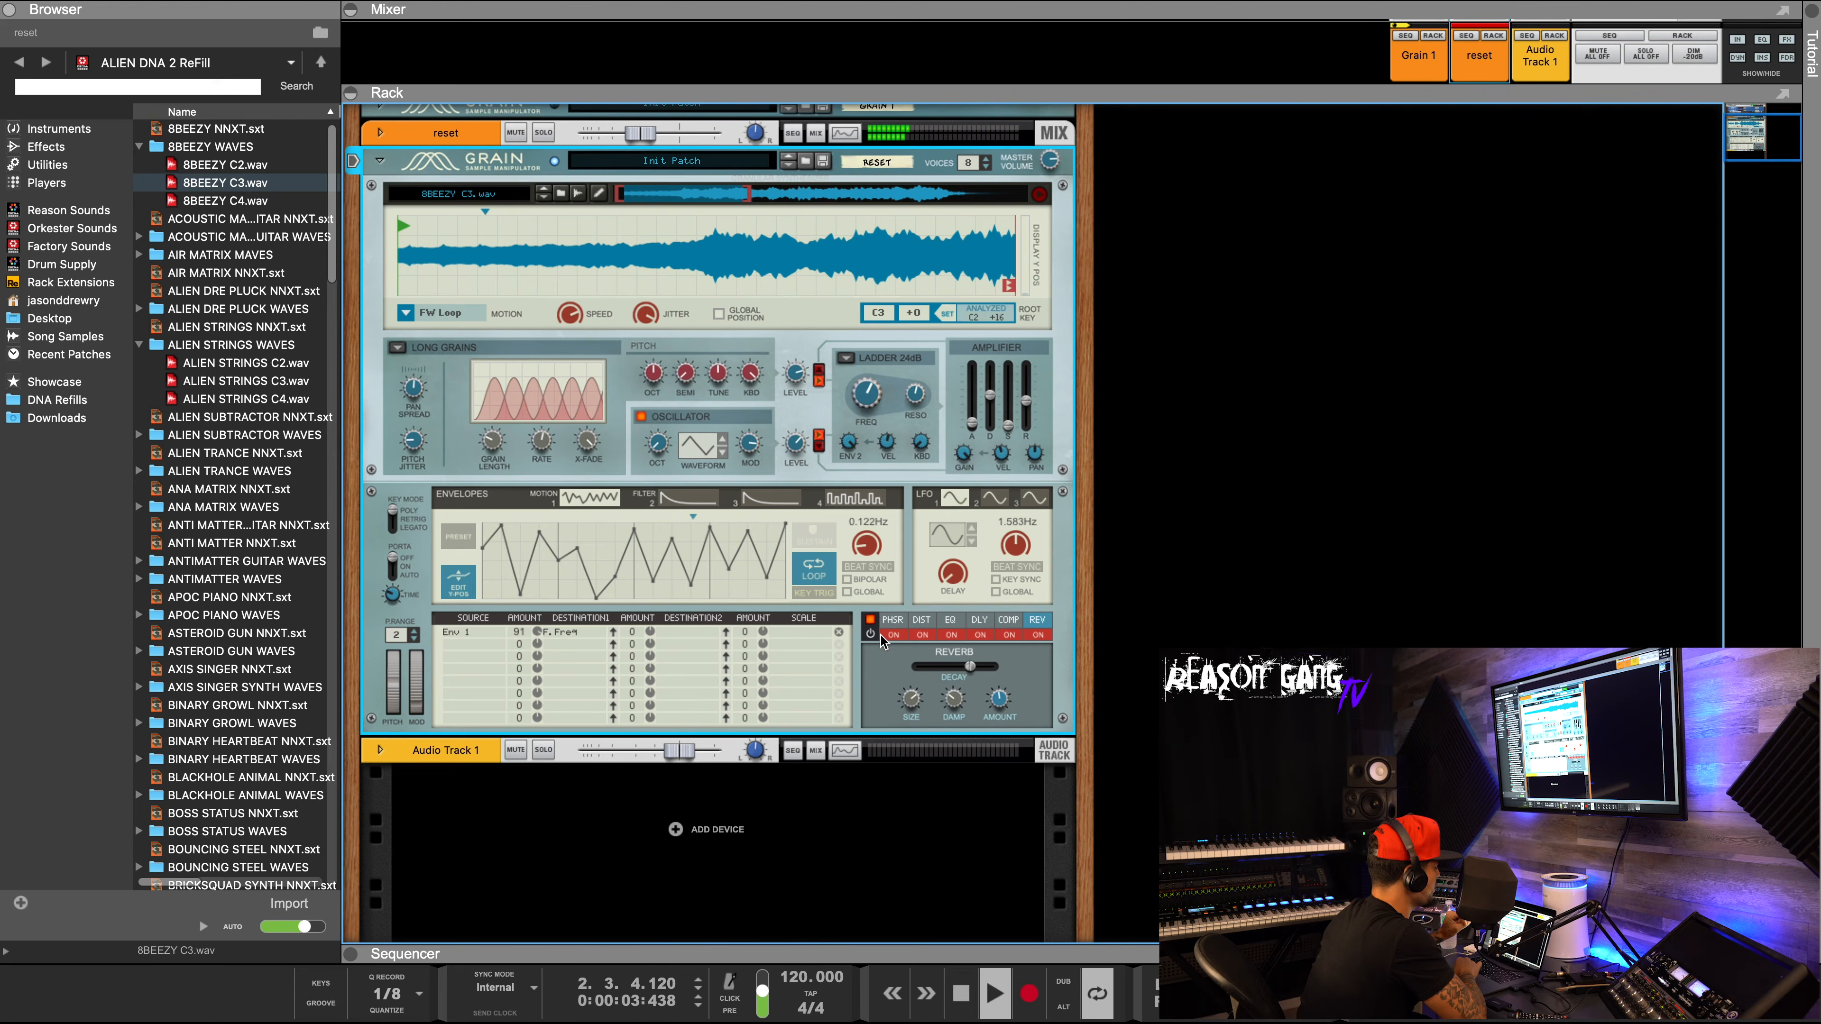
pyautogui.moveTo(537, 632); pyautogui.dragTo(540, 621)
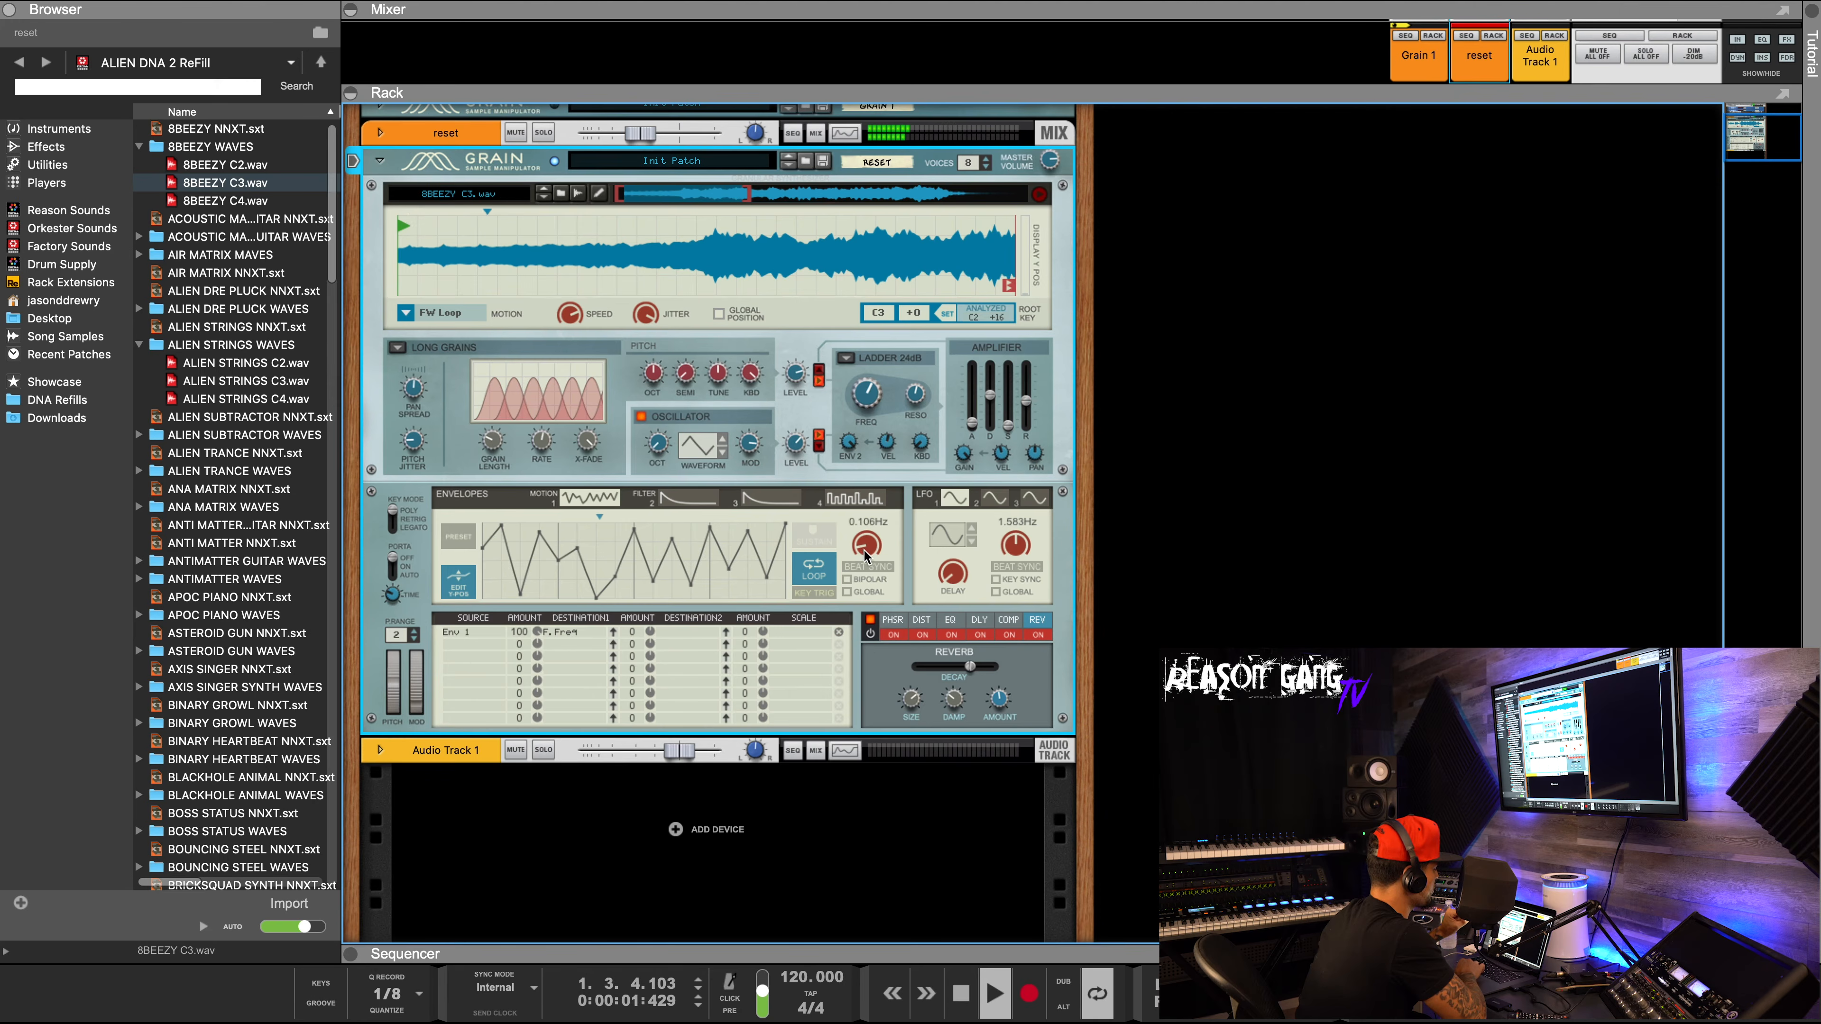
# Adjust the filter frequency, and enable Beat Sync on Envelope 1 with its rate at 2 BAR.
pyautogui.moveTo(867, 393); pyautogui.dragTo(923, 415)
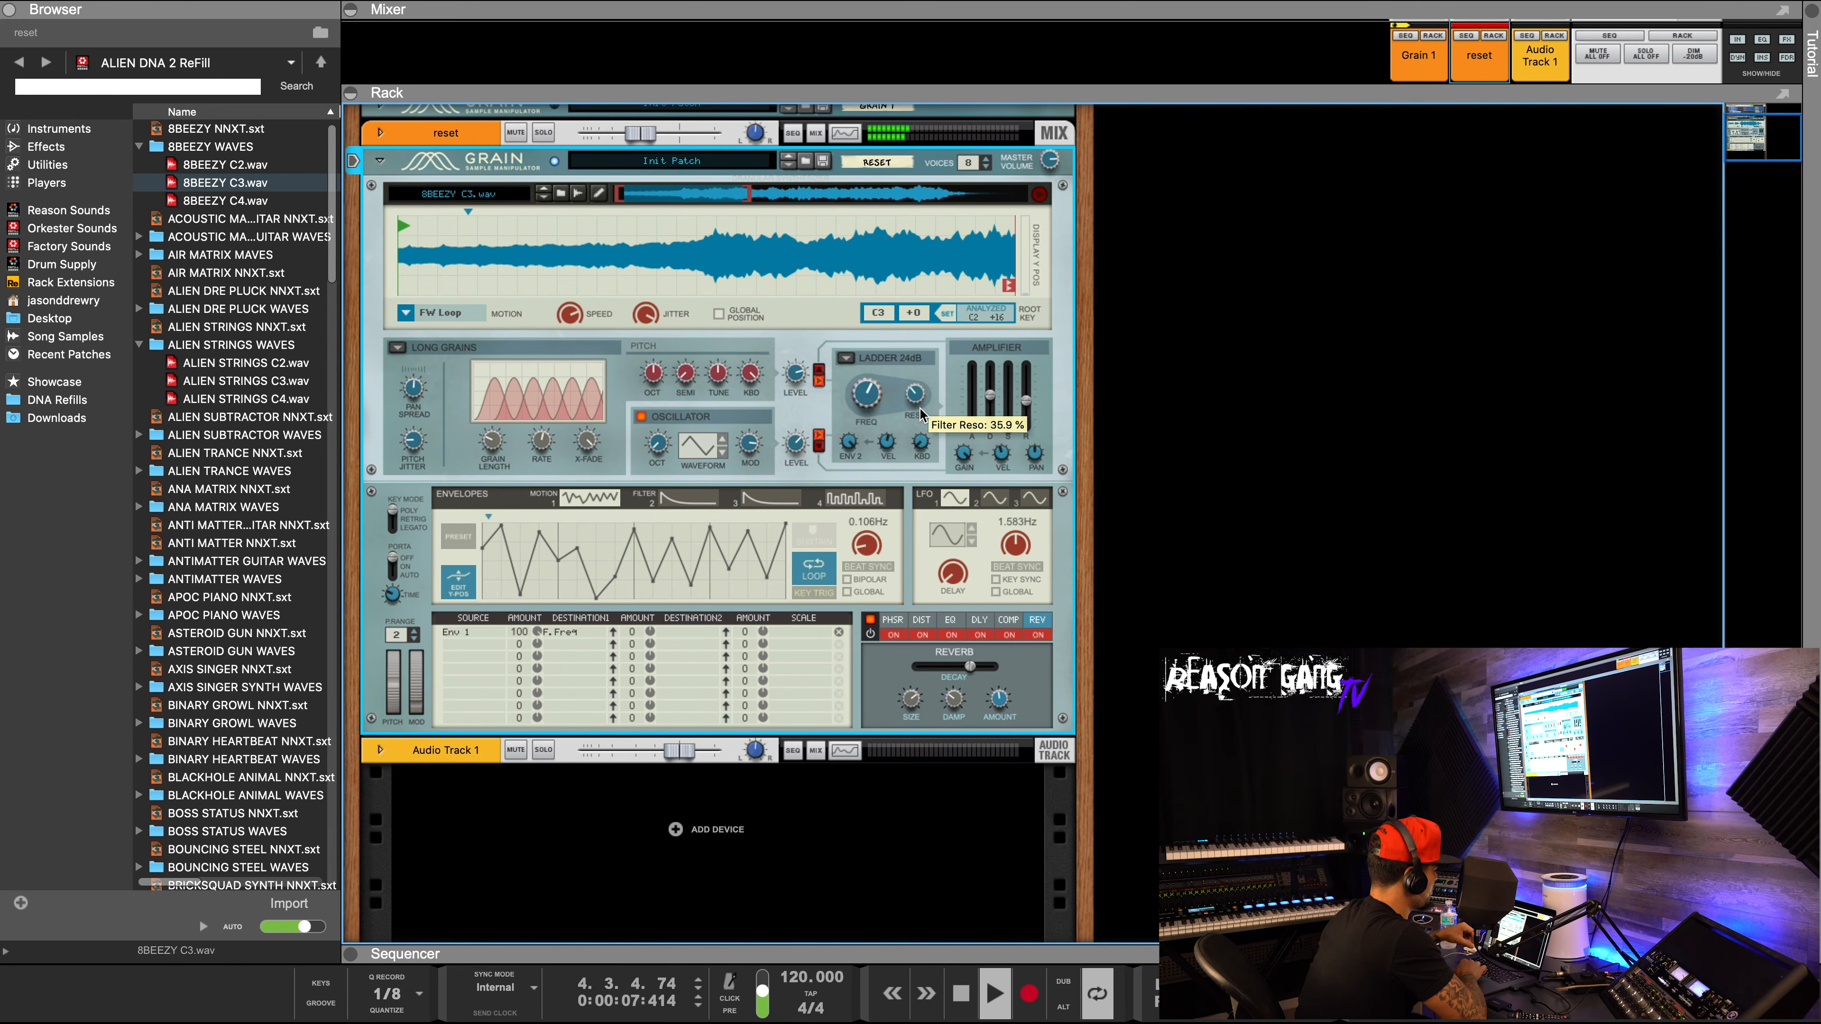
pyautogui.click(864, 566)
pyautogui.moveTo(866, 550); pyautogui.dragTo(874, 602)
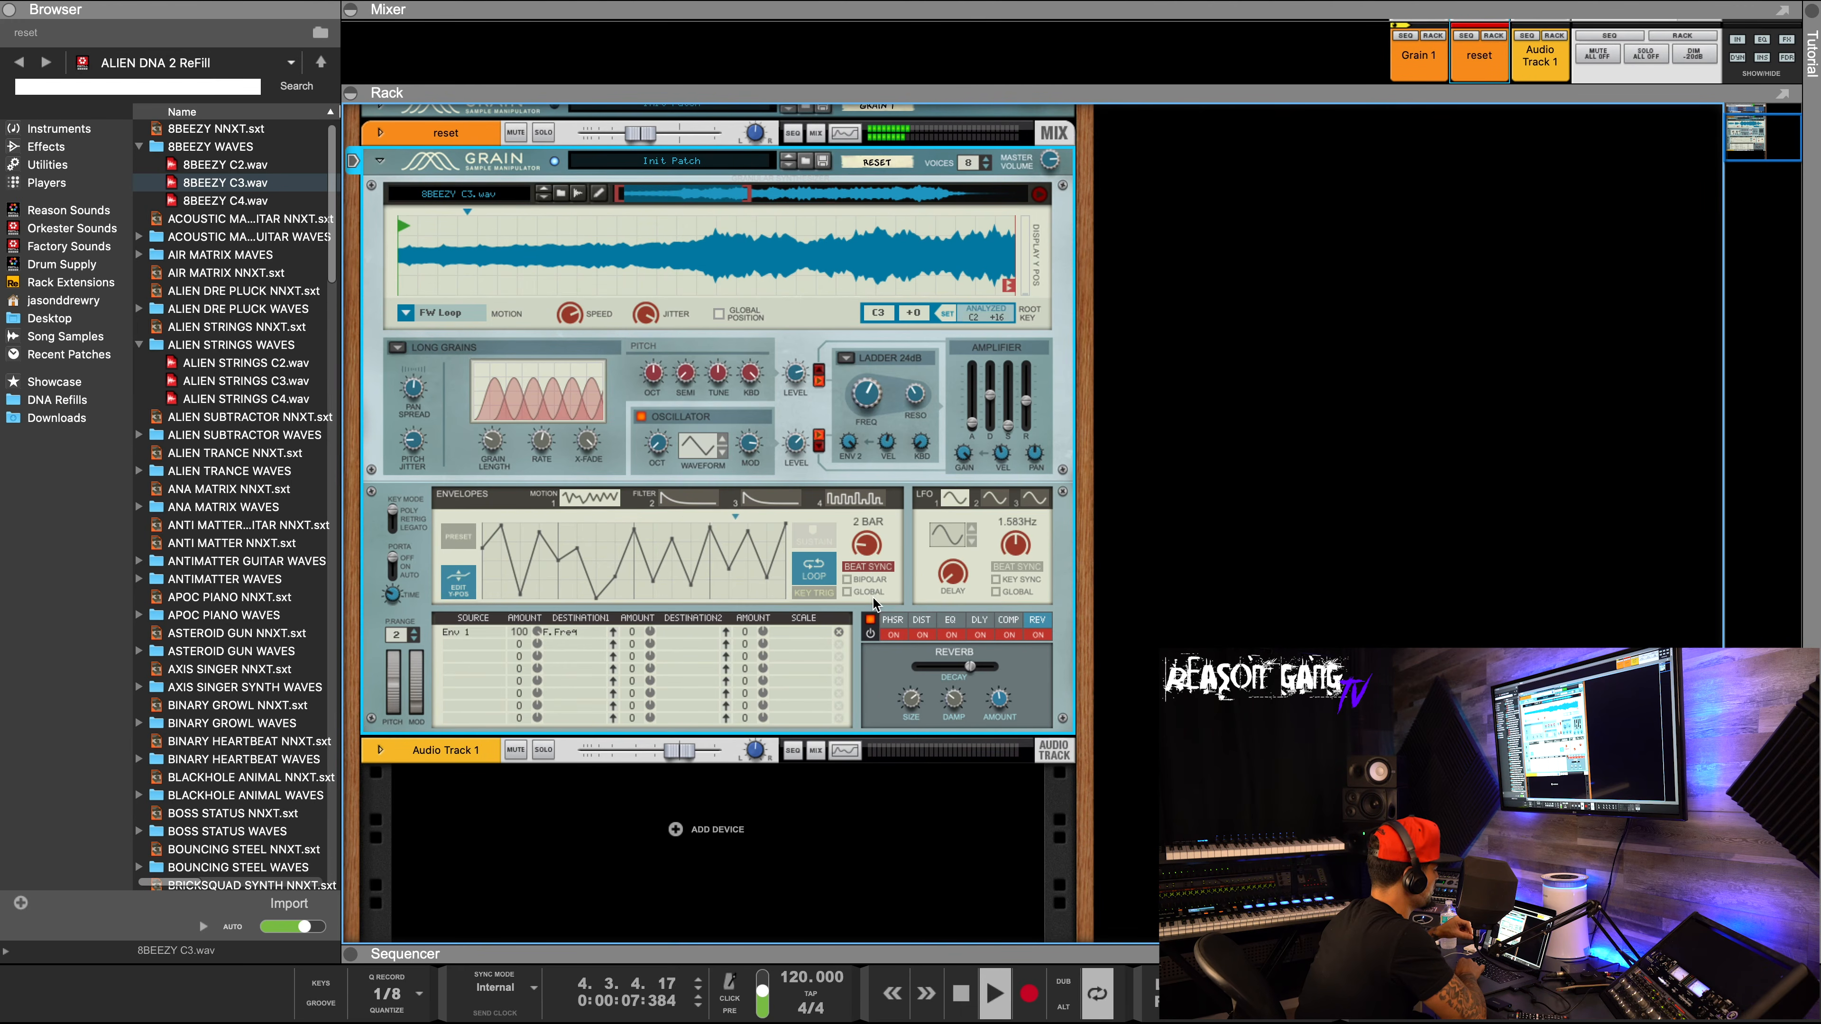
# Try the stepped preset on Envelope 1, switch to the smooth two-peak curve, and set its filter frequency amount to -100.
pyautogui.click(460, 540)
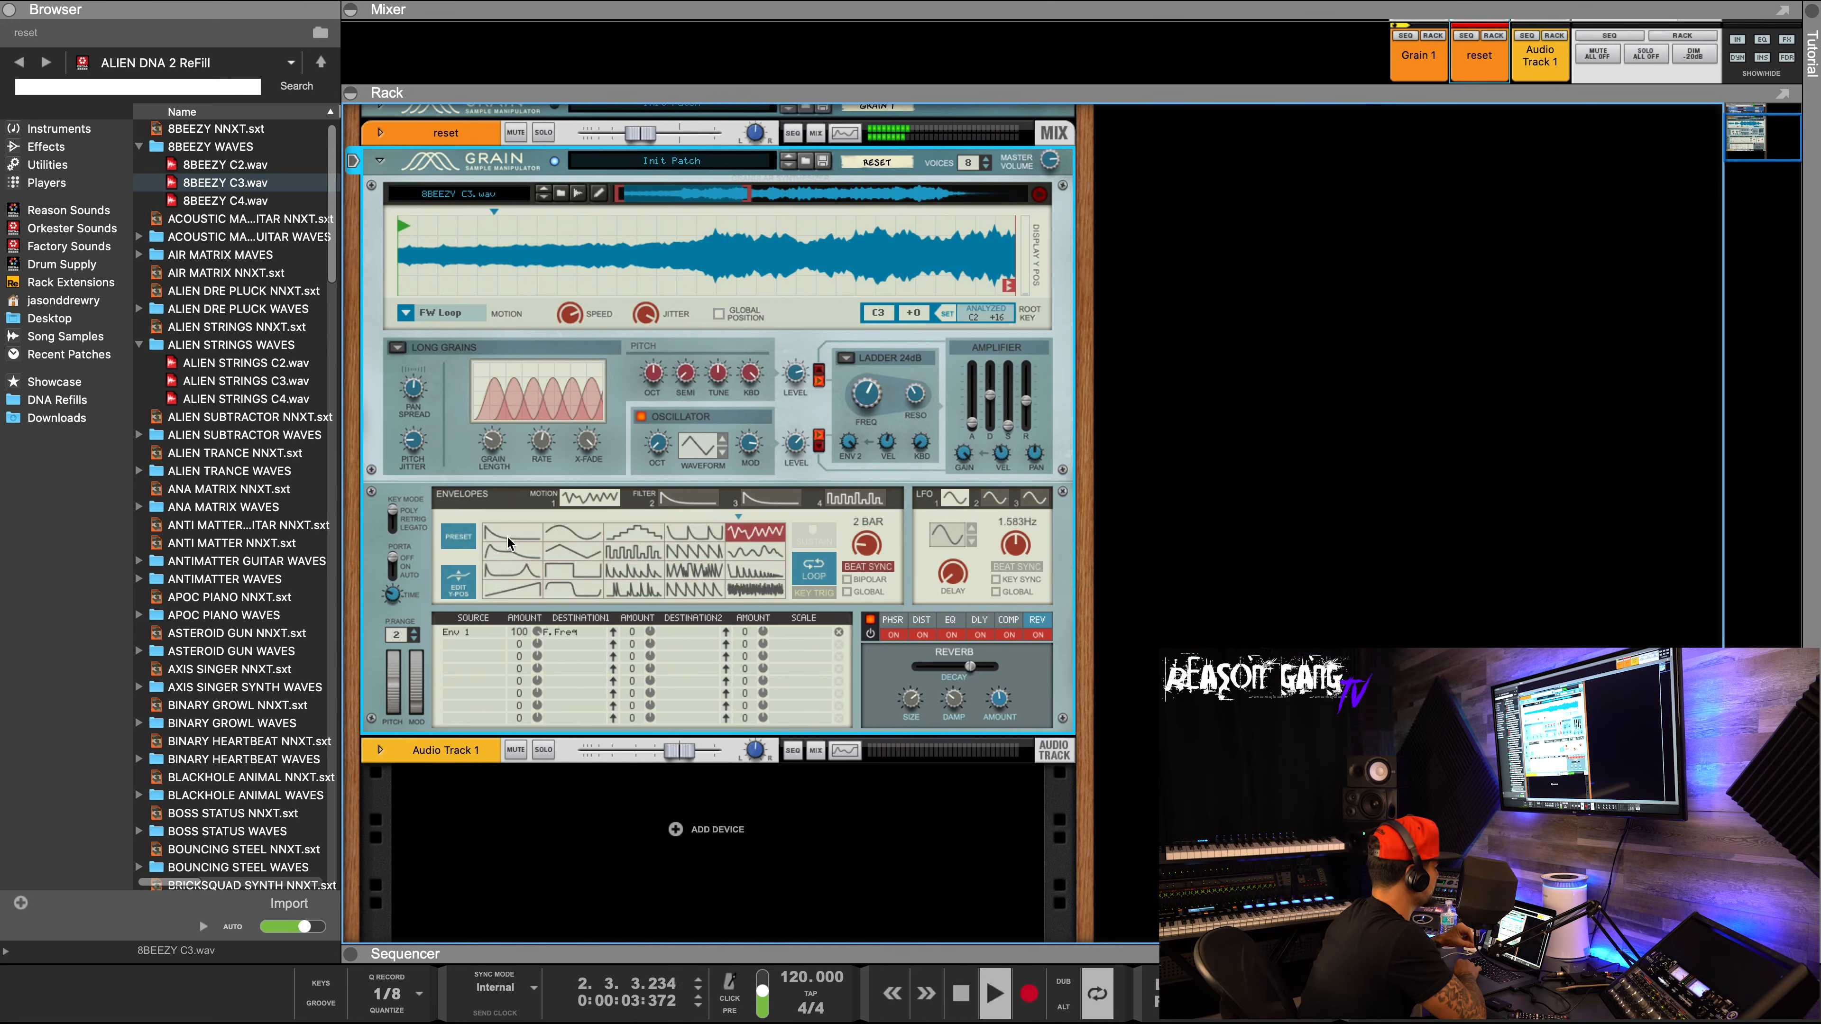
pyautogui.click(648, 565)
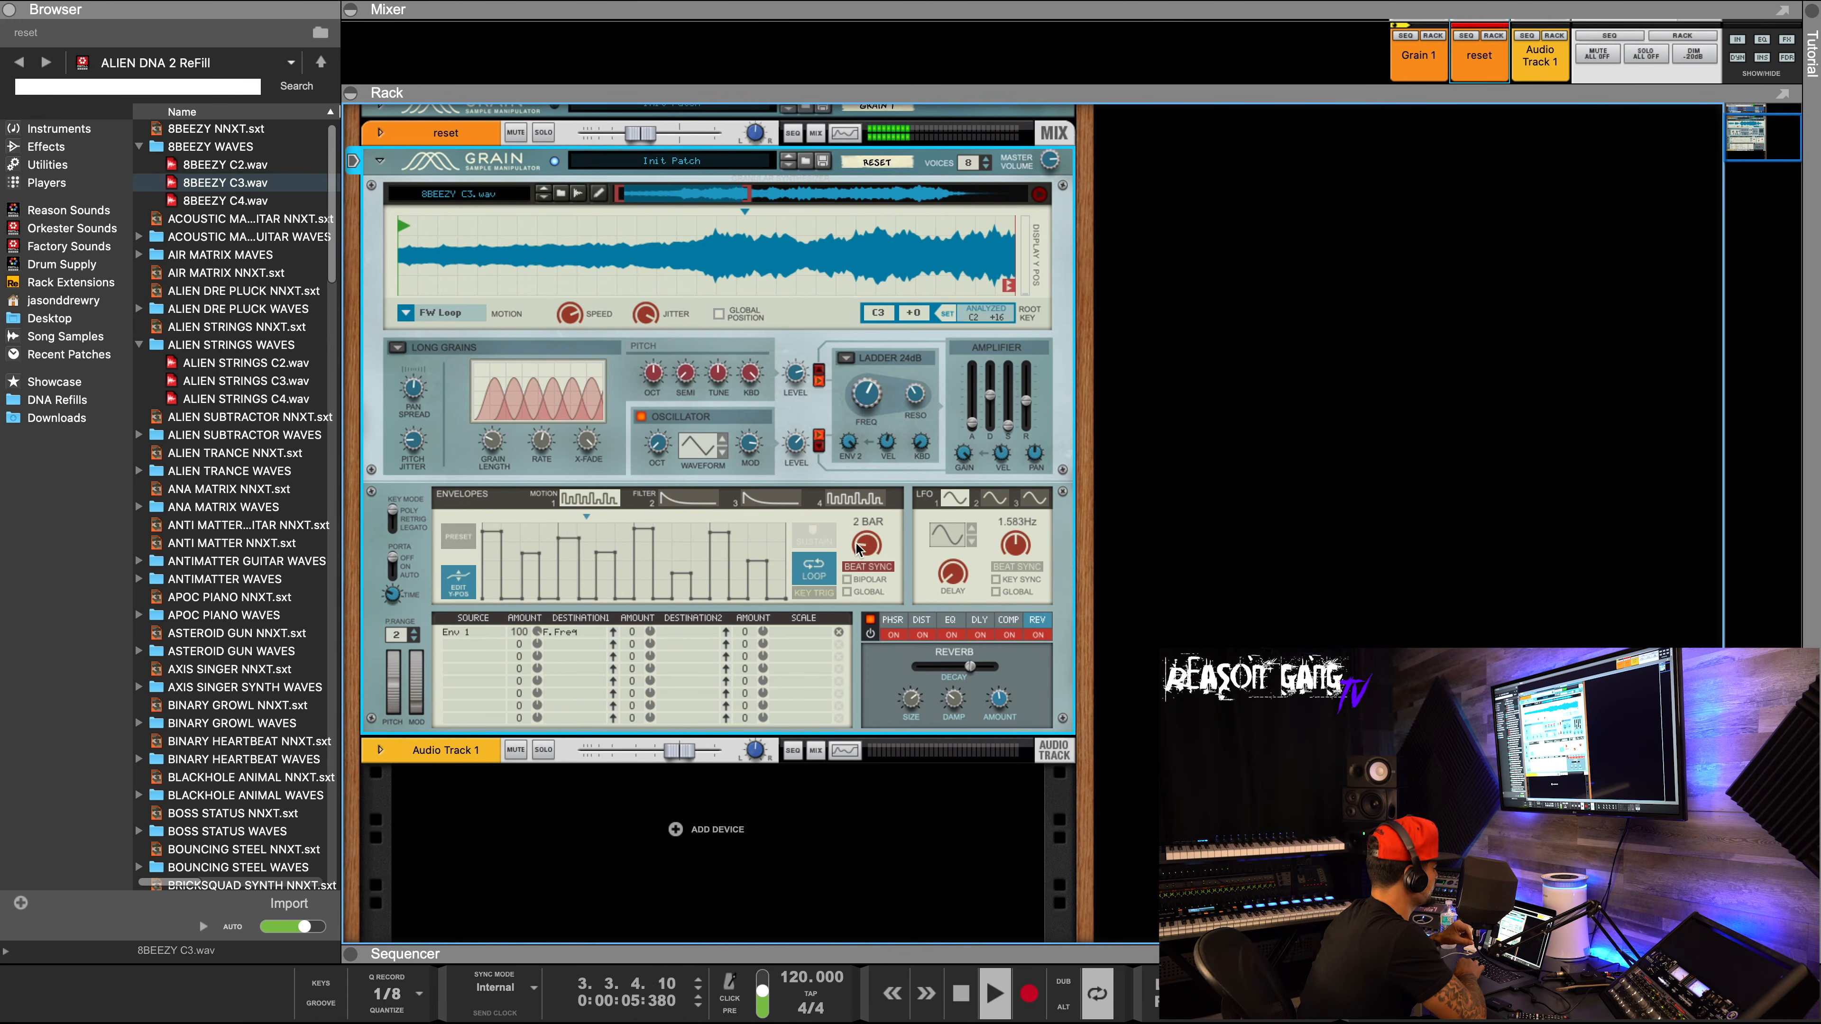
pyautogui.click(460, 539)
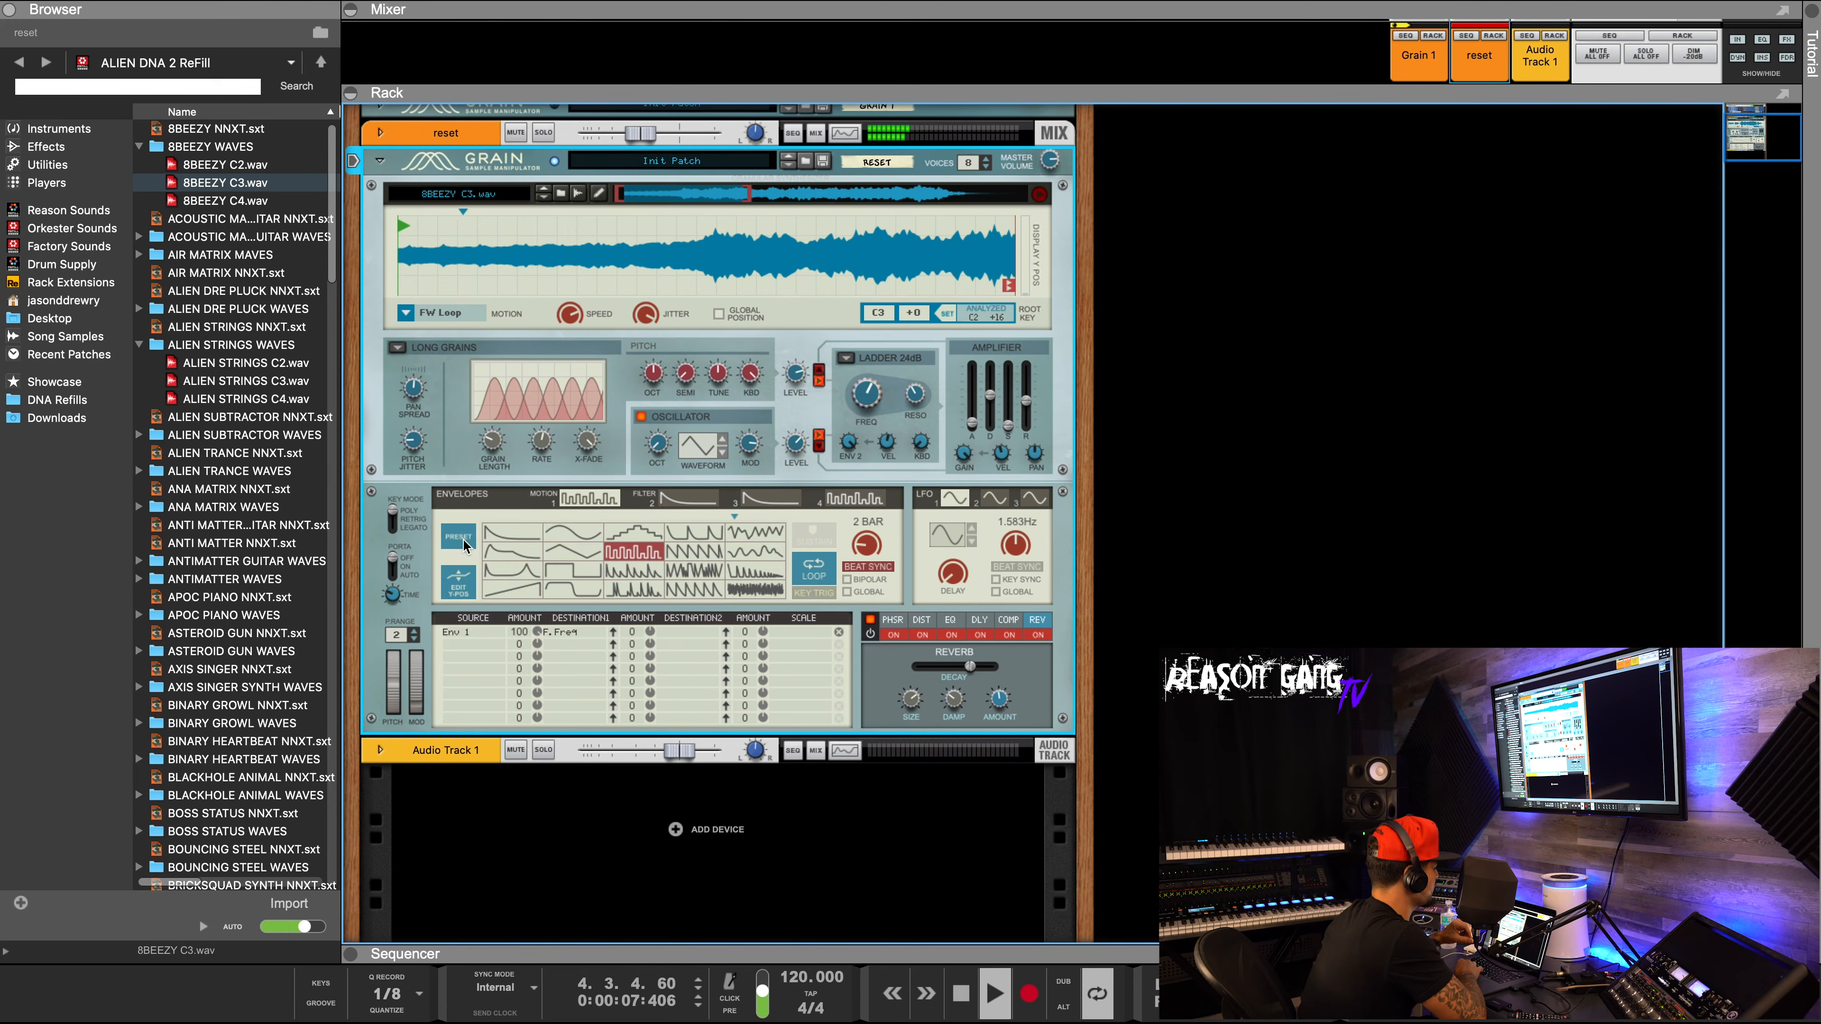
pyautogui.click(510, 576)
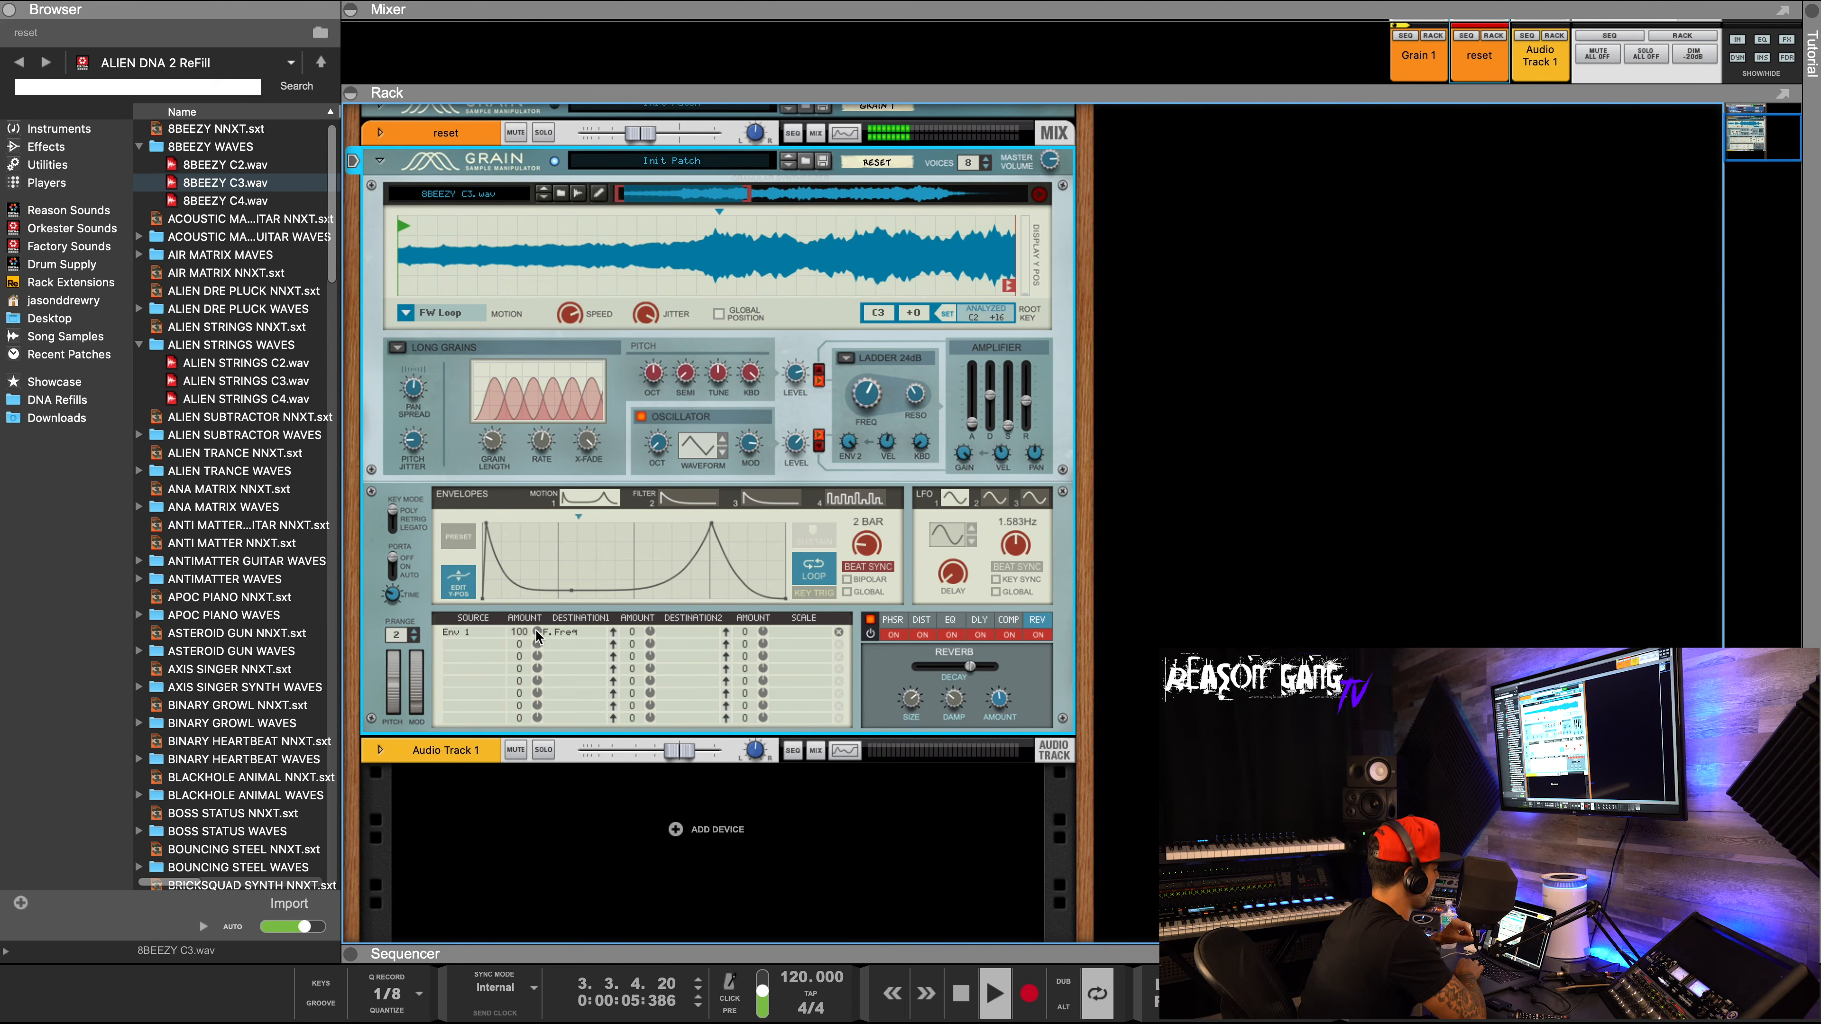
pyautogui.moveTo(537, 635); pyautogui.dragTo(535, 638)
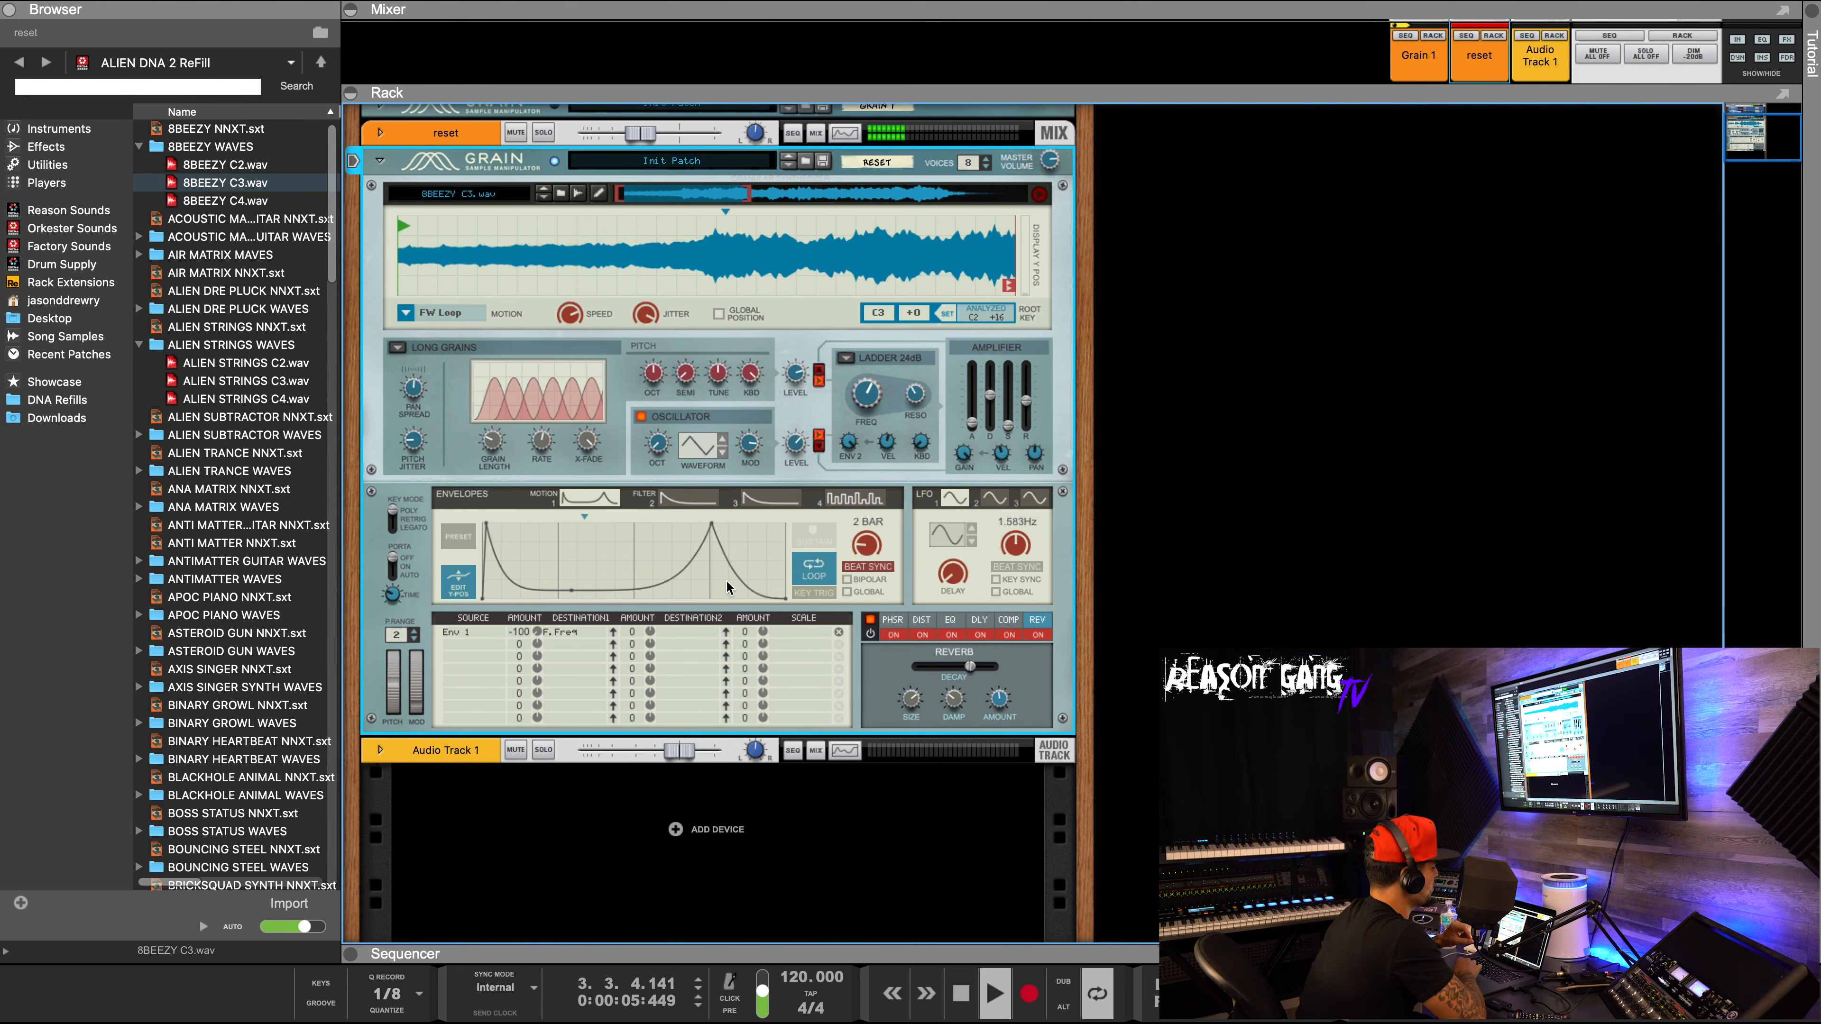
# Assign LFO 1 as the second modulation row's source, and try a Grain Length of 0.0% before undoing it.
pyautogui.click(469, 644)
pyautogui.moveTo(531, 673)
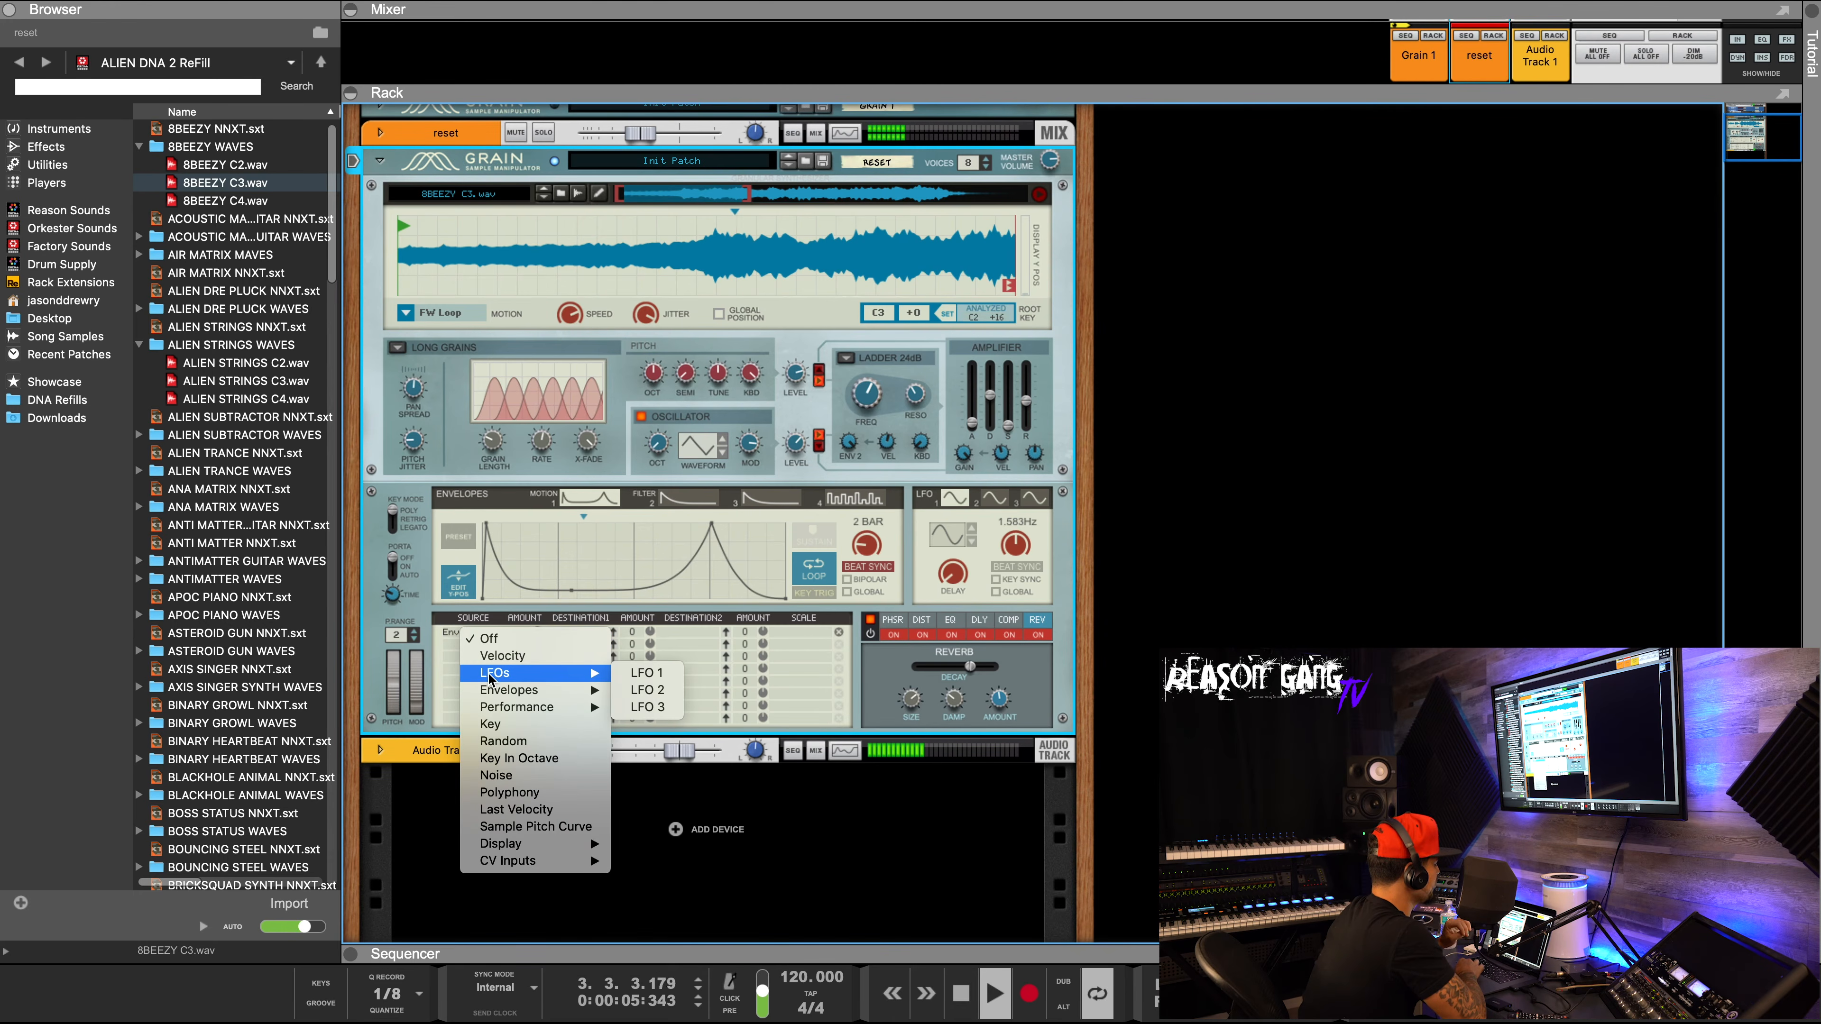
pyautogui.click(652, 679)
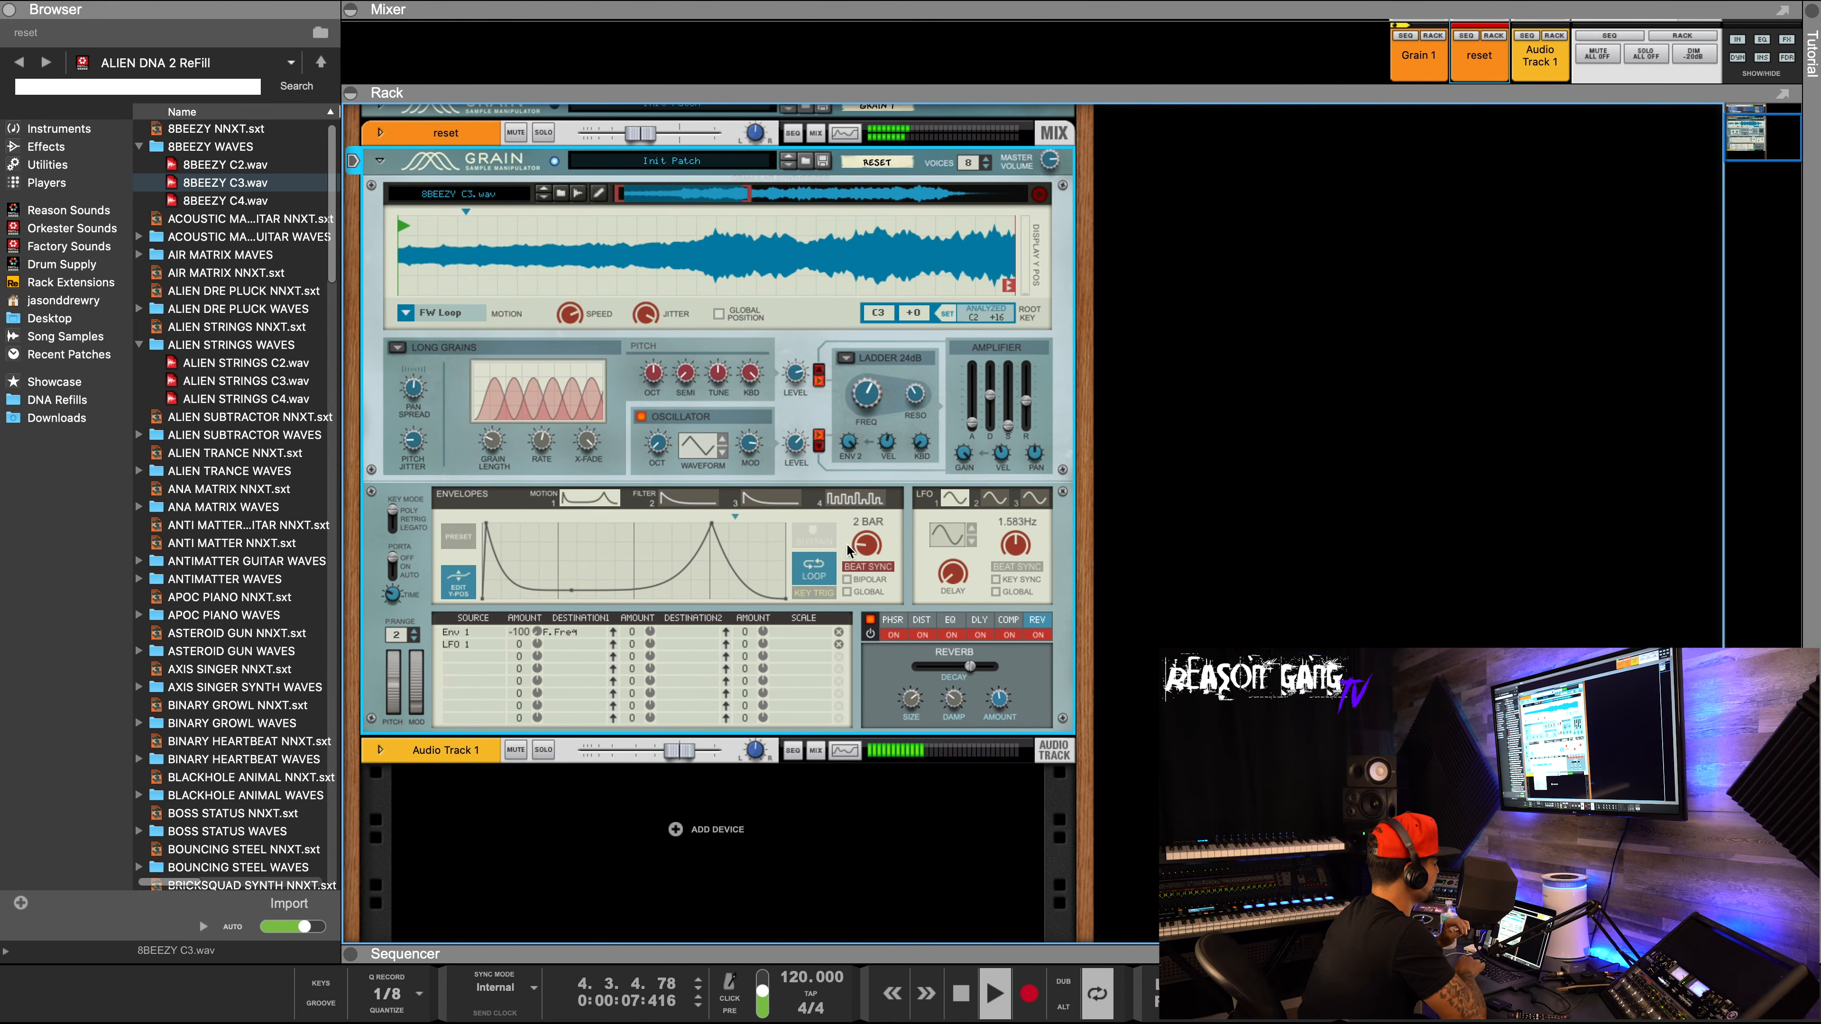
pyautogui.moveTo(492, 446); pyautogui.dragTo(489, 467)
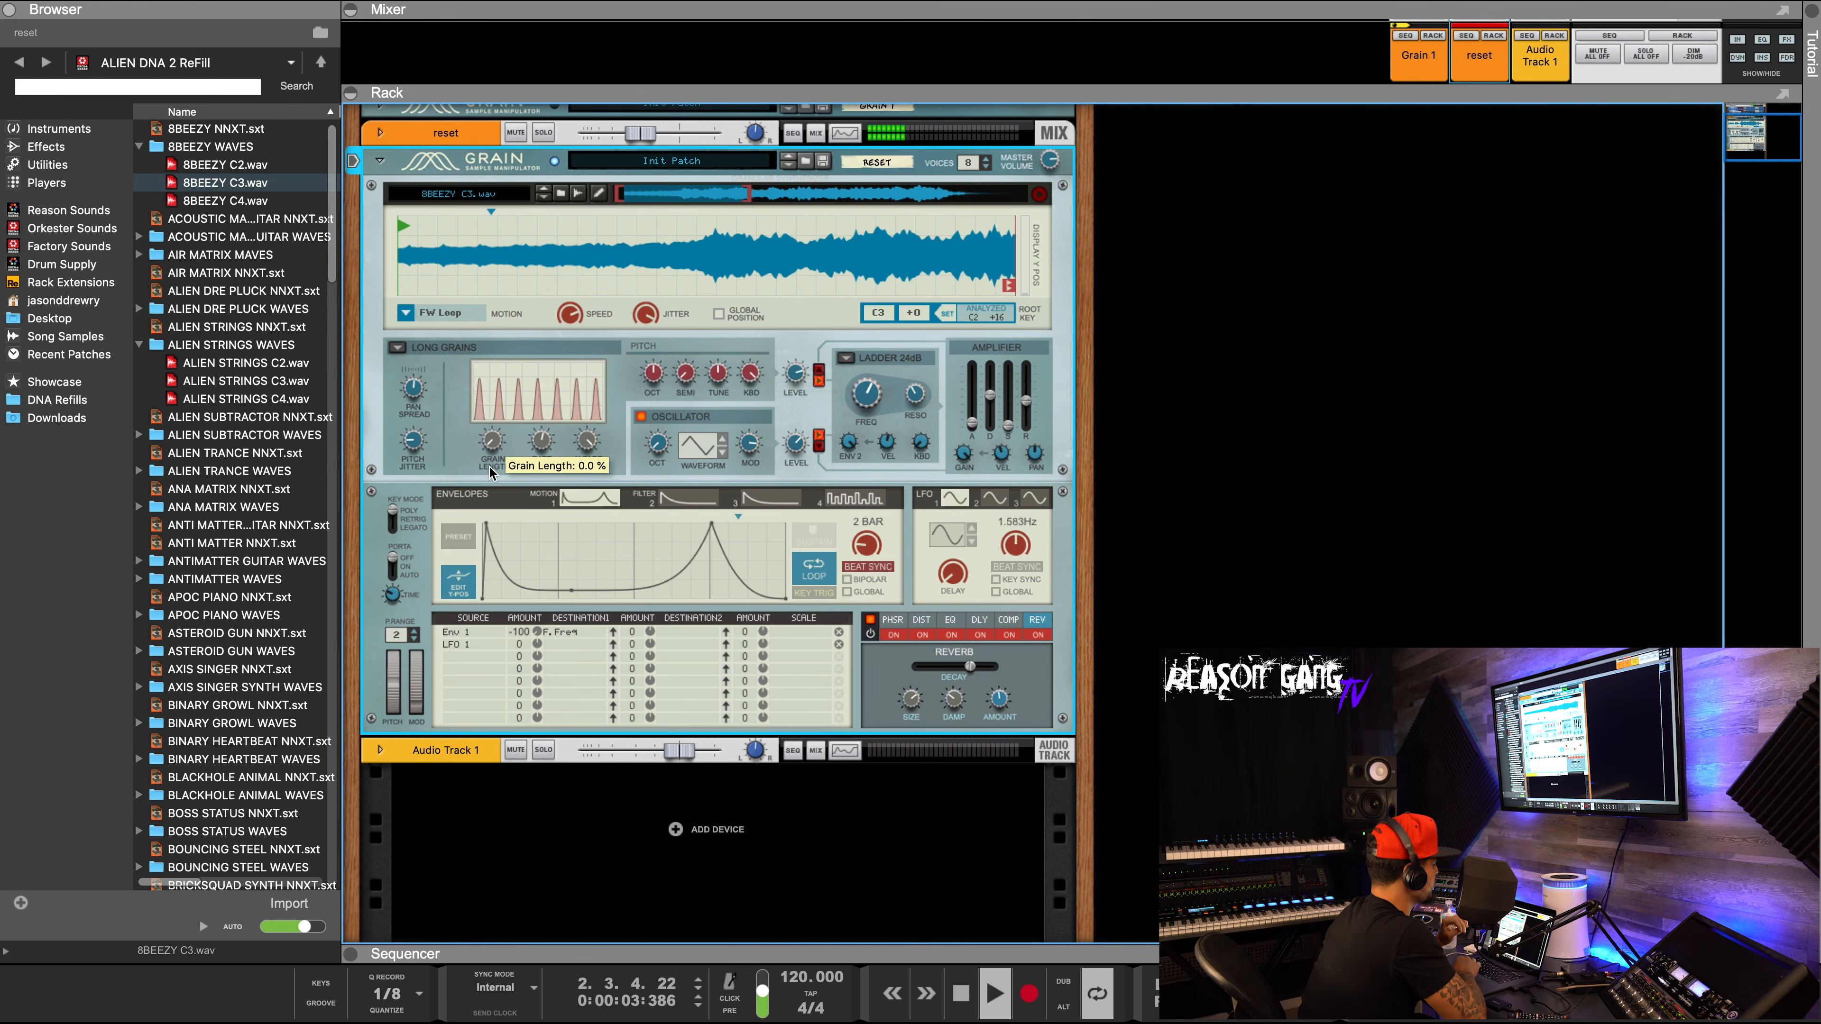
pyautogui.press('super+z')
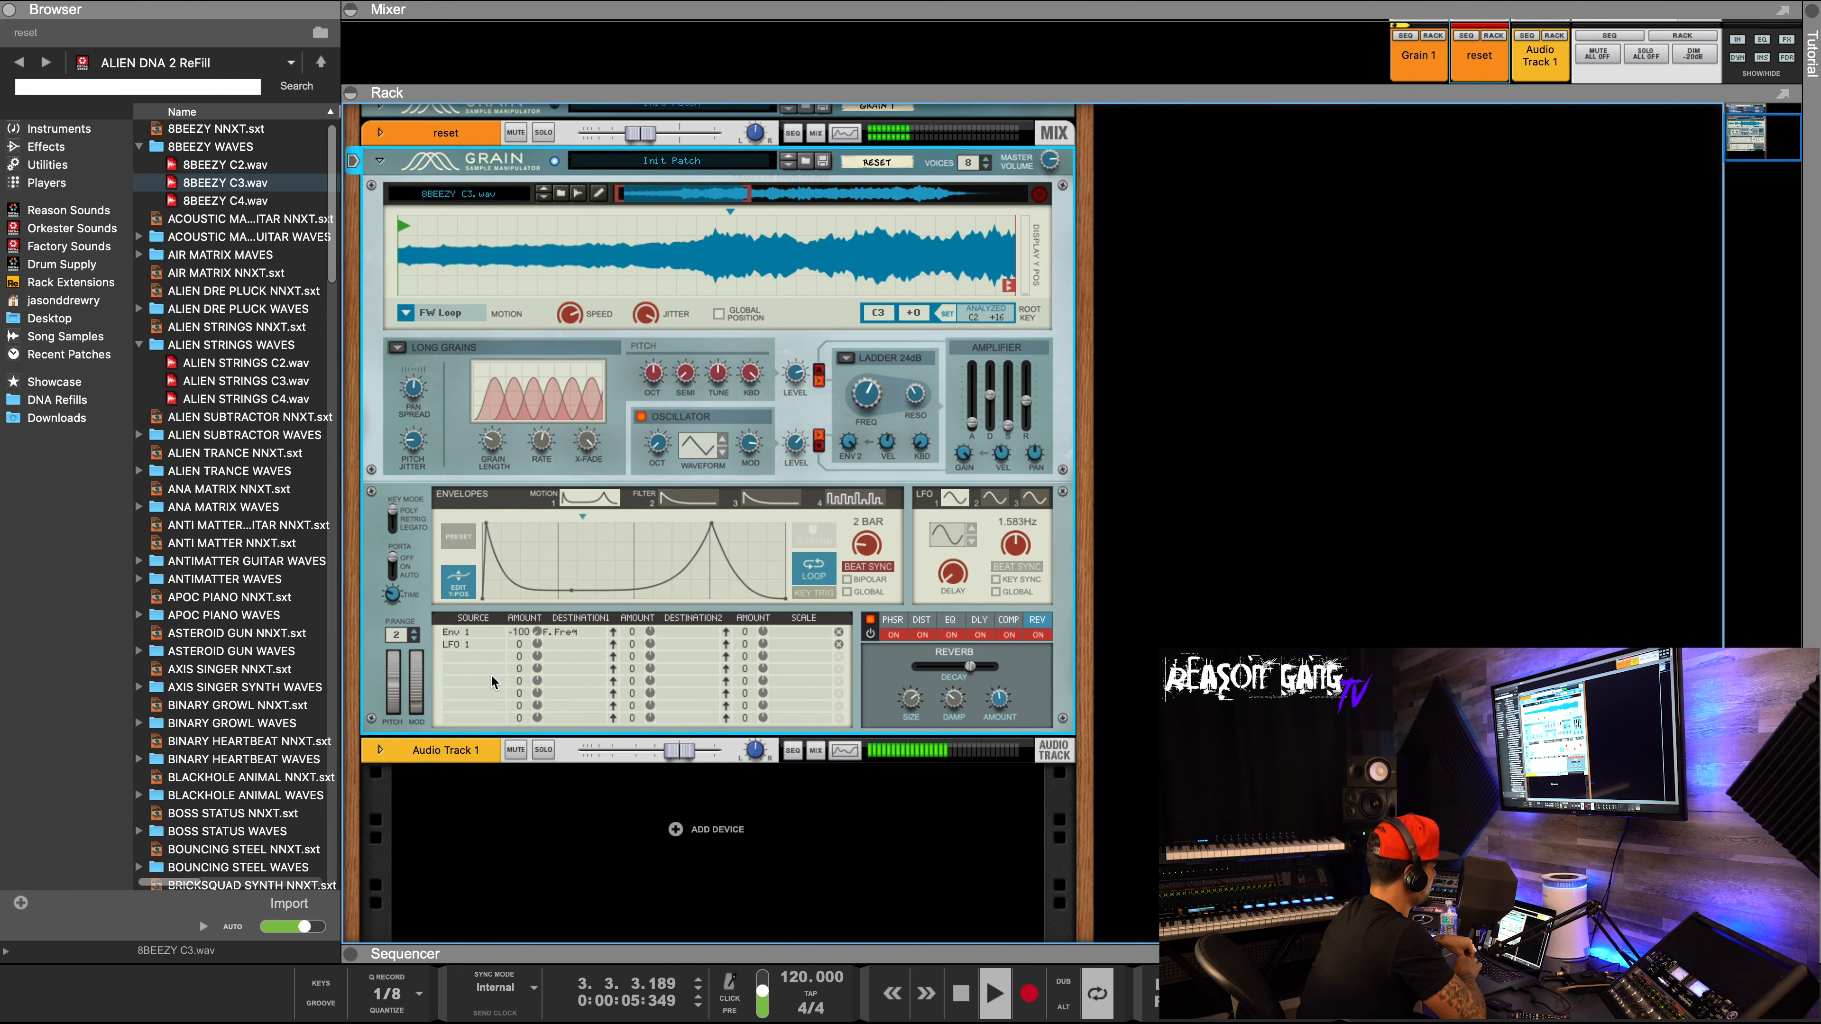
# Route LFO 1 to grain Length with an amount of 100 and slow the LFO rate to 0.132 Hz.
pyautogui.click(556, 645)
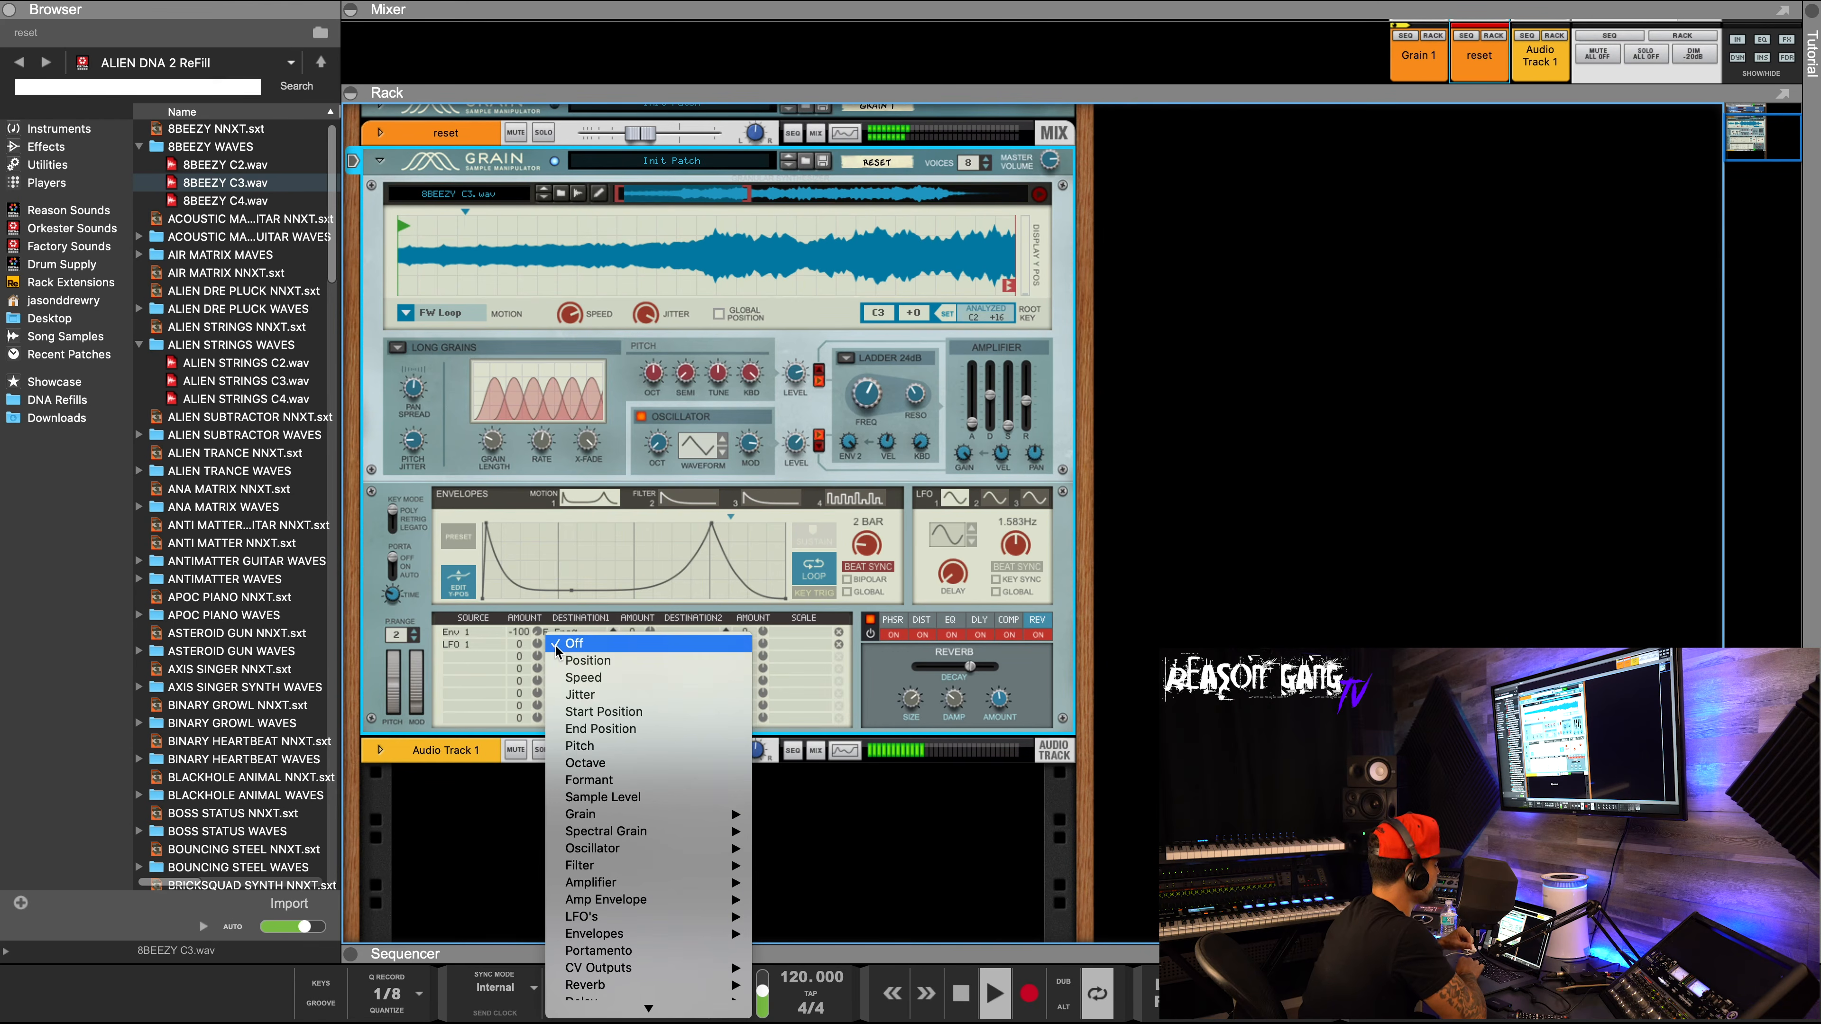
pyautogui.moveTo(688, 814)
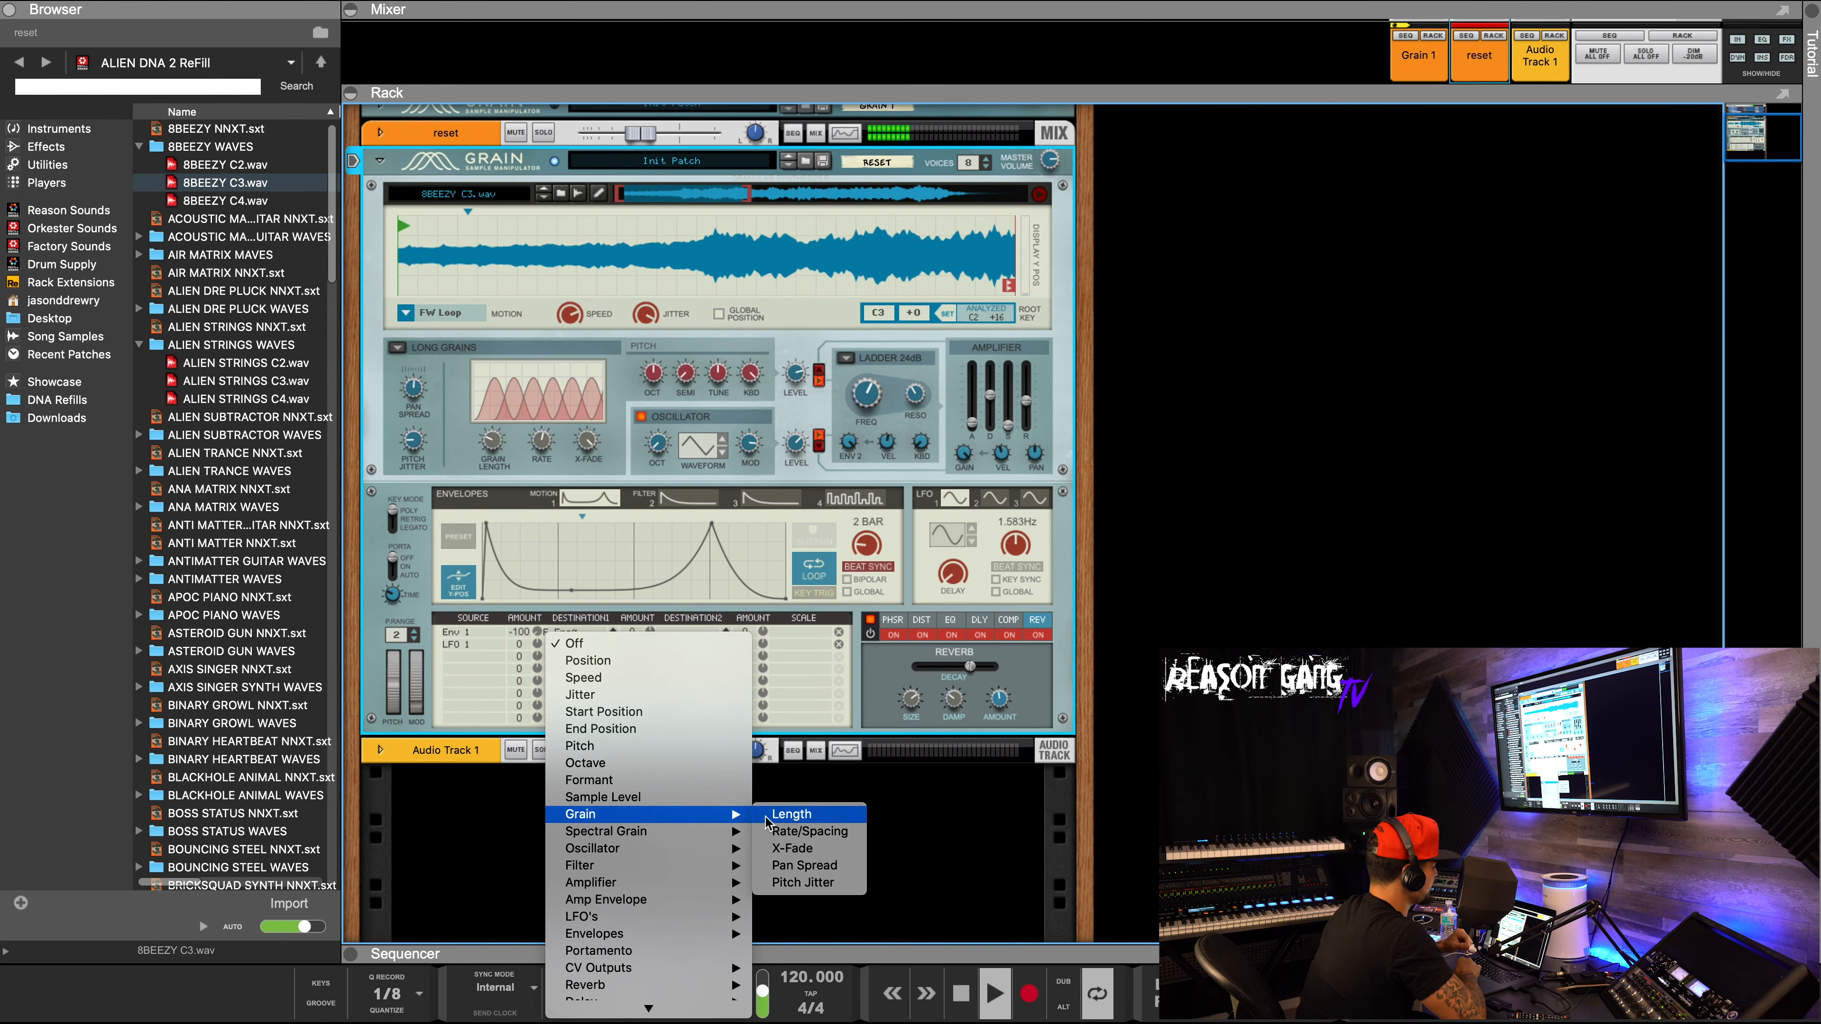
pyautogui.click(788, 814)
pyautogui.moveTo(537, 647); pyautogui.dragTo(537, 574)
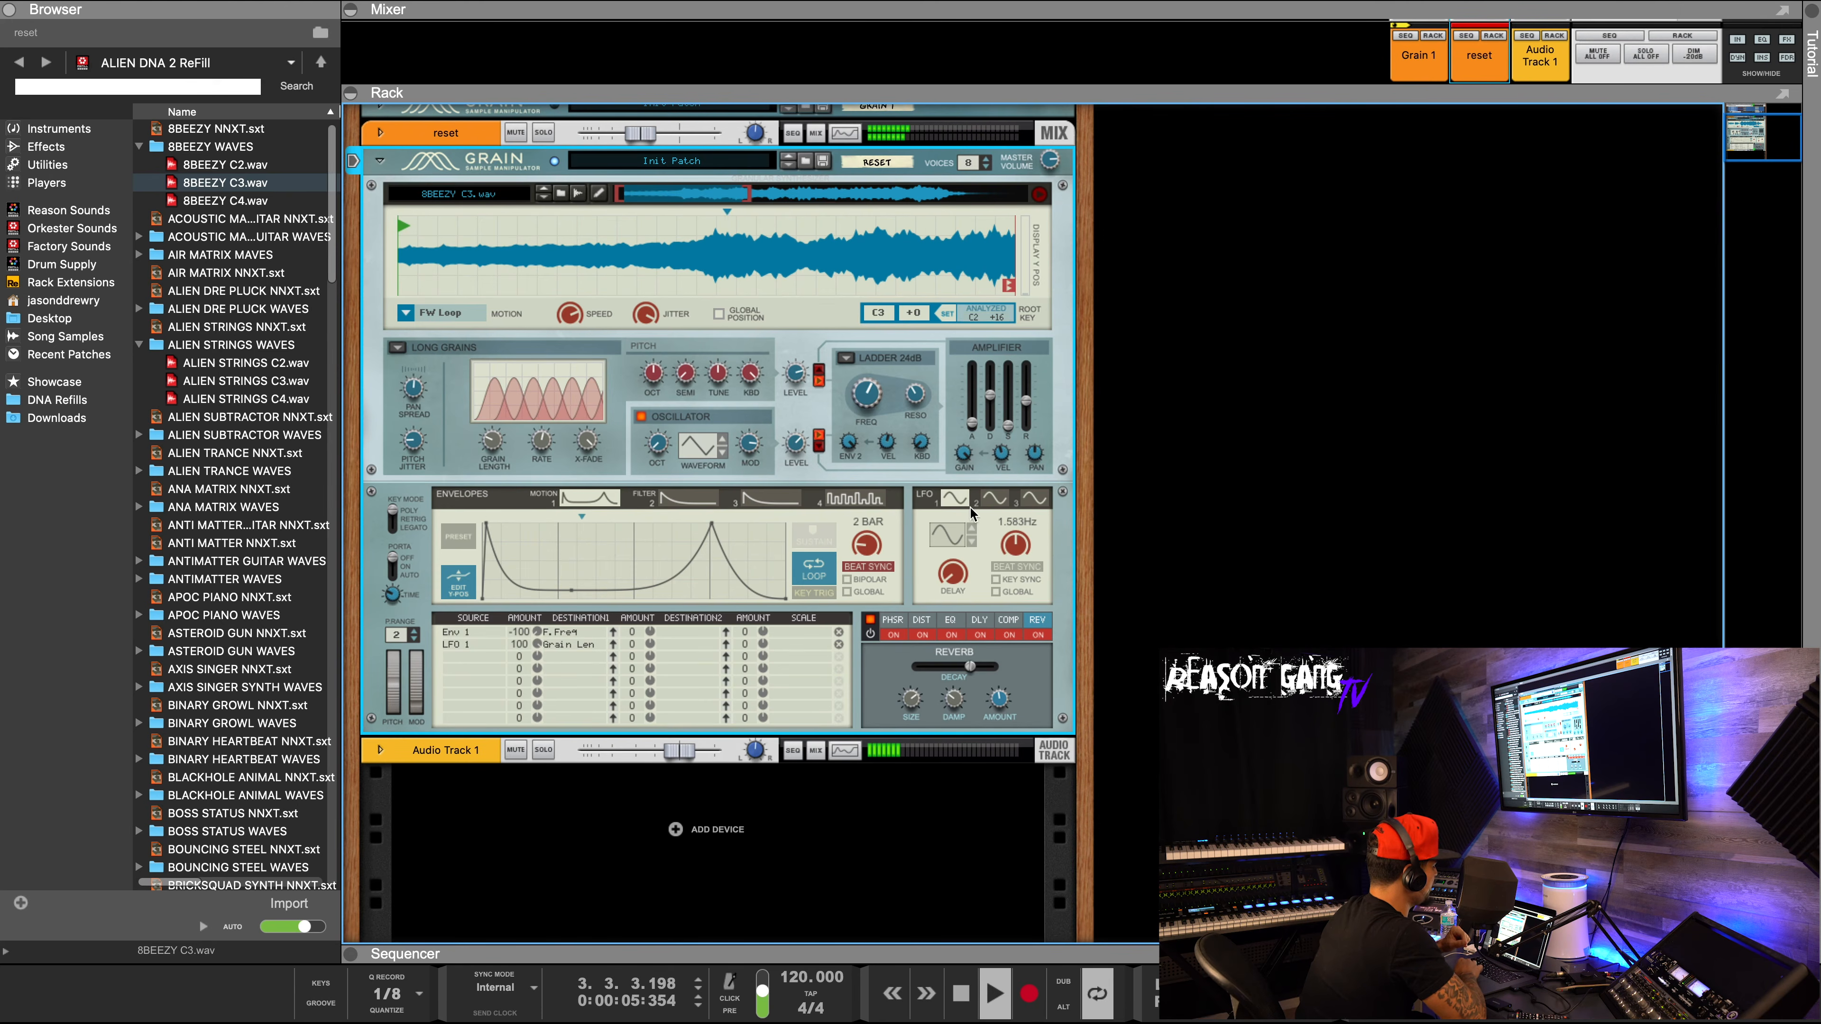
pyautogui.moveTo(1018, 545); pyautogui.dragTo(1030, 636)
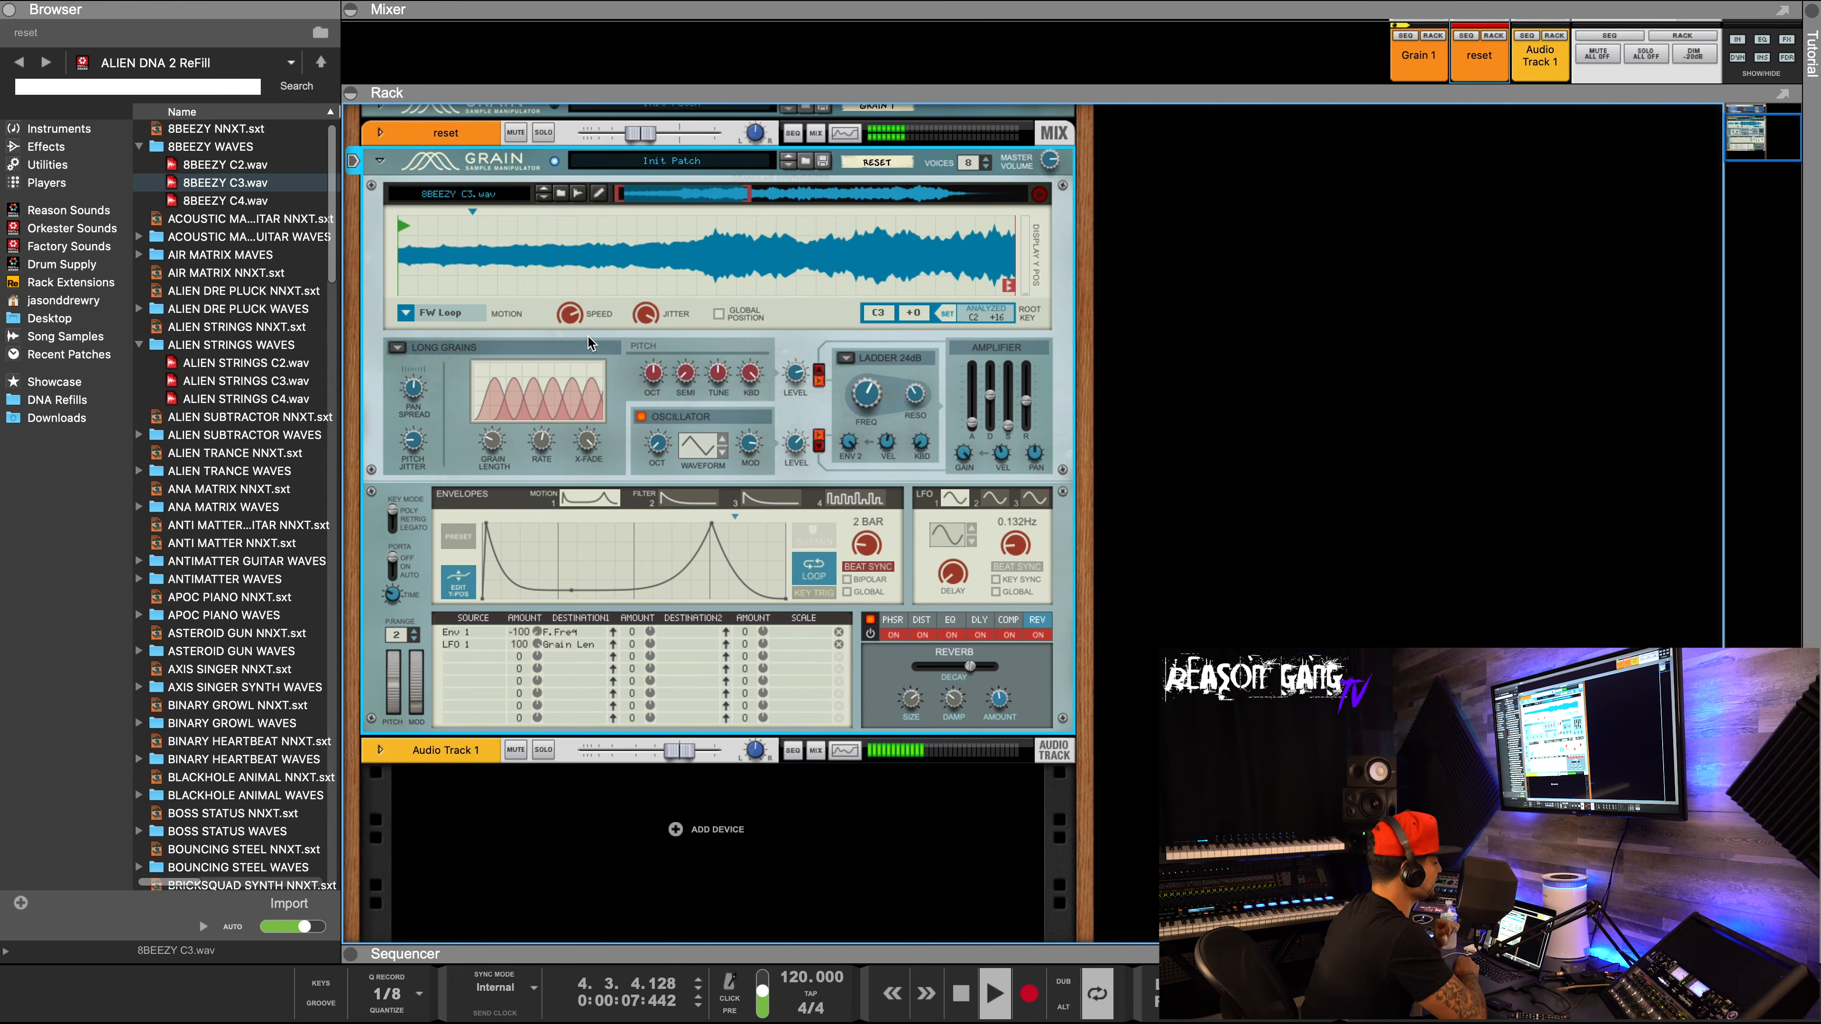
# Add the mod wheel as the third modulation row's source and clear that row again.
pyautogui.click(495, 656)
pyautogui.click(478, 654)
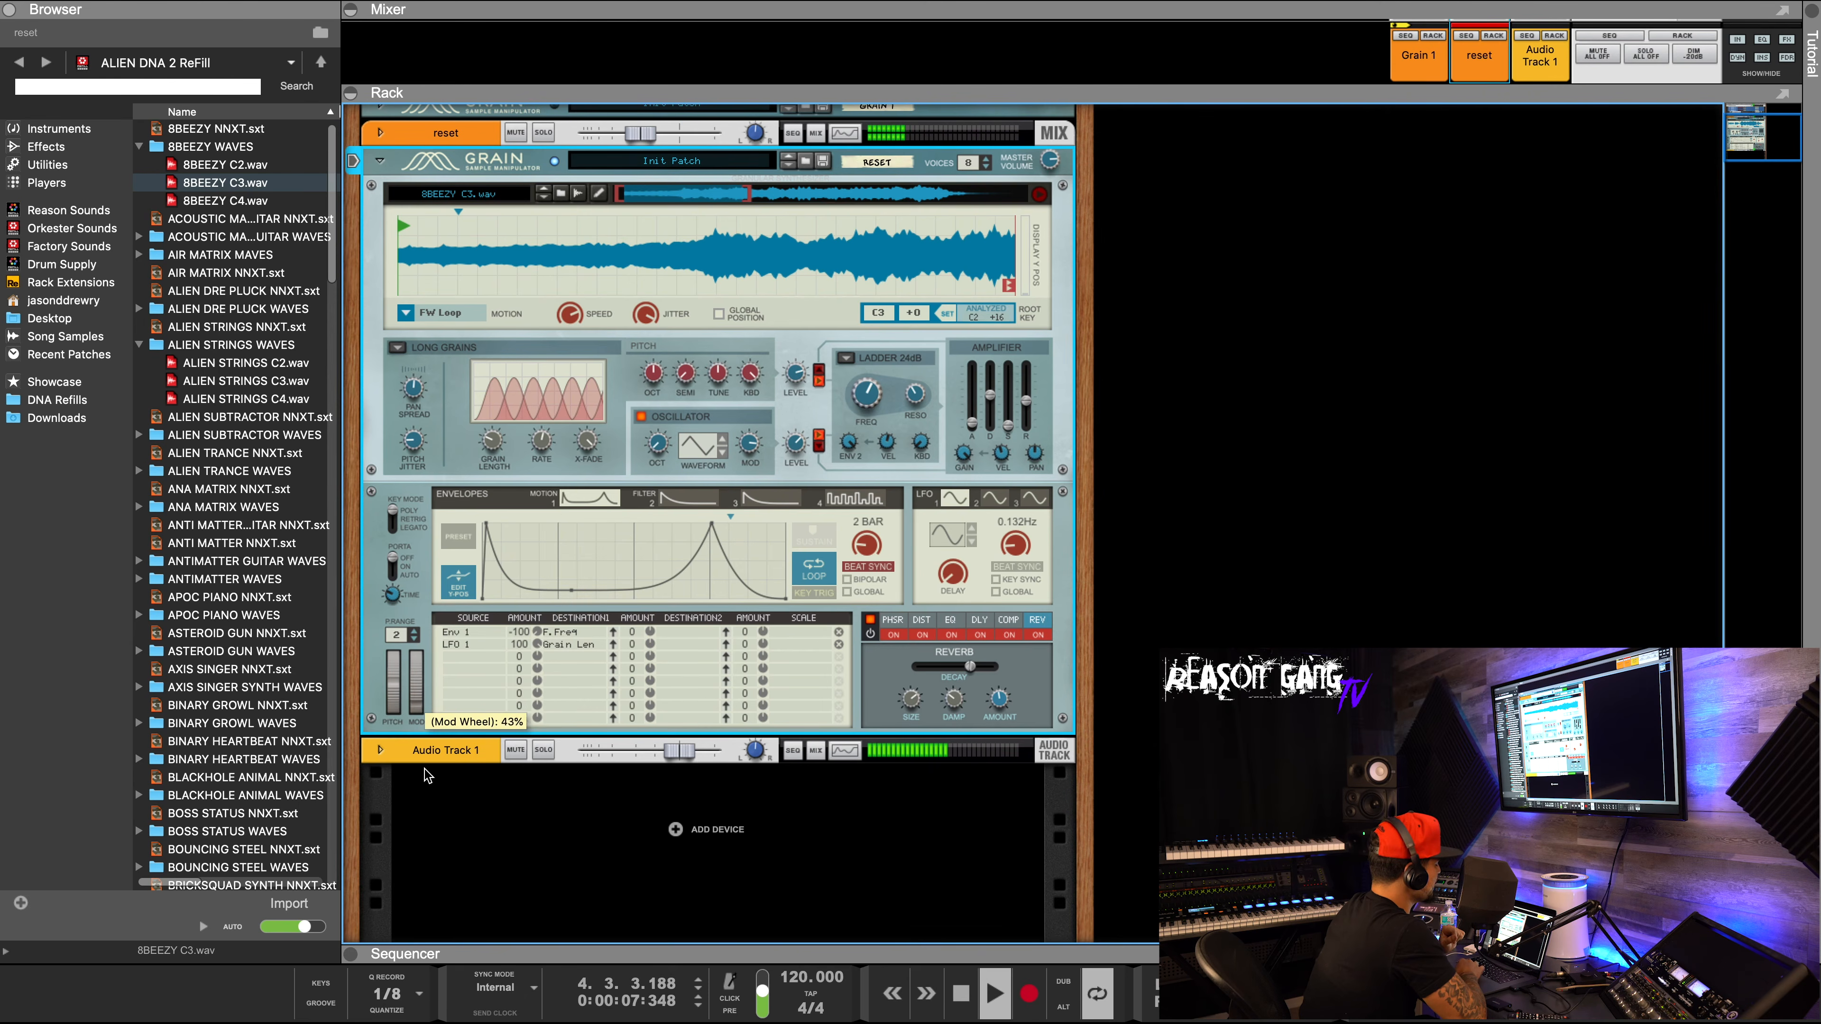
pyautogui.click(468, 659)
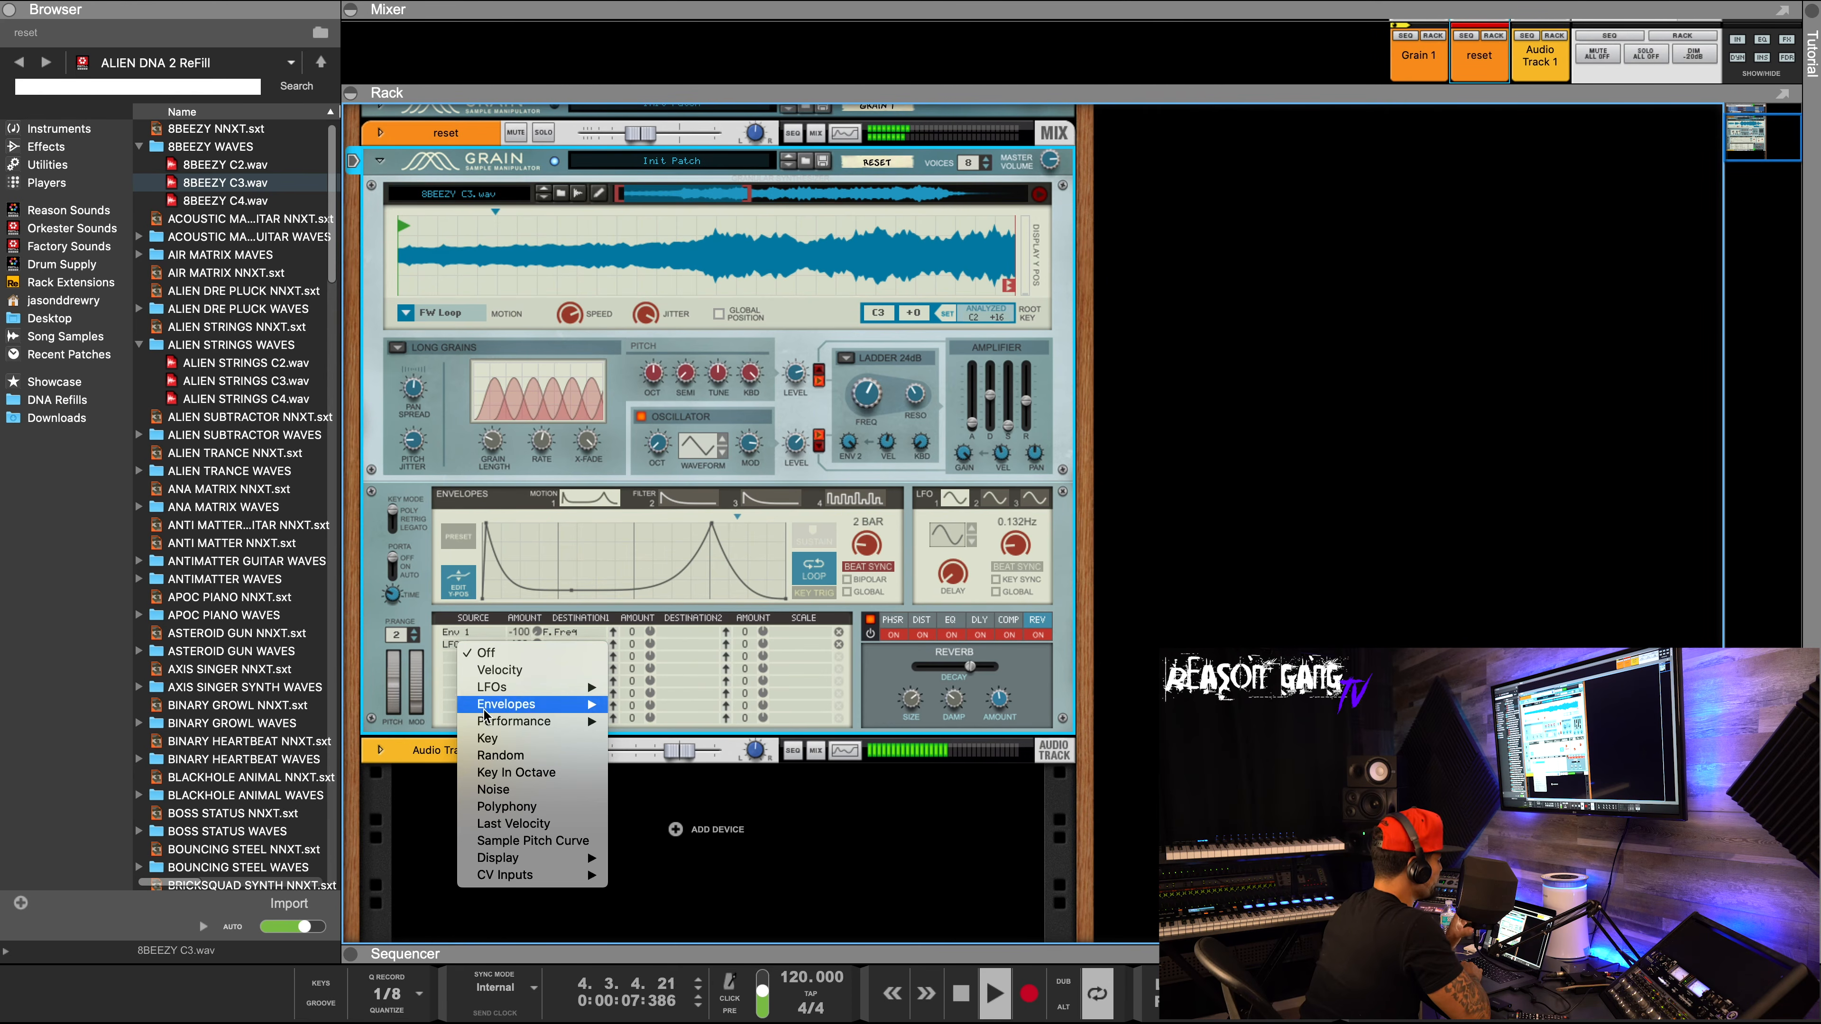
pyautogui.moveTo(501, 723)
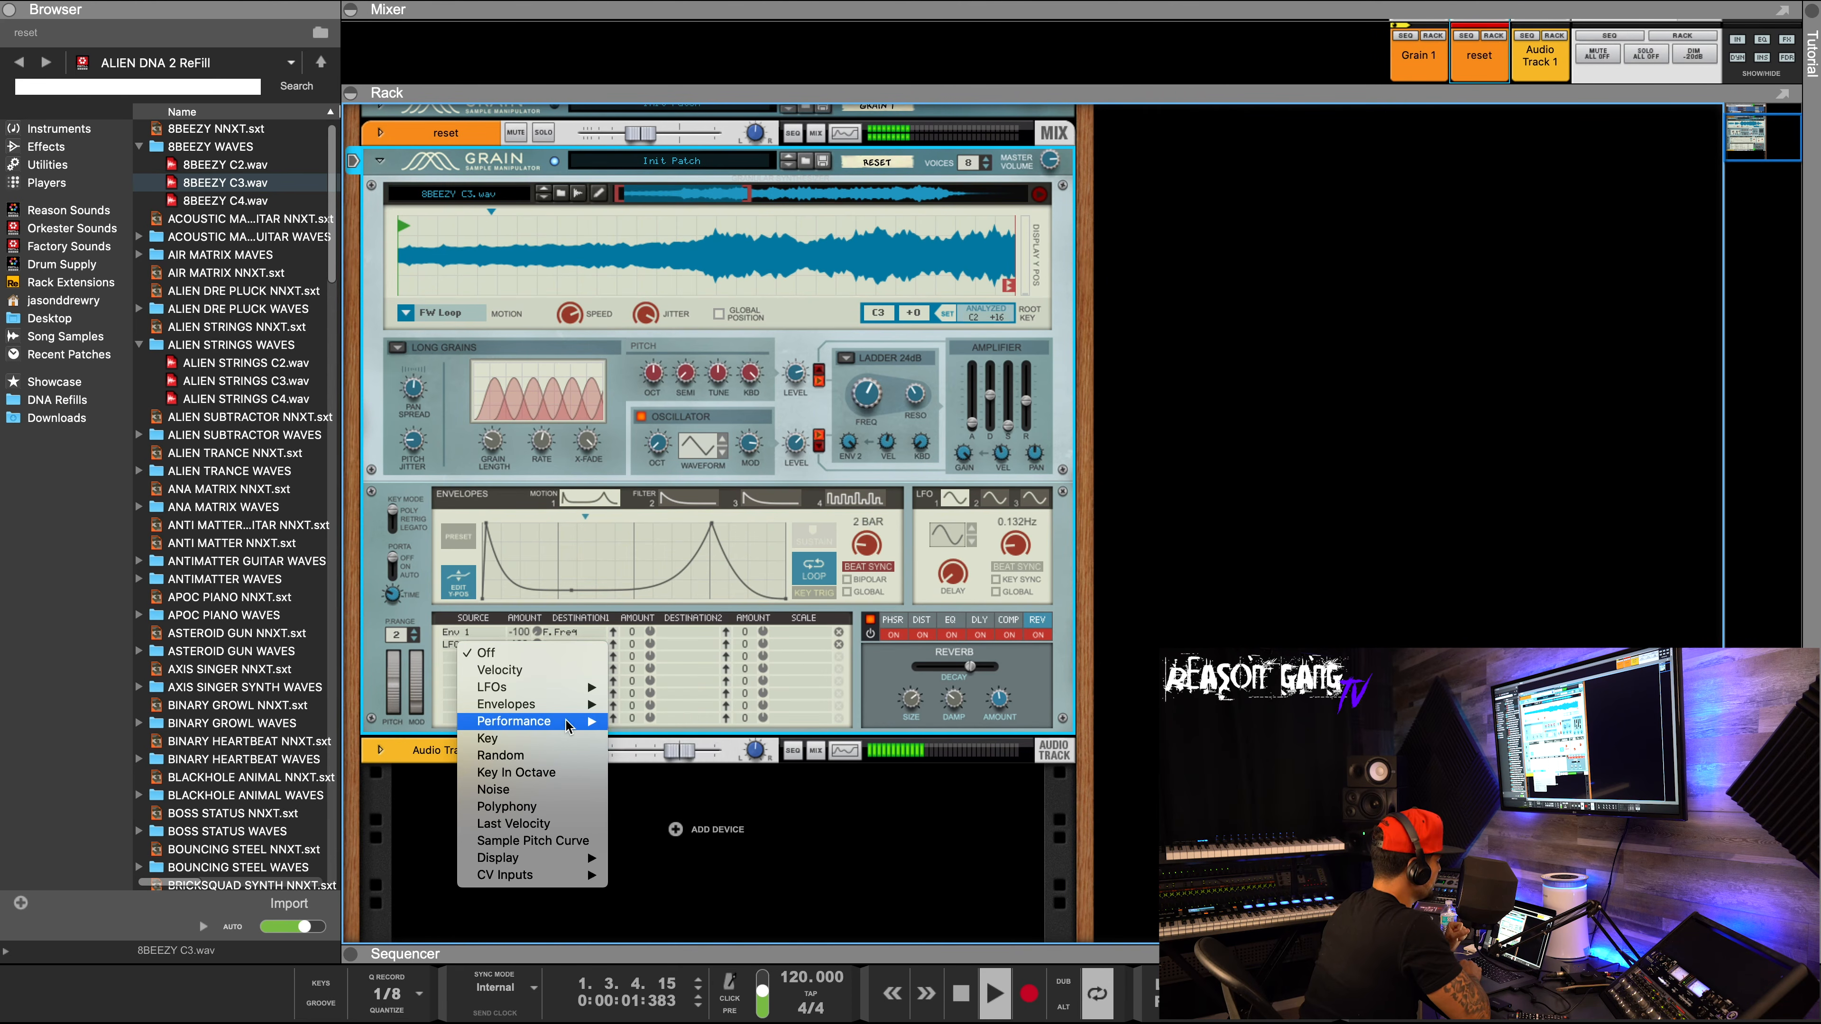
pyautogui.click(647, 727)
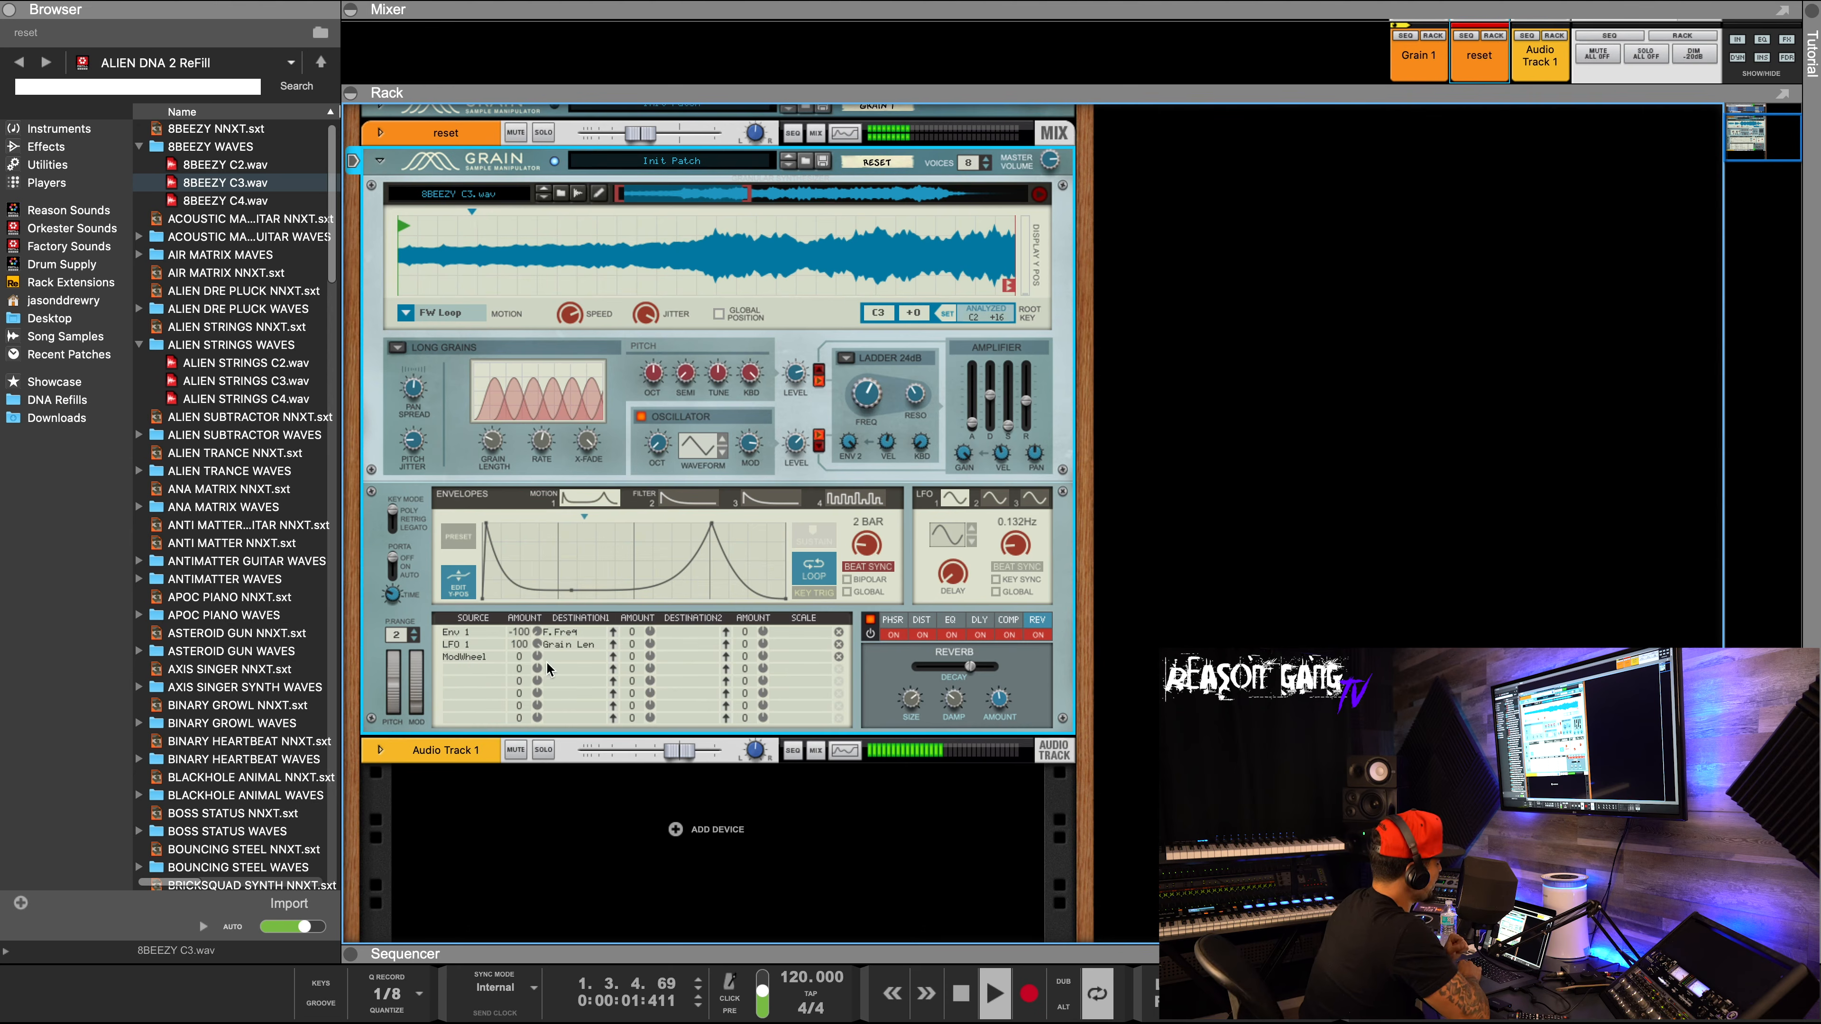
pyautogui.click(838, 657)
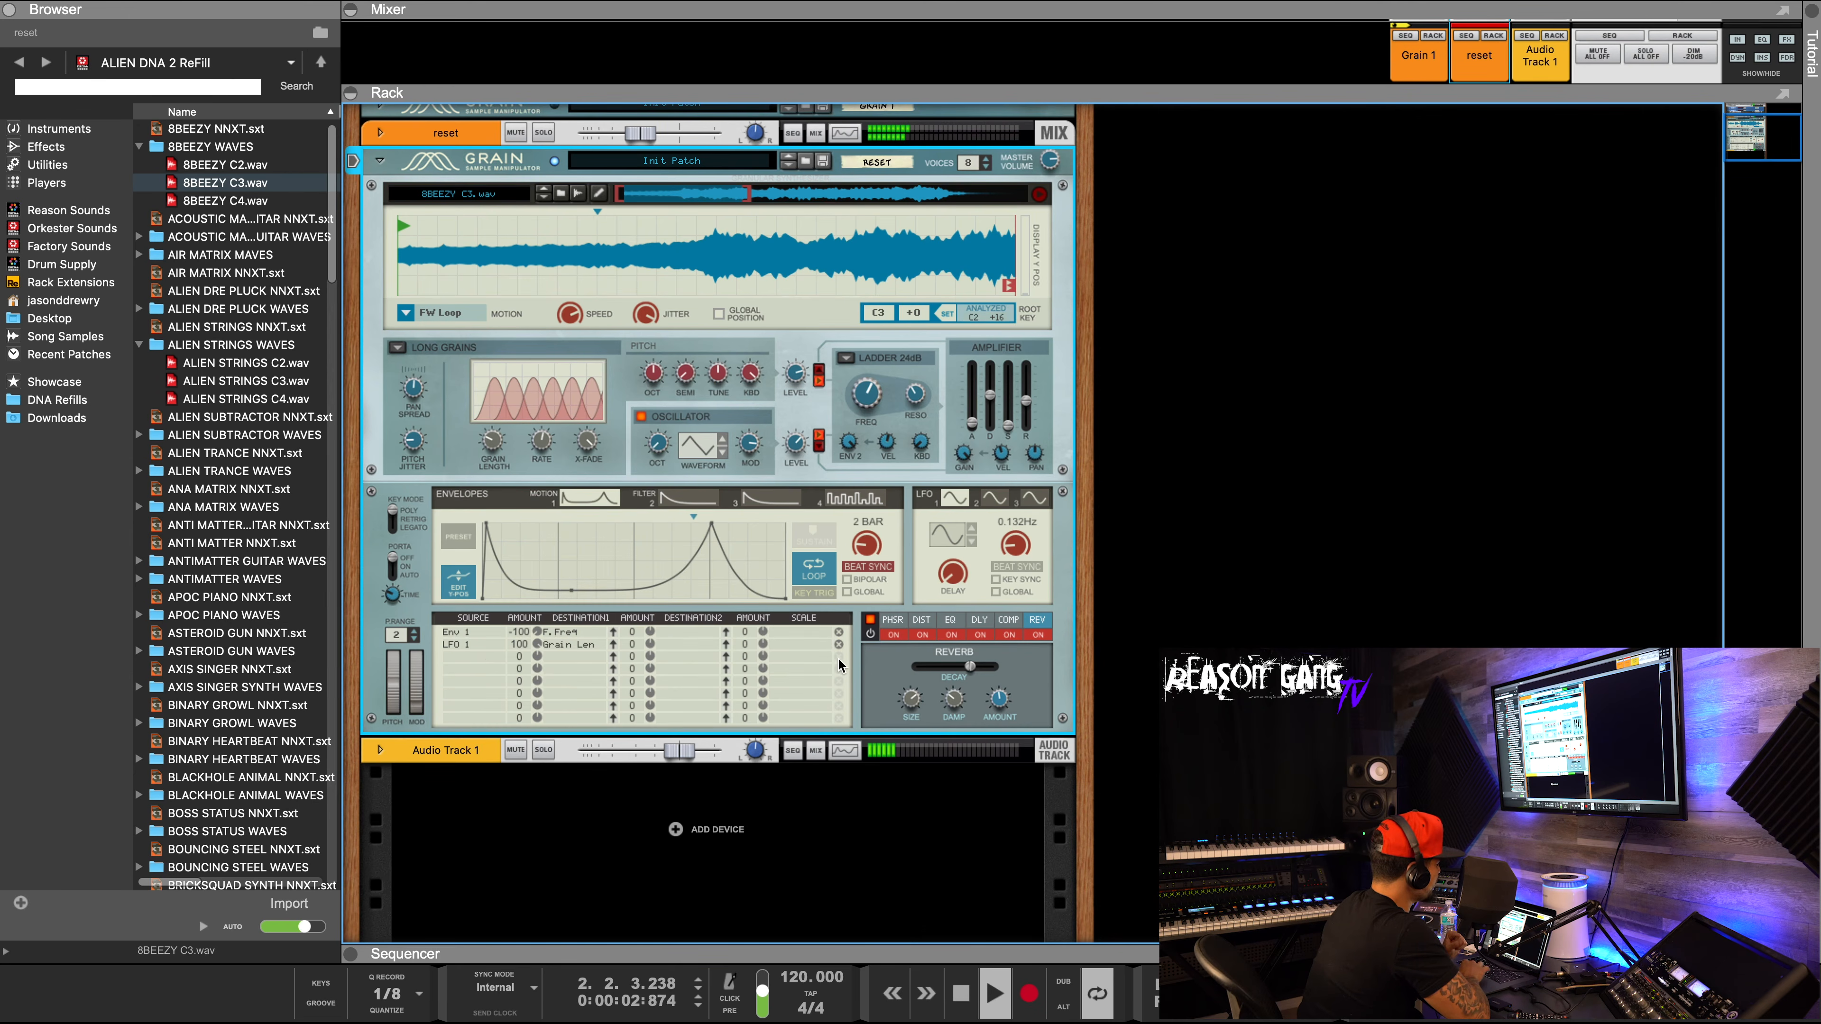
# Assign LFO 3 as the third modulation row's source with an amount of 100, and show LFO 3's settings.
pyautogui.click(470, 654)
pyautogui.click(446, 654)
pyautogui.click(449, 654)
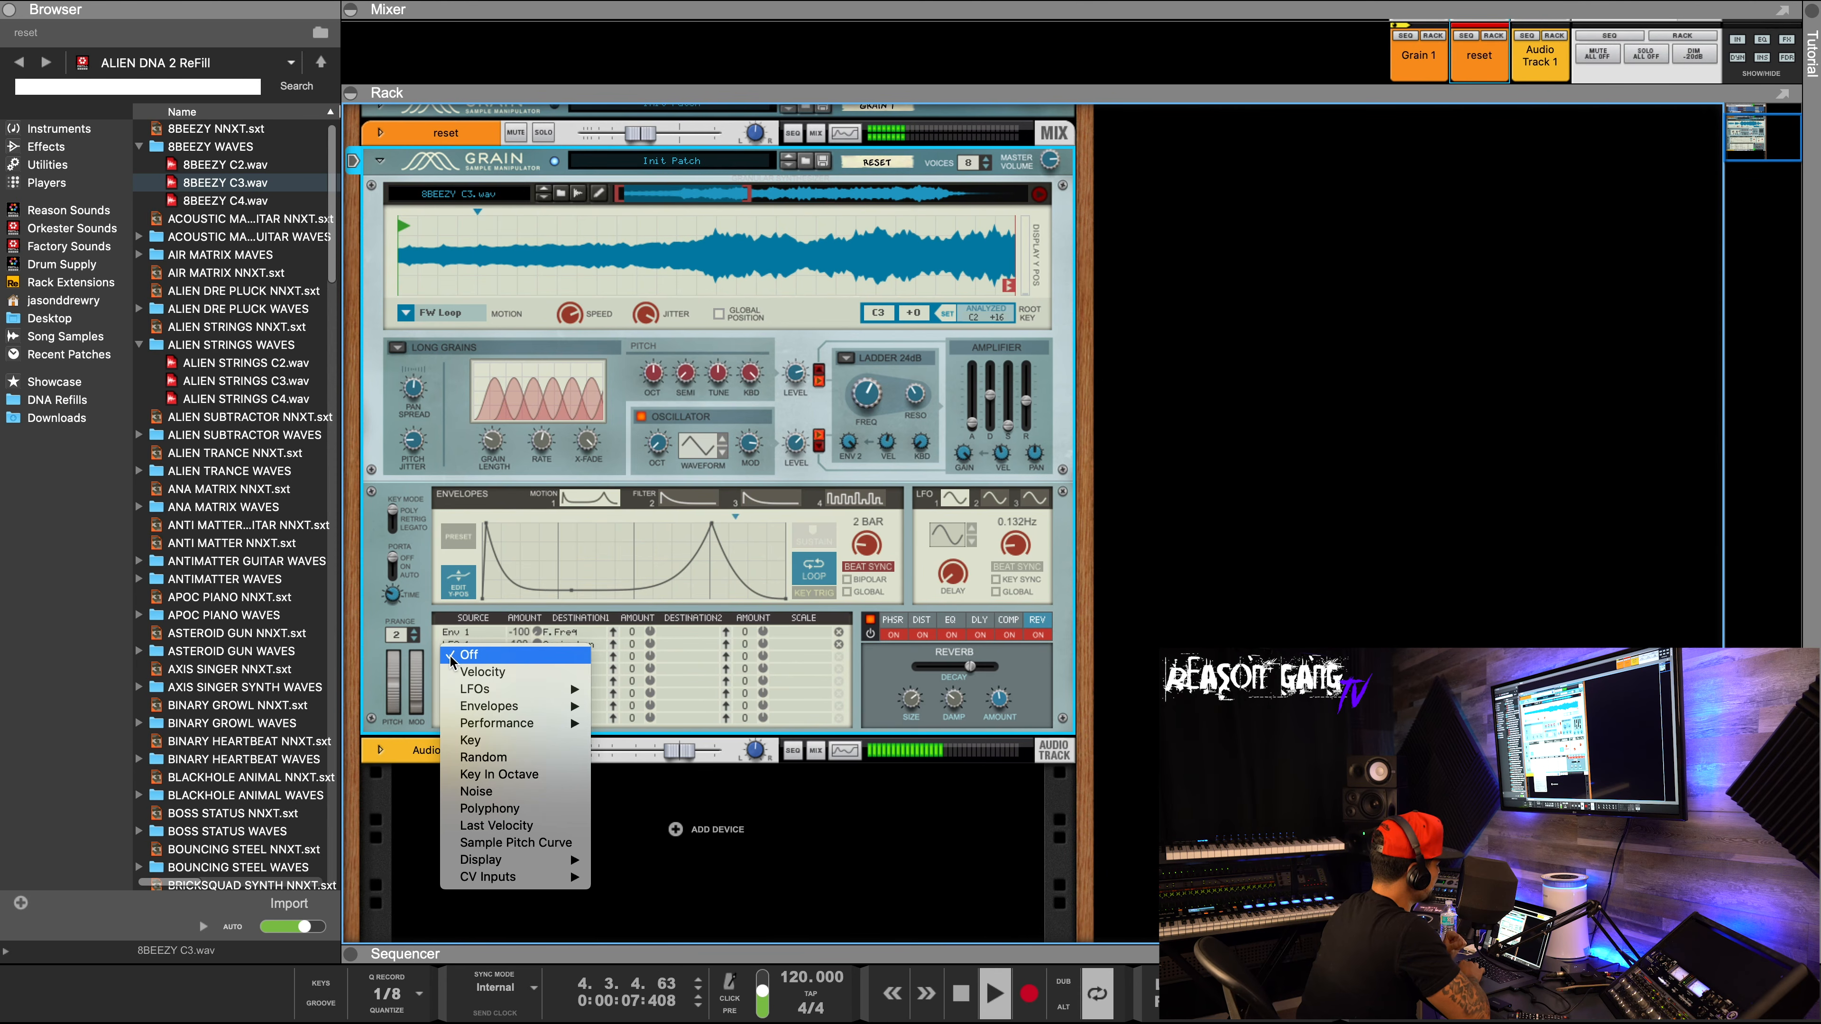
pyautogui.click(563, 642)
pyautogui.click(483, 658)
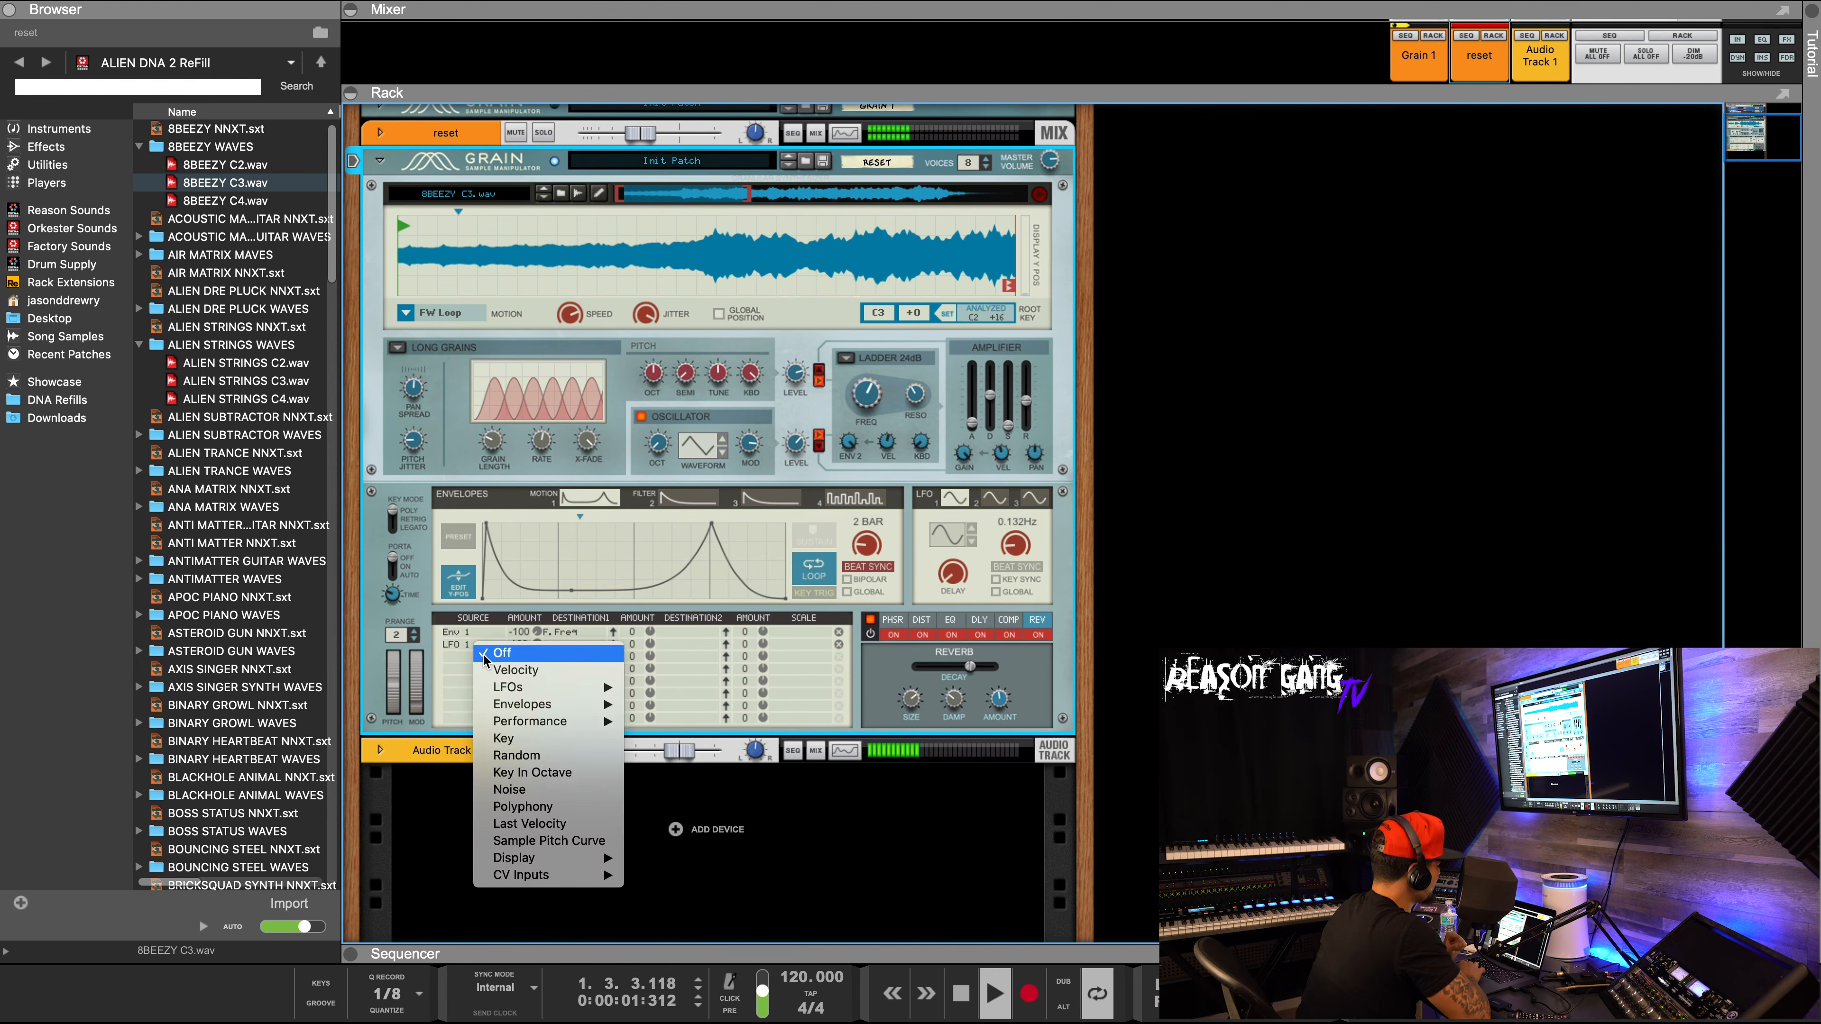
pyautogui.moveTo(566, 687)
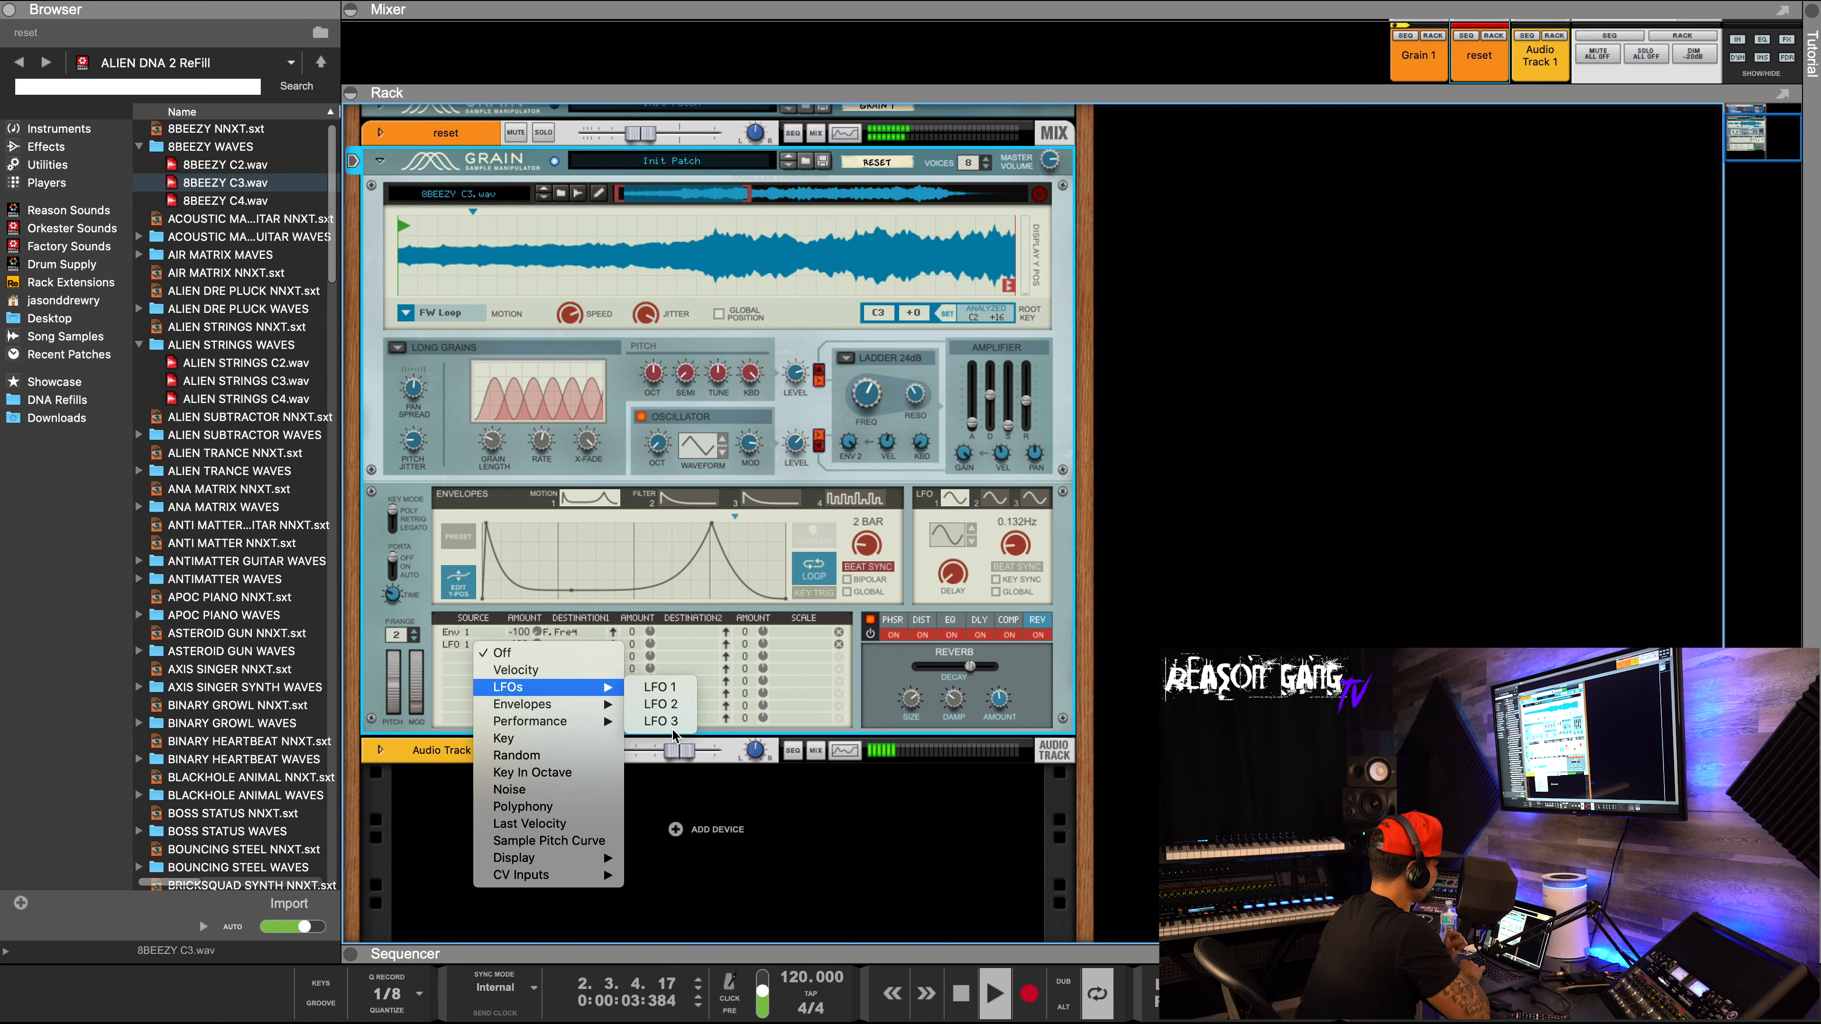
pyautogui.click(659, 720)
pyautogui.click(1043, 495)
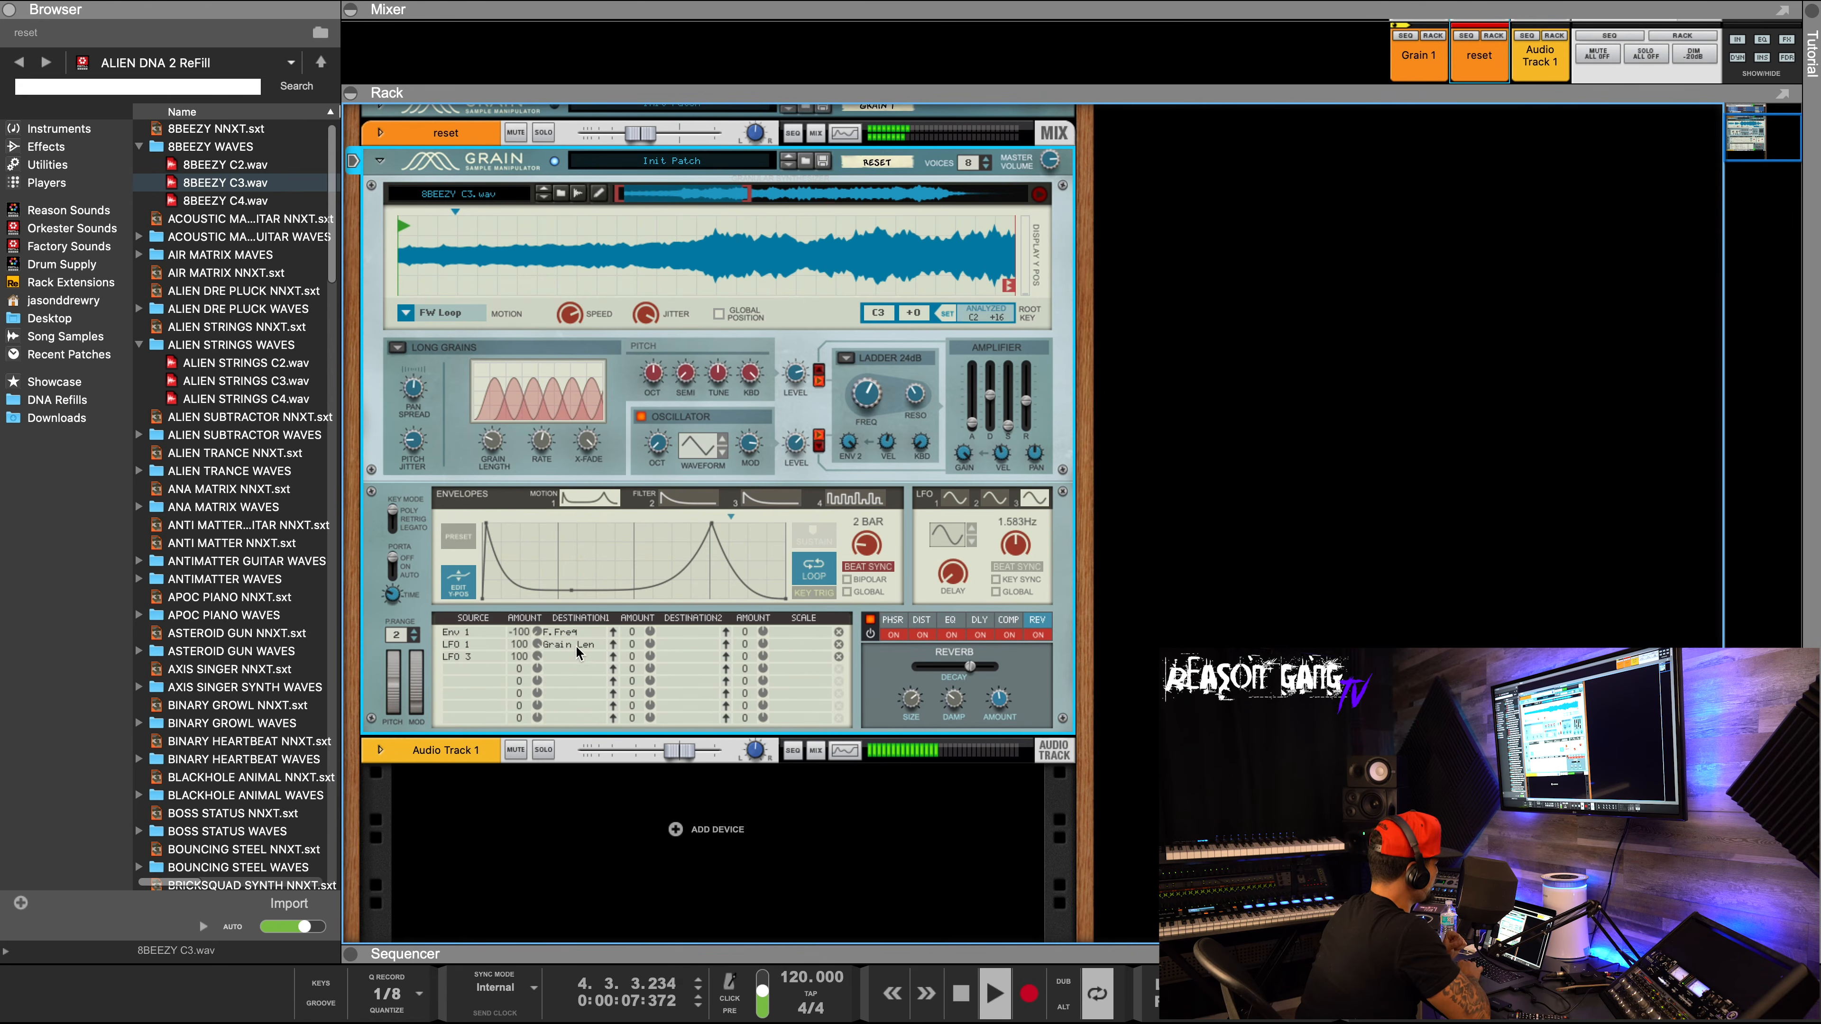
# Route the third modulation row to Pitch and scale it by ModWheel with a scale amount of 100.
pyautogui.click(587, 656)
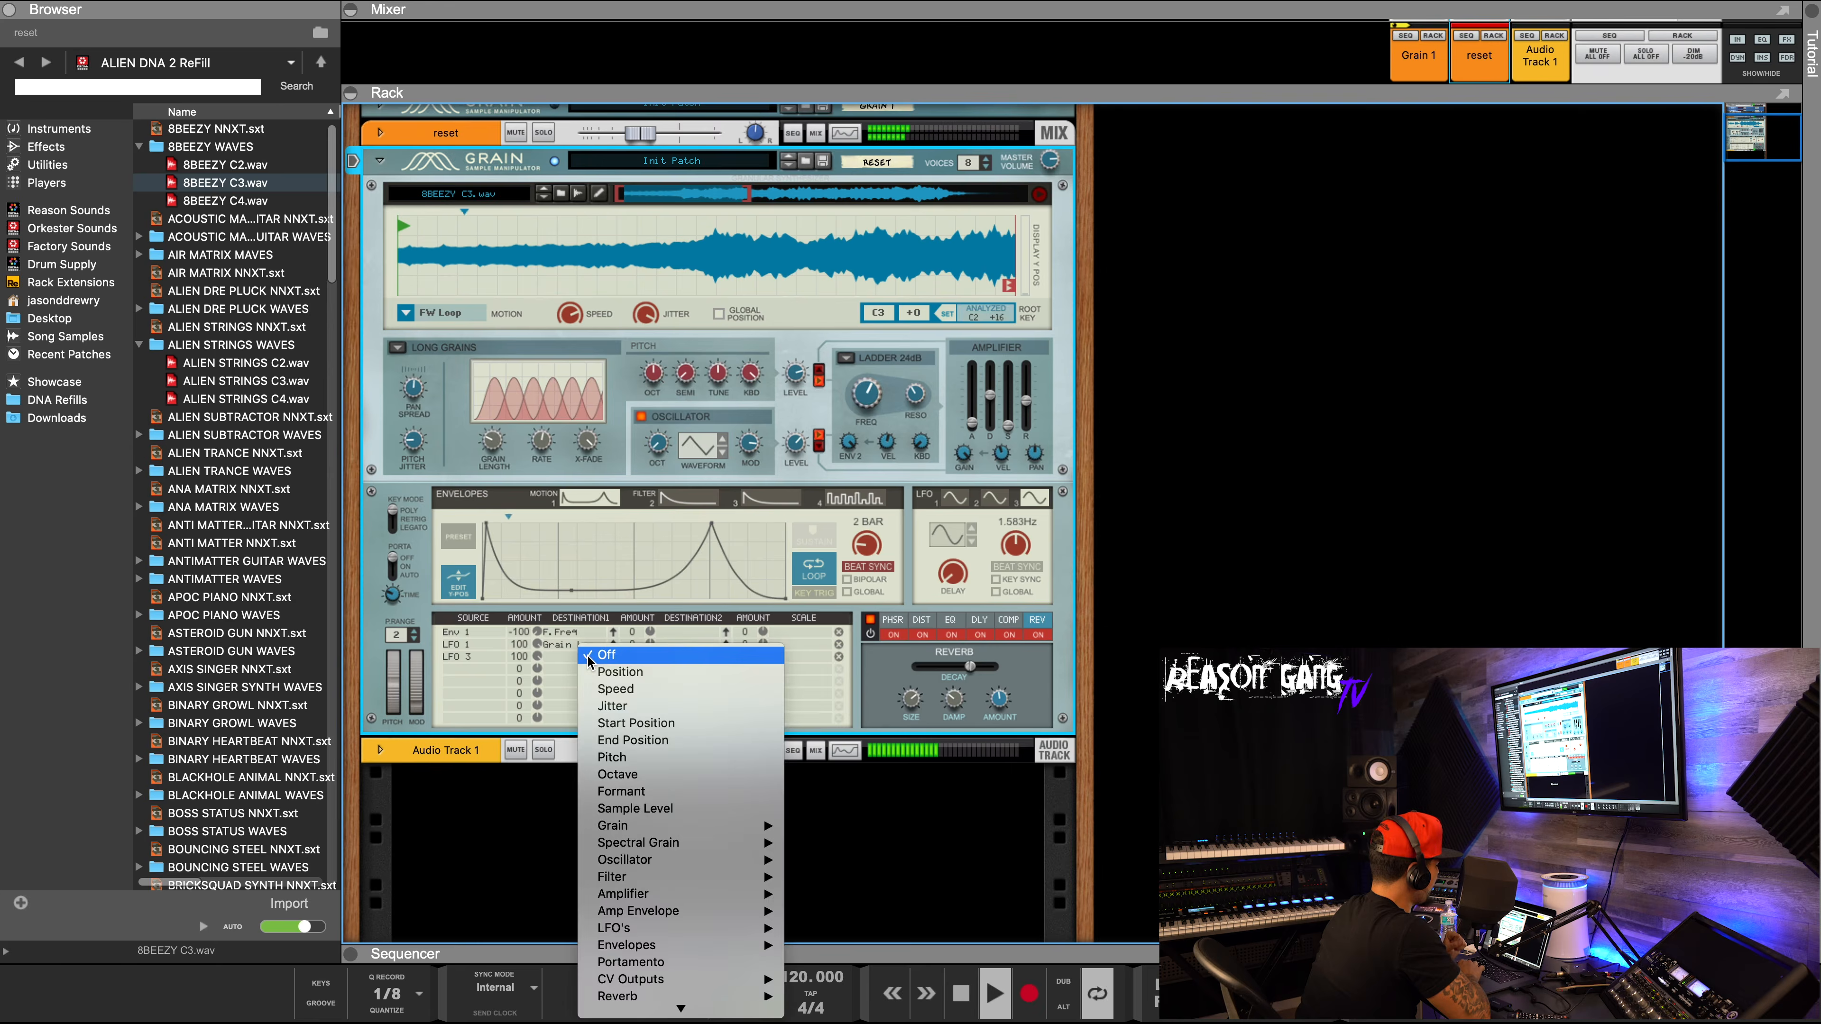
pyautogui.click(613, 756)
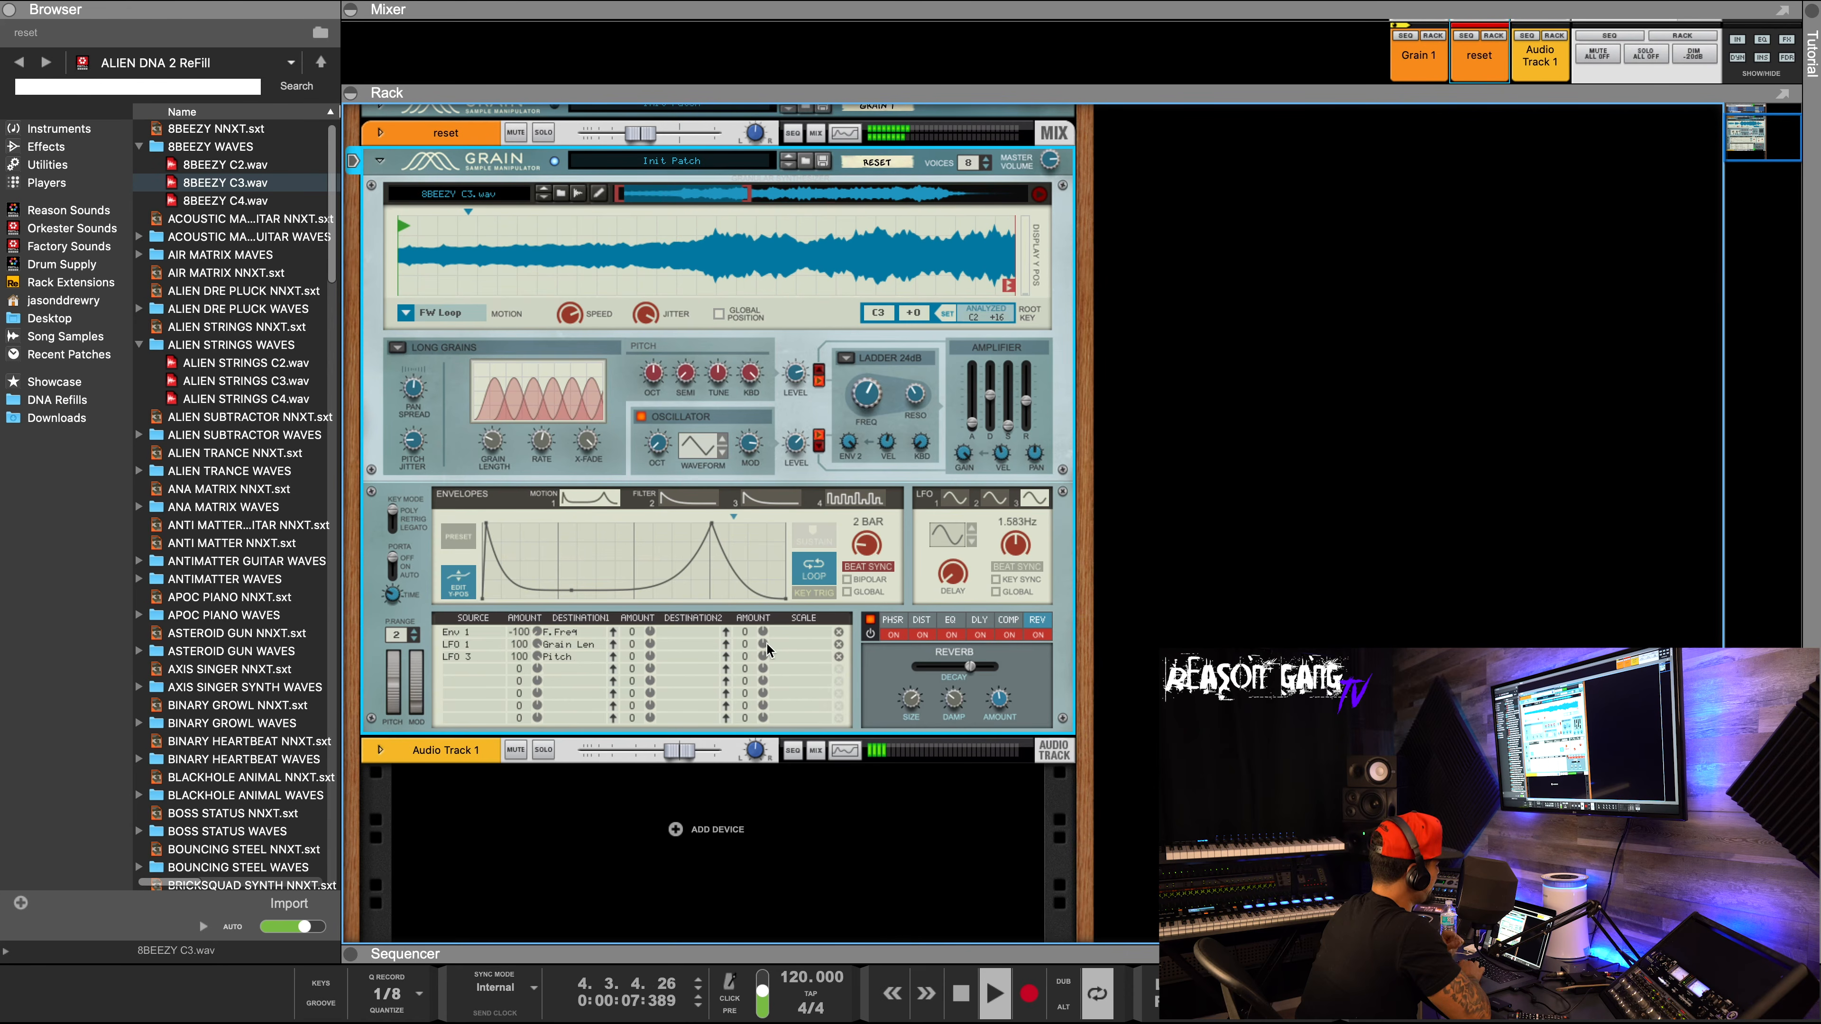
pyautogui.click(794, 657)
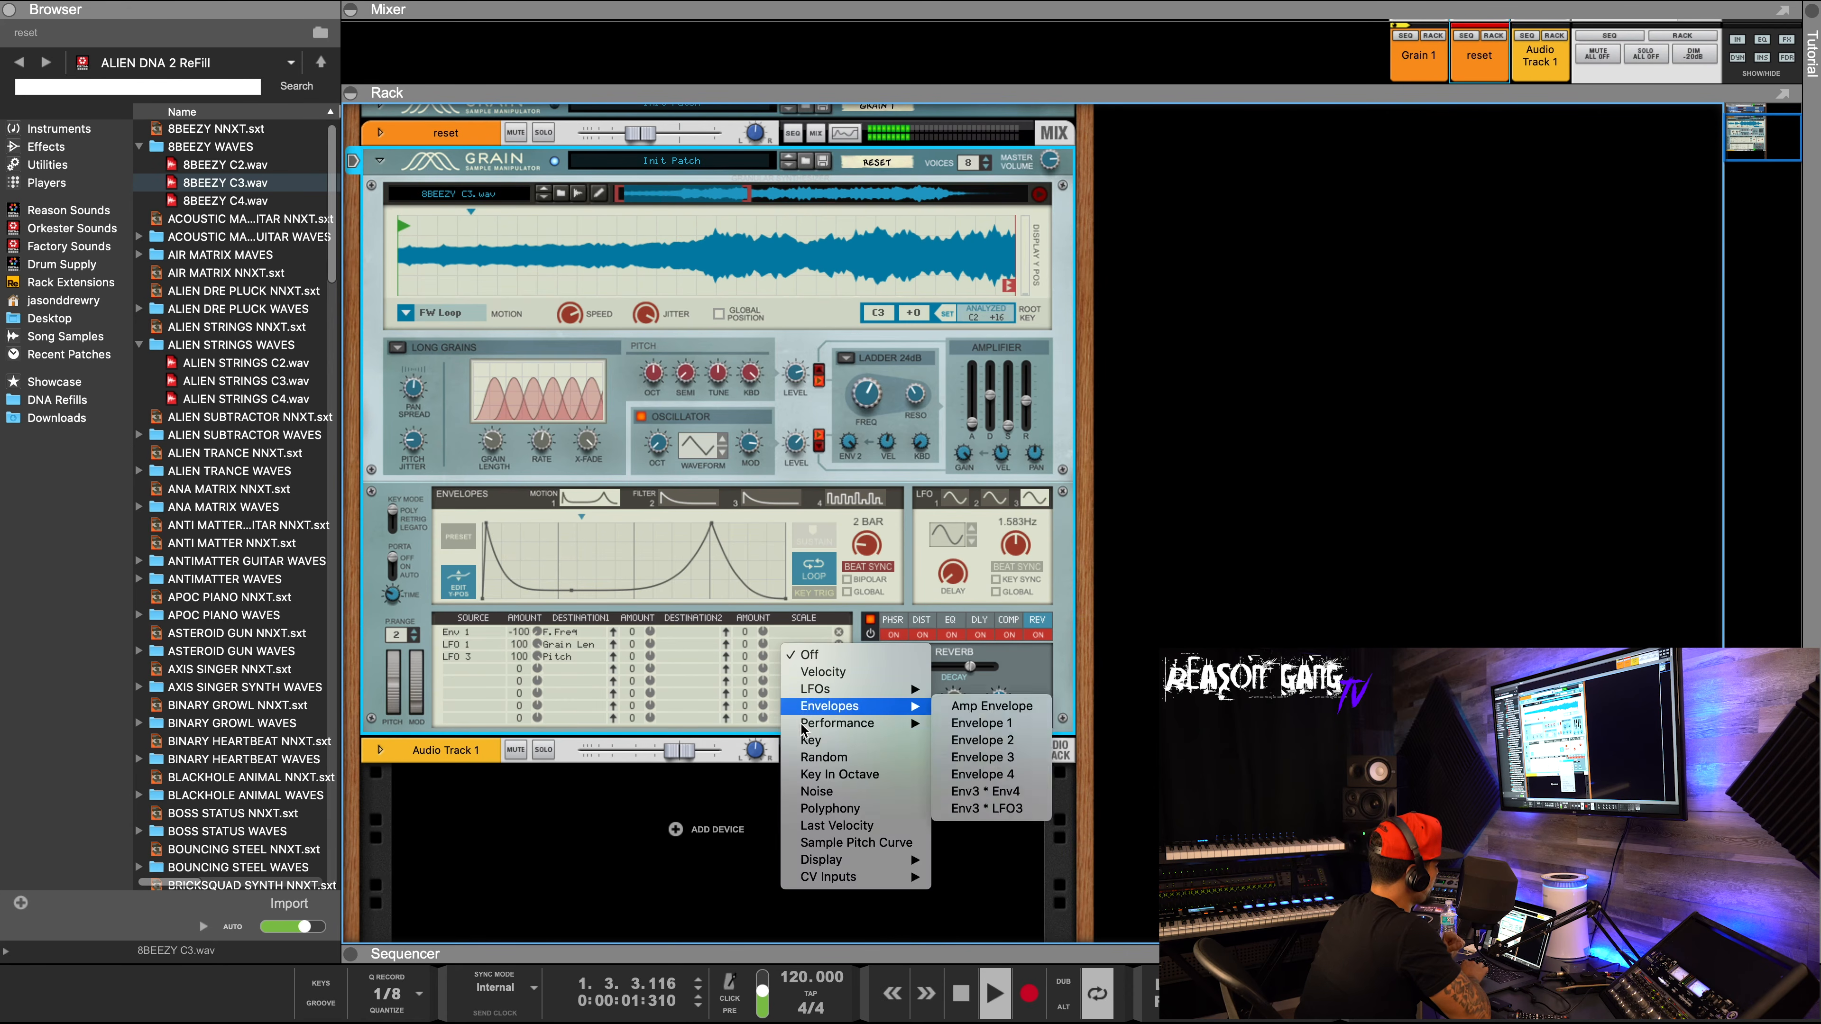
pyautogui.moveTo(882, 723)
pyautogui.click(979, 723)
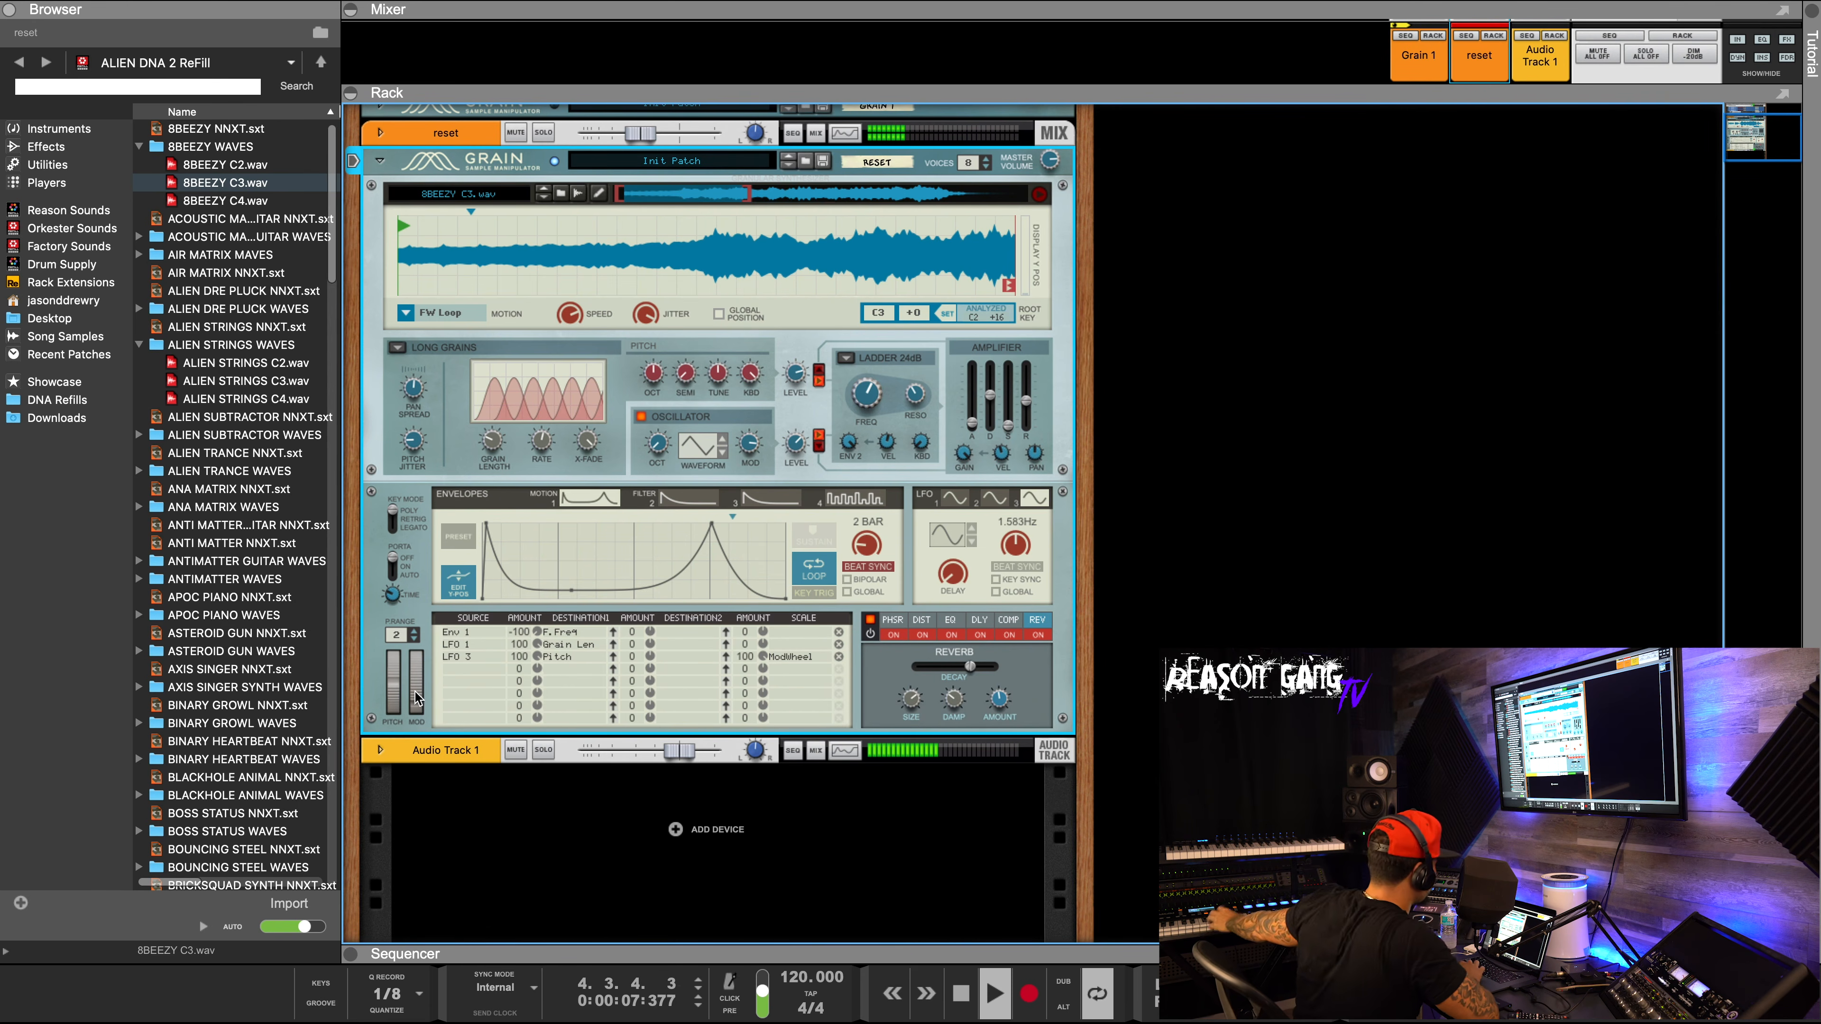
# Audition the pitch modulation with the mod wheel, set its scale amount to 34, and return the wheel to zero.
pyautogui.moveTo(416, 646); pyautogui.dragTo(415, 633)
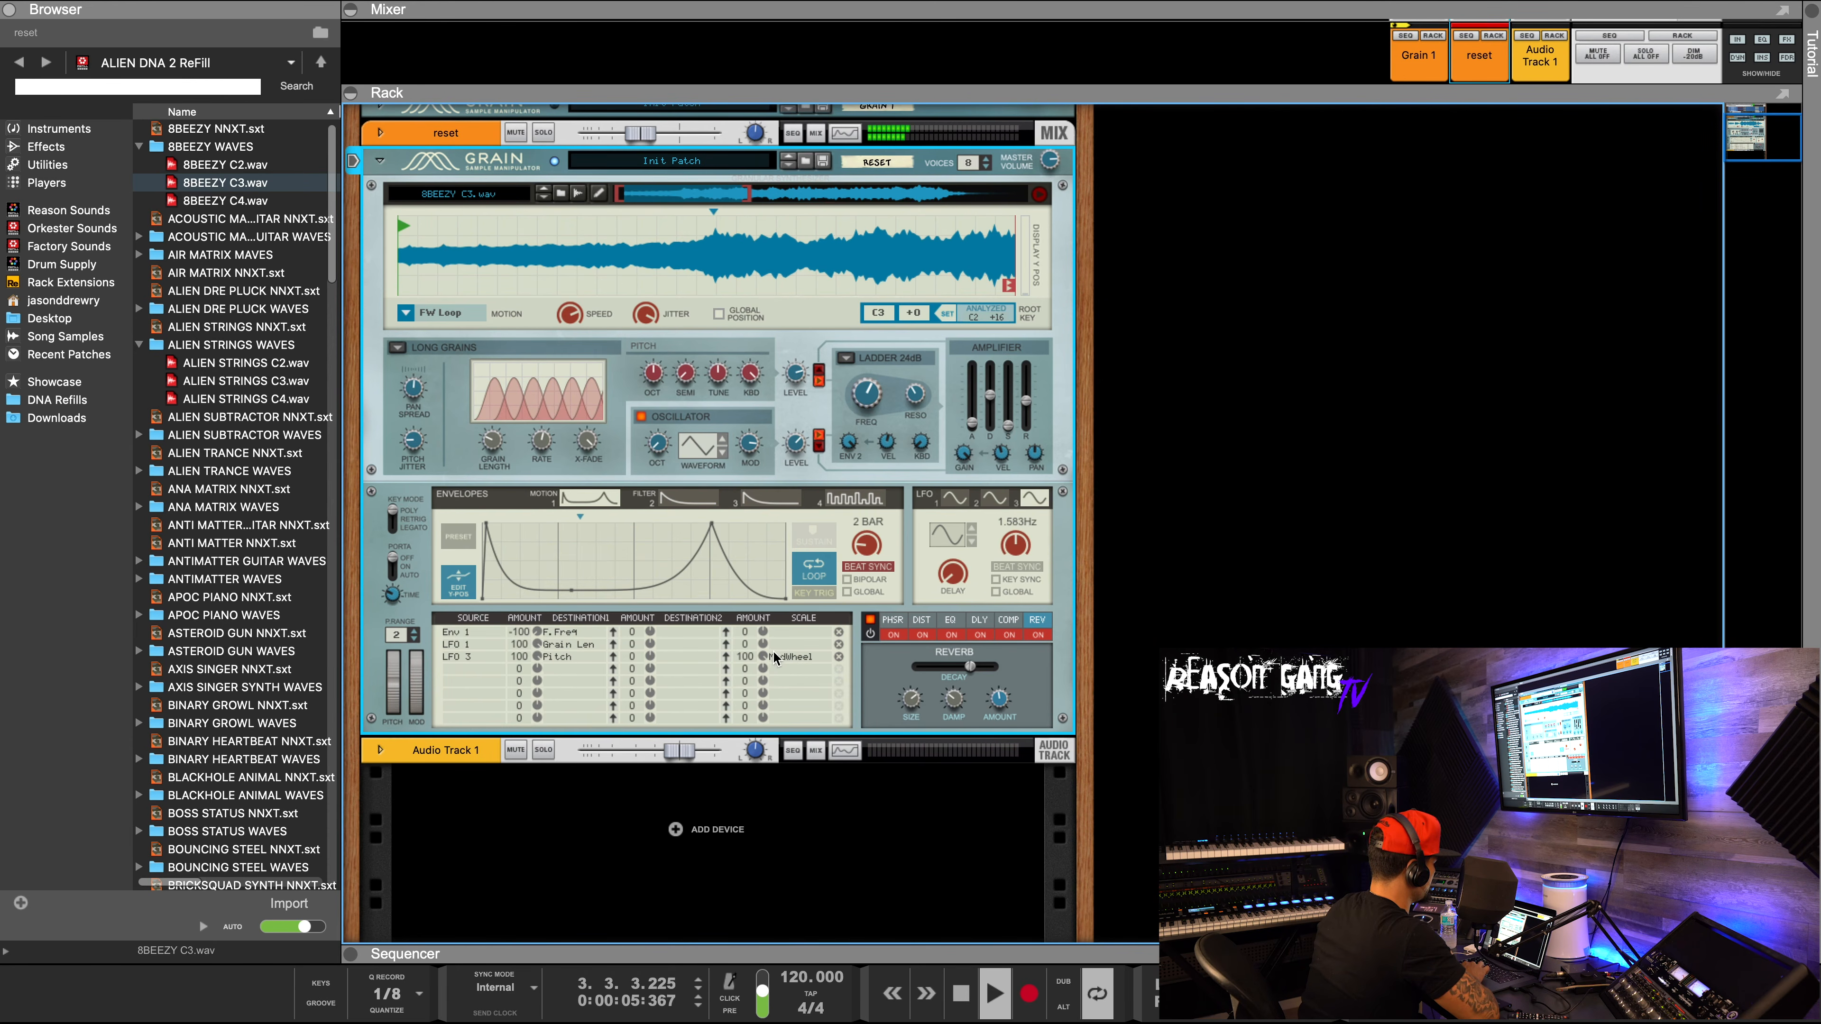
pyautogui.moveTo(764, 658); pyautogui.dragTo(770, 666)
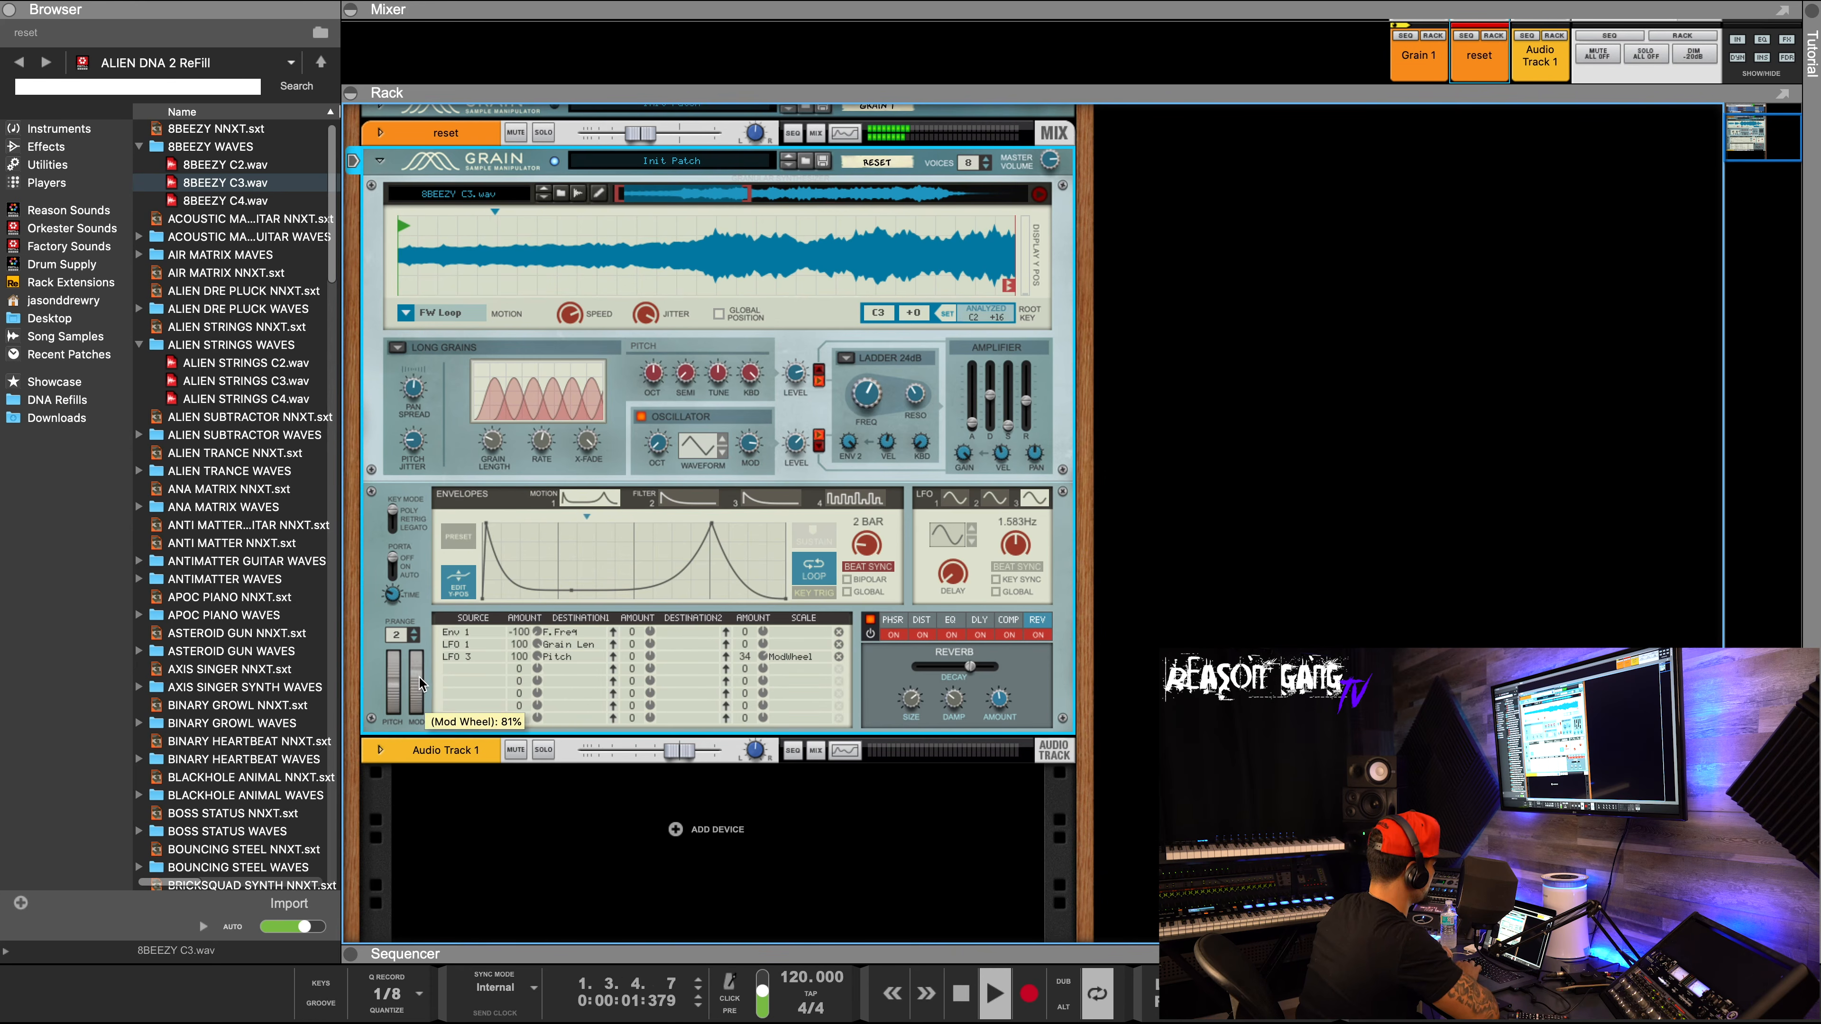
pyautogui.moveTo(427, 717); pyautogui.dragTo(429, 745)
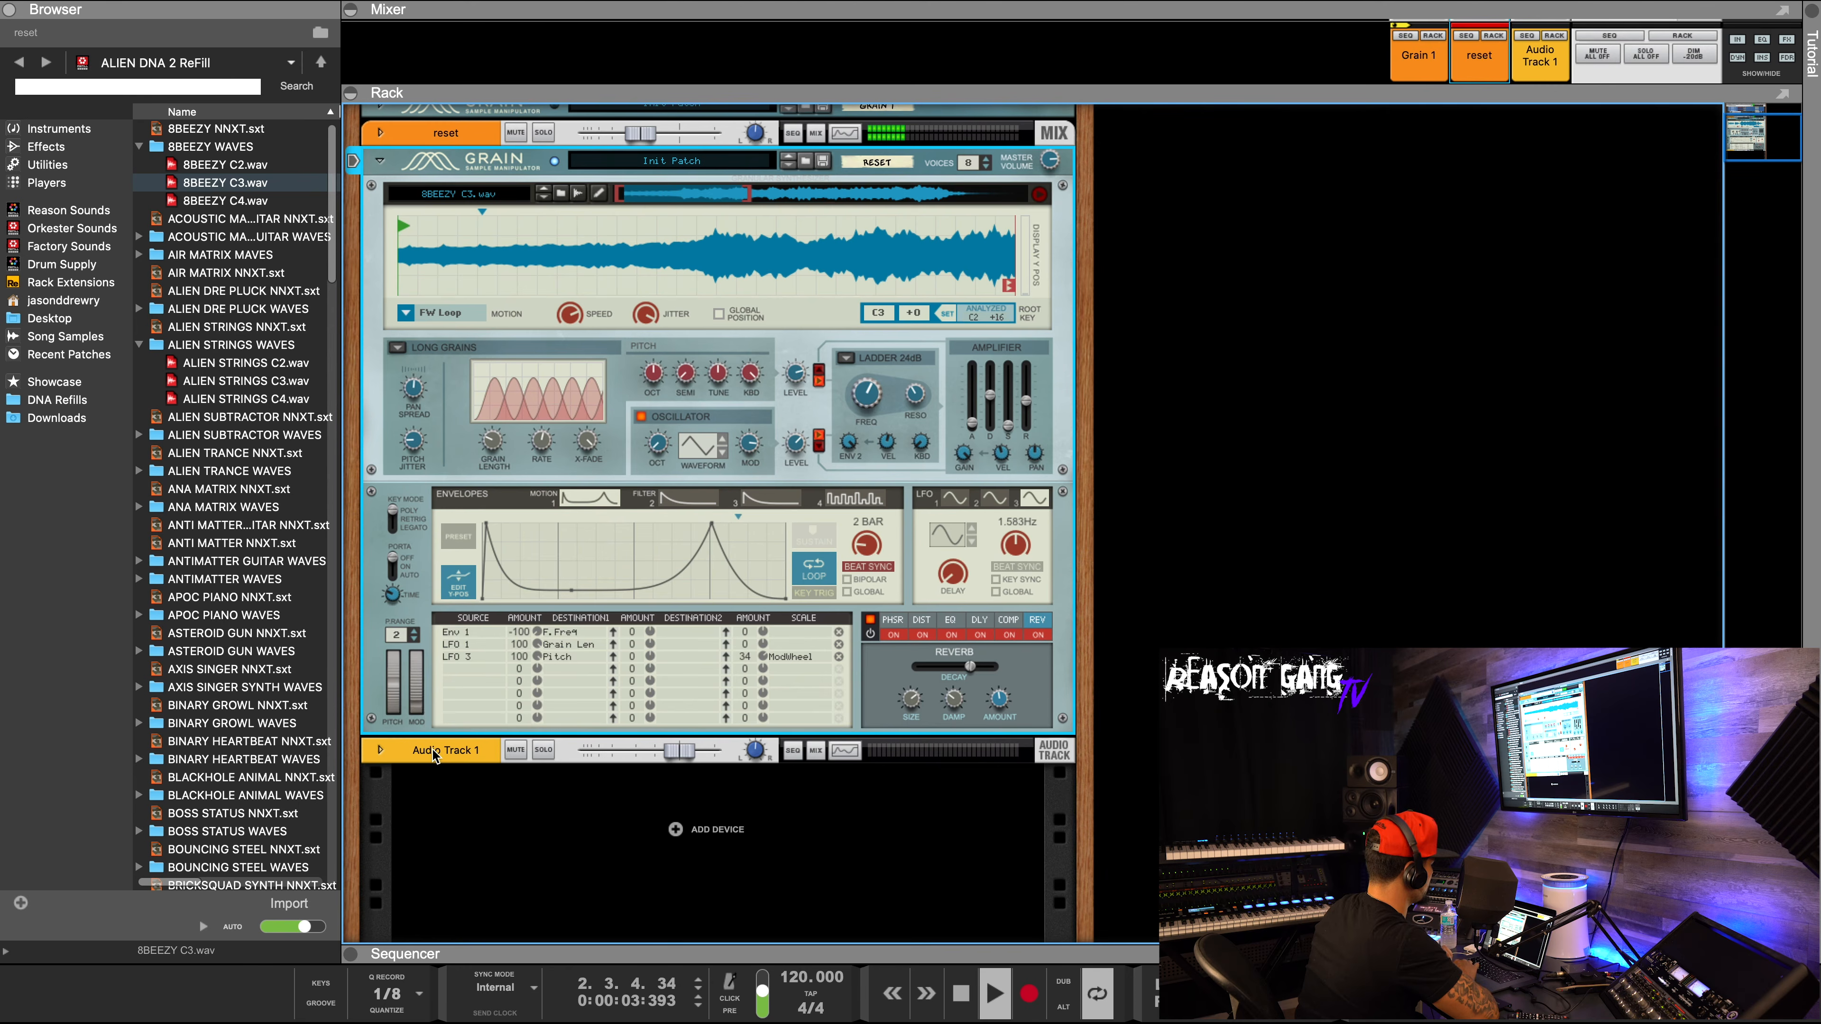
# Try ModWheel as the fourth modulation row's source.
pyautogui.click(470, 670)
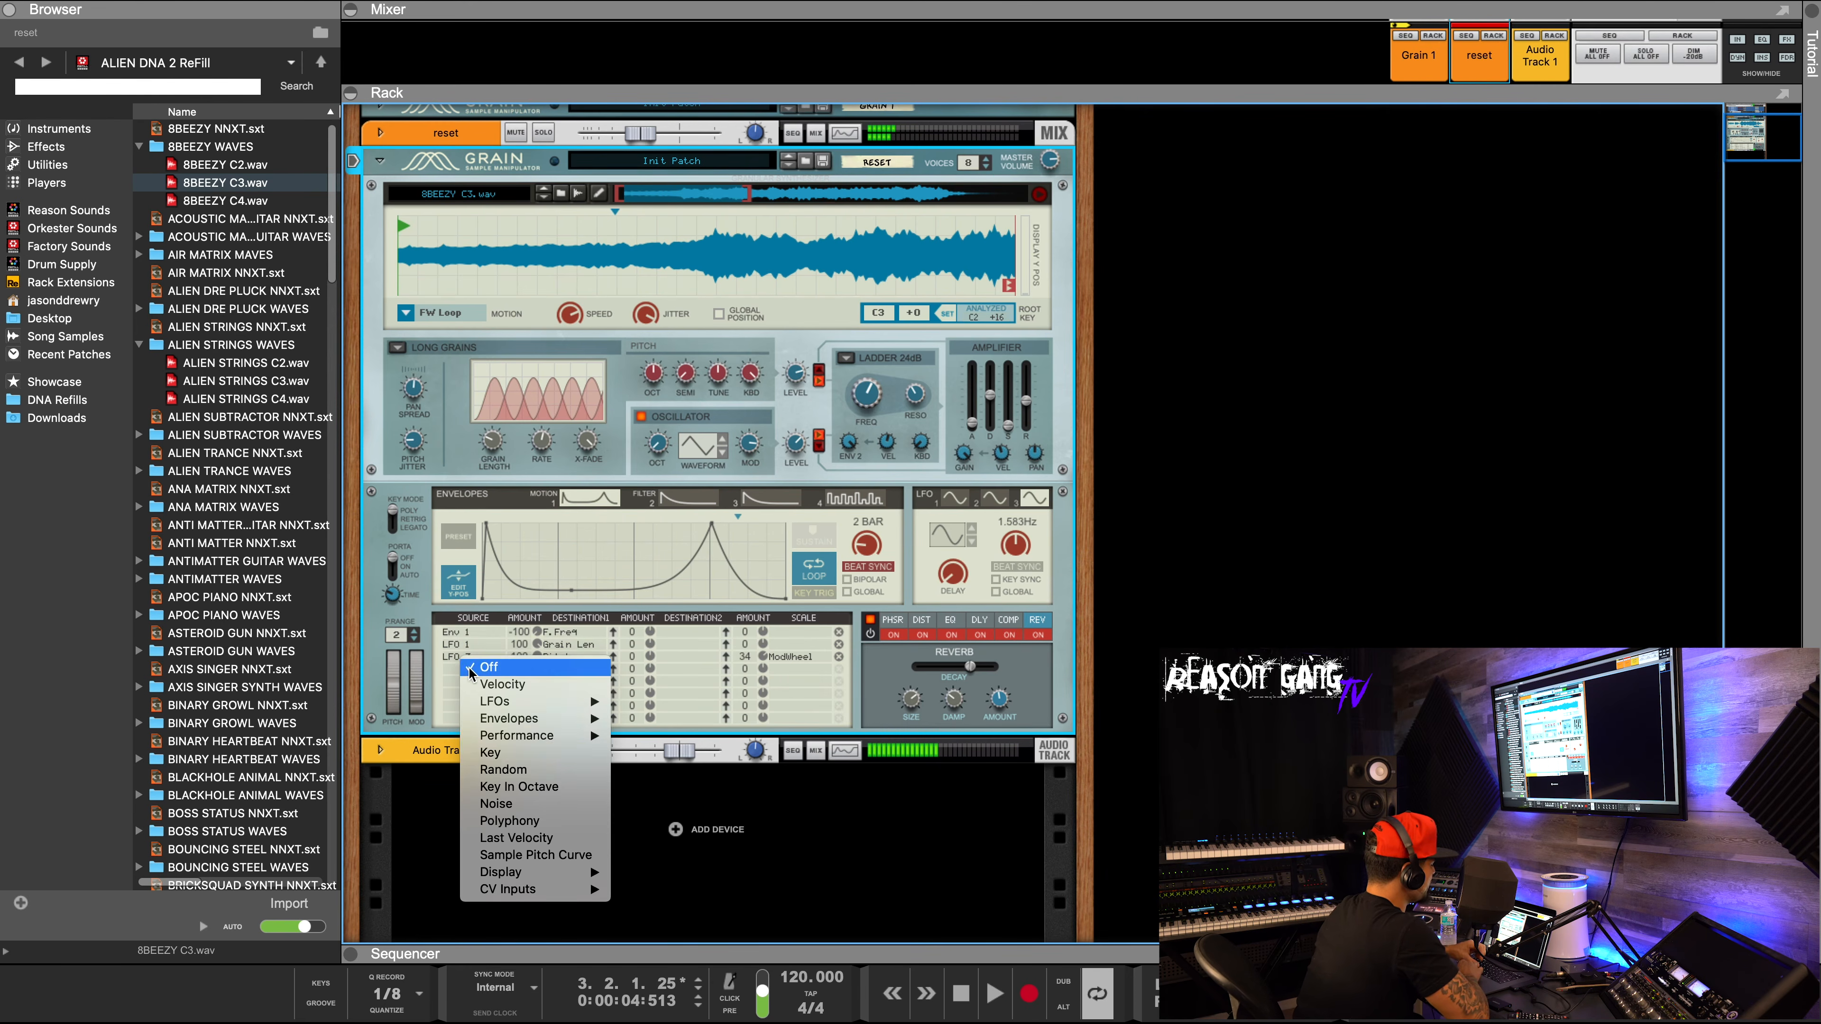
pyautogui.moveTo(565, 743)
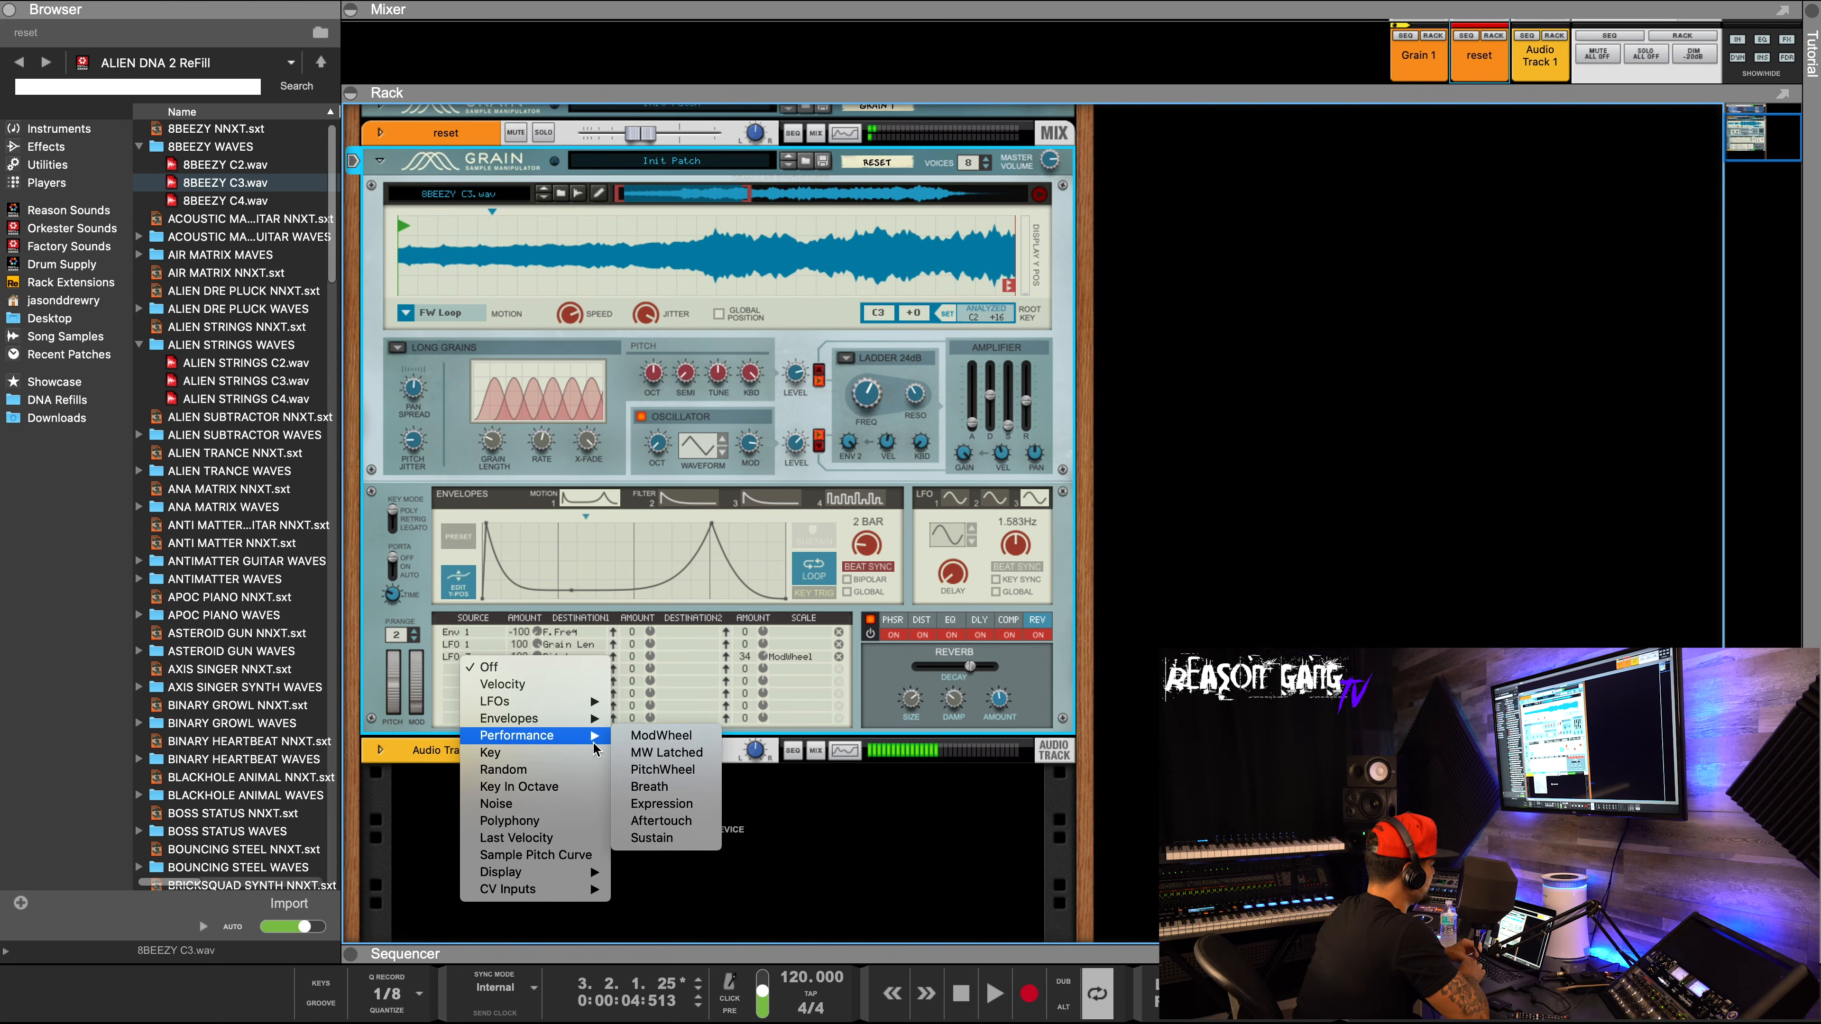
pyautogui.click(660, 735)
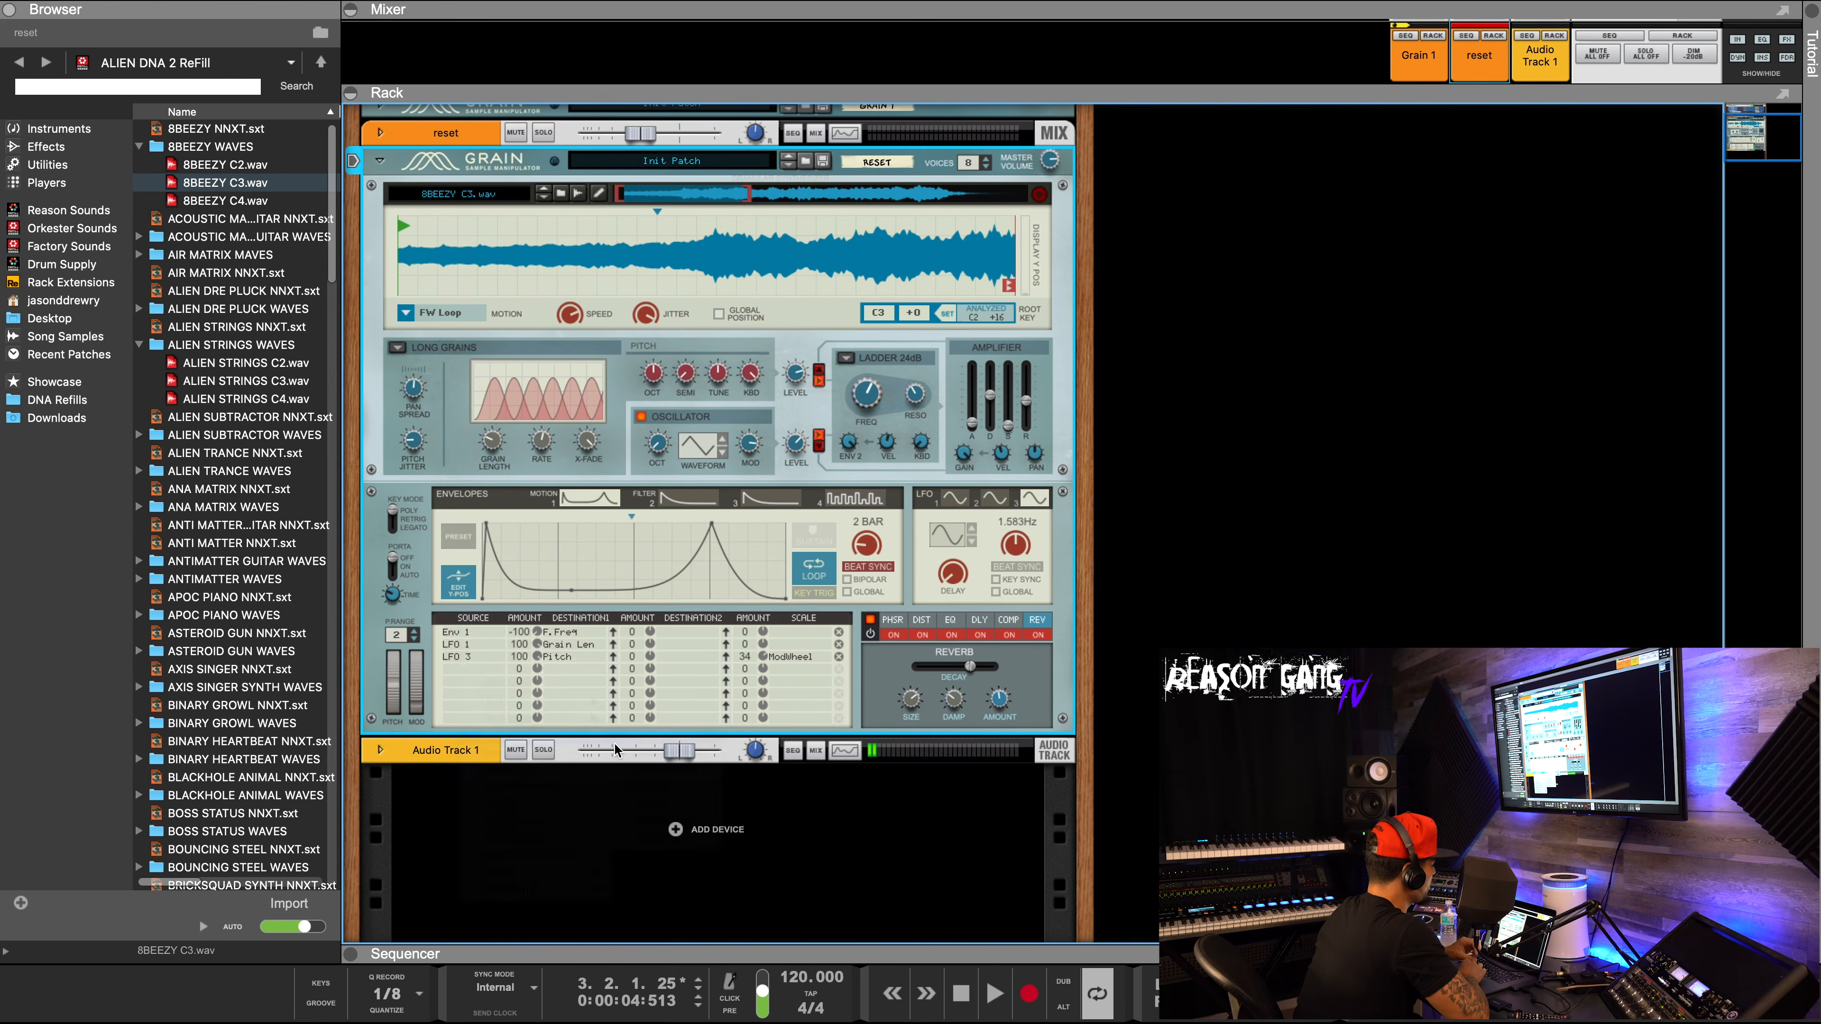
pyautogui.moveTo(535, 672); pyautogui.dragTo(565, 622)
pyautogui.click(562, 669)
pyautogui.click(493, 664)
pyautogui.click(493, 668)
pyautogui.moveTo(512, 676)
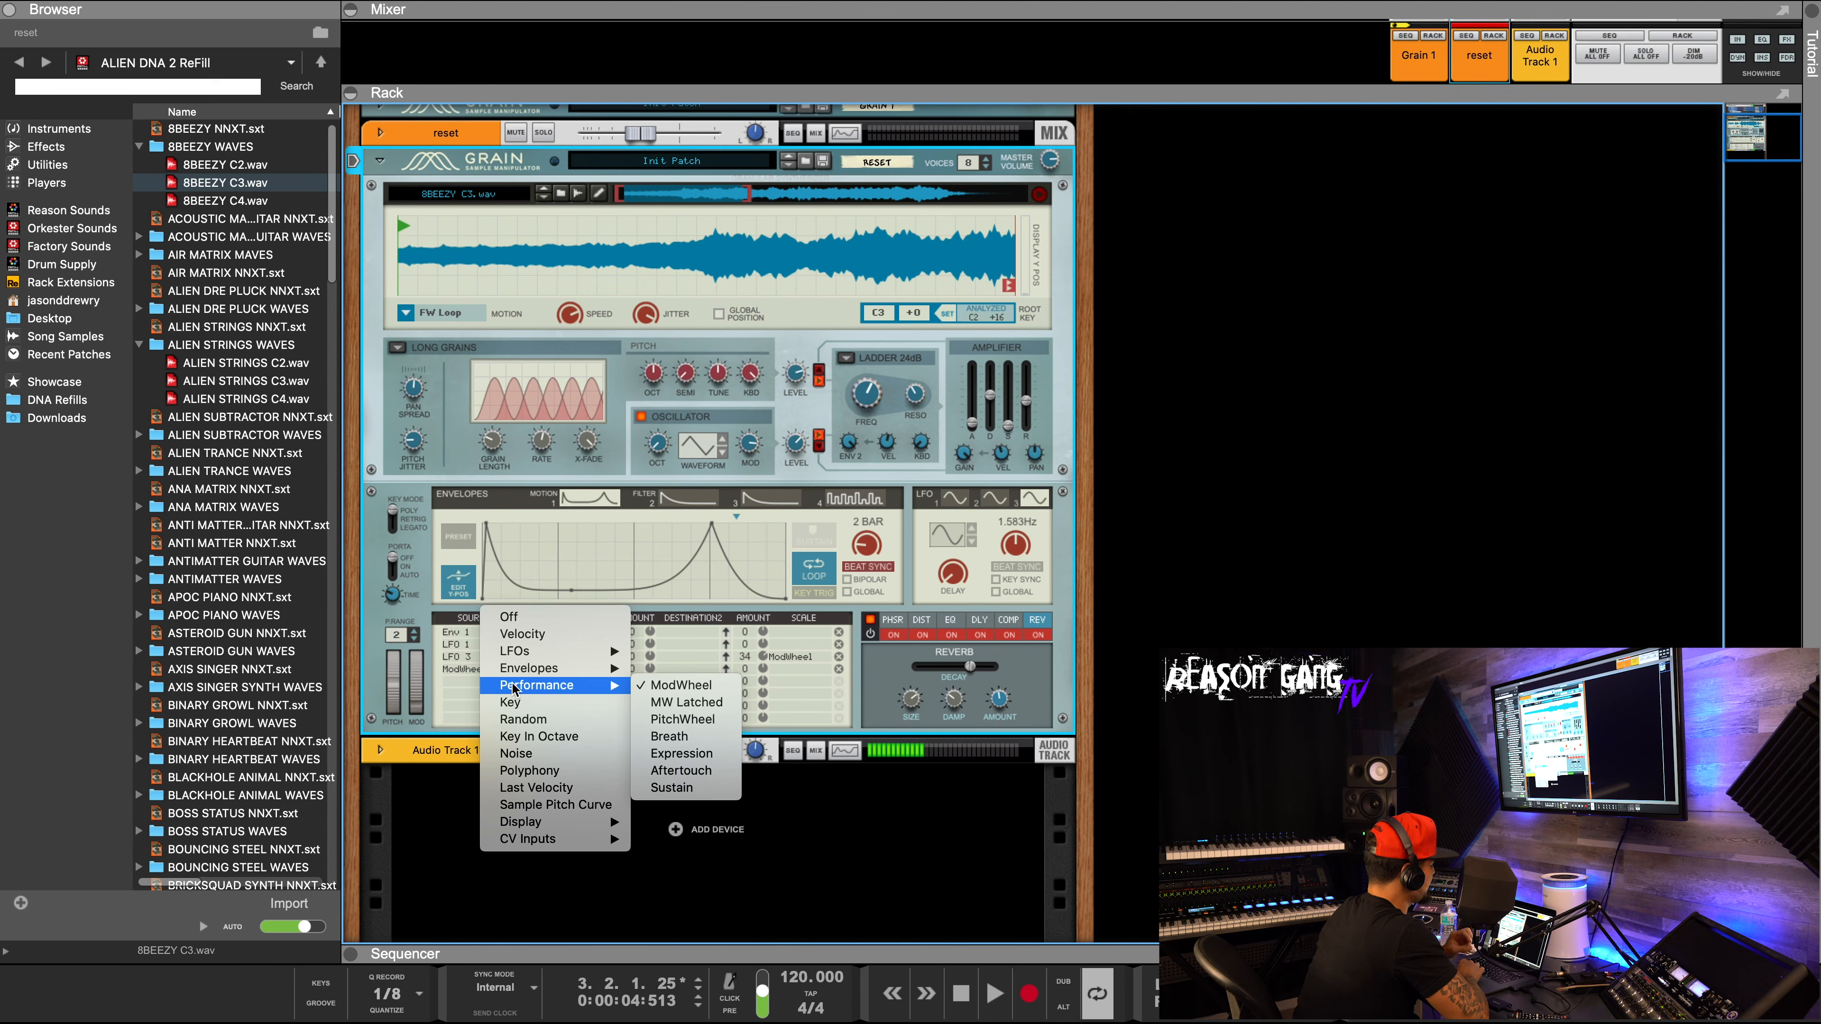
pyautogui.press('Escape')
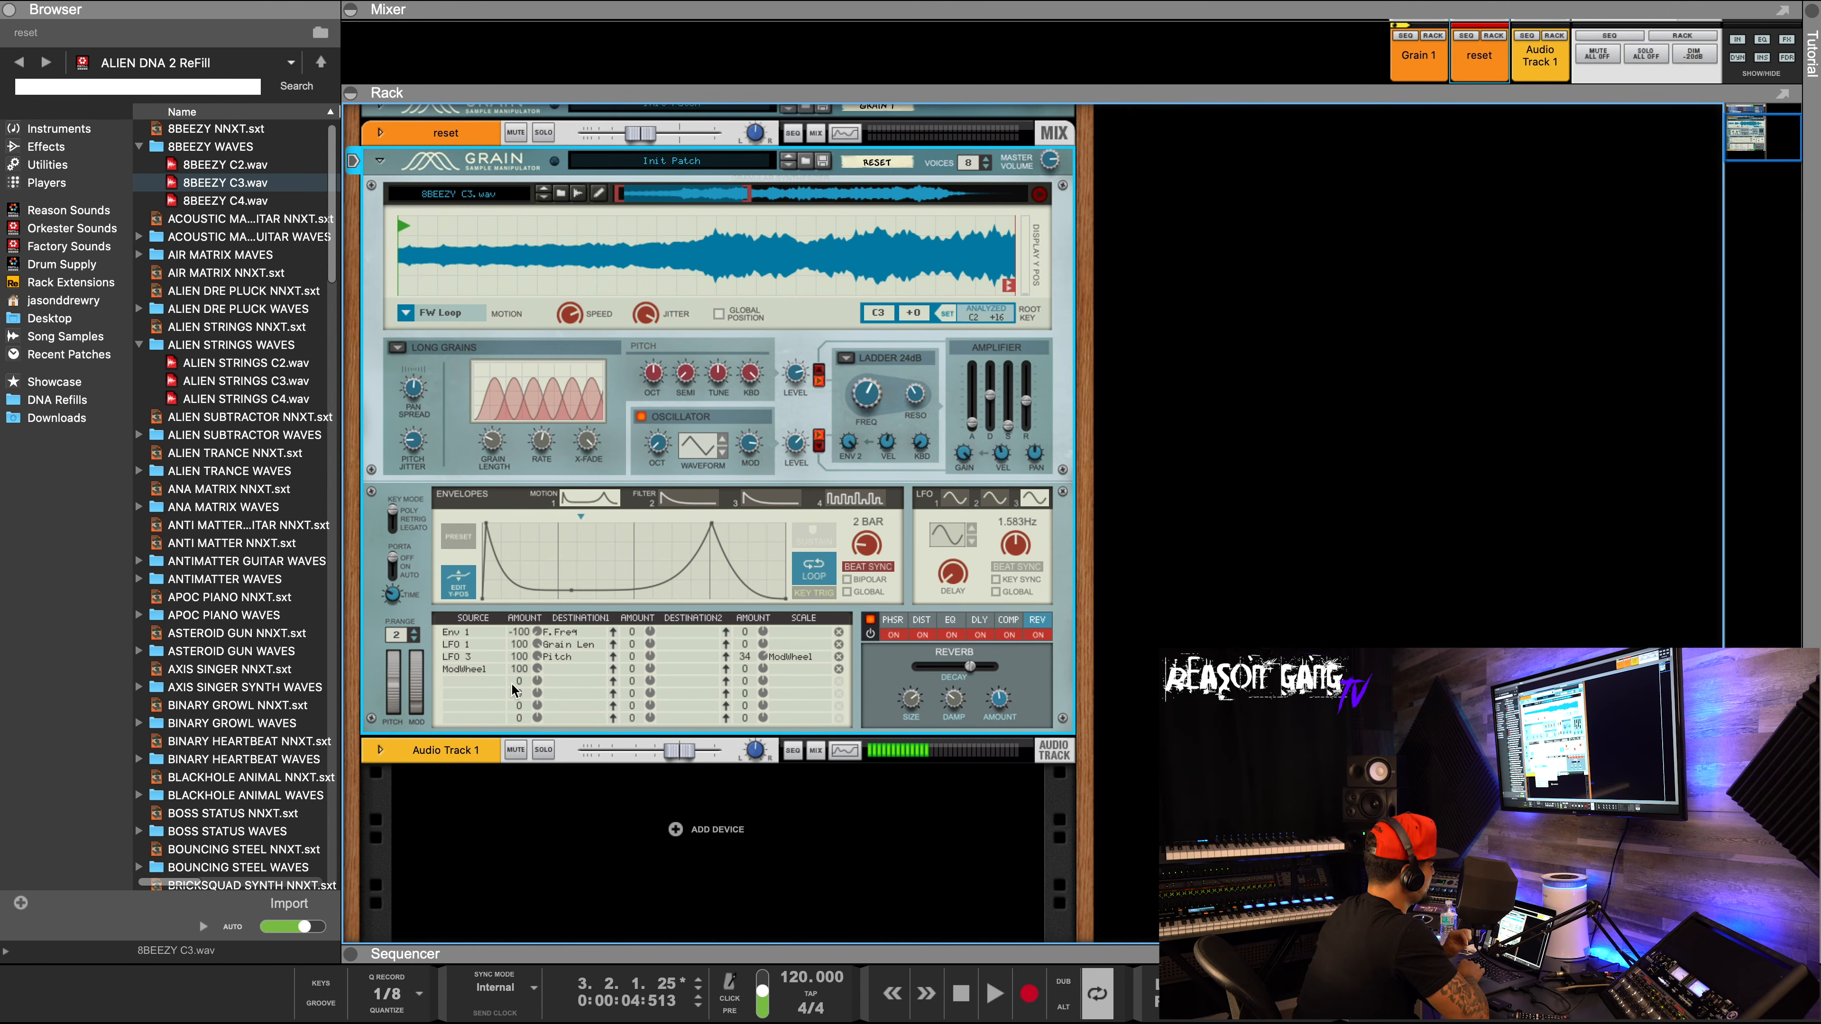
# Set the fourth modulation row's source to LFO 3 and route it to the oscillator's Pitch.
pyautogui.click(513, 687)
pyautogui.moveTo(615, 657)
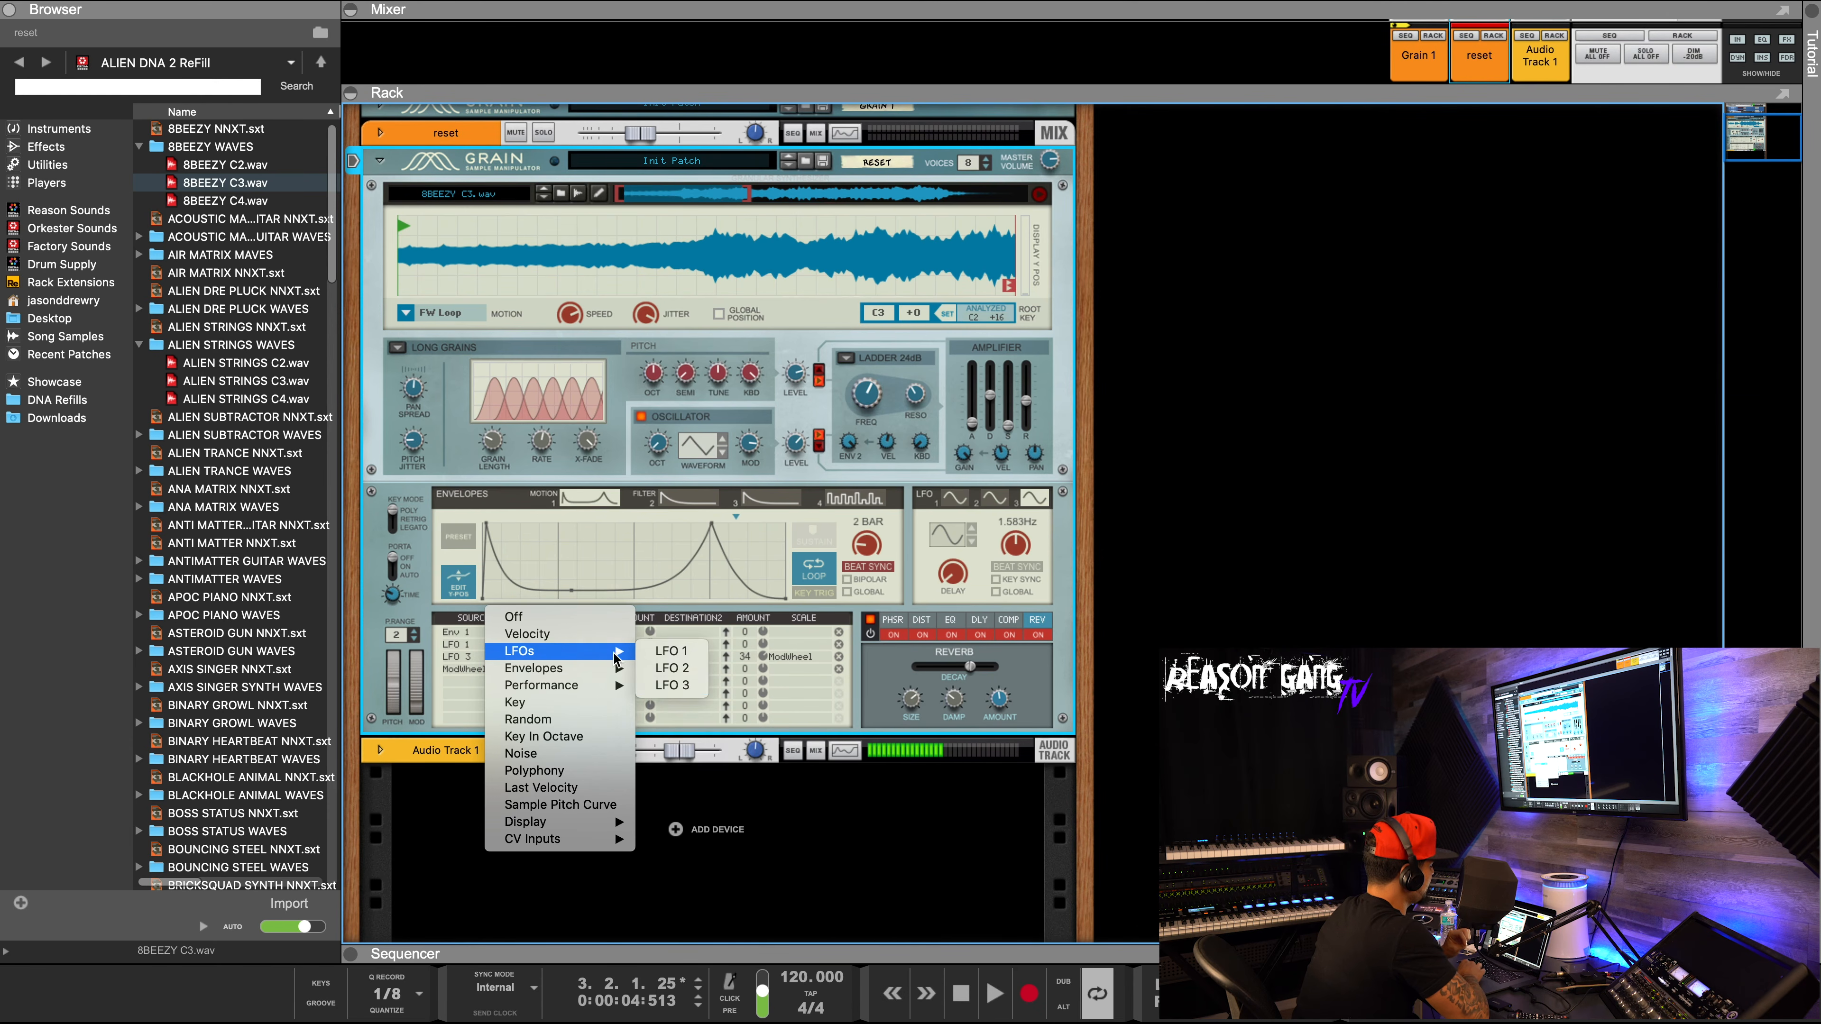
pyautogui.click(672, 685)
pyautogui.click(587, 669)
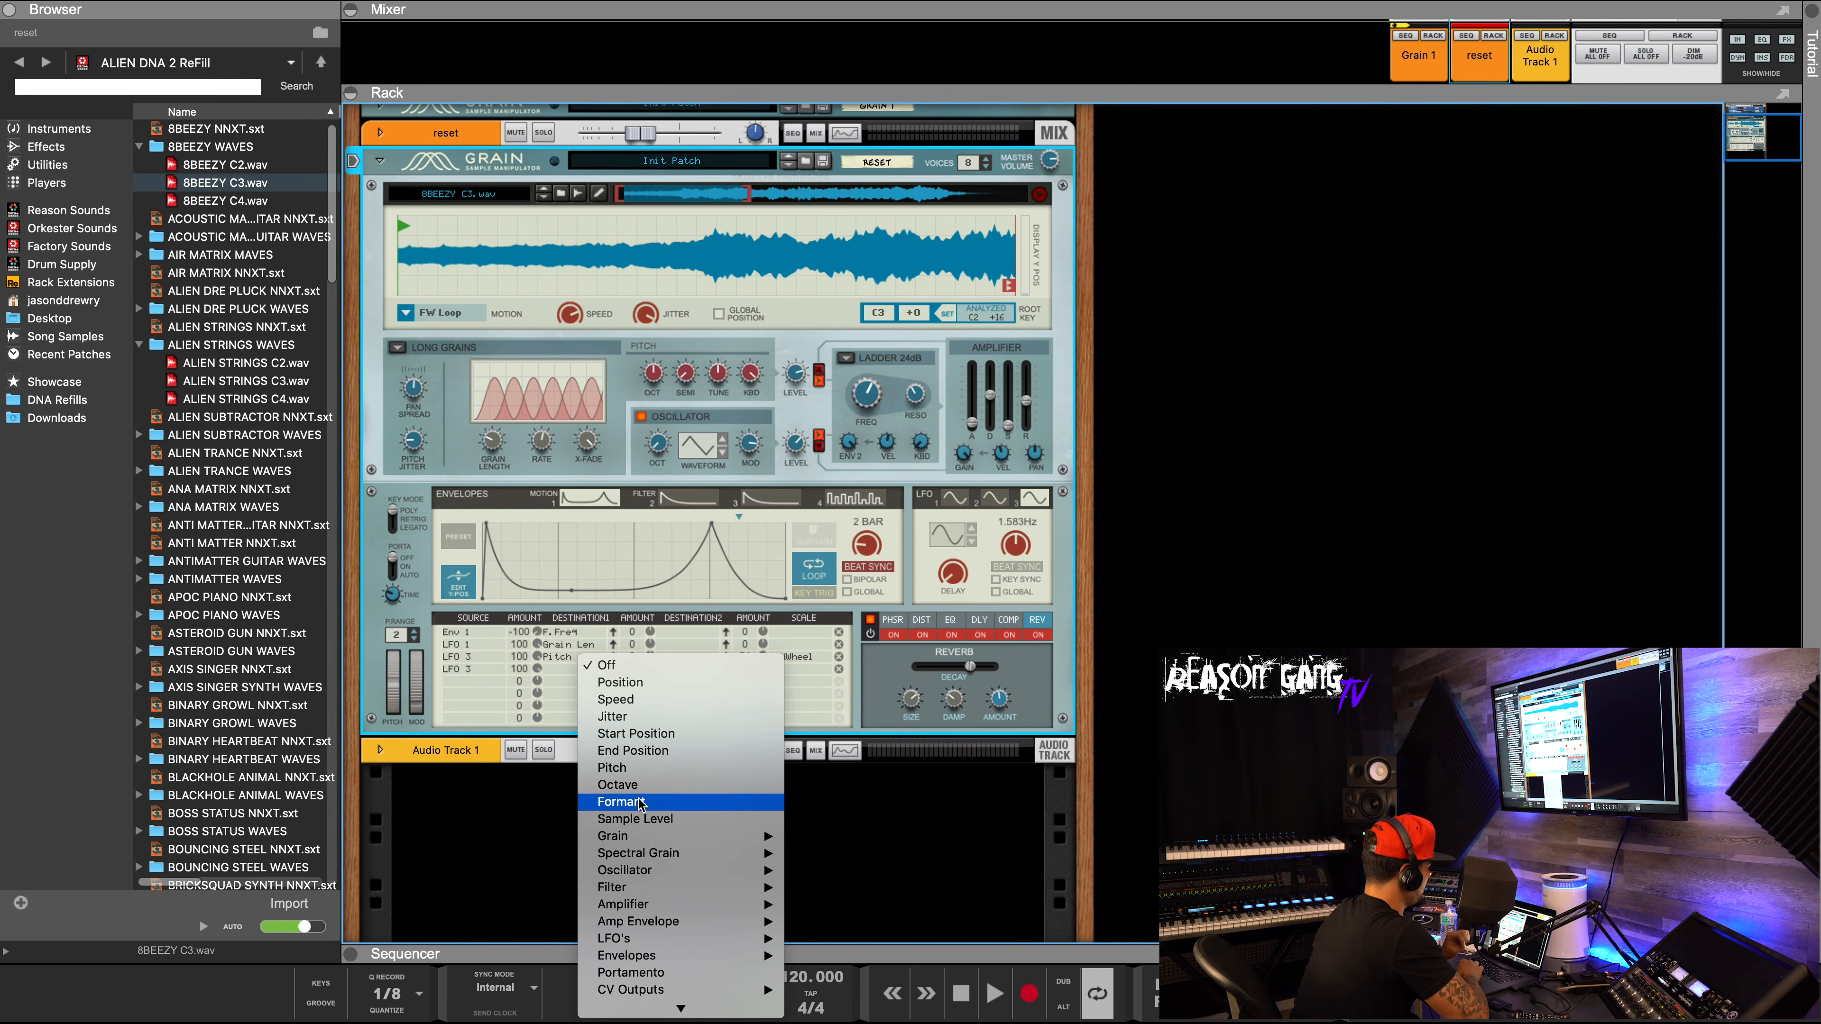
pyautogui.scroll(-3, 640, 803)
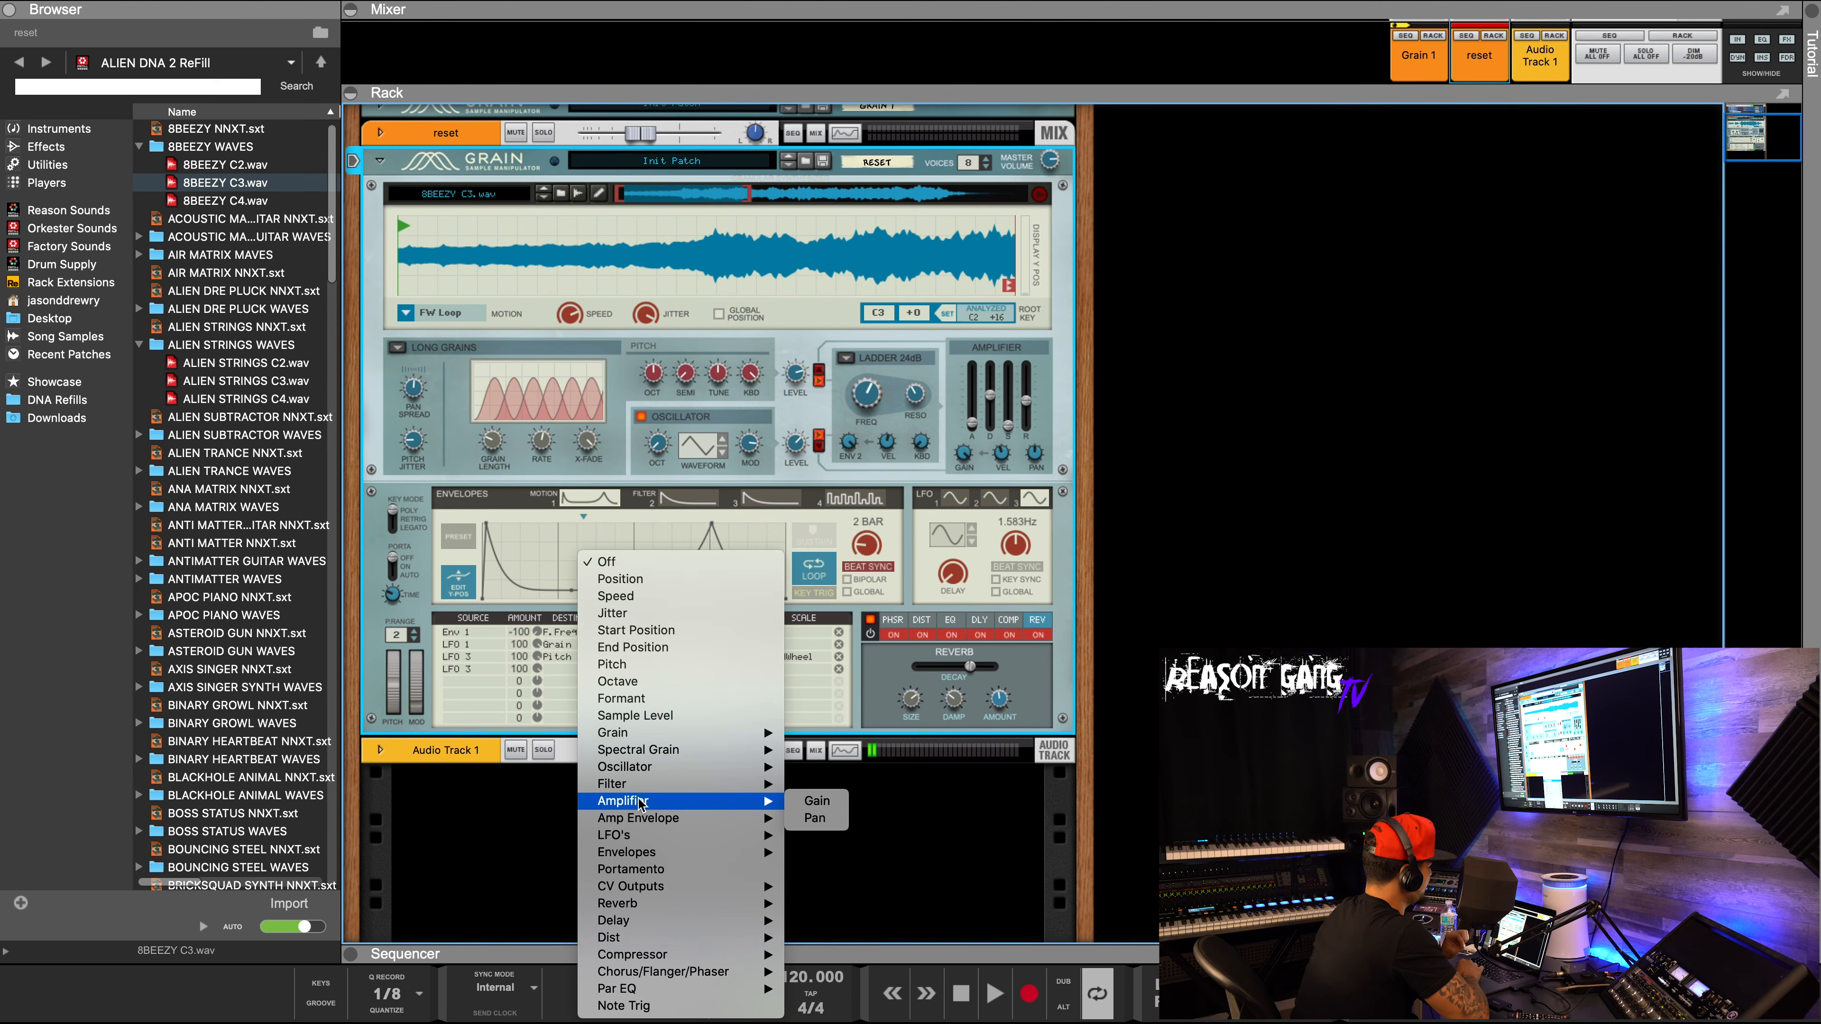
pyautogui.moveTo(644, 773)
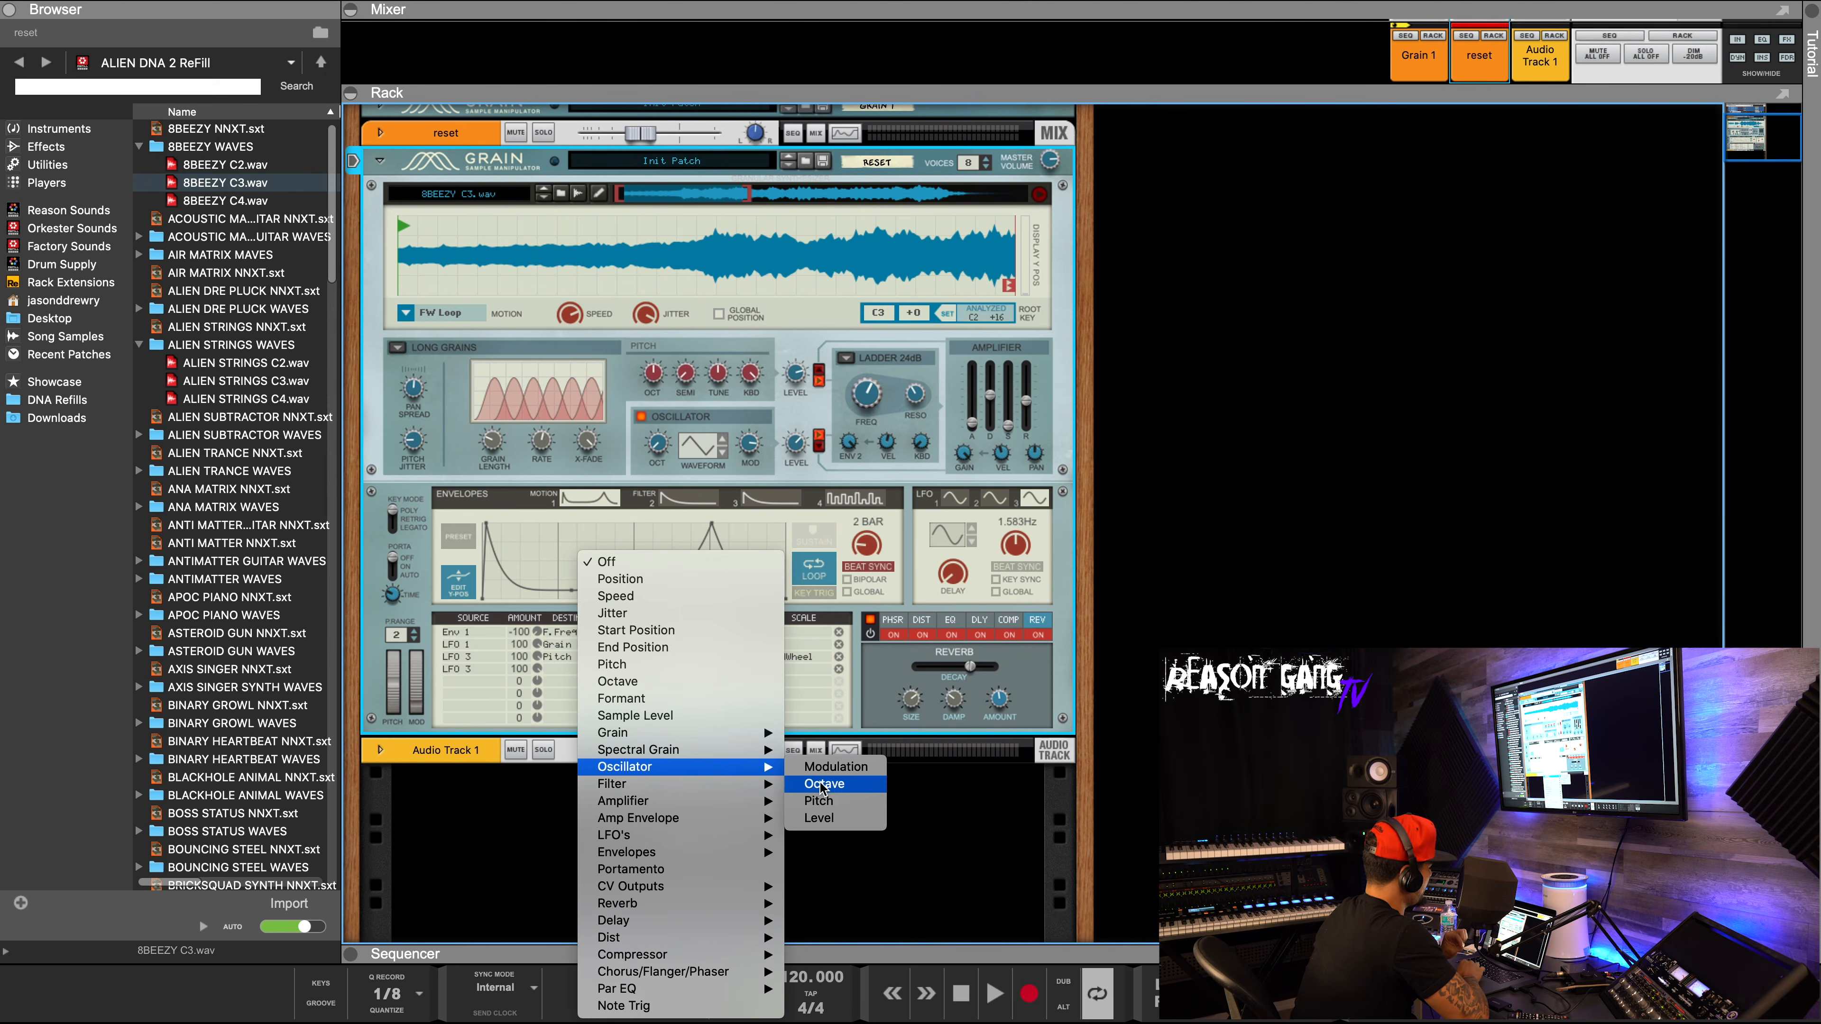
pyautogui.click(819, 801)
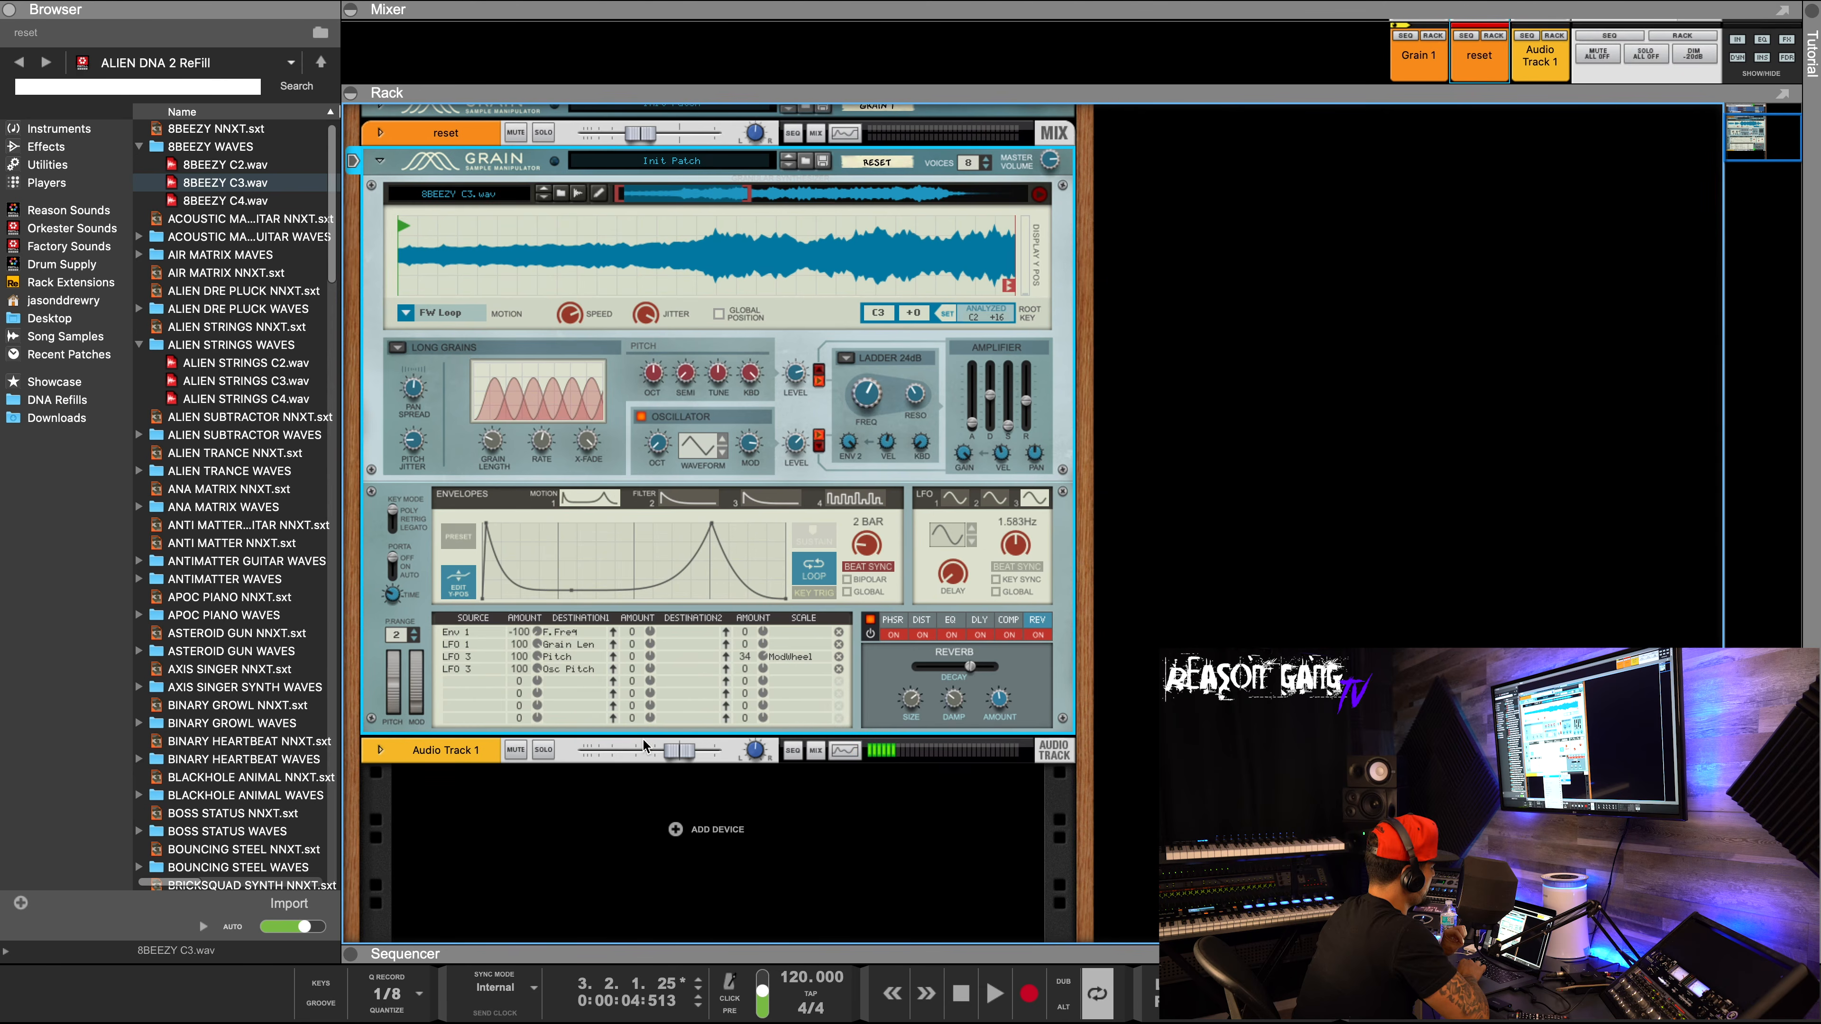
# Scale the fourth modulation row by the ModWheel performance control.
pyautogui.click(782, 670)
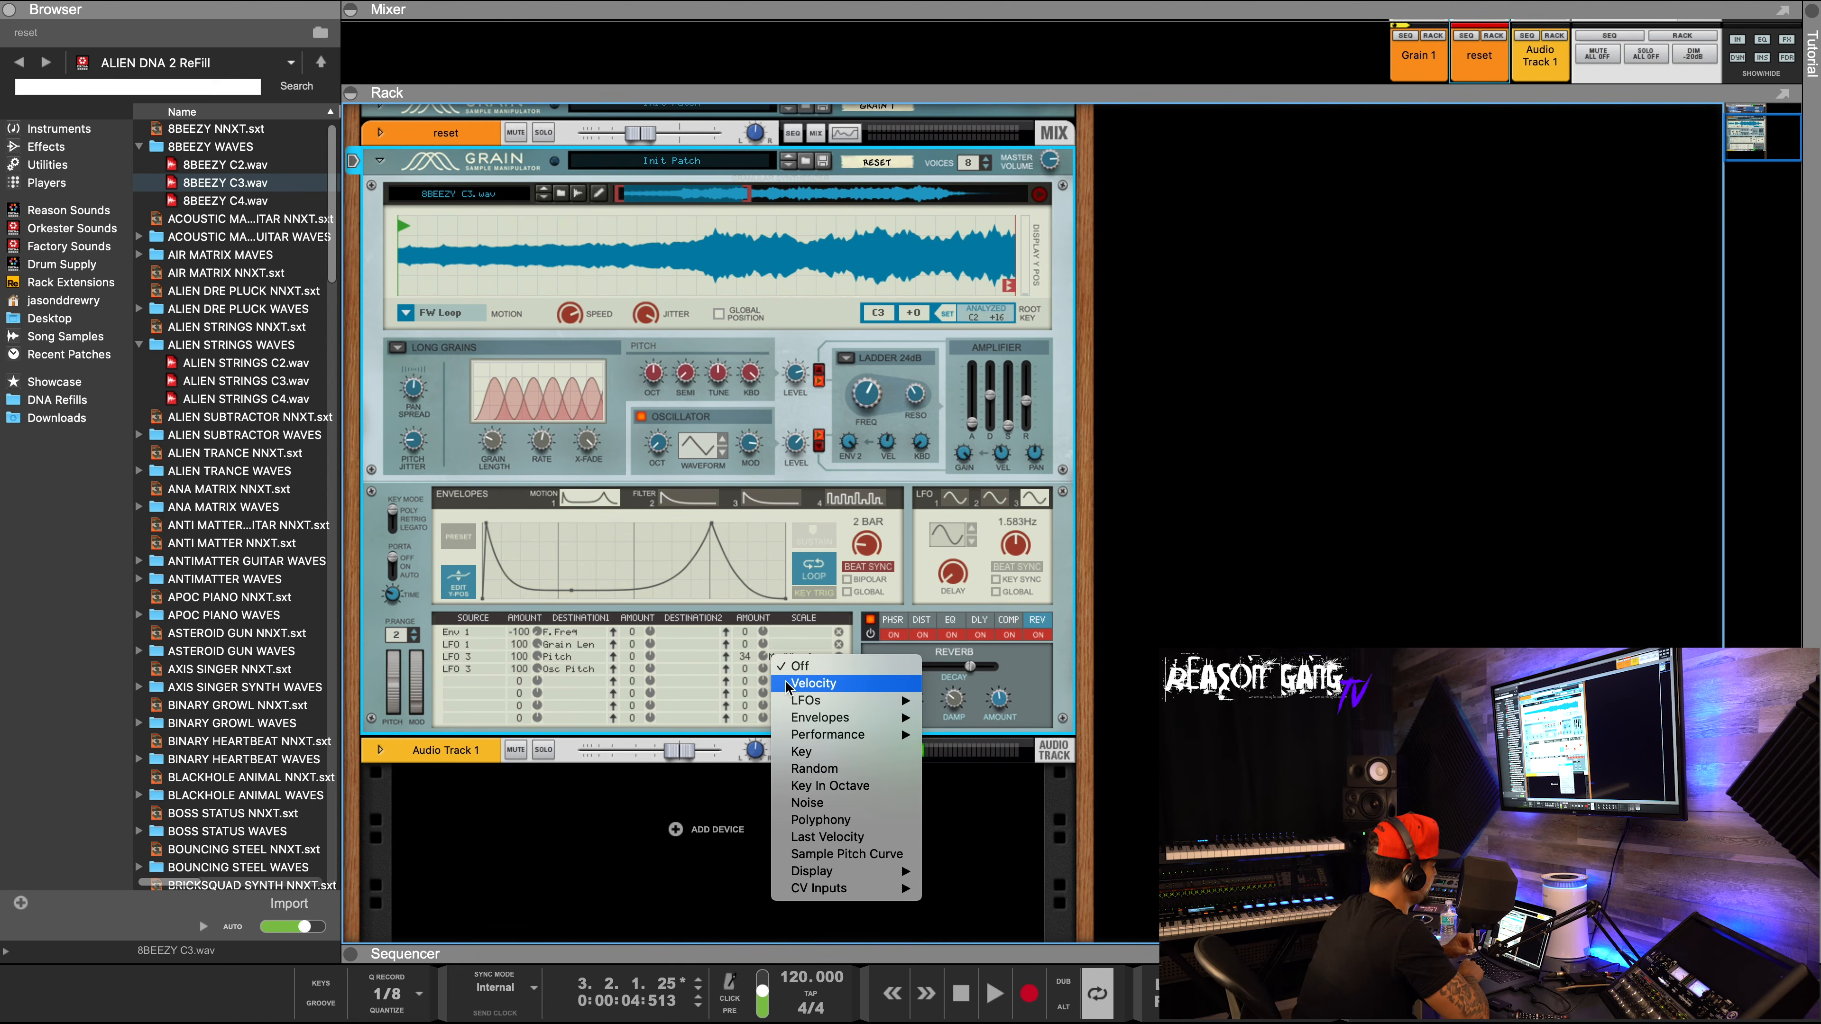
pyautogui.click(750, 685)
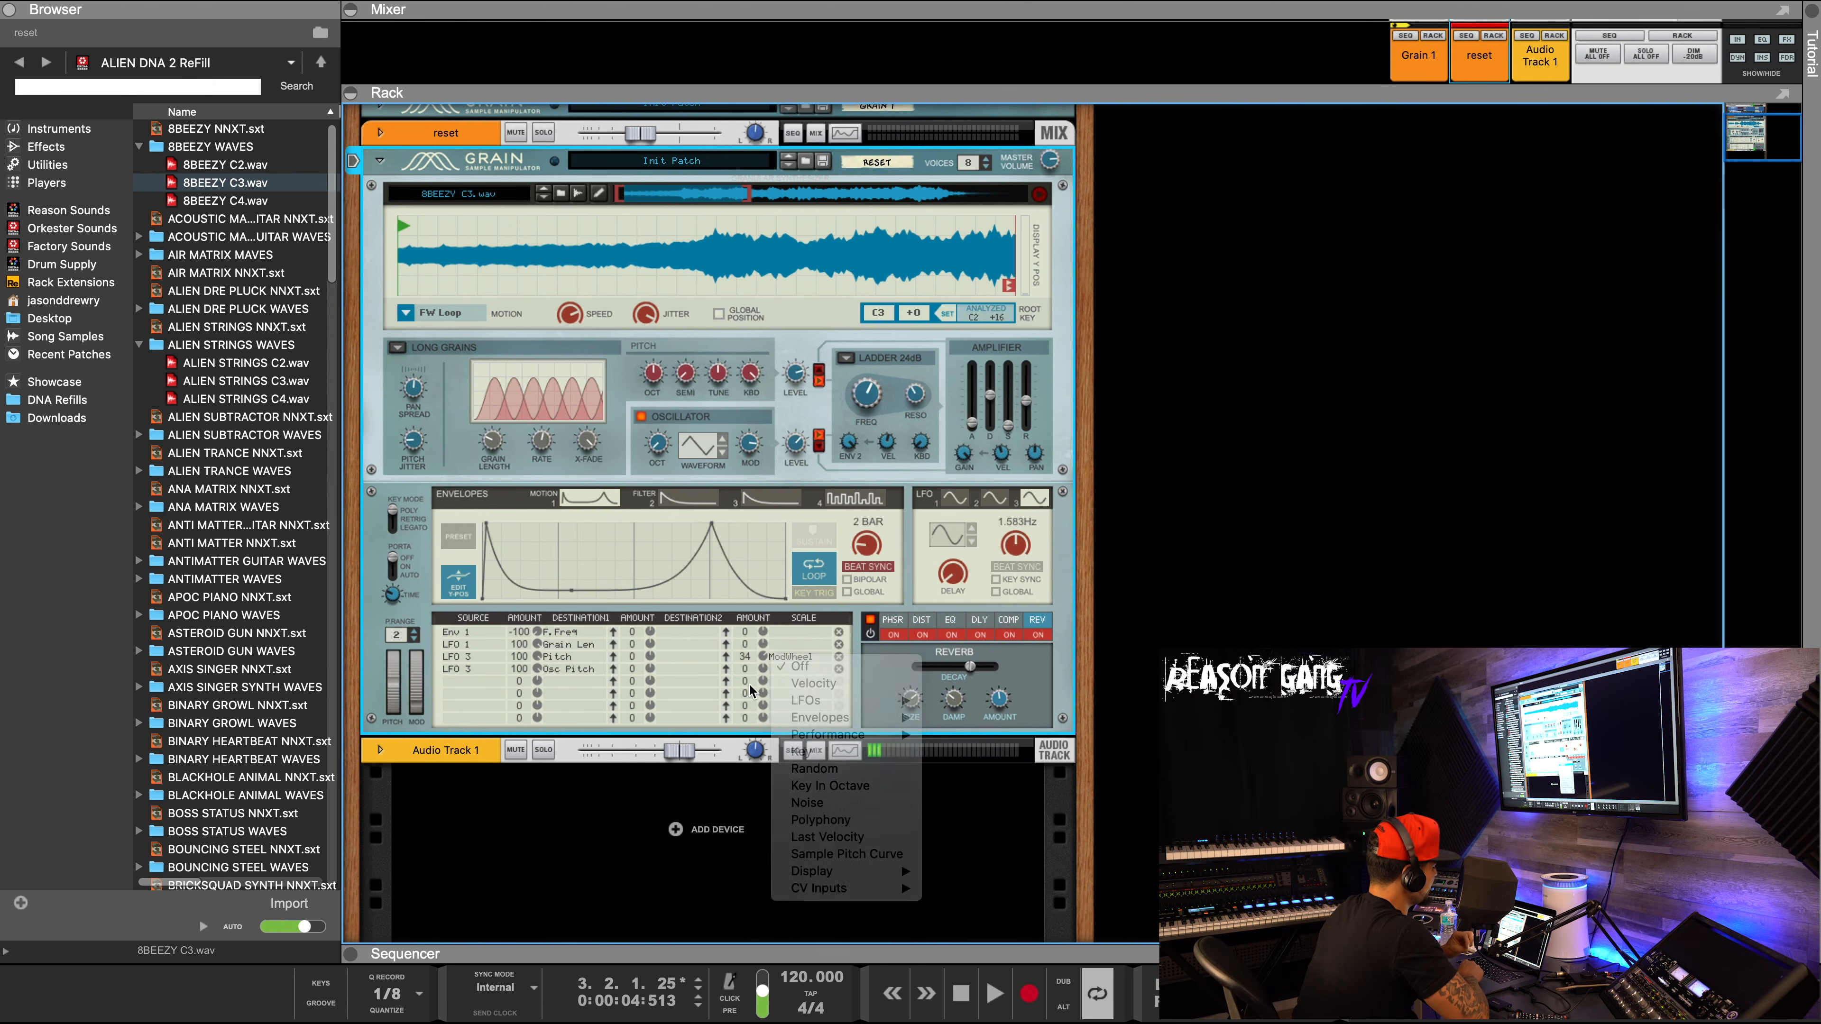
pyautogui.click(800, 669)
pyautogui.moveTo(860, 735)
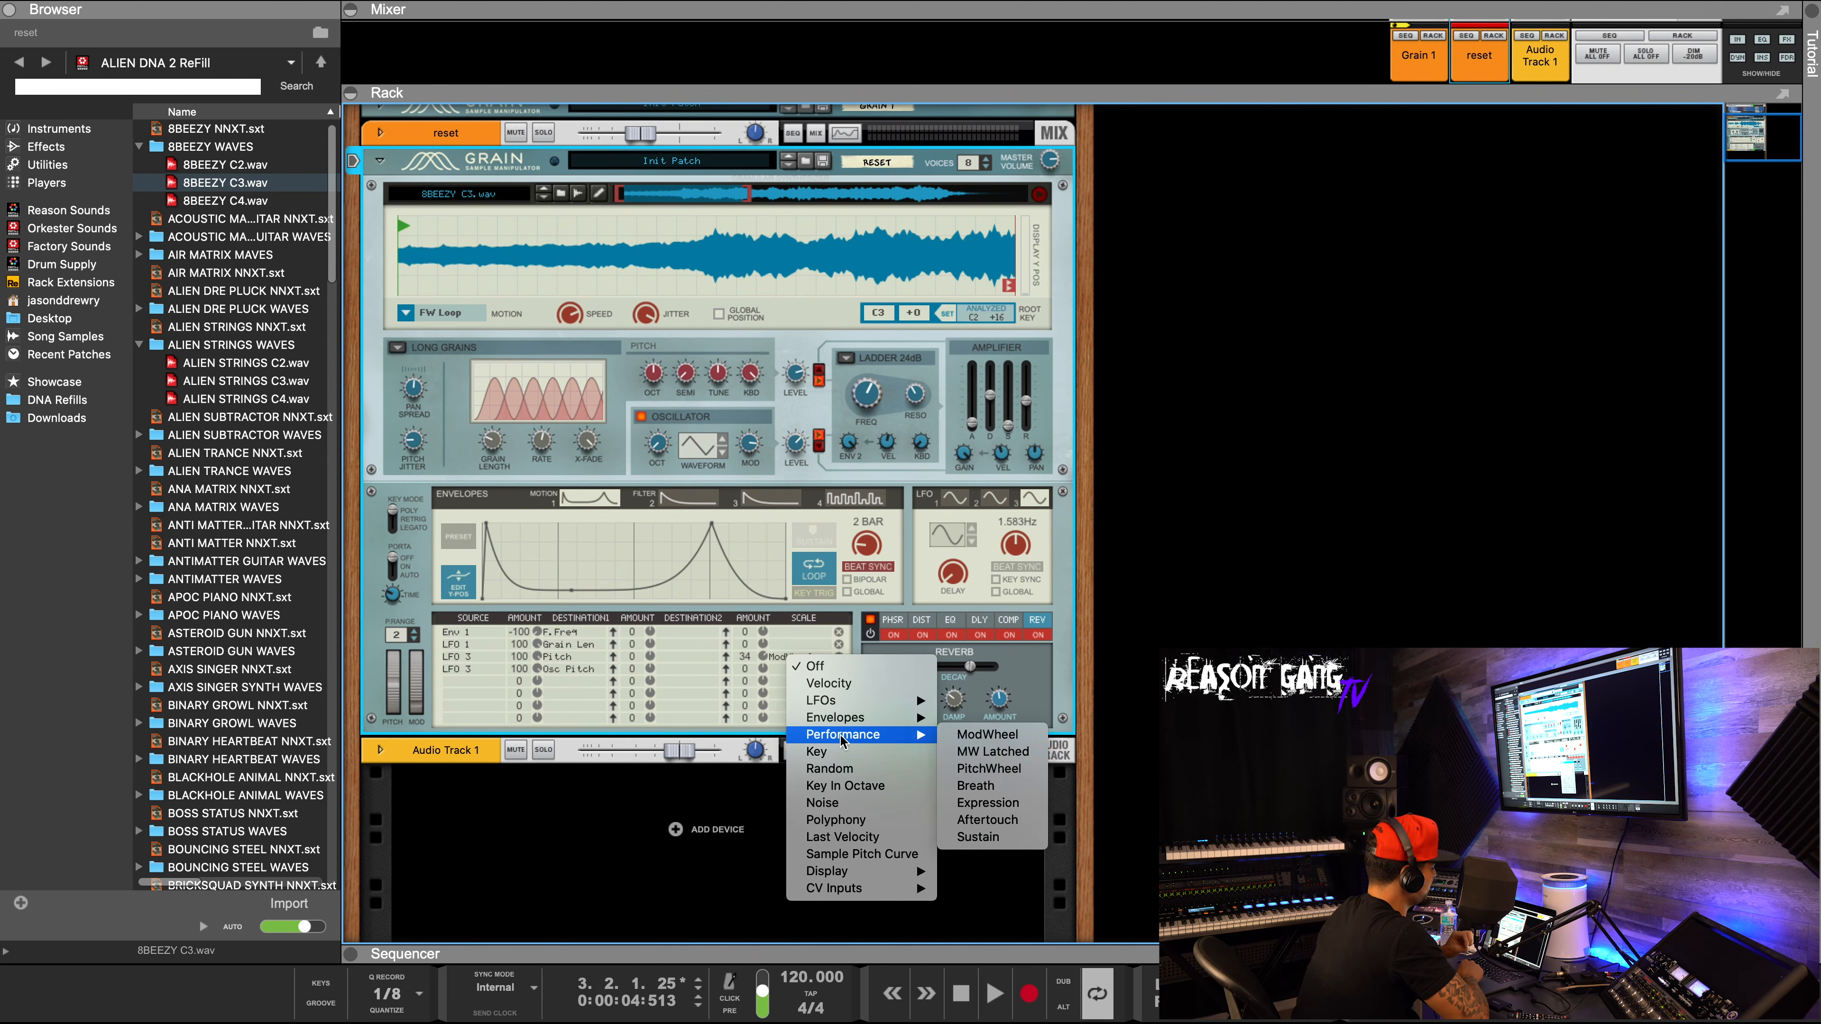
pyautogui.click(988, 735)
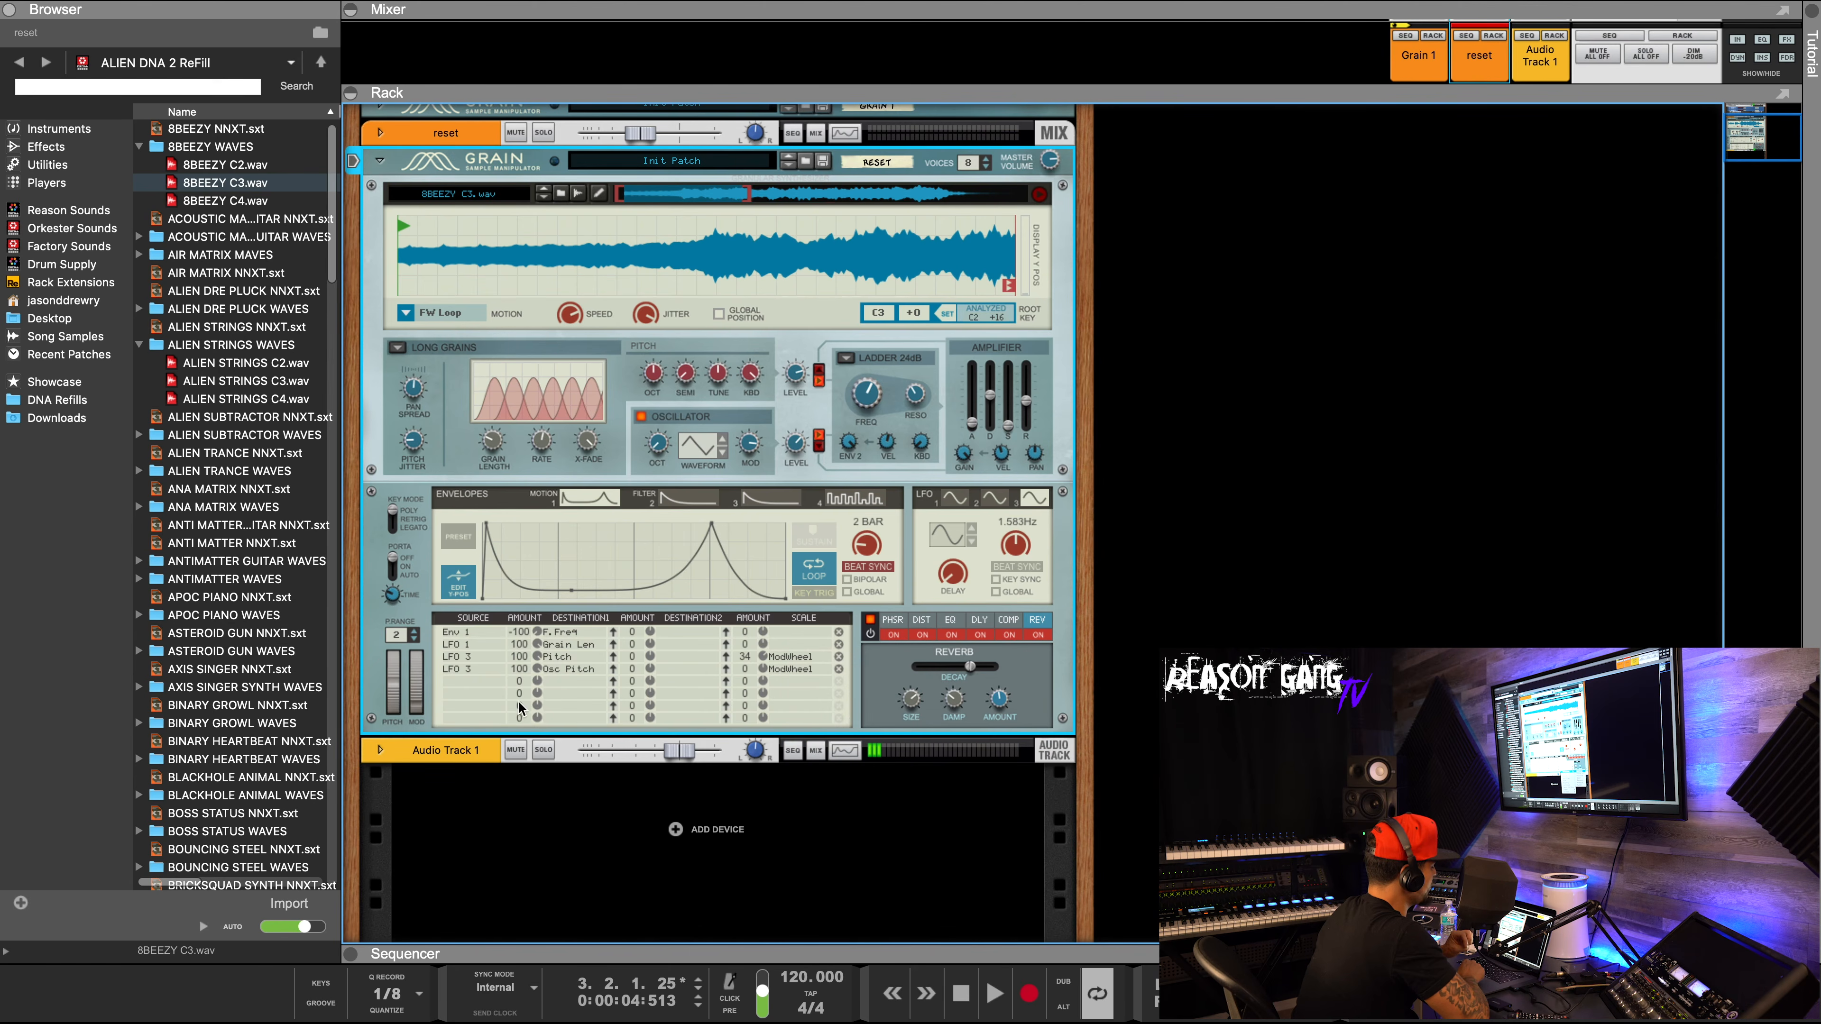
# Play the loop, set the oscillator pitch row's ModWheel scale amount to 100, and sweep the mod wheel up and back down.
pyautogui.press('space')
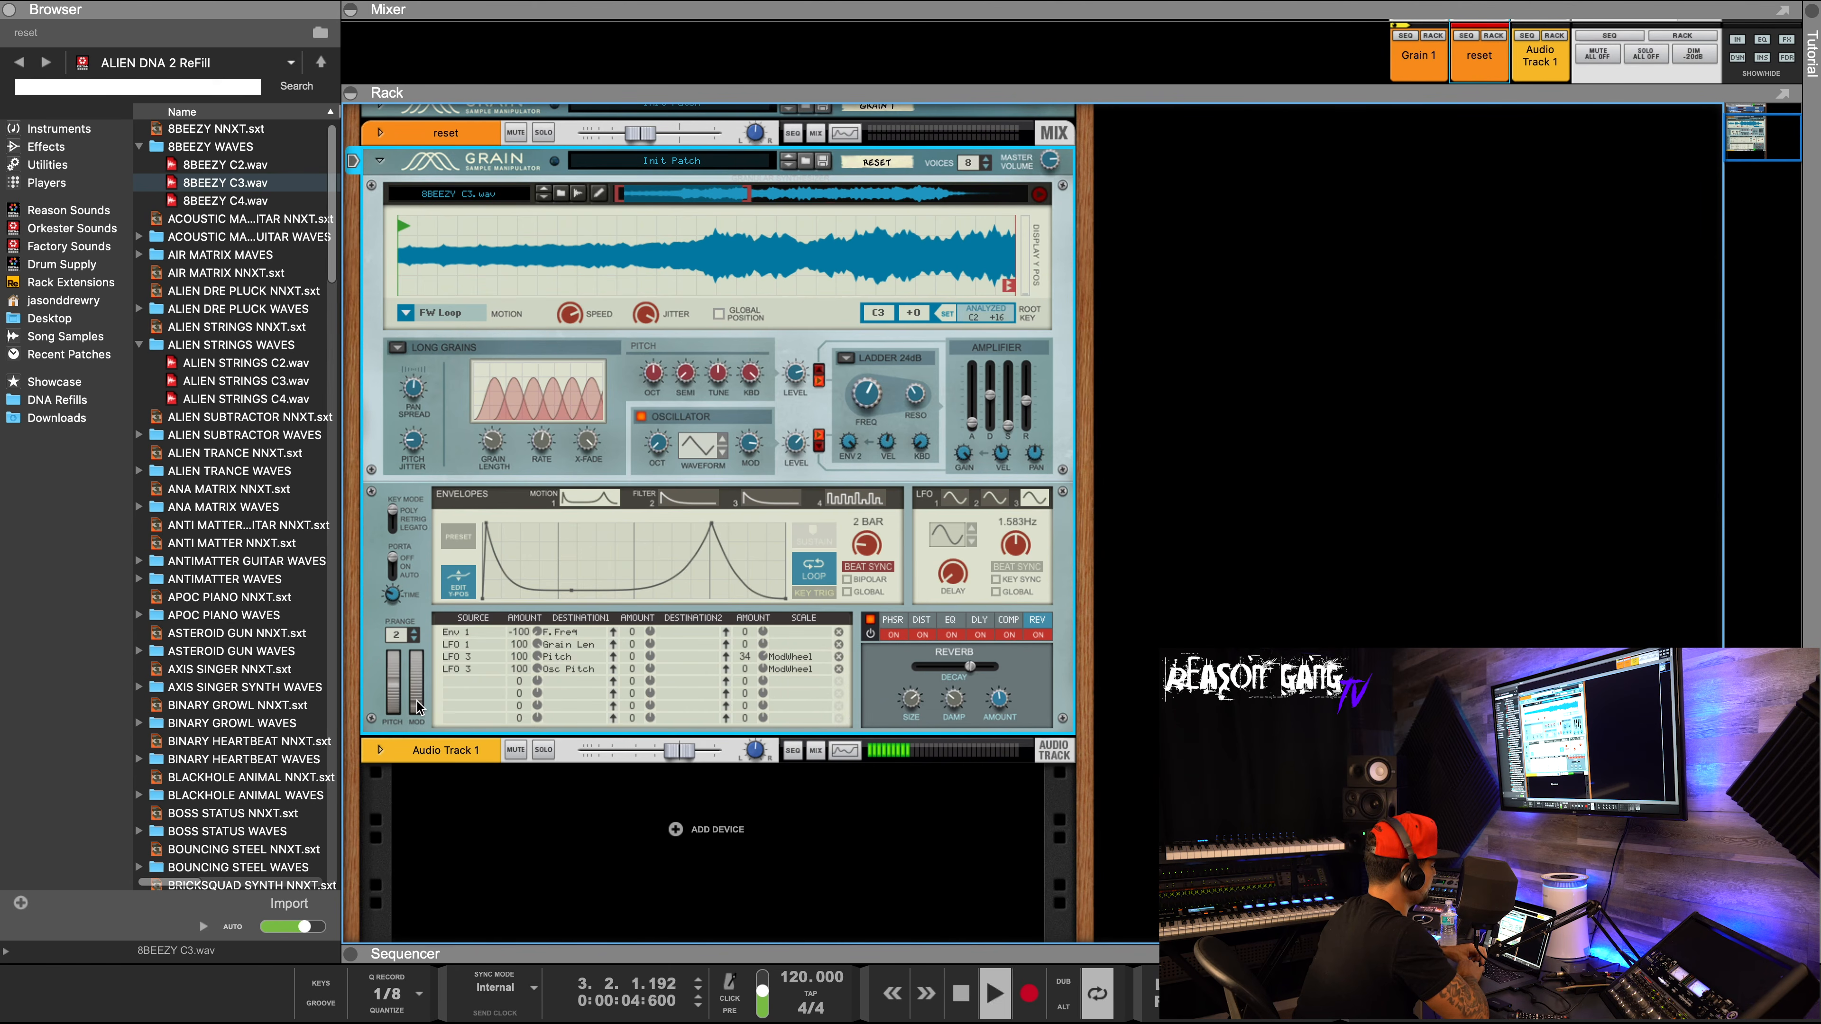
pyautogui.moveTo(416, 698); pyautogui.dragTo(416, 642)
pyautogui.moveTo(764, 671); pyautogui.dragTo(763, 624)
pyautogui.moveTo(420, 665); pyautogui.dragTo(419, 726)
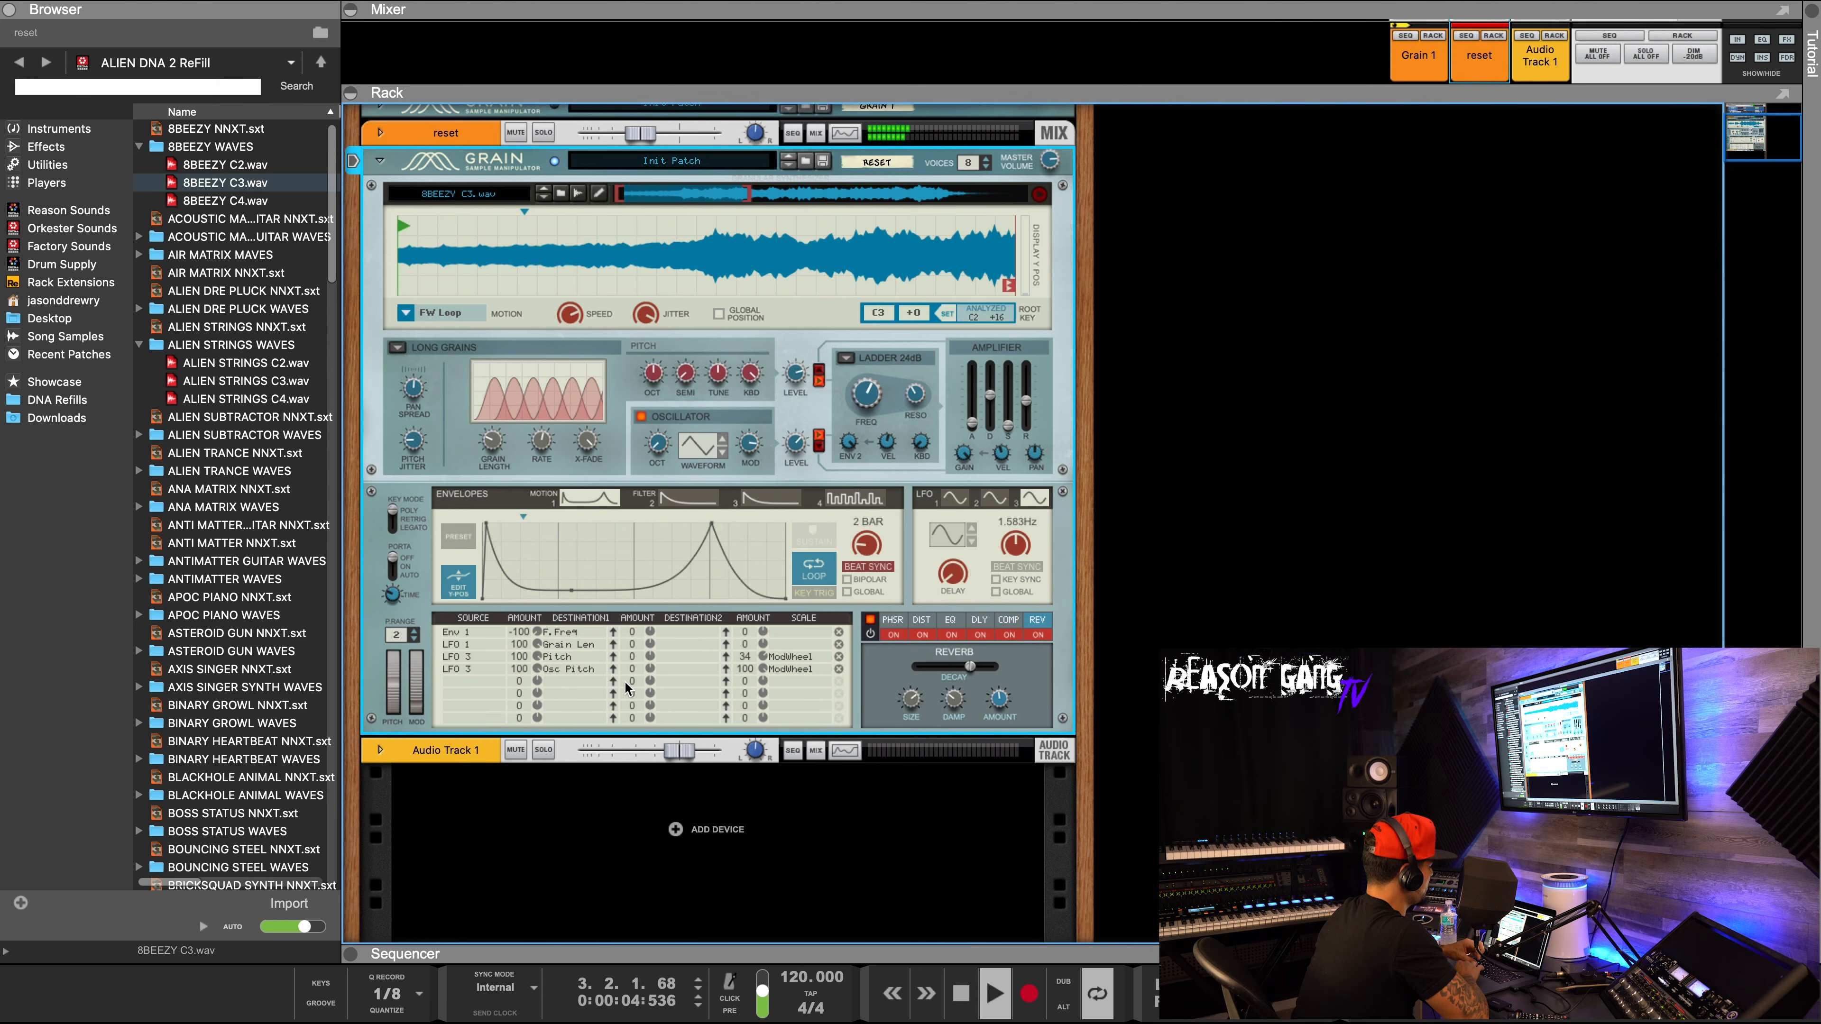
# Try a ModWheel scale amount of -100 on both LFO 3 rows, sweeping the mod wheel up to 100% and back down.
pyautogui.moveTo(764, 667); pyautogui.dragTo(763, 718)
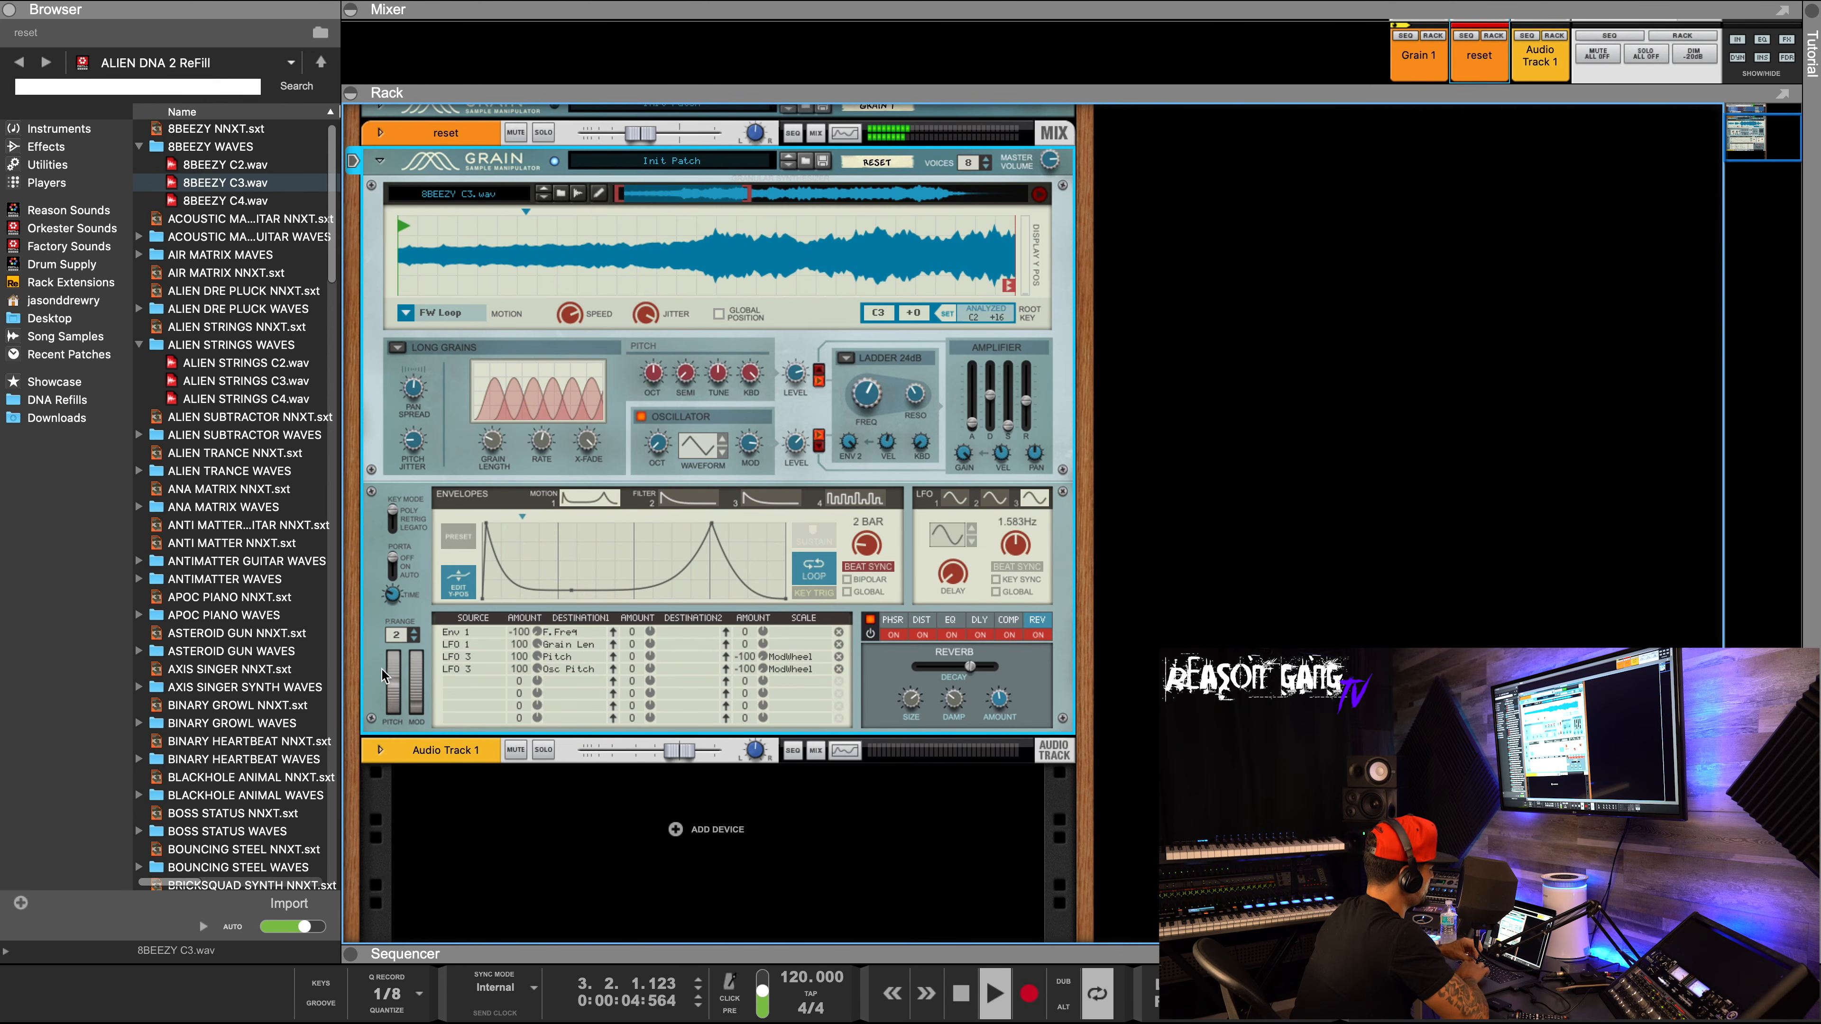
pyautogui.moveTo(416, 705); pyautogui.dragTo(423, 648)
pyautogui.moveTo(414, 661)
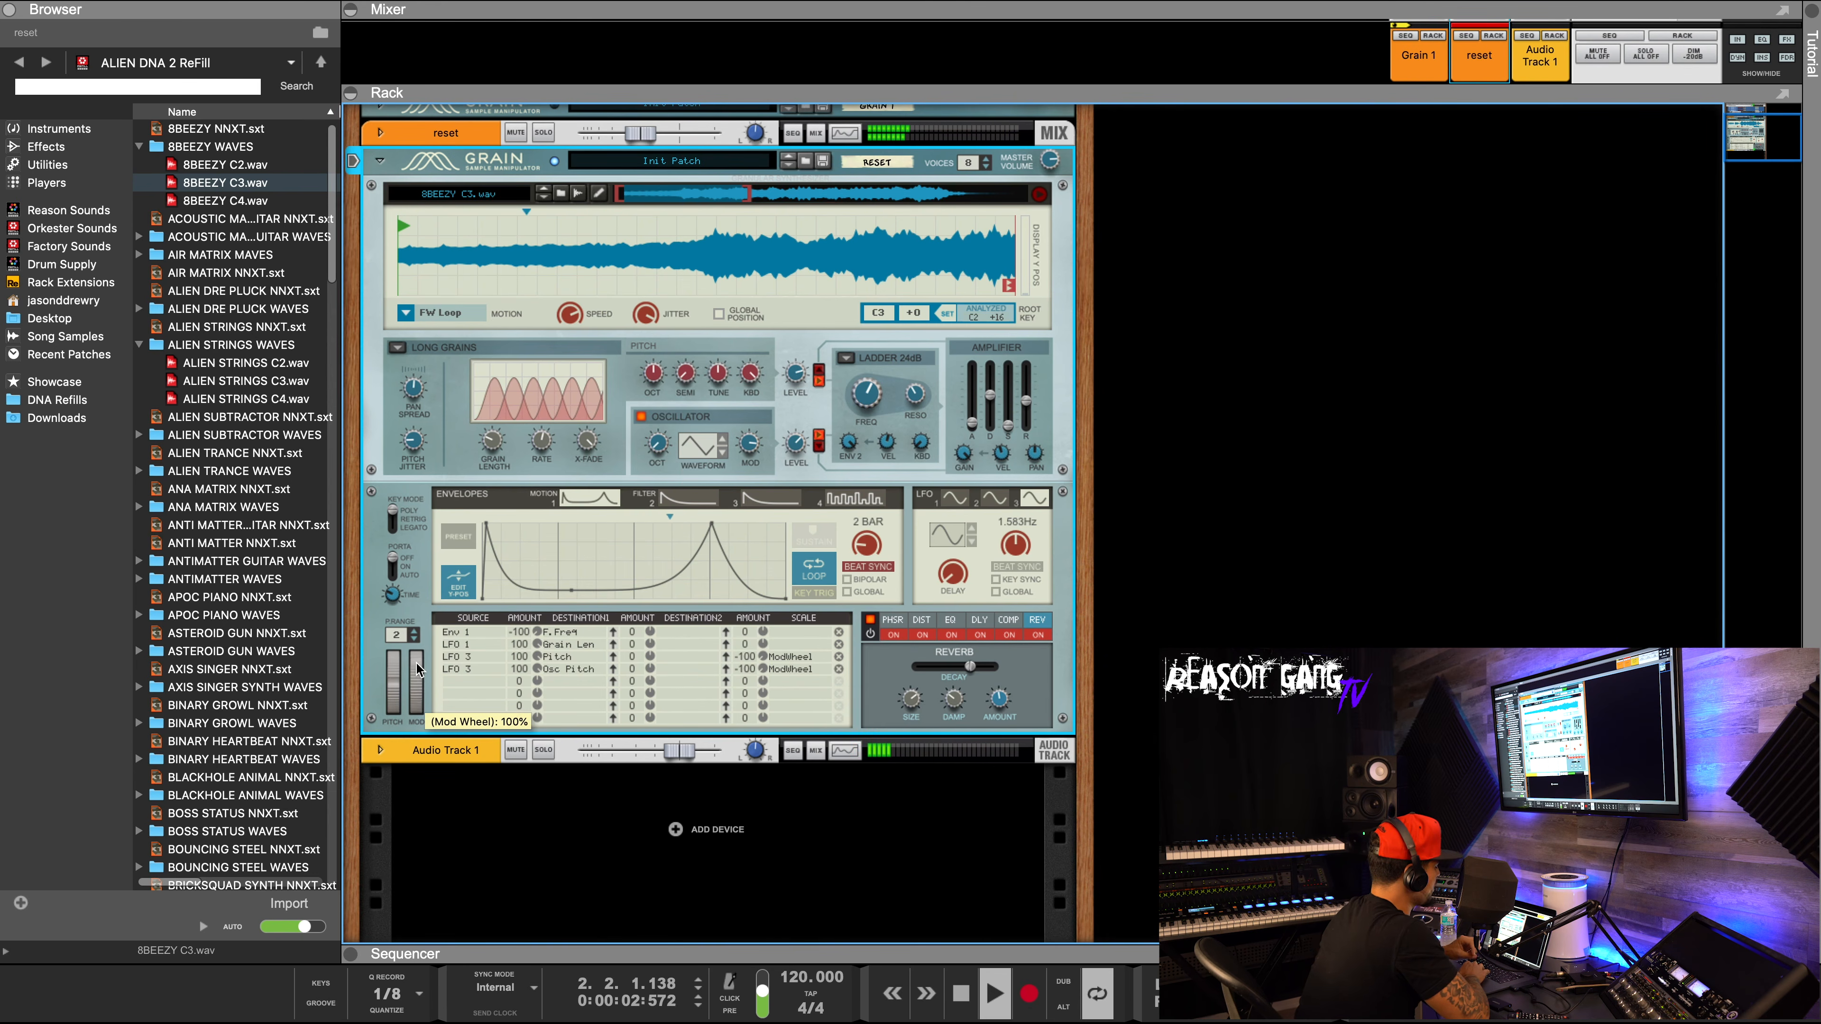
pyautogui.moveTo(416, 668); pyautogui.dragTo(417, 728)
# Set the ModWheel scale amount of both LFO 3 rows to 100, audition with the mod wheel, and stop playback.
pyautogui.moveTo(745, 660); pyautogui.dragTo(745, 342)
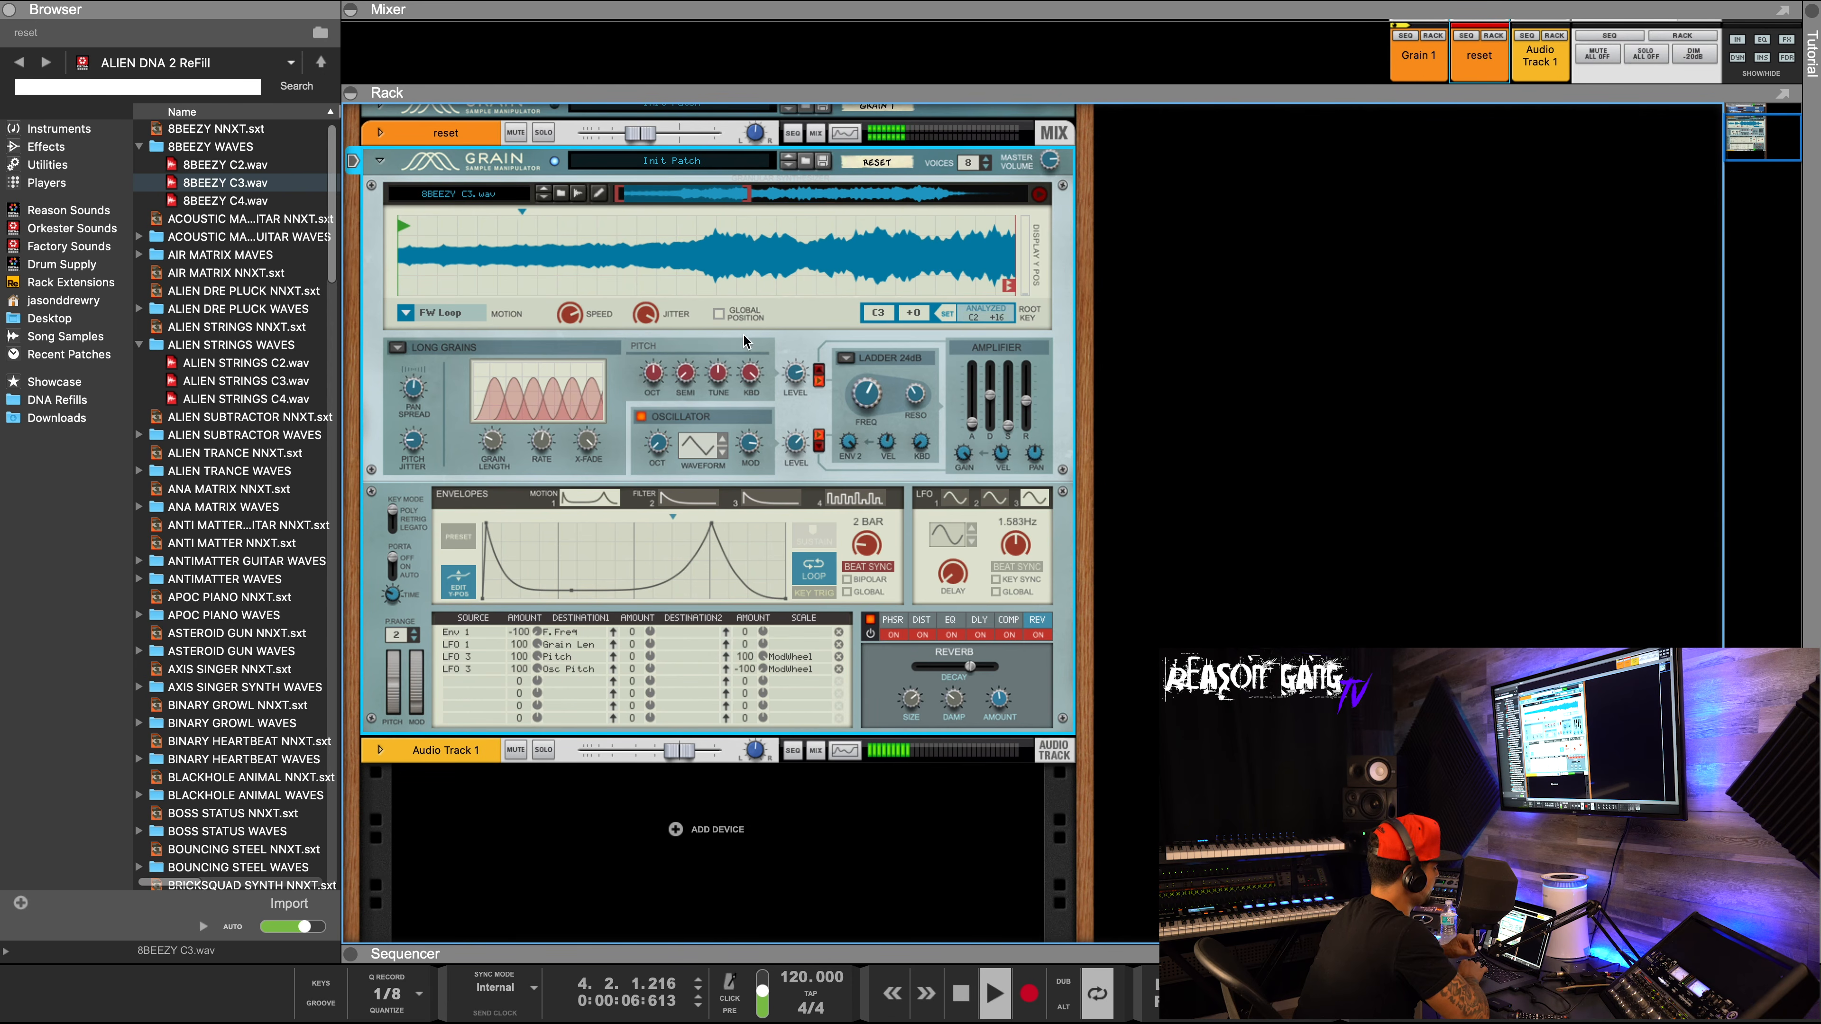
pyautogui.moveTo(744, 670); pyautogui.dragTo(731, 96)
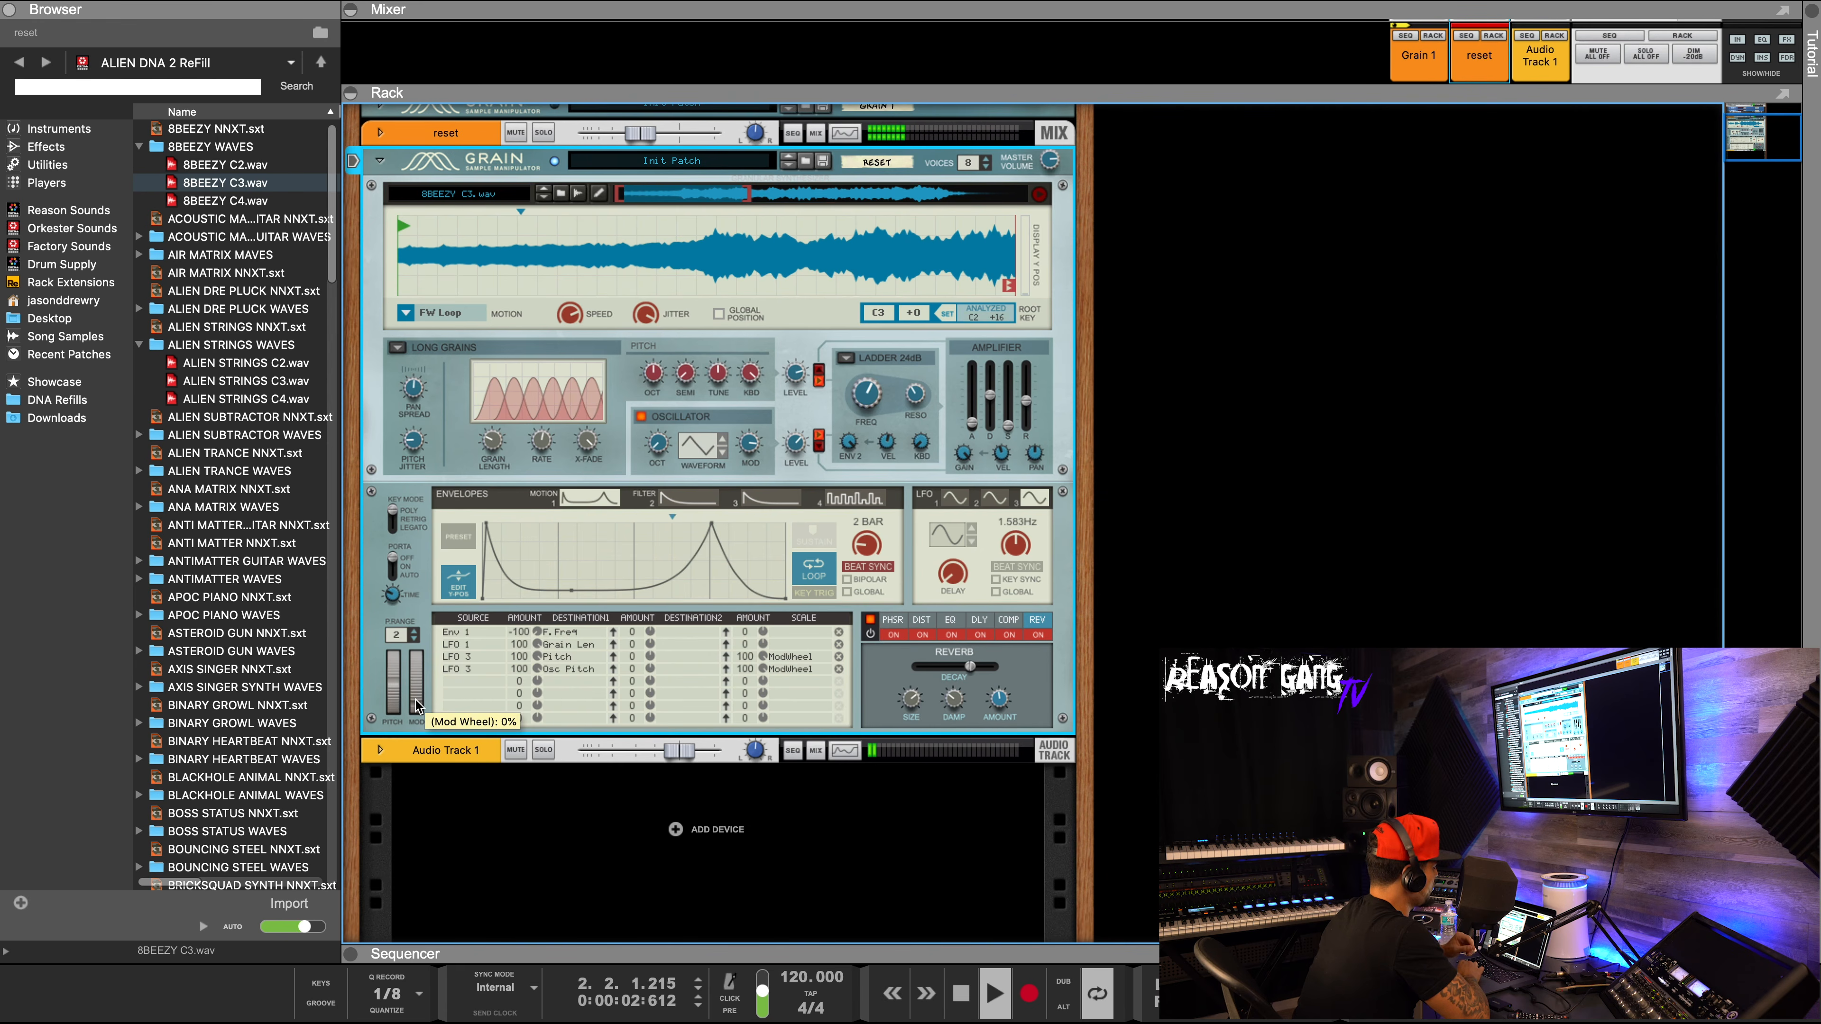
pyautogui.moveTo(416, 707); pyautogui.dragTo(419, 648)
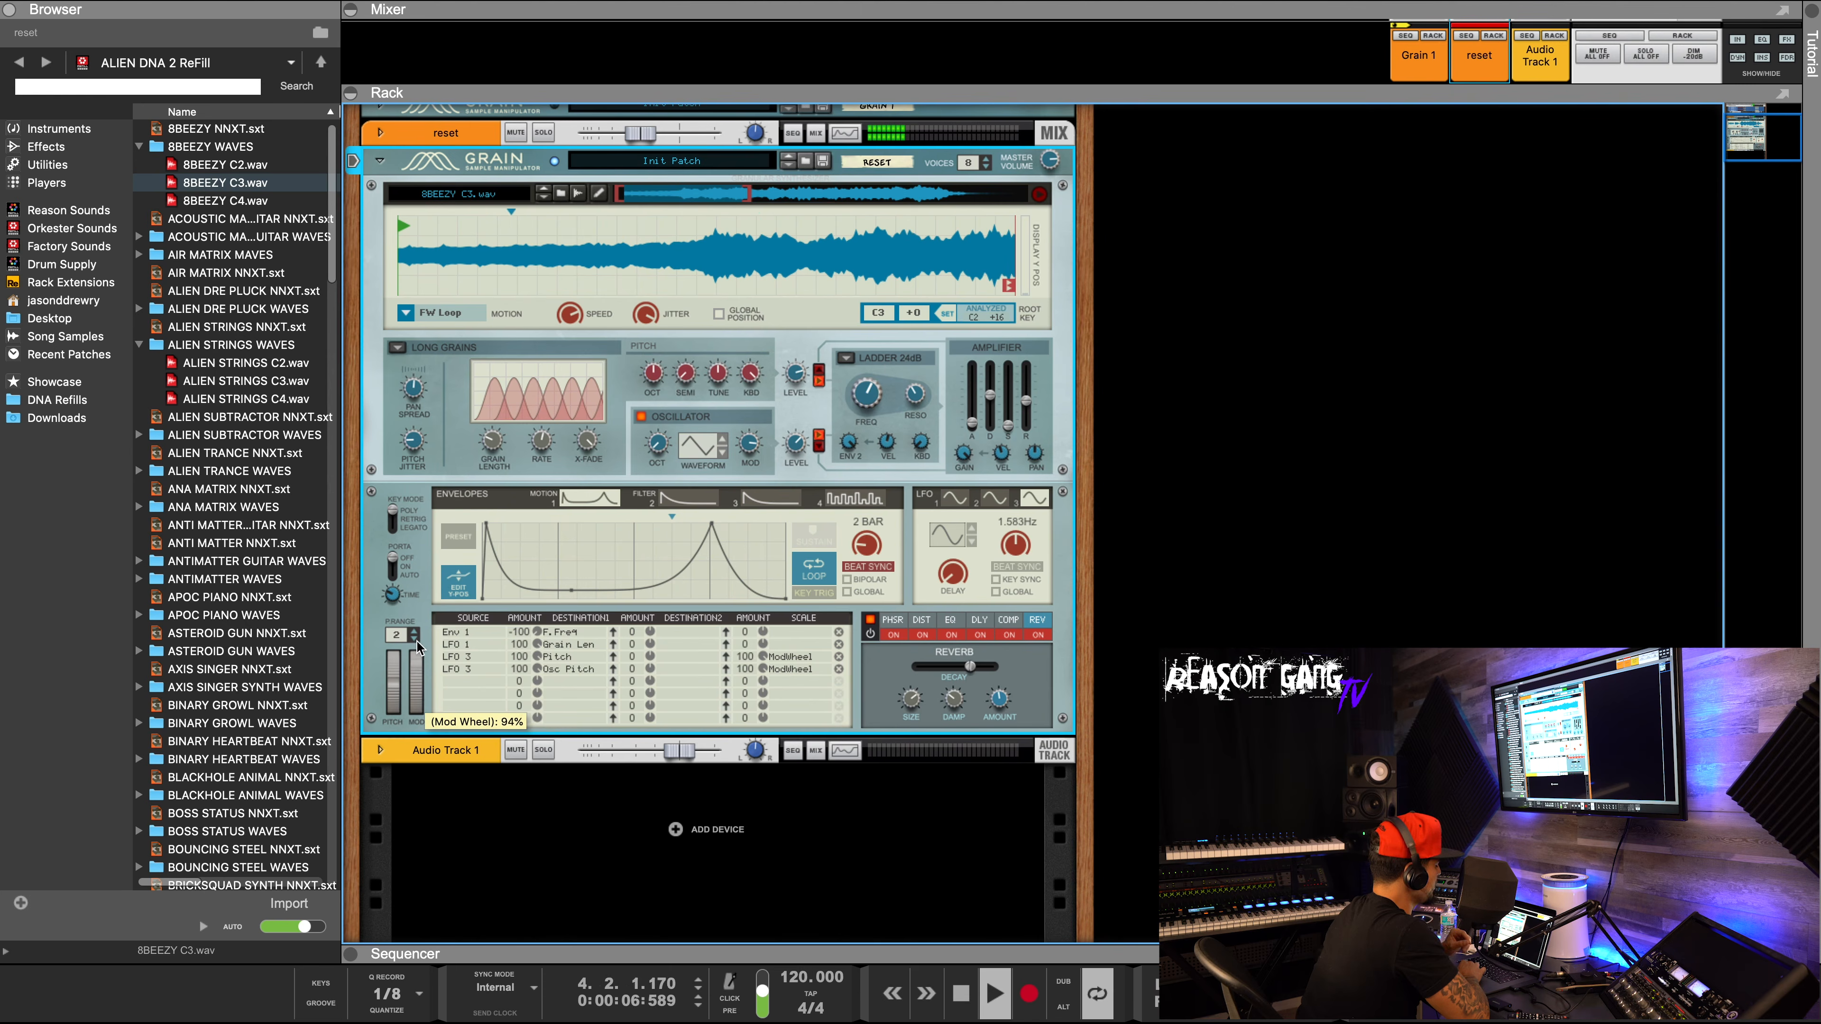
pyautogui.press('space')
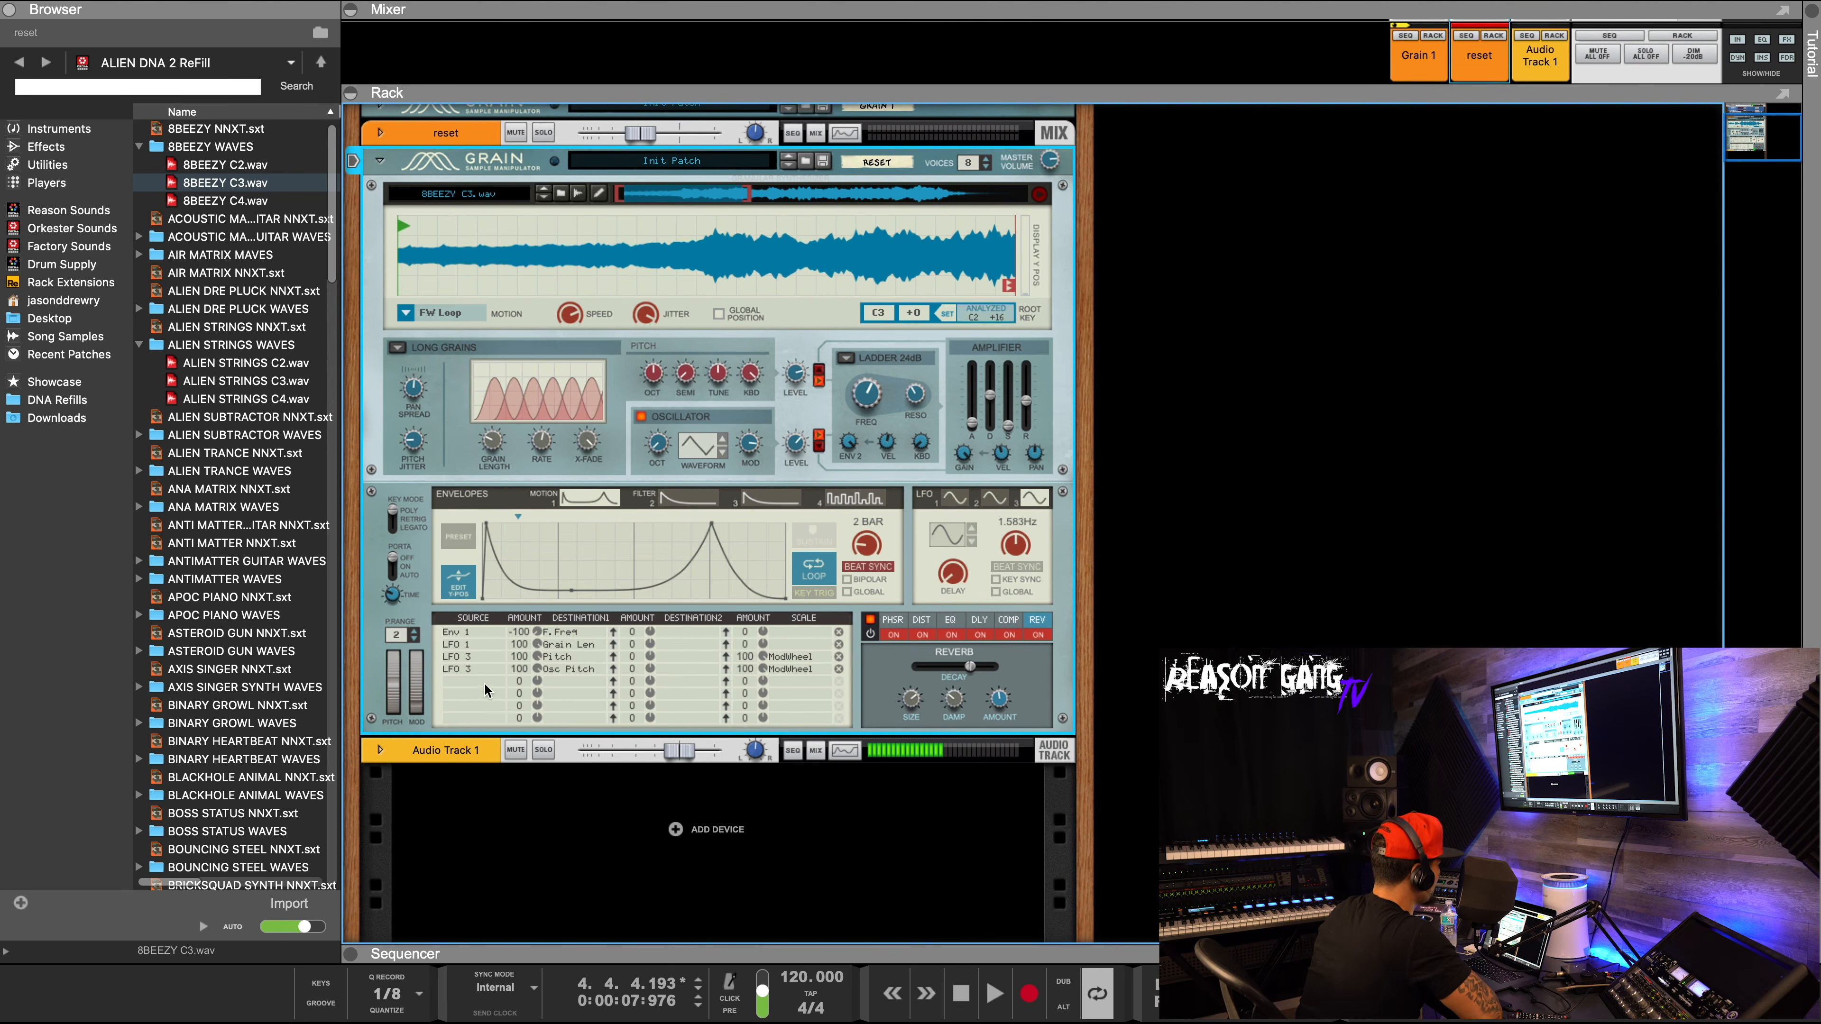
# Add a sixth modulation row with ModWheel as the source, Start Position as the destination, and an amount of 100.
pyautogui.click(478, 694)
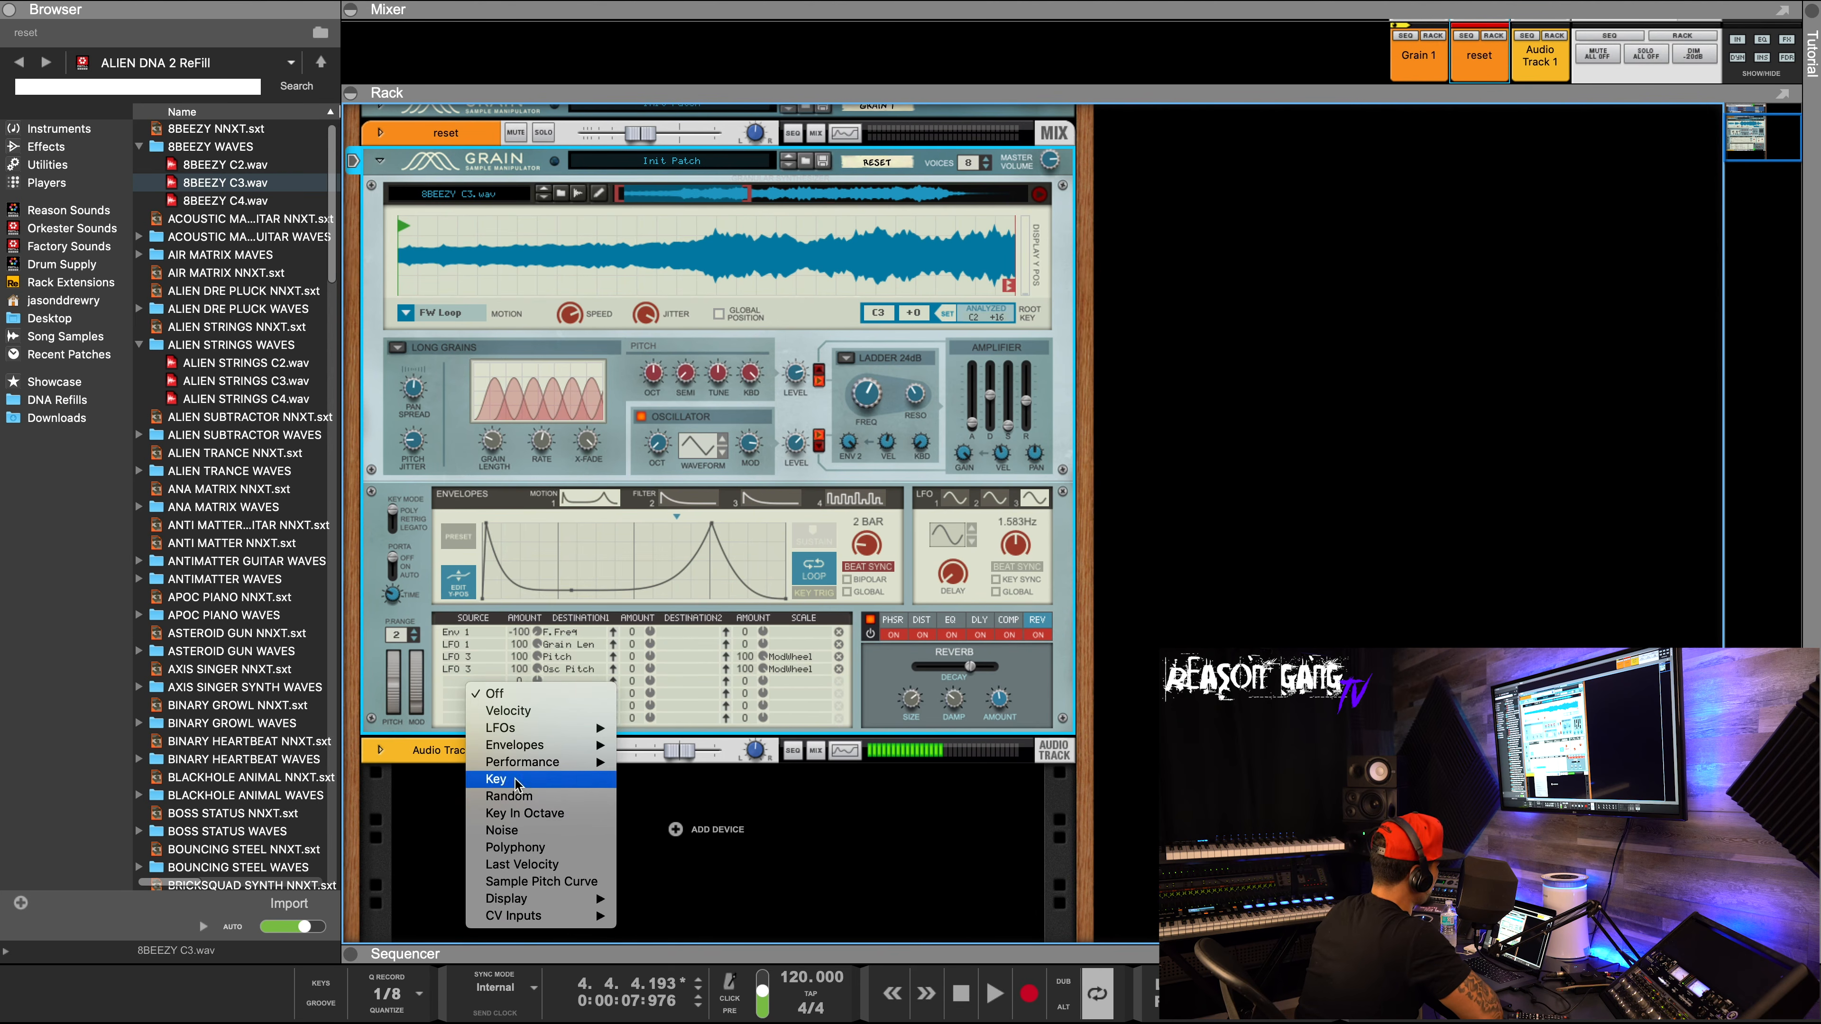
pyautogui.click(635, 764)
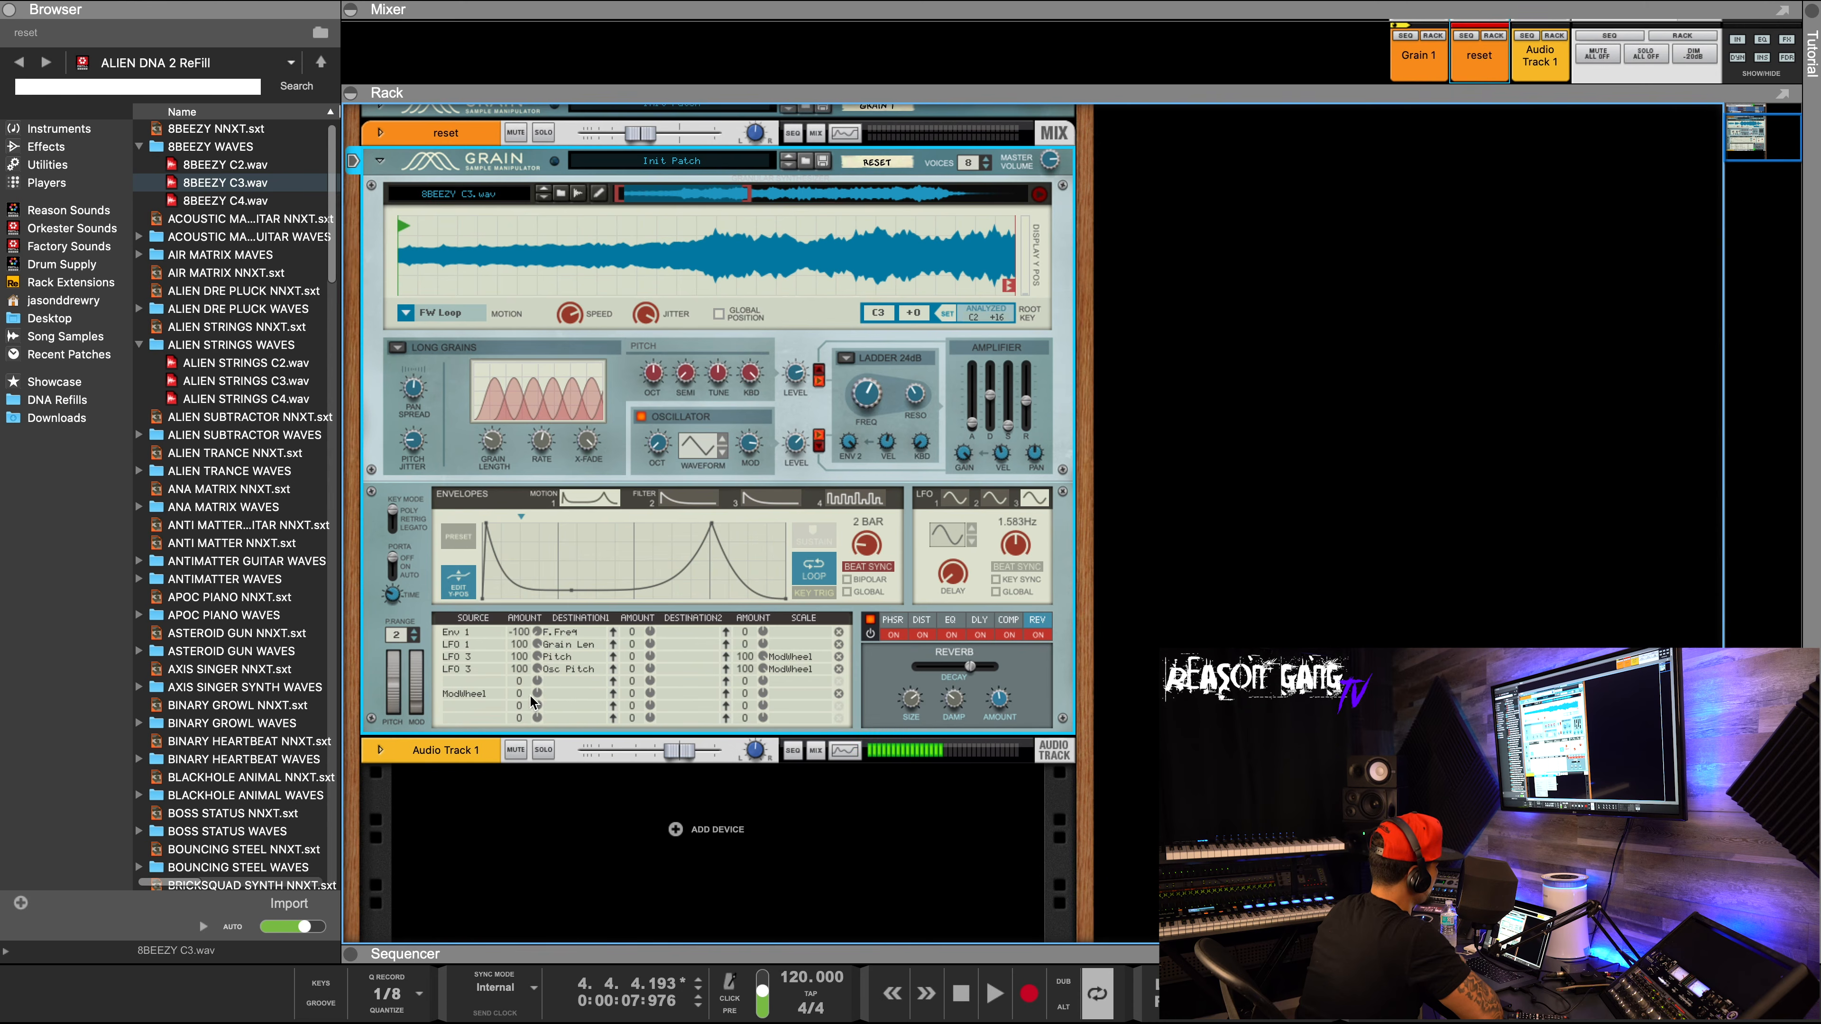
pyautogui.click(565, 695)
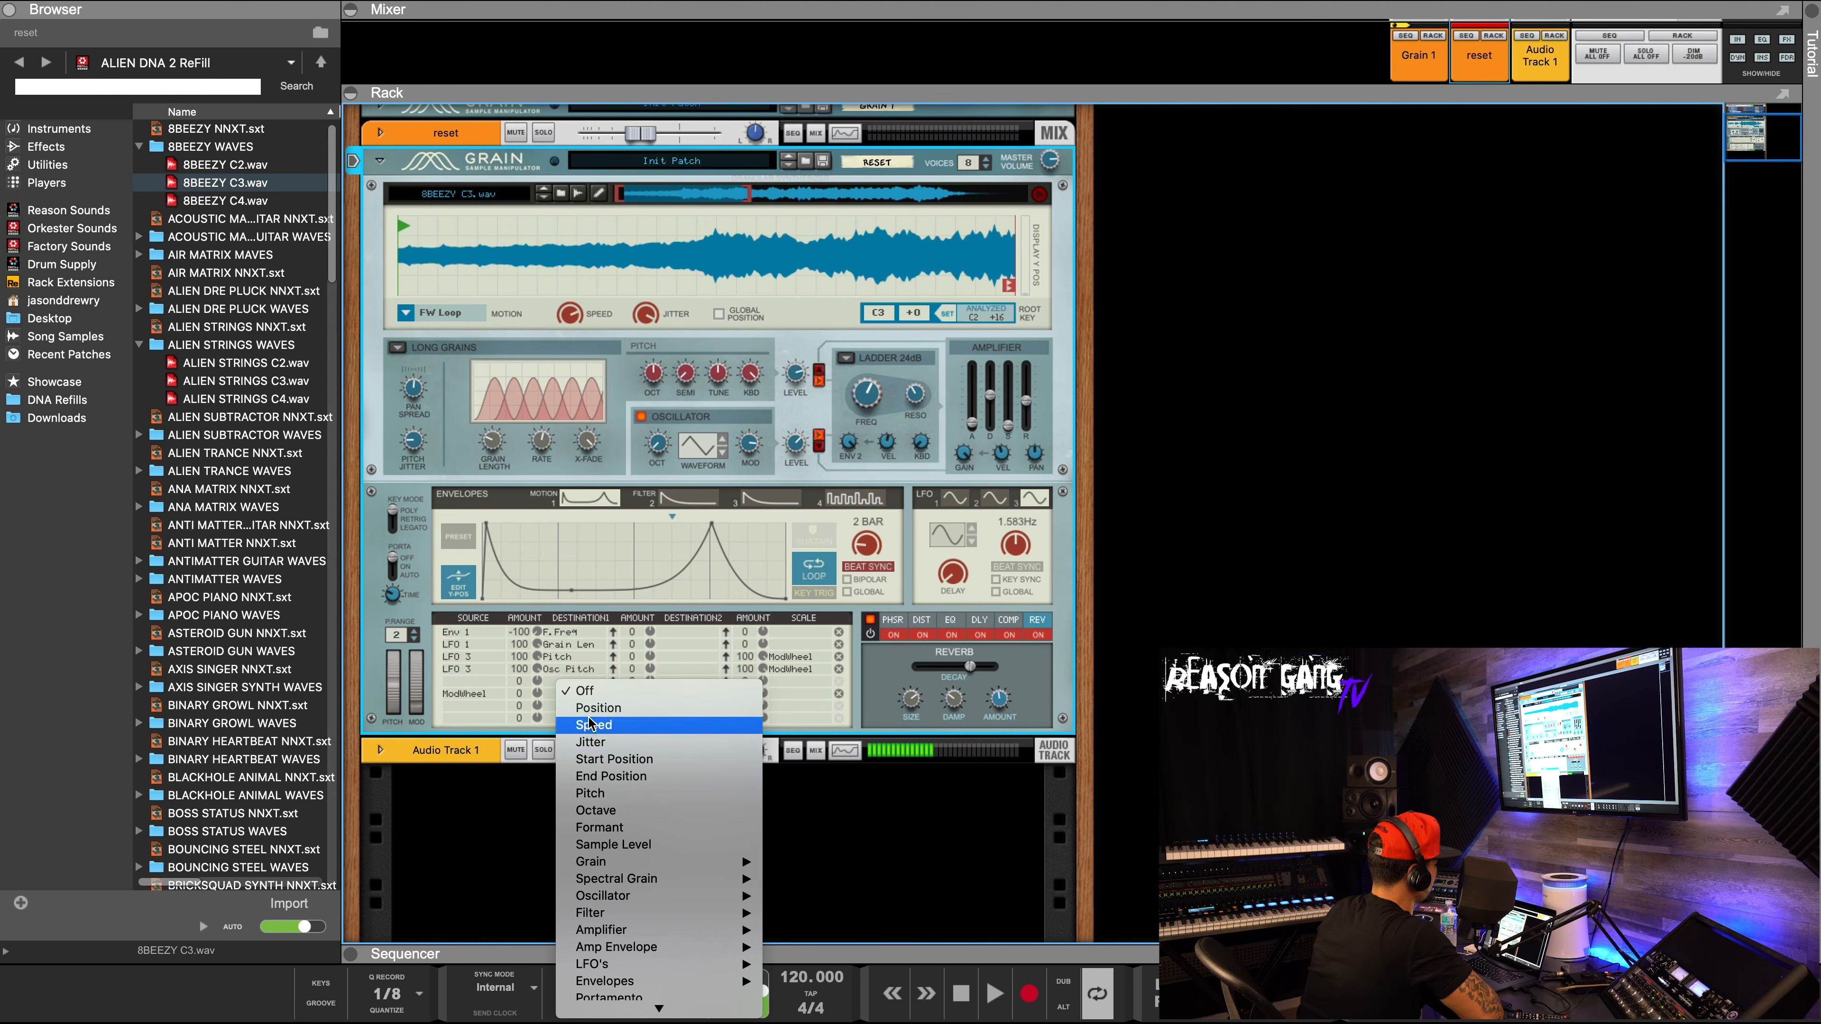
pyautogui.click(595, 759)
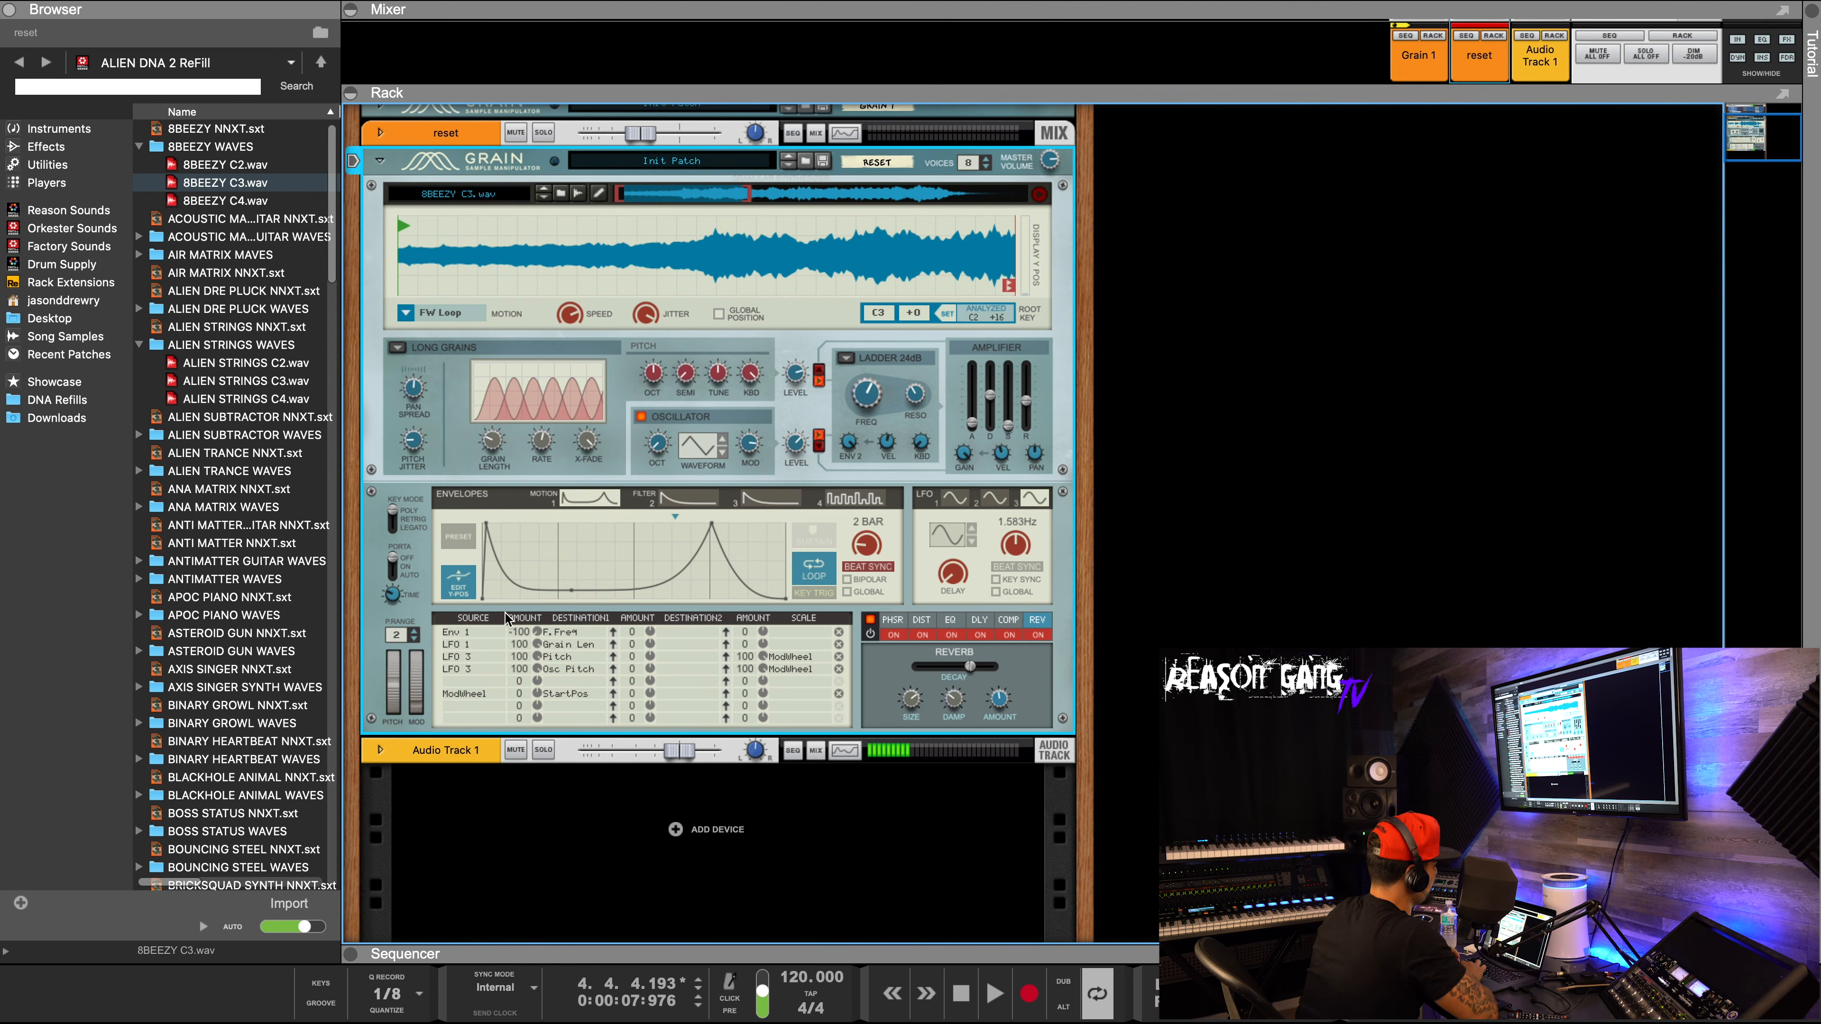
pyautogui.moveTo(519, 694); pyautogui.dragTo(530, 106)
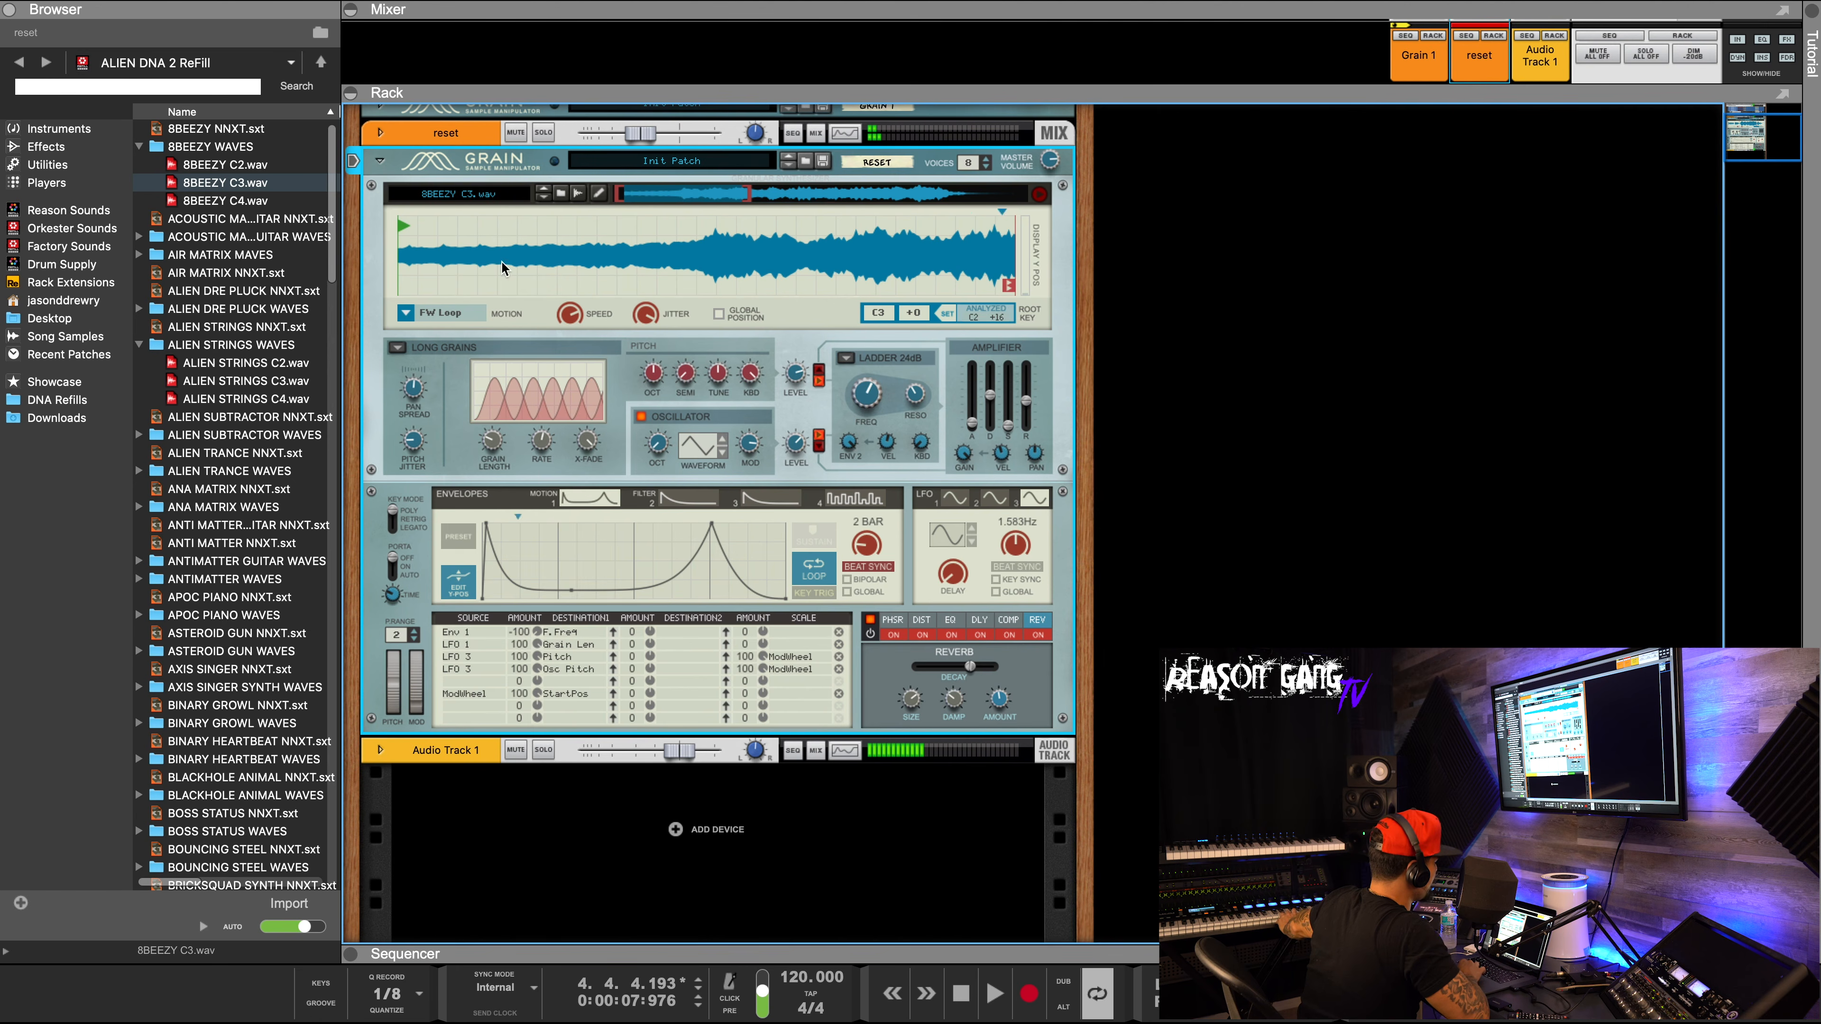
# Change the ModWheel row's destination to Reverb Decay and audition it by moving the mod wheel.
pyautogui.click(566, 695)
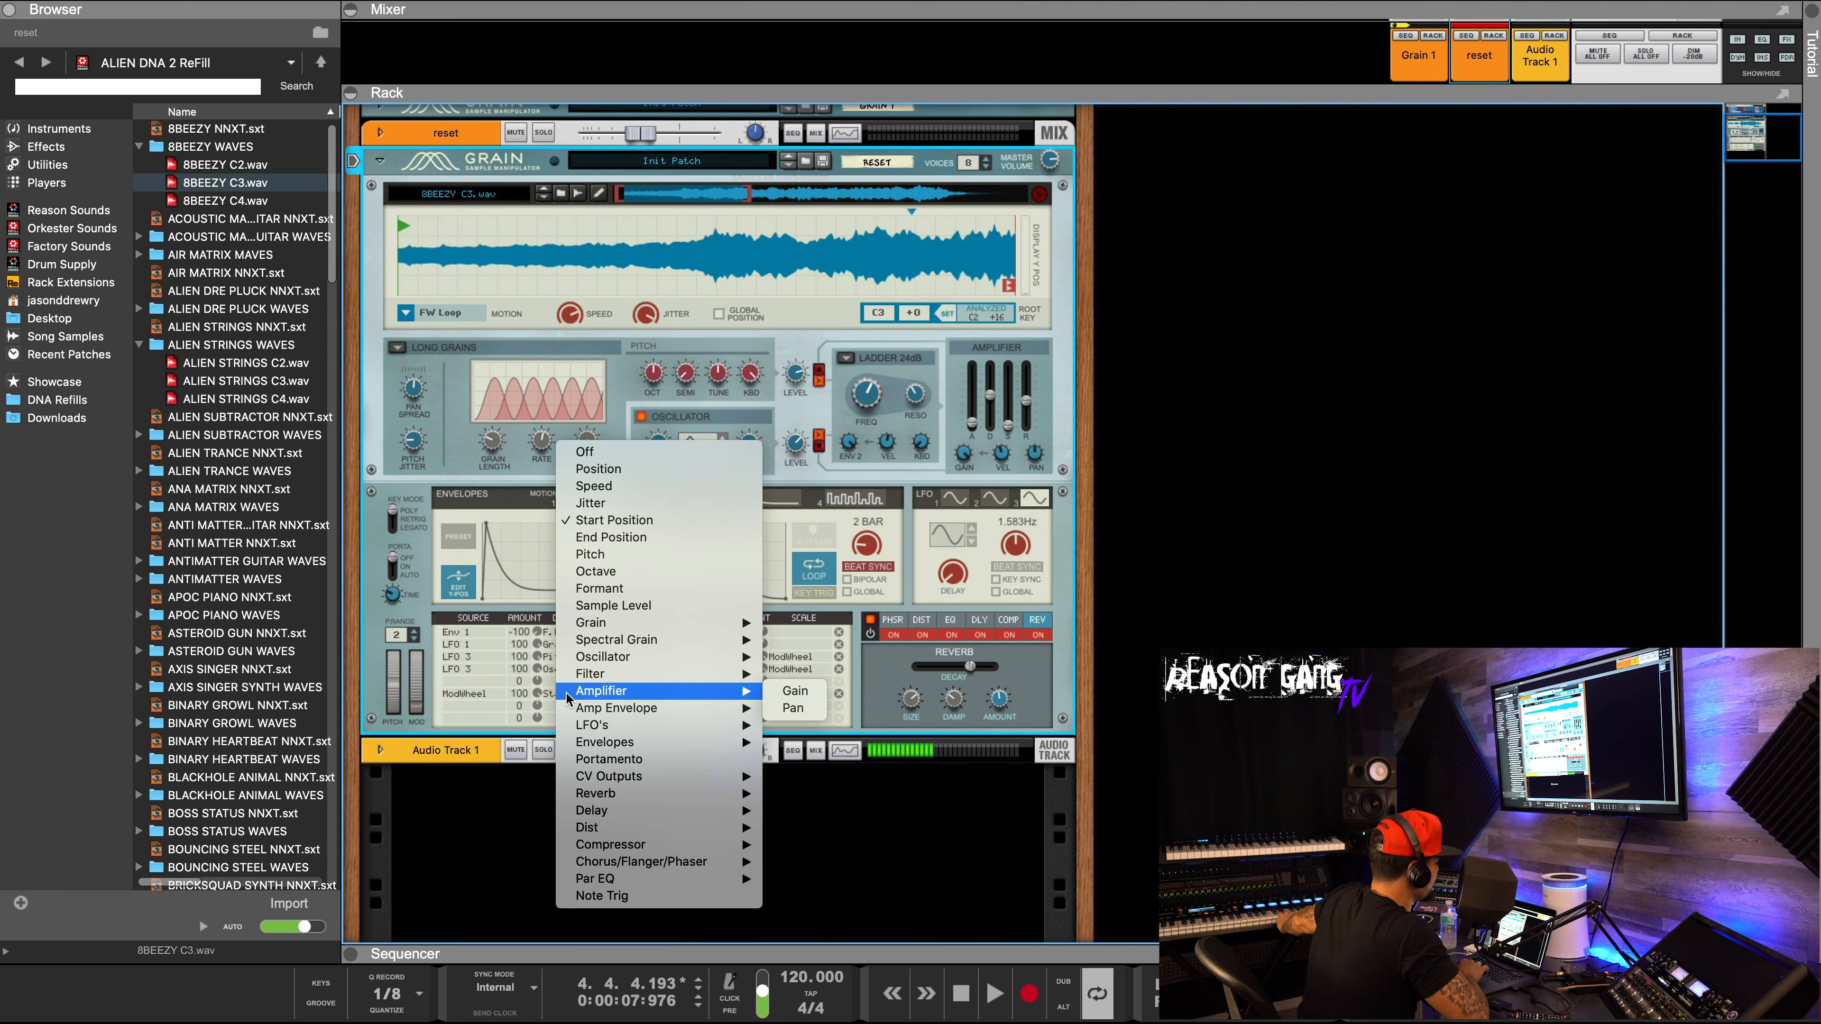
pyautogui.moveTo(585, 664)
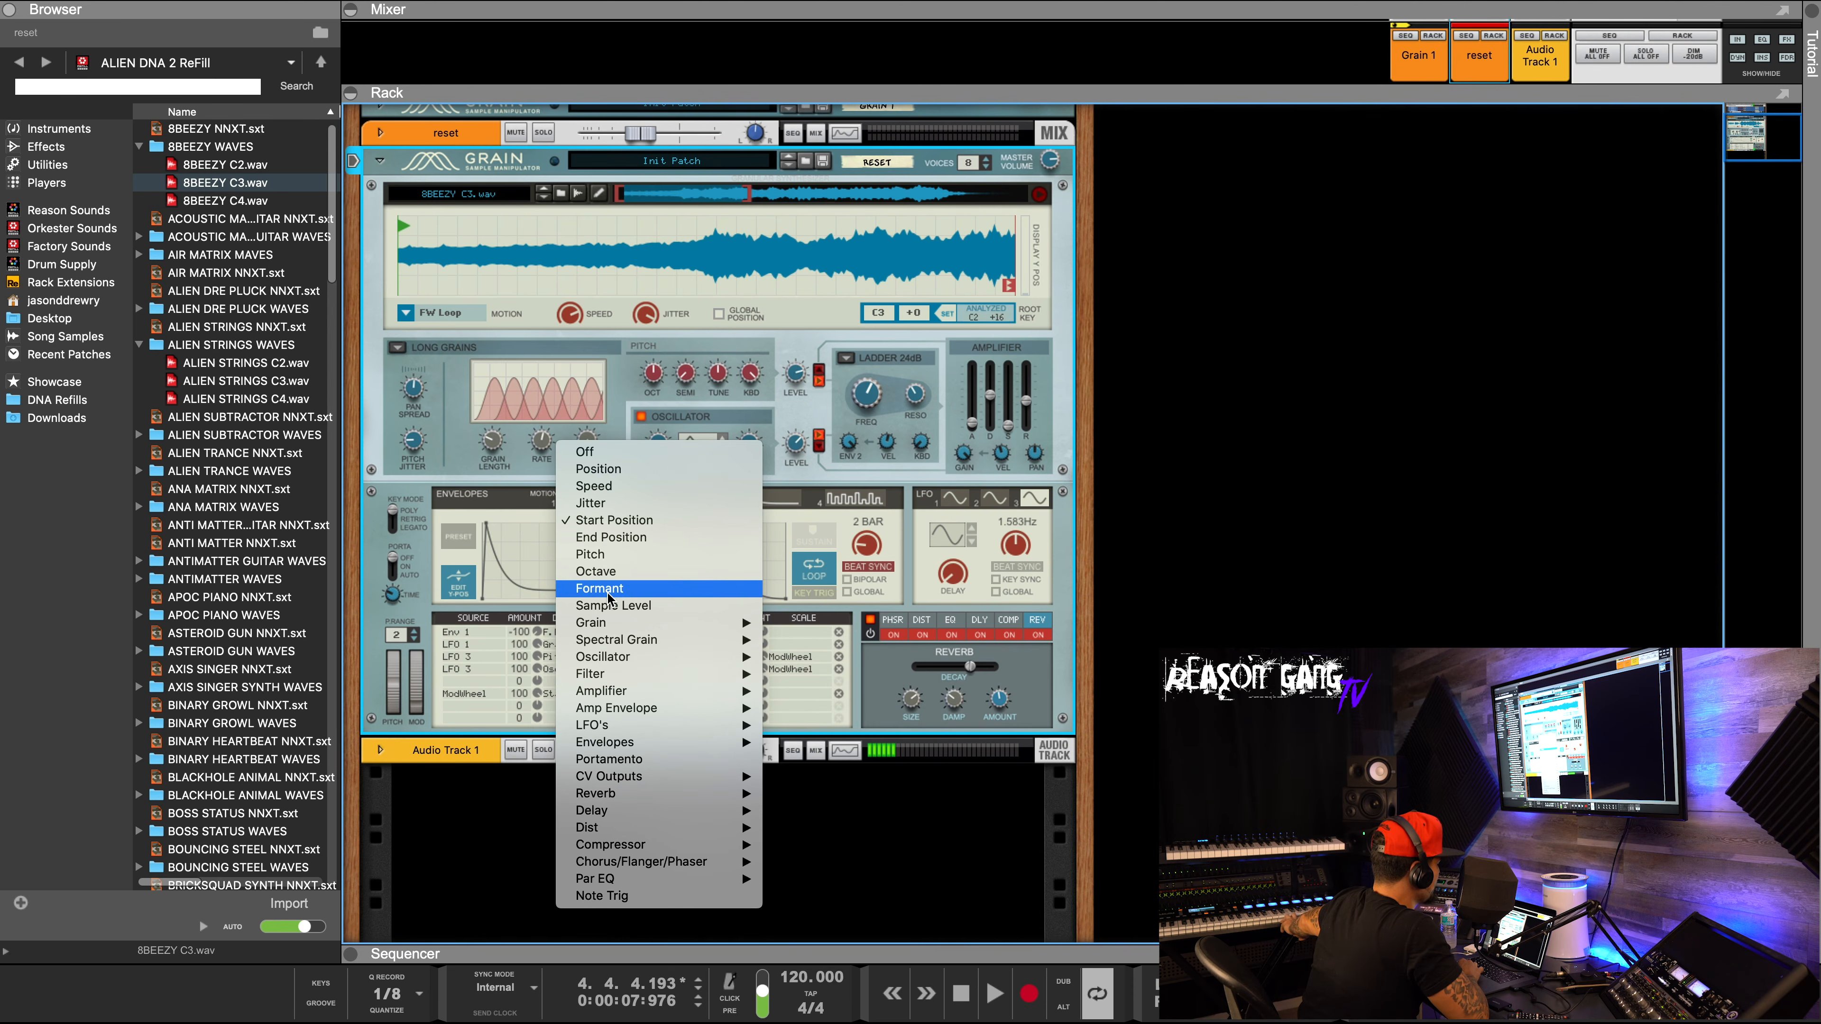
pyautogui.moveTo(673, 795)
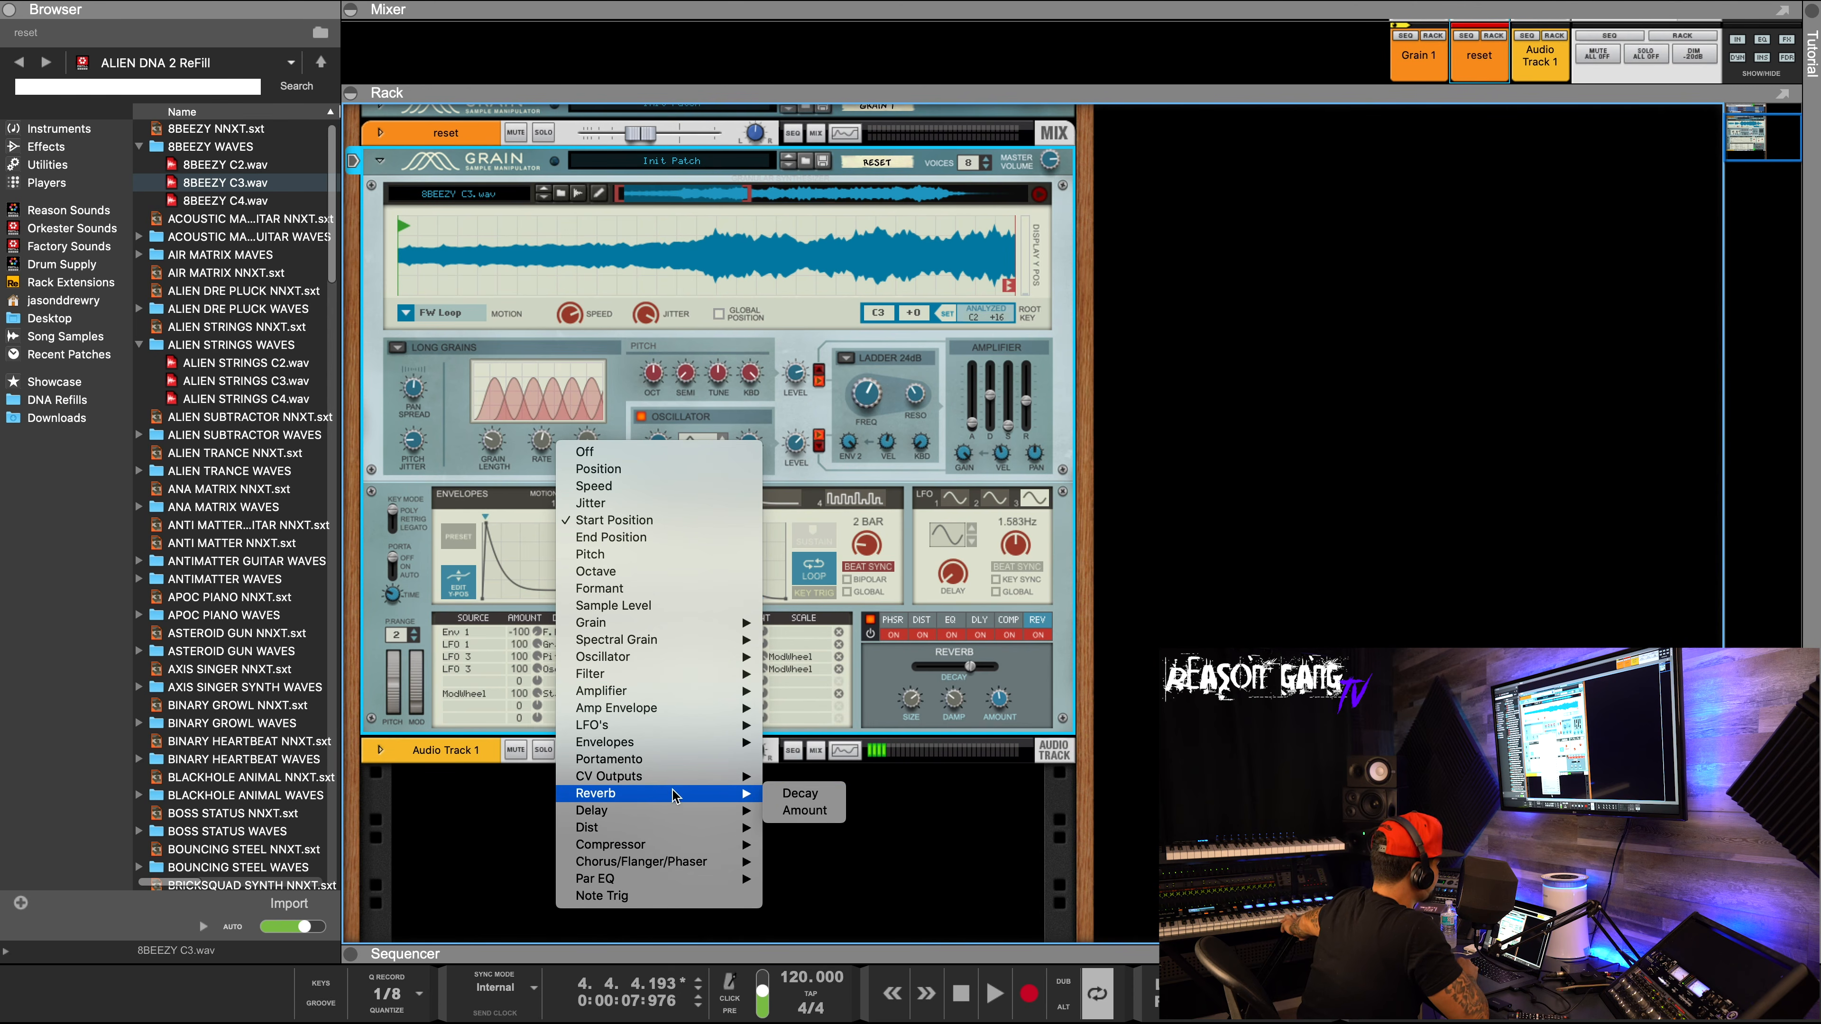
pyautogui.click(801, 793)
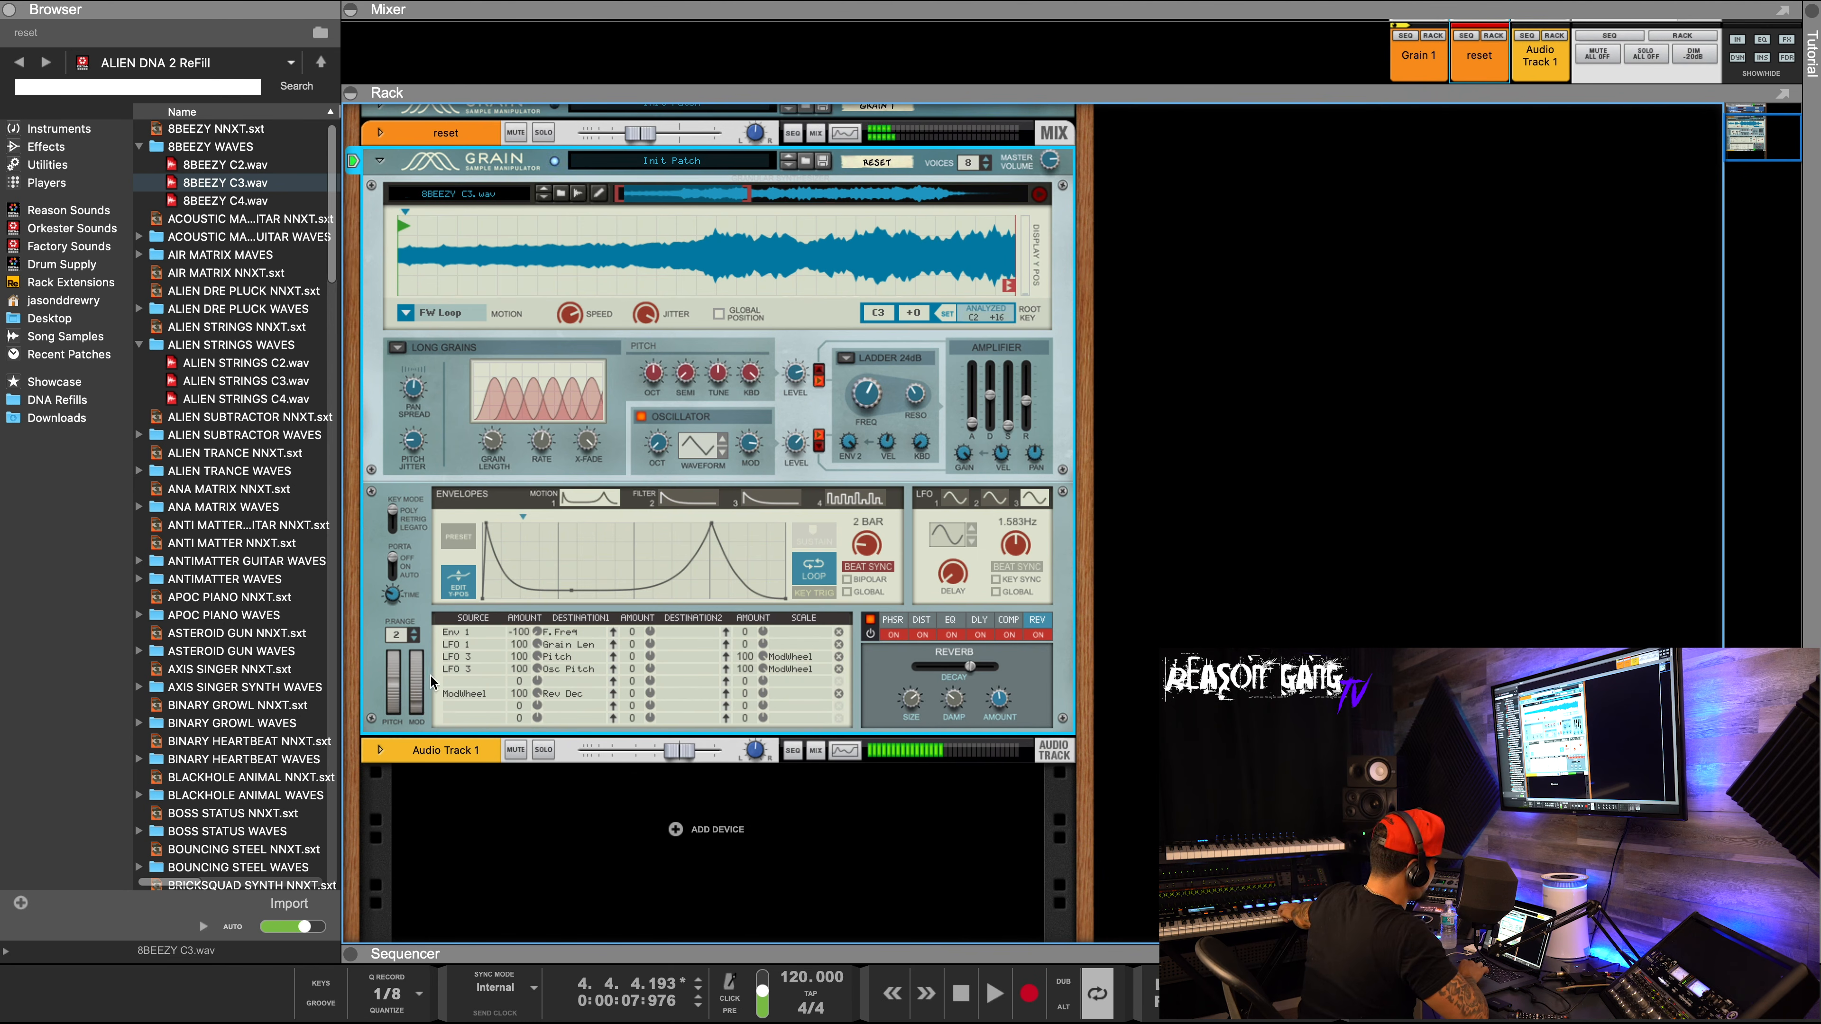
pyautogui.moveTo(415, 698)
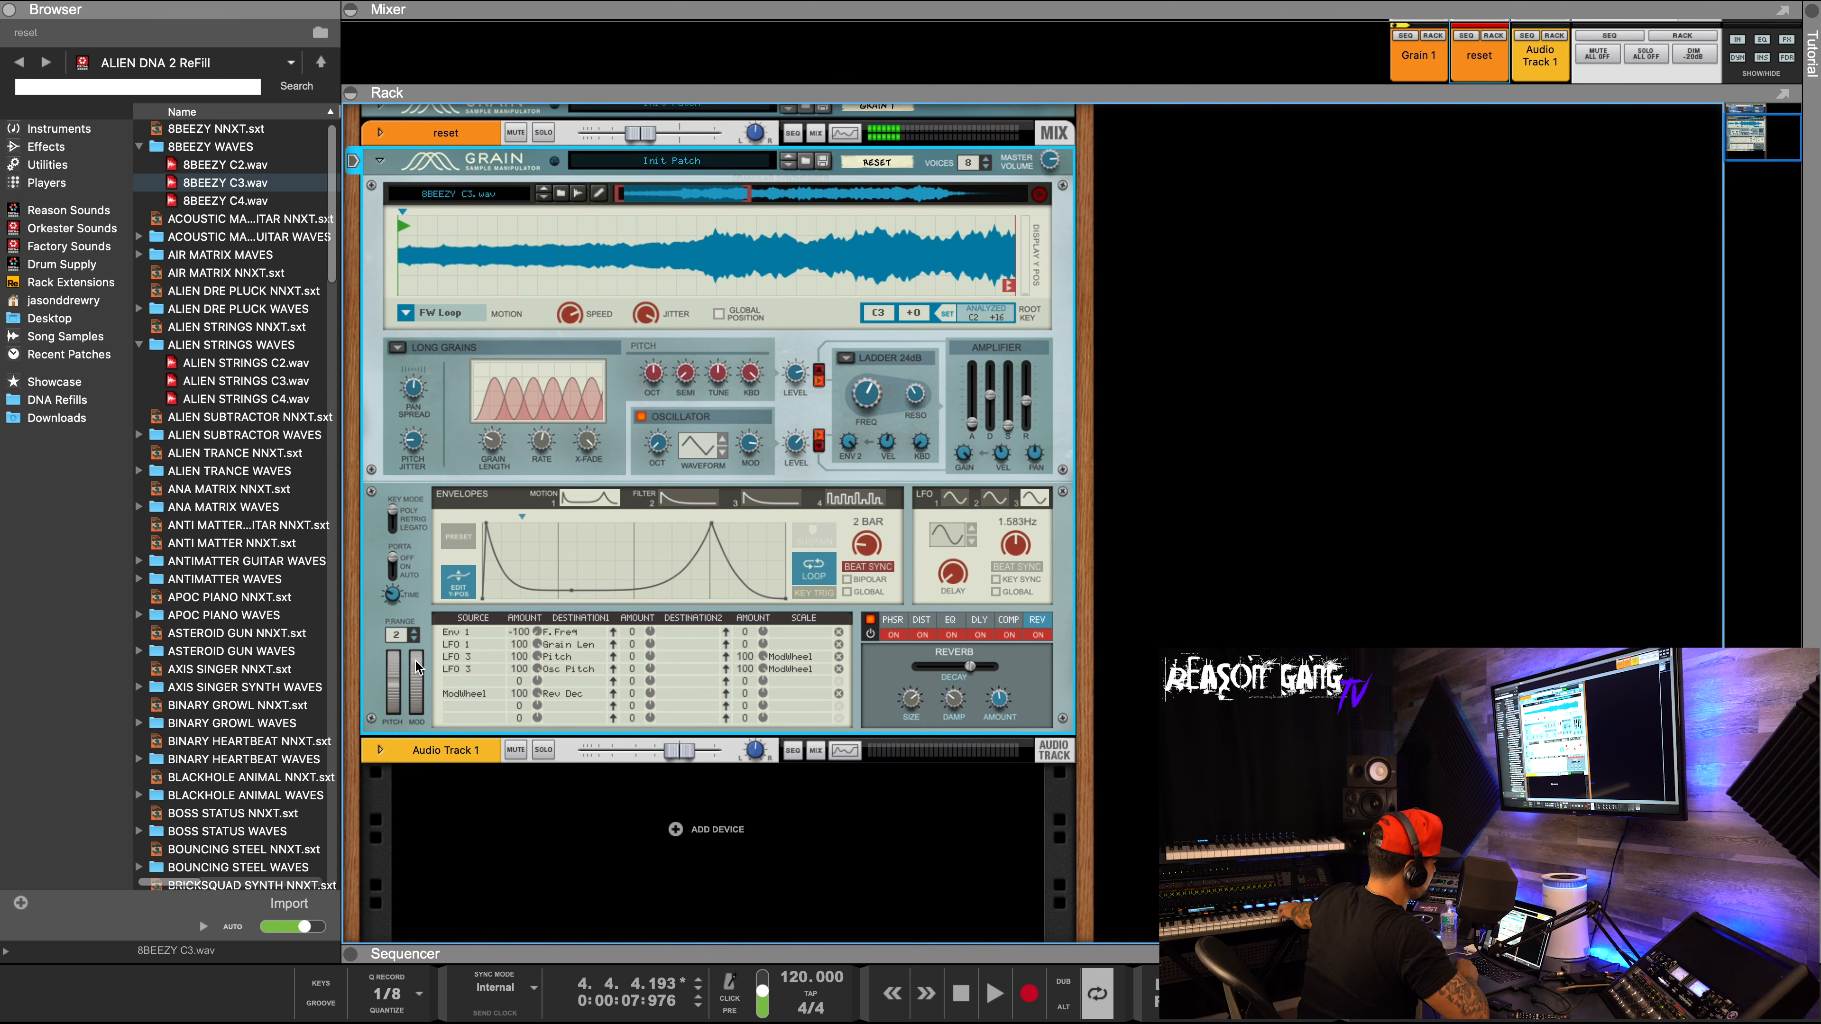
pyautogui.moveTo(415, 659); pyautogui.dragTo(412, 621)
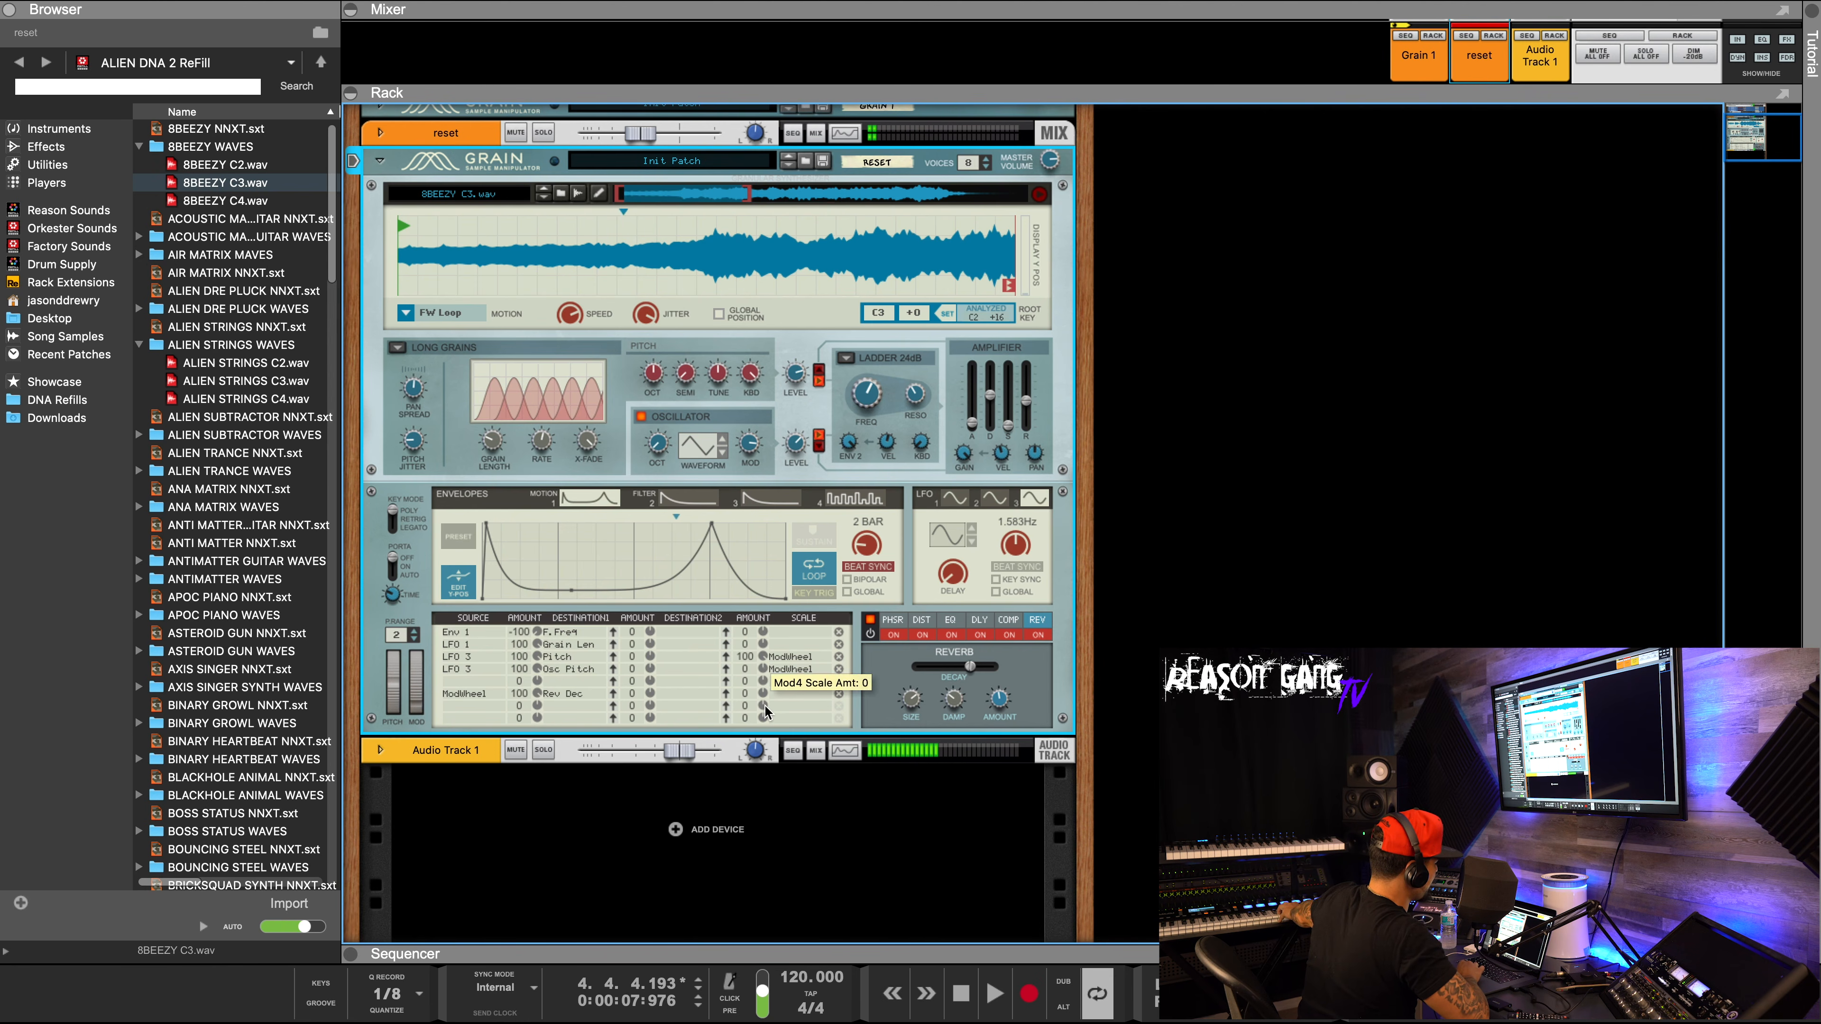
# Set the ModWheel scale amounts of both LFO 3 rows to 0, clear these two rows, and check the mod wheel at 100%.
pyautogui.moveTo(766, 657); pyautogui.dragTo(769, 695)
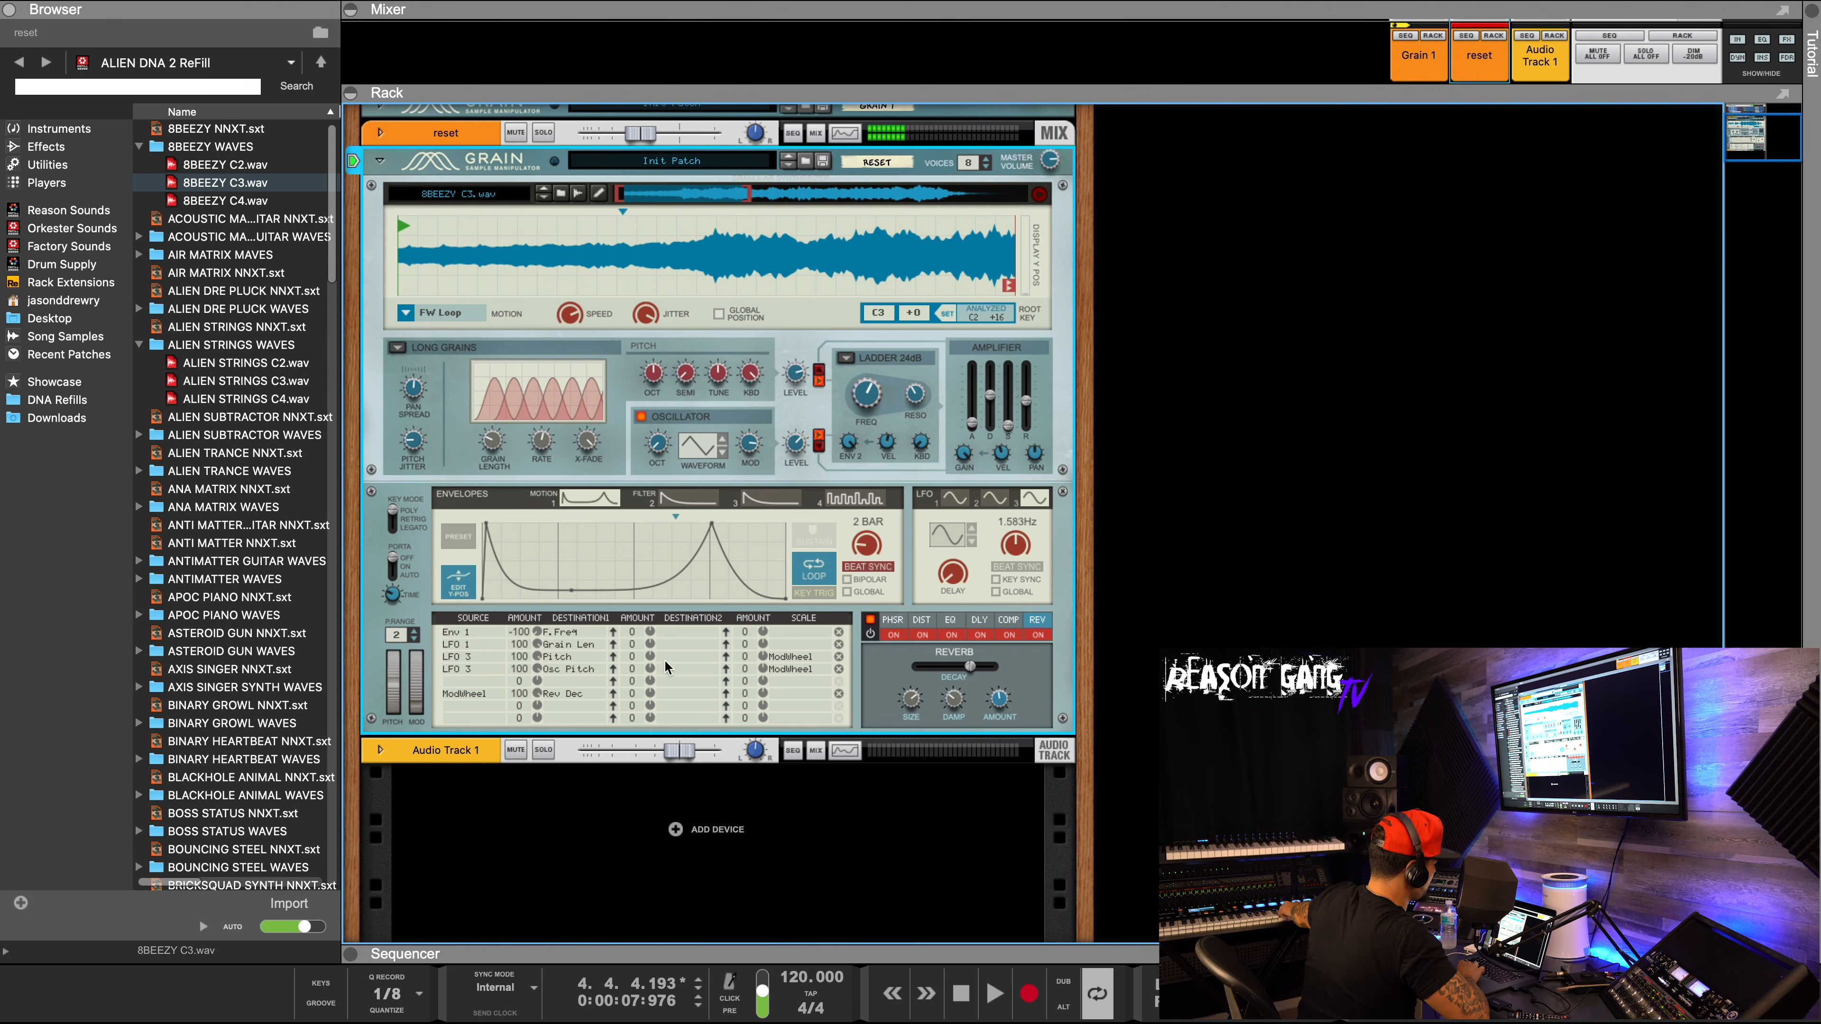
pyautogui.click(839, 656)
pyautogui.click(839, 668)
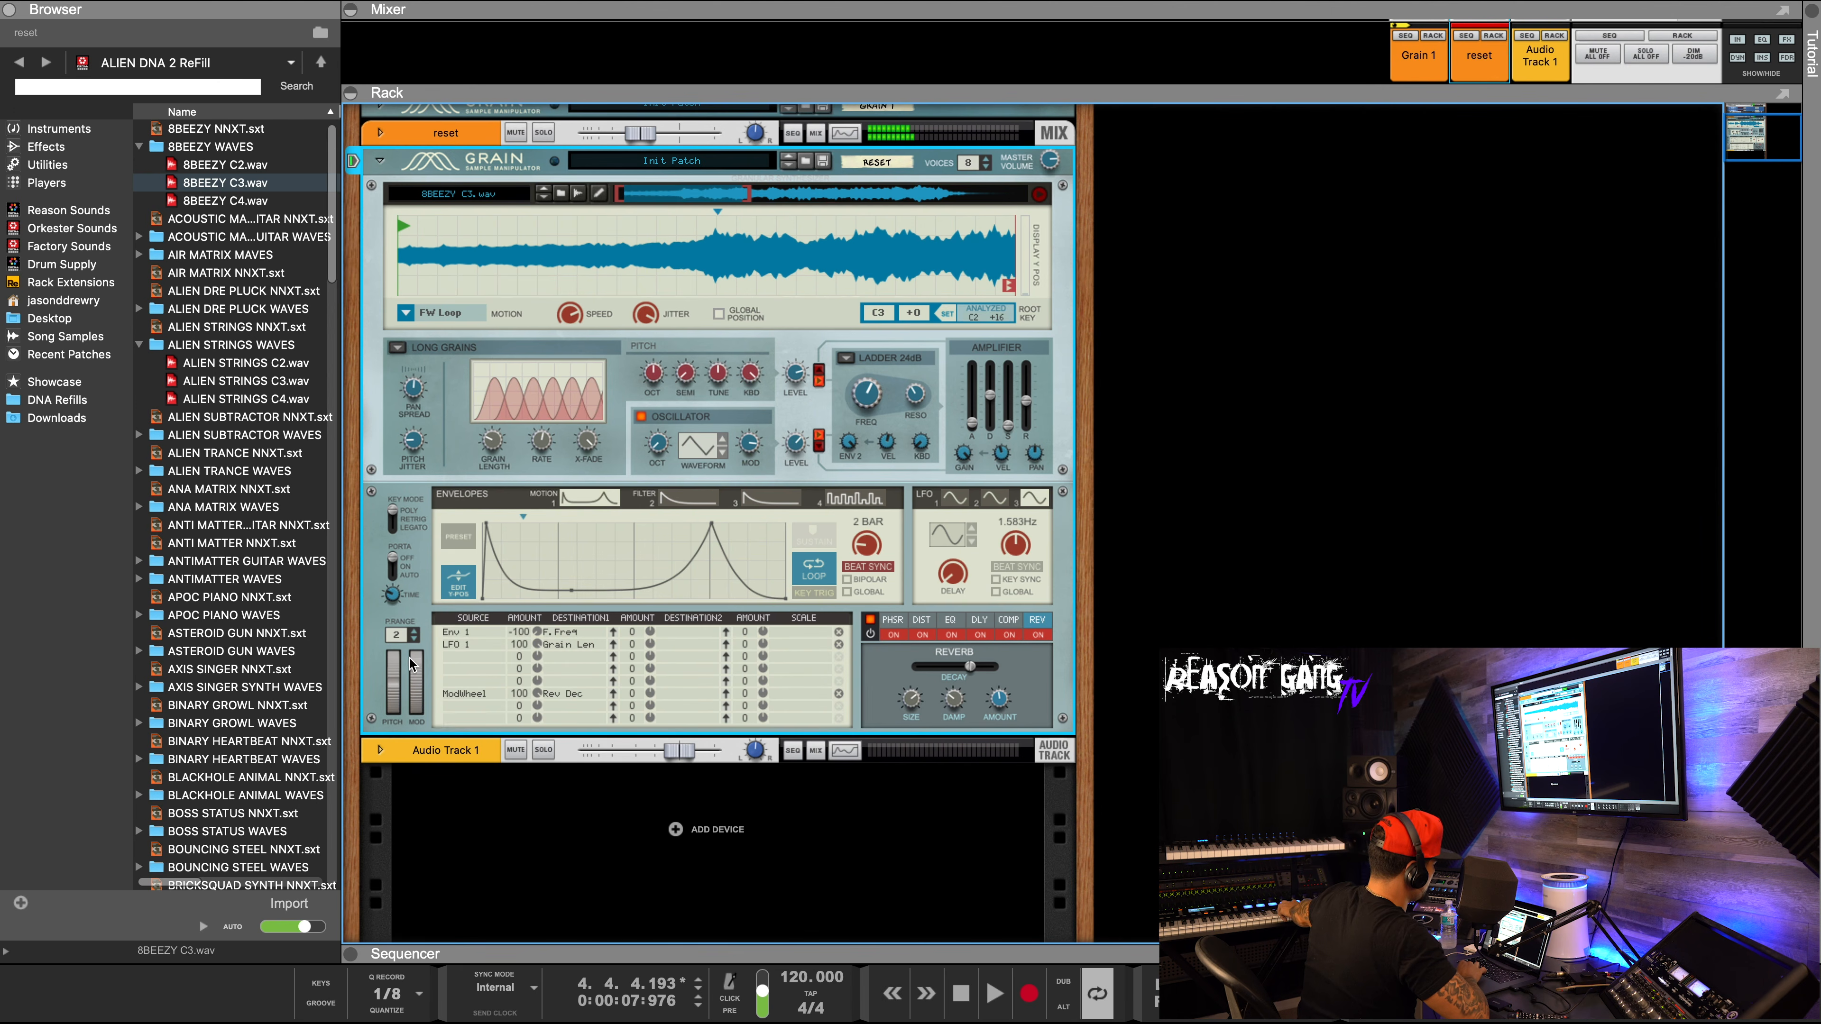
pyautogui.moveTo(415, 662)
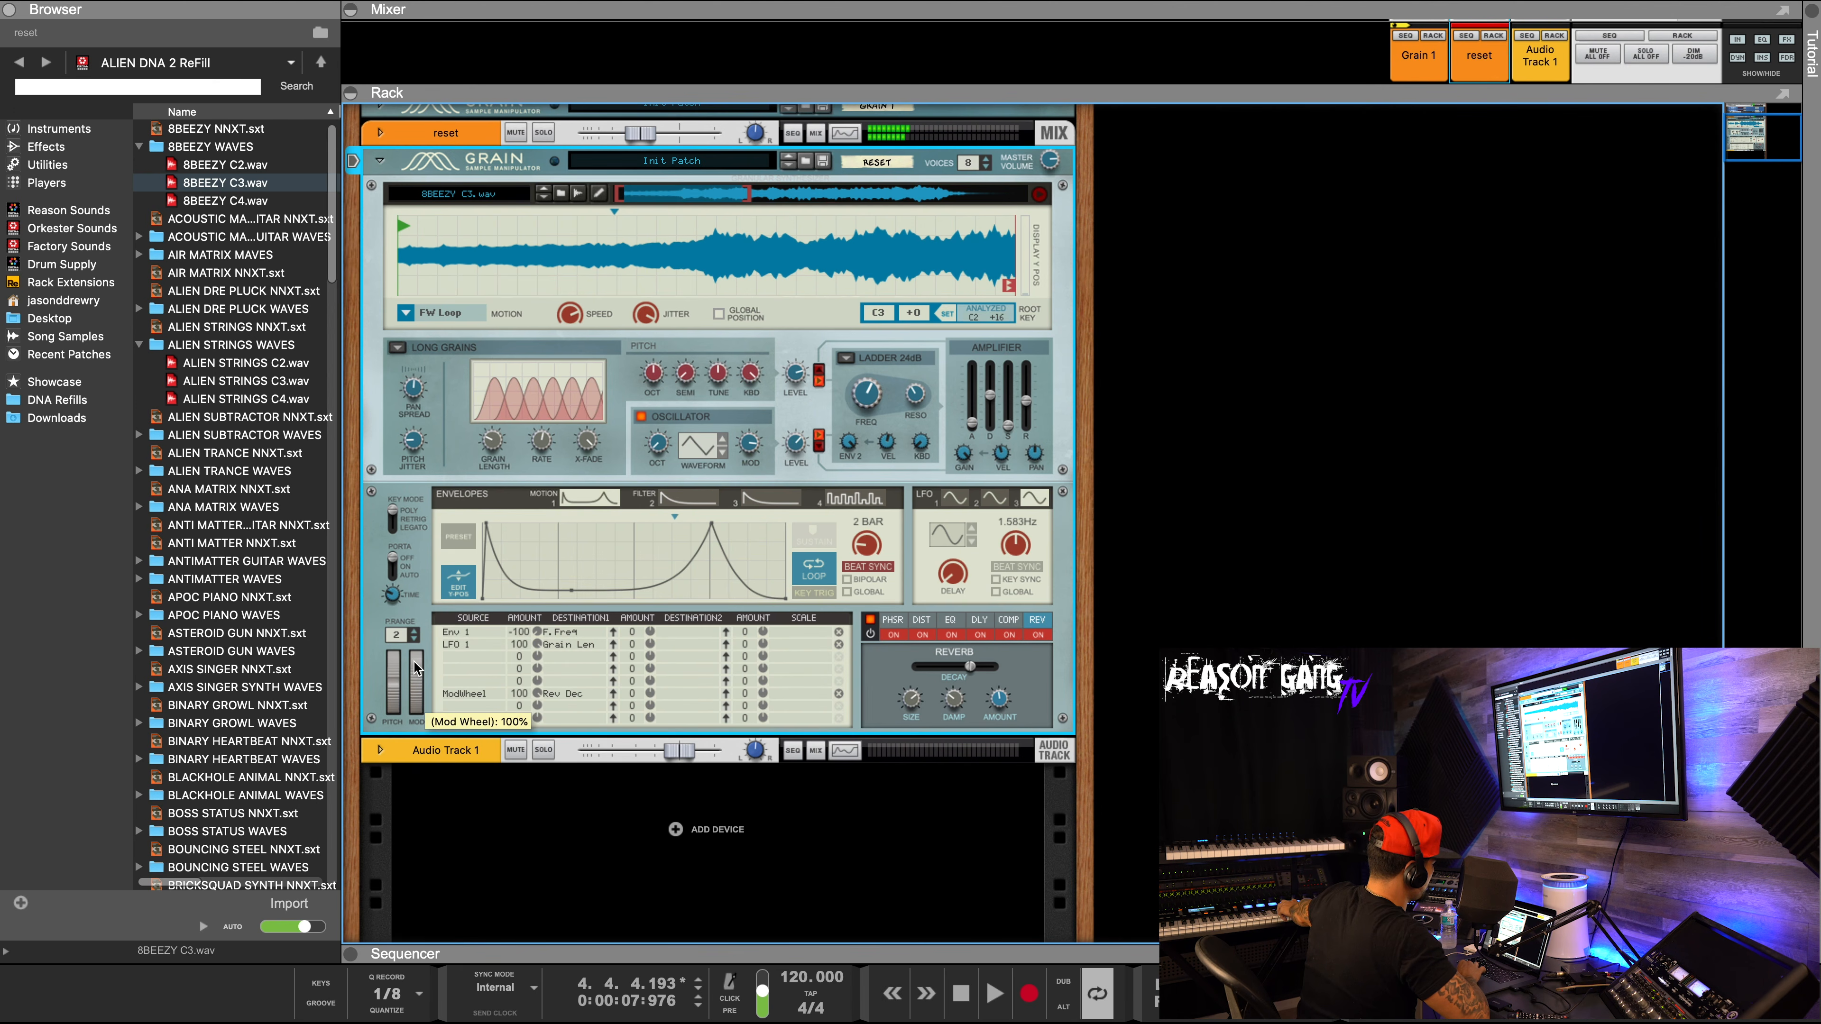